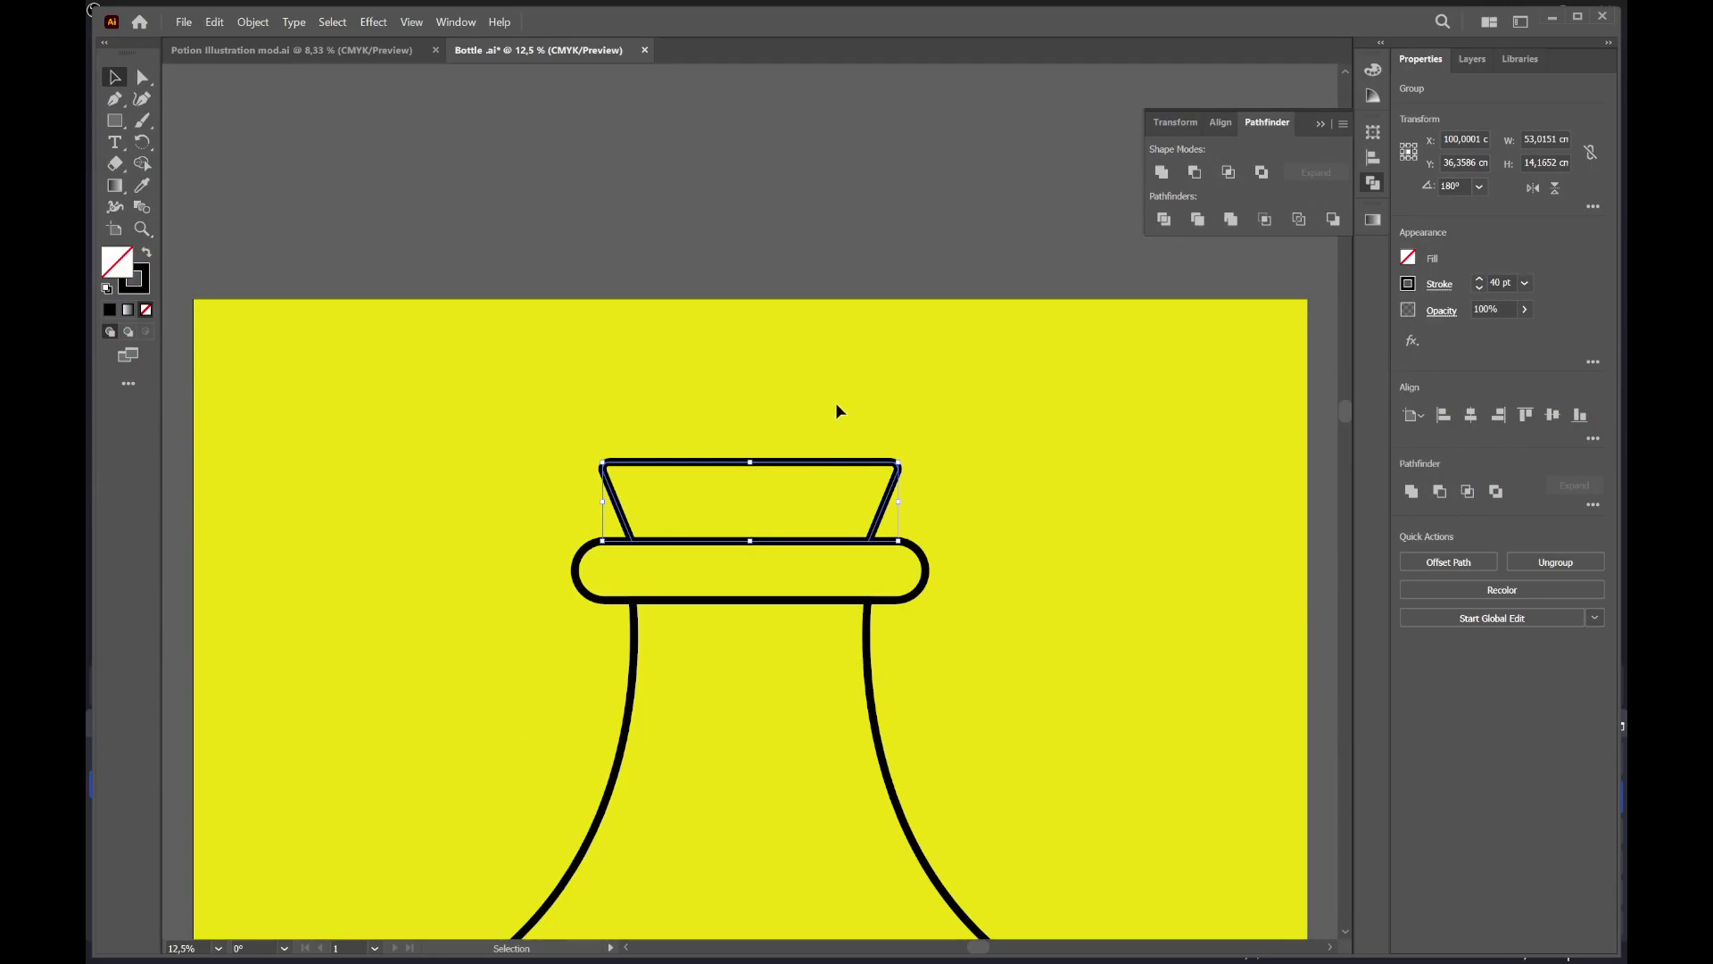
Save the Bottle document
scroll(839, 407, down, 2)
scroll(892, 435, left, 3)
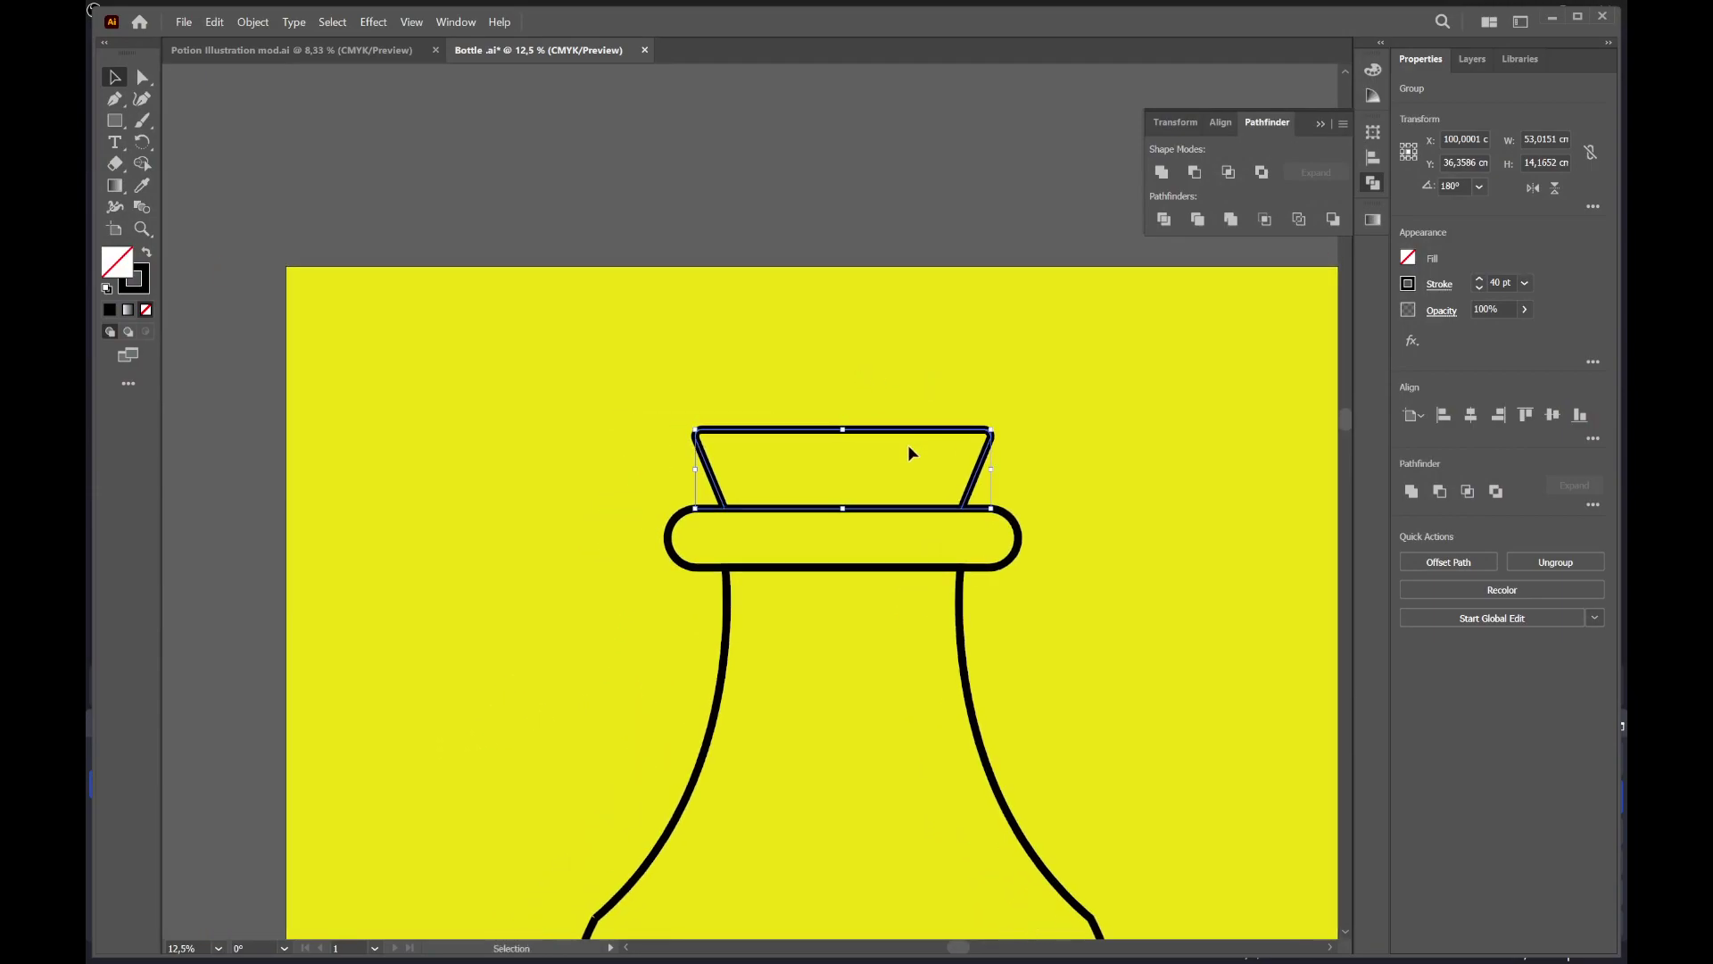
scroll(892, 420, down, 2)
scroll(866, 375, right, 1)
key(a)
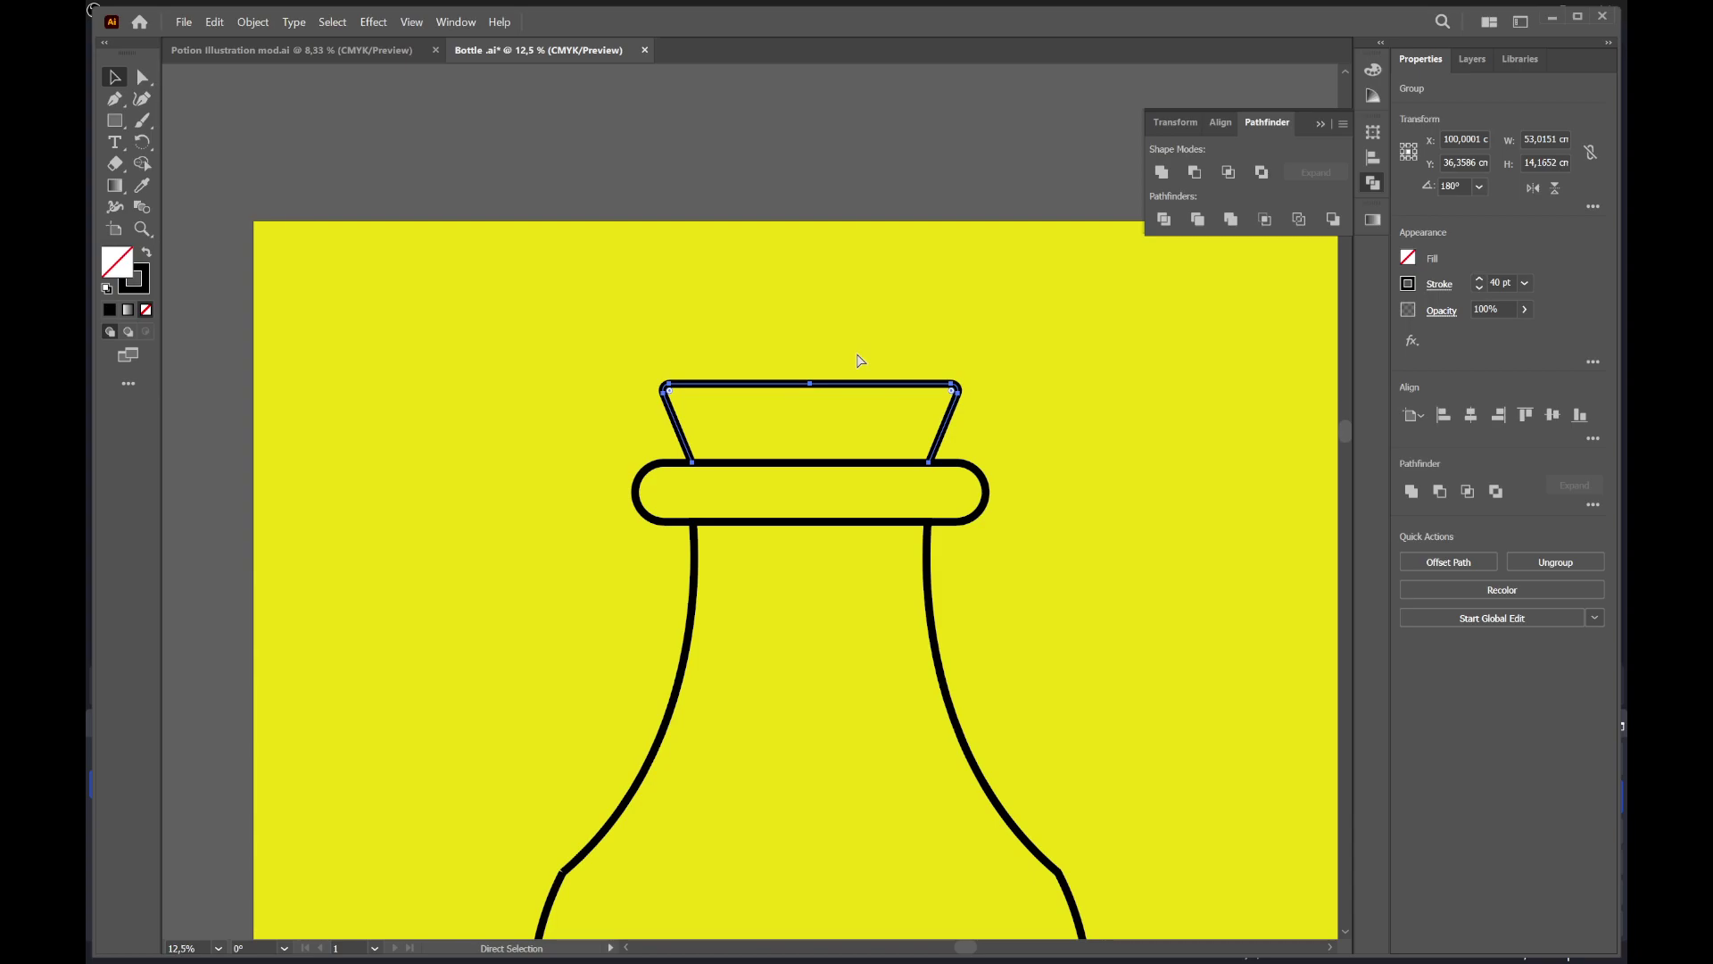
key(ctrl+s)
Drag the old trapezoid cork off the rim and delete it
key(v)
scroll(858, 339, down, 2)
scroll(858, 339, left, 1)
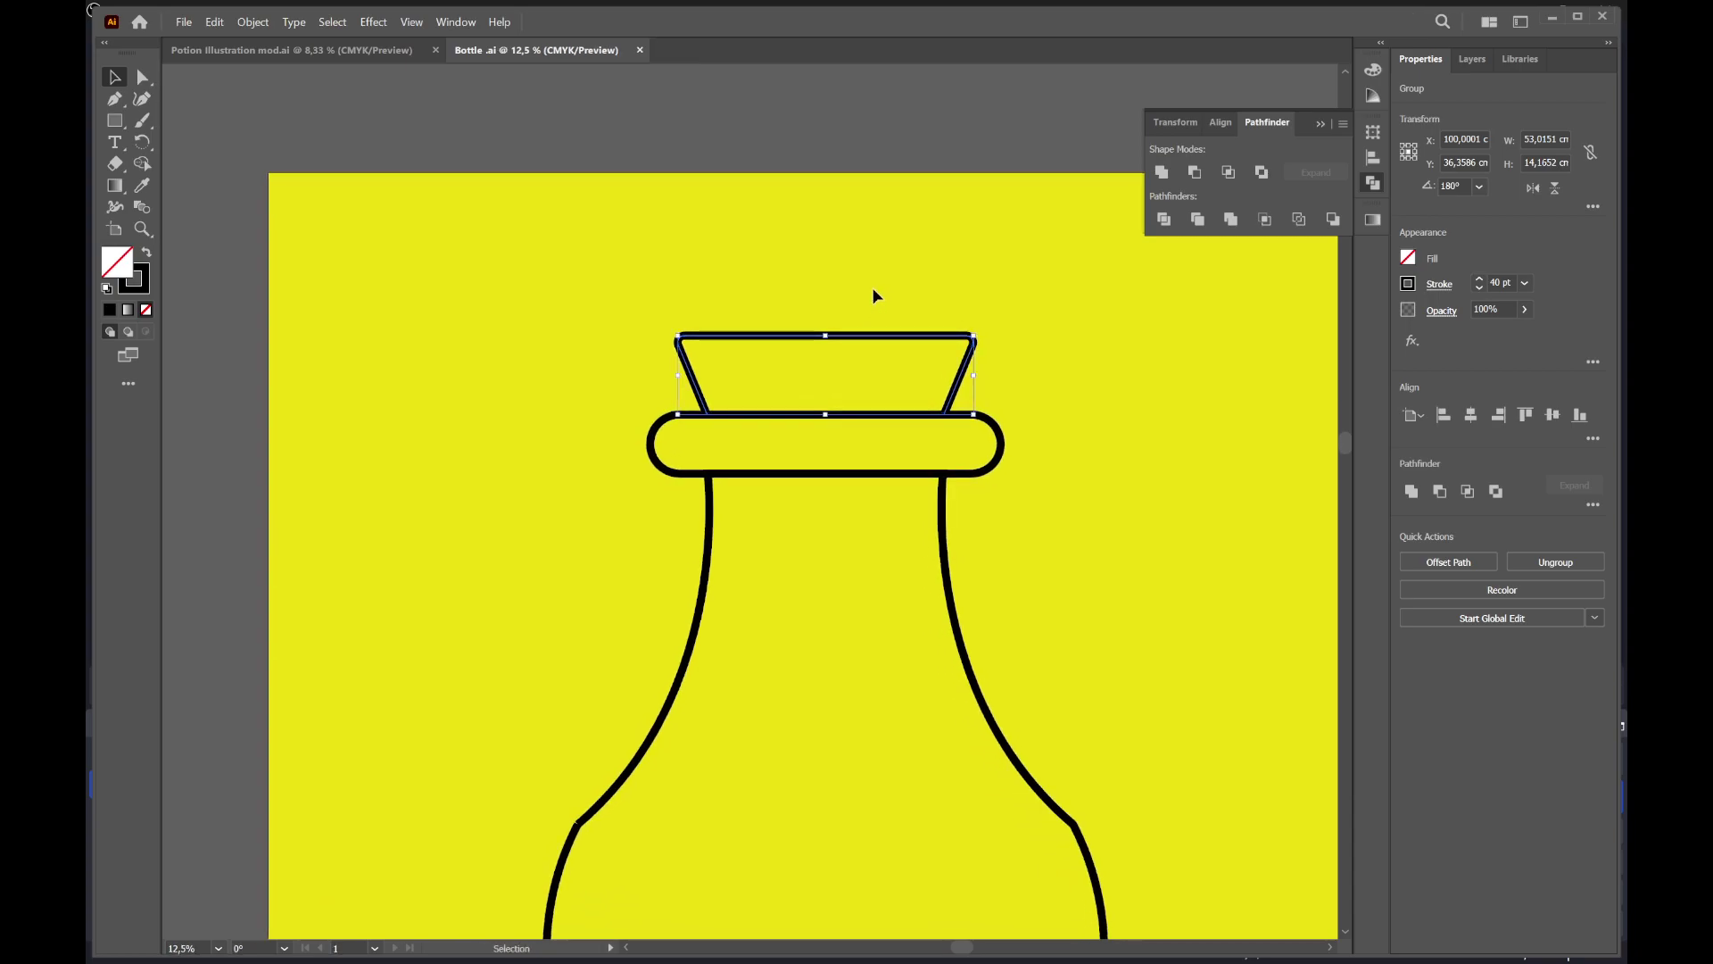
mouse_move(870, 286)
mouse_down()
mouse_move(830, 337)
mouse_move(832, 374)
mouse_move(726, 352)
mouse_up()
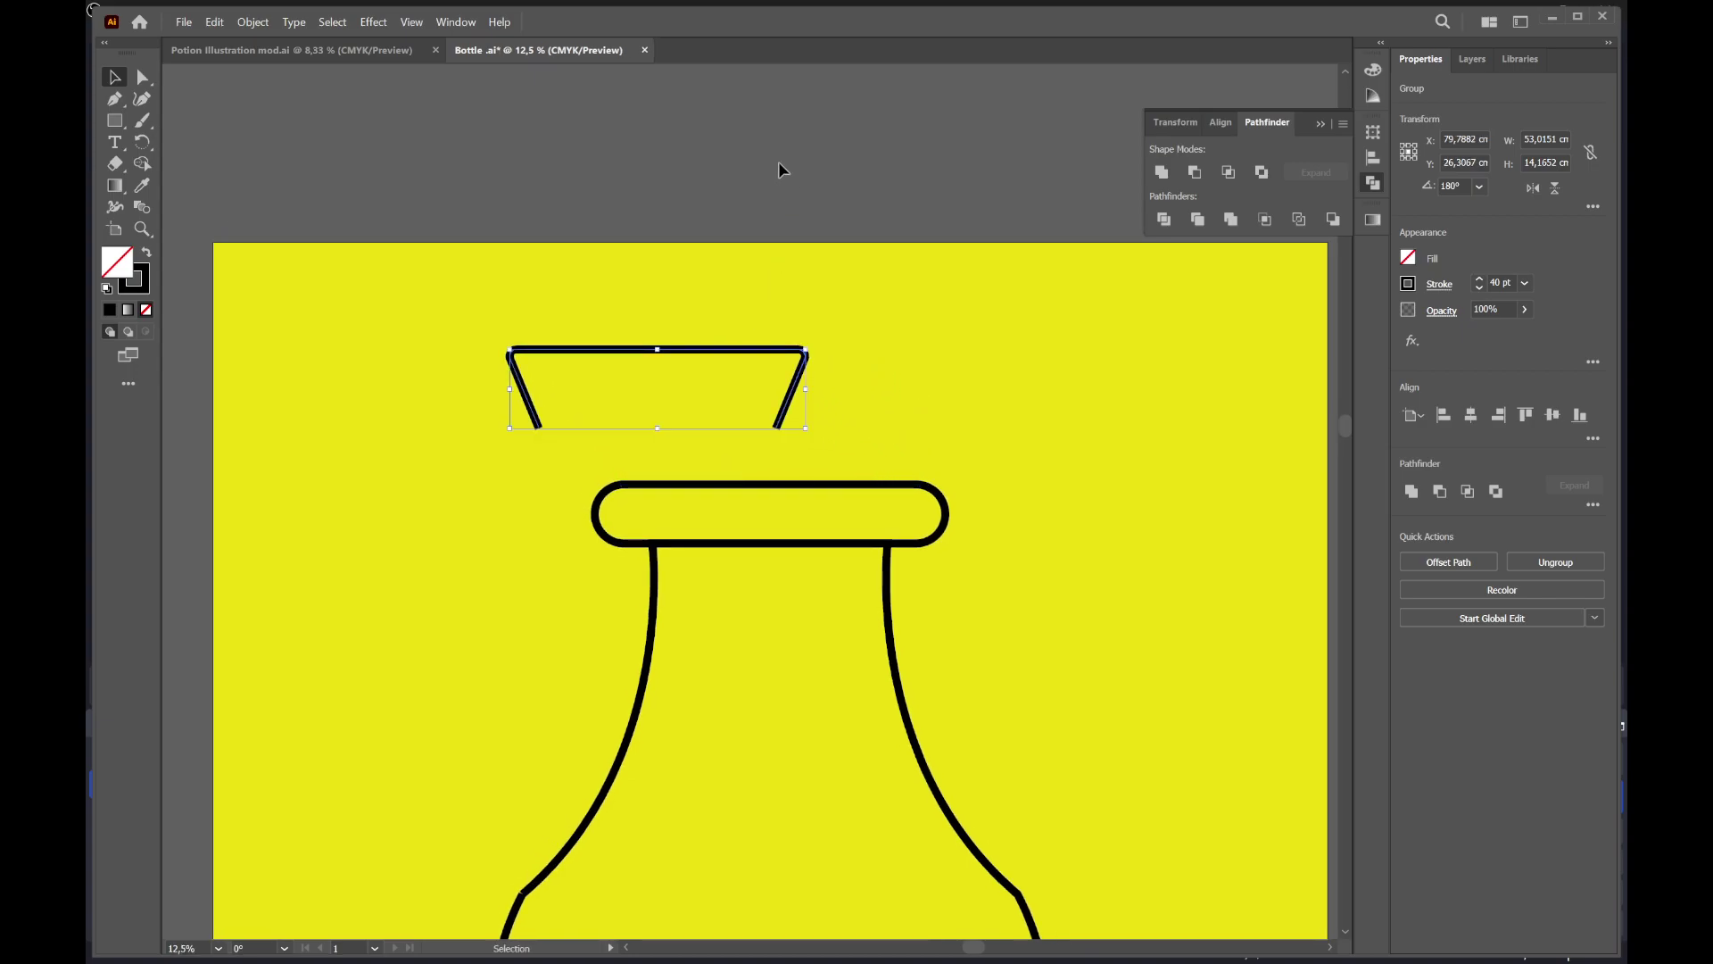
key(Delete)
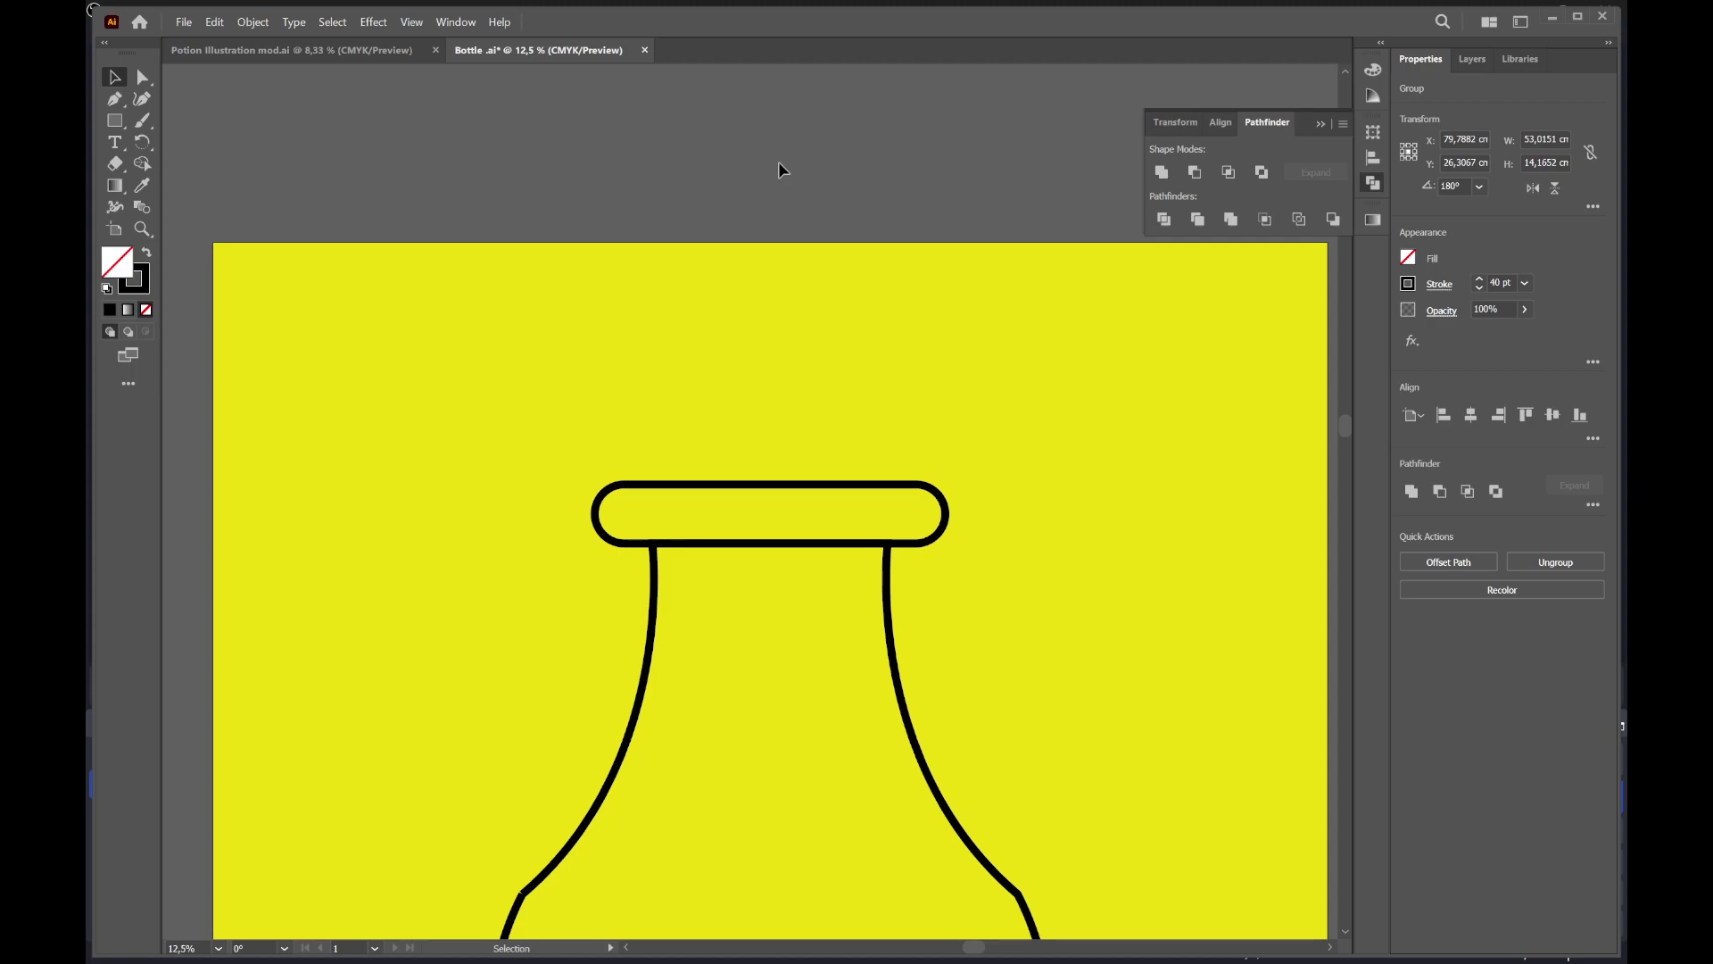
Draw a narrow rectangle rising from the top of the rim as the new cork
key(p)
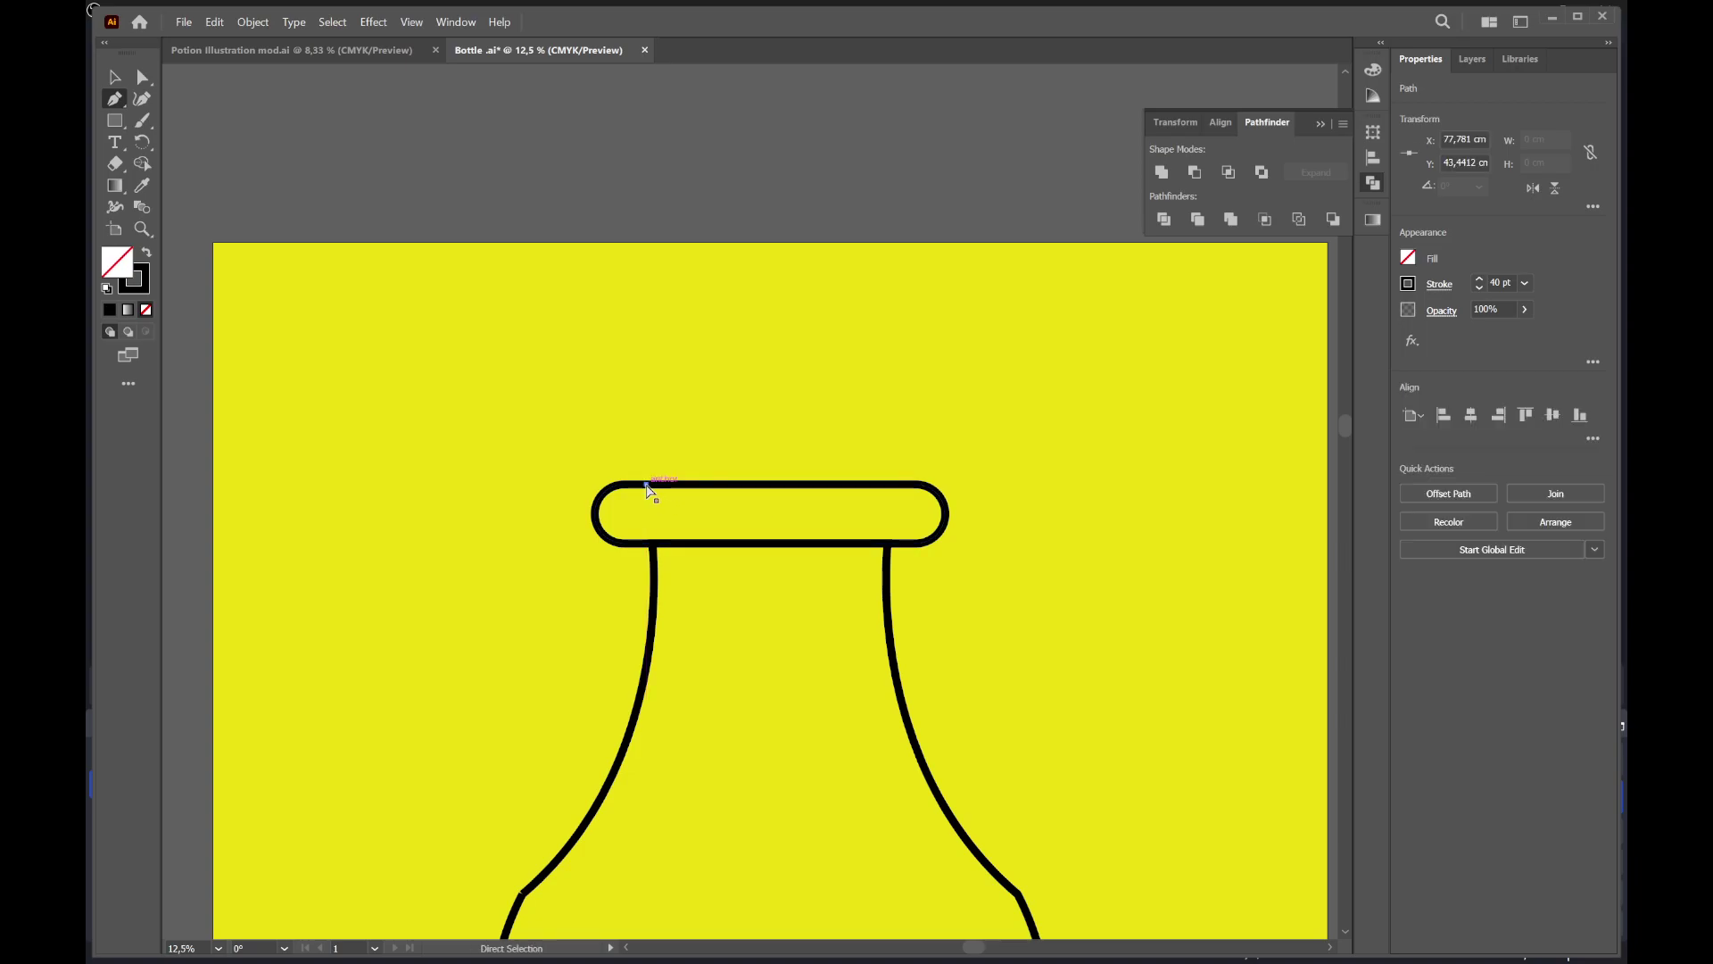
key(m)
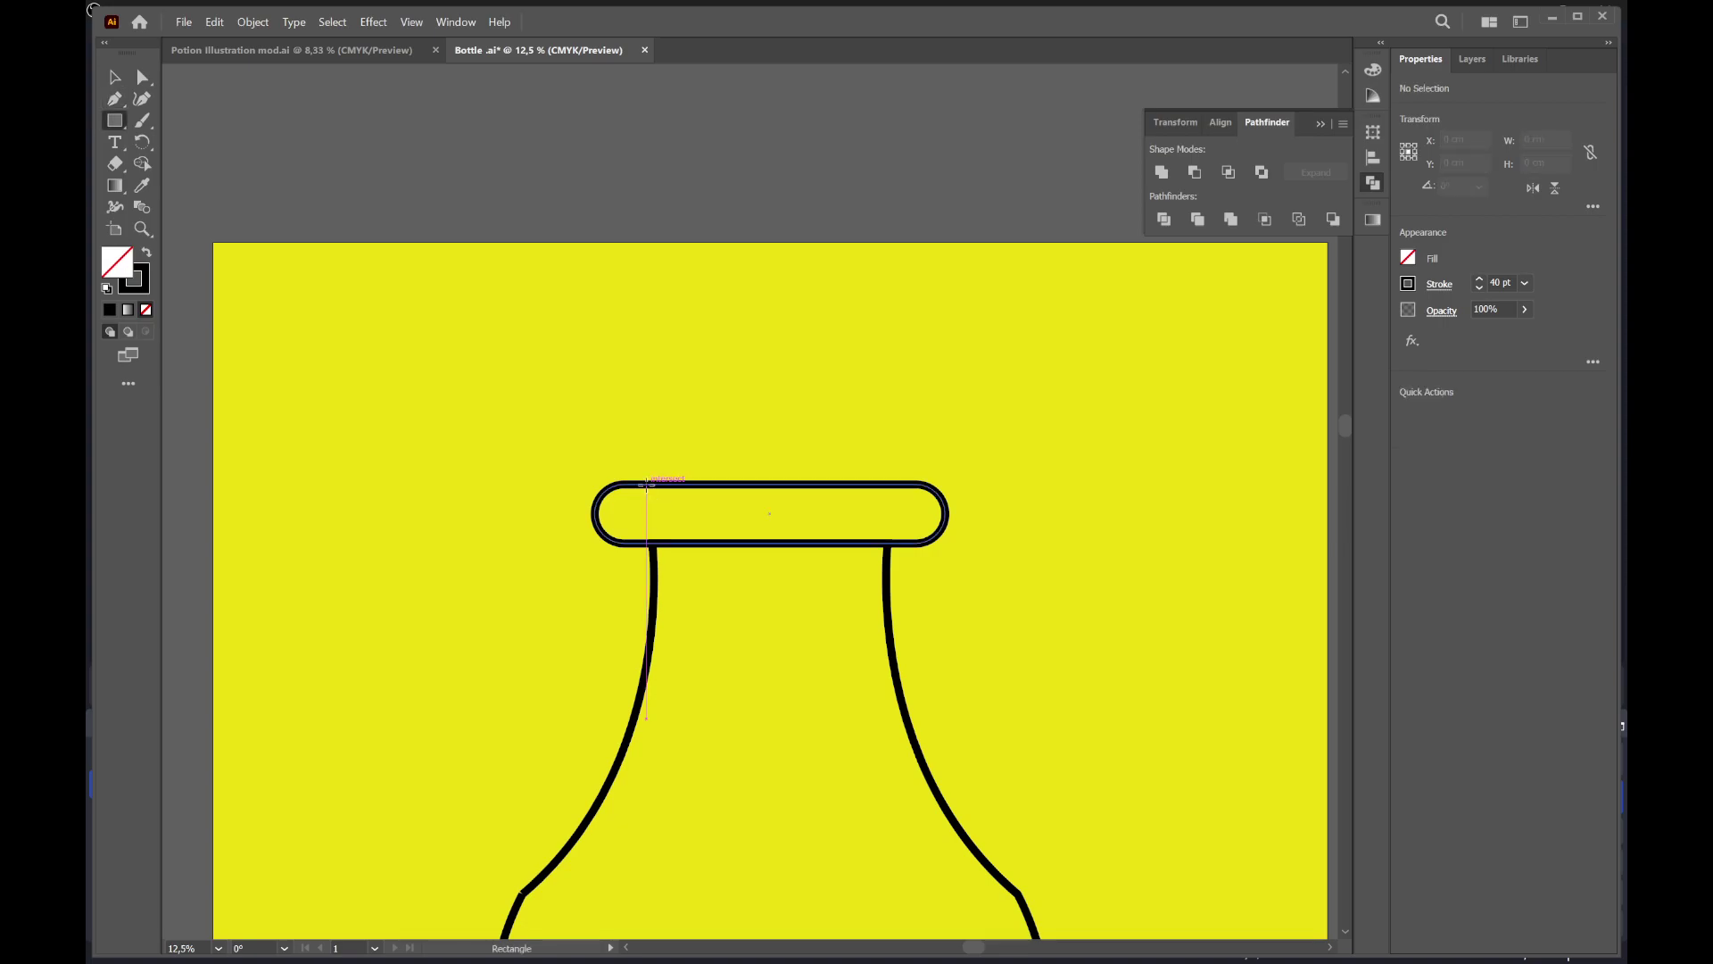
drag(647, 482, 918, 357)
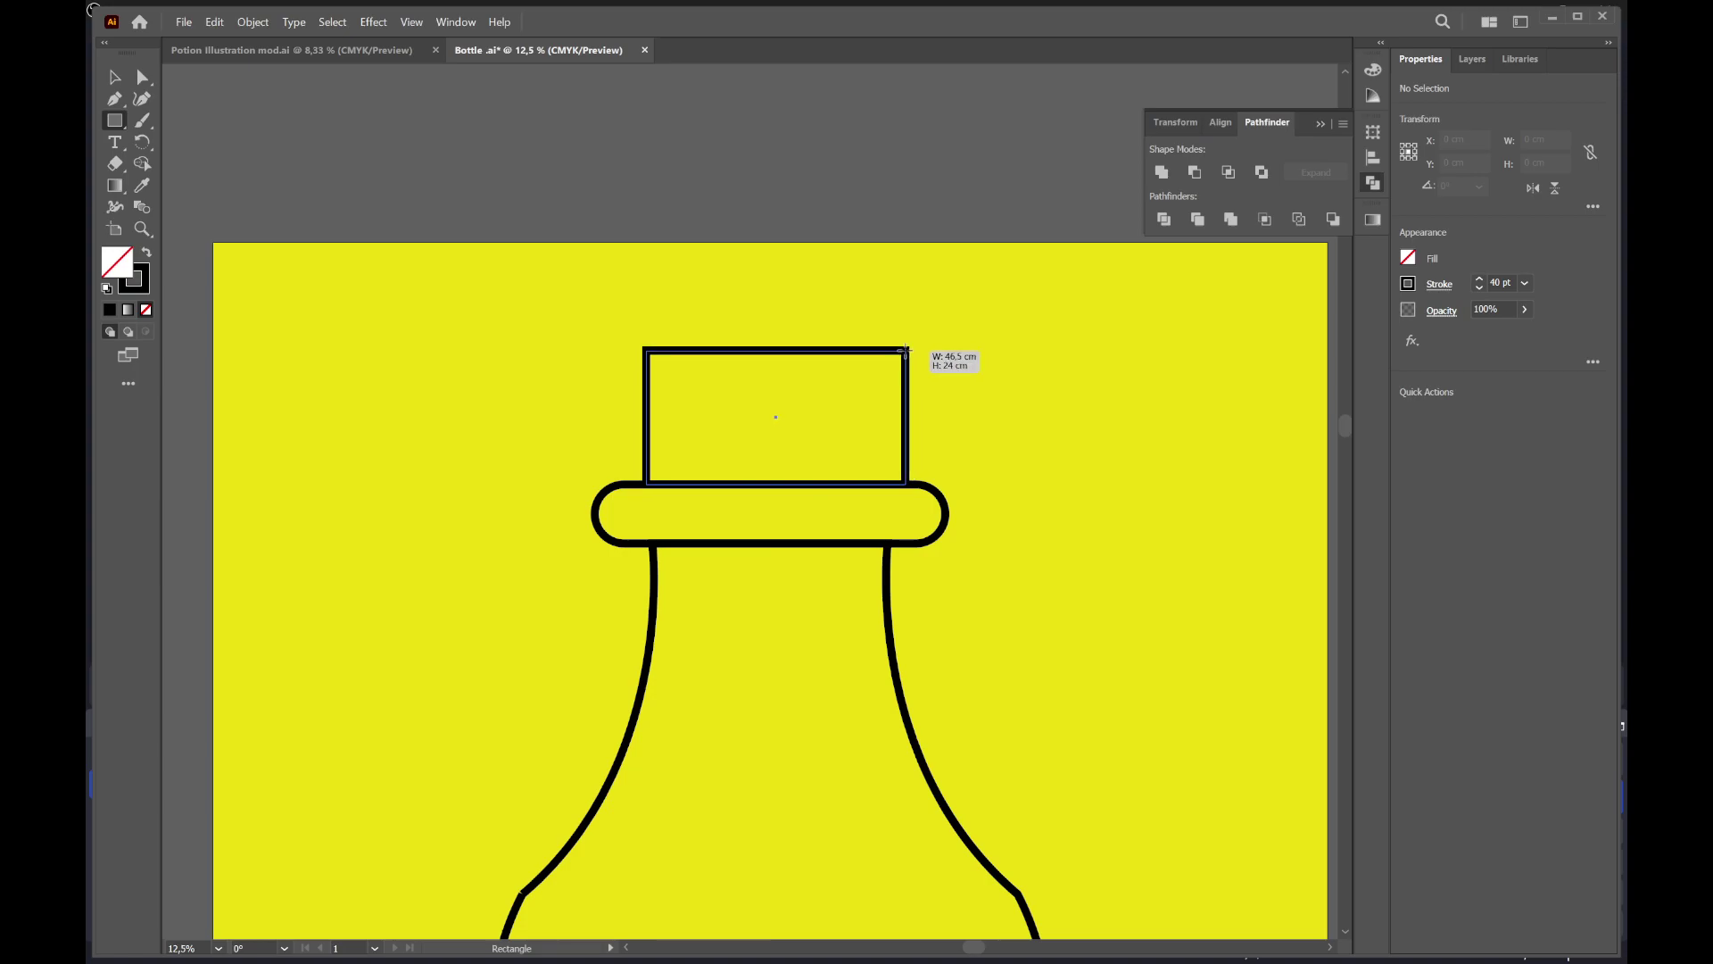
drag(918, 358, 893, 359)
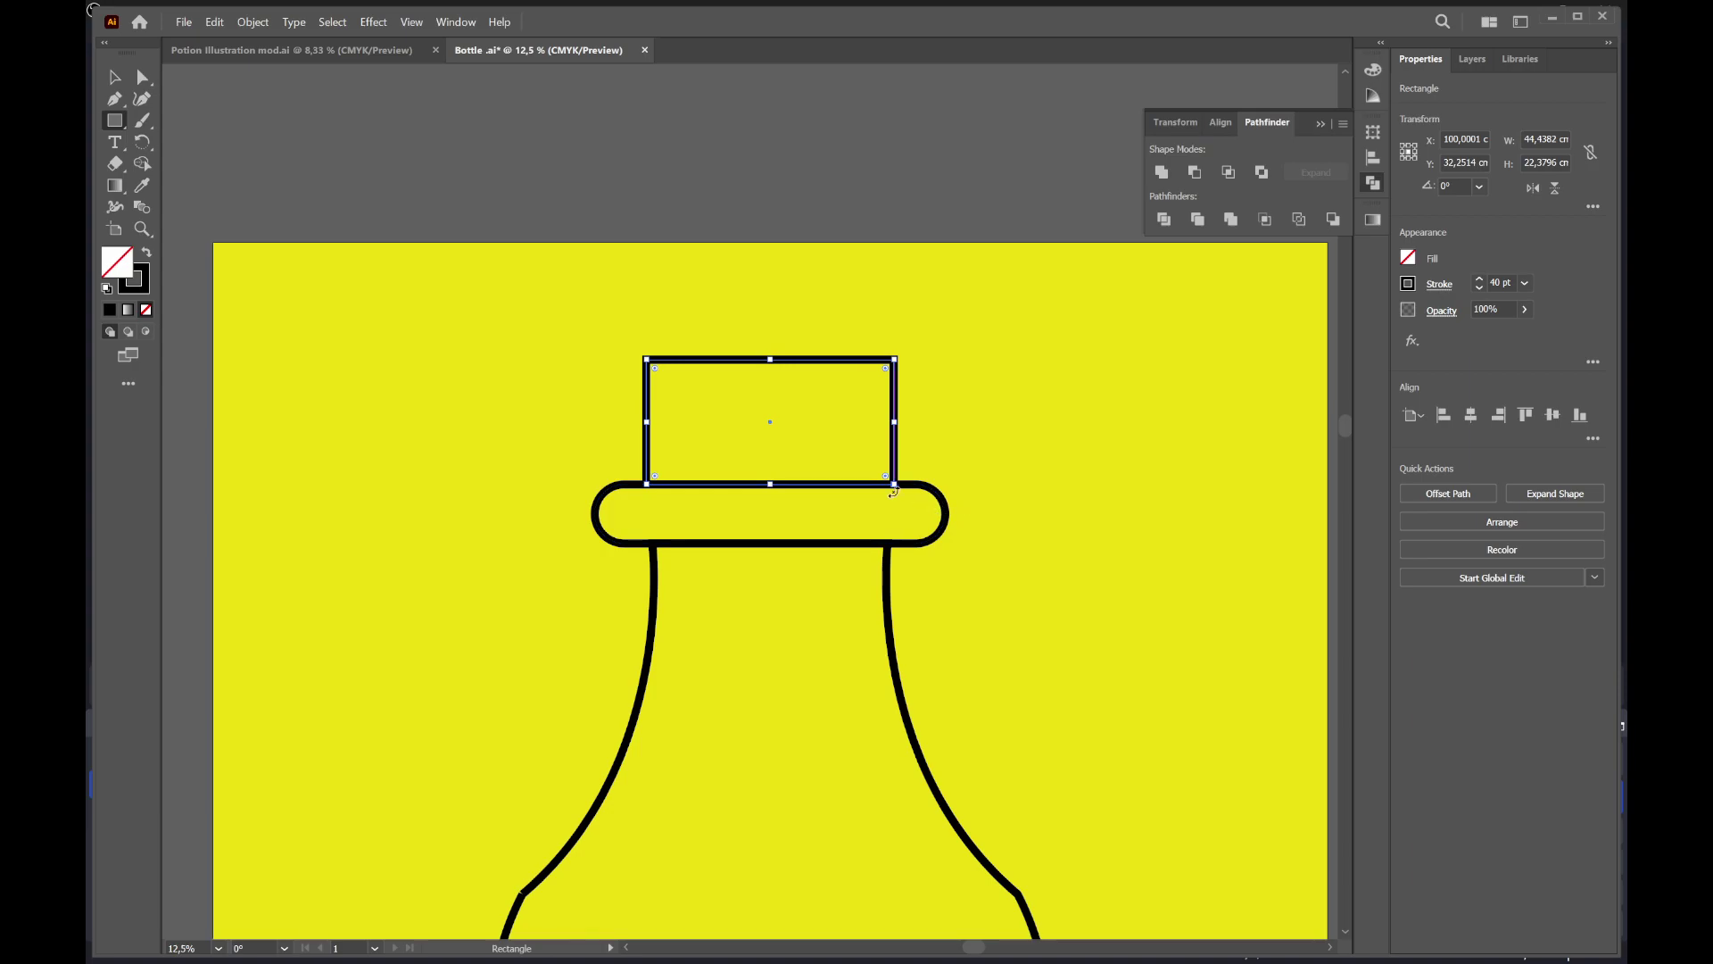
Round the cork rectangle's top corners with the live-corner widgets
key(v)
key(a)
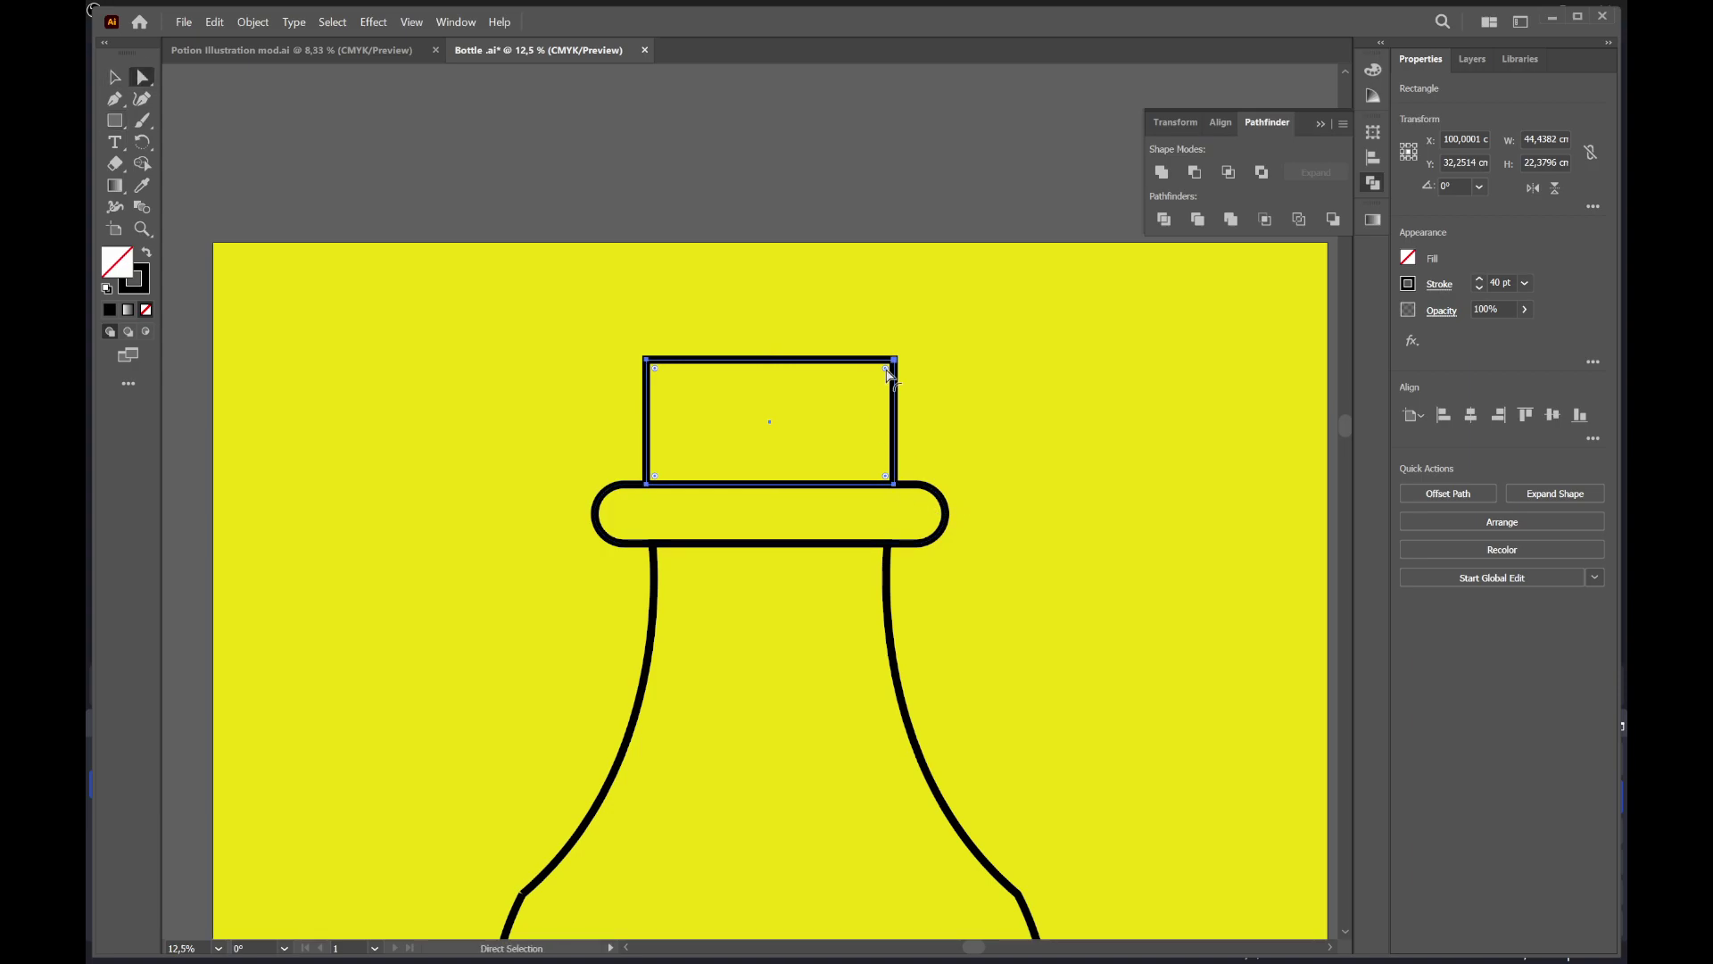
key(ctrl)
drag(655, 368, 665, 379)
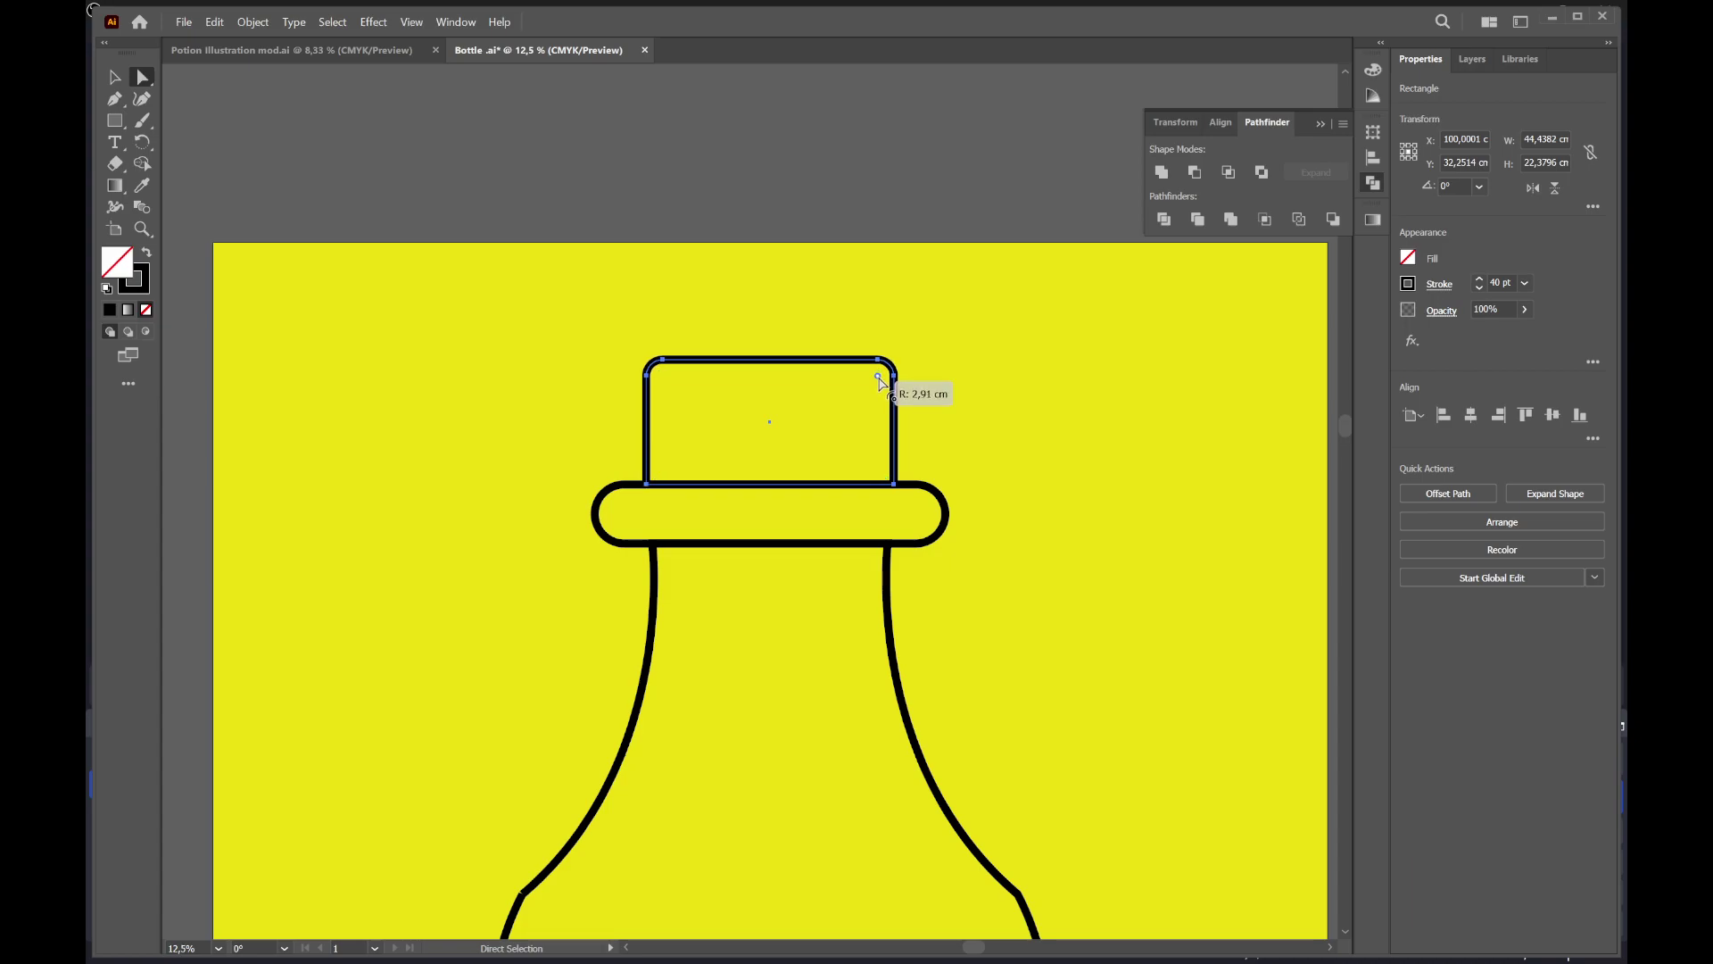
click(959, 391)
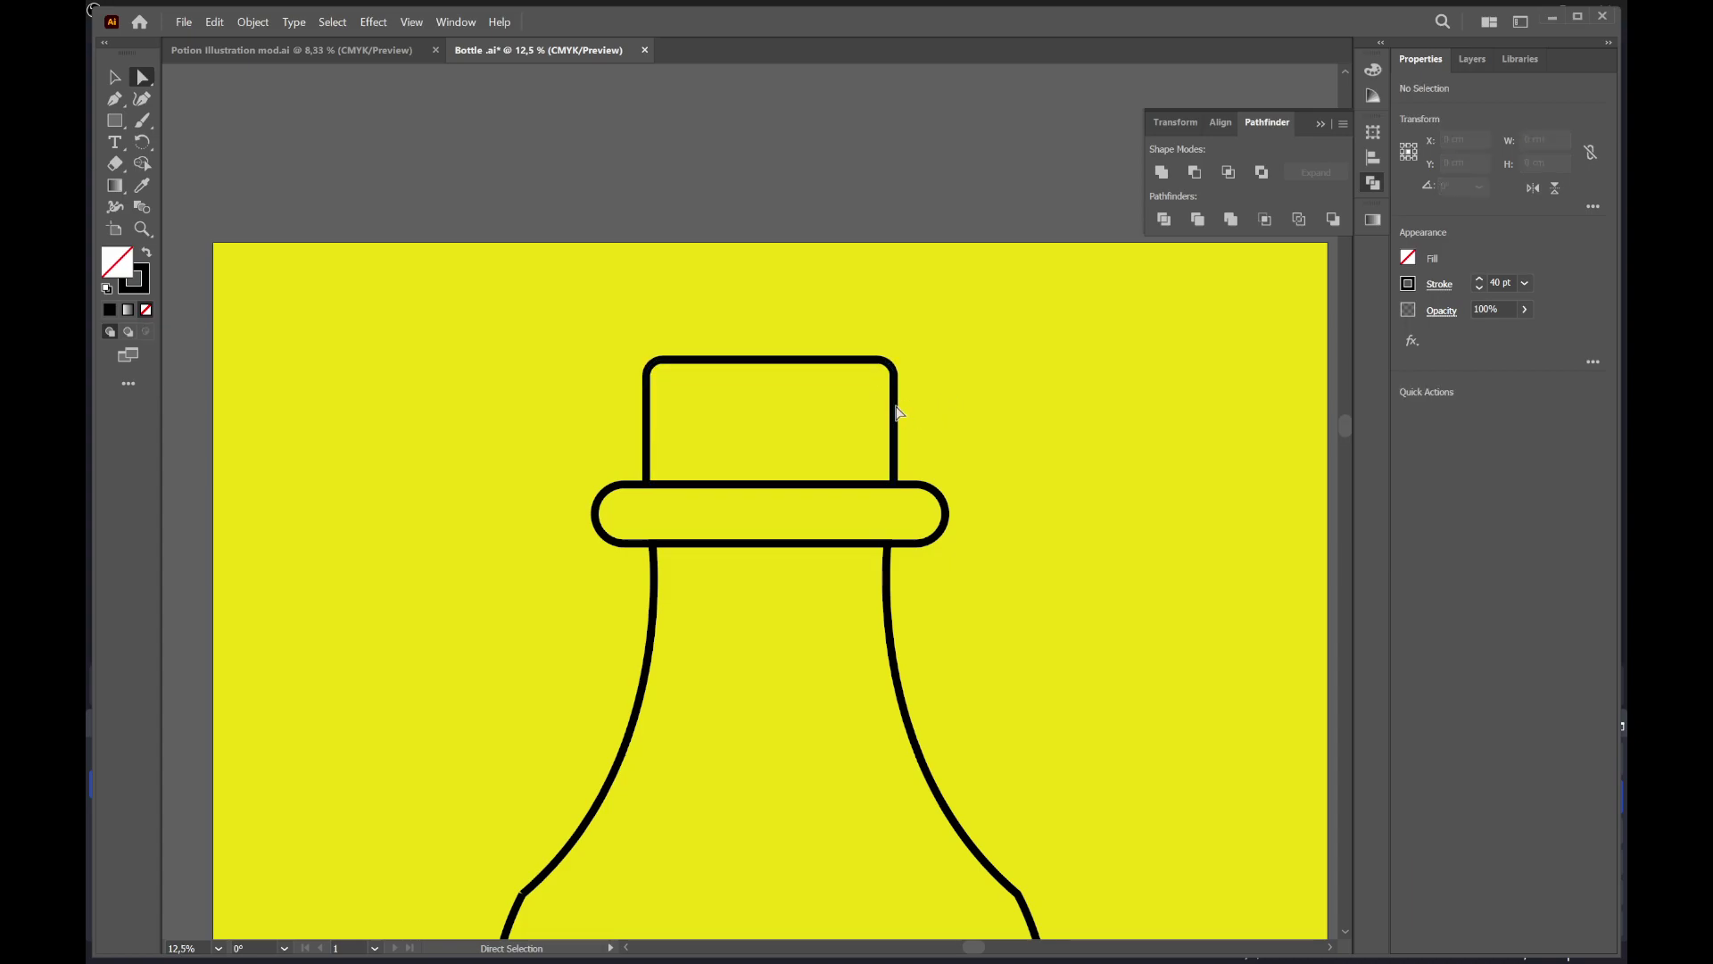
click(894, 397)
After checking the potion reference, nudge both bottom cork anchors inward so it tapers
click(177, 51)
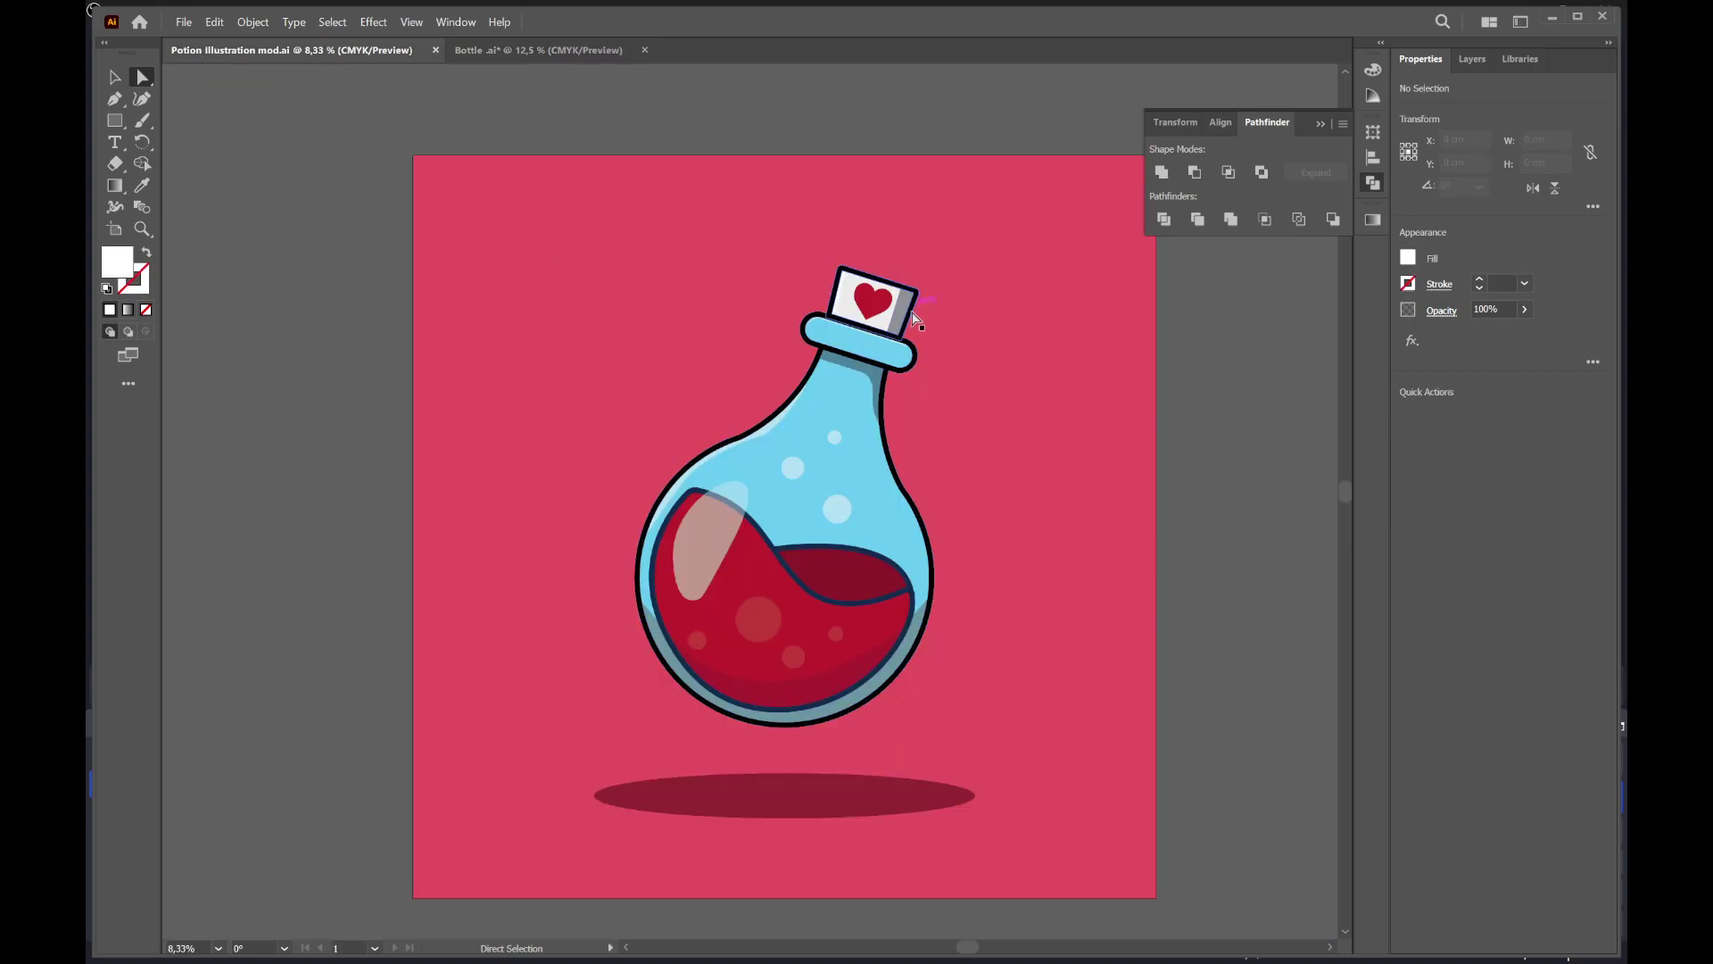
click(500, 54)
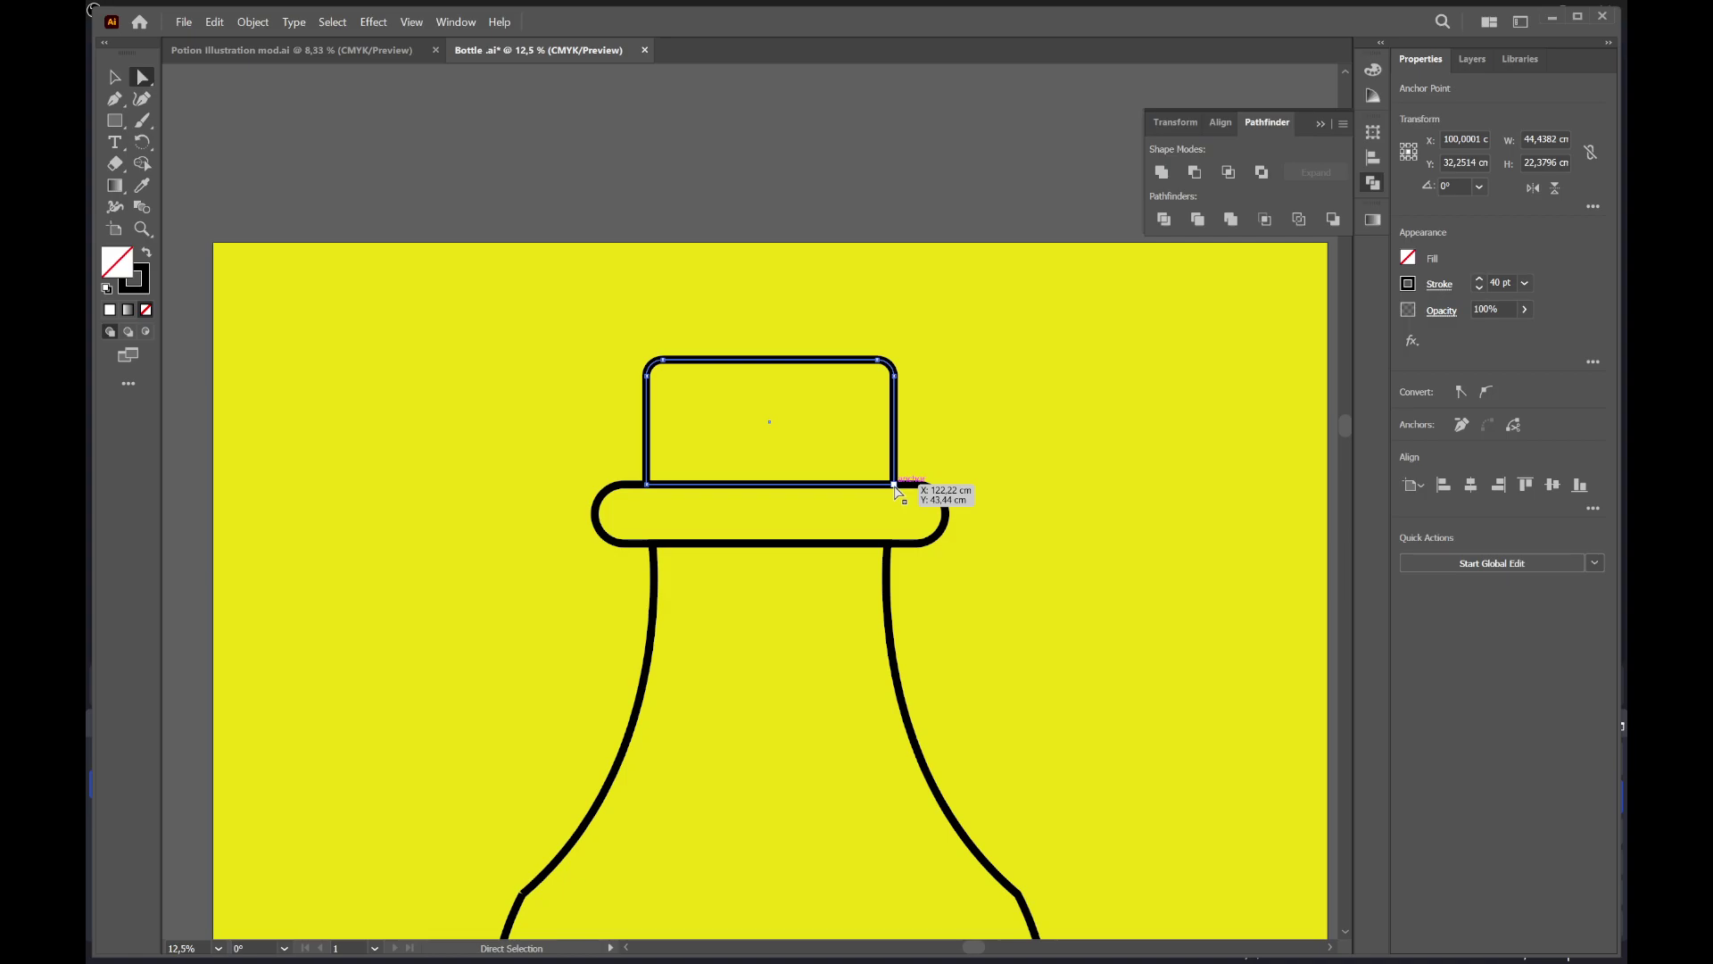
click(895, 485)
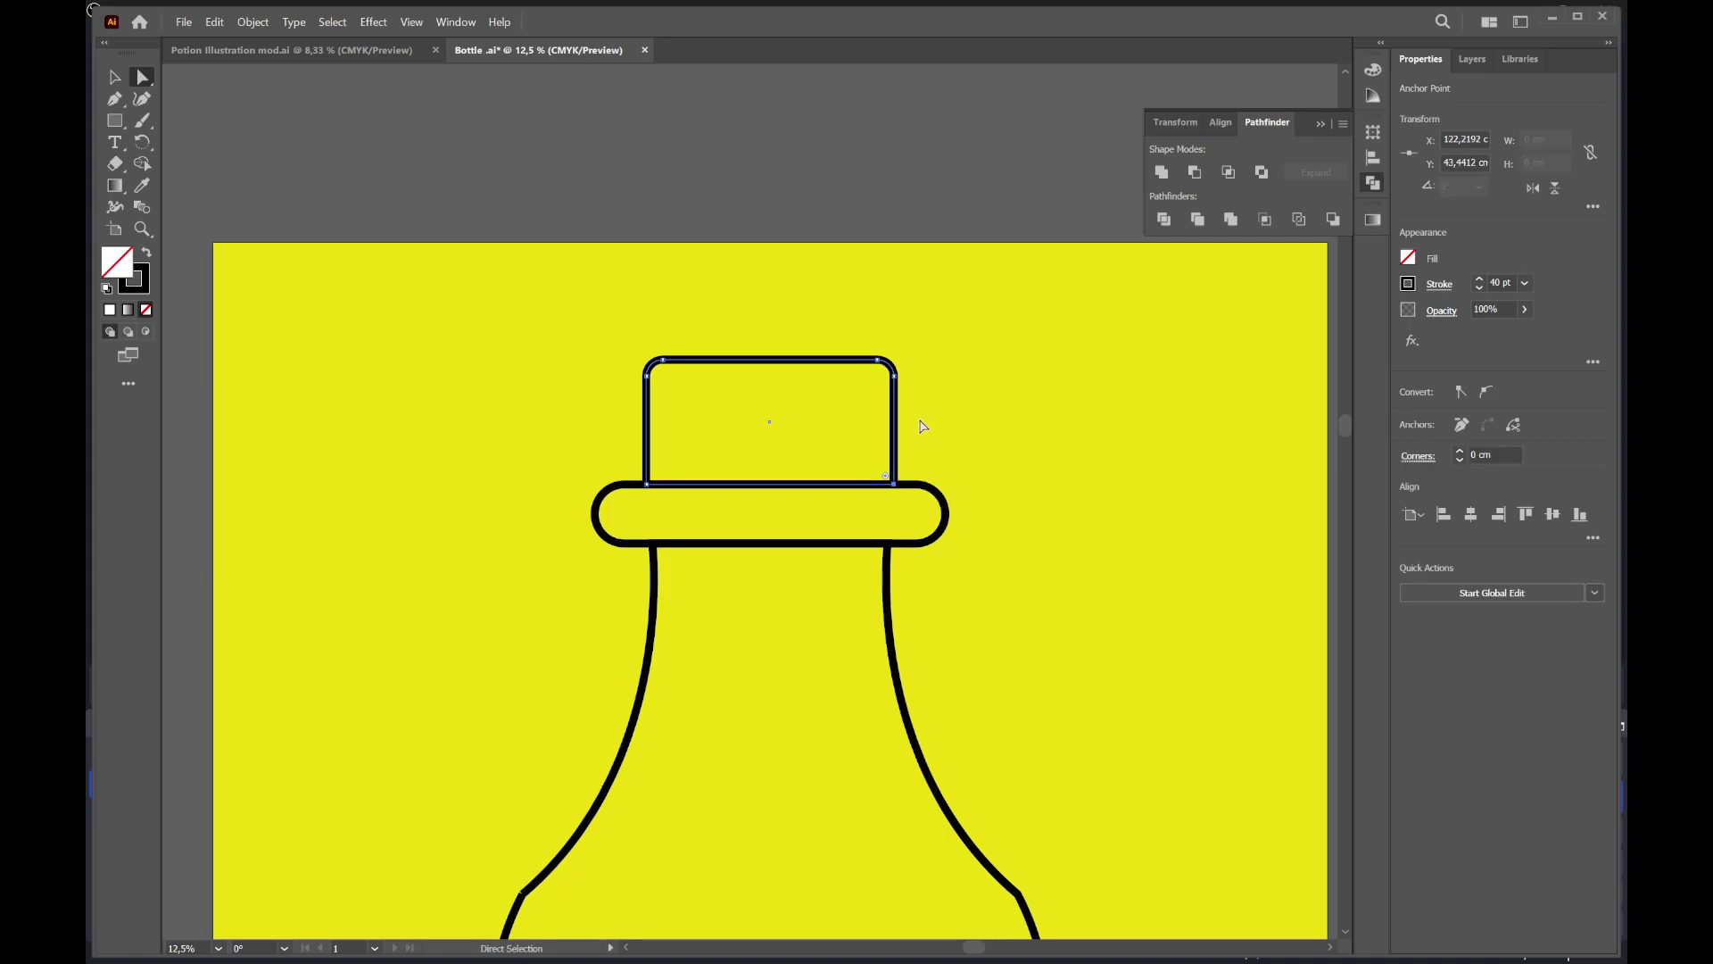
key(ctrl)
key(shift+Left)
key(shift+Left)
key(shift+Left)
key(shift+Left)
key(shift+Left)
key(shift+Left)
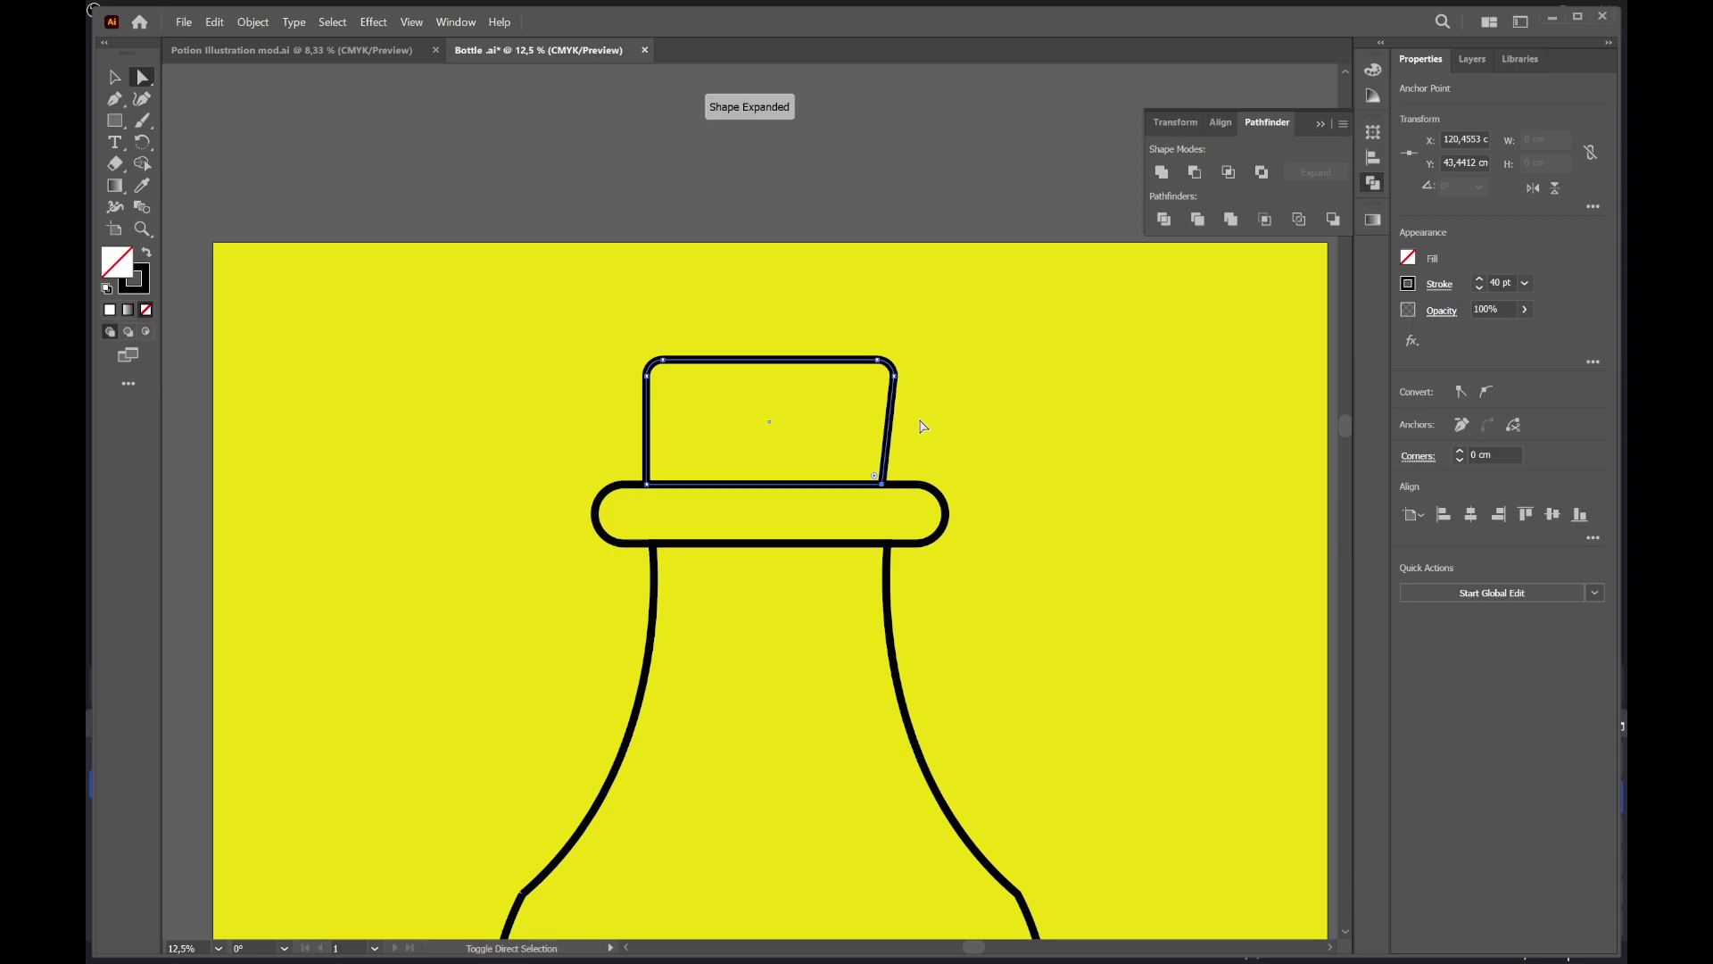
key(shift+Left)
key(shift+Left)
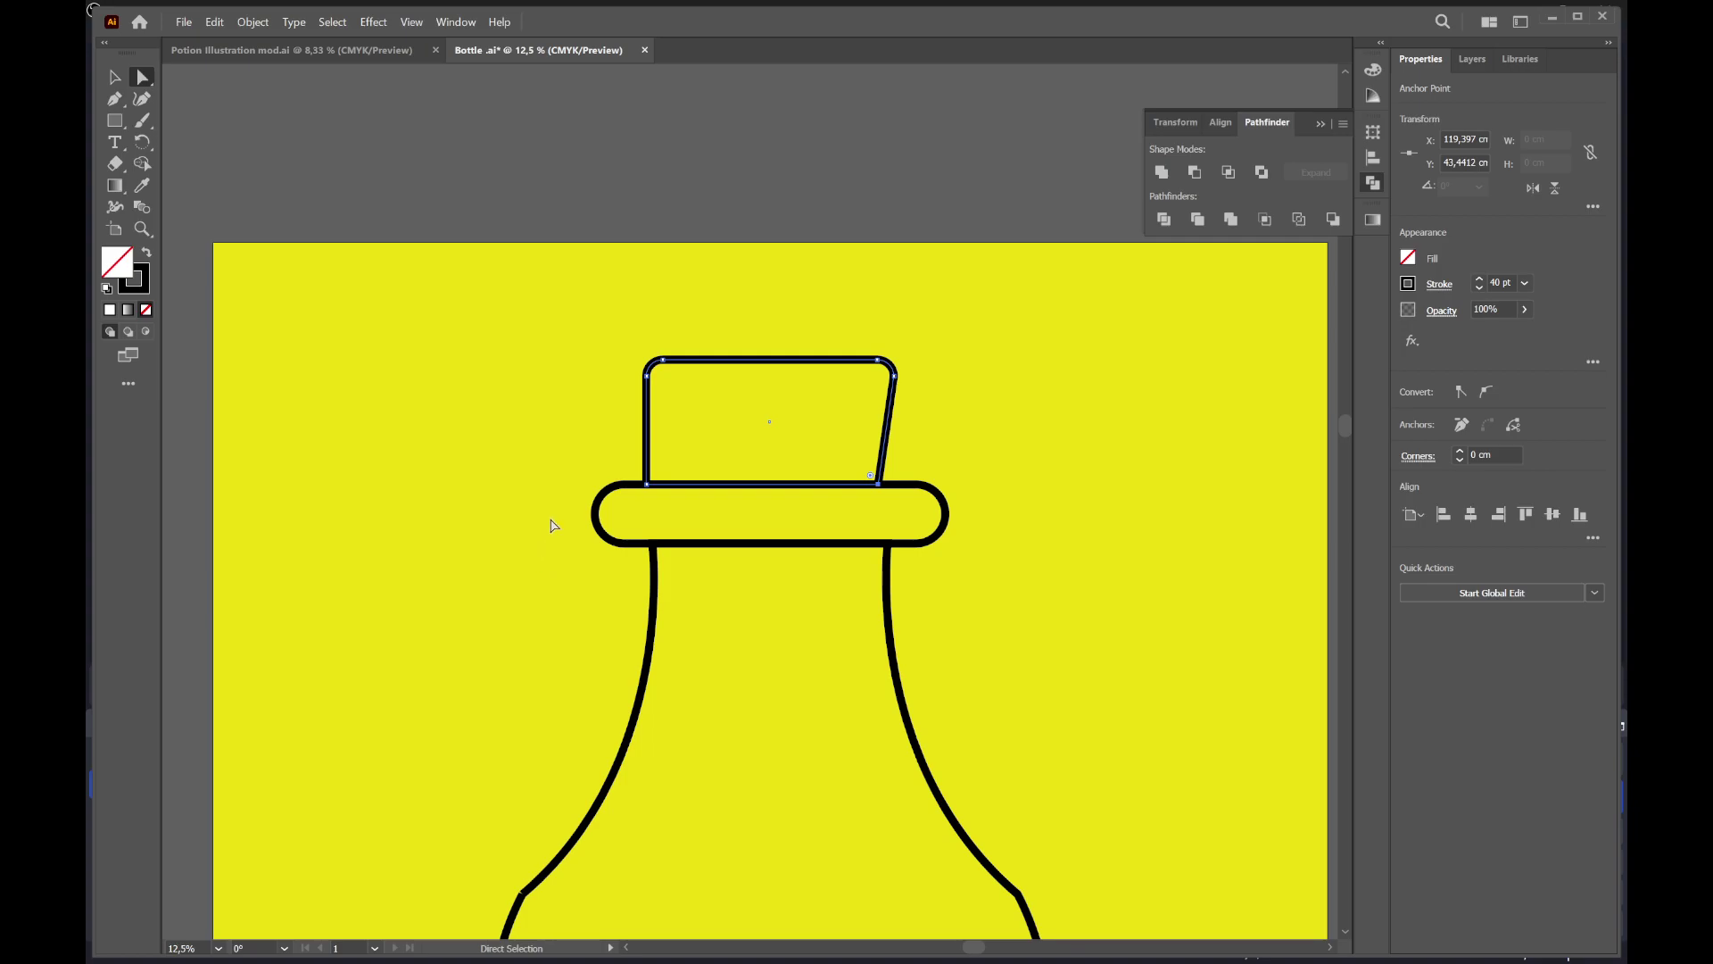
click(648, 487)
key(shift+Right)
key(shift+Right)
key(shift+Right)
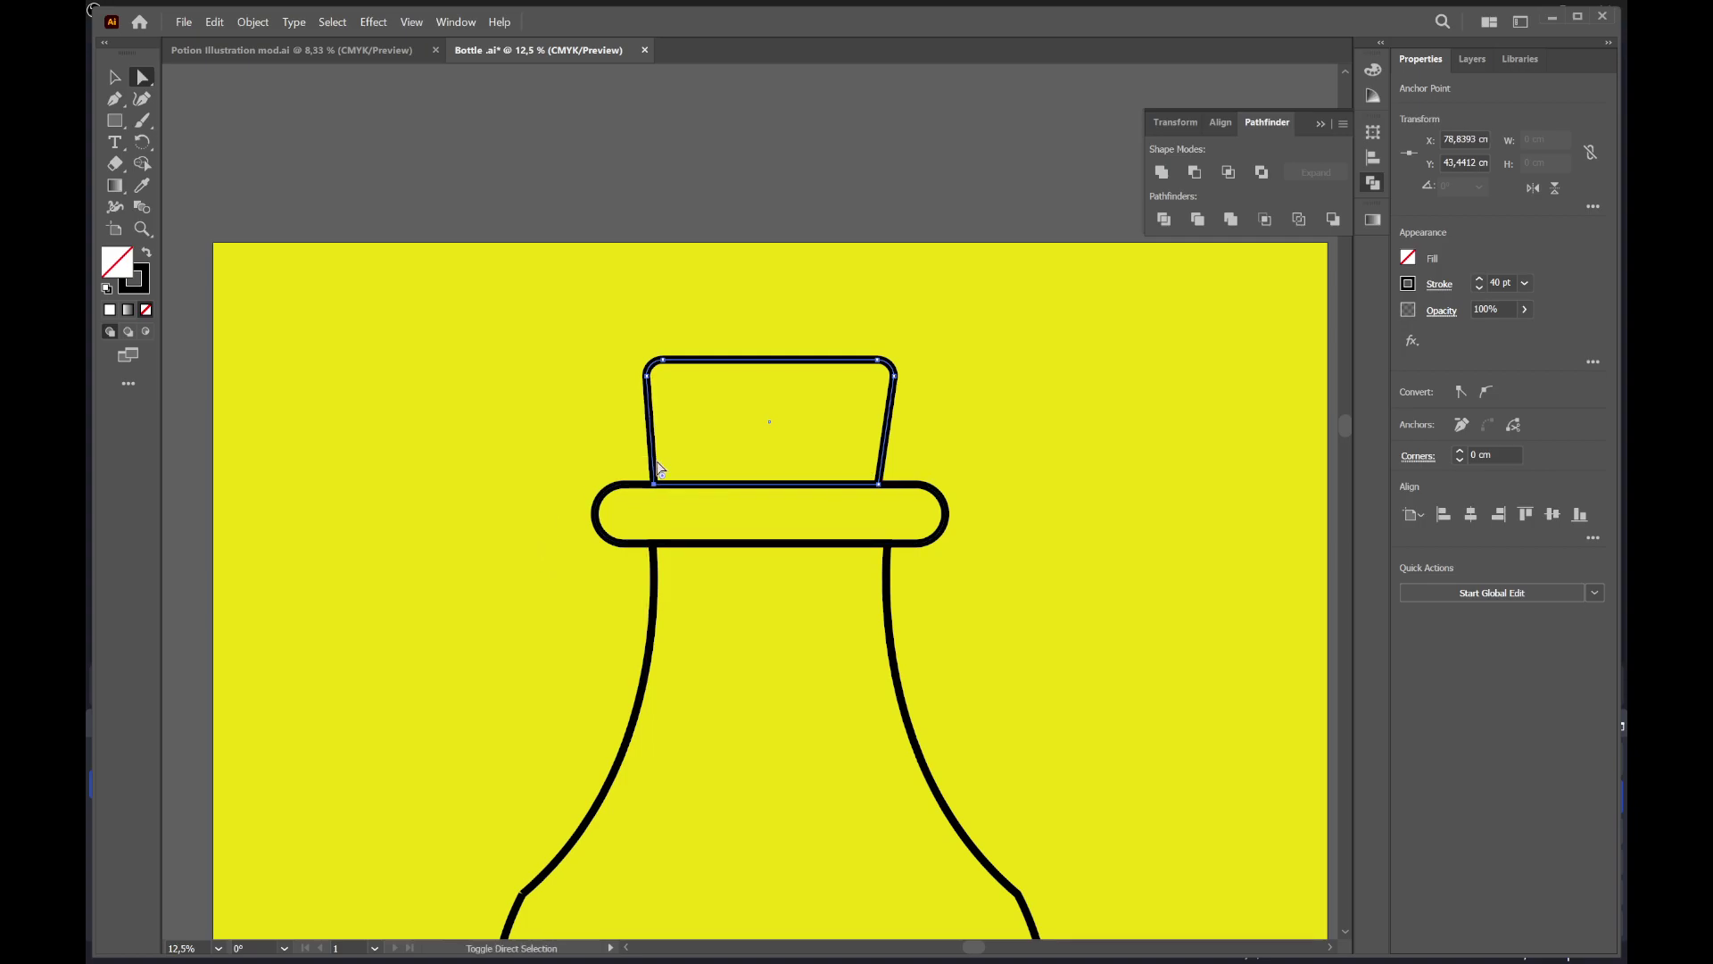
key(shift+Right)
key(shift+Right)
key(shift+Right)
key(shift+Right)
key(shift+Right)
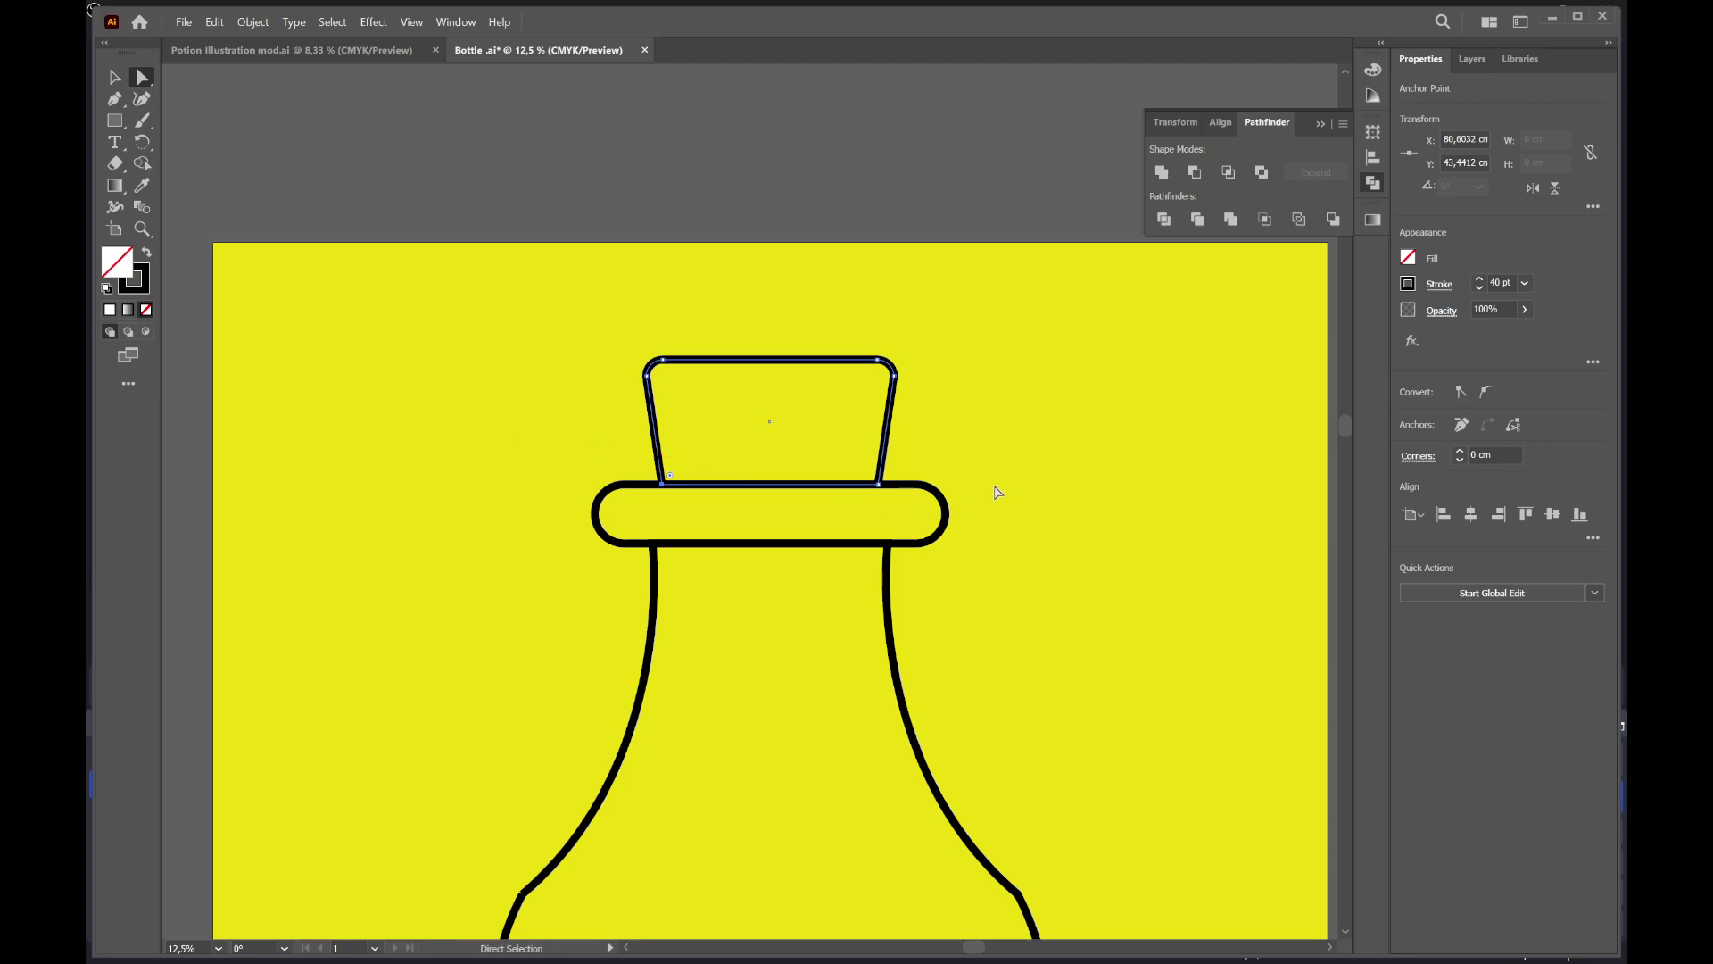
click(997, 493)
Give the tapered cork an orange fill from the Properties swatches
scroll(987, 444, down, 2)
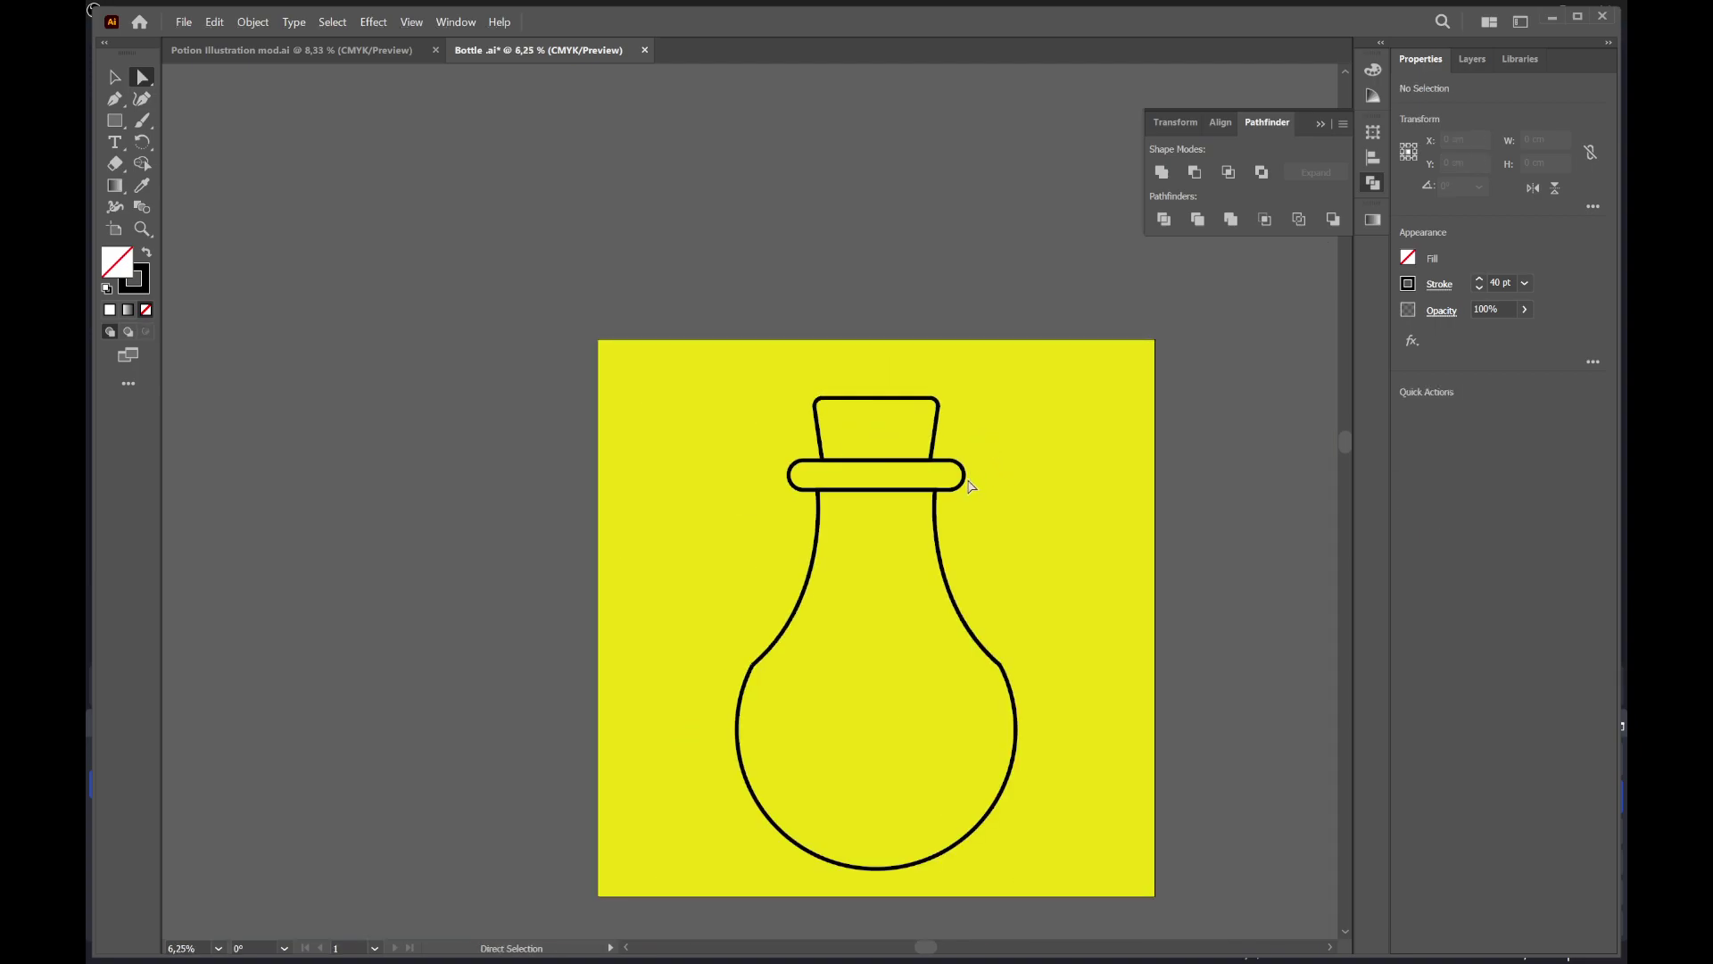
click(897, 403)
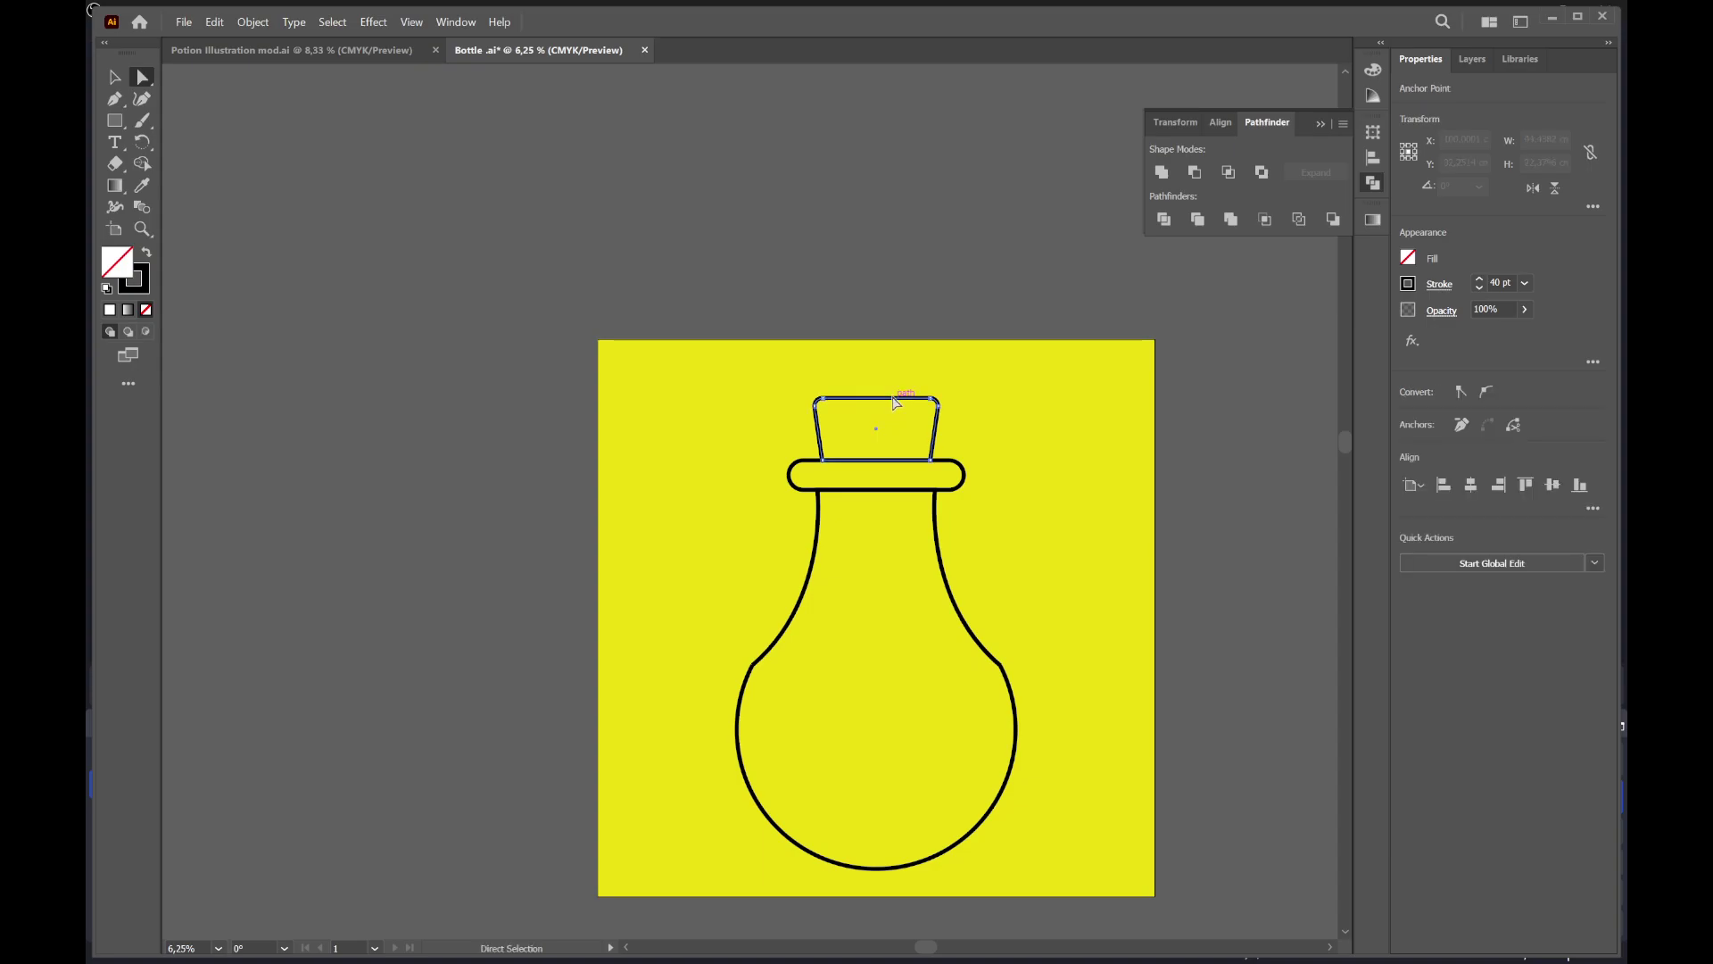
click(1410, 258)
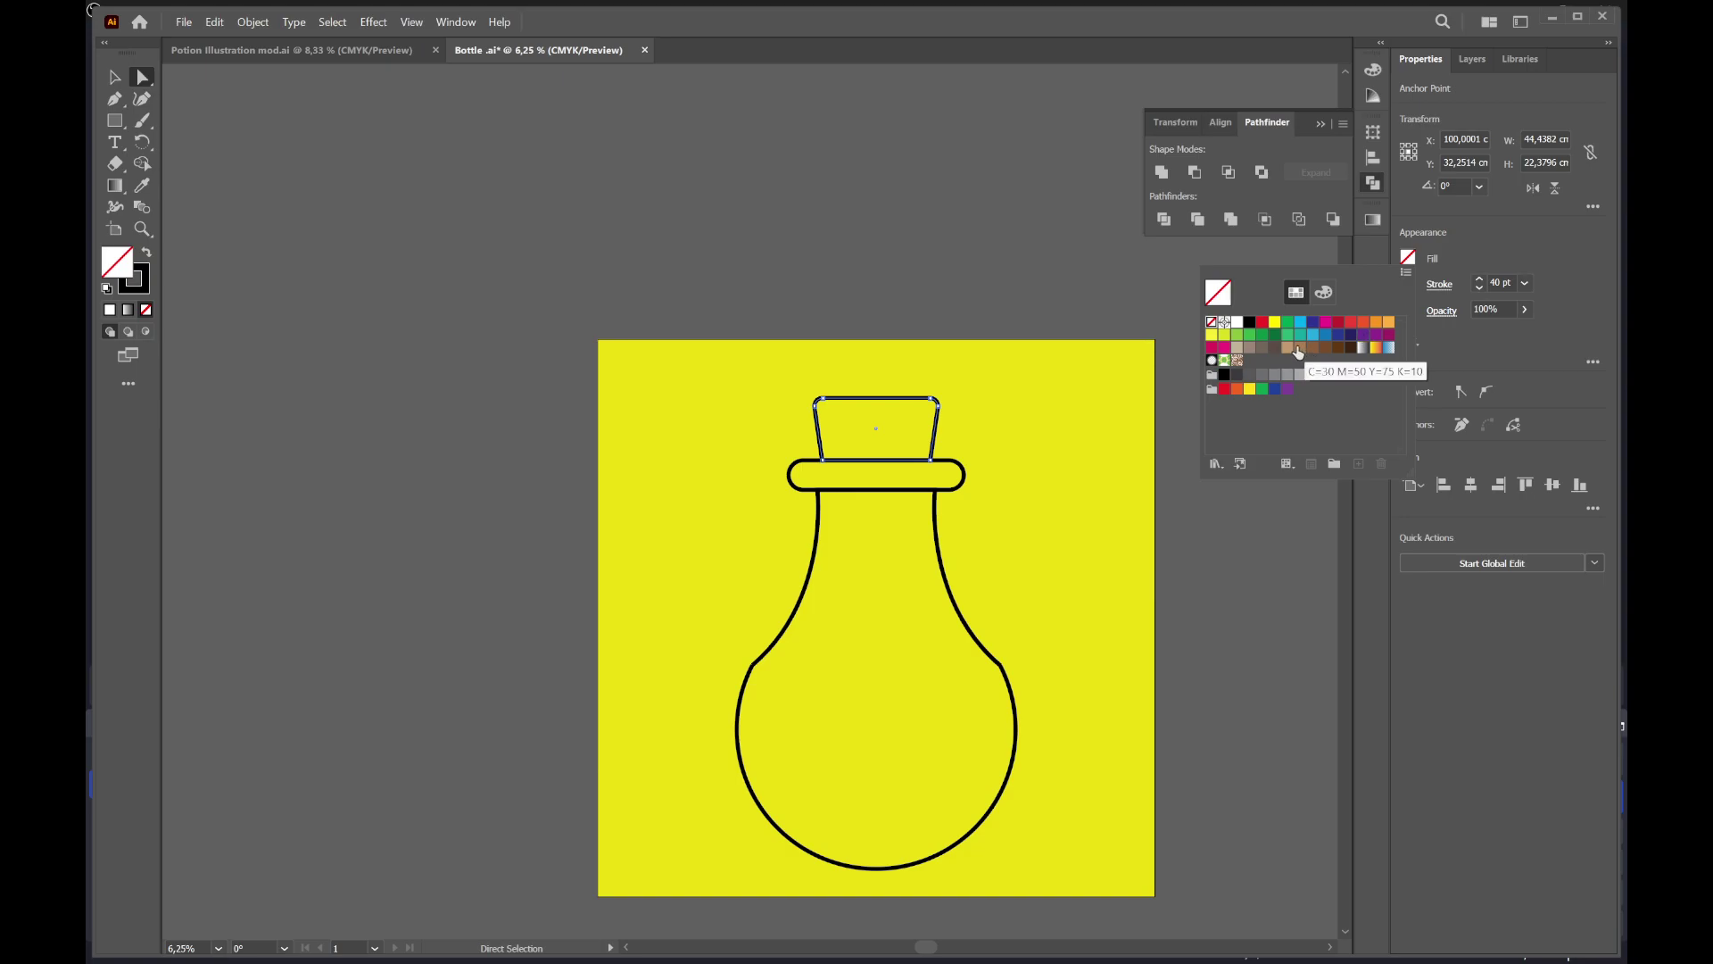
click(1378, 323)
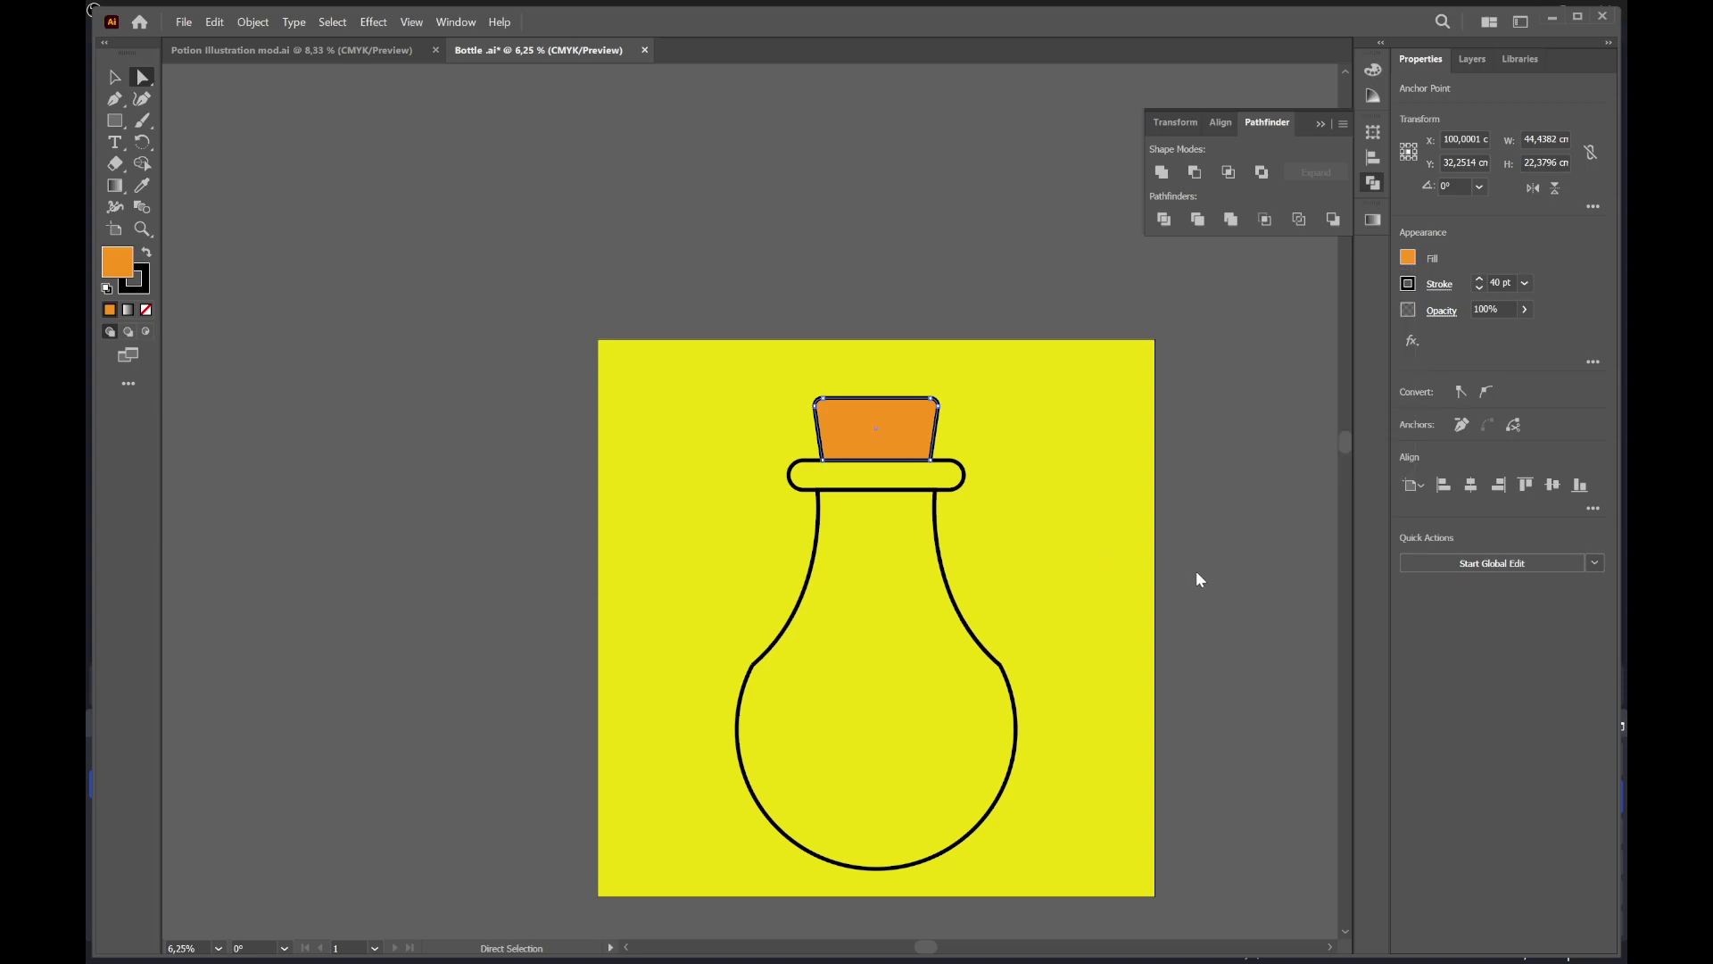
click(981, 468)
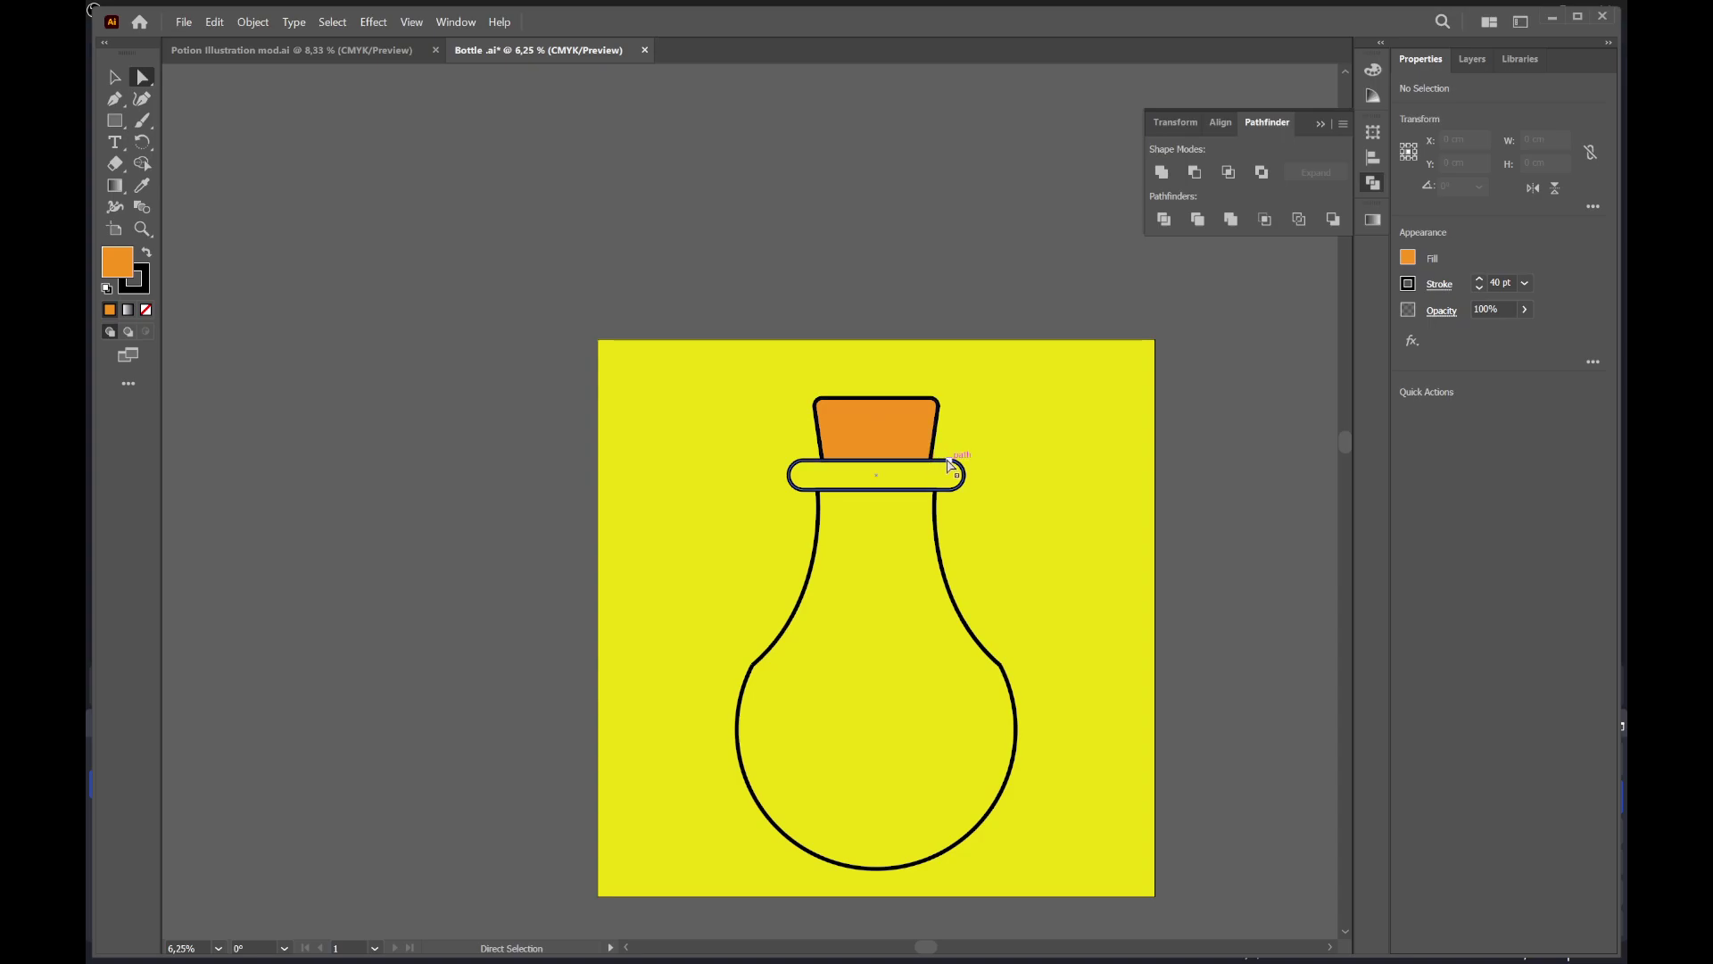
Check the reference bottle's blue fill, then select the bottle neck outline path
click(949, 465)
click(330, 50)
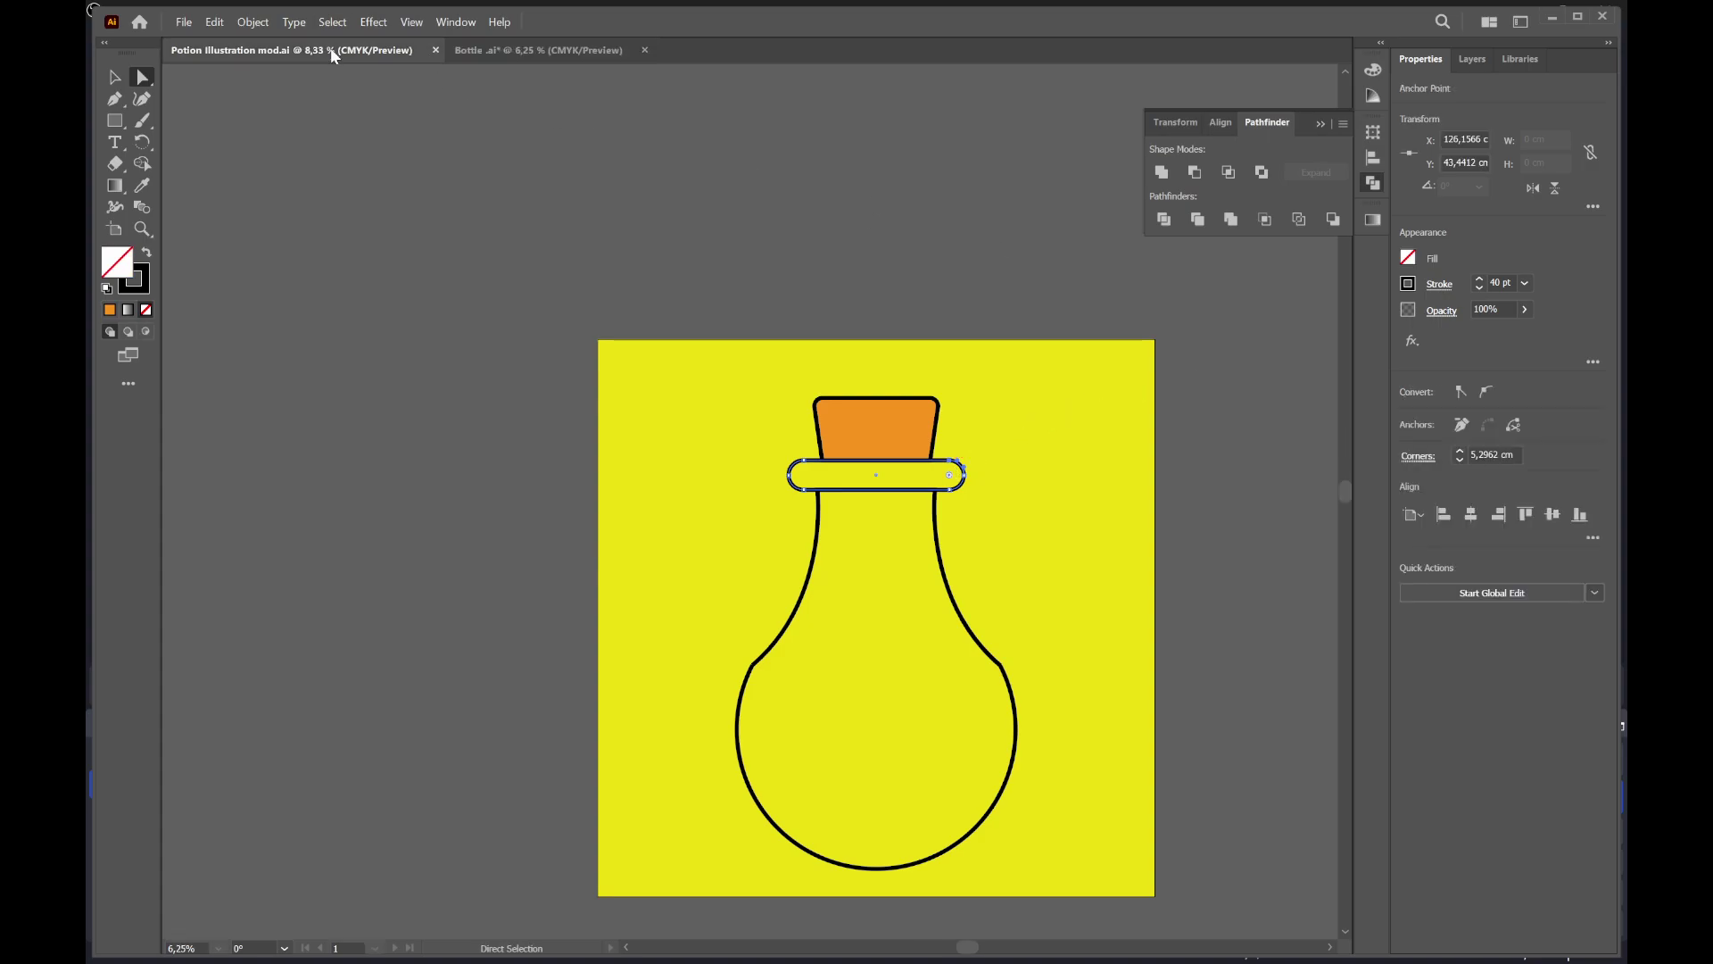
click(861, 471)
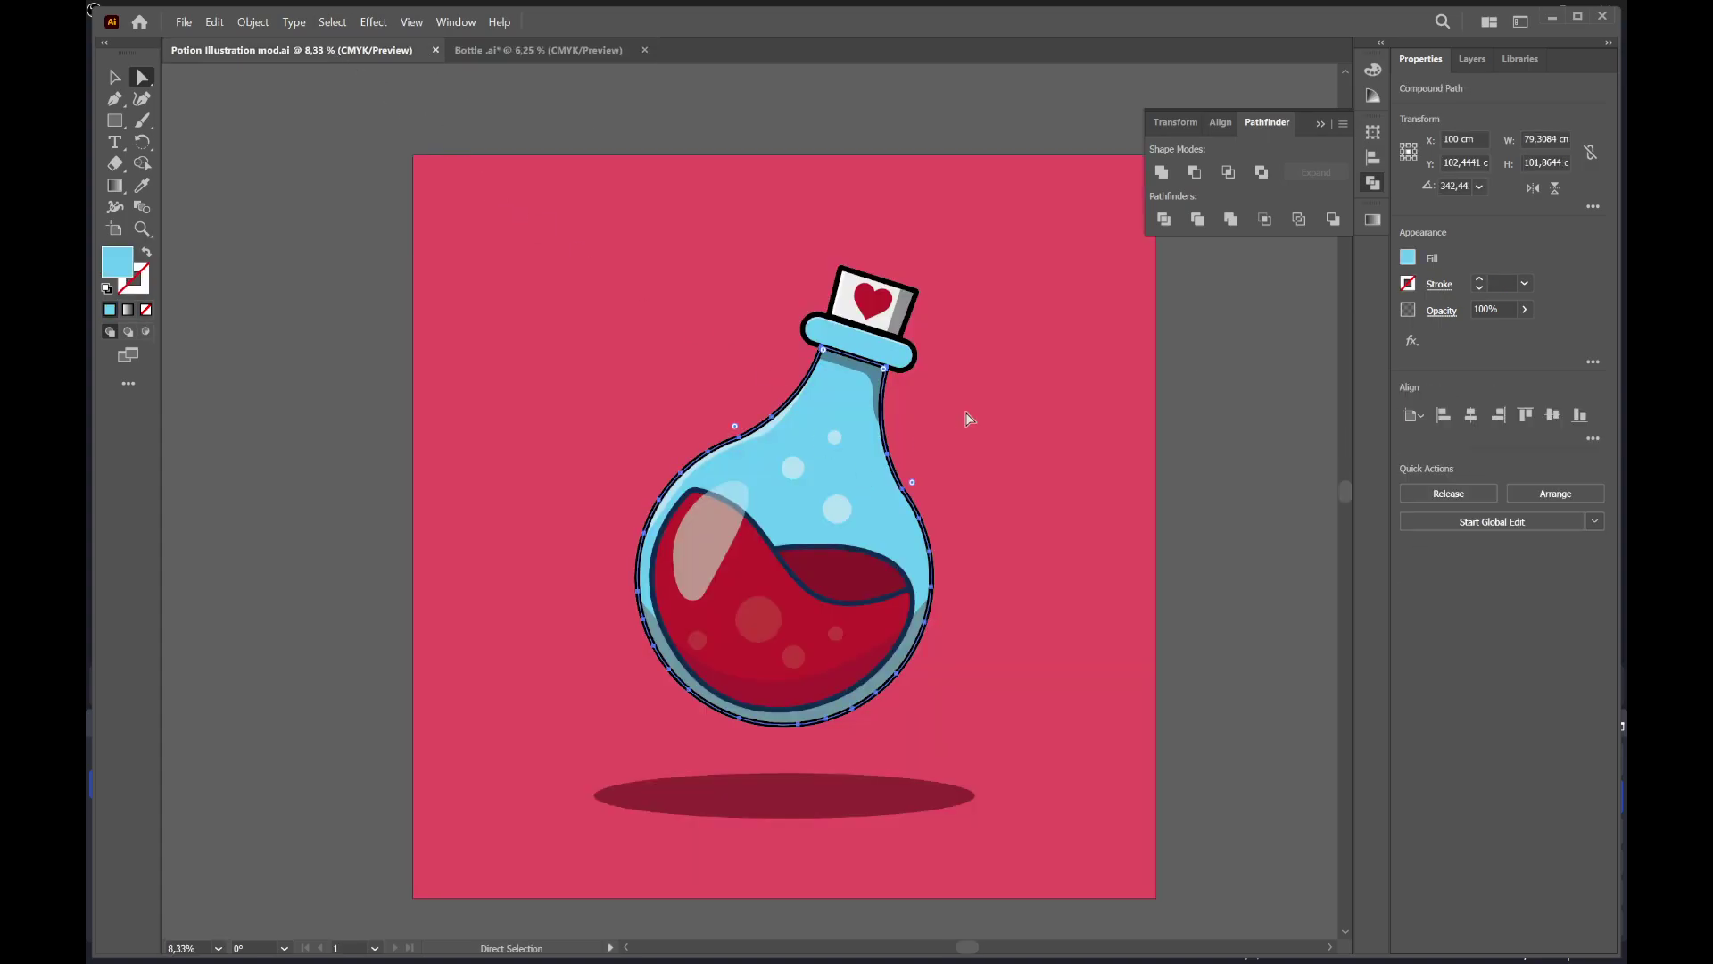
click(1408, 258)
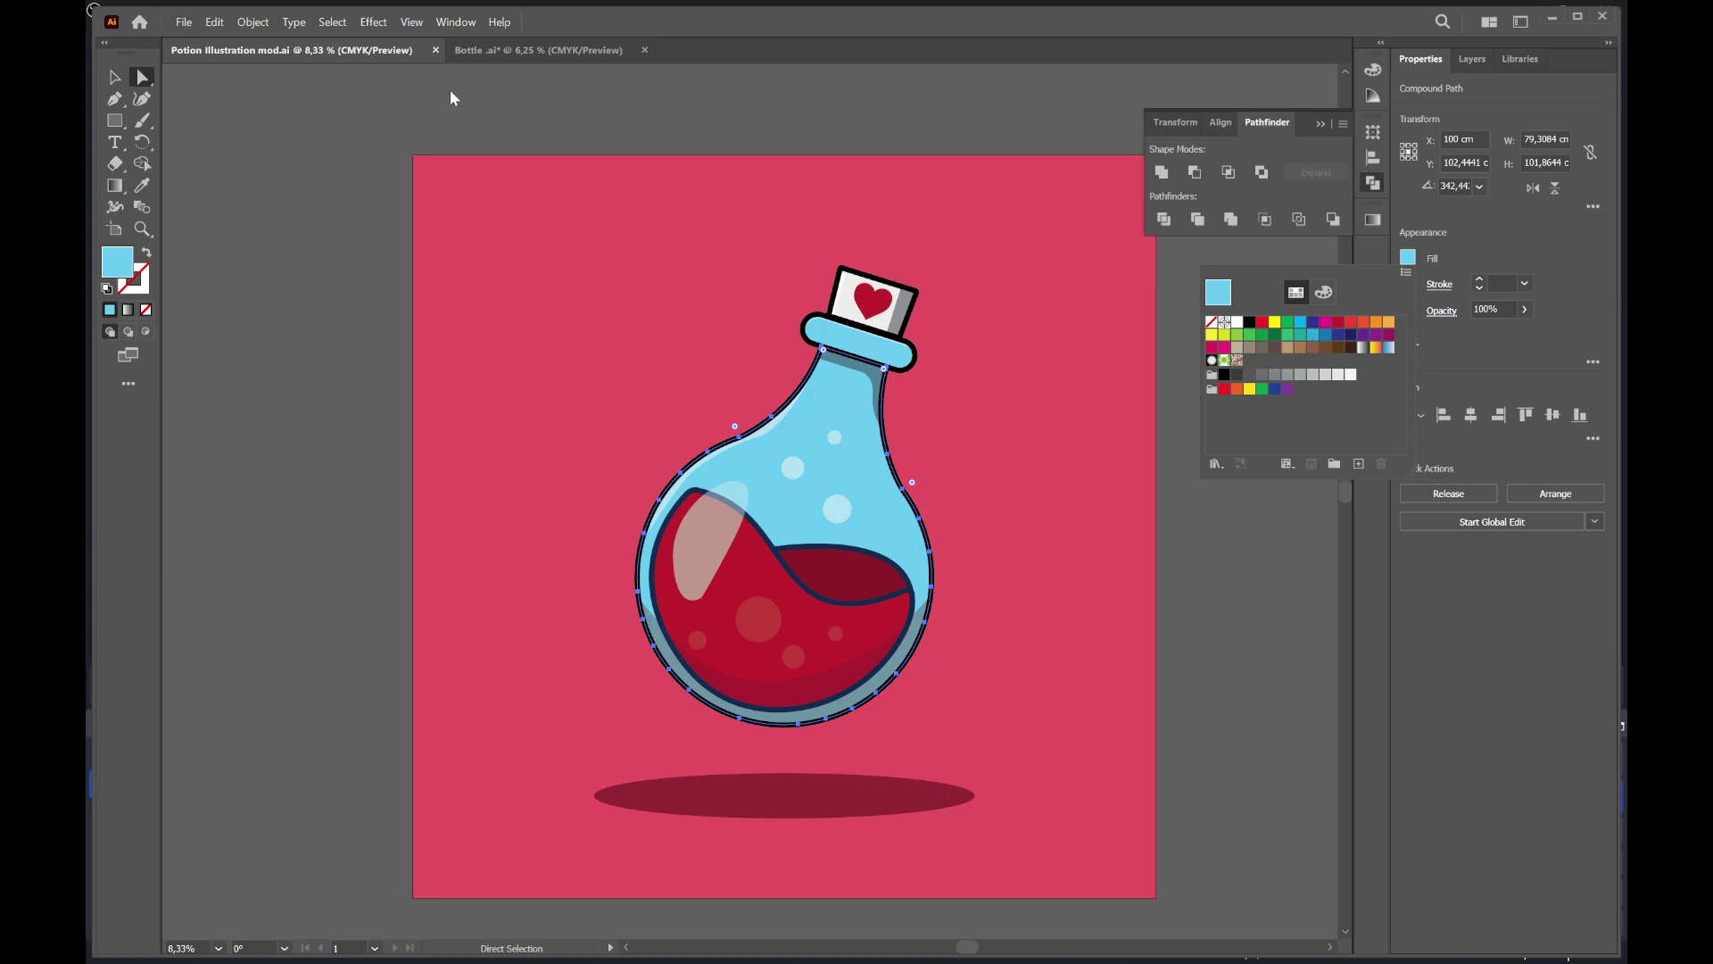
click(533, 50)
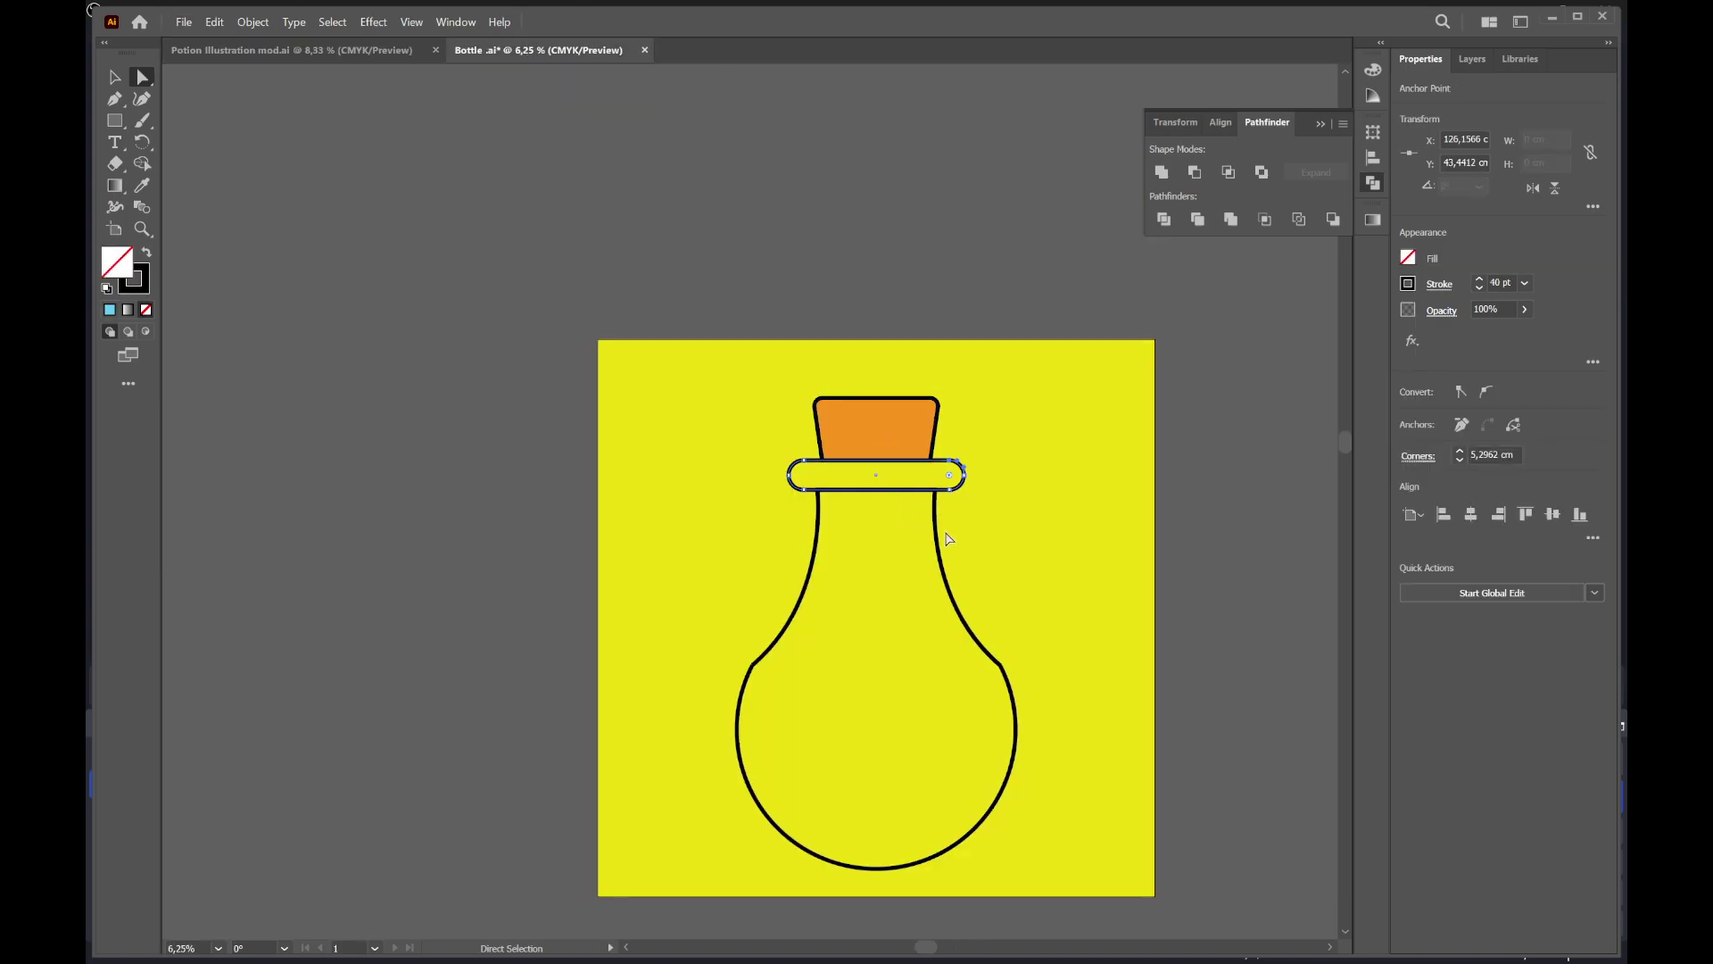
click(937, 538)
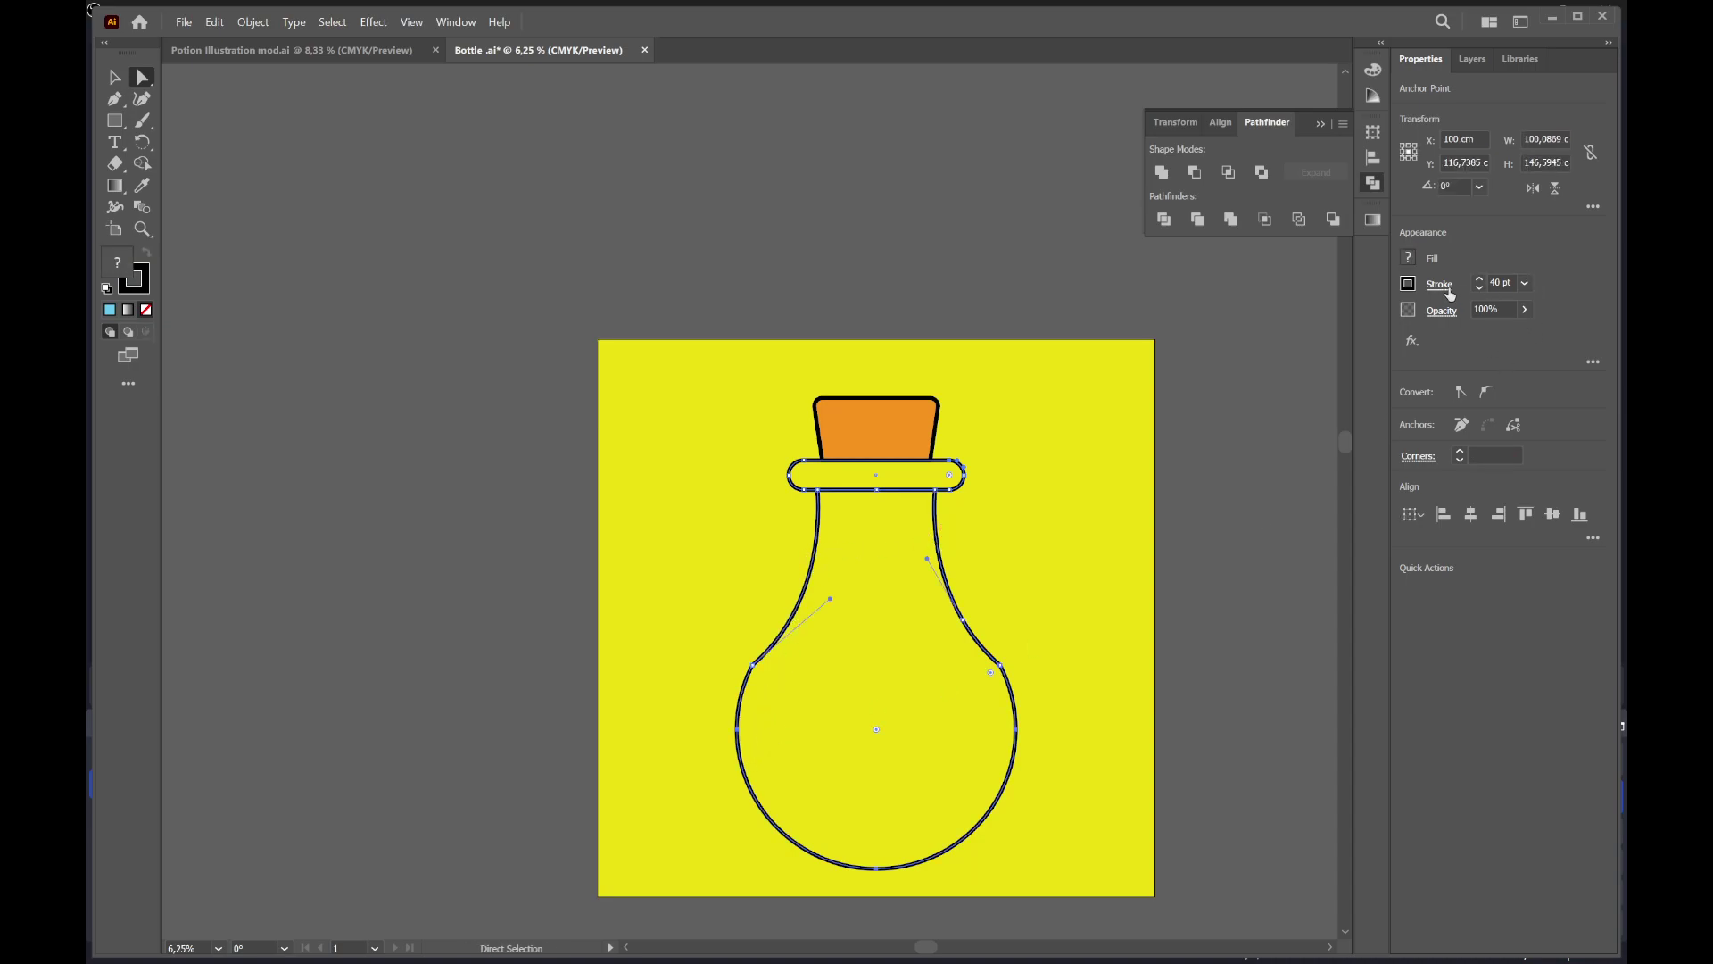
click(1236, 450)
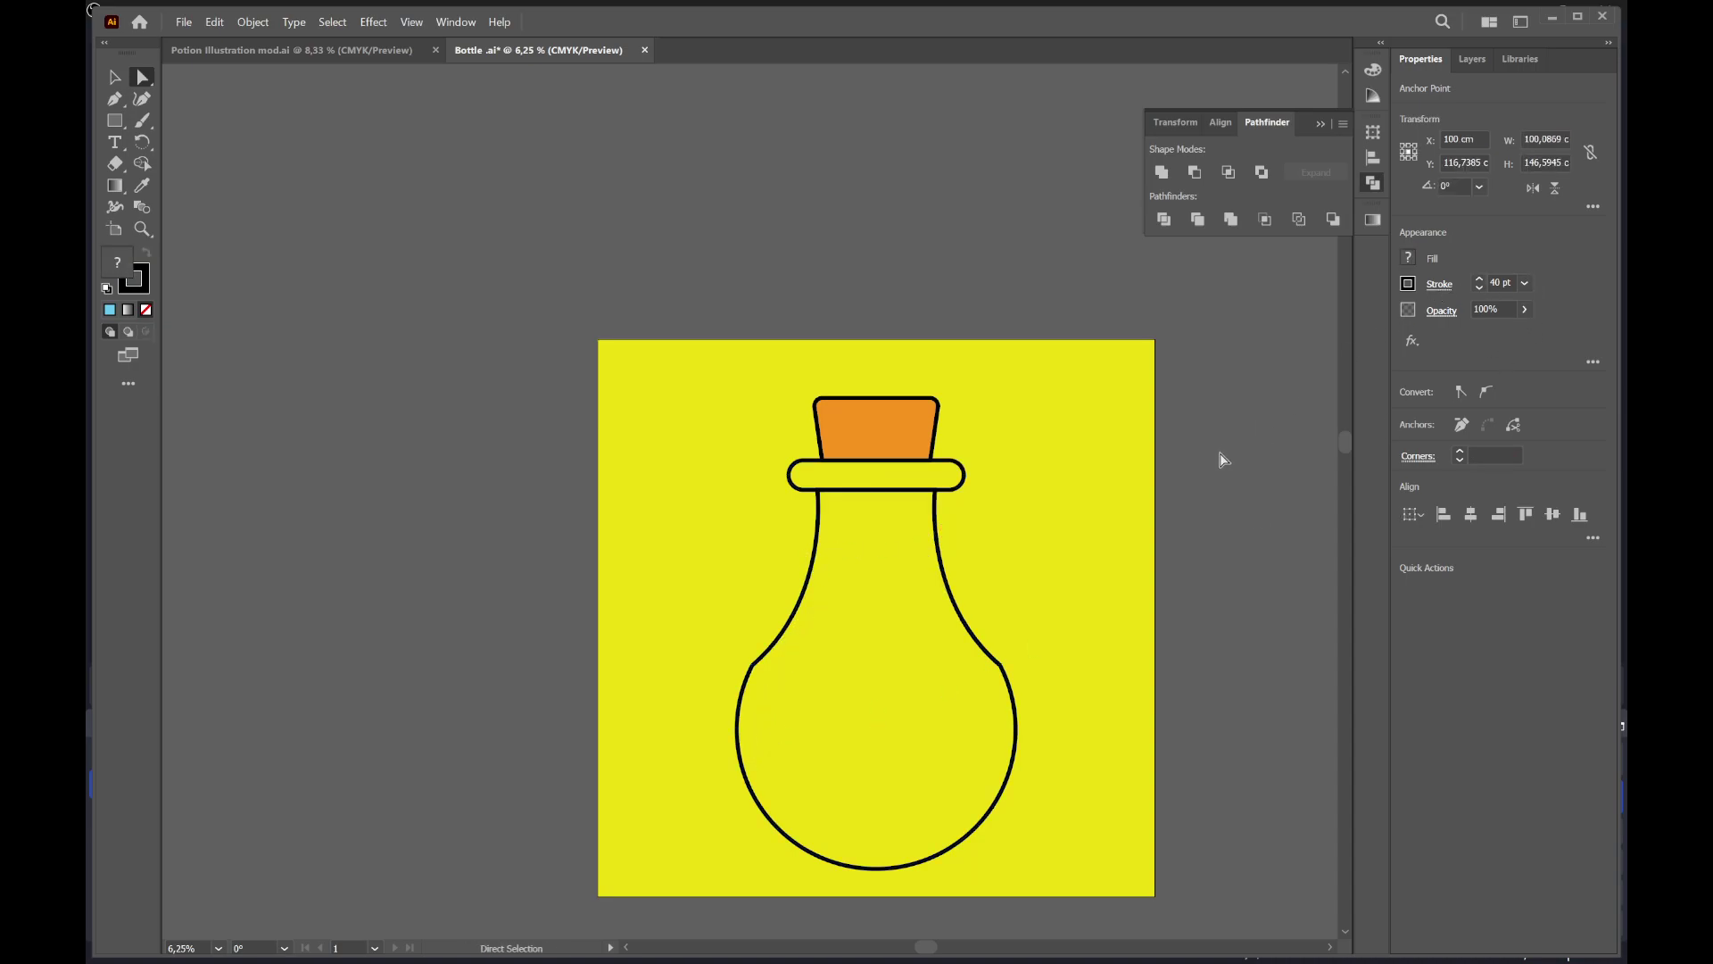
click(937, 537)
Add the round bottom to the selection and unite the bottle paths with Pathfinder
shift+click(741, 711)
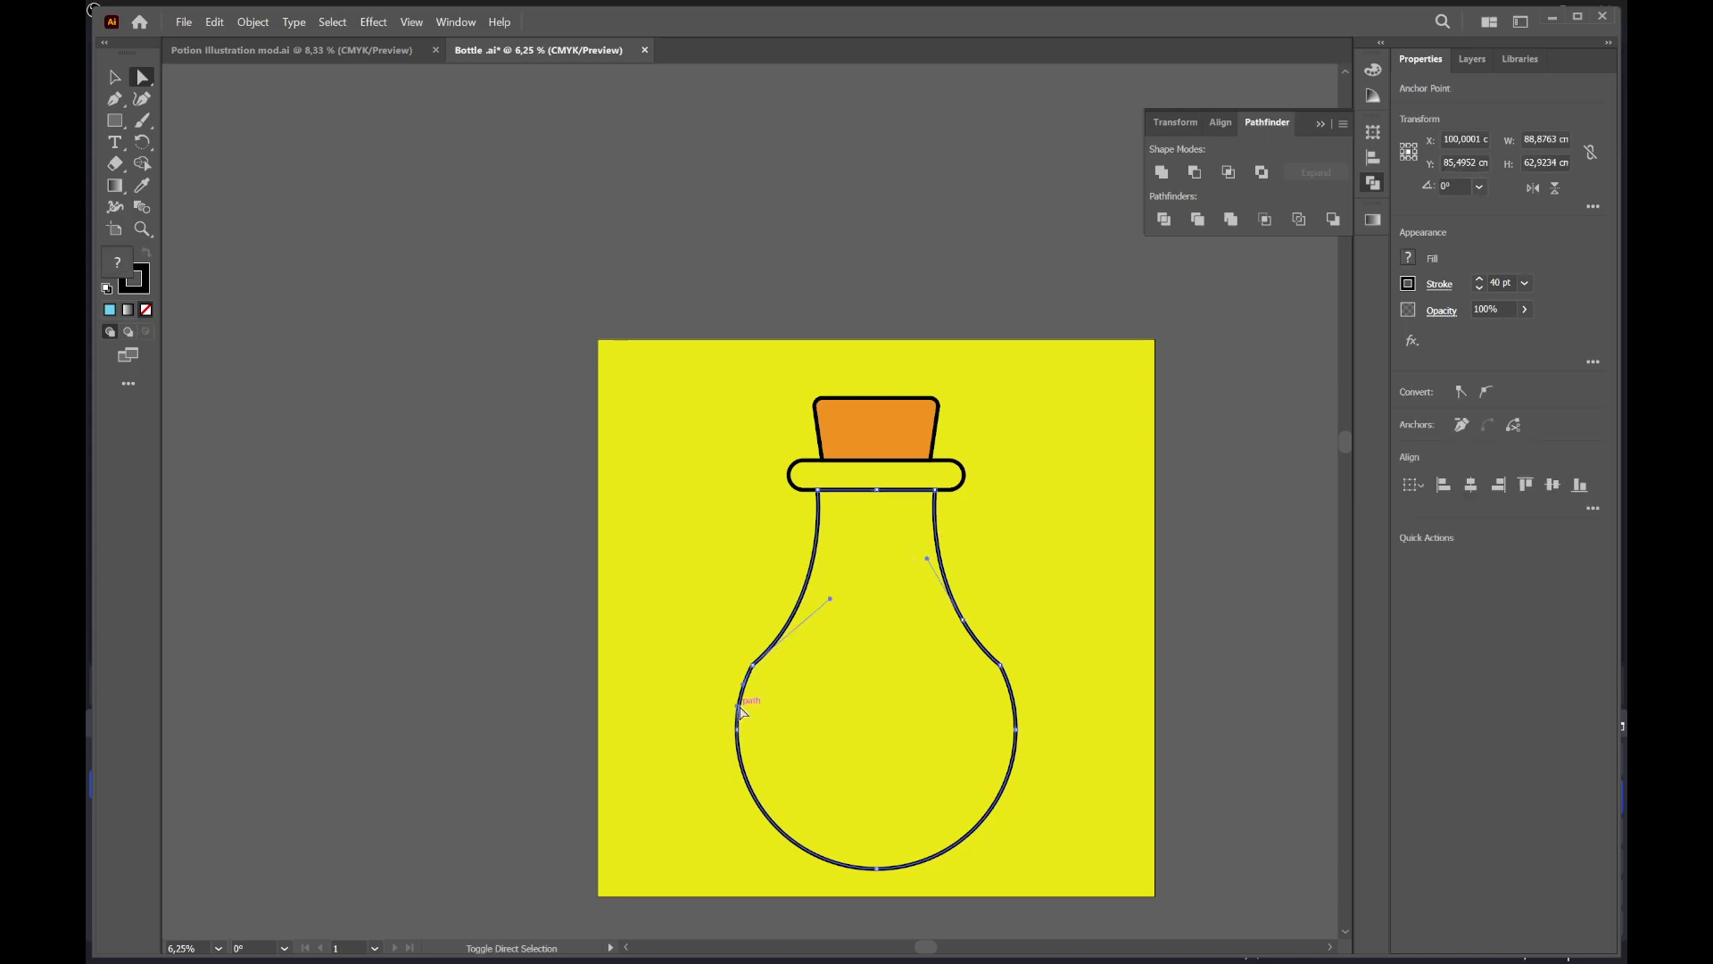
click(1160, 173)
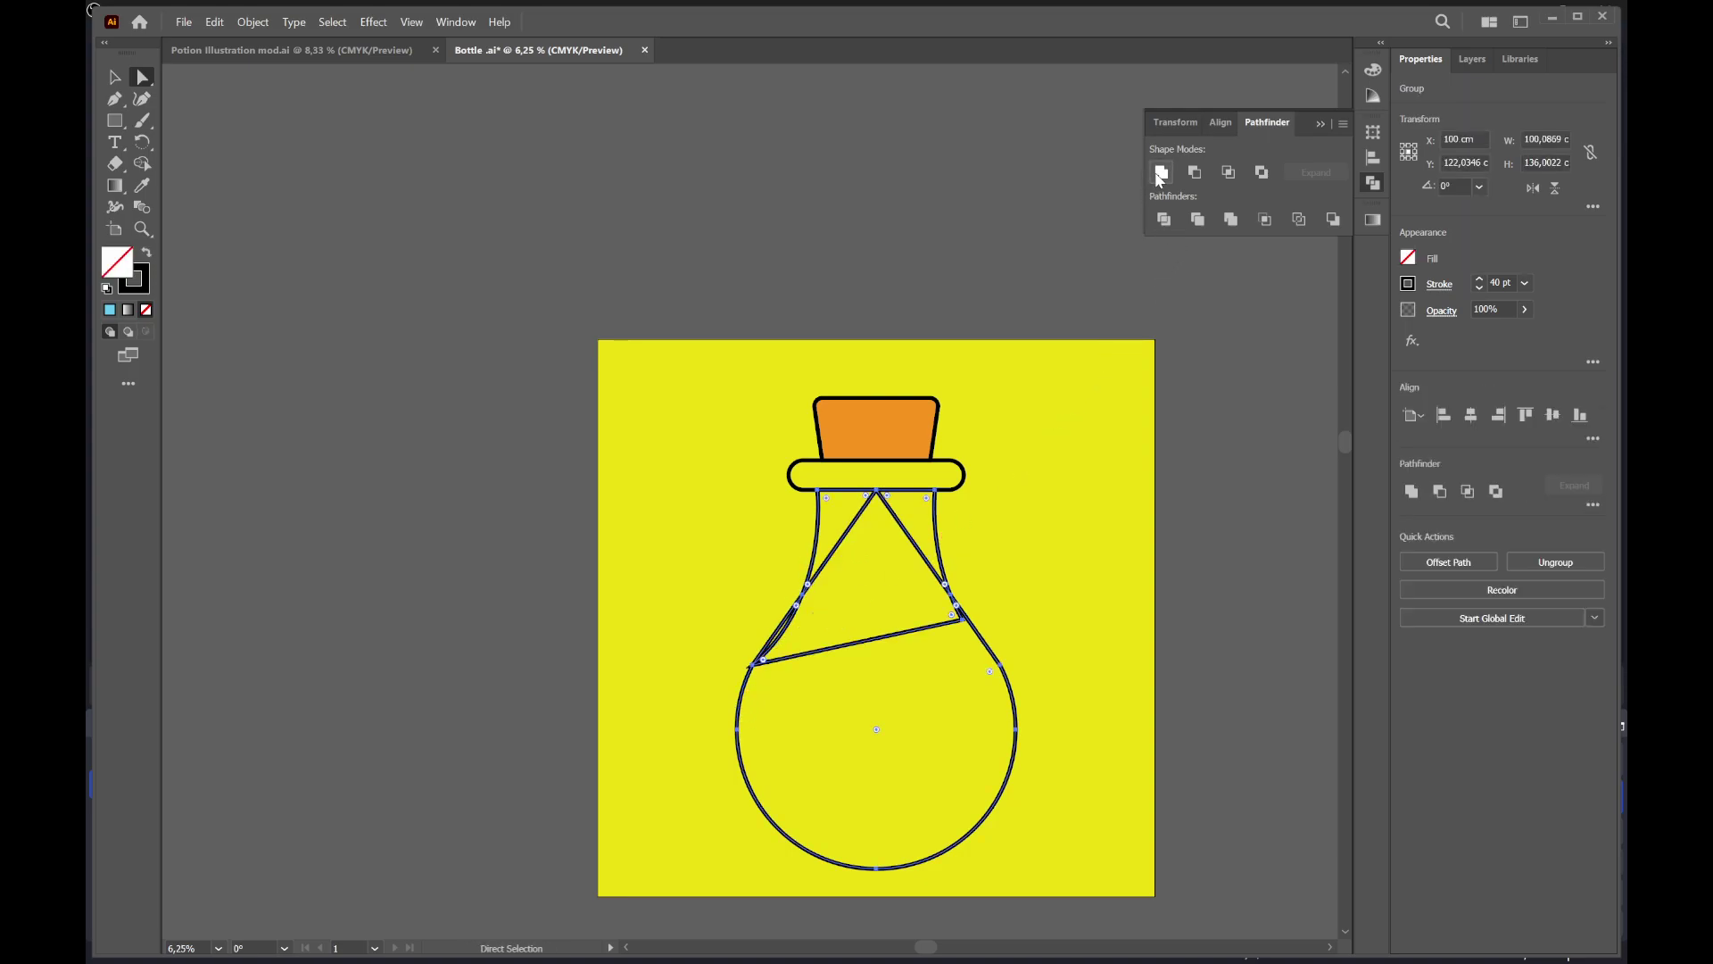
click(1016, 614)
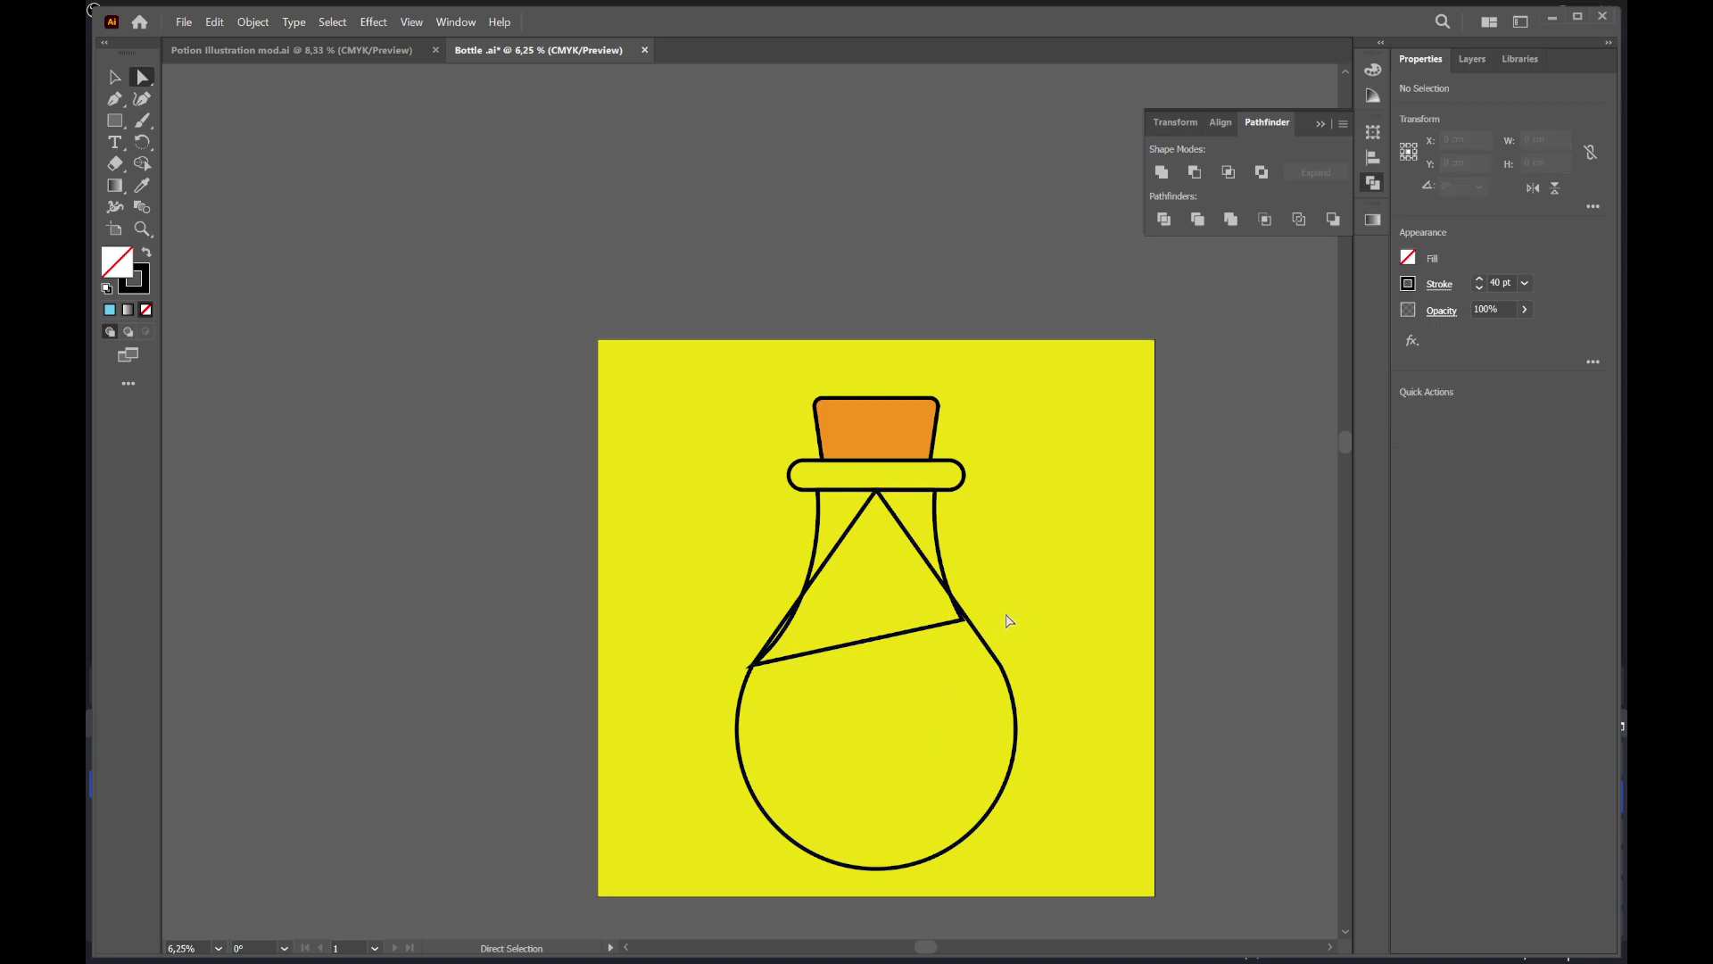
Use Shape Builder to merge the neck regions and delete the diagonal edges across neck and bulb
scroll(928, 705, up, 2)
drag(880, 688, 956, 739)
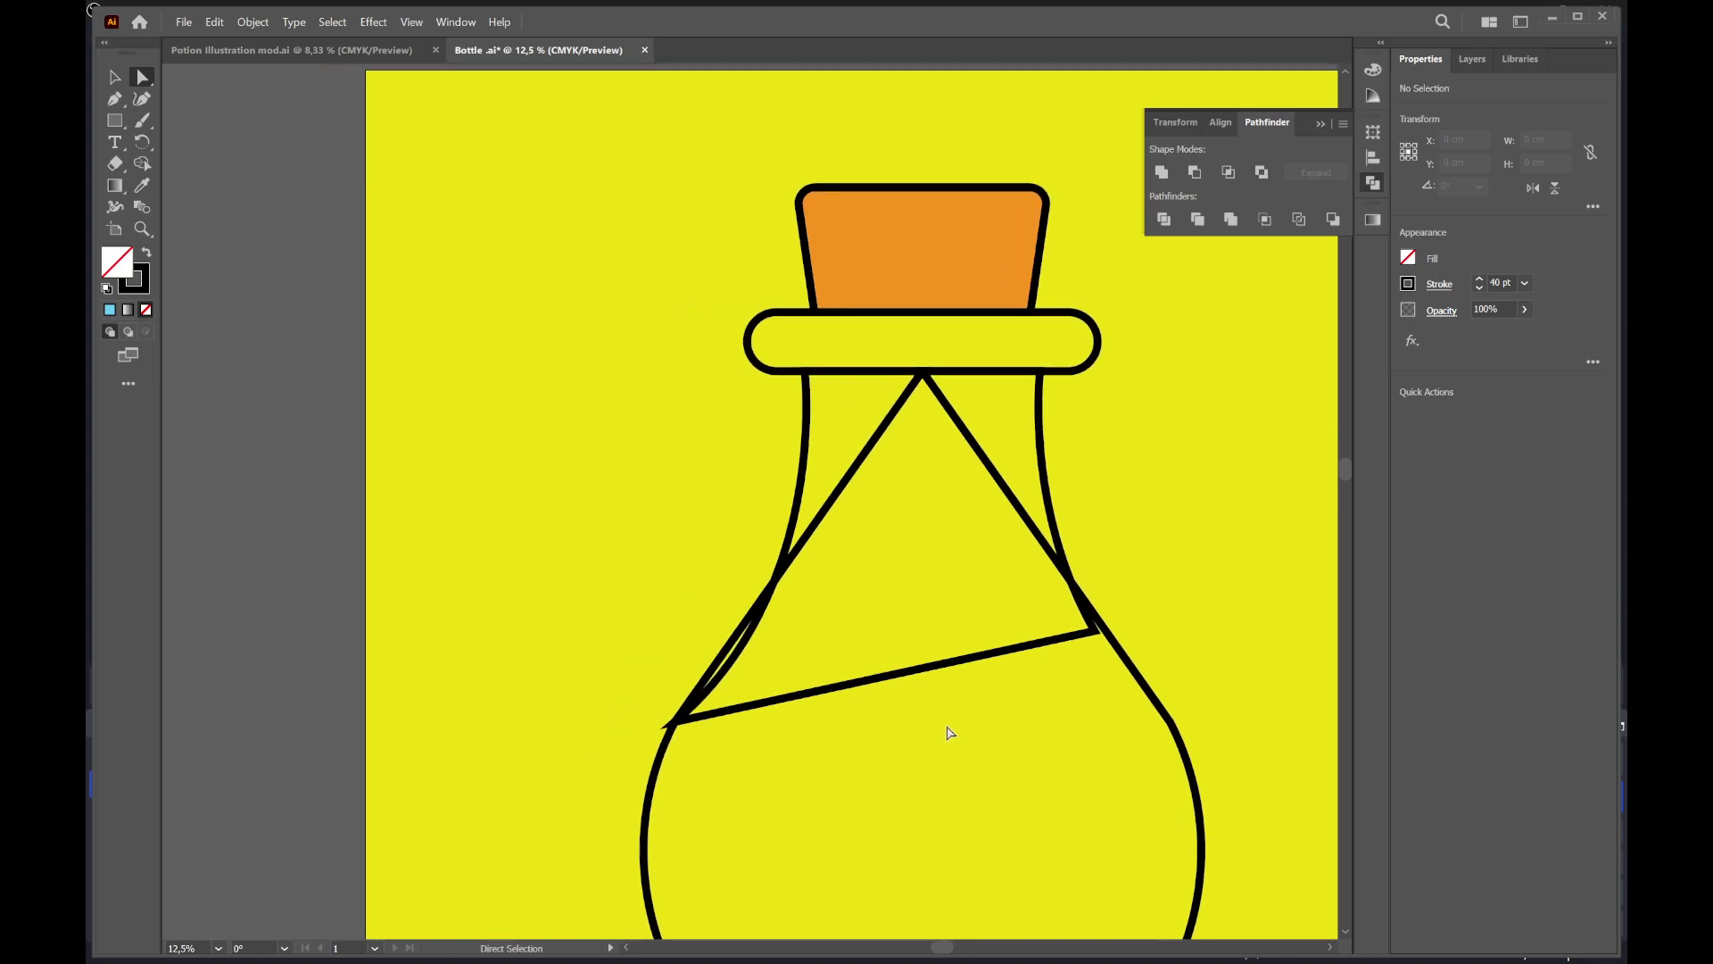
scroll(937, 571, down, 1)
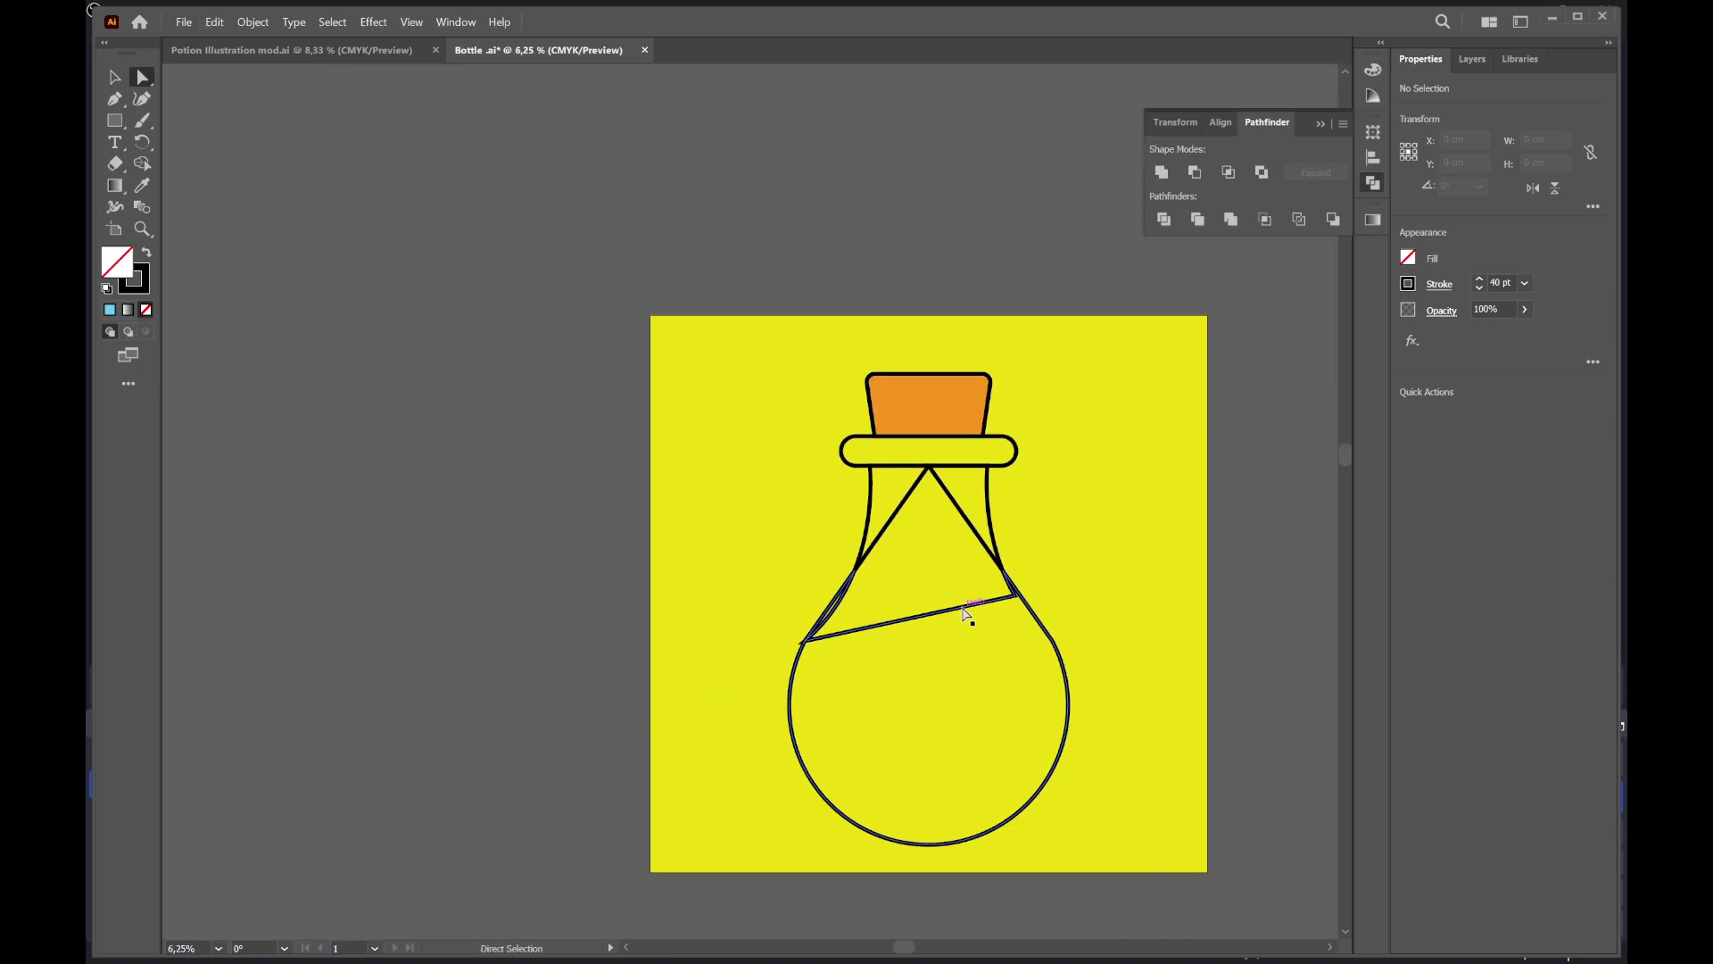
click(966, 614)
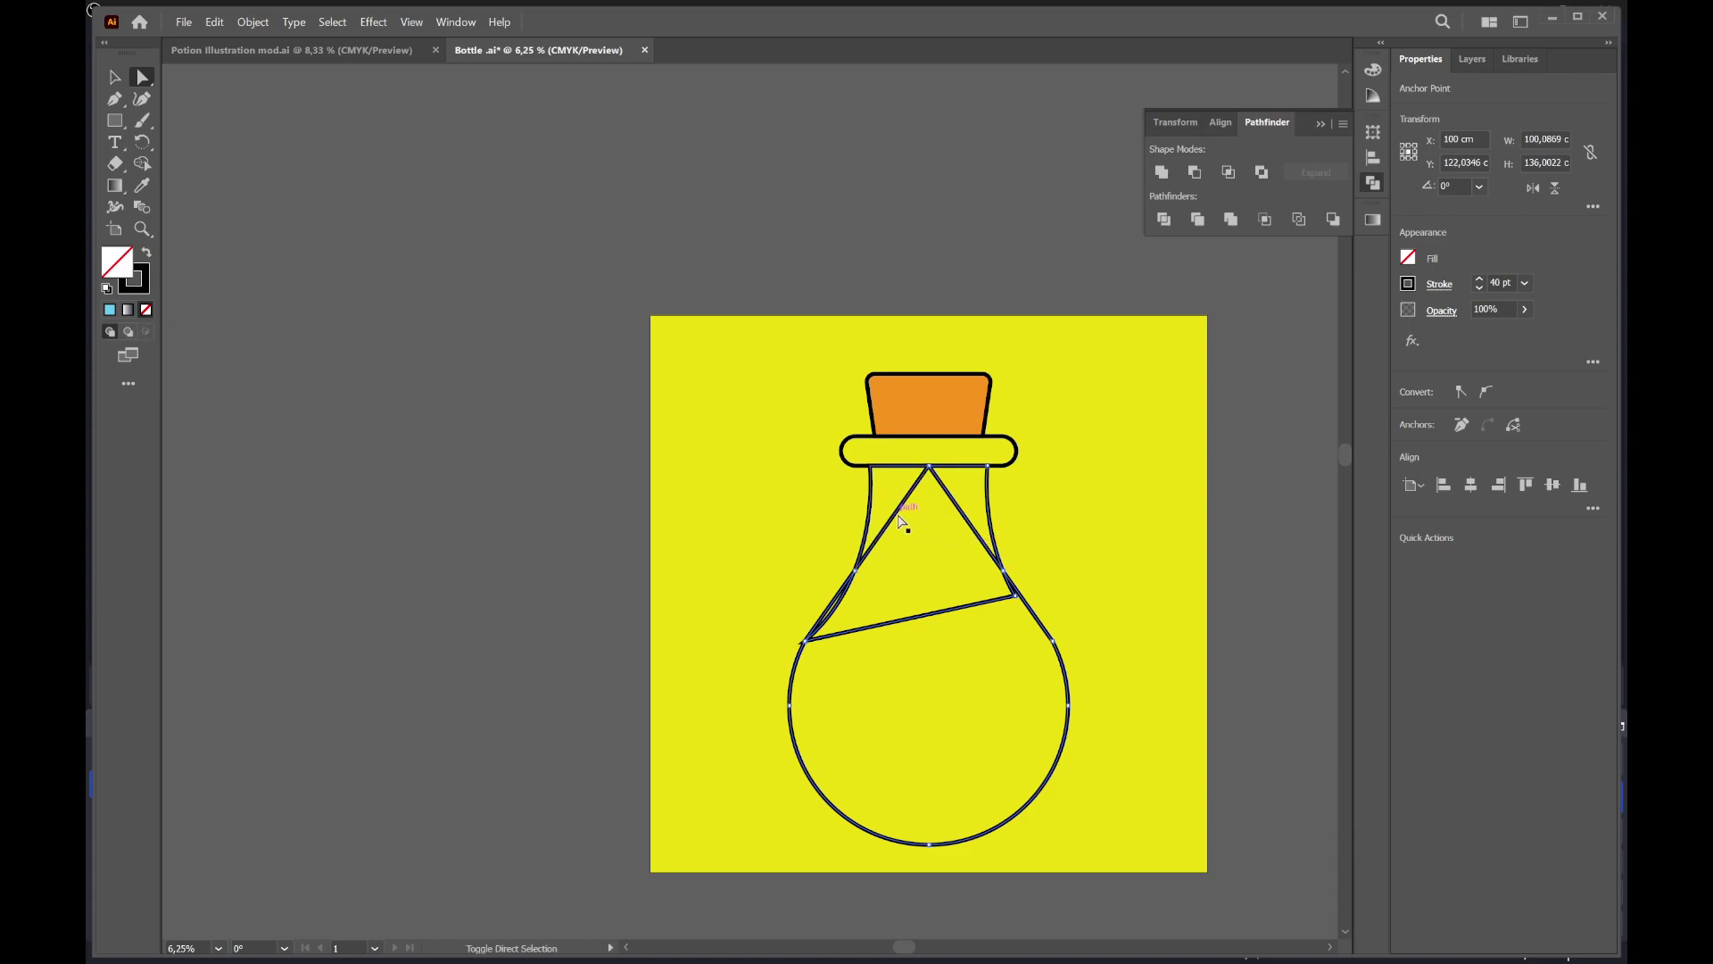
key(shift+m)
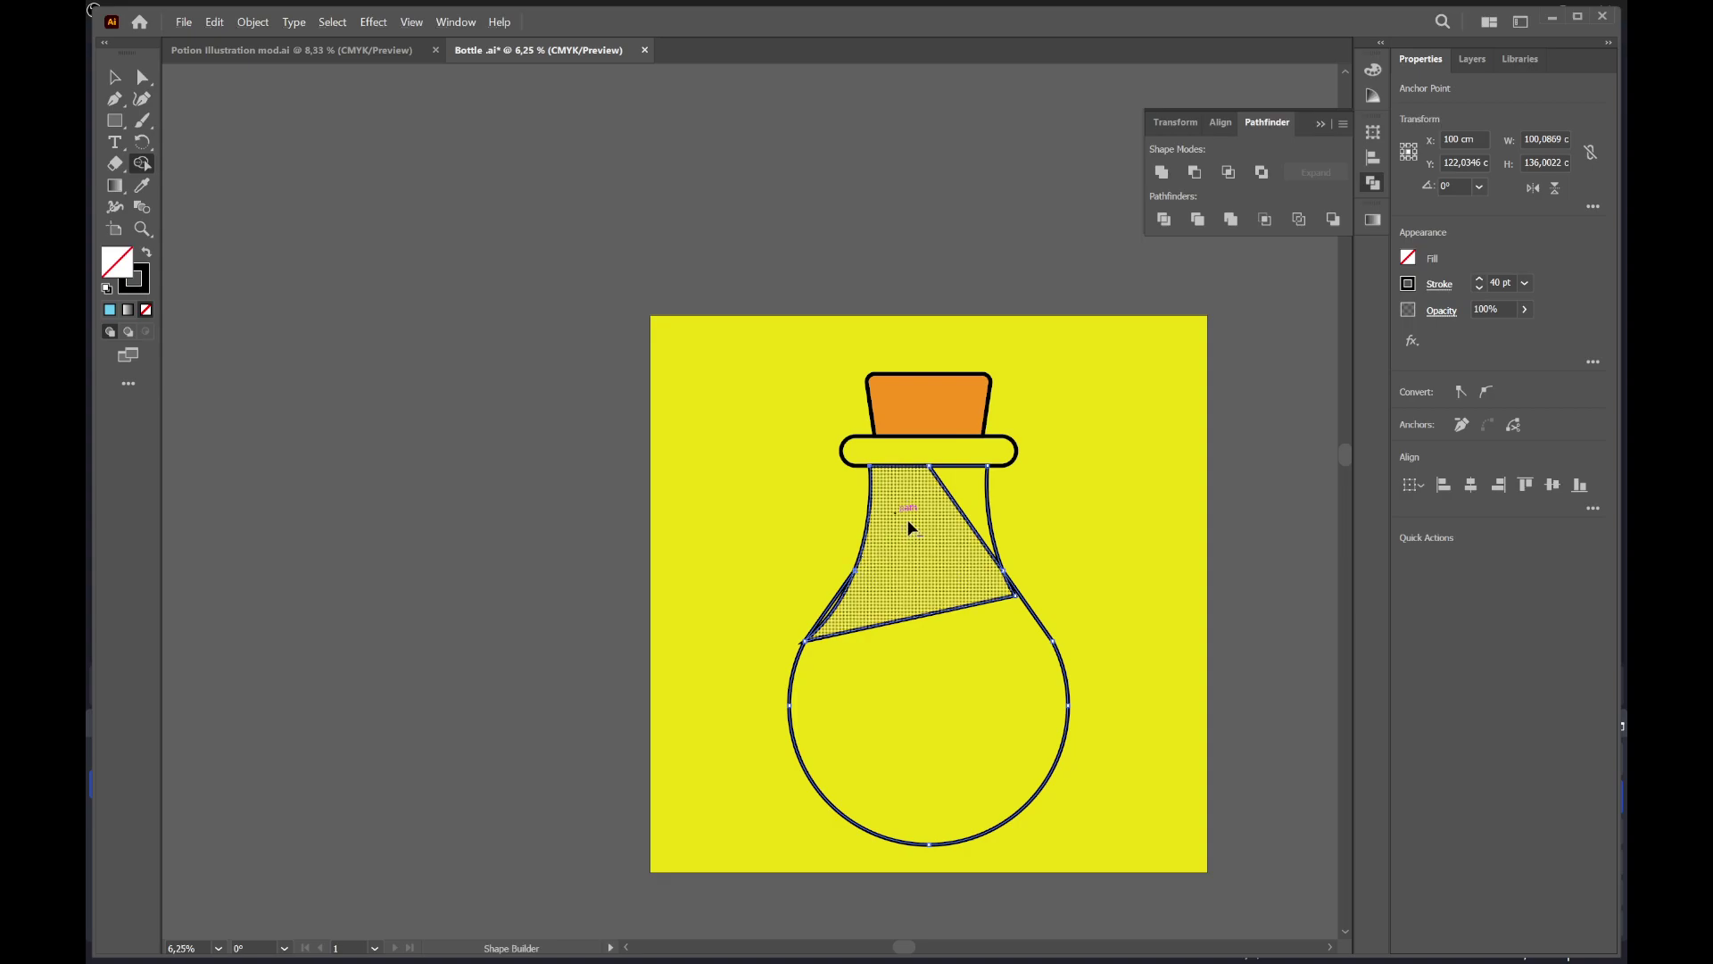
drag(953, 509, 993, 535)
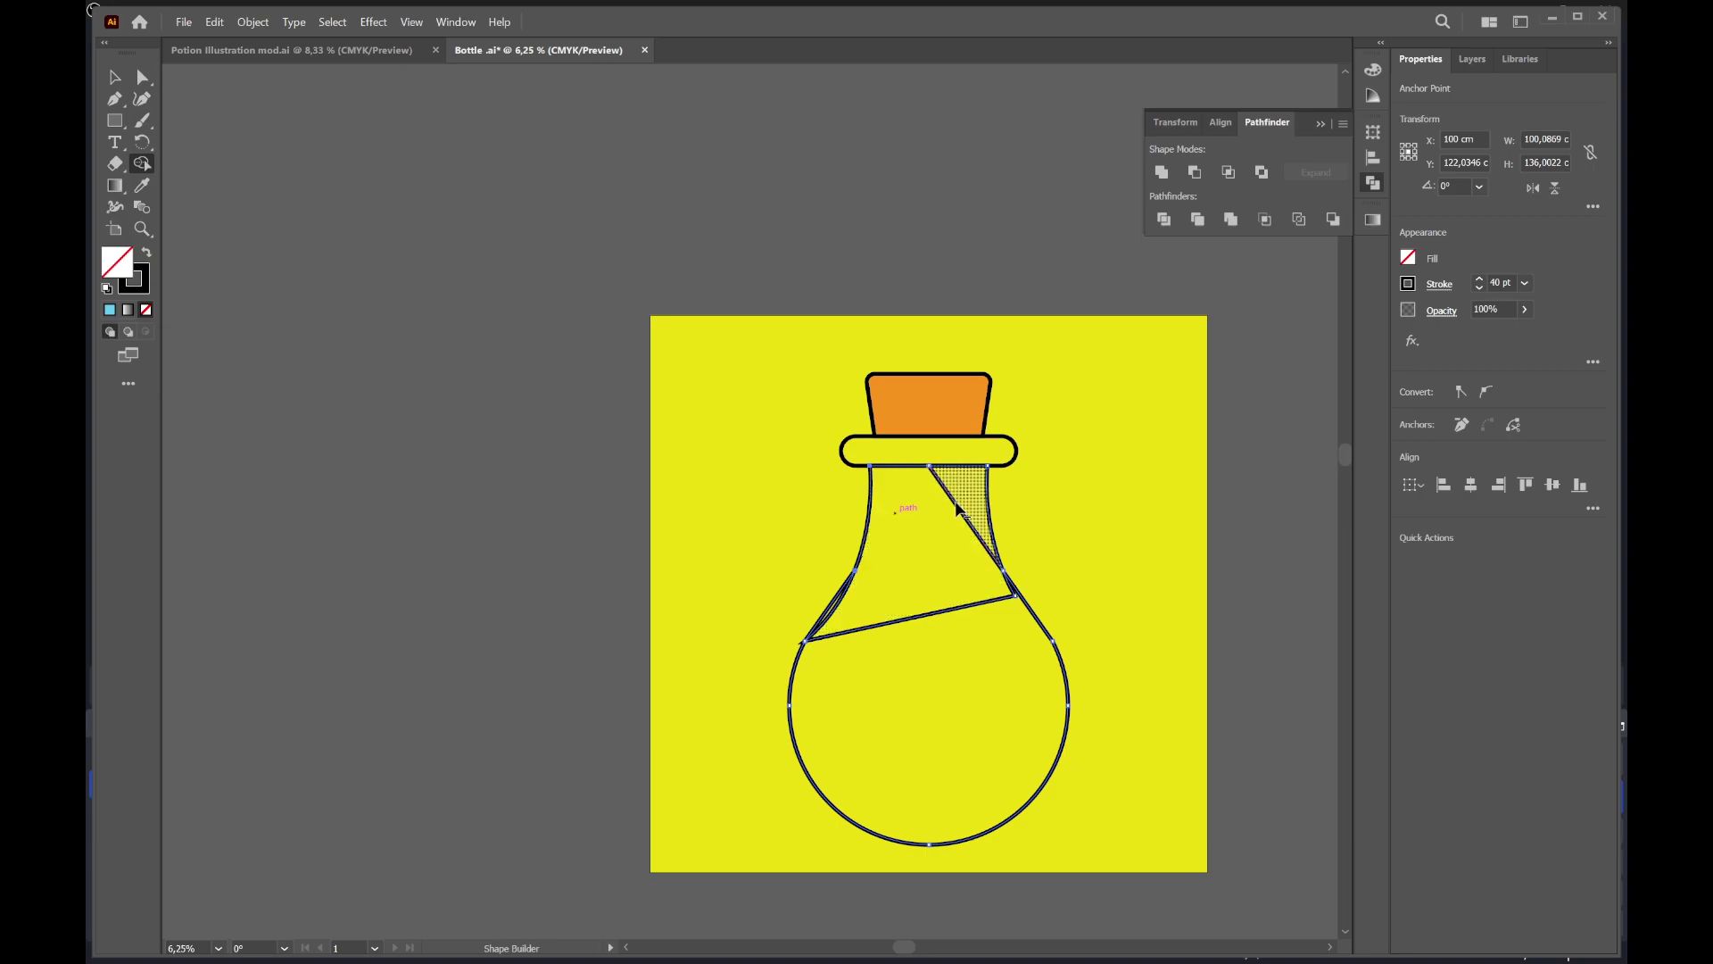
alt+click(951, 616)
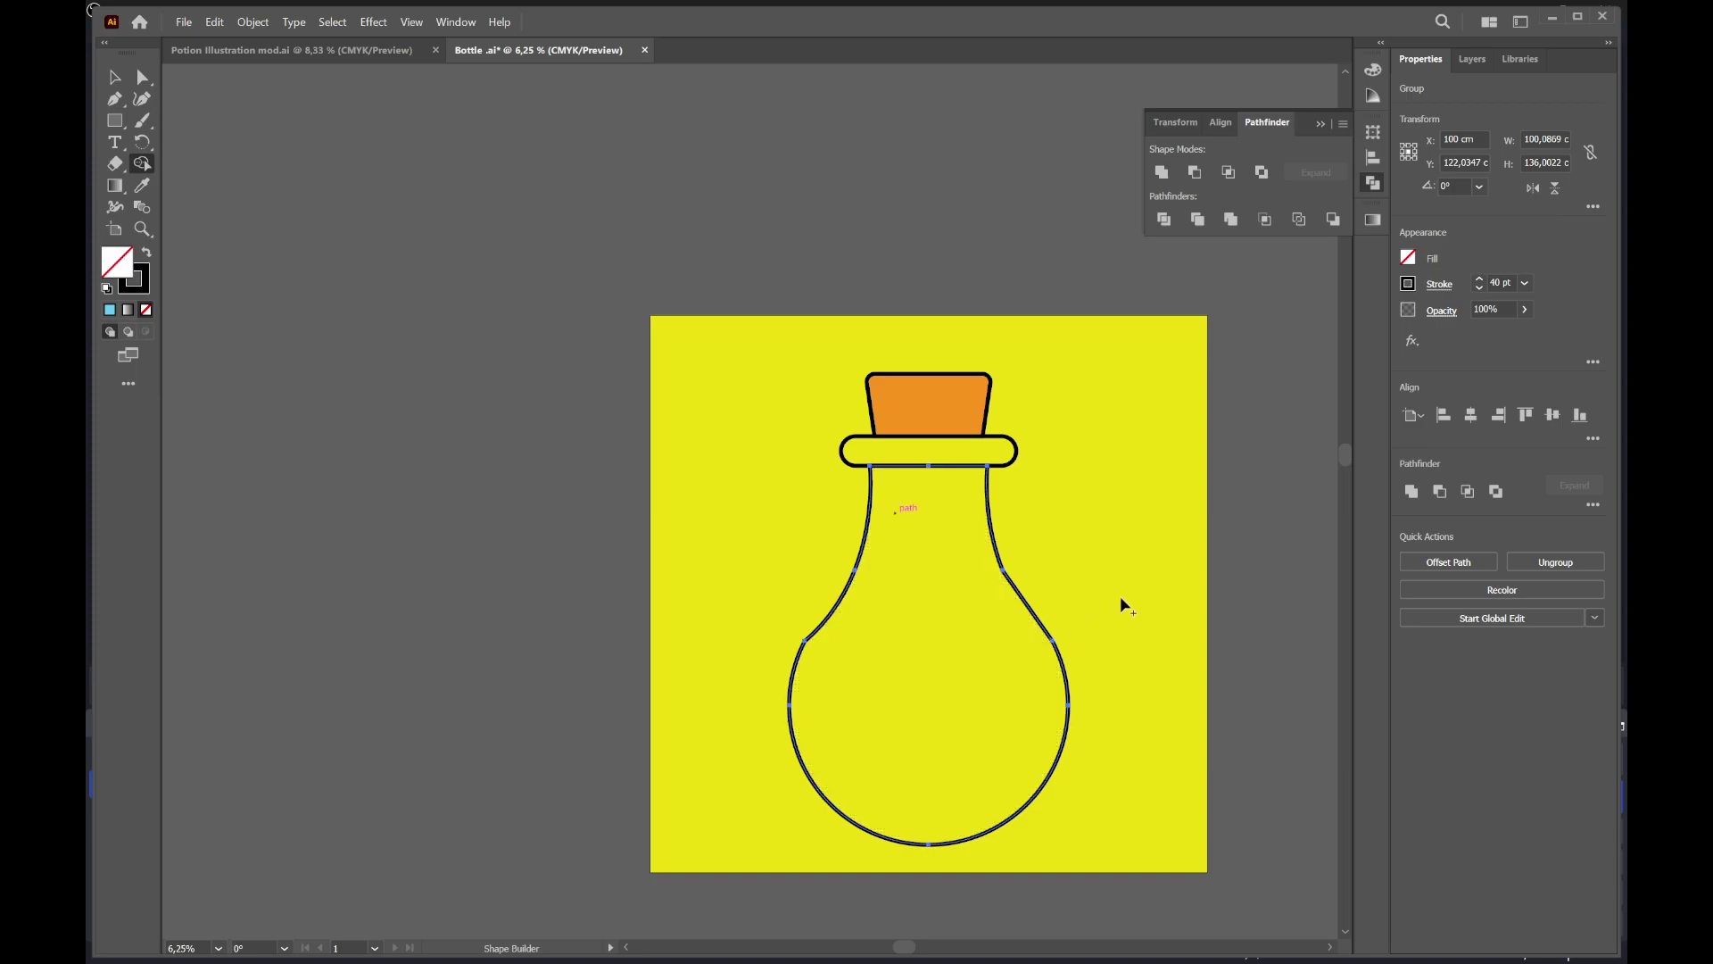
drag(1121, 596, 1128, 533)
Fill the bottle body with cyan blue from the Properties swatches
drag(1095, 544, 1017, 578)
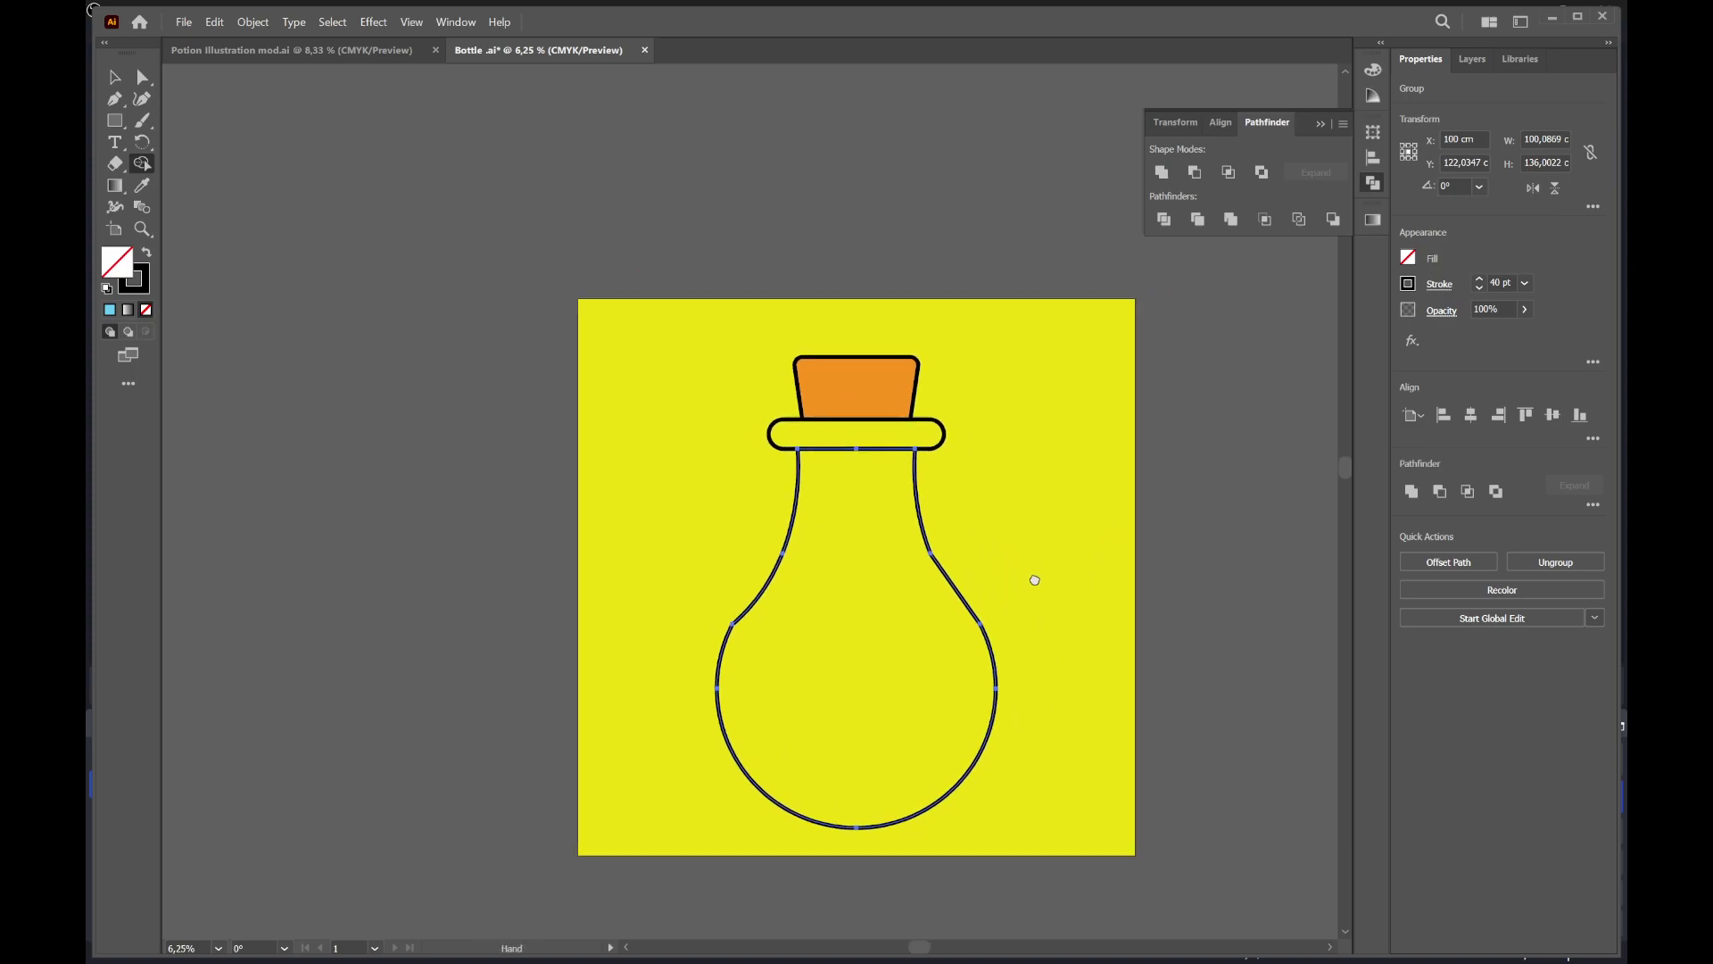
key(v)
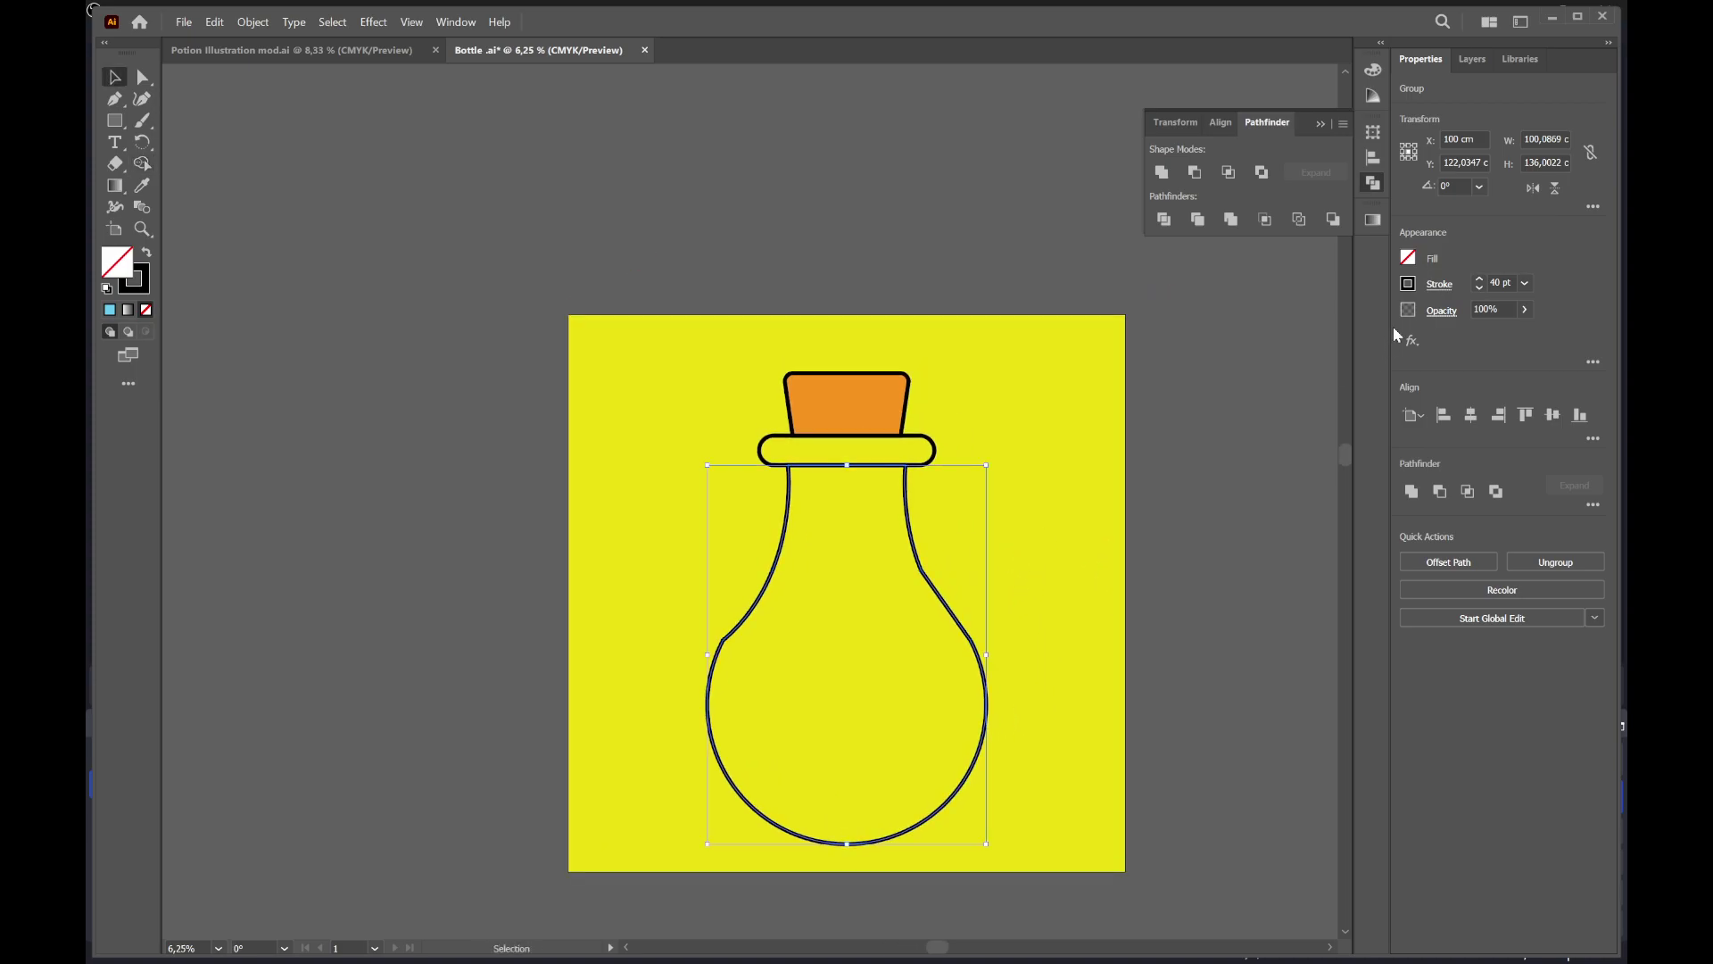
click(1411, 260)
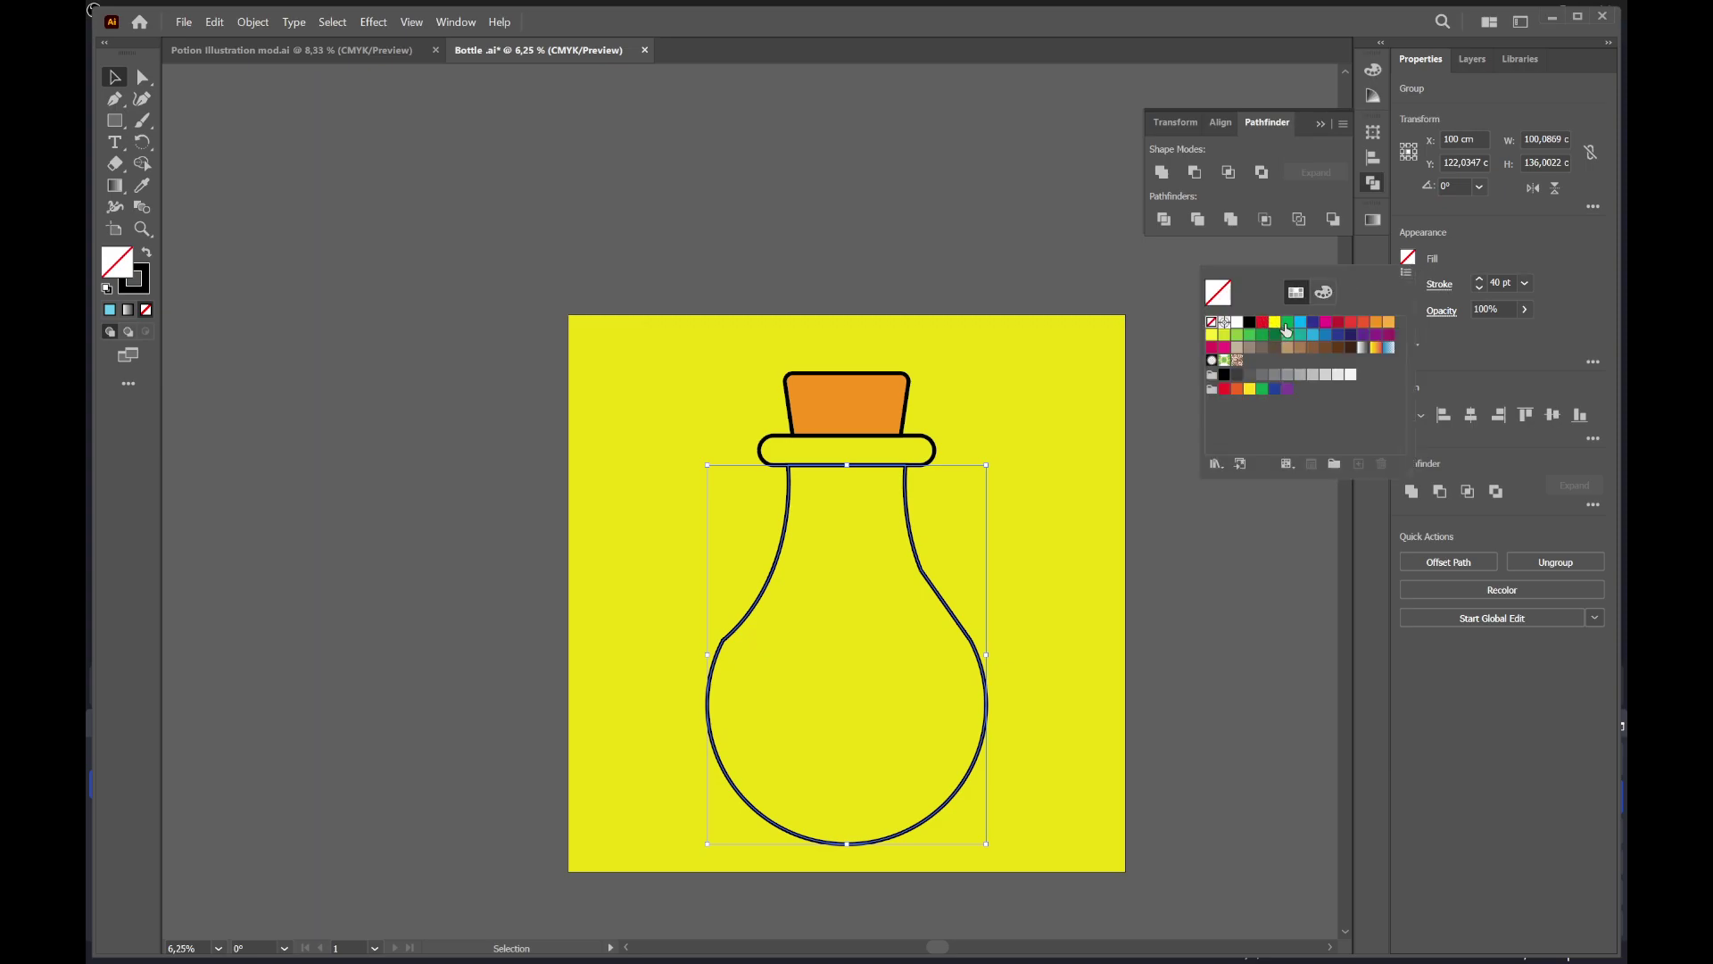
click(1314, 337)
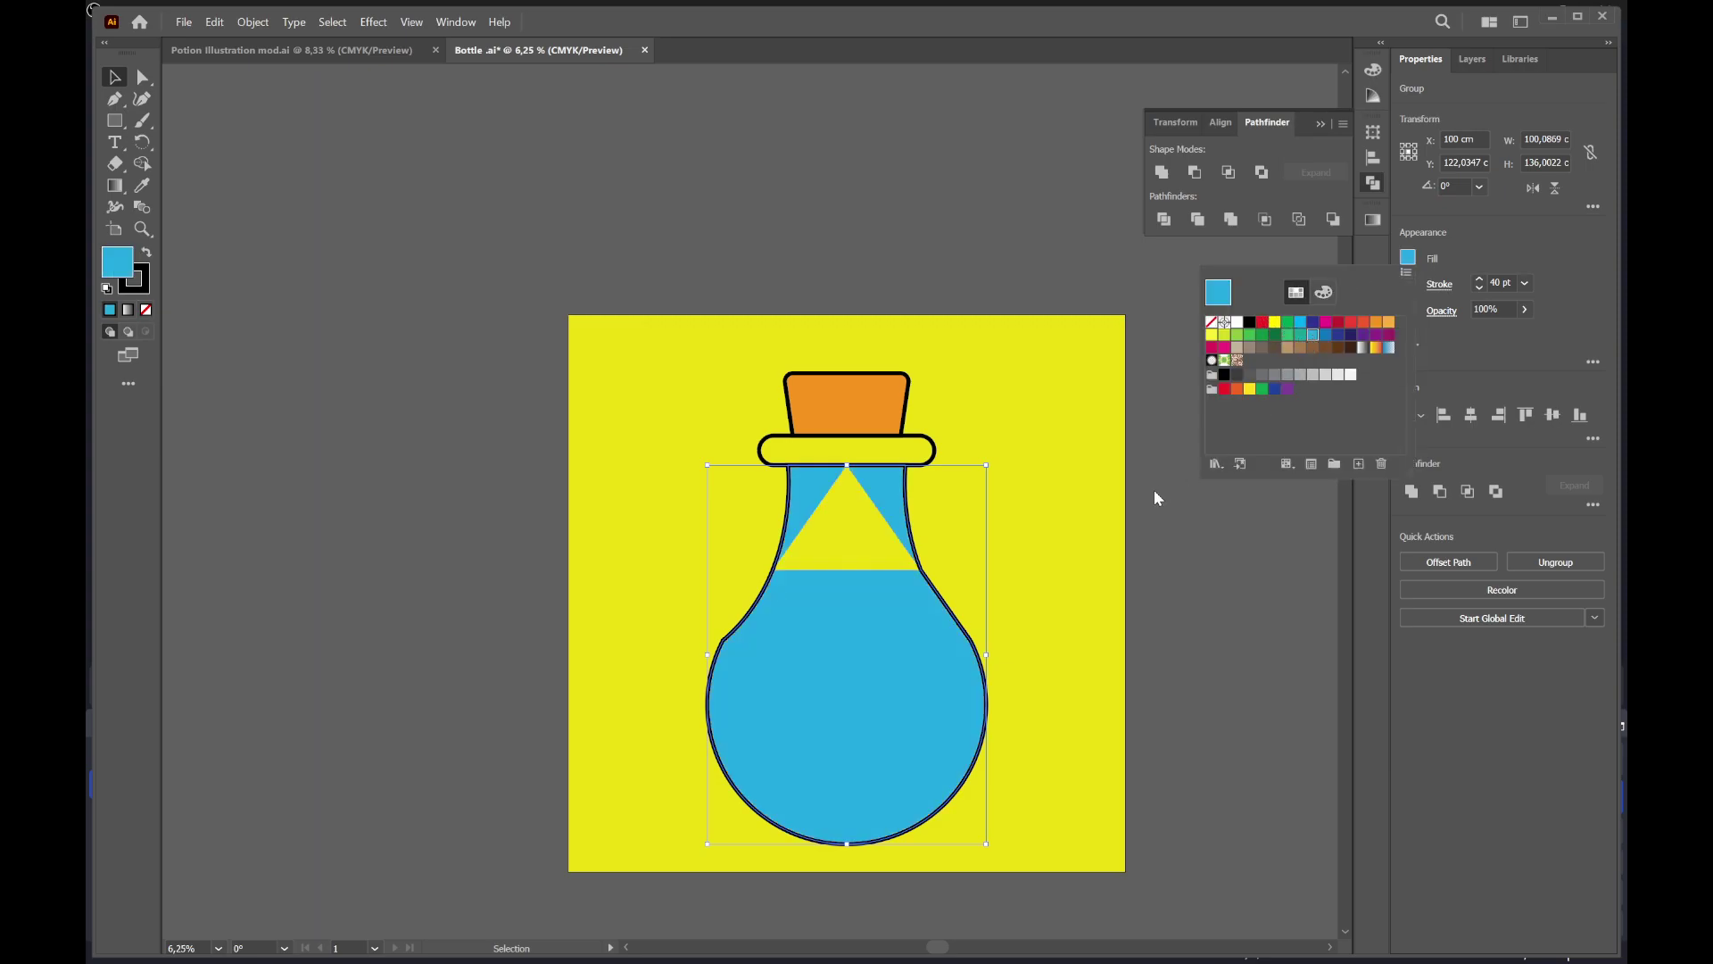
click(870, 491)
Draw a rectangle over the neck up to the collar
click(935, 490)
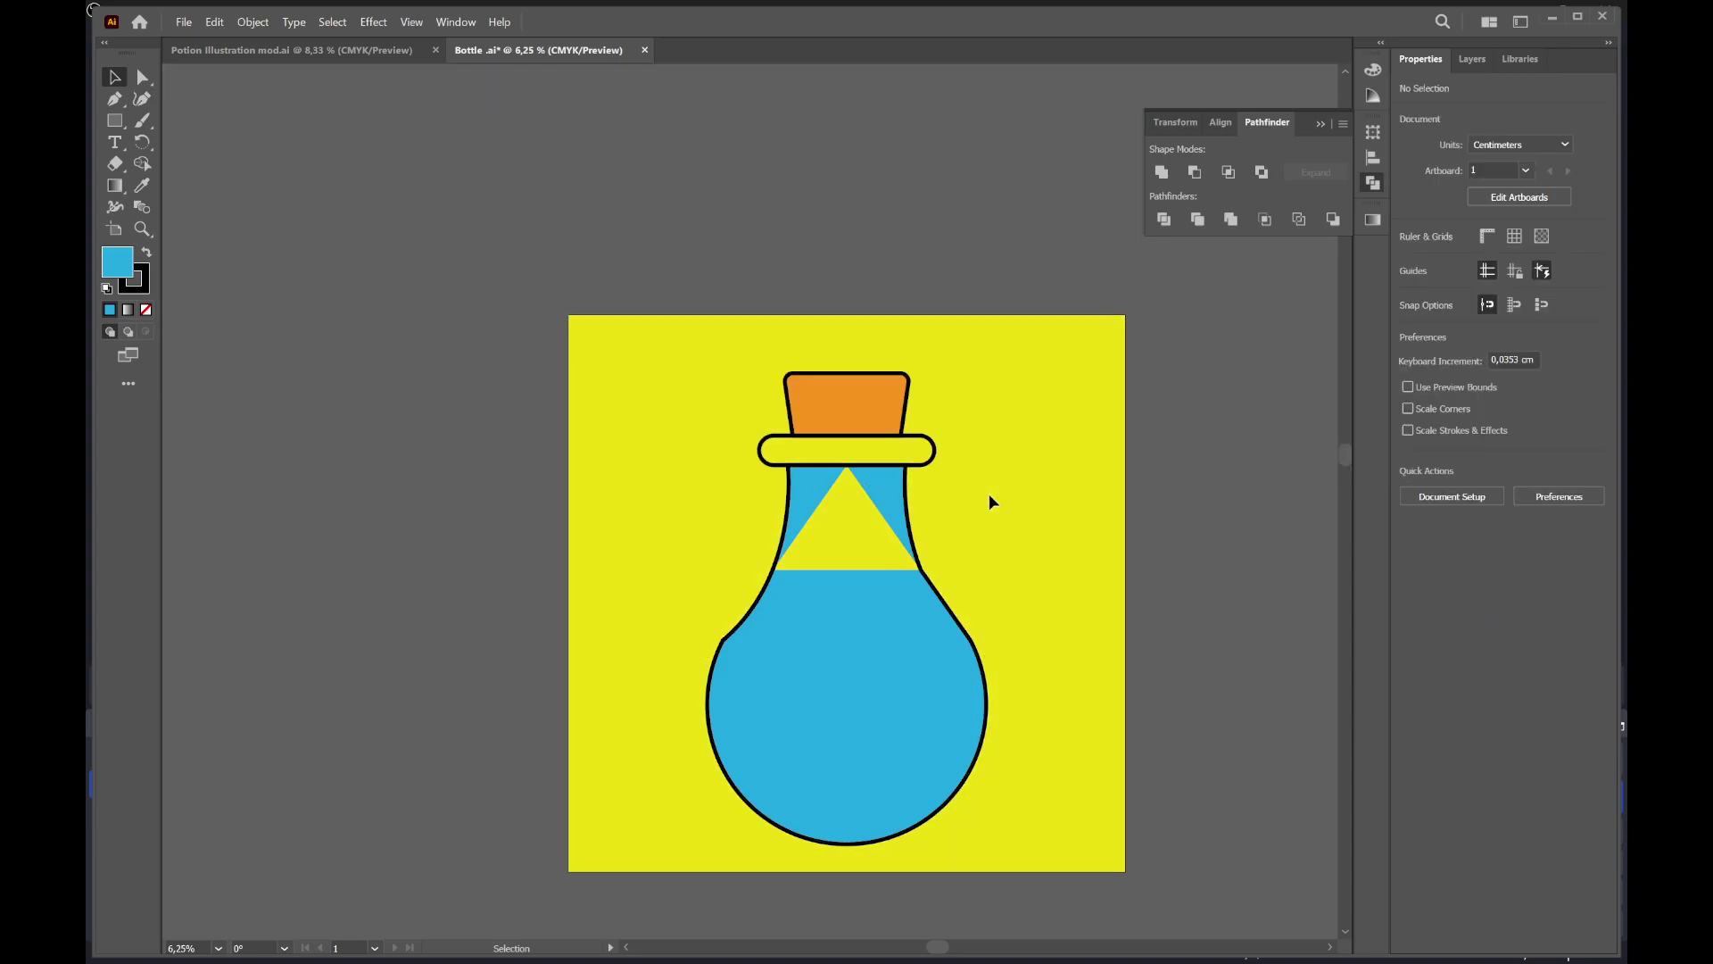
key(m)
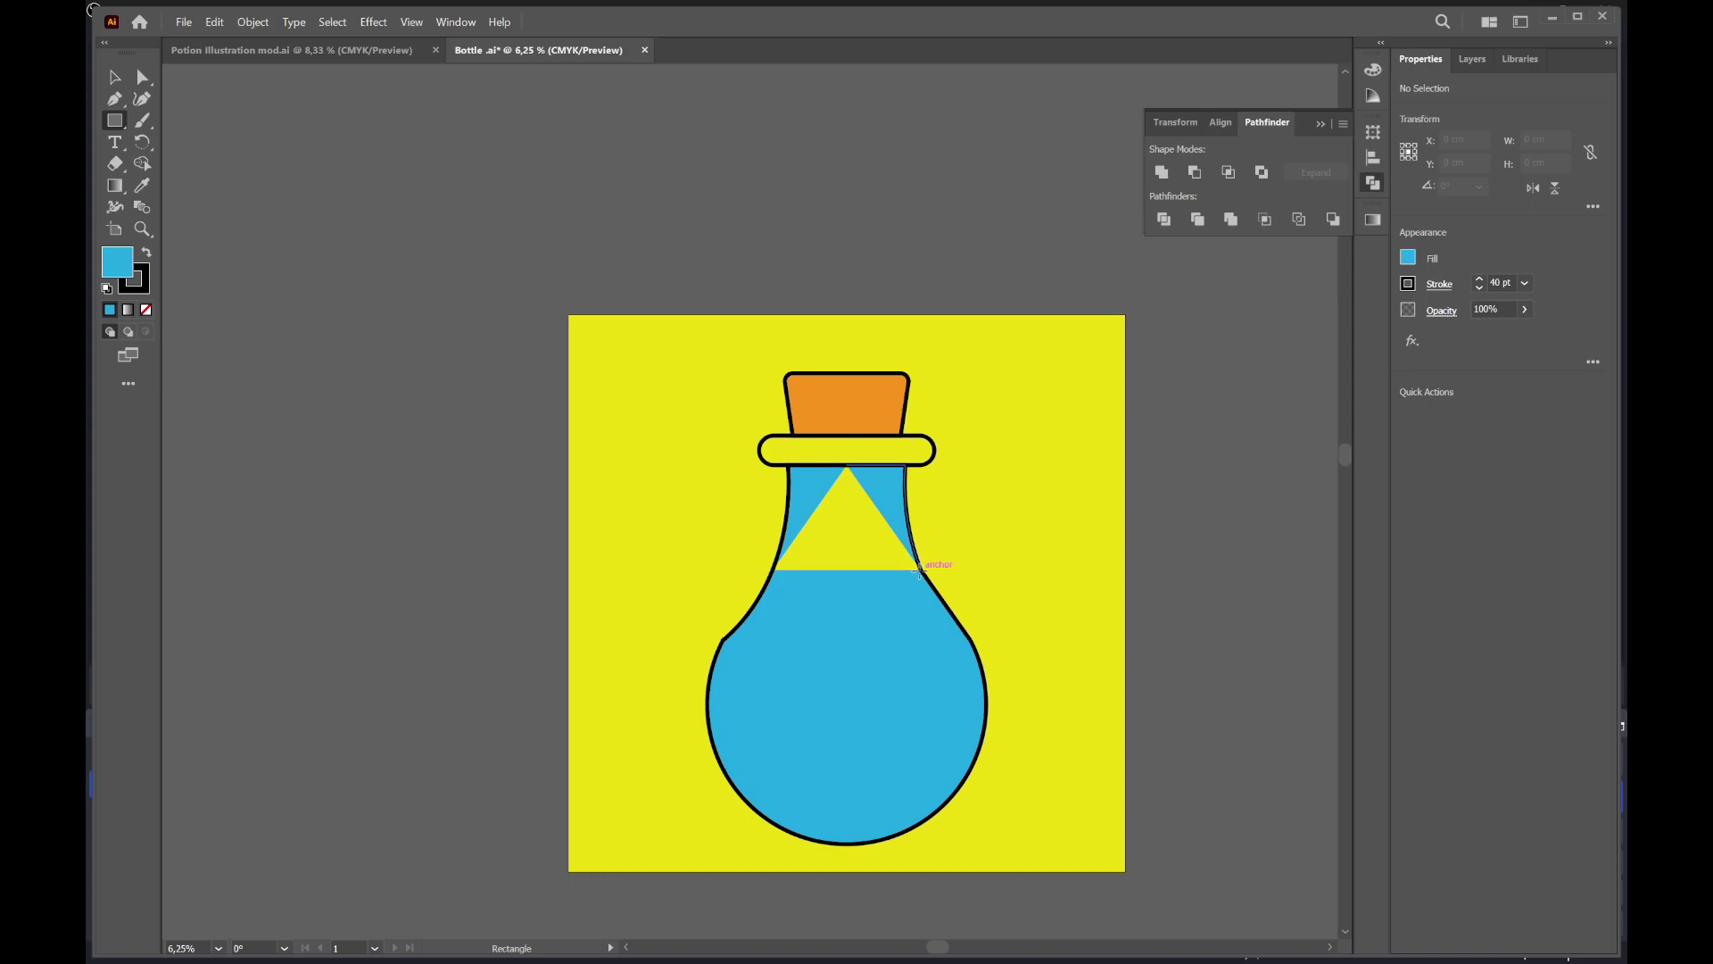
drag(919, 569, 775, 466)
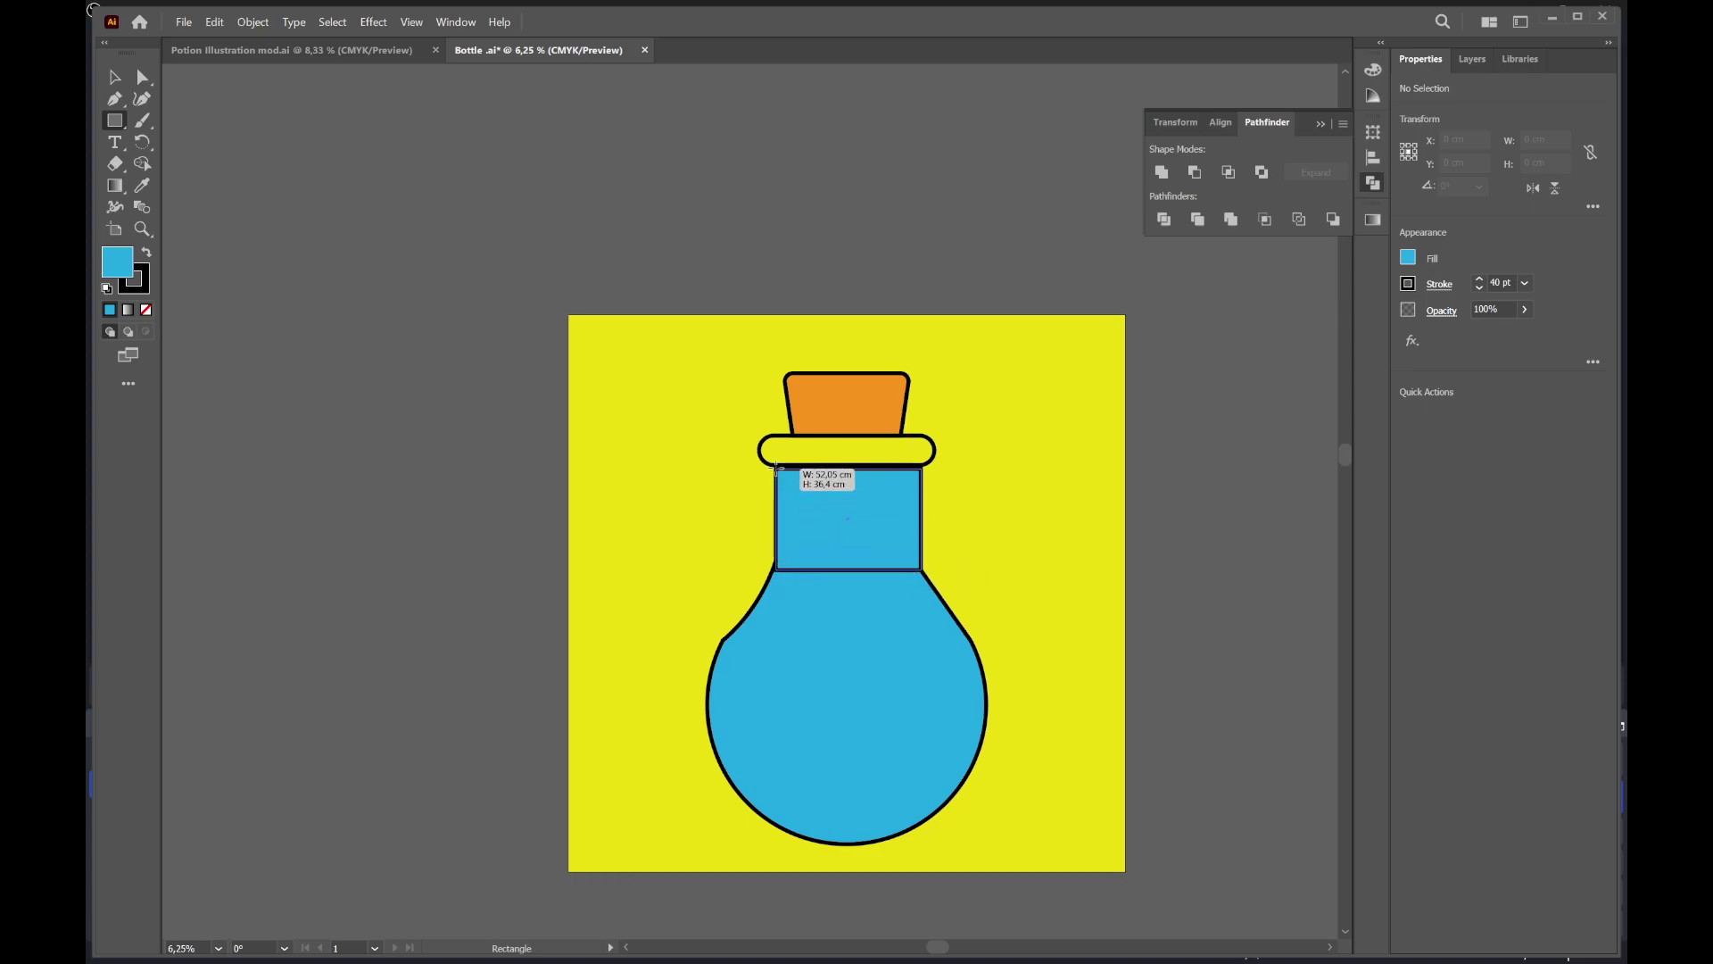
Finish the neck rectangle, then draw a closed triangular Pen path across the neck
drag(776, 466, 822, 596)
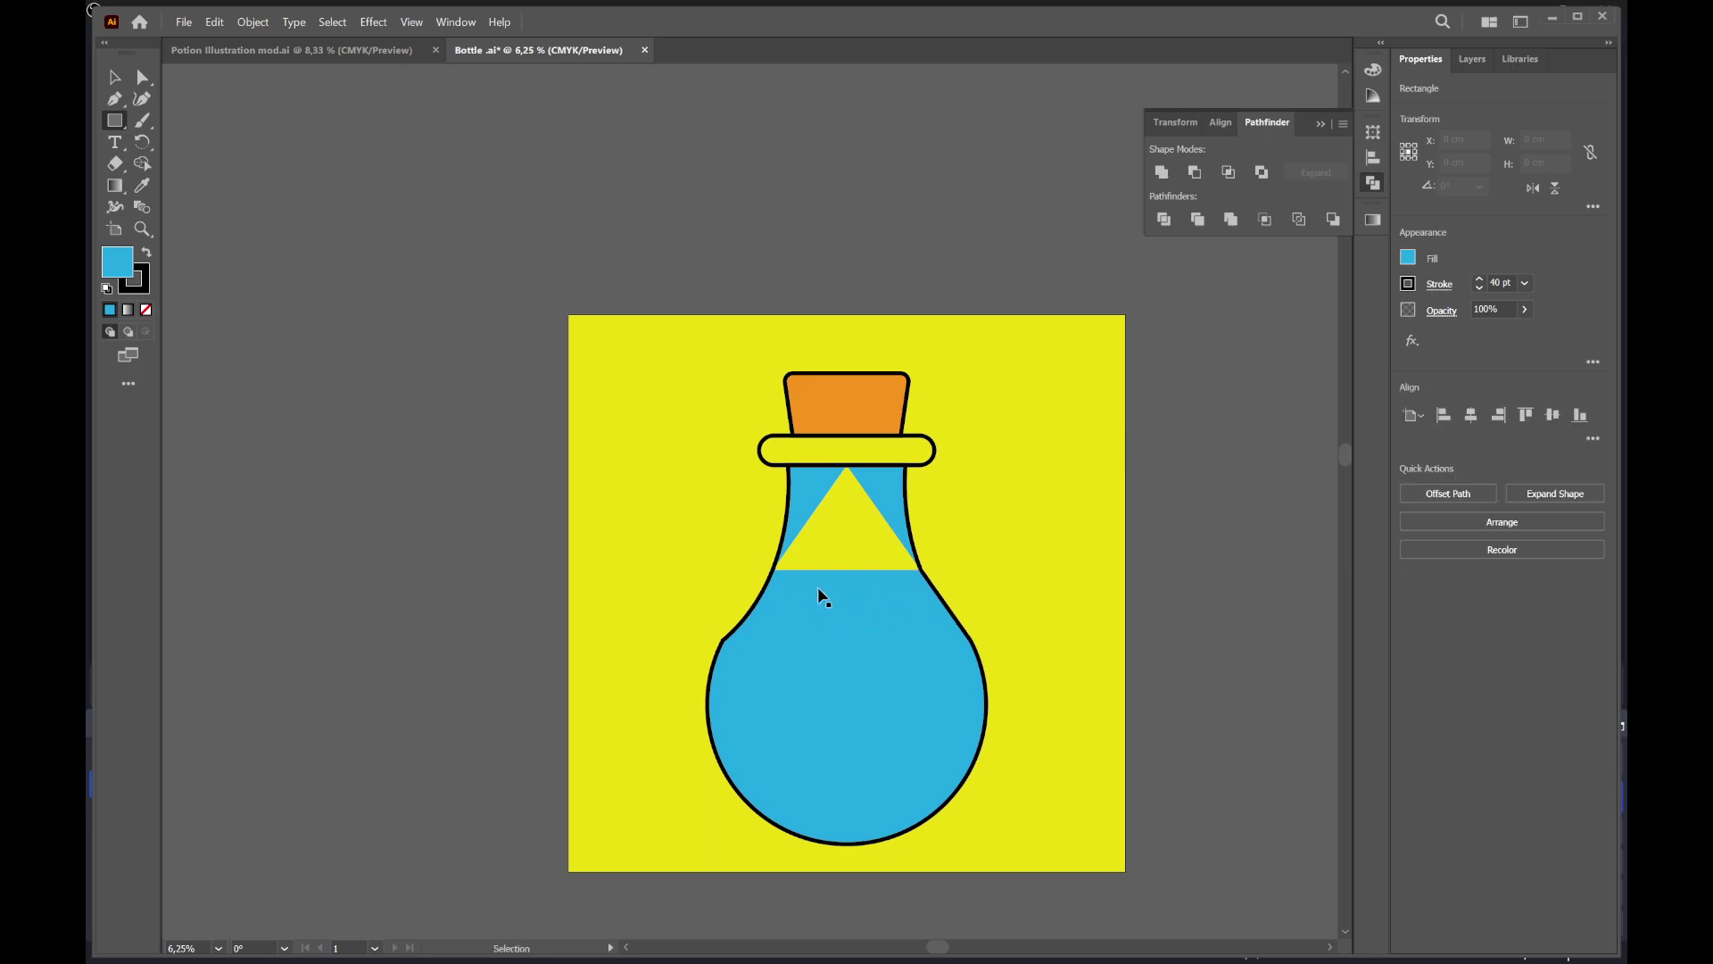
key(ctrl+shift+a)
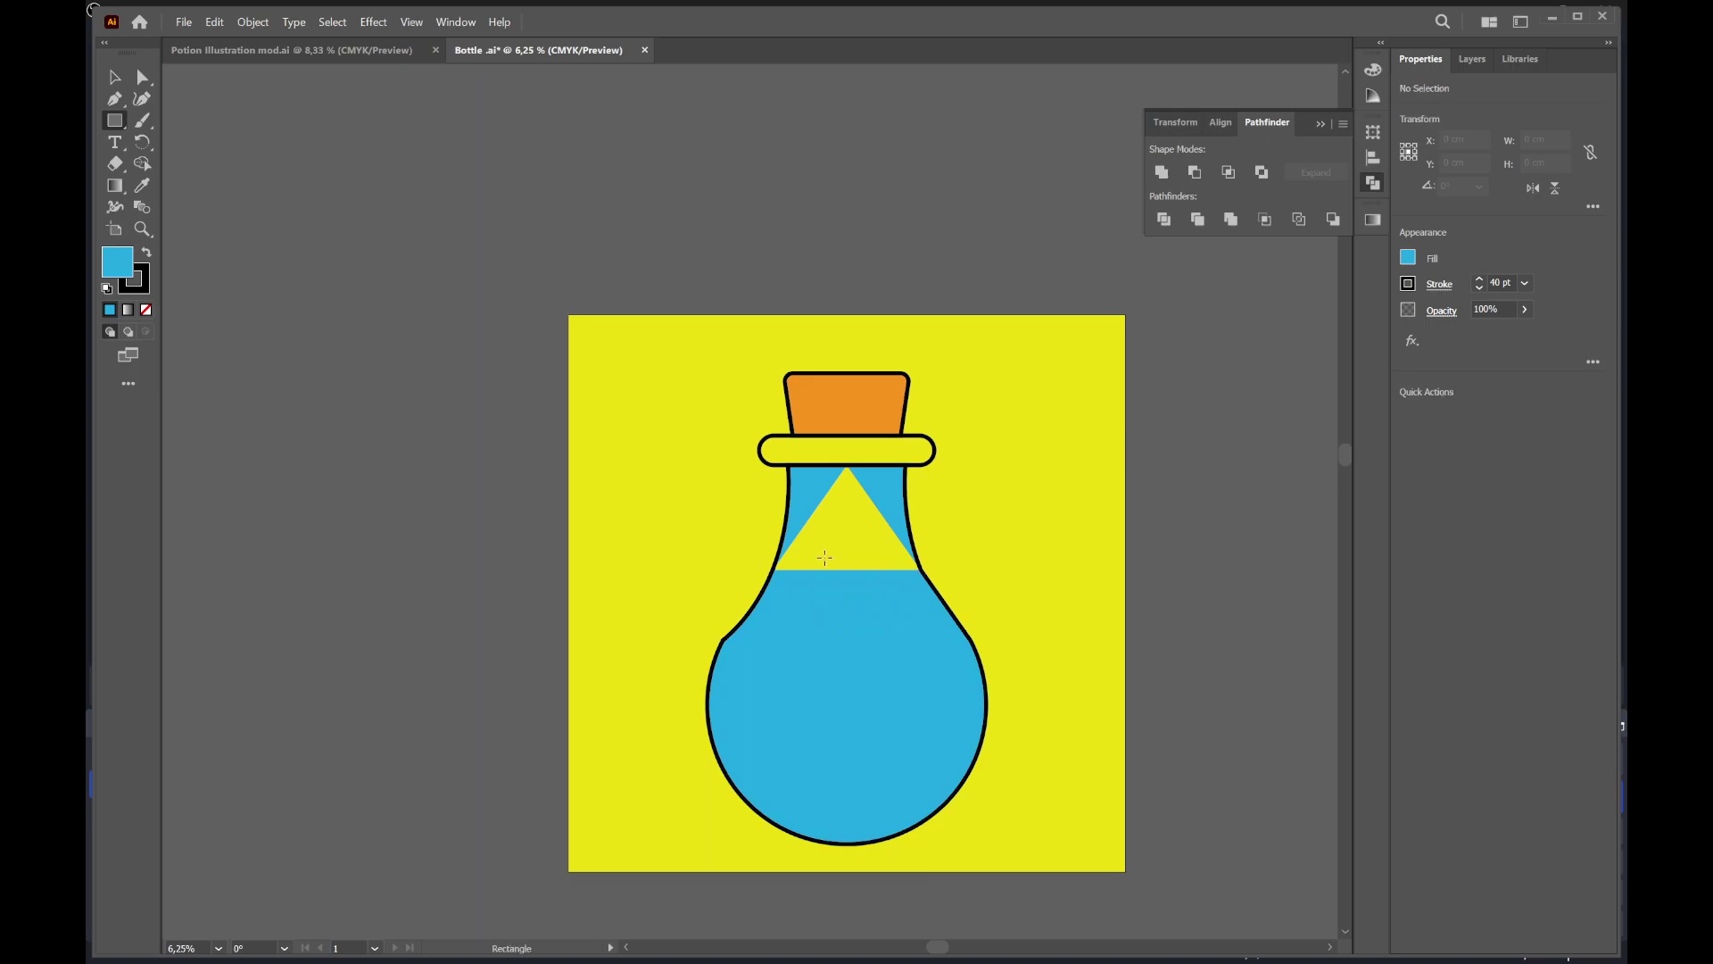
key(p)
scroll(822, 571, up, 2)
scroll(830, 562, up, 2)
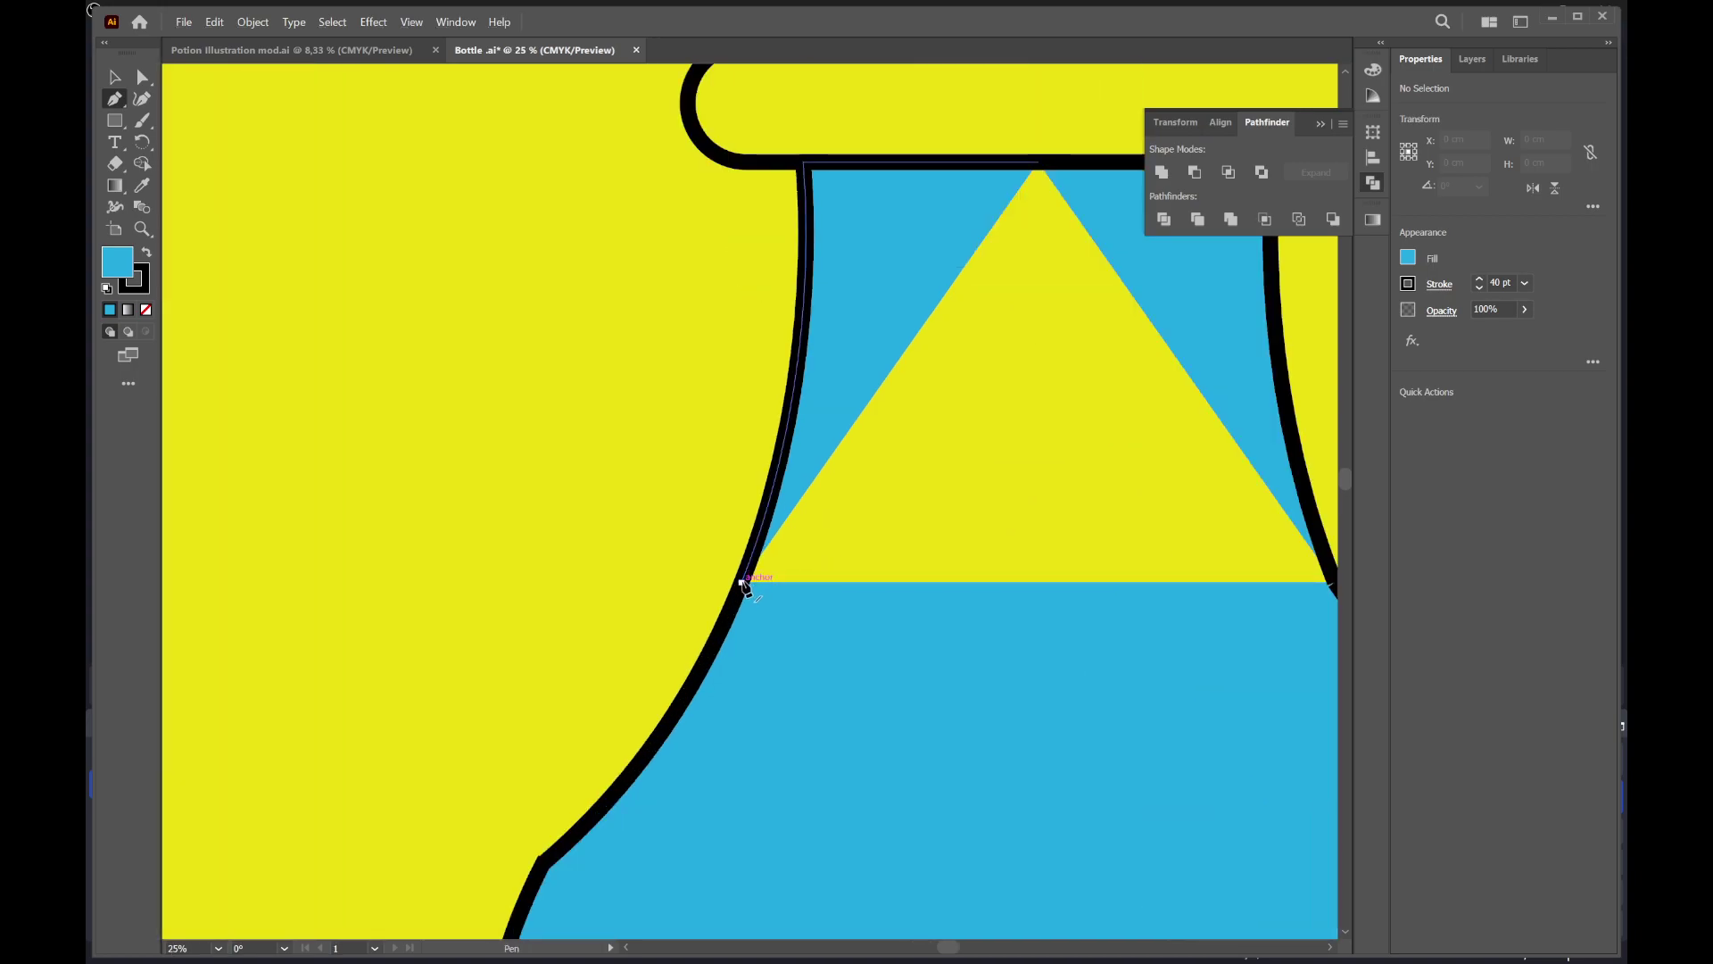
drag(742, 581, 828, 366)
click(1039, 163)
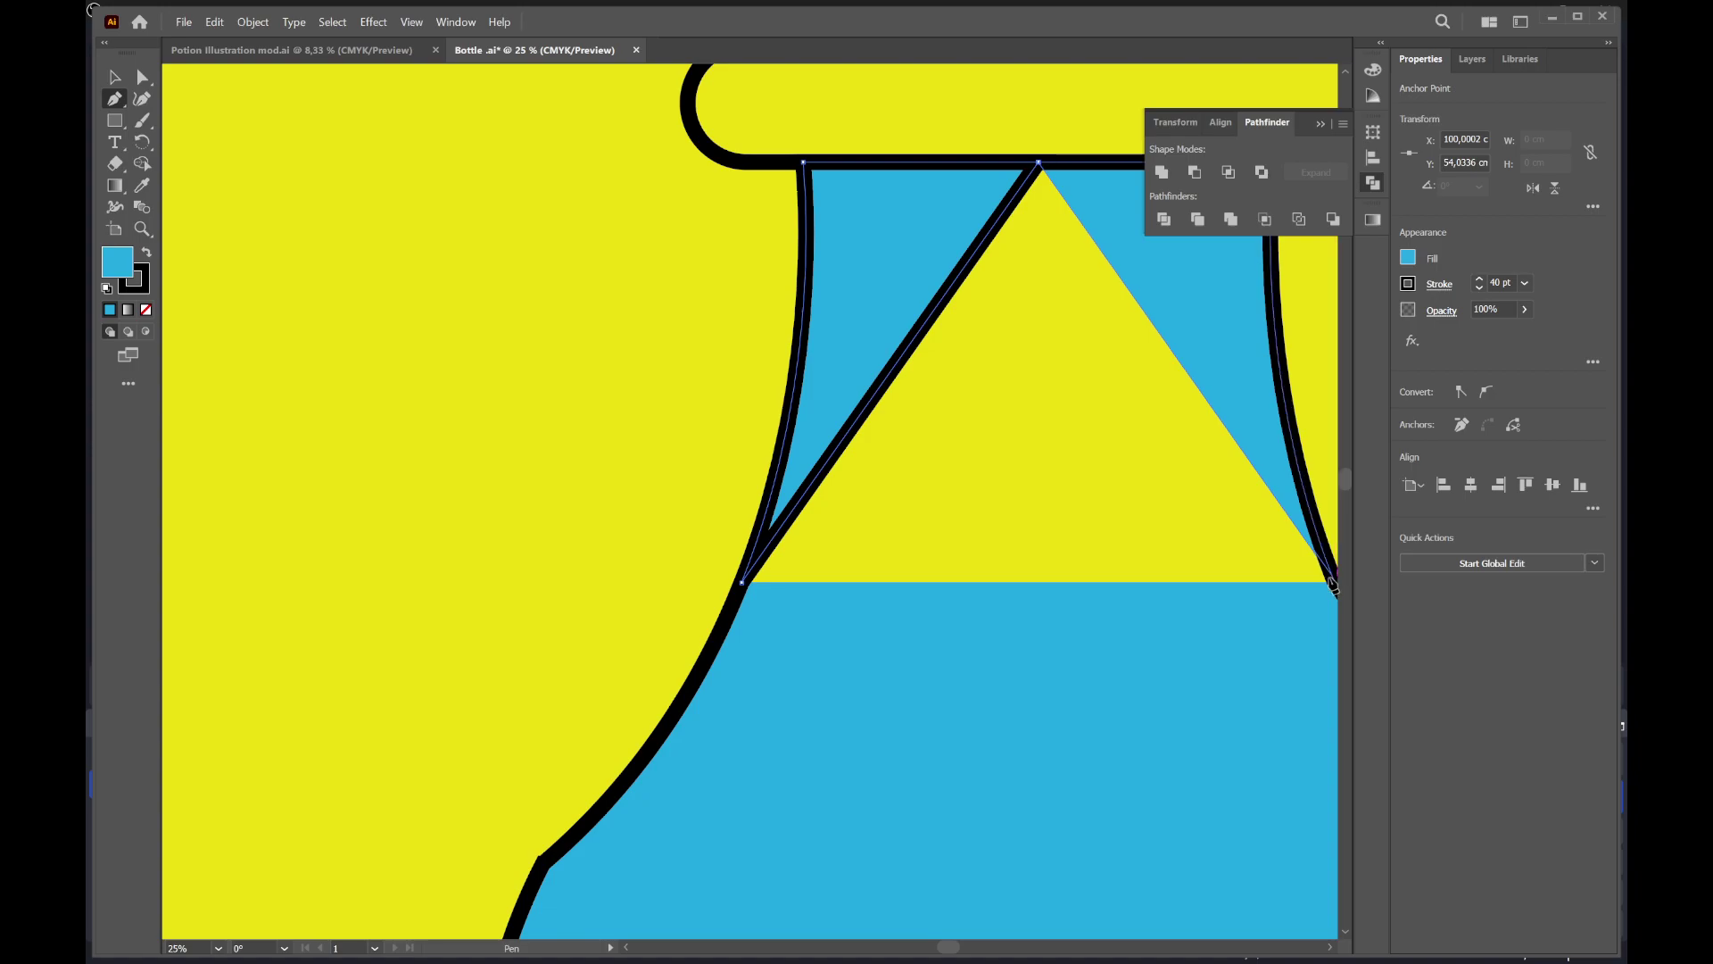
drag(1331, 584, 1254, 611)
click(1252, 609)
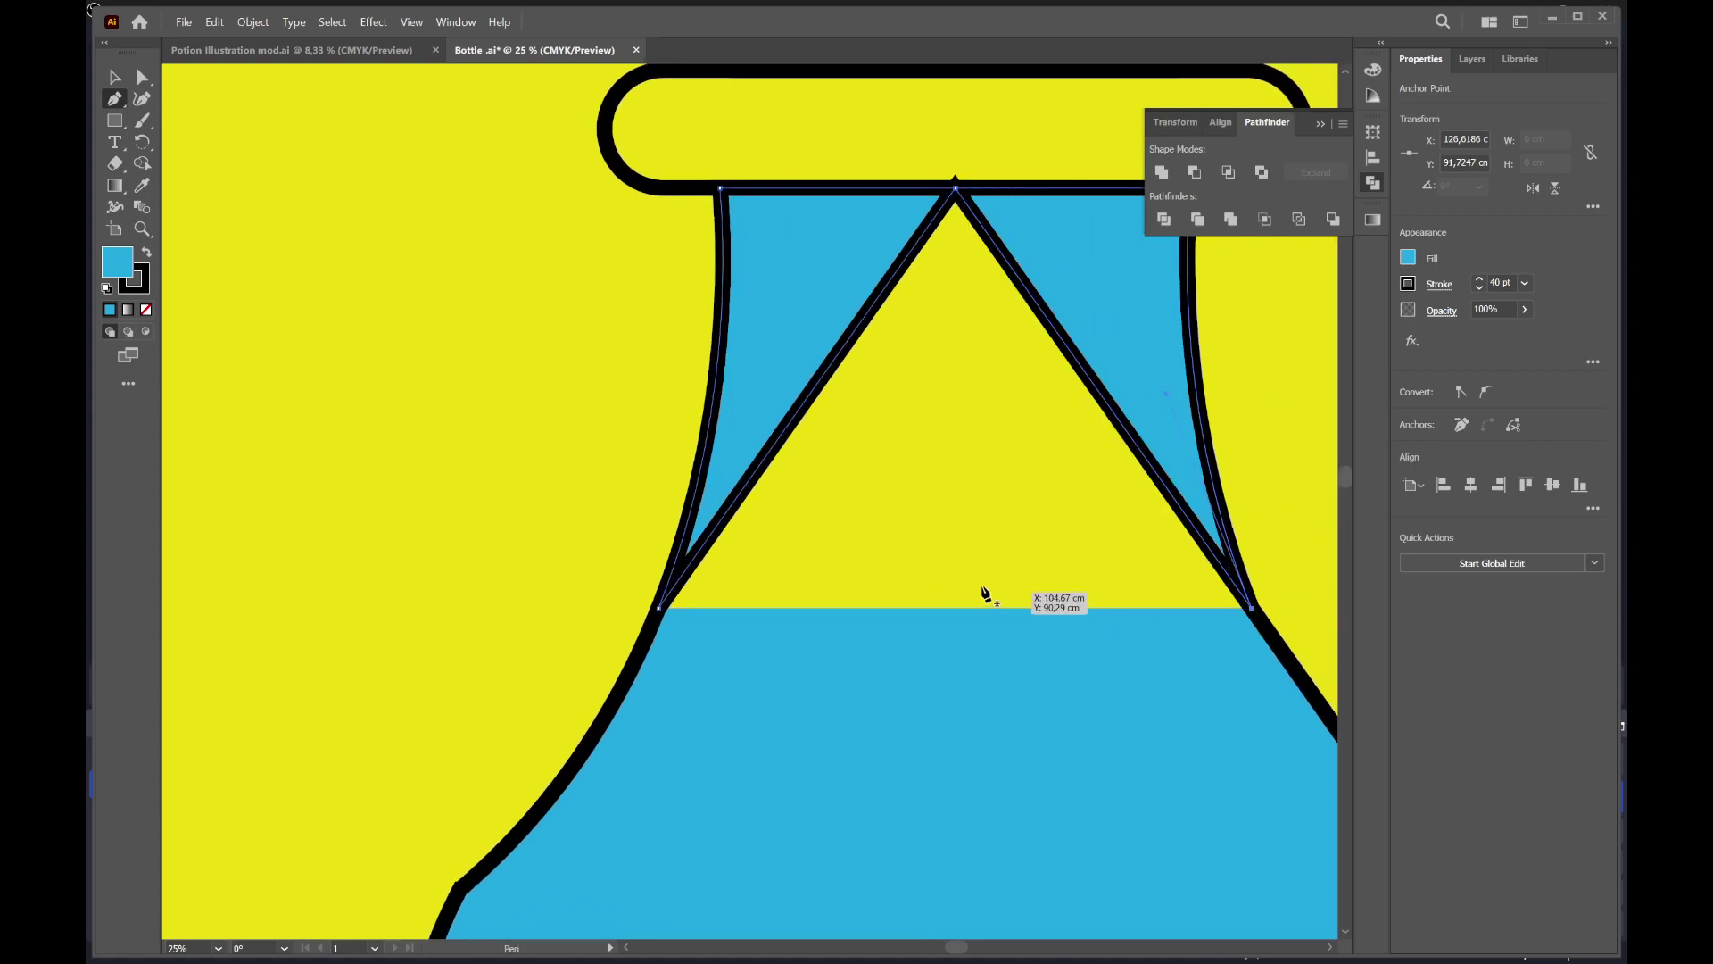
click(659, 610)
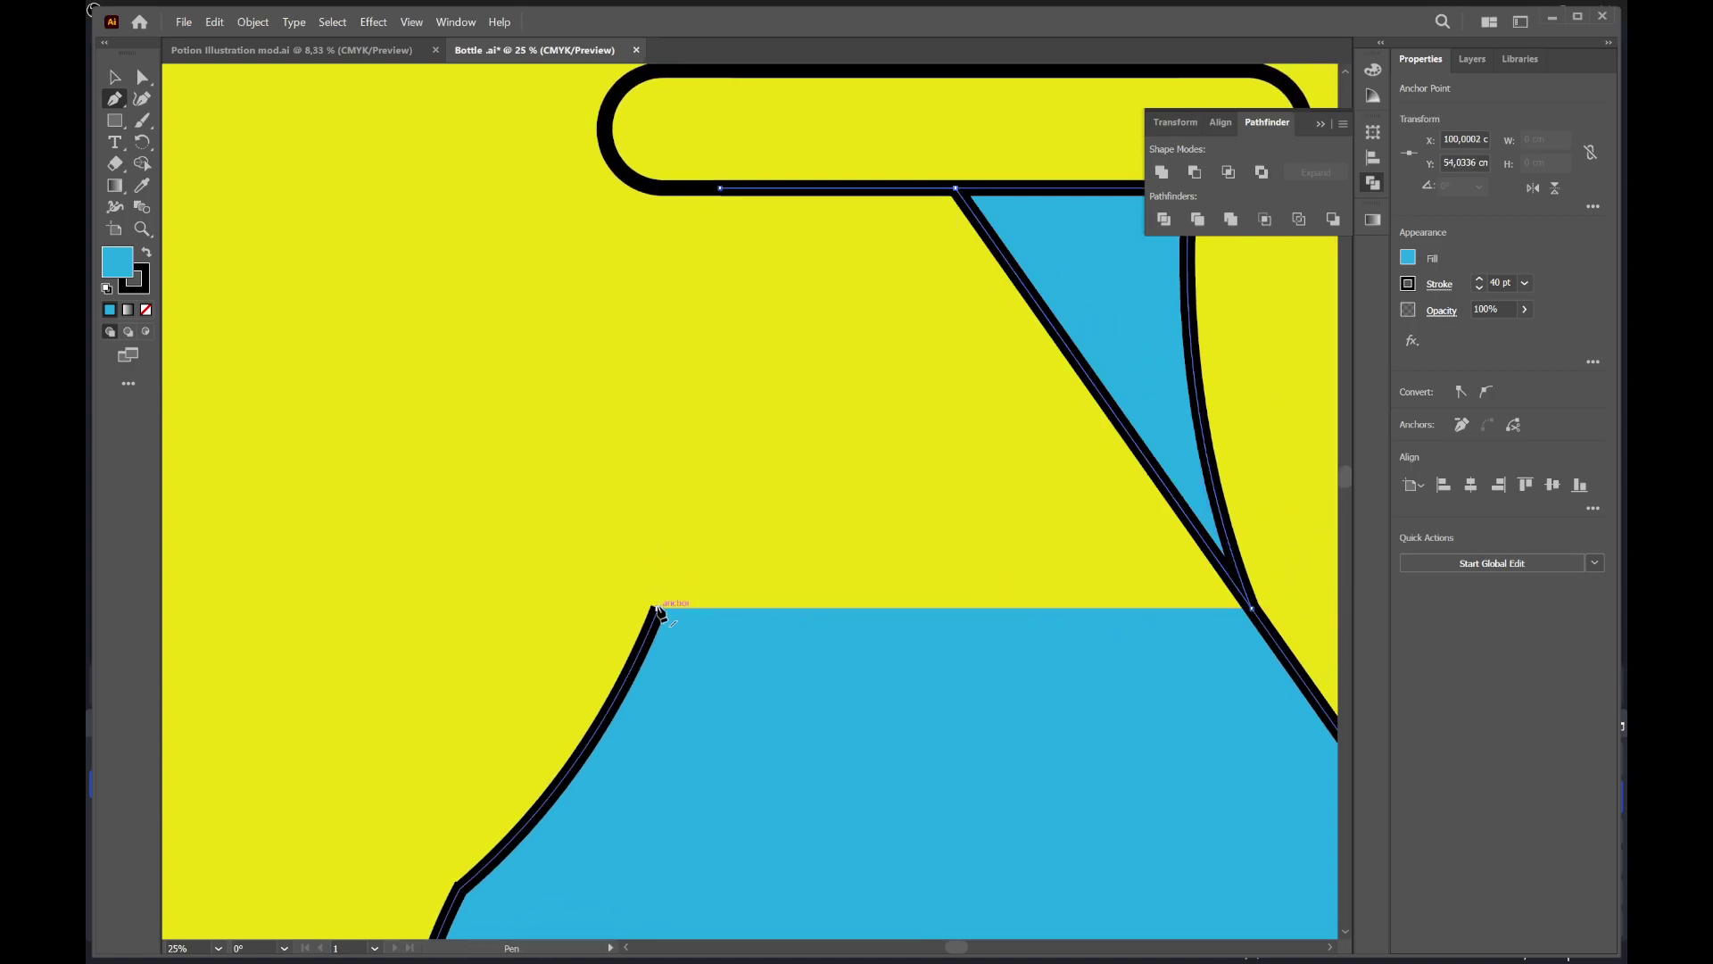
click(658, 609)
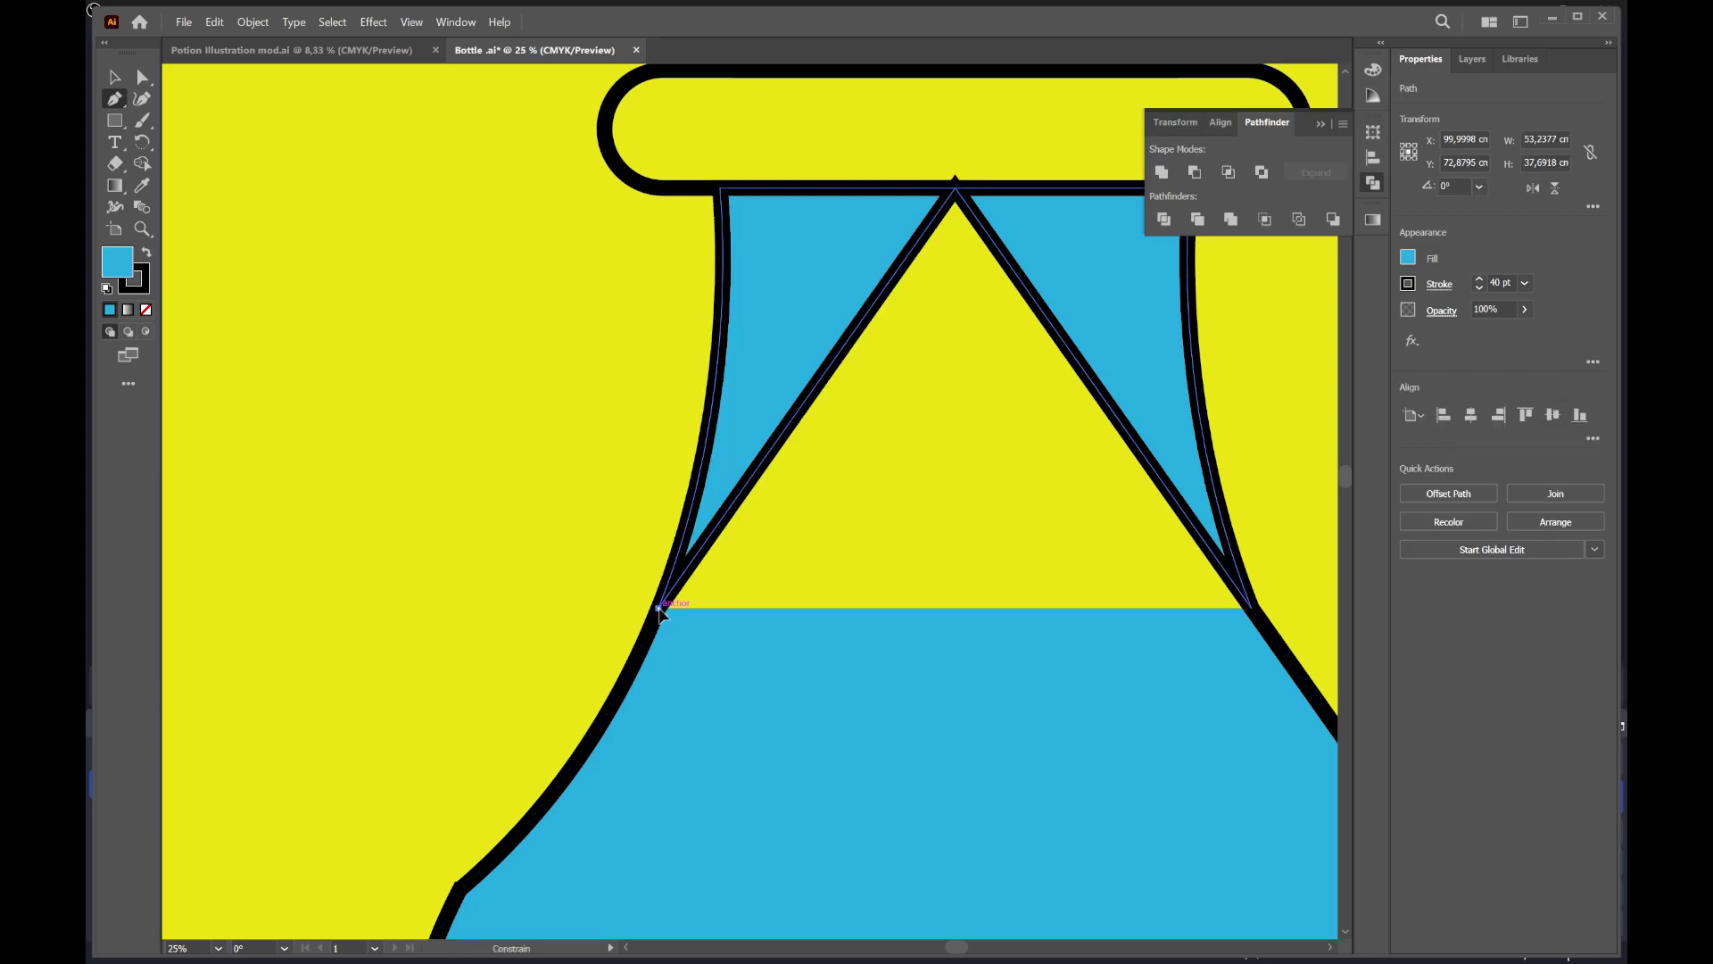
key(ctrl+z)
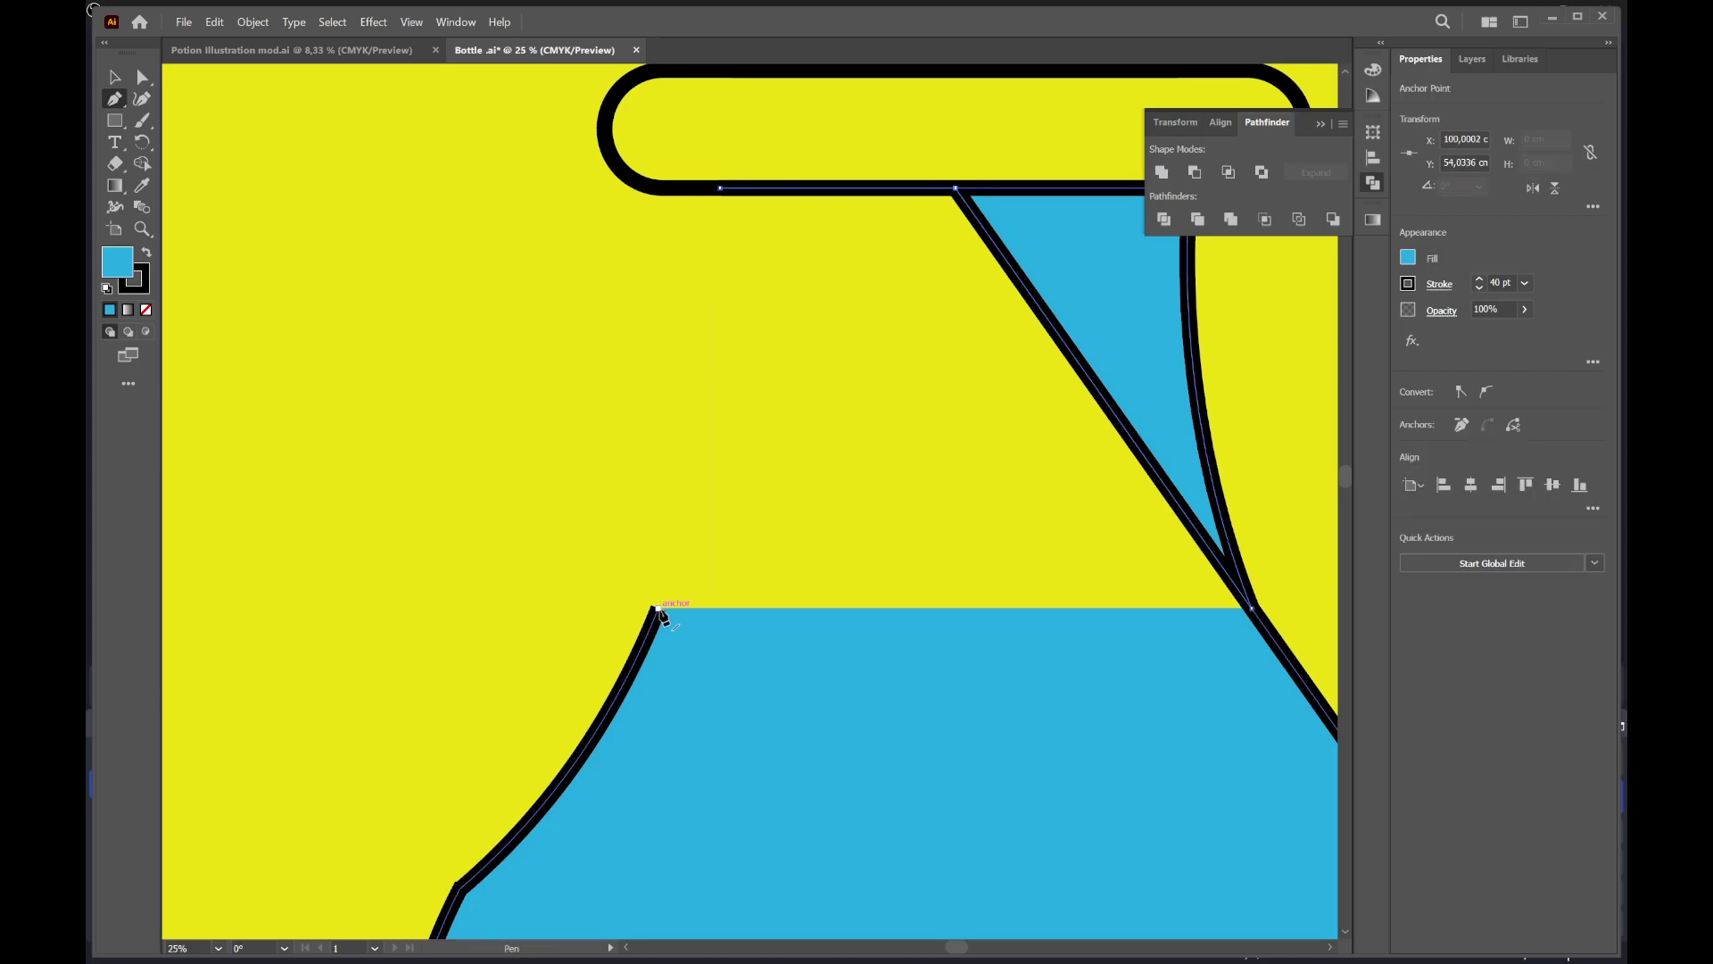
key(ctrl+shift+z)
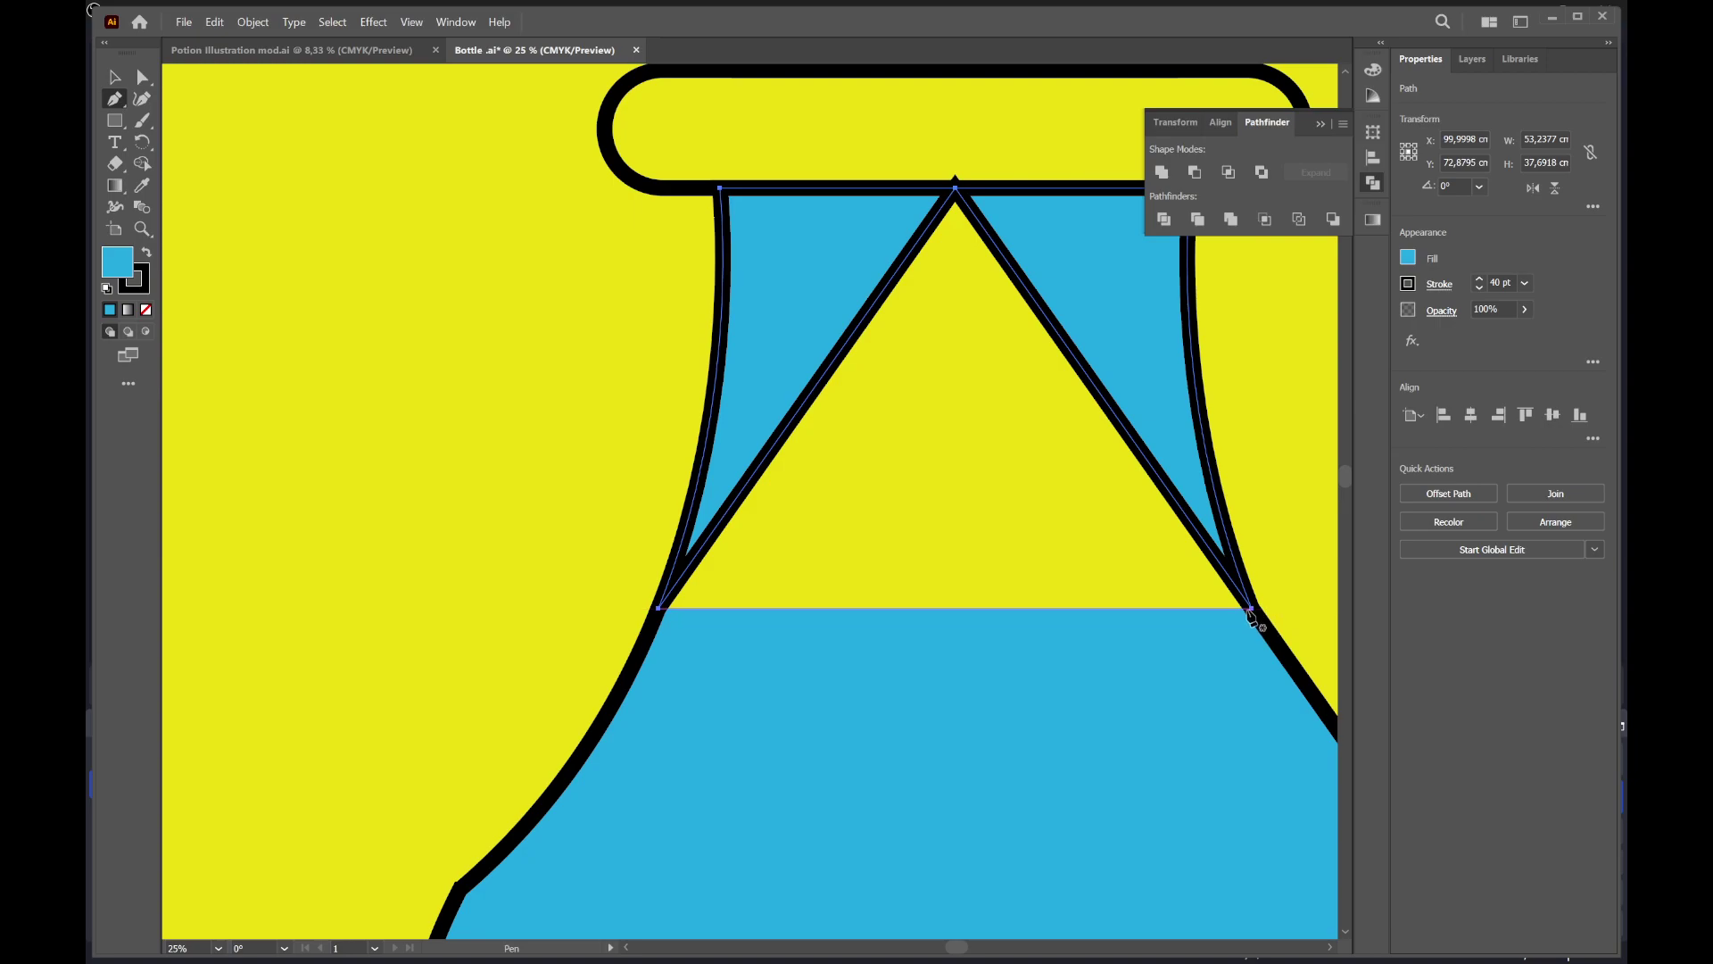
Drag the blue triangle's anchors to the collar and neck base so it fills the neck
key(v)
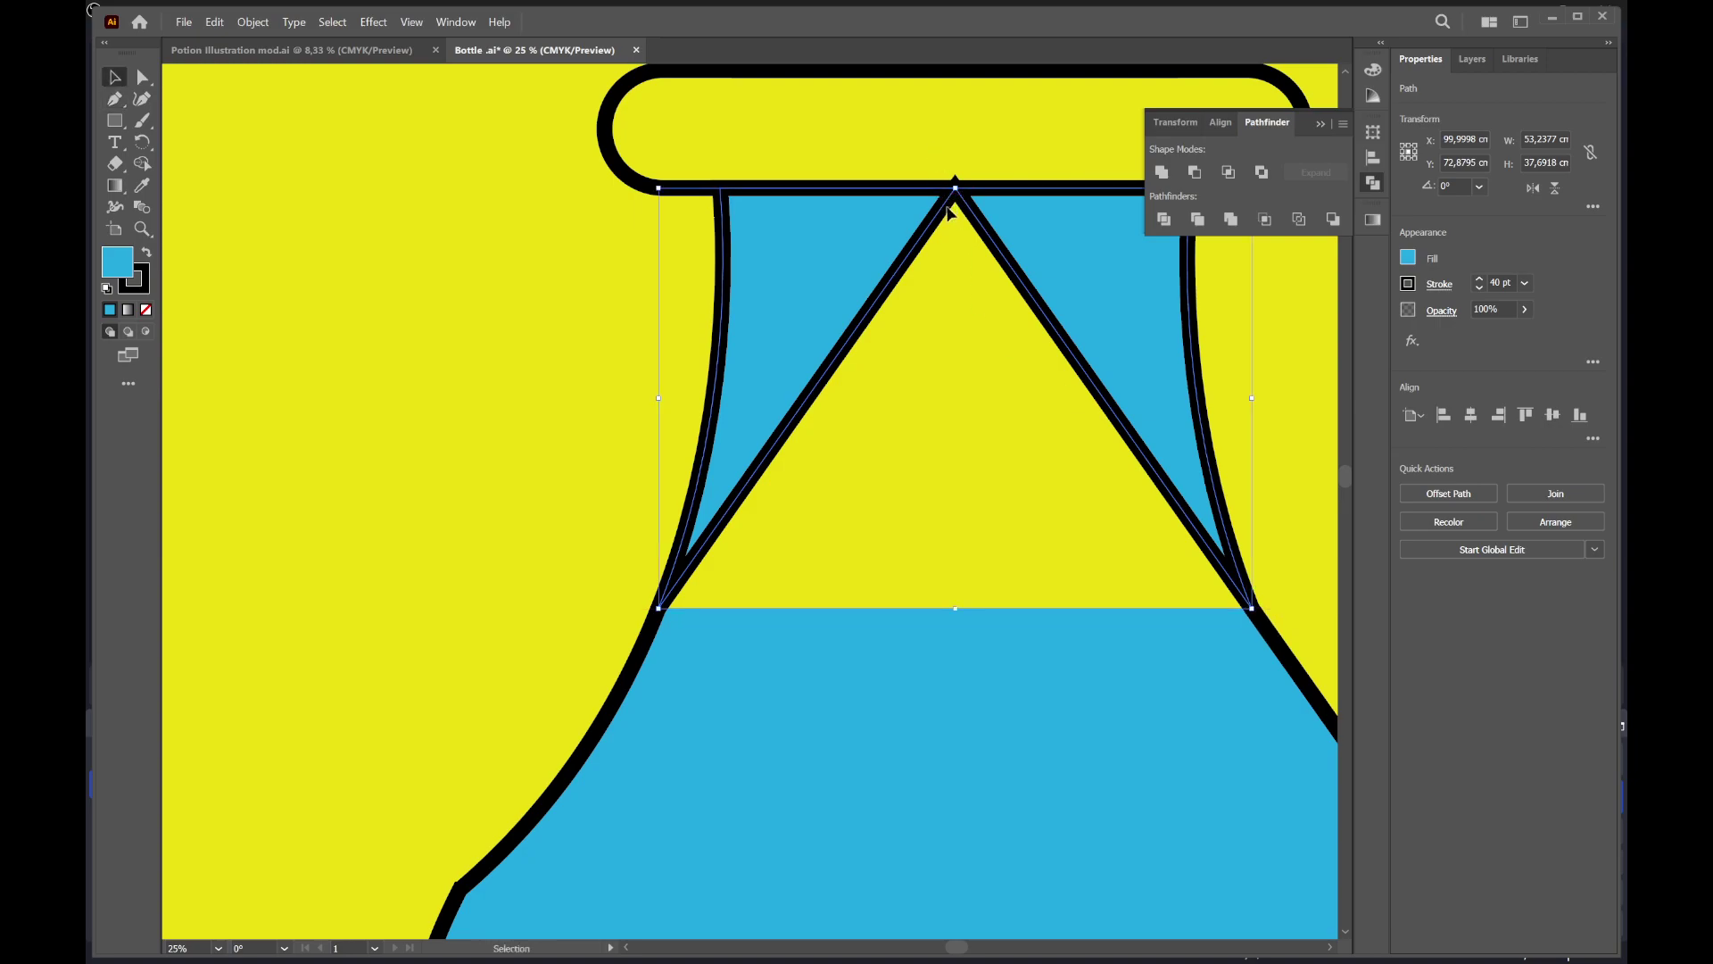
key(a)
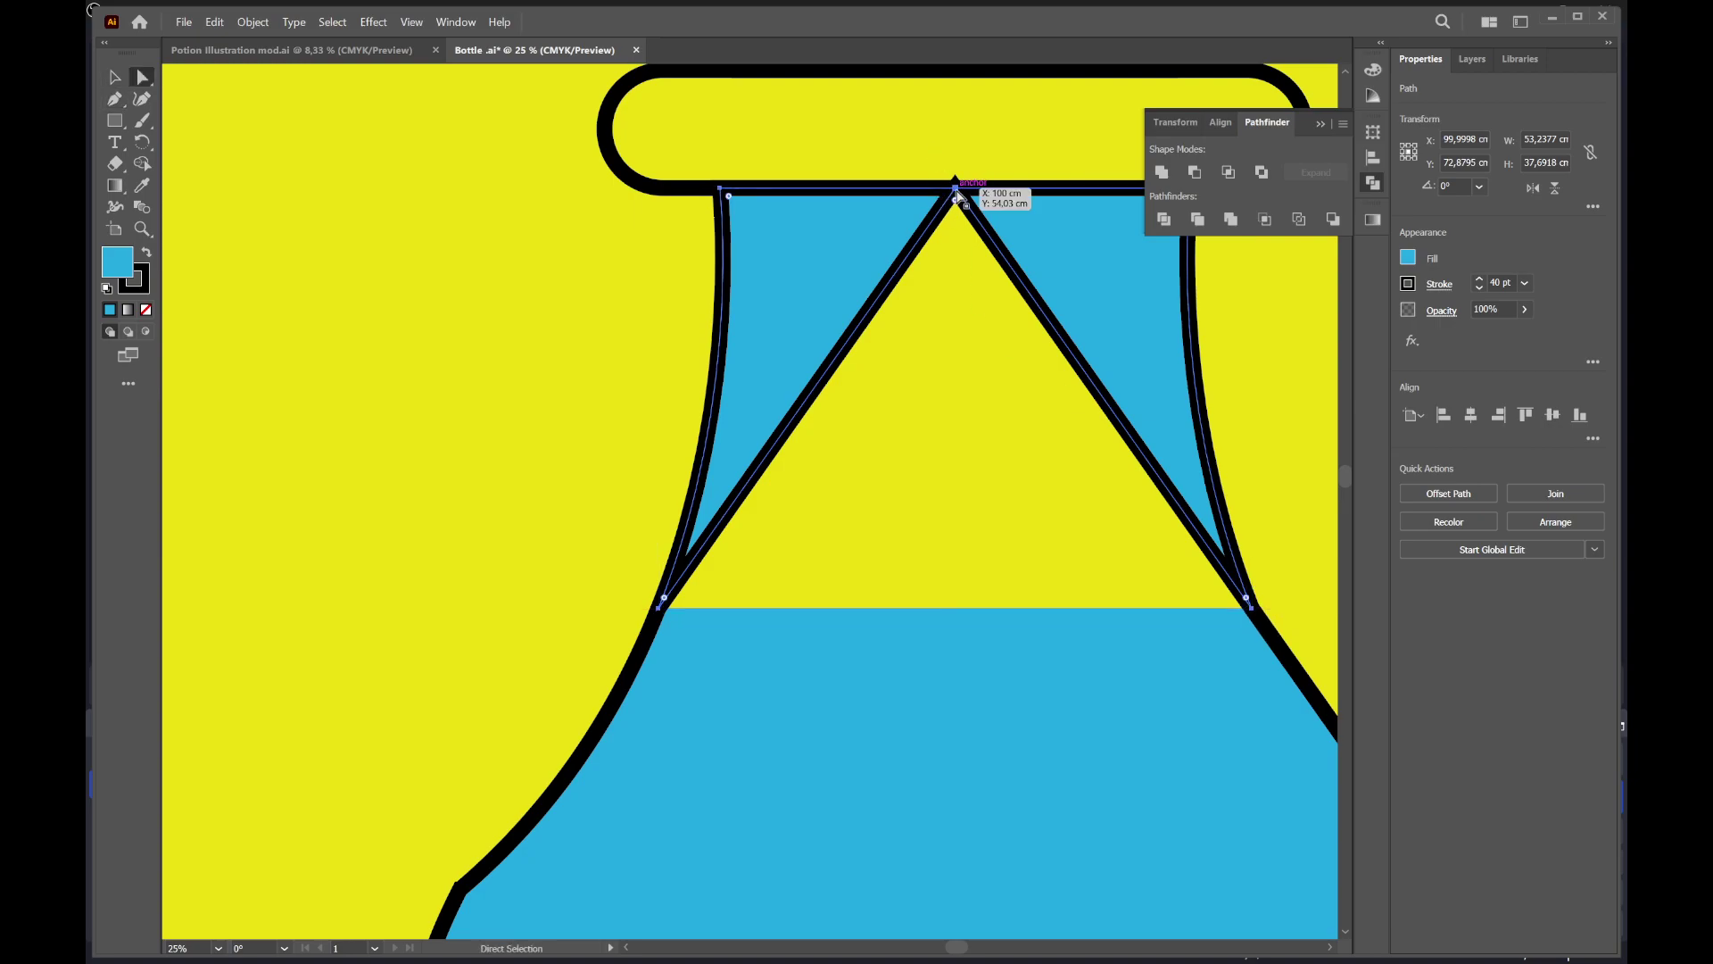
drag(957, 199, 953, 203)
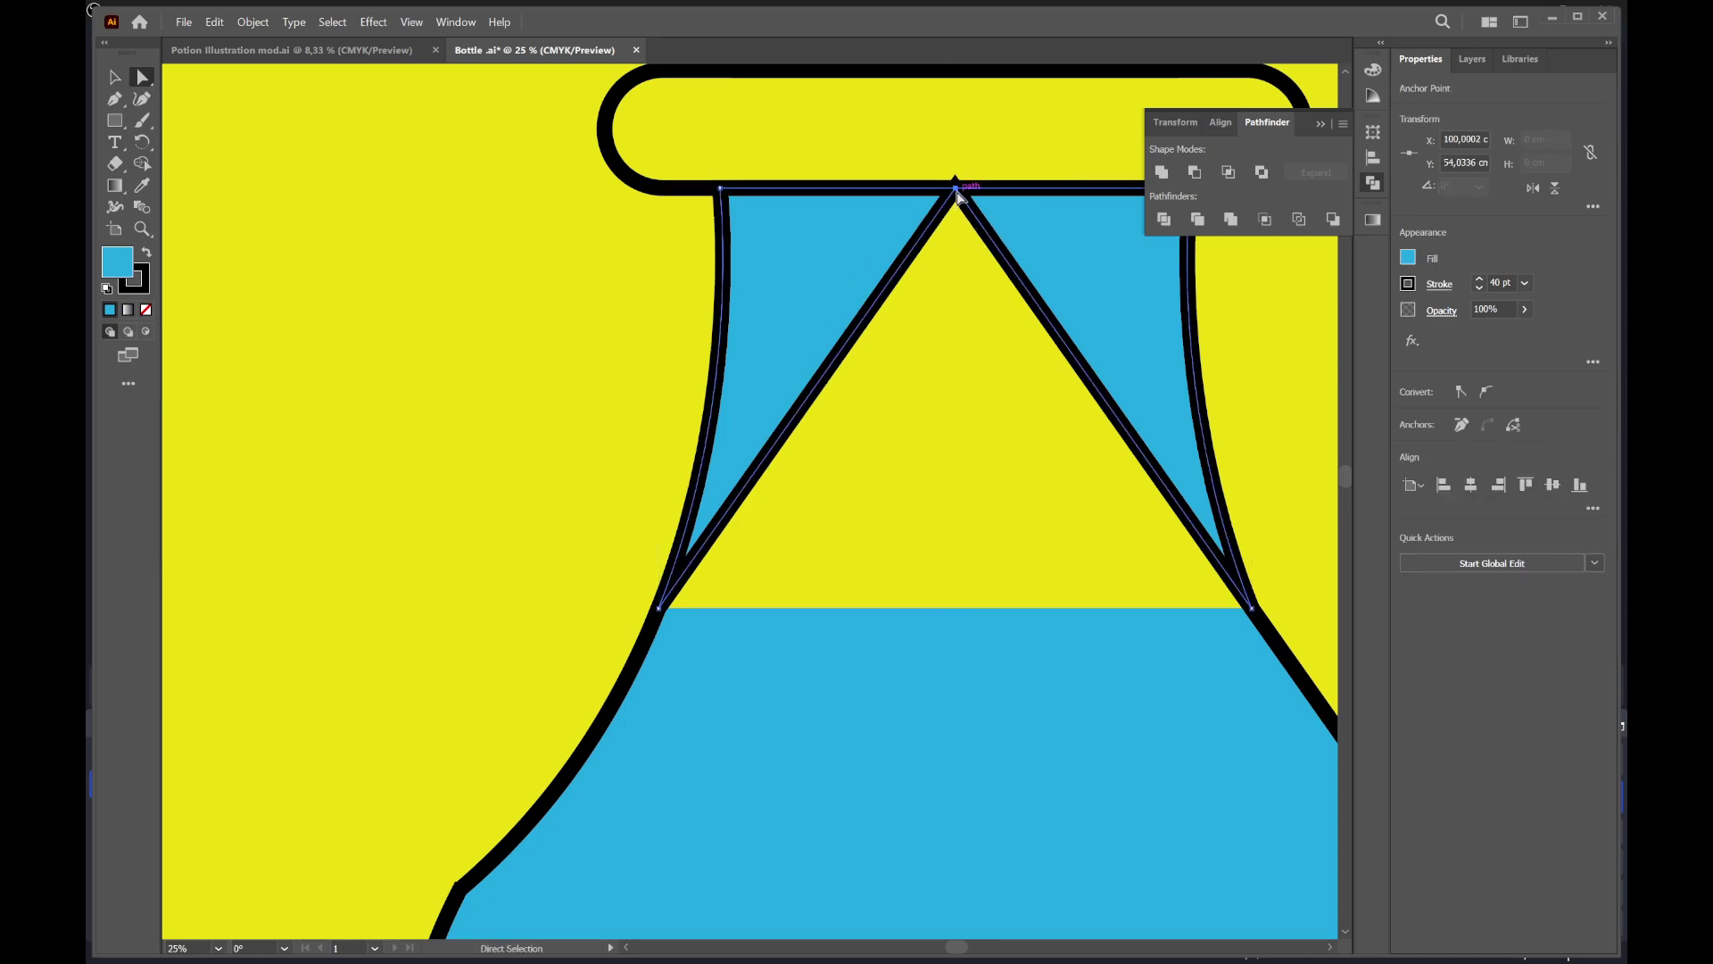
mouse_move(953, 189)
mouse_down()
mouse_move(925, 385)
mouse_move(947, 609)
mouse_up()
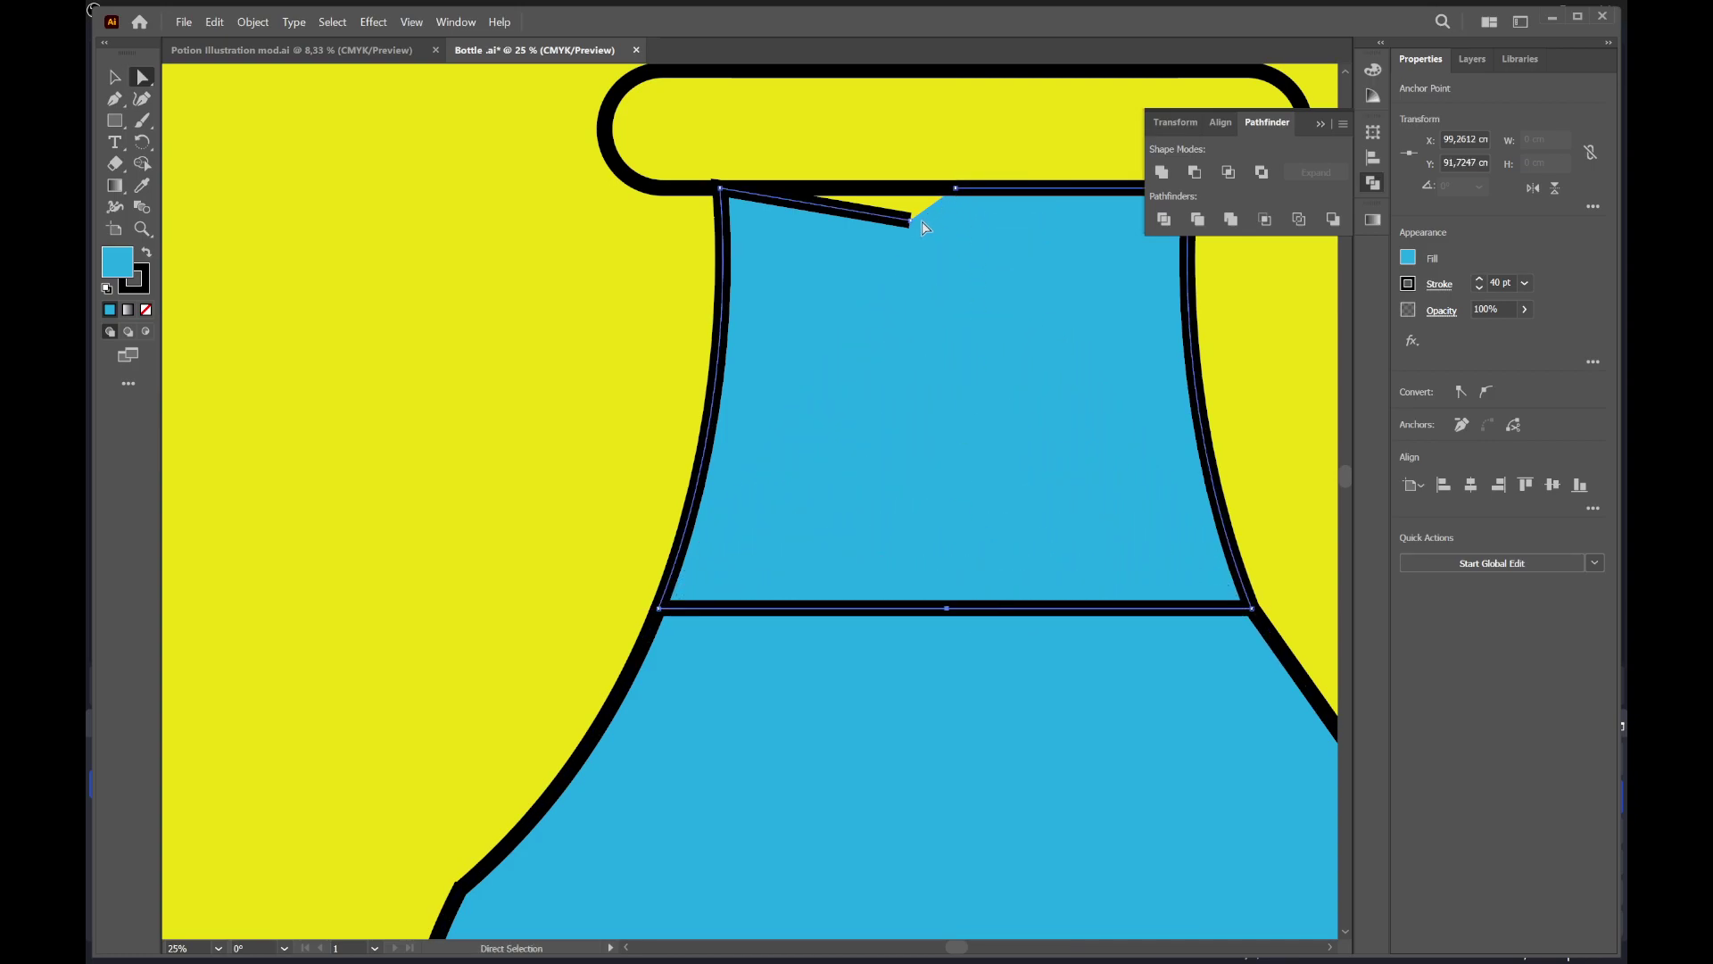
drag(911, 221, 956, 189)
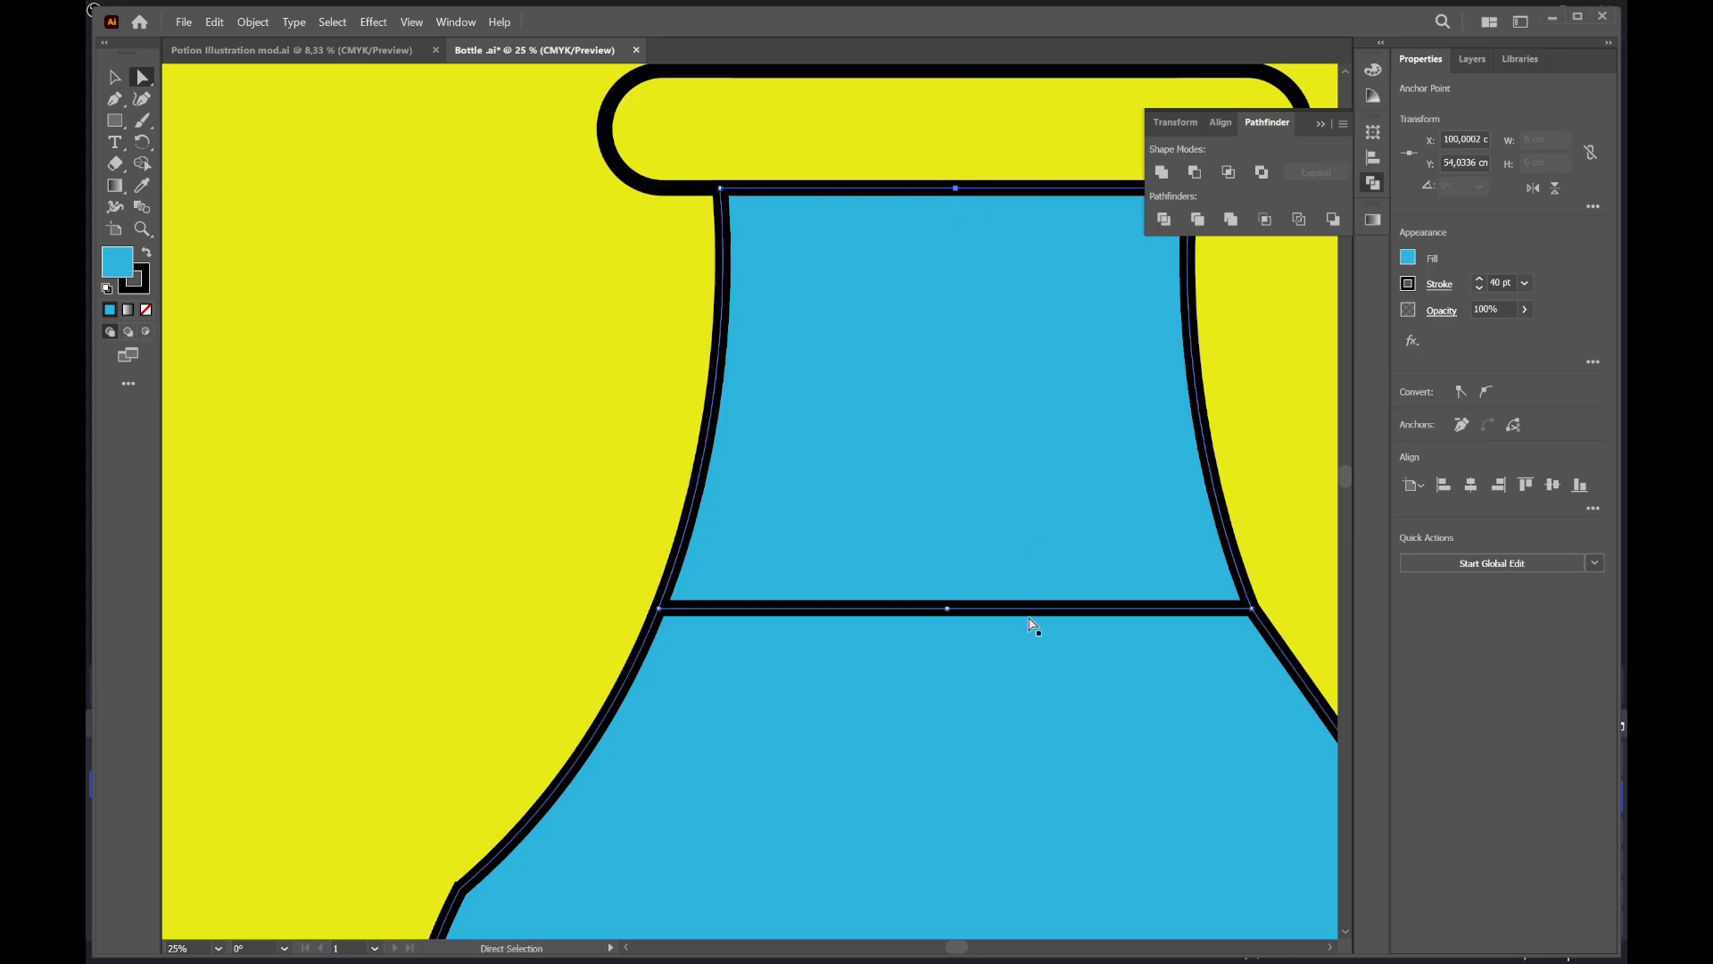
Select the bottle group and use Shape Builder to join neck and body into one shape
key(shift+m)
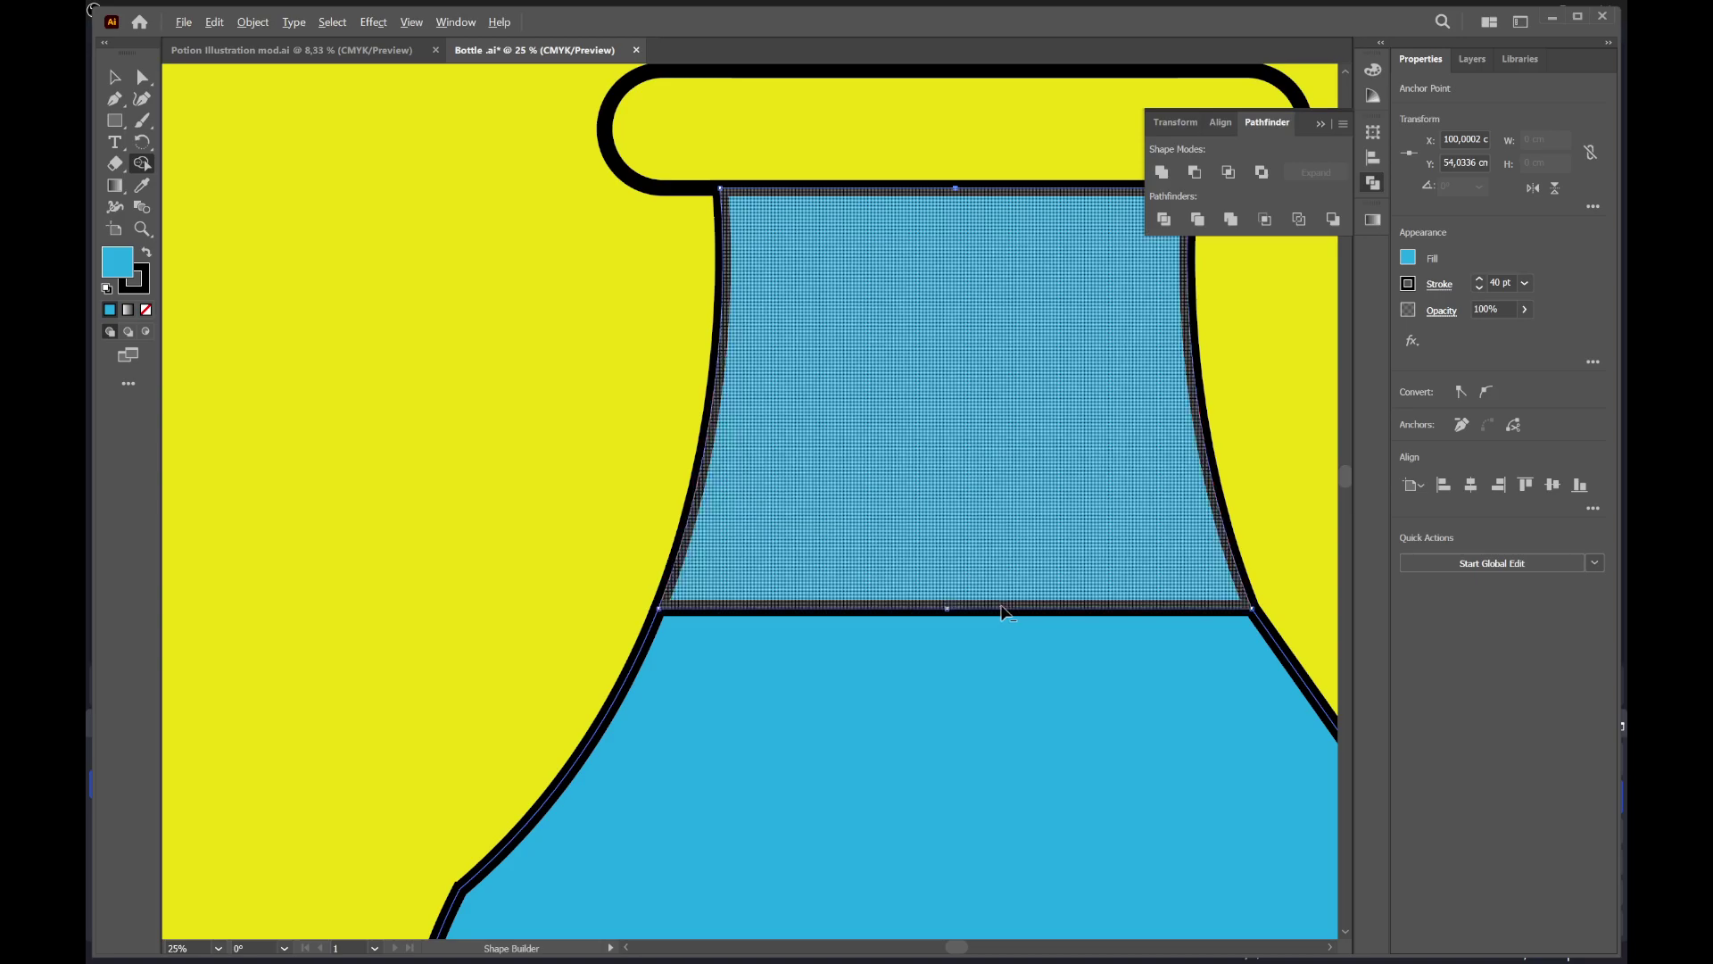
click(1003, 612)
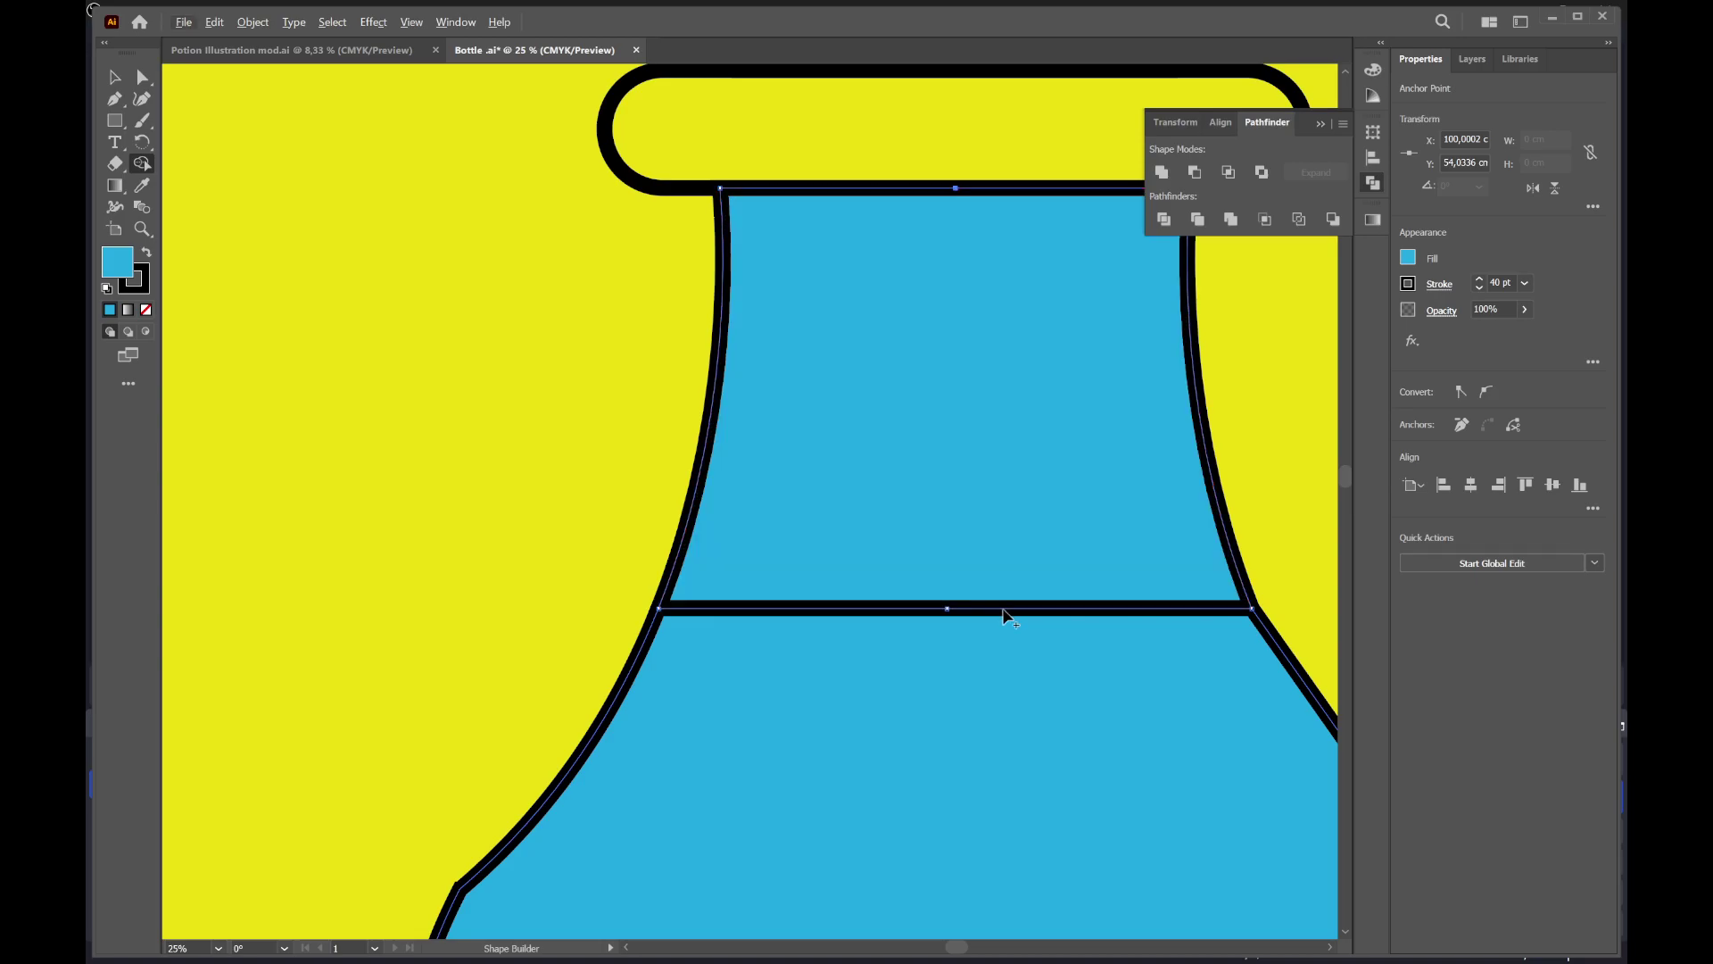
key(v)
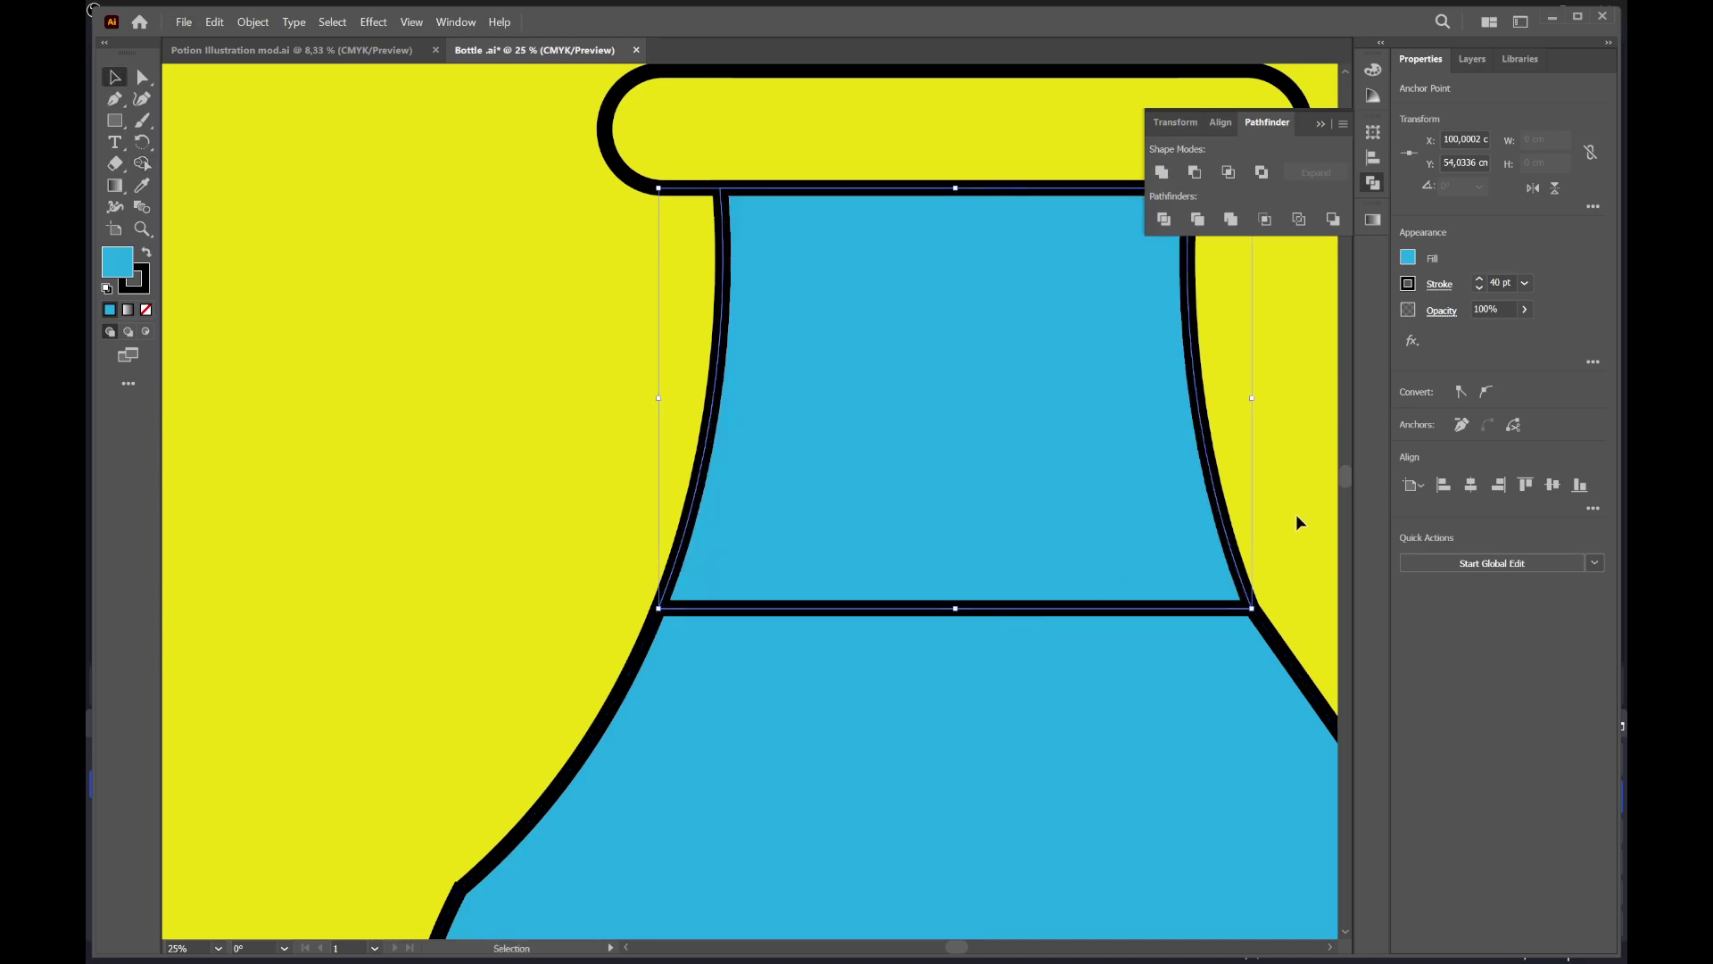
click(1319, 501)
click(1207, 612)
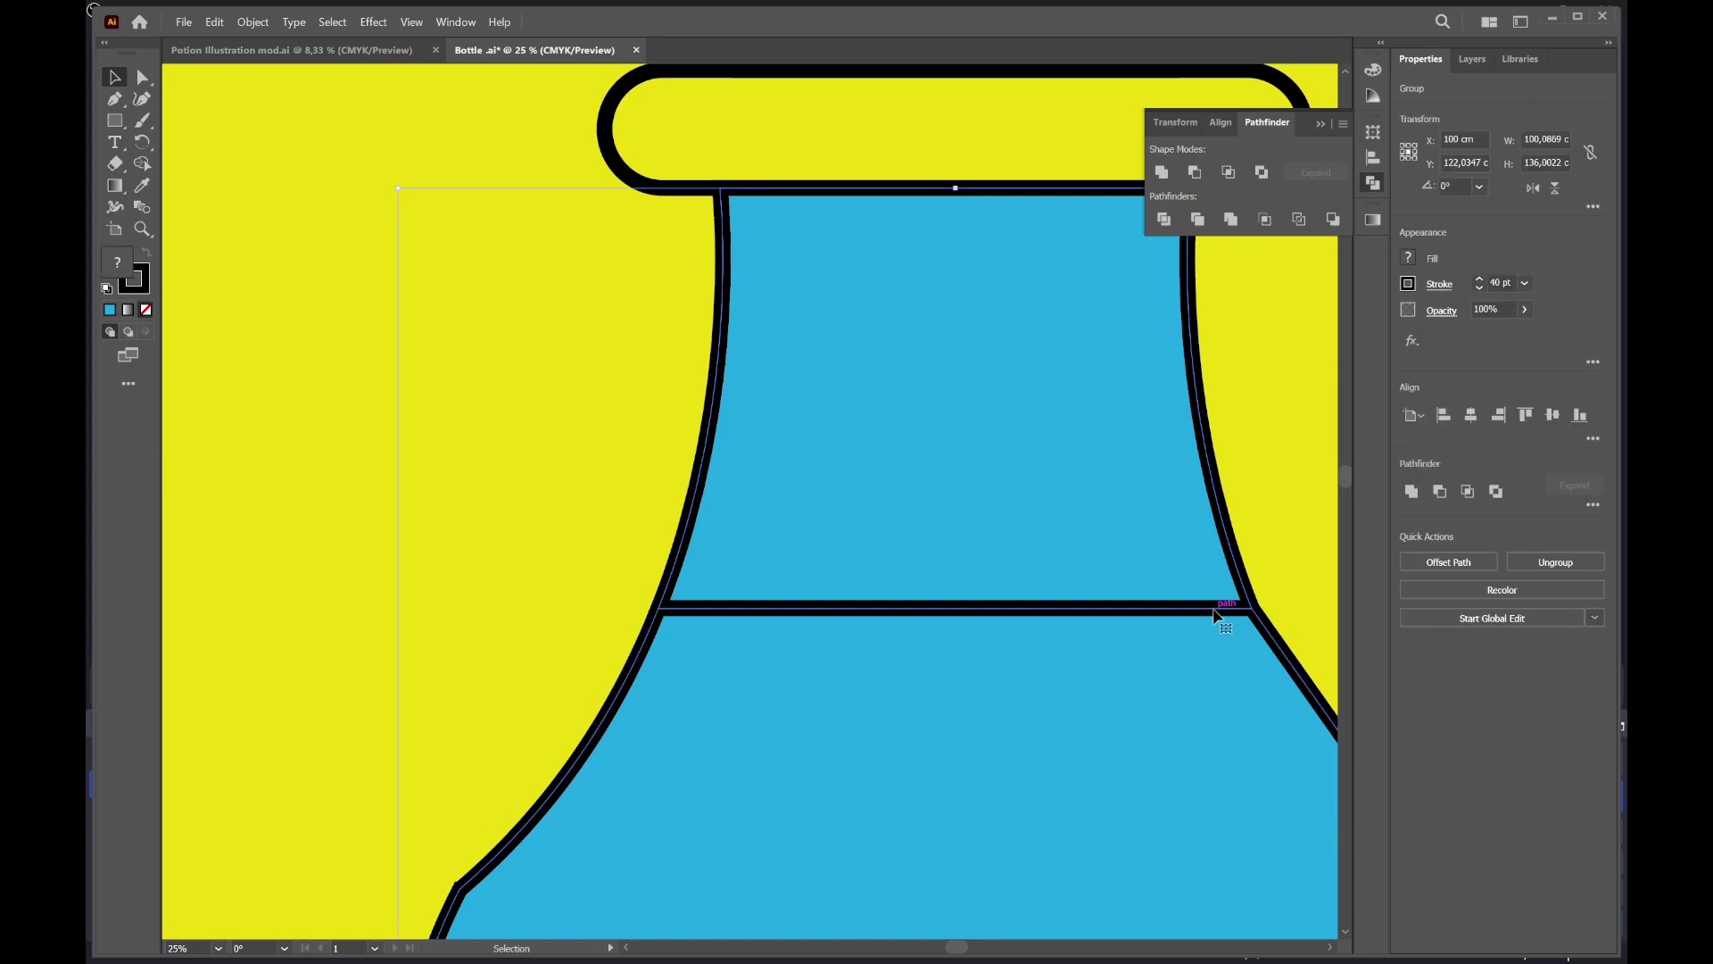
key(shift+m)
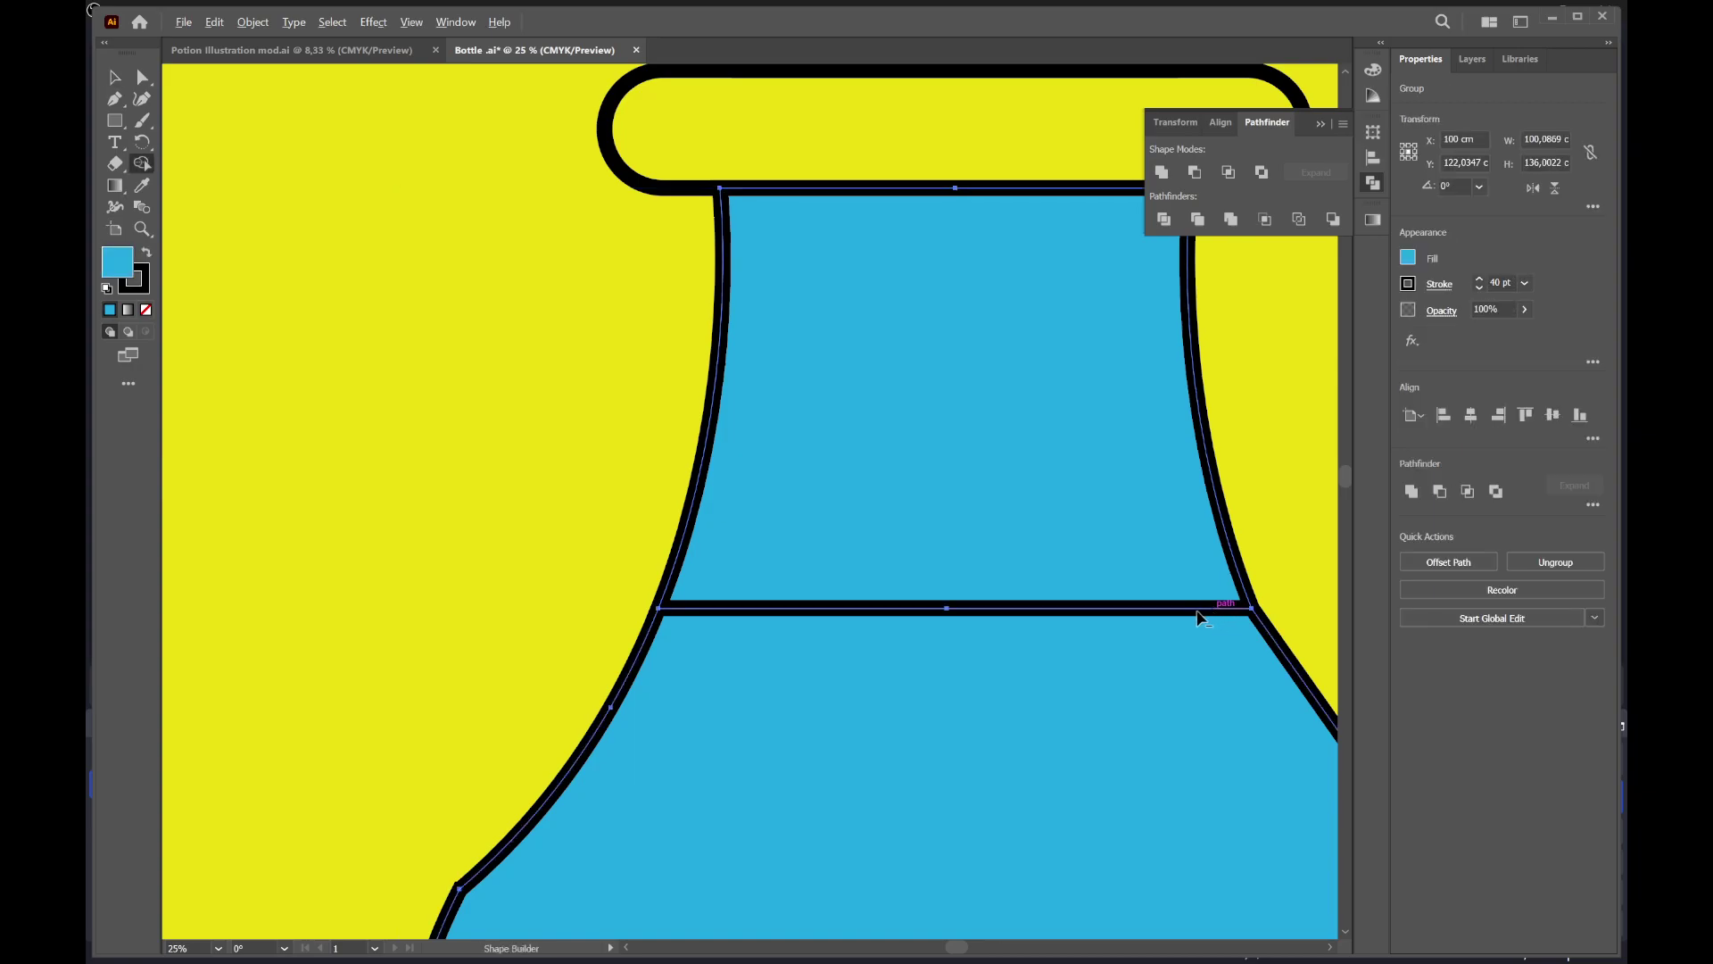
alt+click(1198, 608)
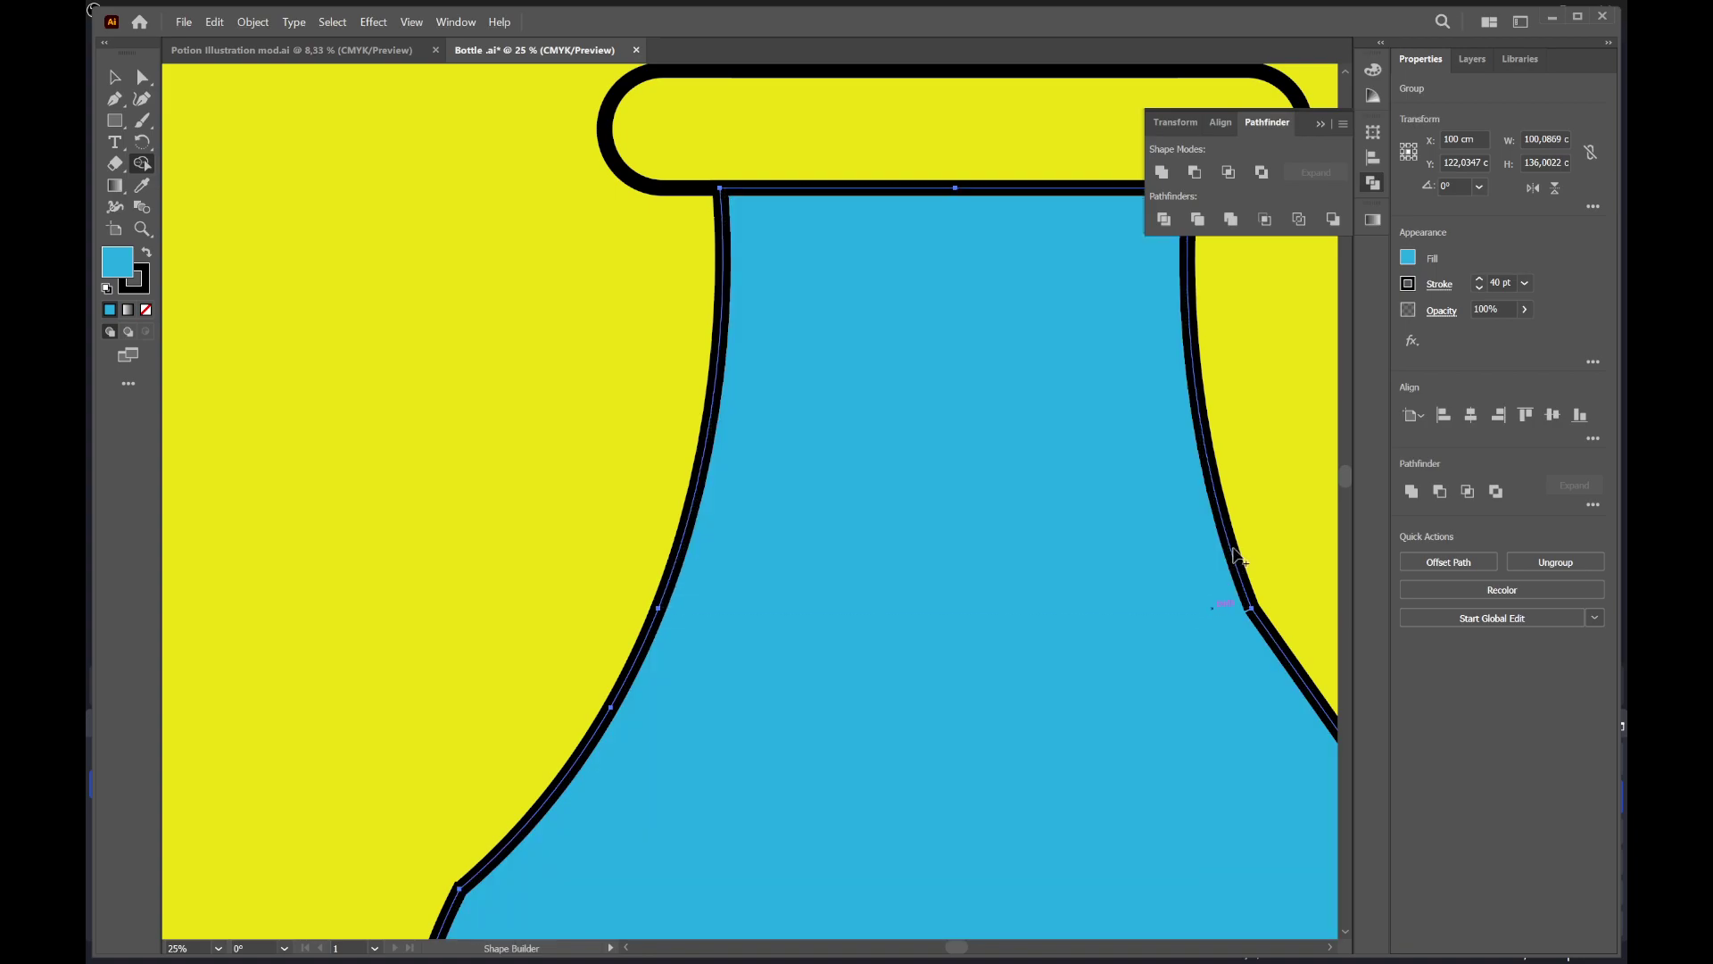
key(v)
scroll(1232, 466, down, 2)
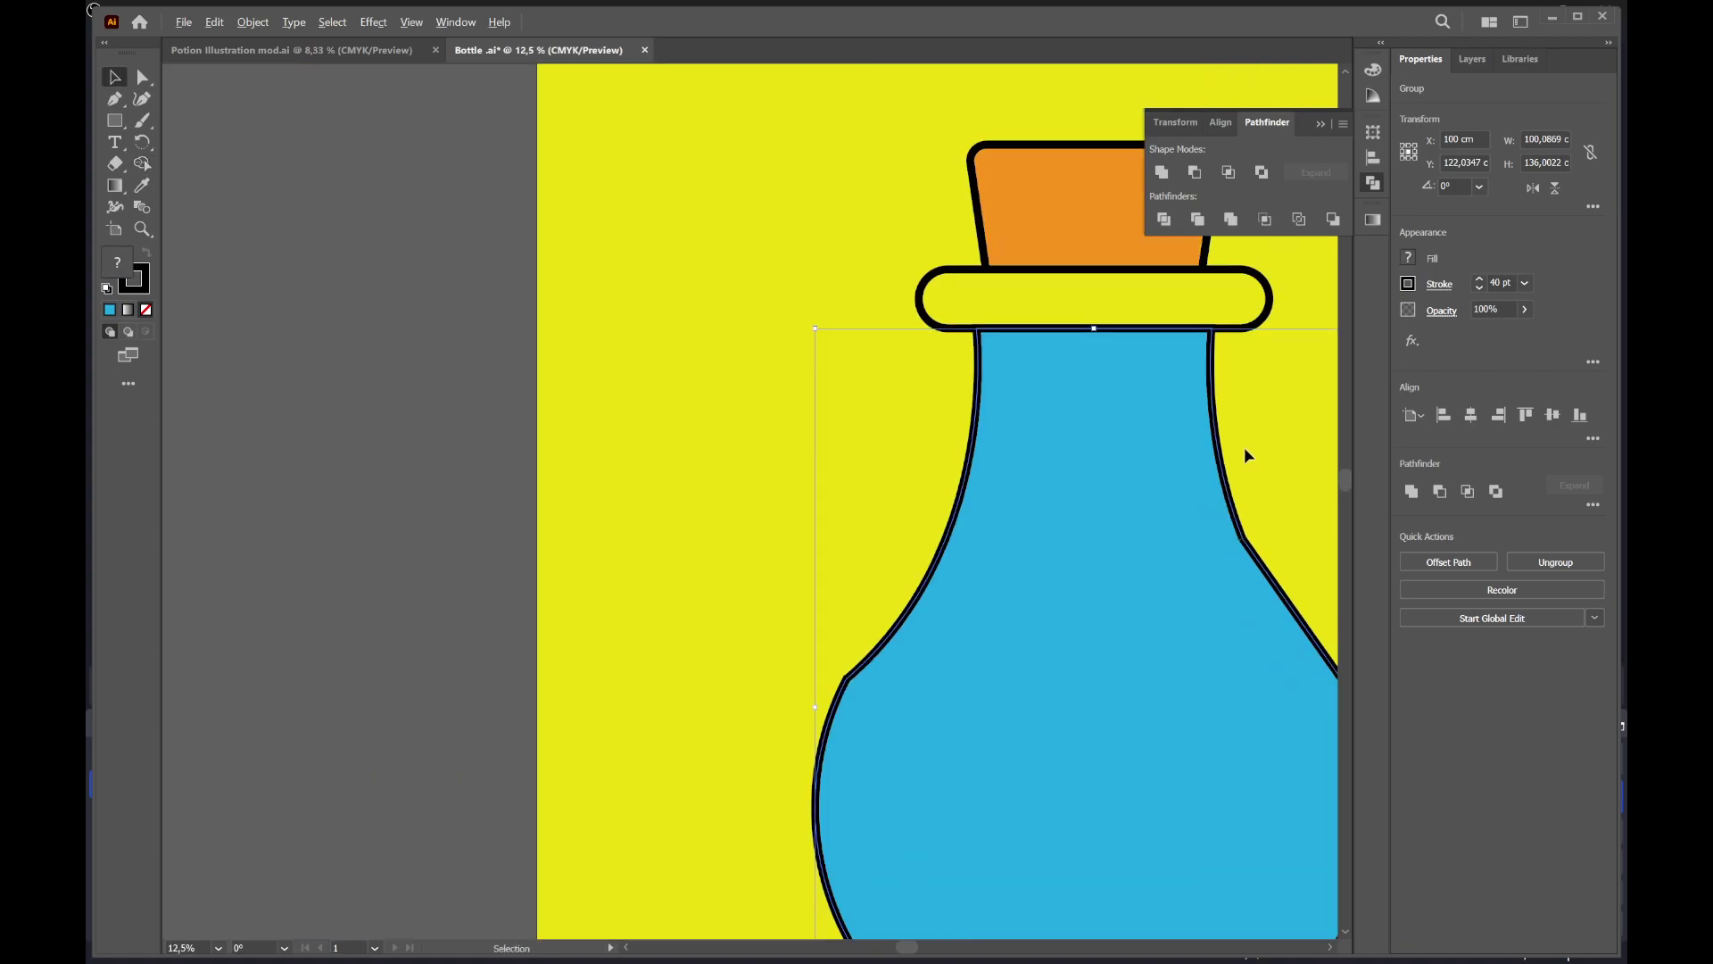
scroll(1244, 447, down, 2)
scroll(1111, 453, up, 1)
Eyedropper the body's blue onto the rim band around the neck
click(1037, 414)
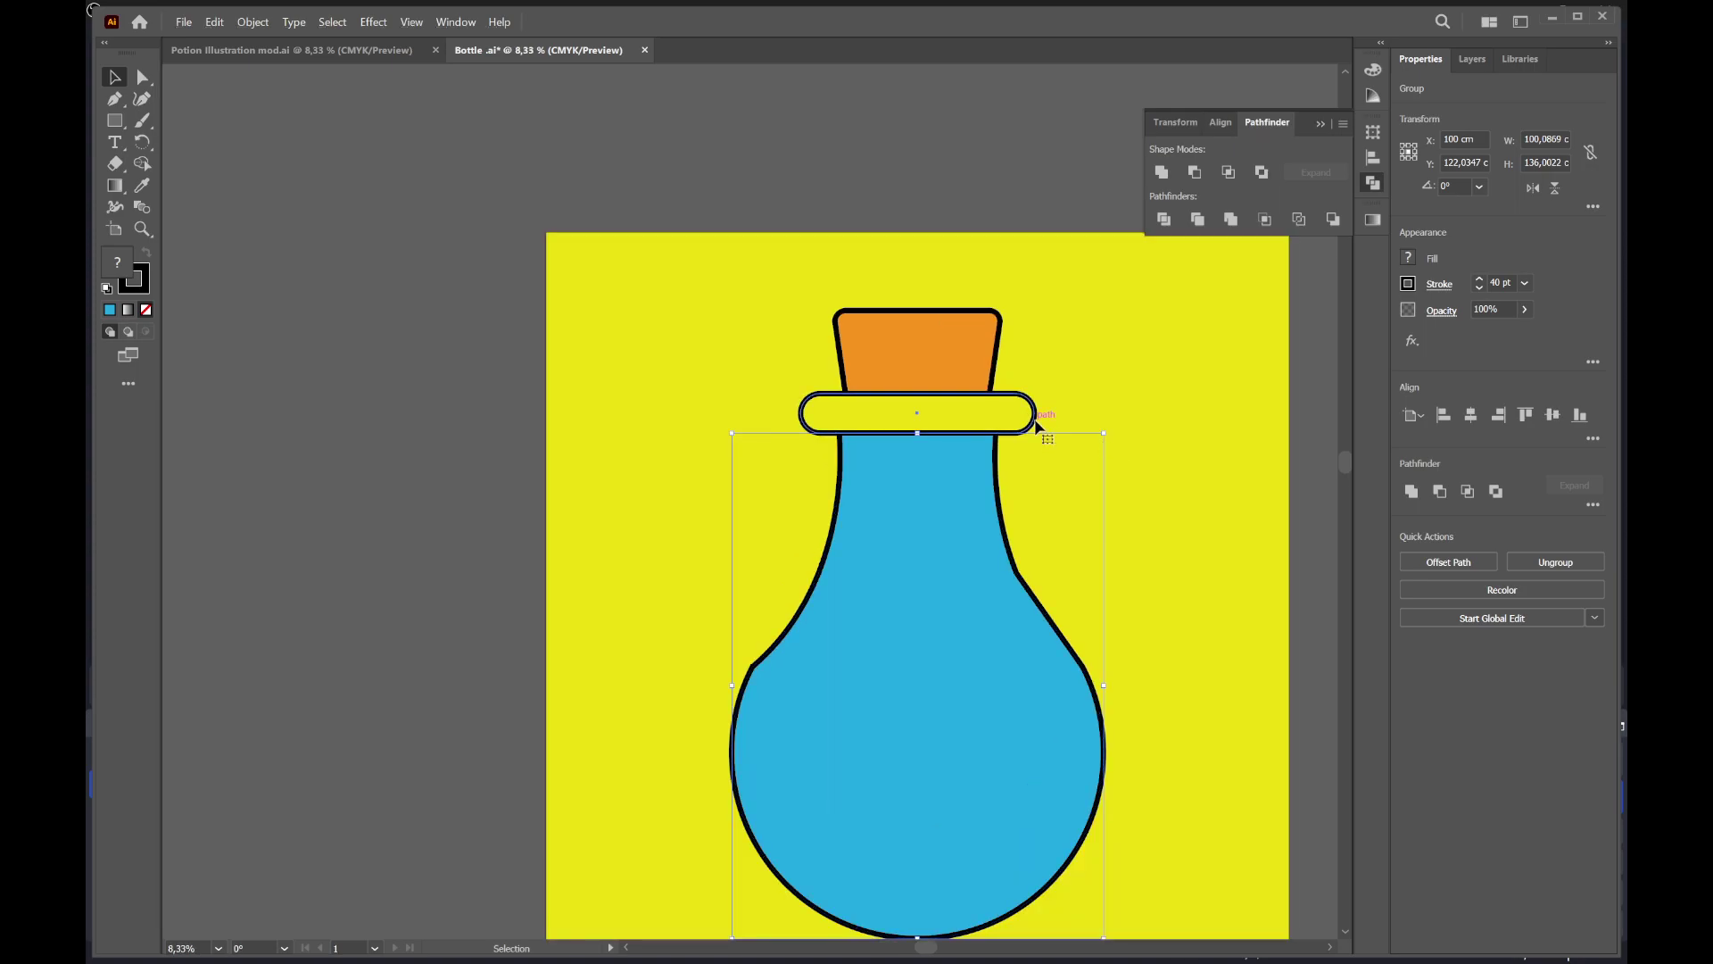
key(i)
click(986, 479)
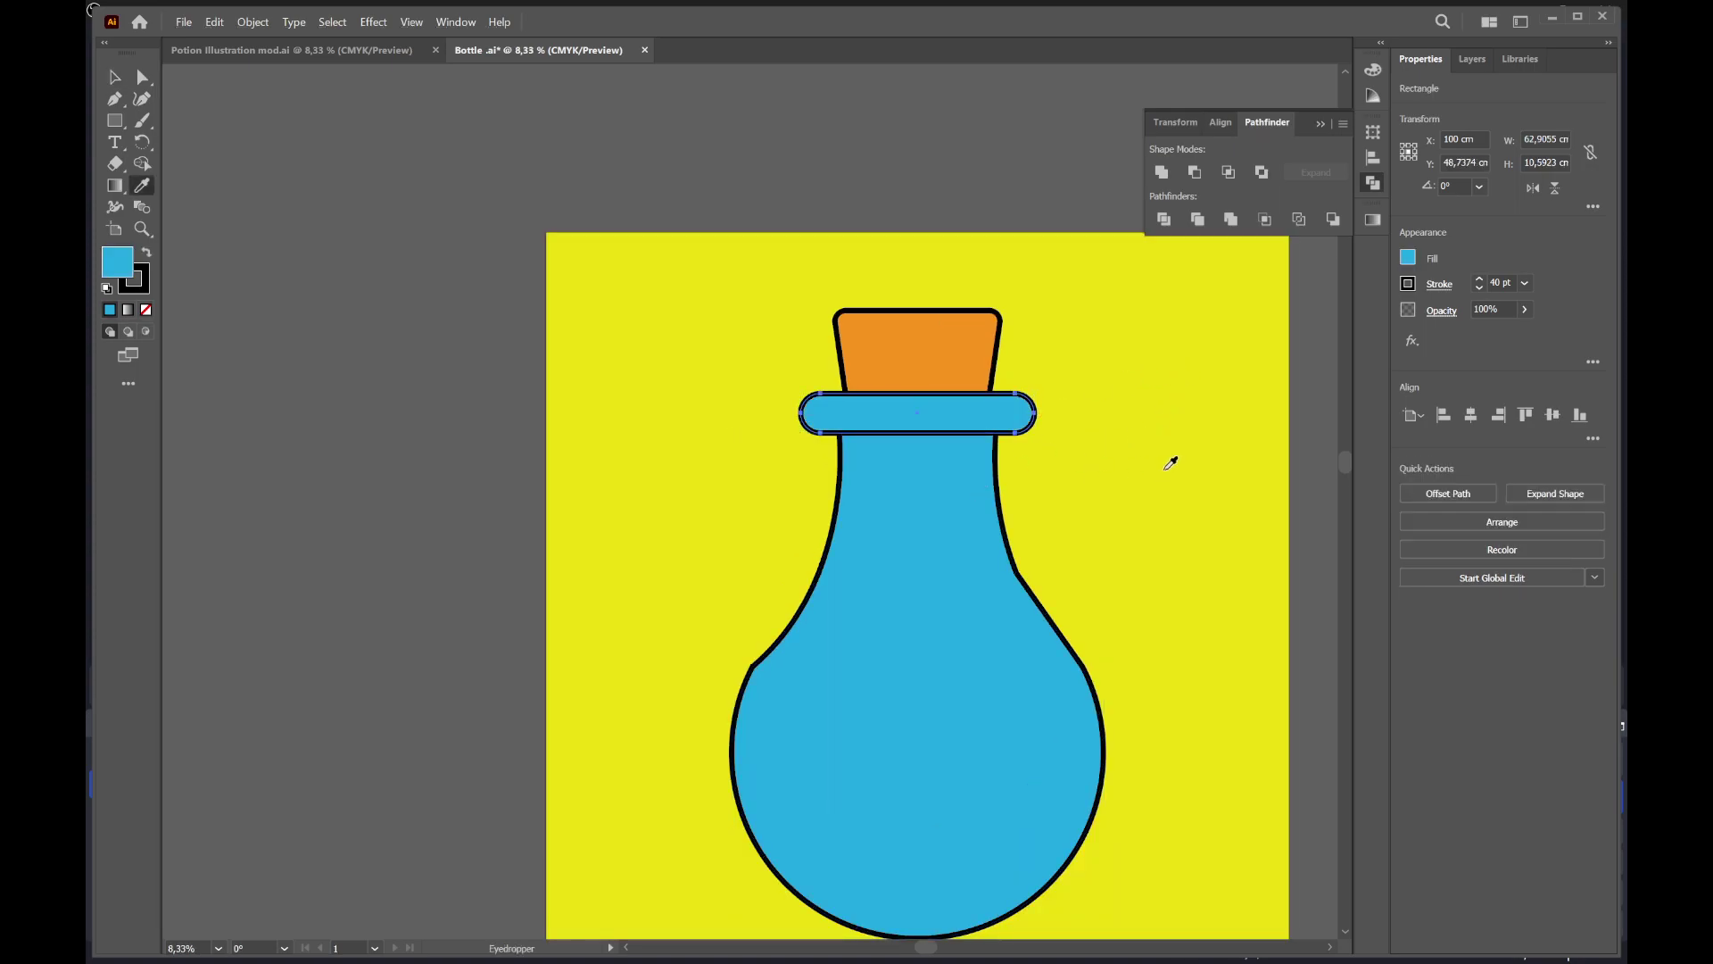
click(1170, 459)
click(870, 499)
key(v)
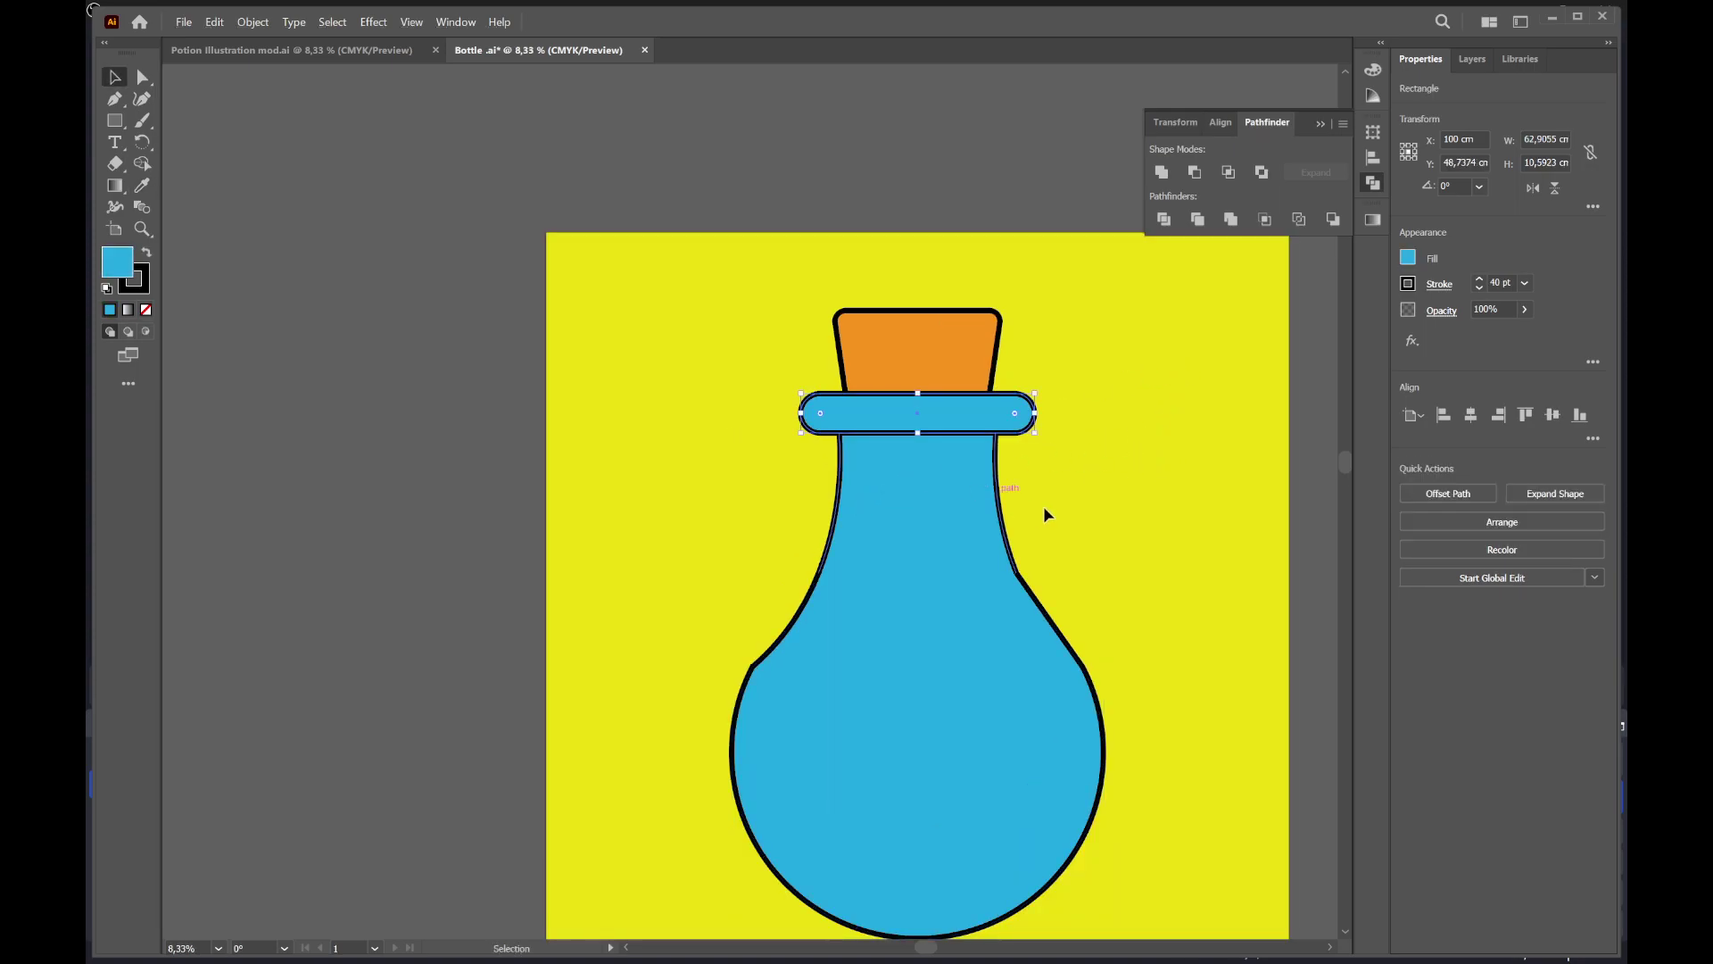
click(1084, 478)
Select the bottle body group and compare it with the Potion Illustration mod.ai reference
key(ctrl+minus)
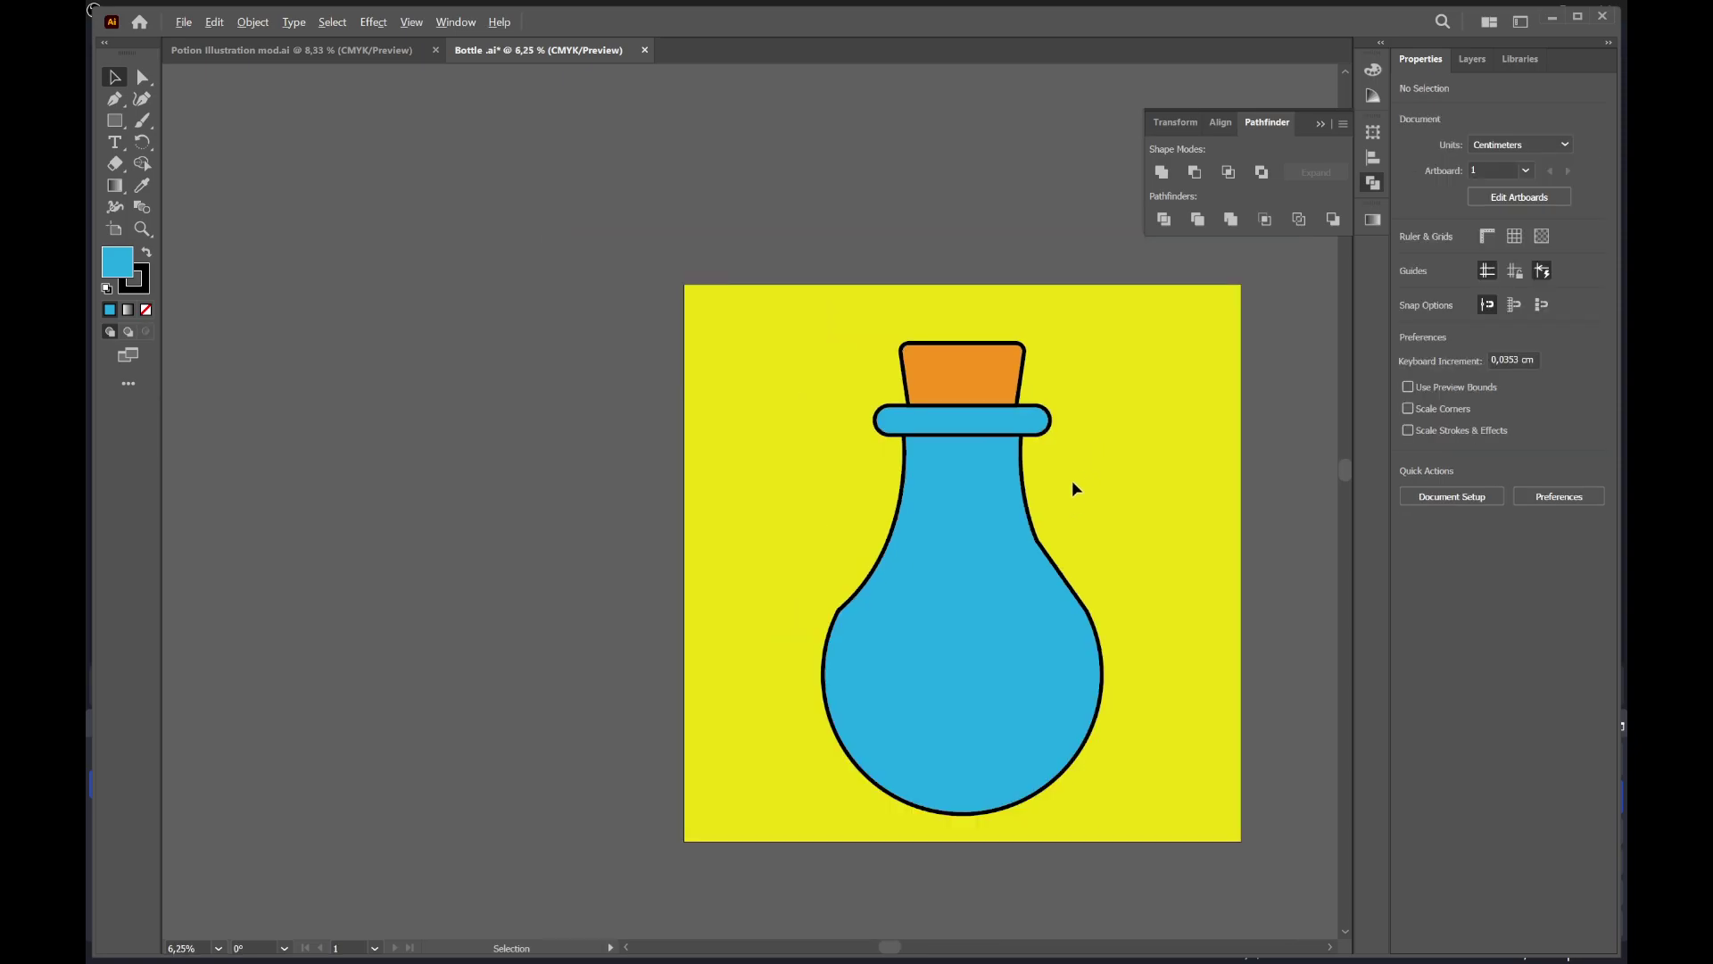
key(ctrl+plus)
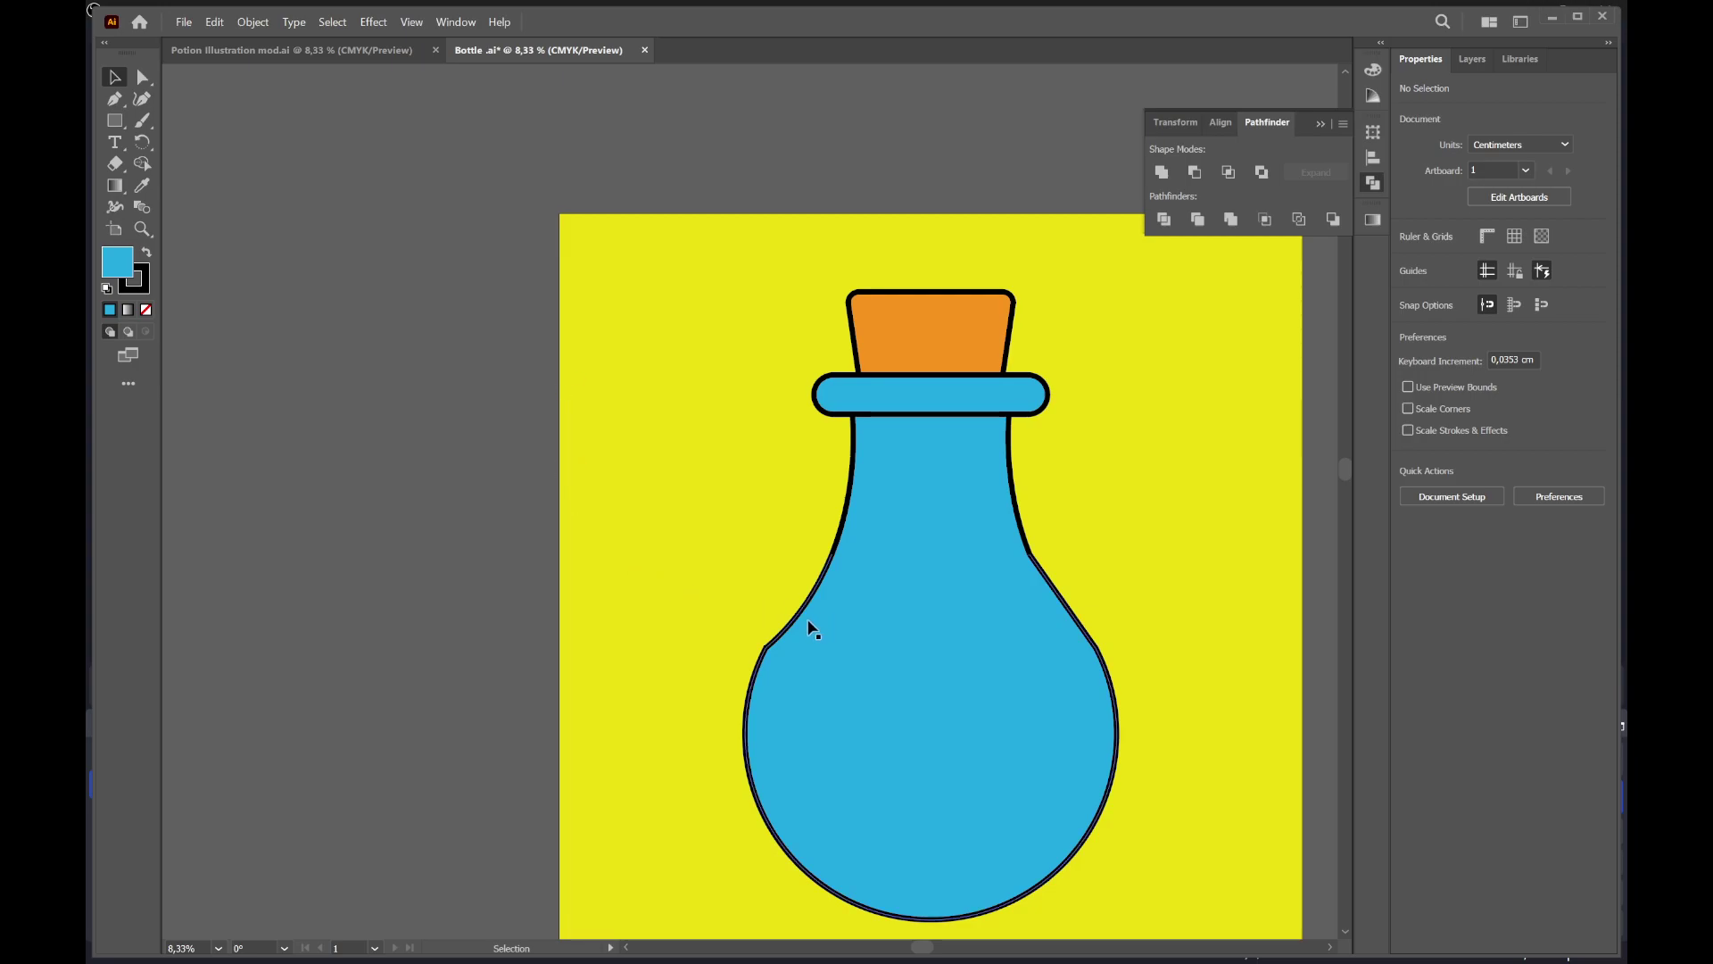
click(1071, 614)
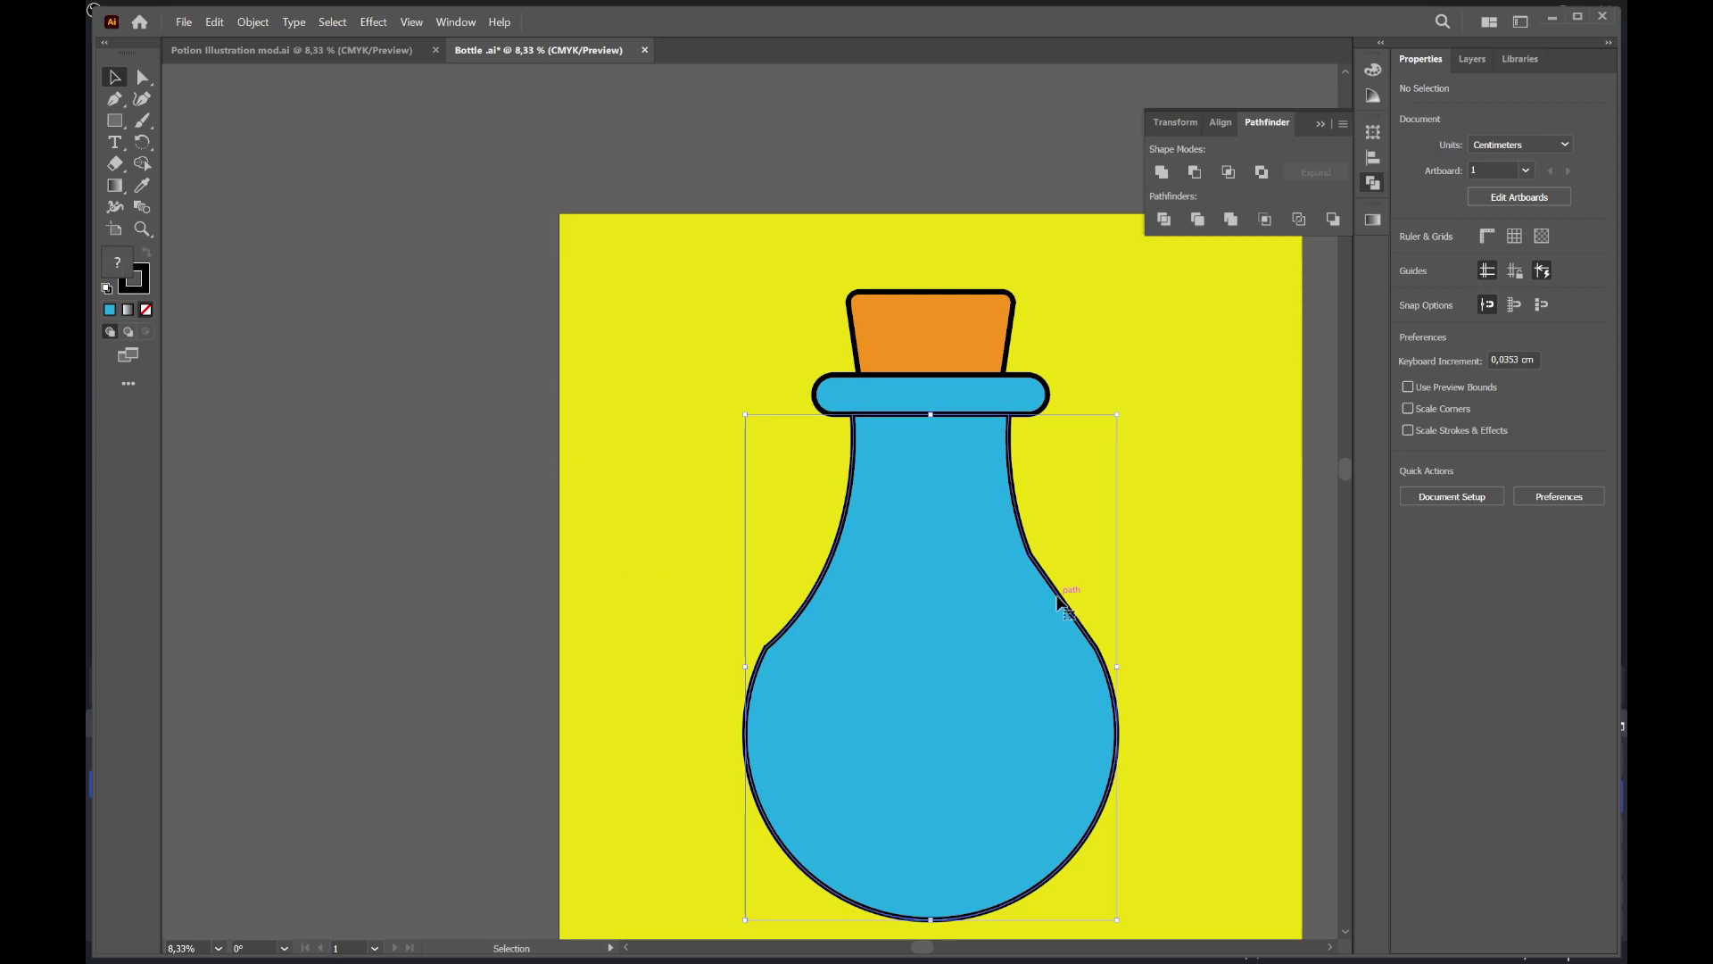
click(366, 56)
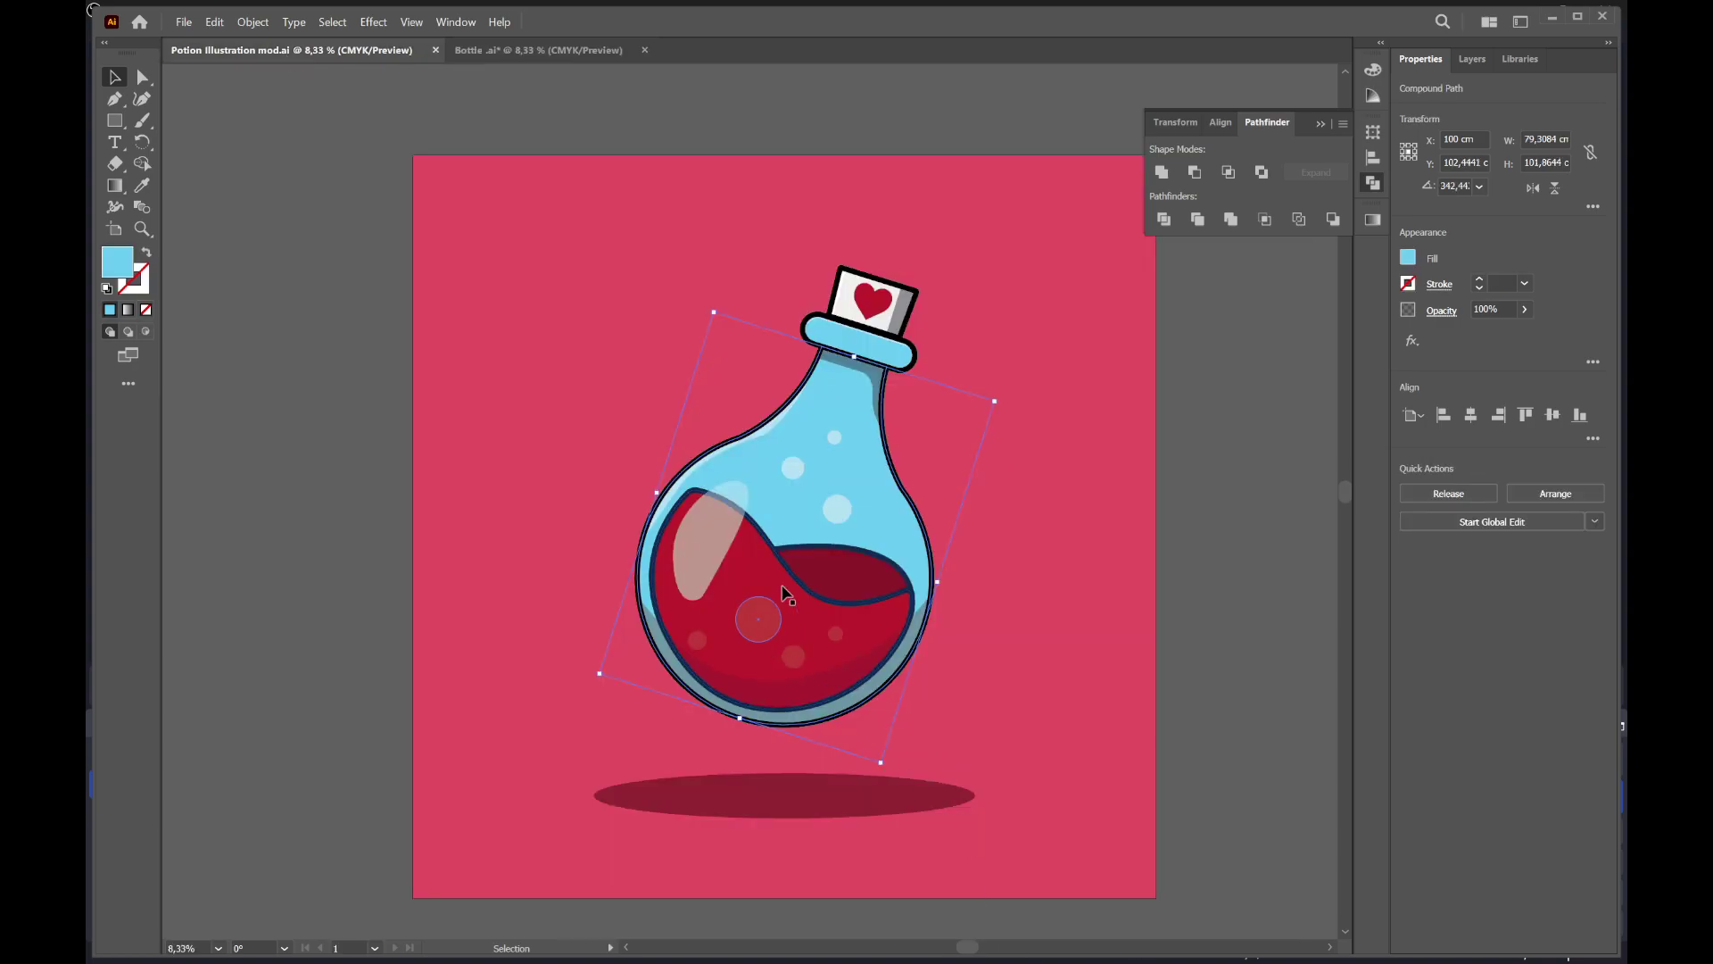
click(514, 55)
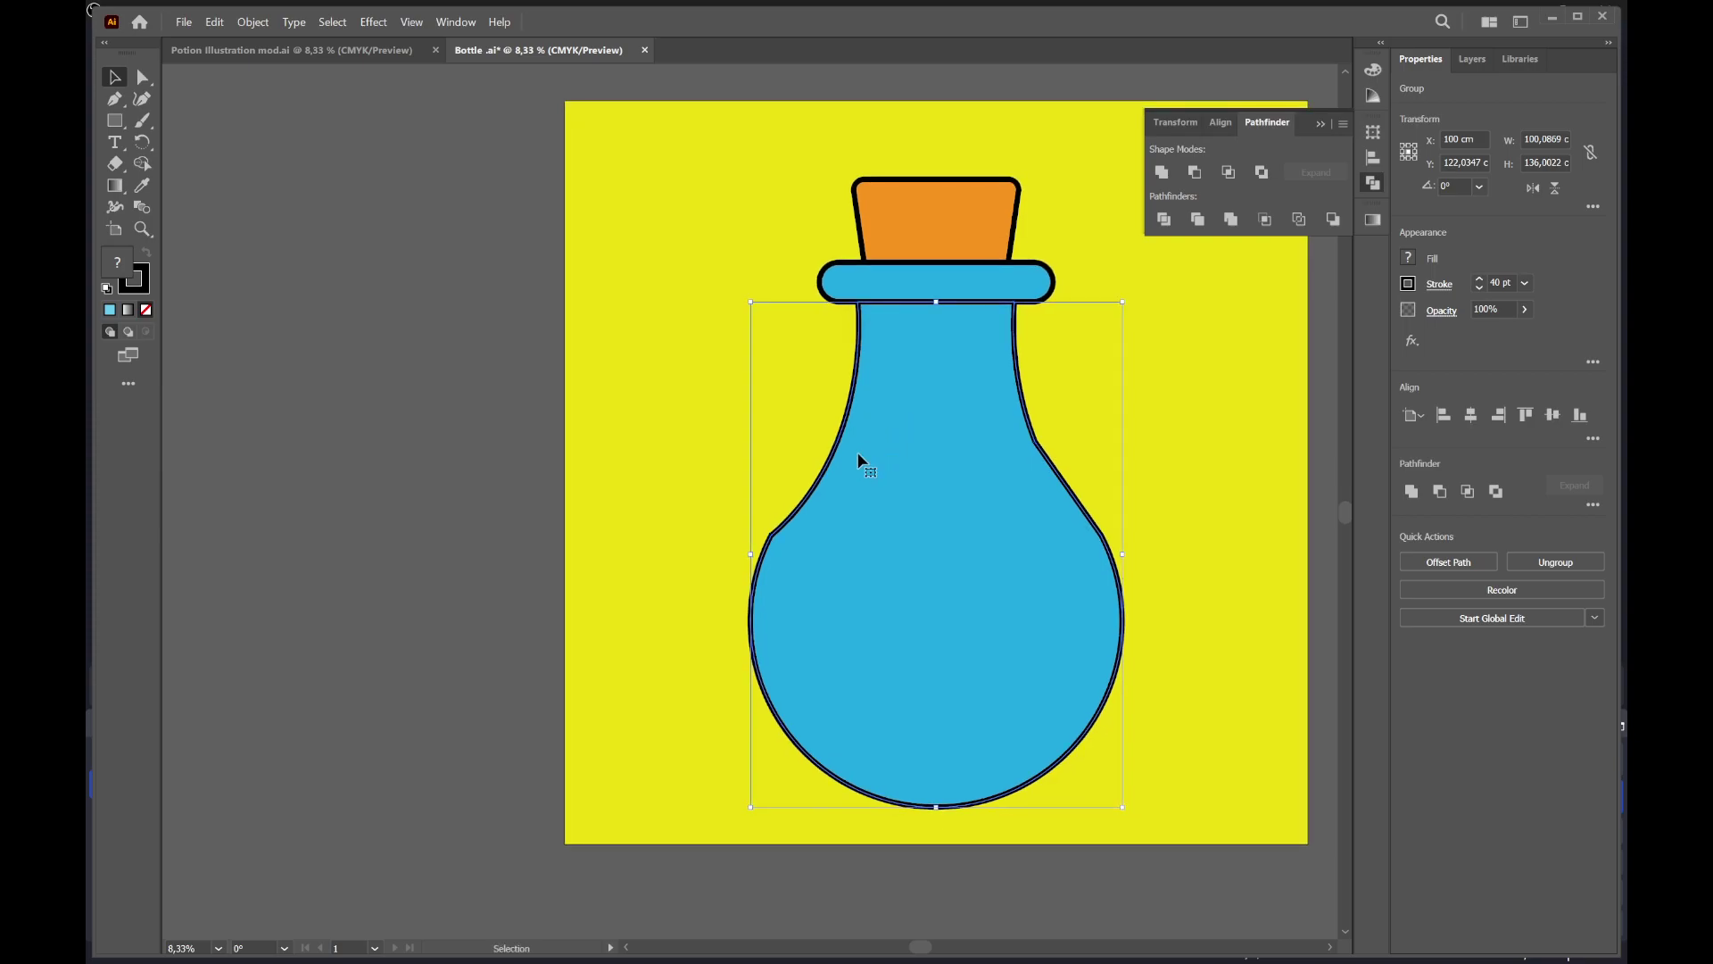
key(p)
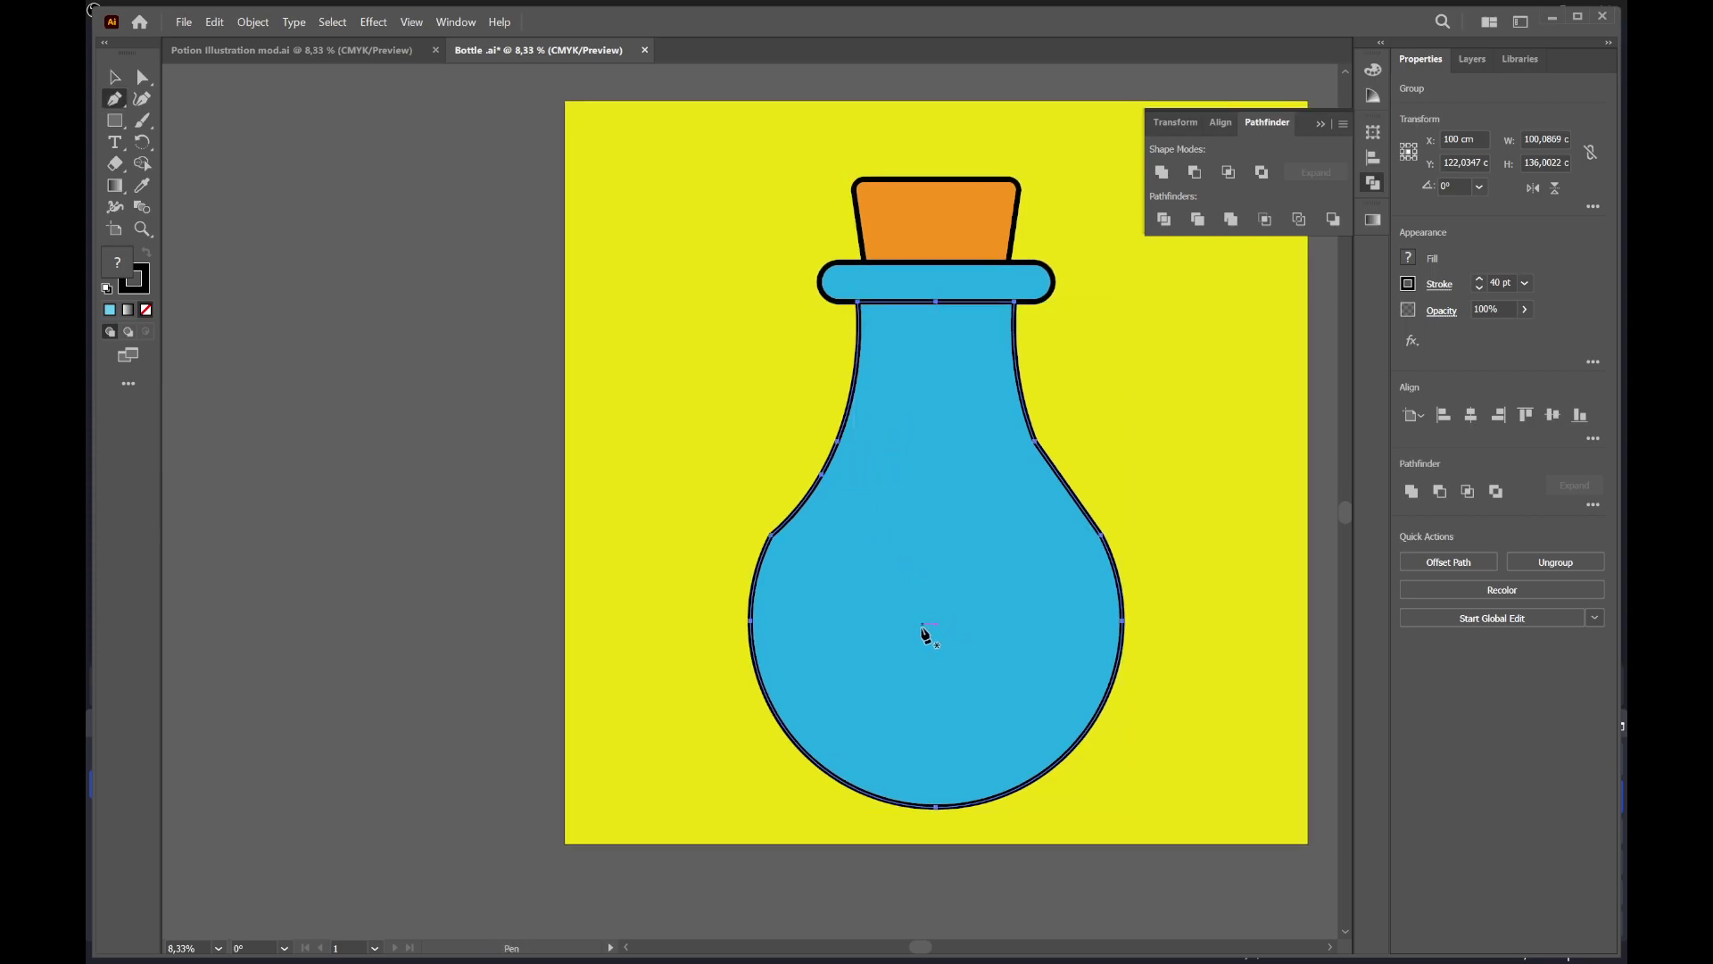
Trace the liquid's wavy top line from the body's left edge through a dip in the middle
click(776, 567)
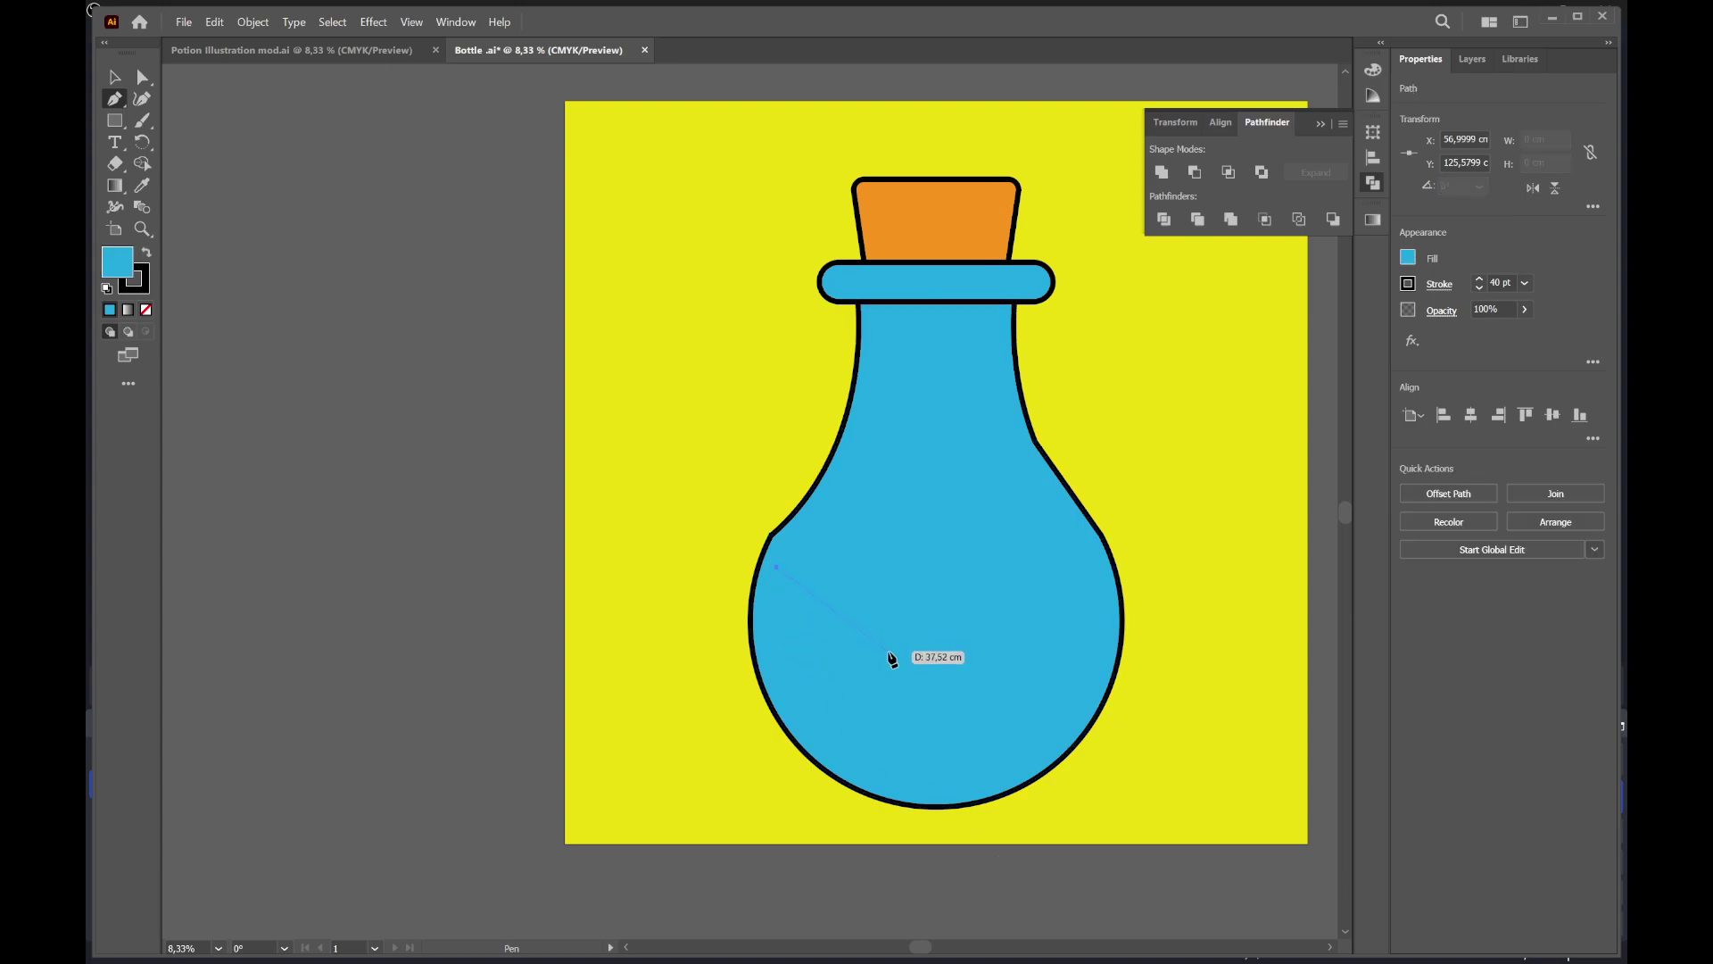
drag(890, 654, 934, 760)
key(ctrl+z)
drag(1057, 797, 1057, 796)
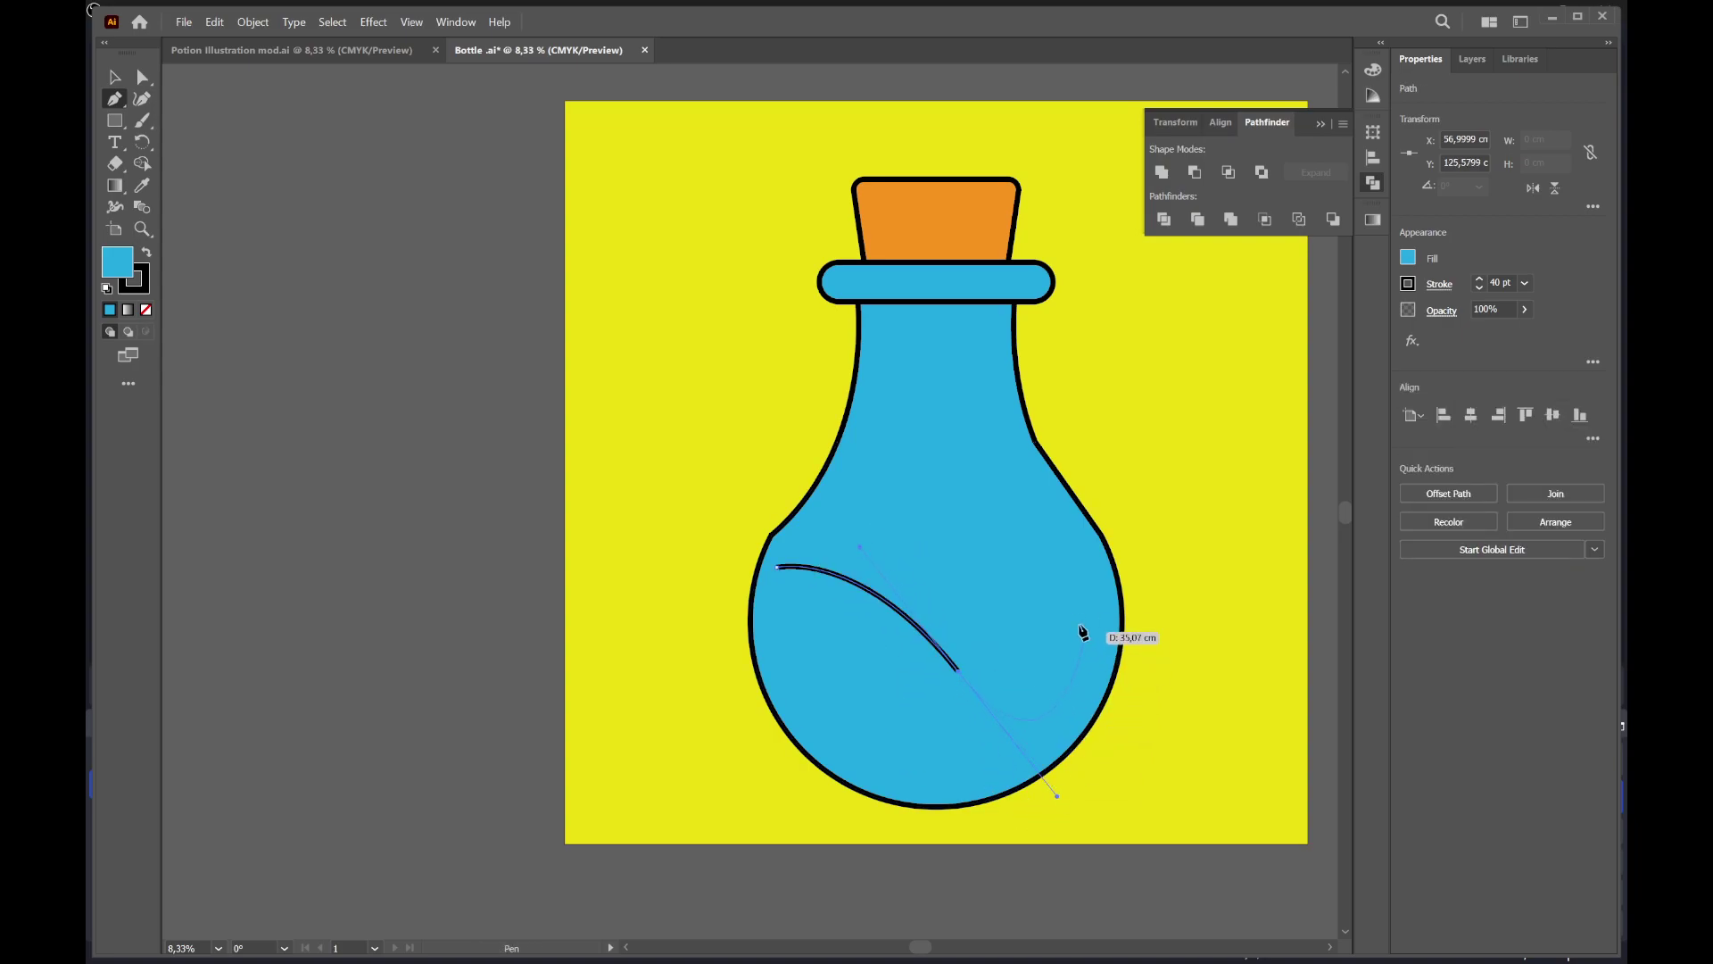
click(959, 672)
drag(1093, 588, 1107, 509)
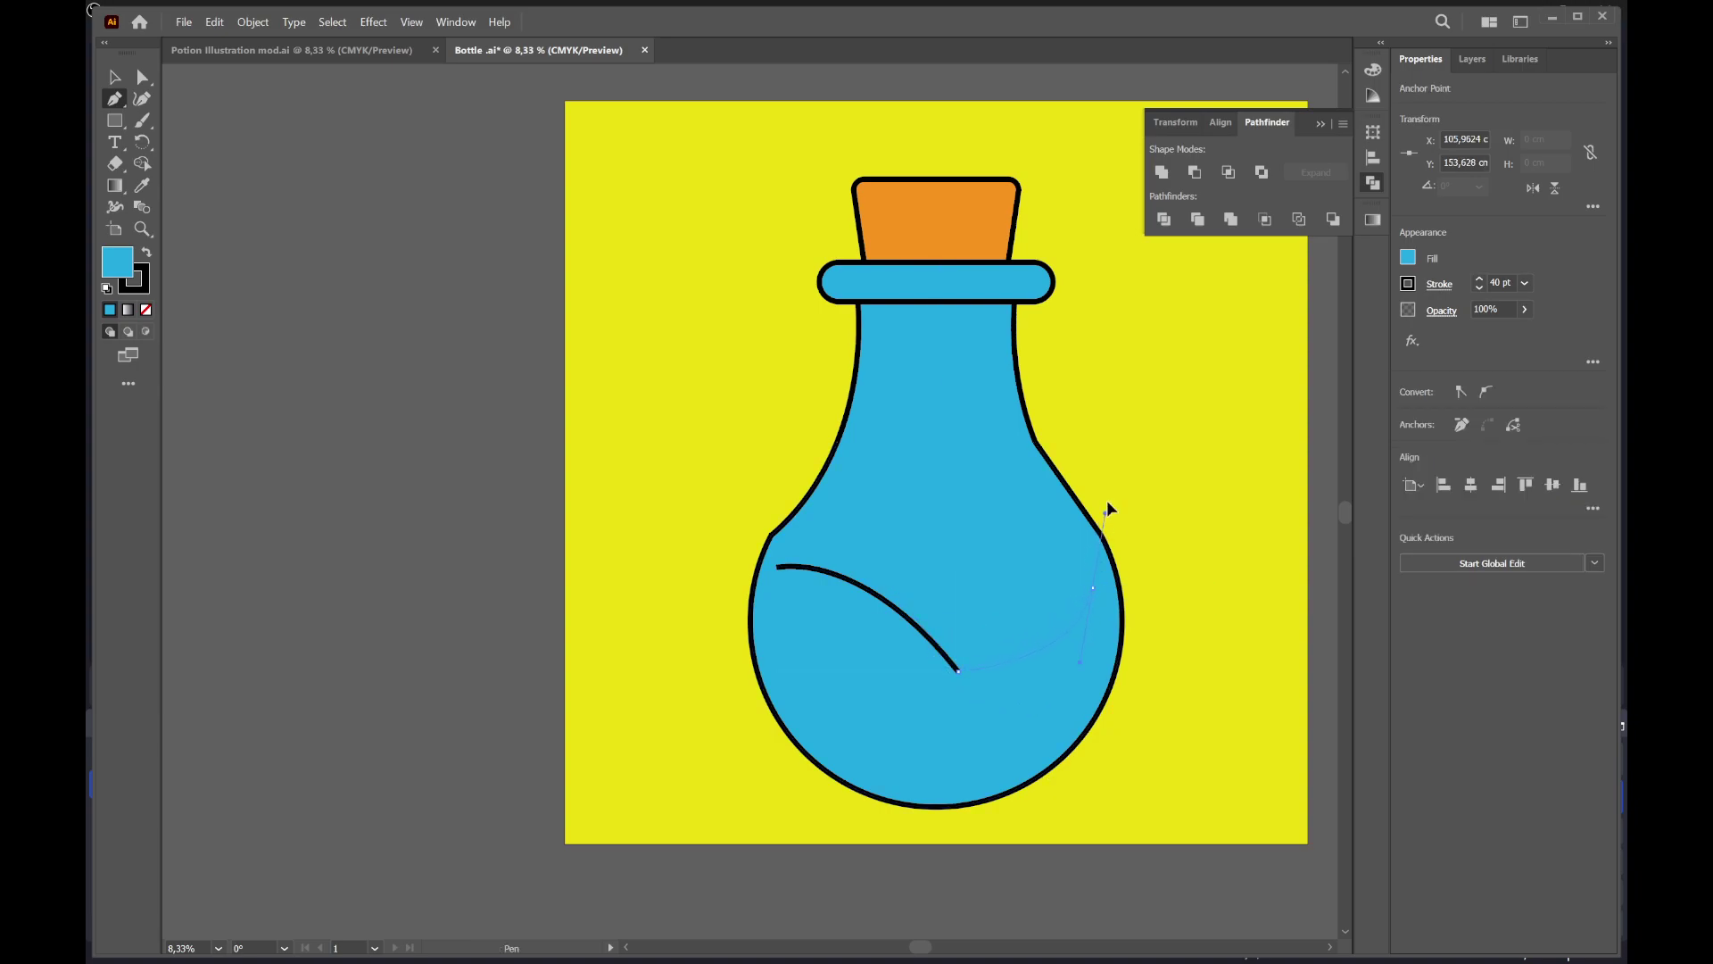
key(ctrl+z)
key(ctrl+z)
key(ctrl+z)
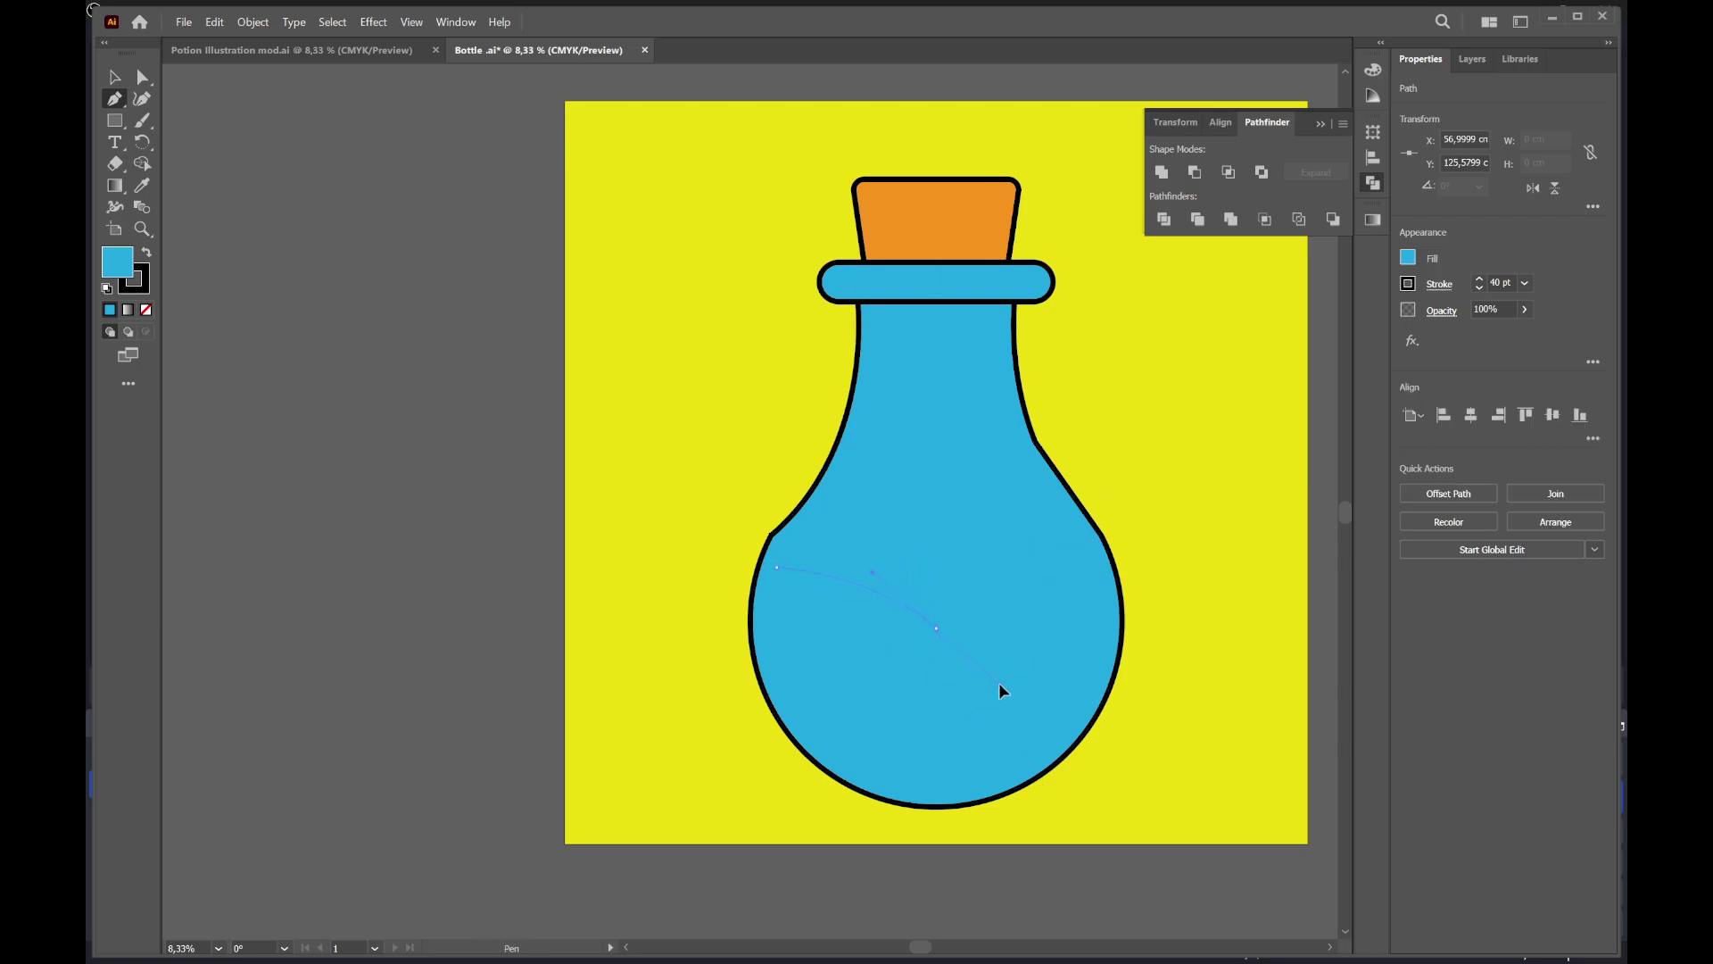
drag(988, 688, 998, 683)
Carry the outline from the body's right edge around the rounded bottom and close the liquid shape
click(1094, 582)
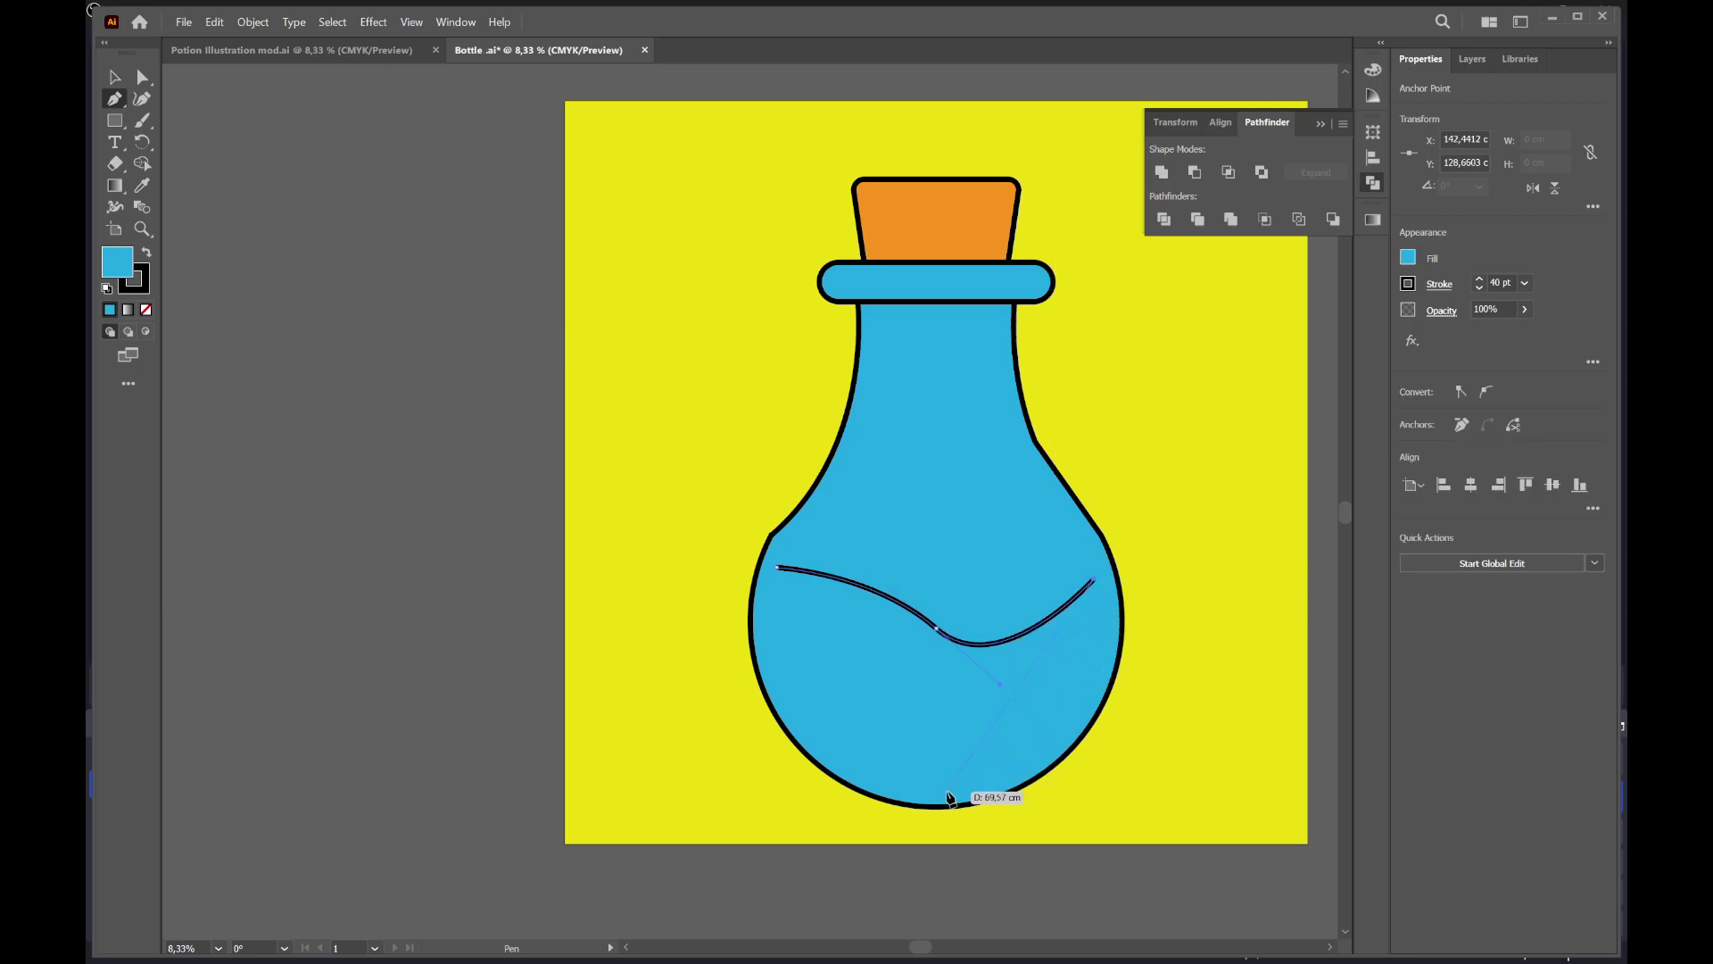
drag(945, 794, 737, 827)
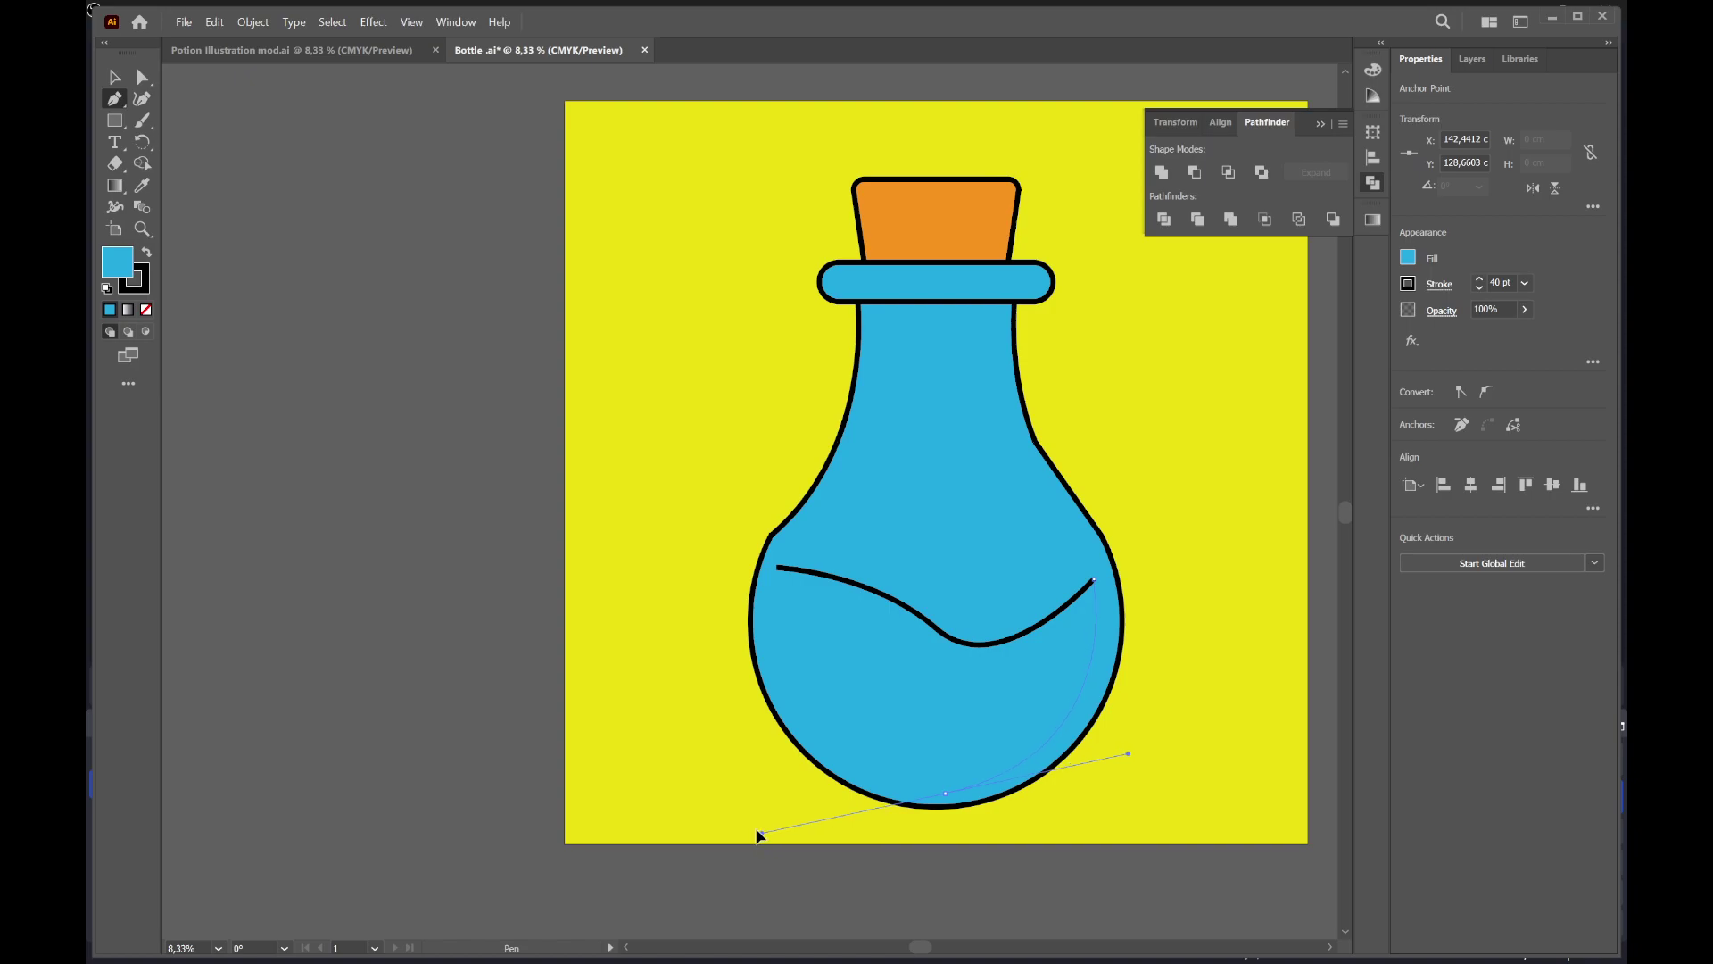
drag(737, 829, 754, 860)
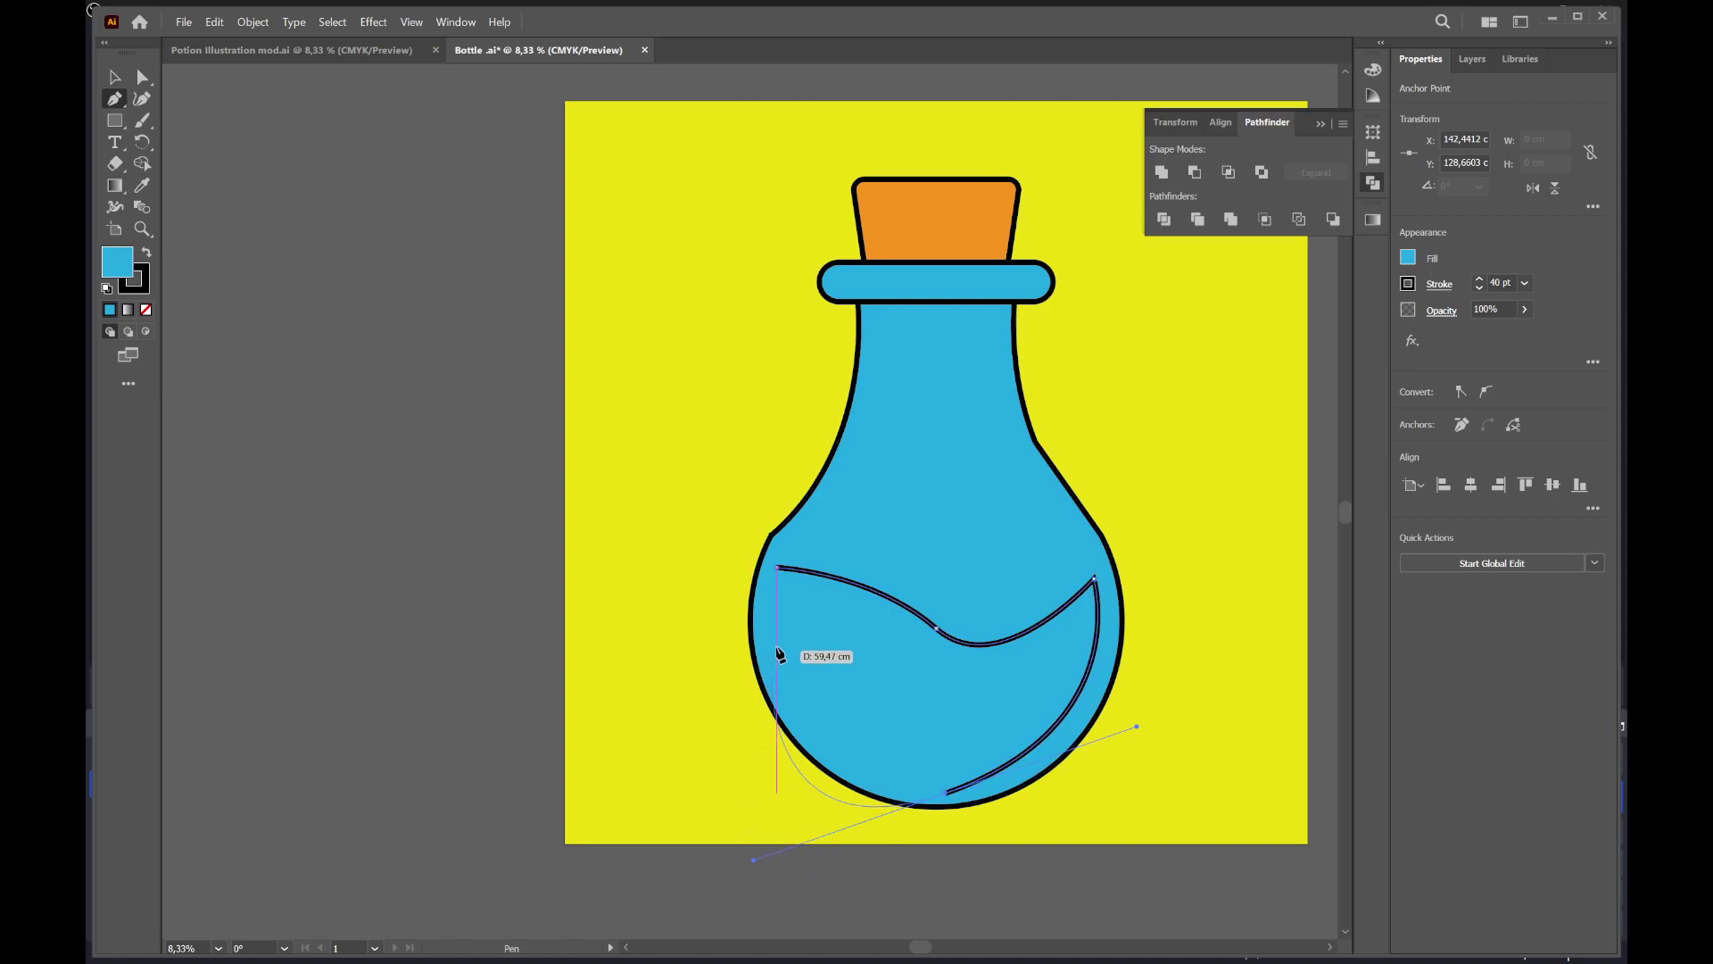
click(777, 568)
drag(777, 524, 762, 860)
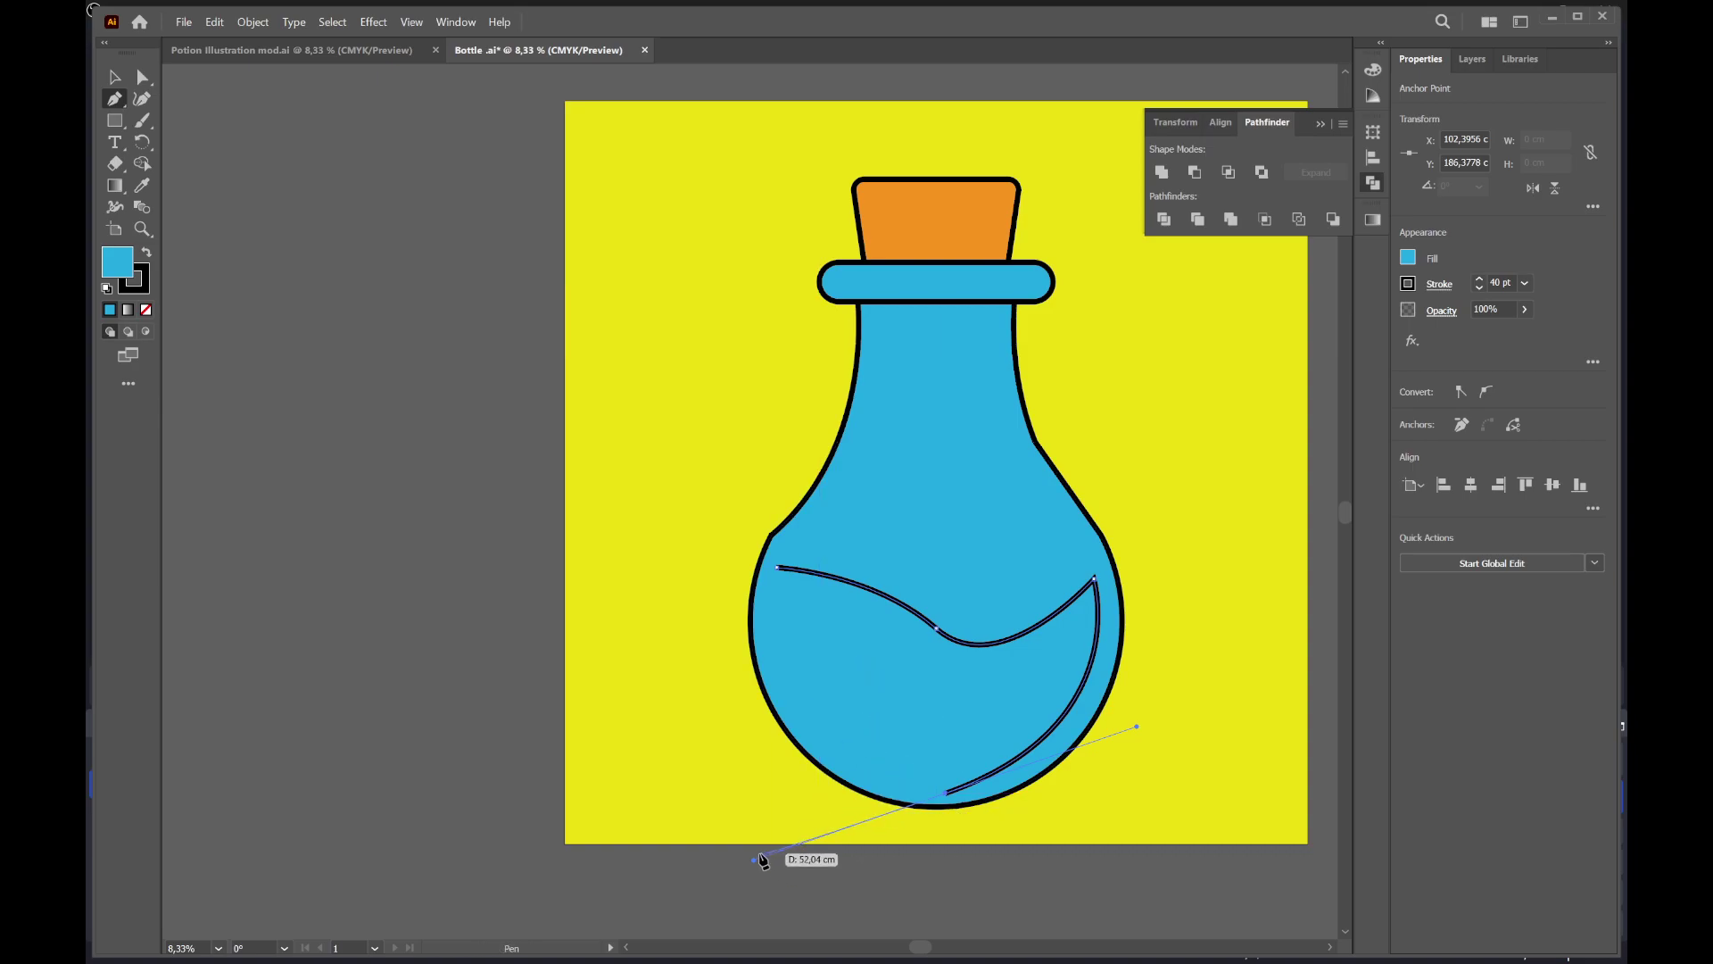
click(776, 569)
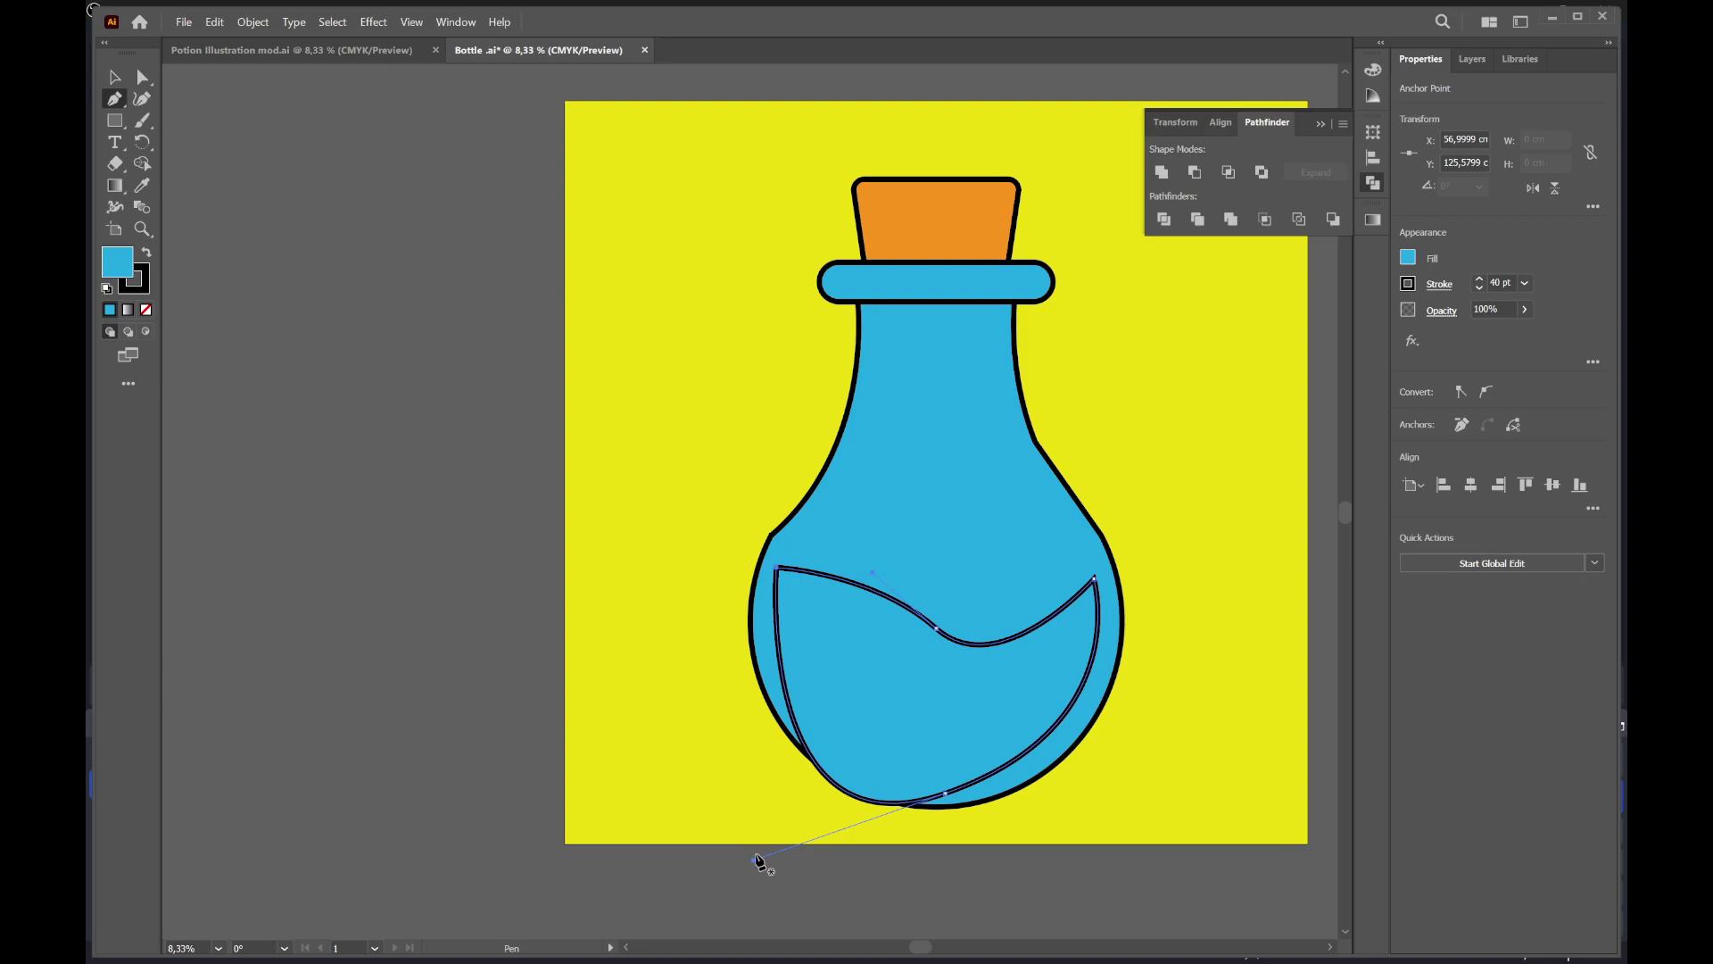
Pull in the liquid's bottom curve and bend its left side along the bottle edge
ctrl+click(892, 806)
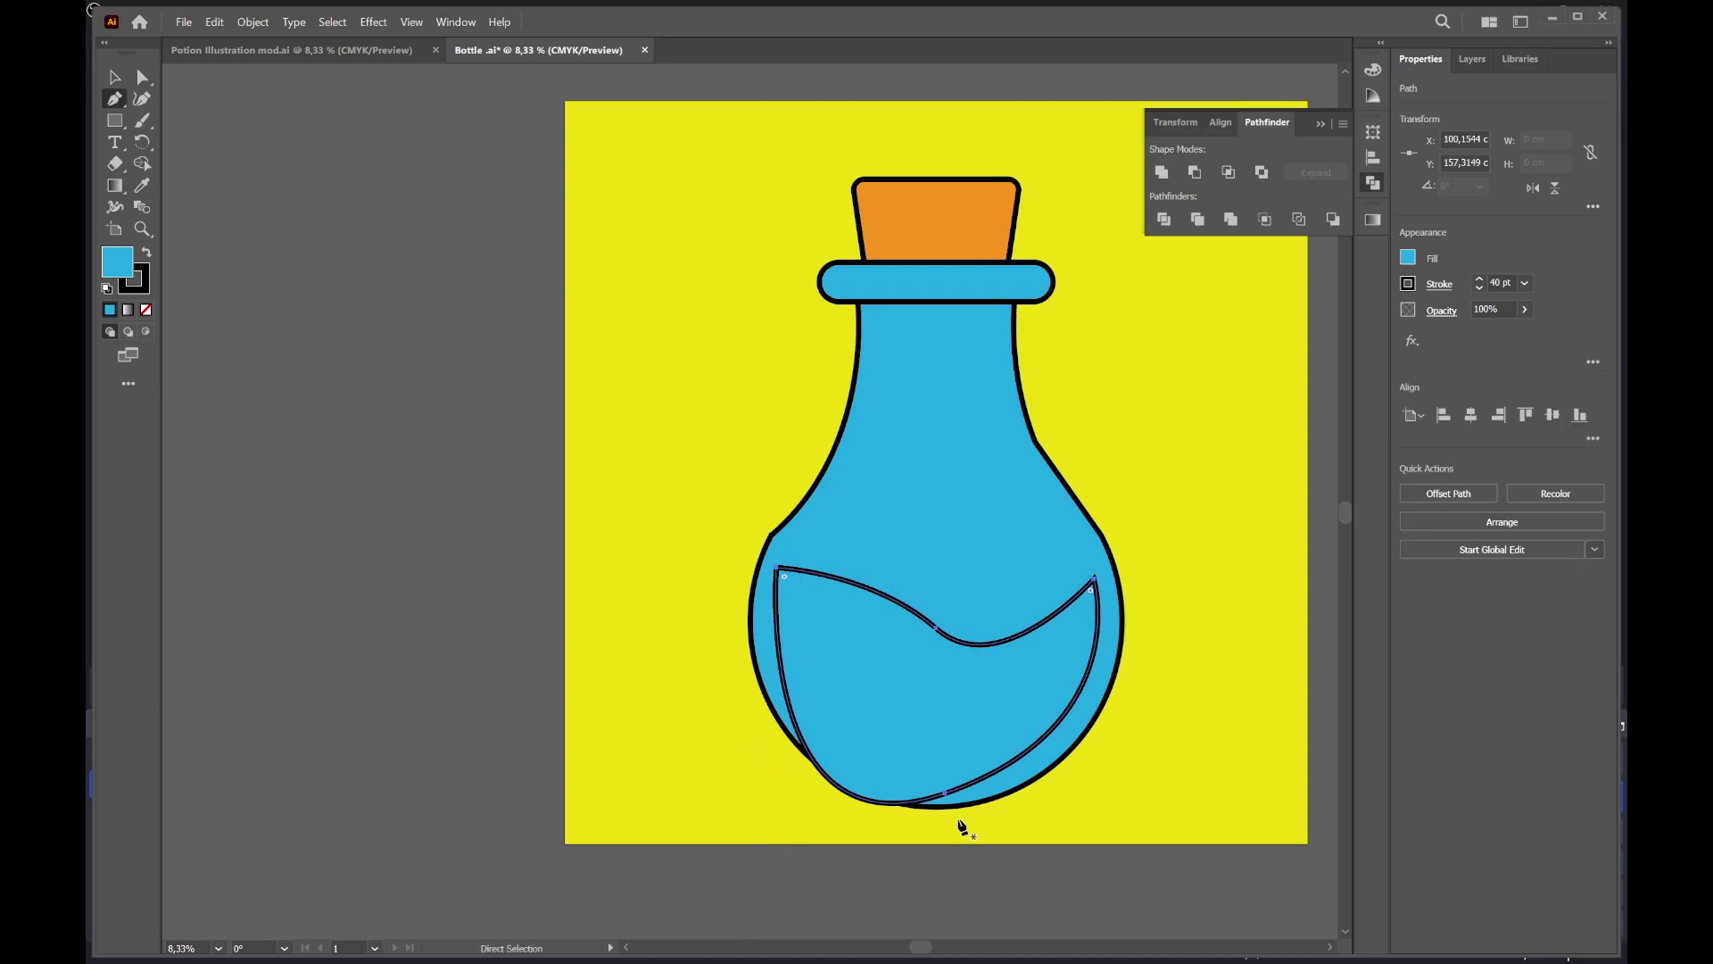
ctrl+click(945, 793)
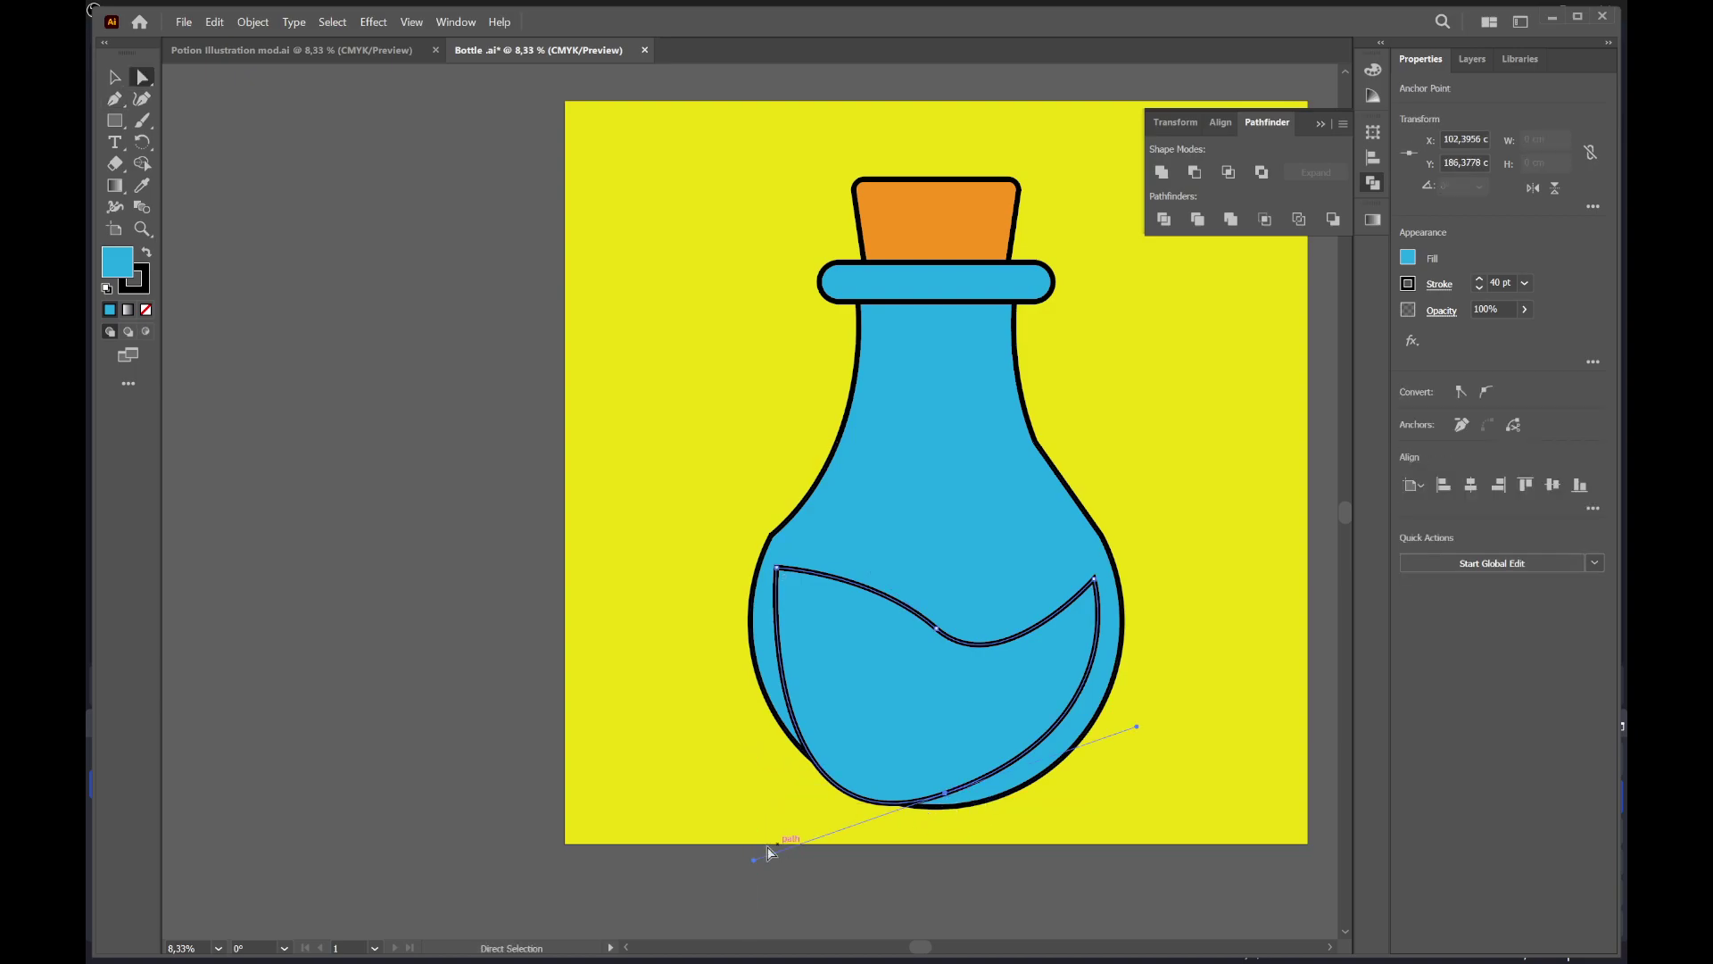
mouse_move(753, 861)
mouse_down()
mouse_move(757, 812)
mouse_move(779, 807)
mouse_up()
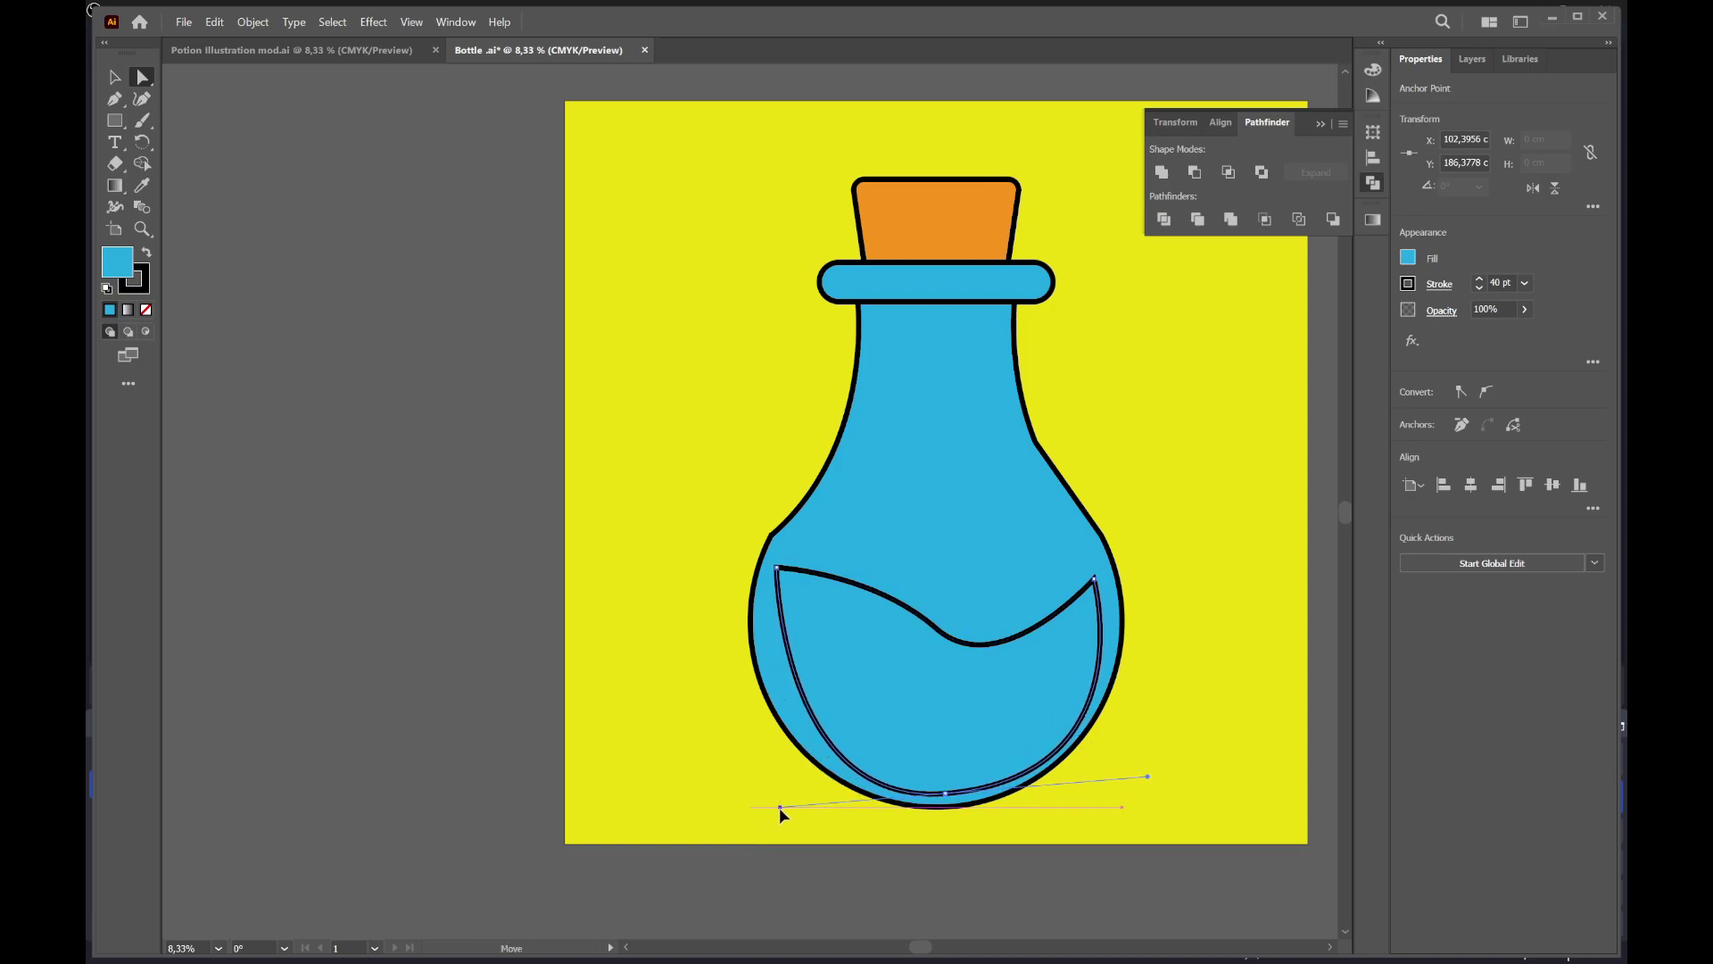
click(778, 567)
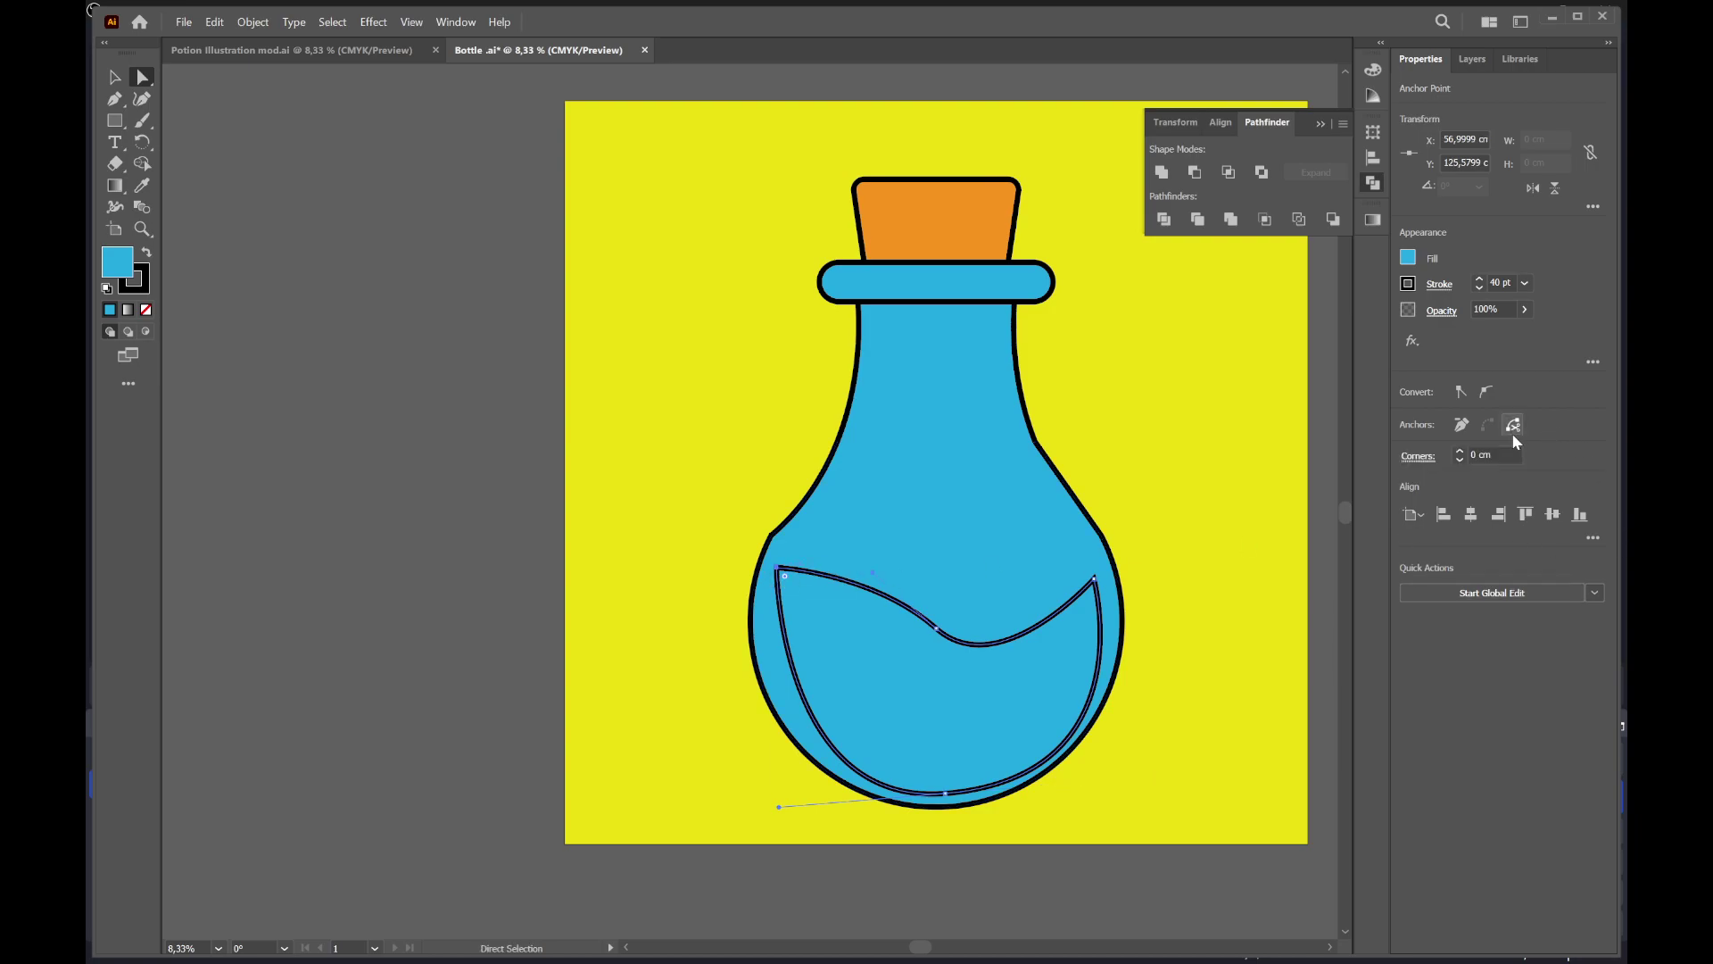
click(1485, 394)
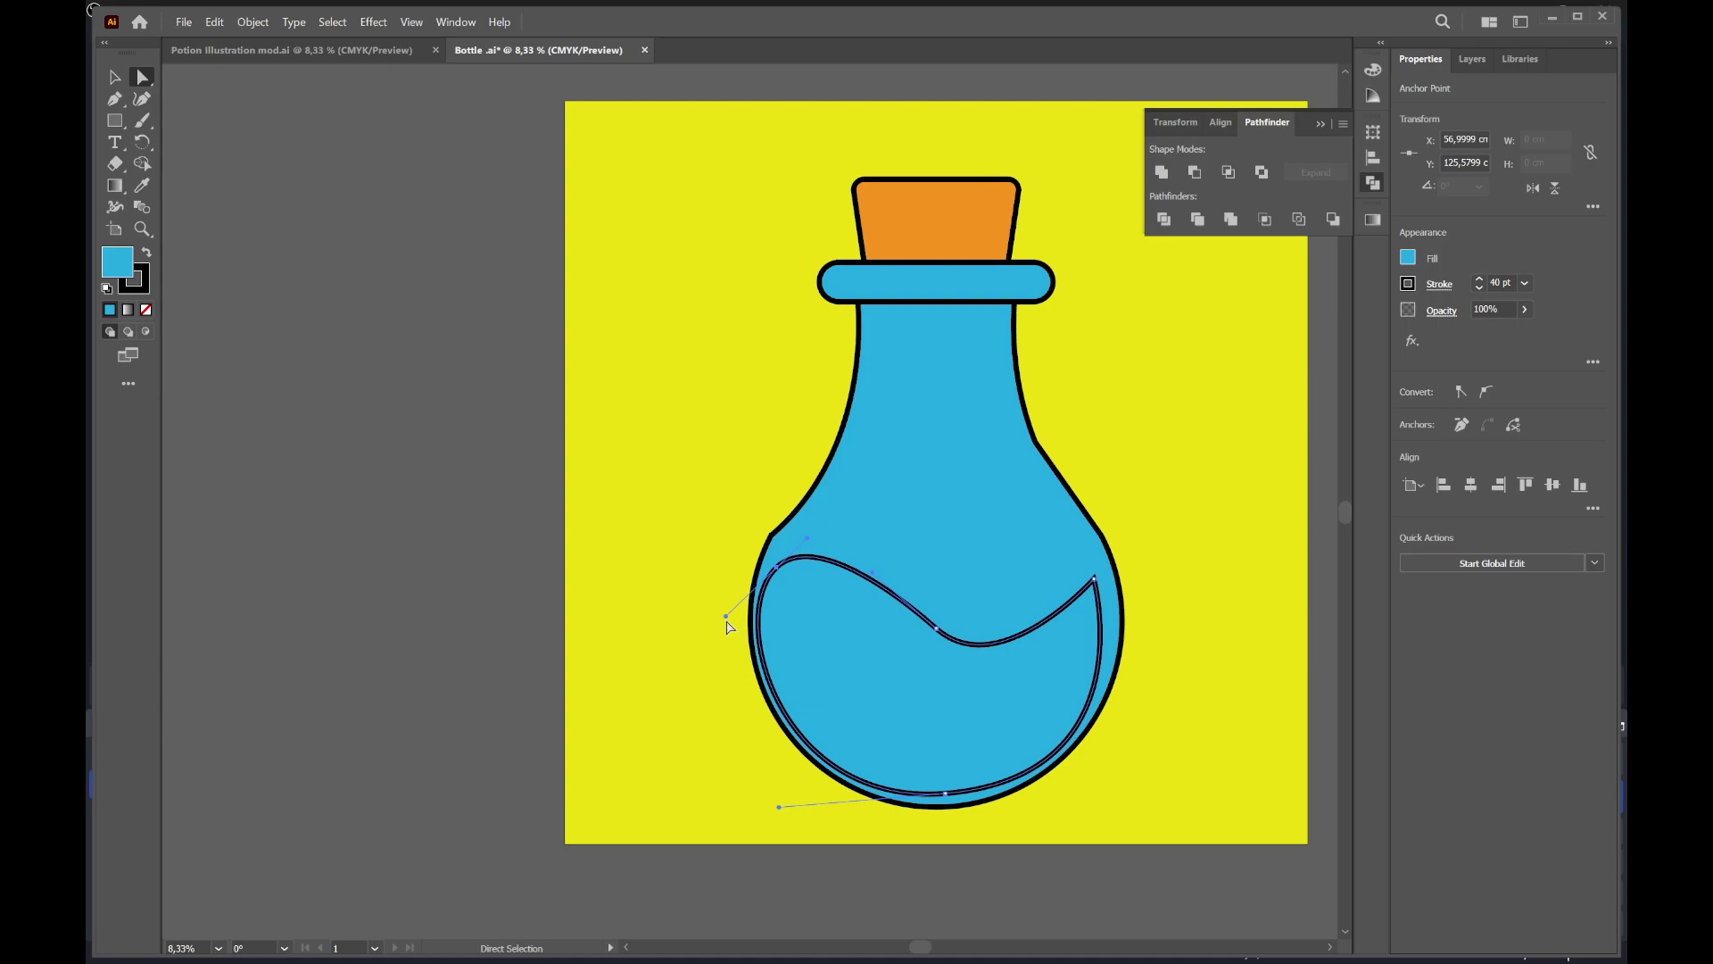
drag(727, 616, 754, 618)
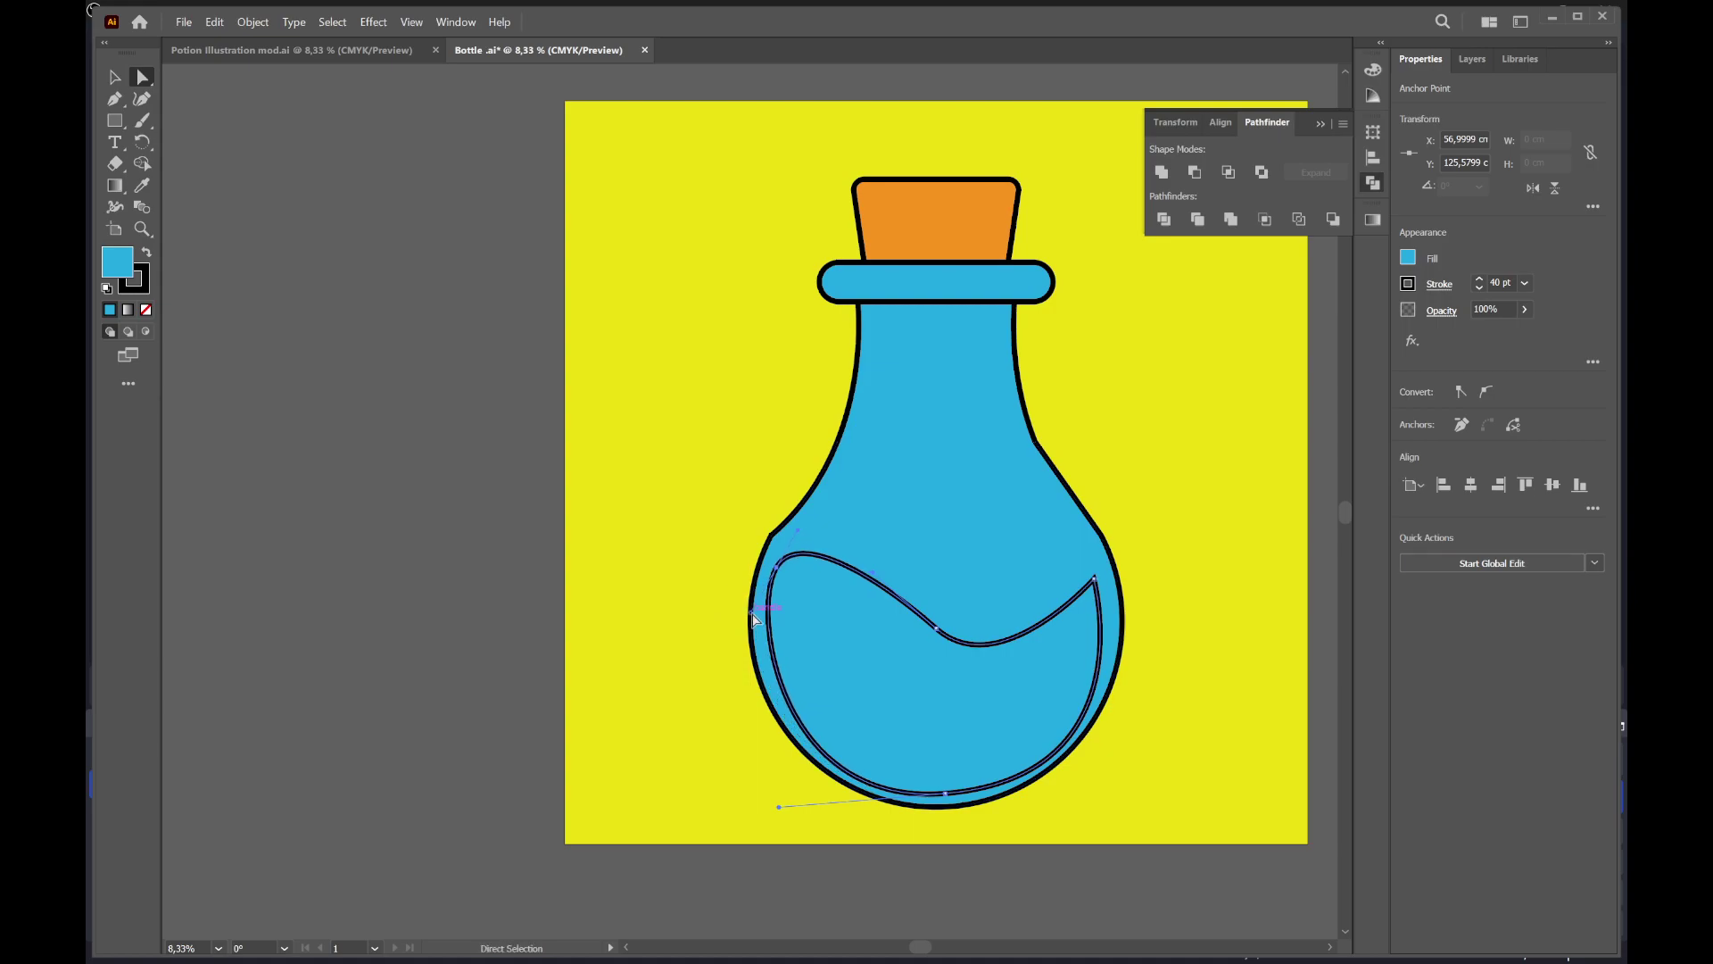
click(1465, 390)
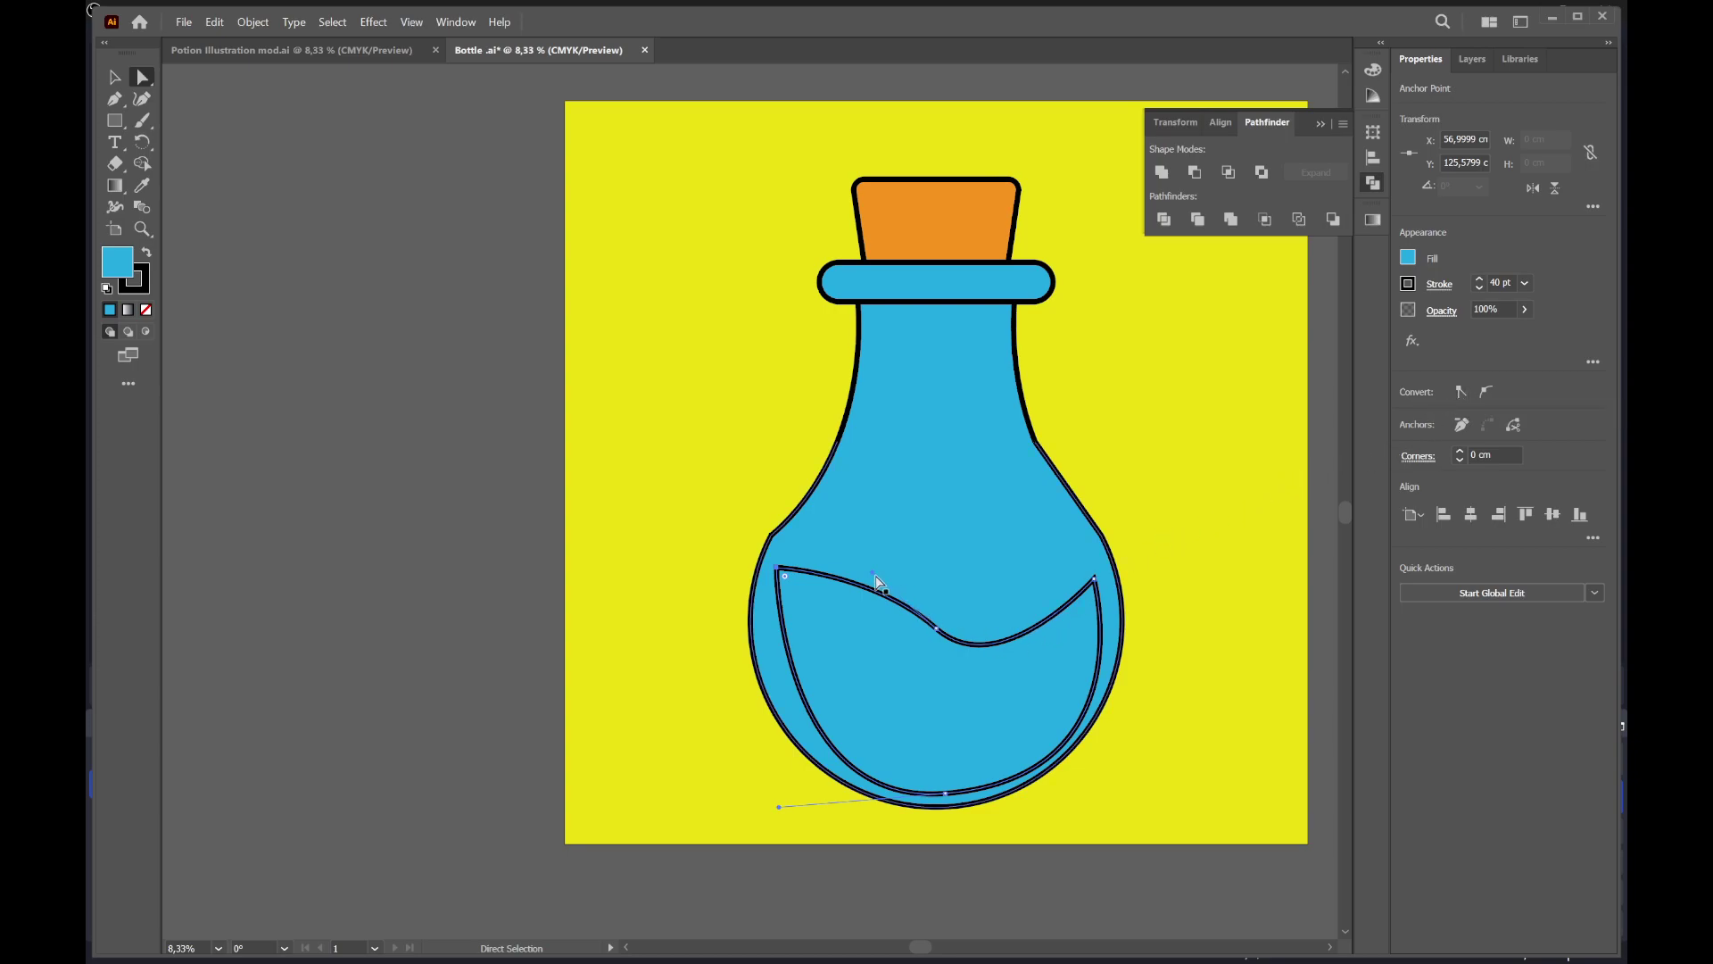
drag(876, 582, 855, 569)
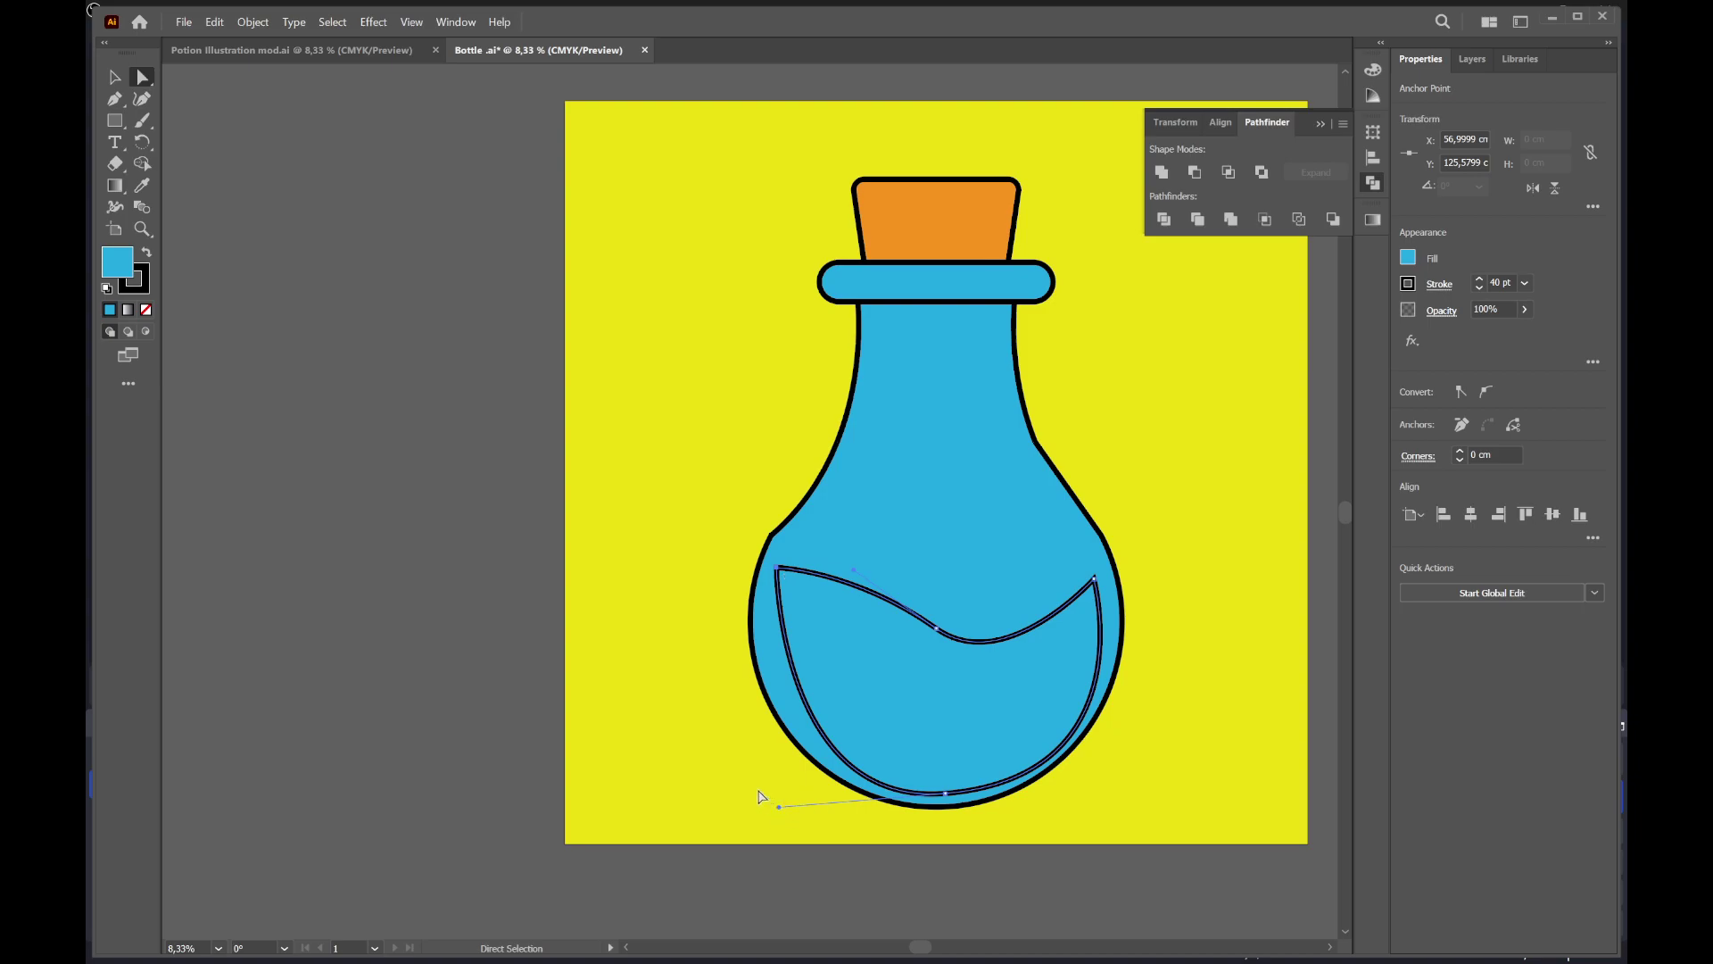
Round both sides of the liquid's bottom to hug the bulb, then check the reference document
drag(759, 797, 914, 818)
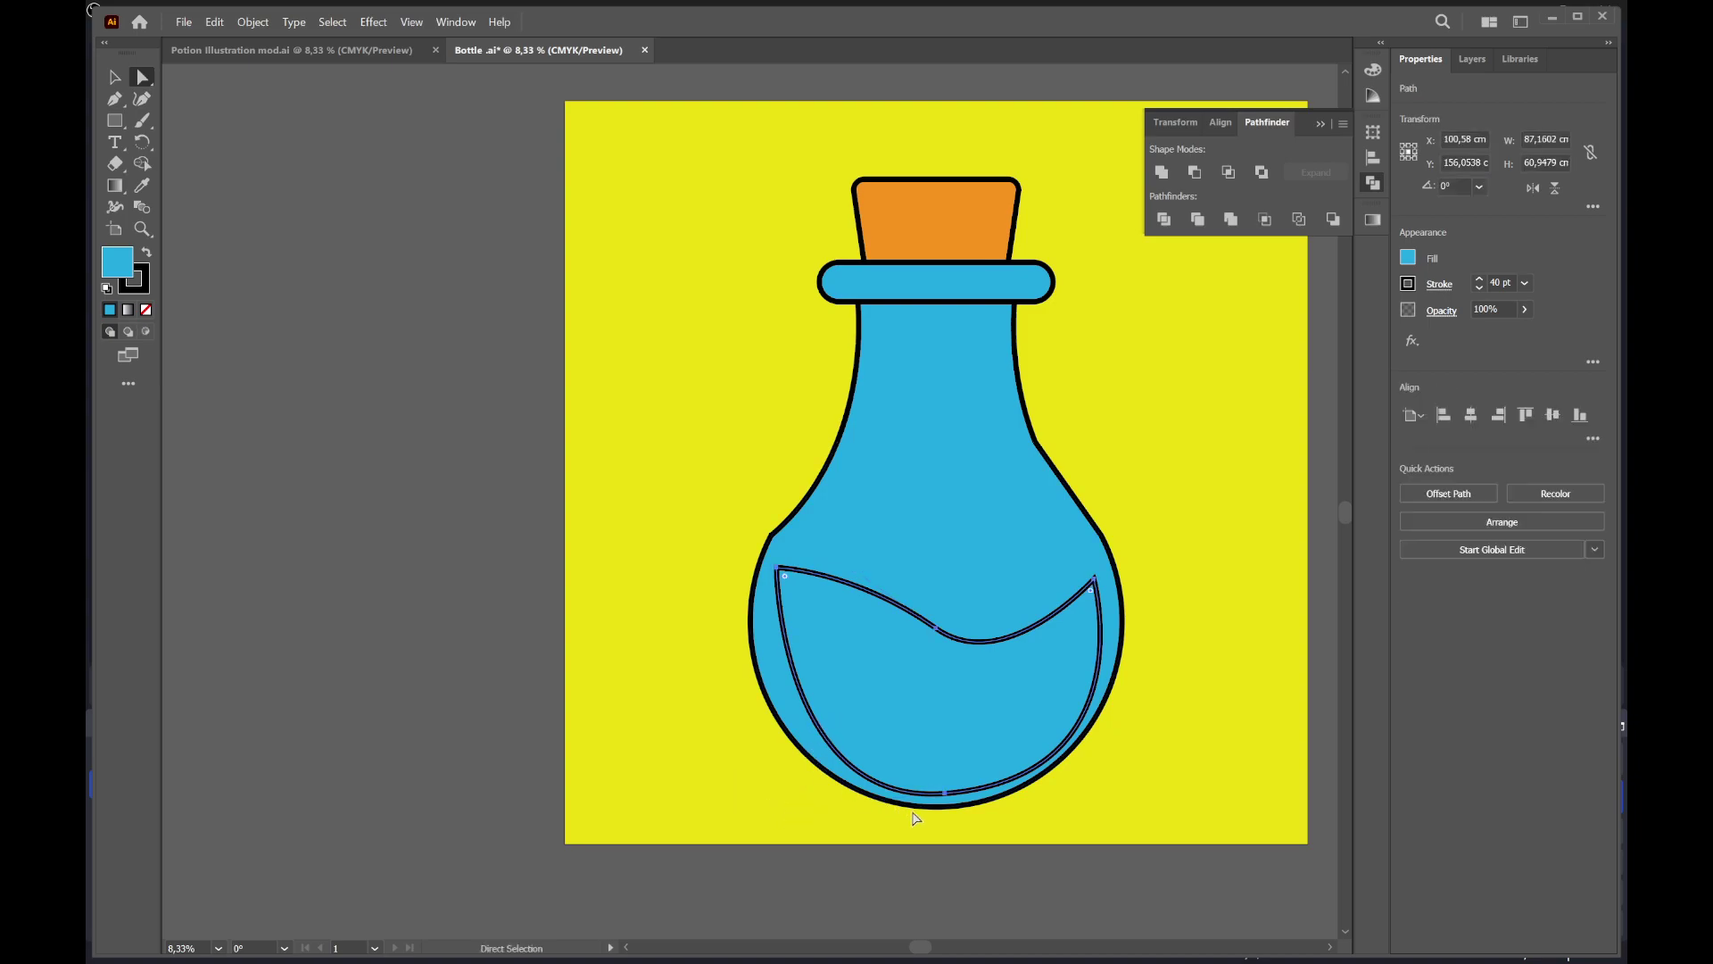
click(944, 793)
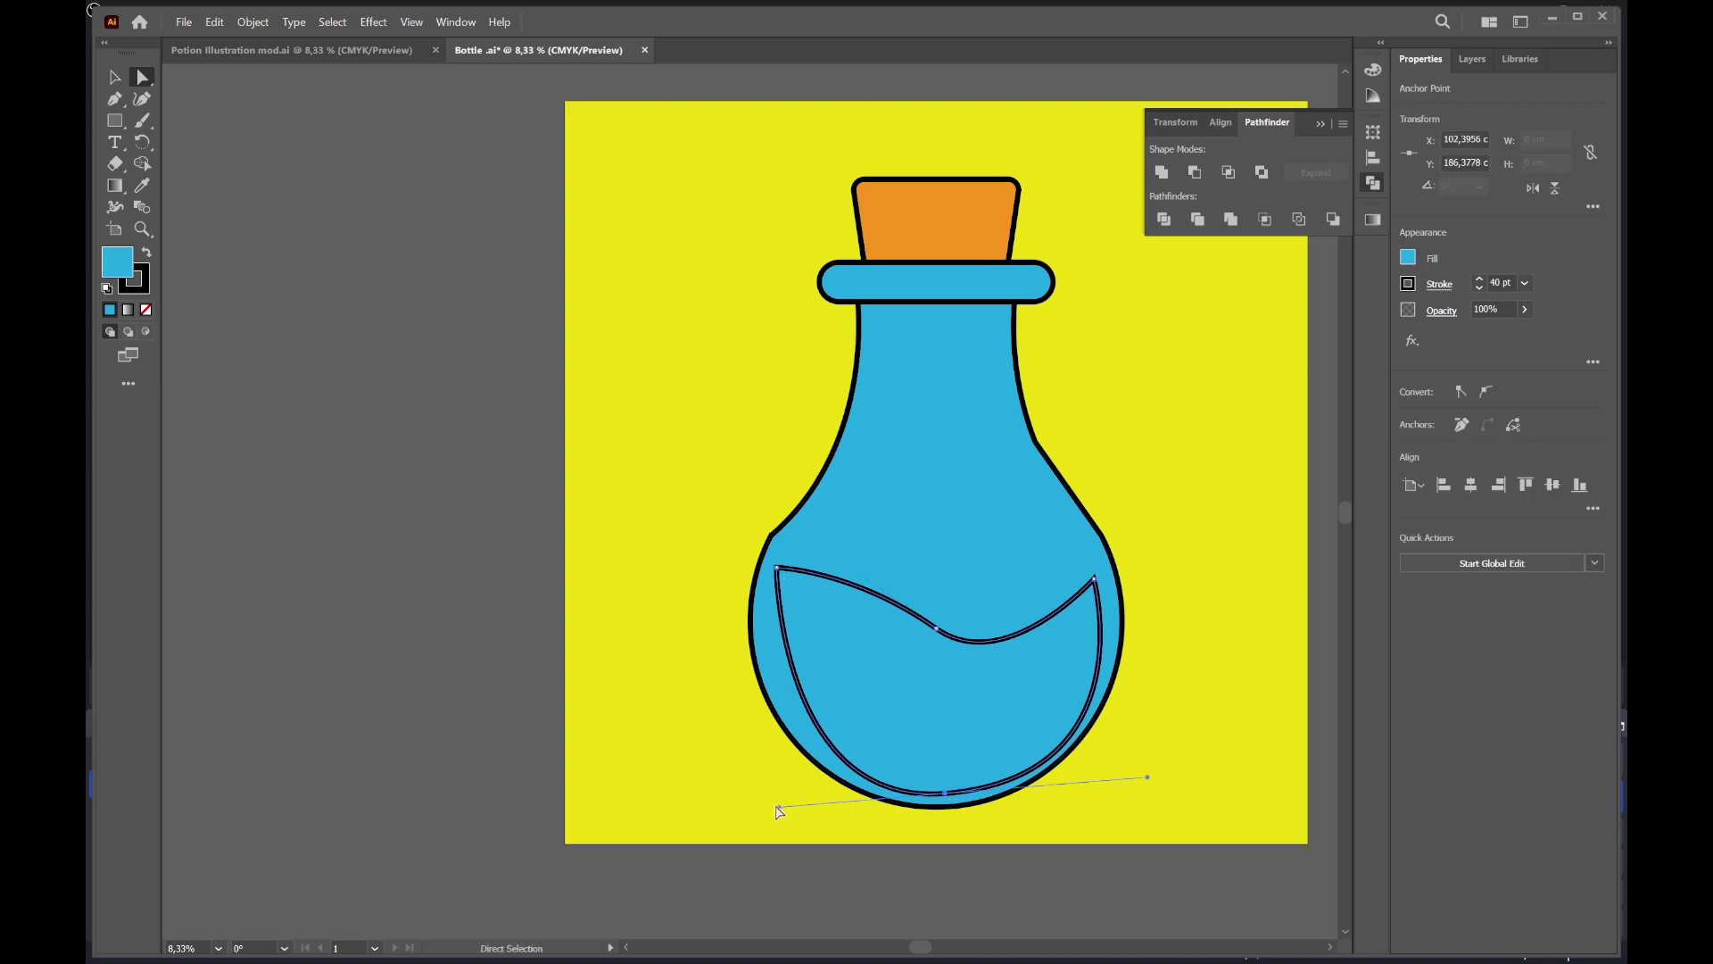
drag(779, 809, 724, 795)
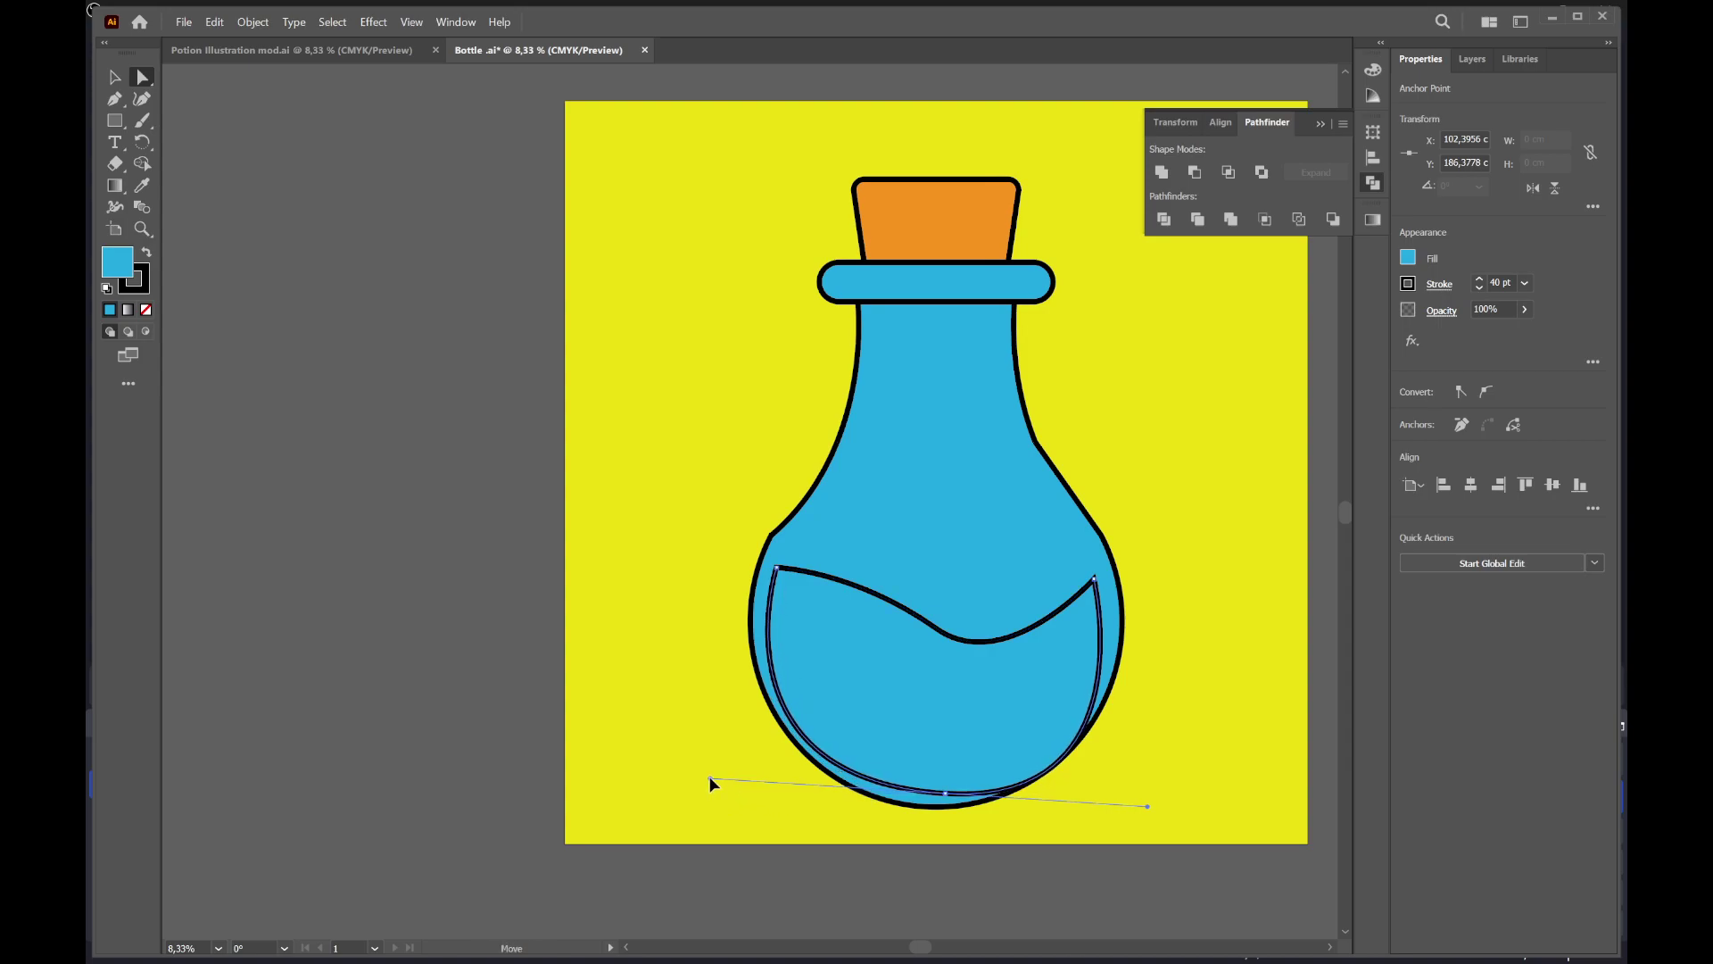
drag(723, 794, 714, 773)
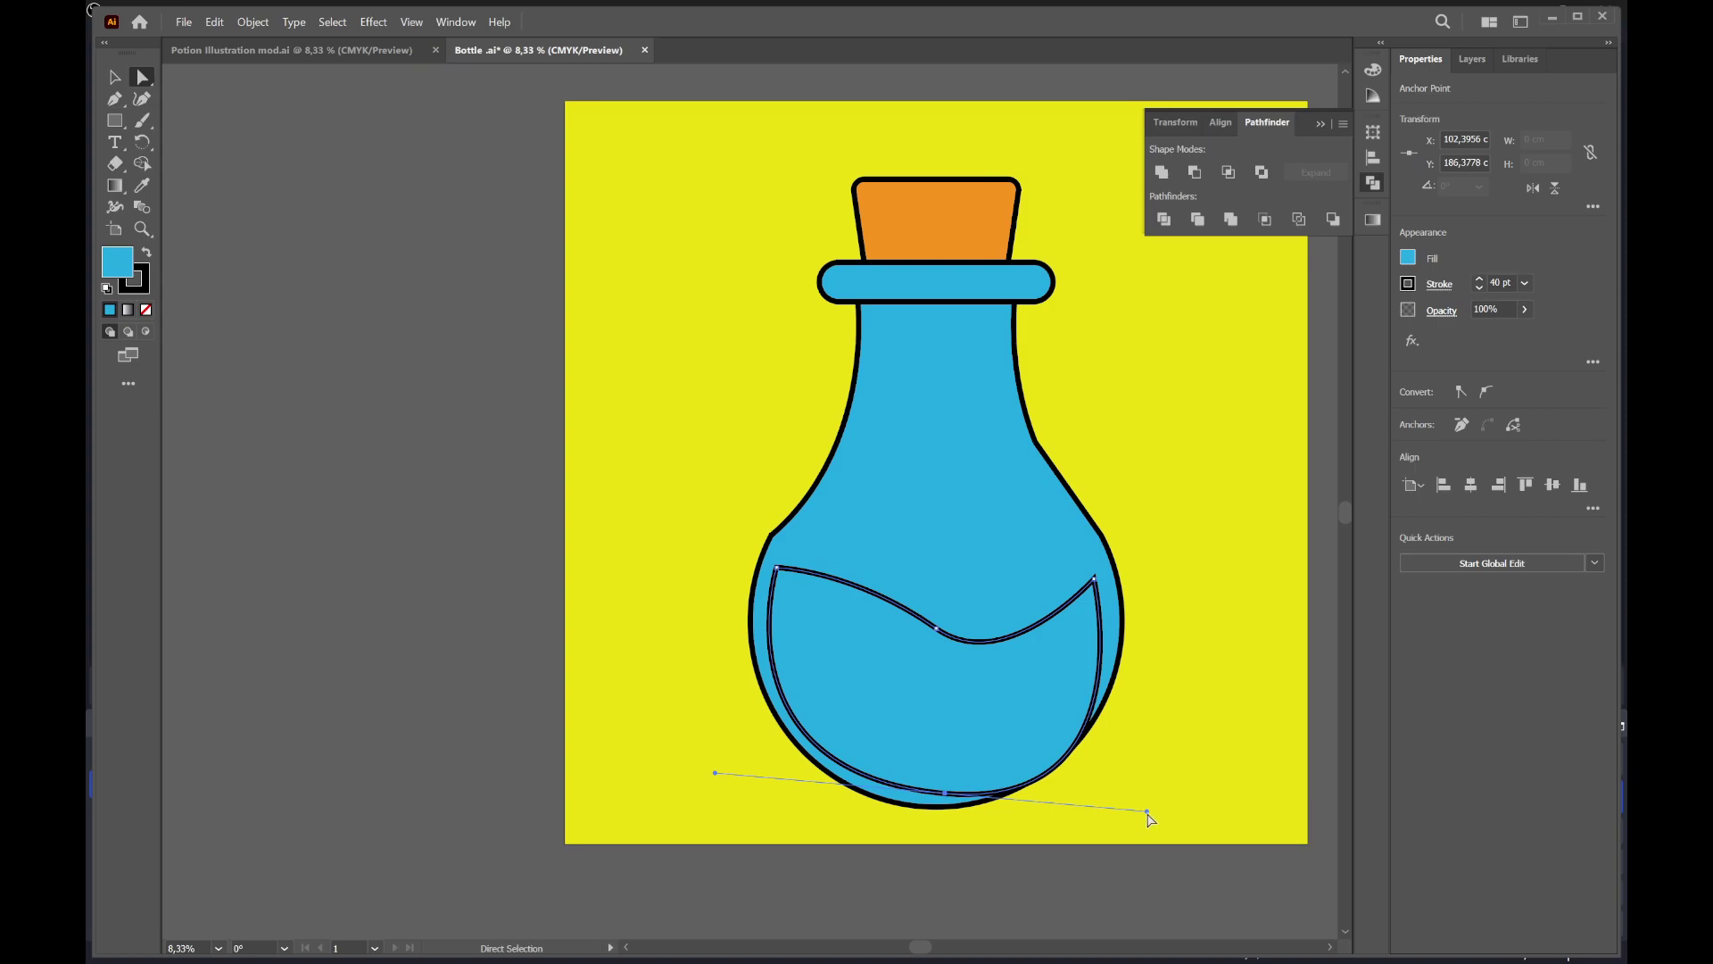
drag(1147, 812, 1113, 791)
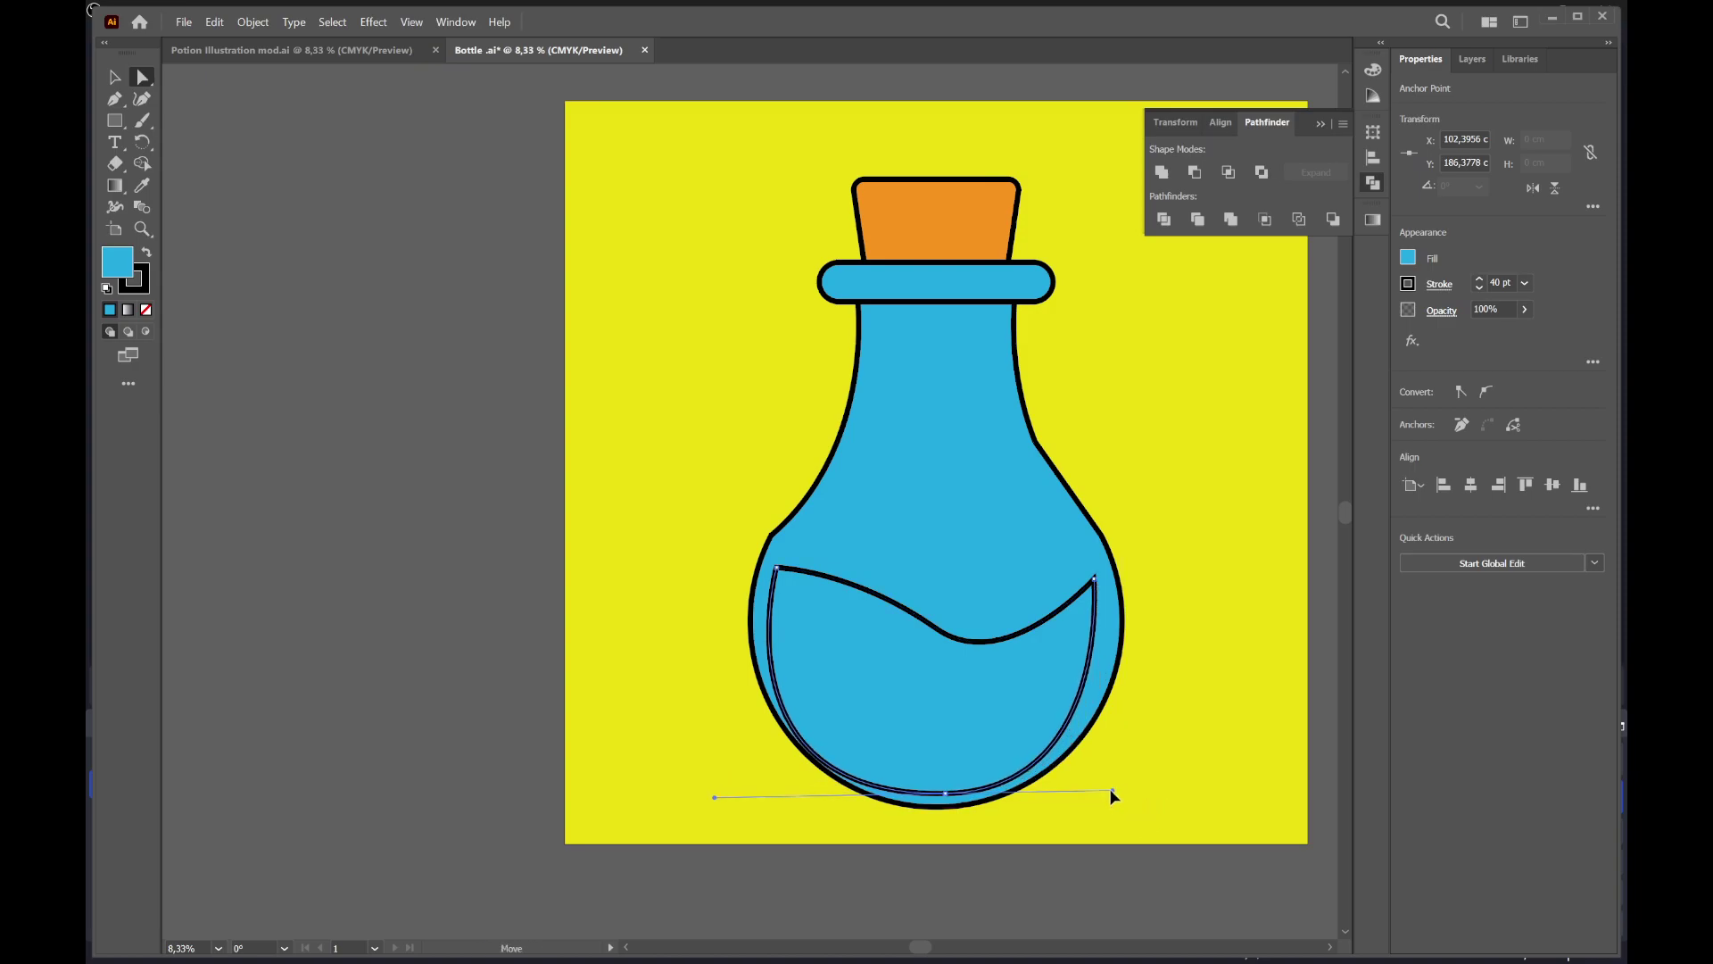
drag(1112, 791, 1107, 791)
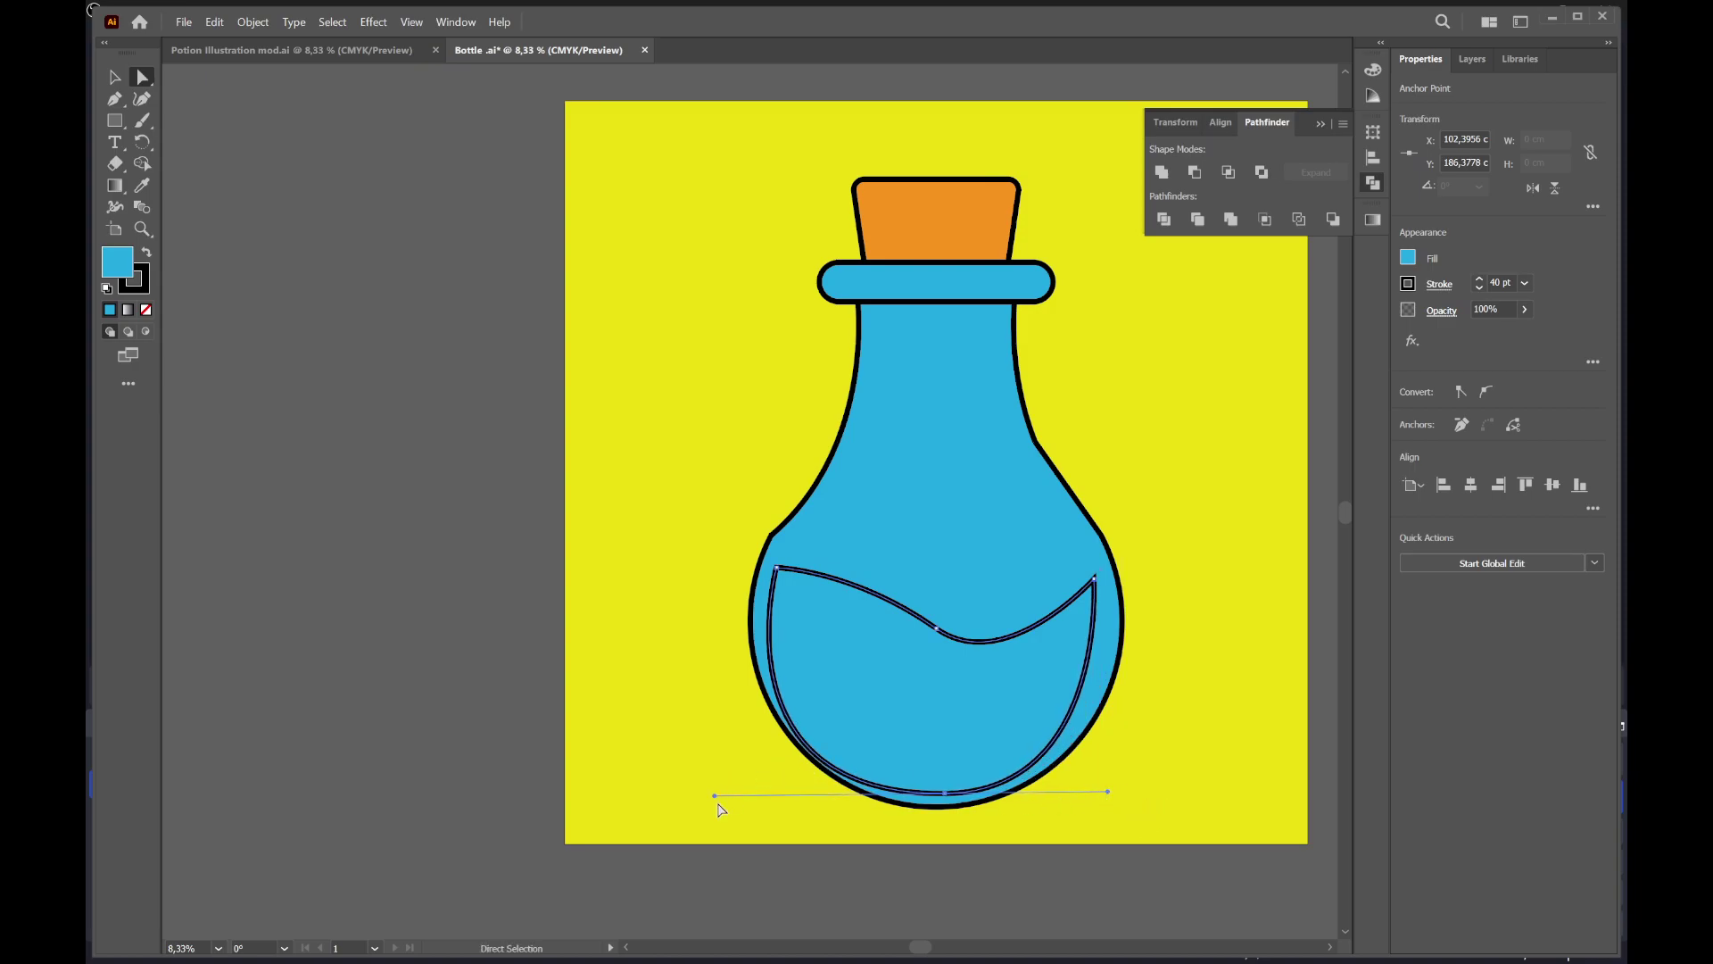
drag(714, 792, 738, 792)
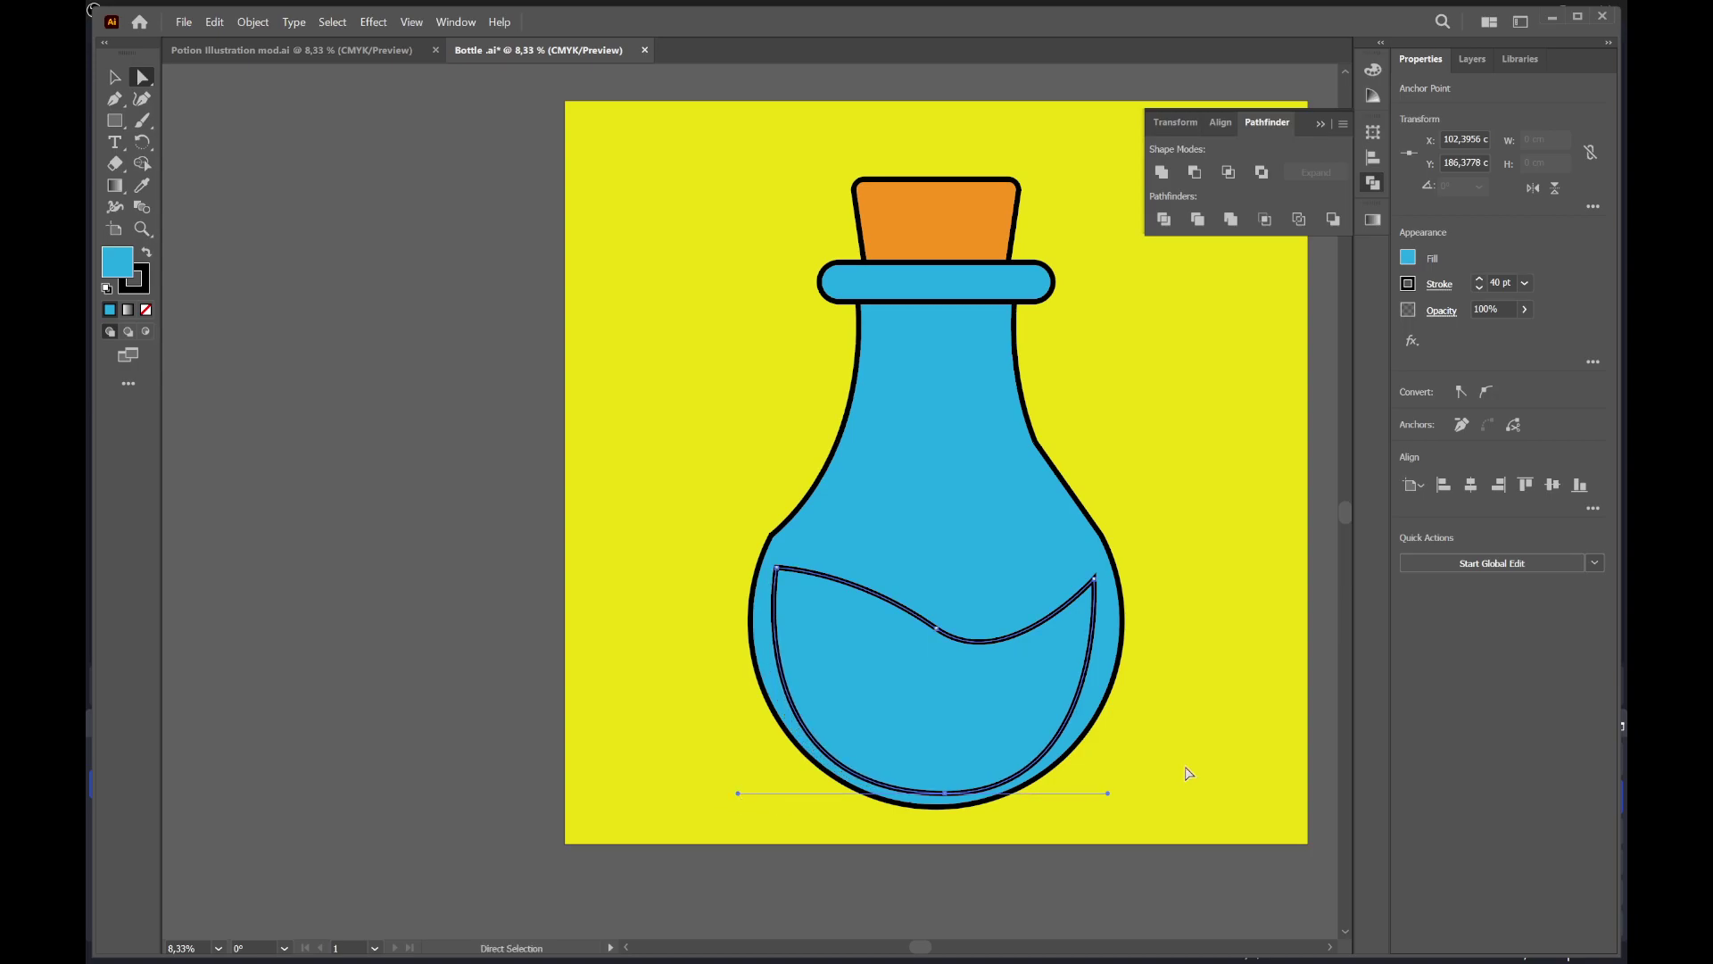
click(1226, 718)
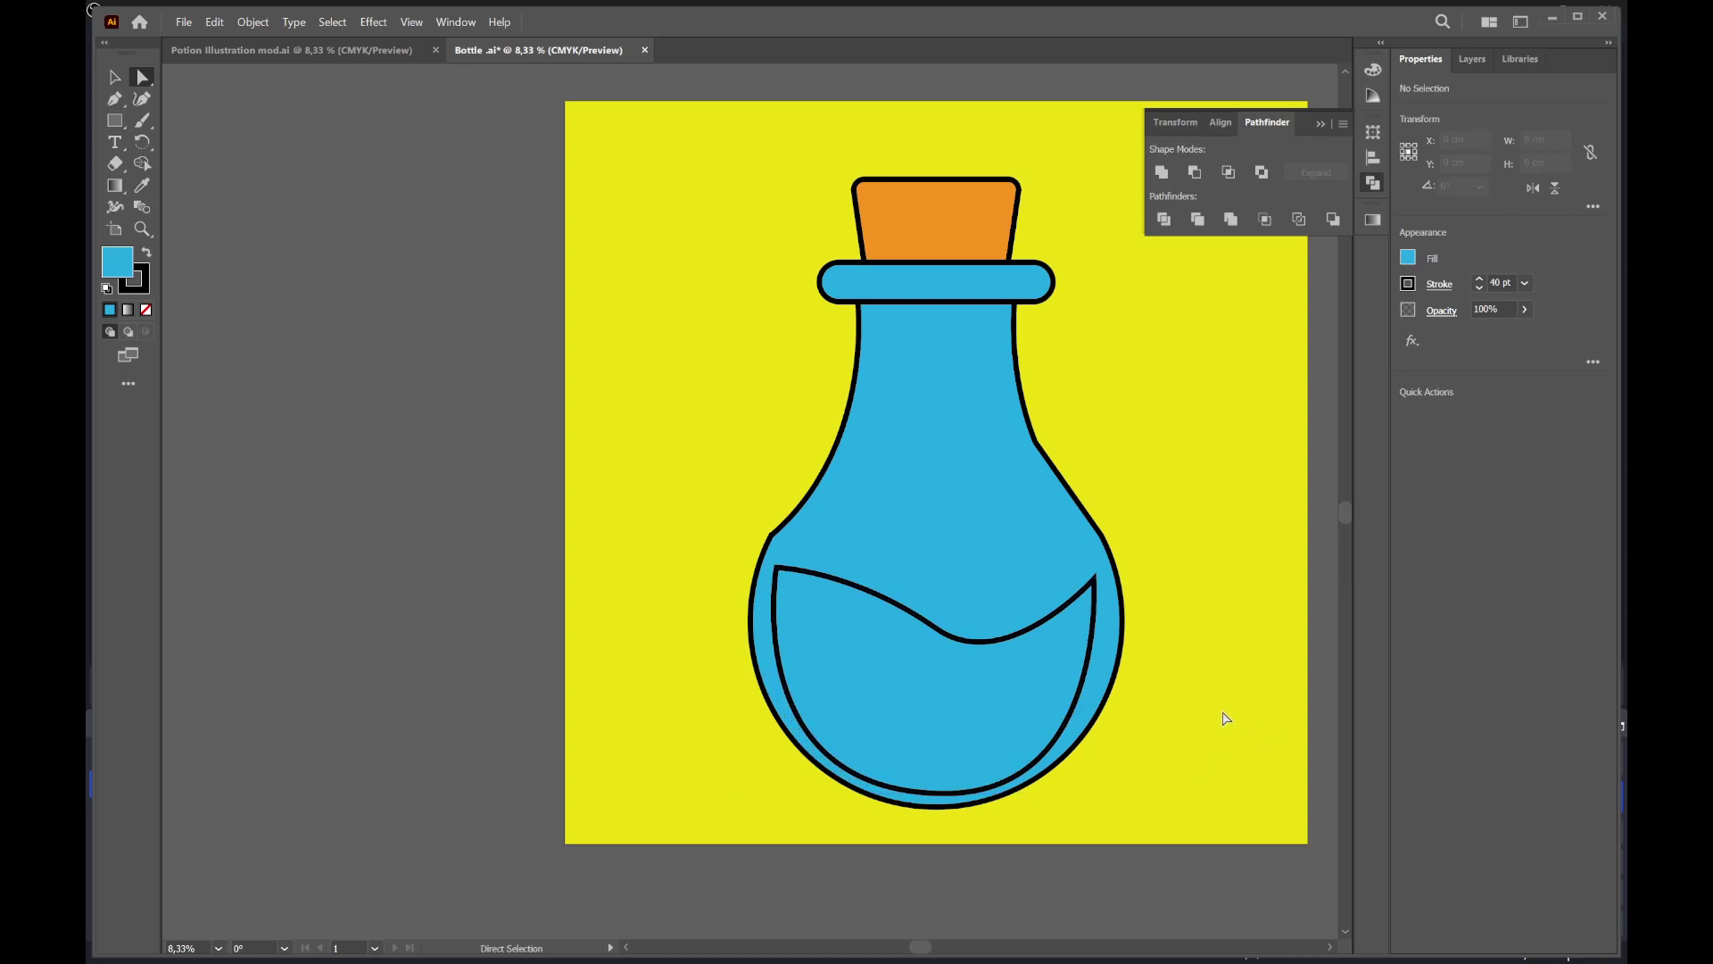
click(295, 50)
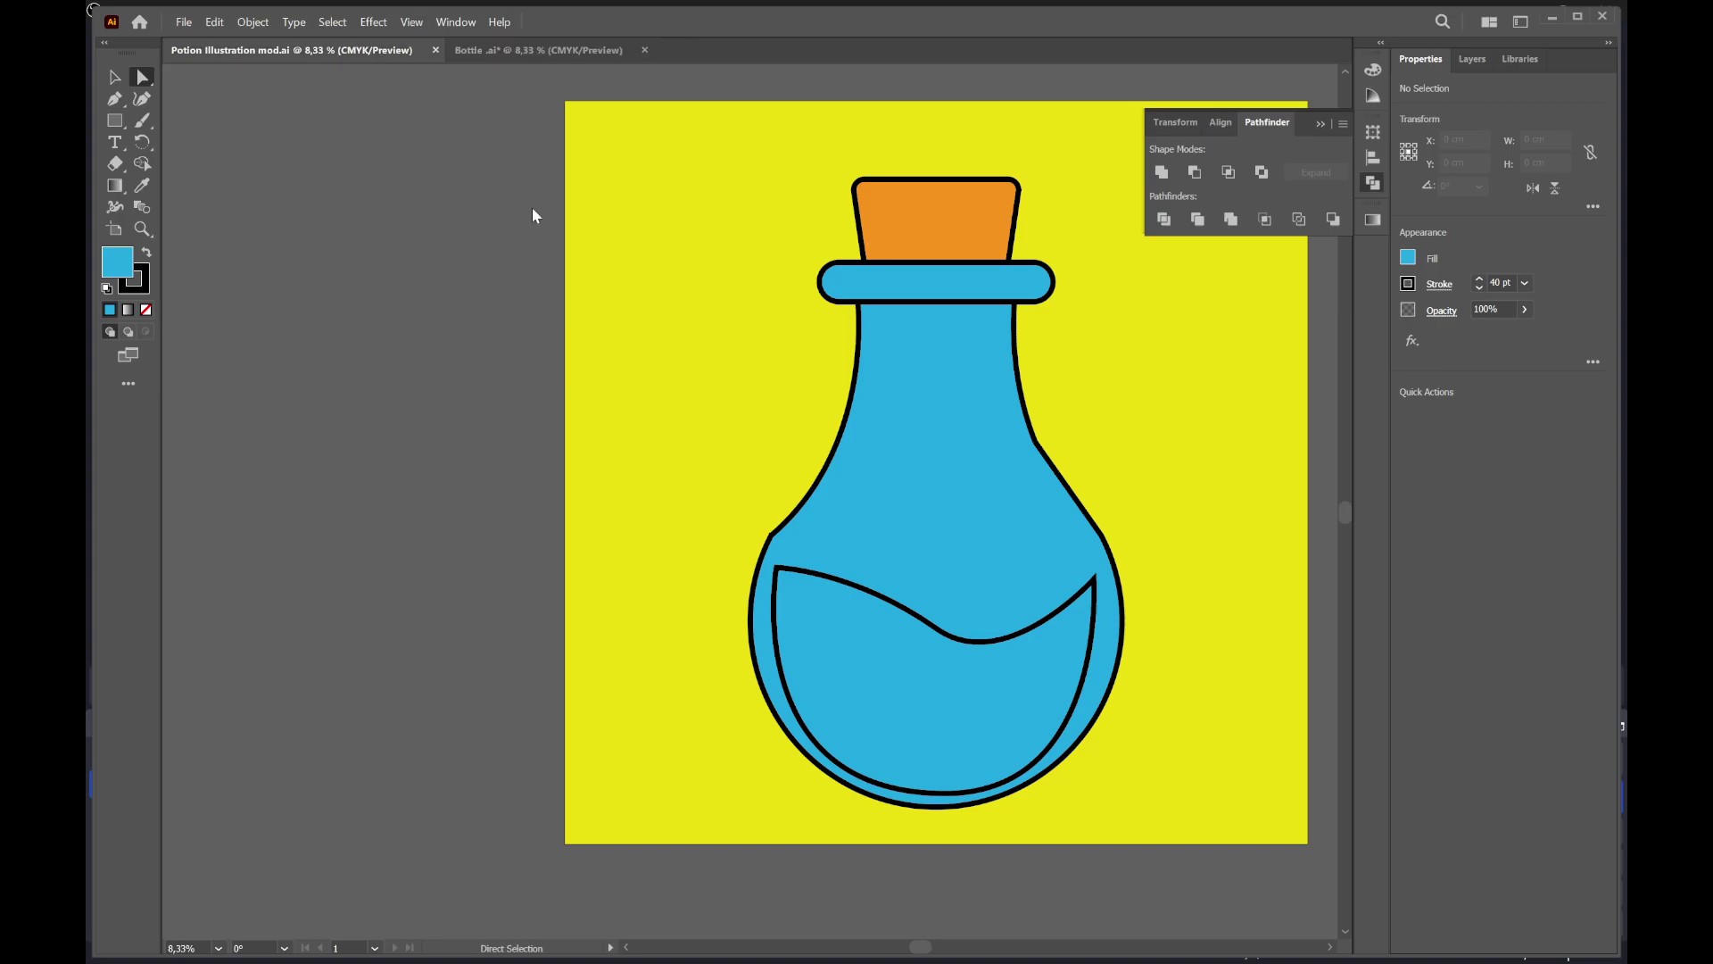
click(538, 50)
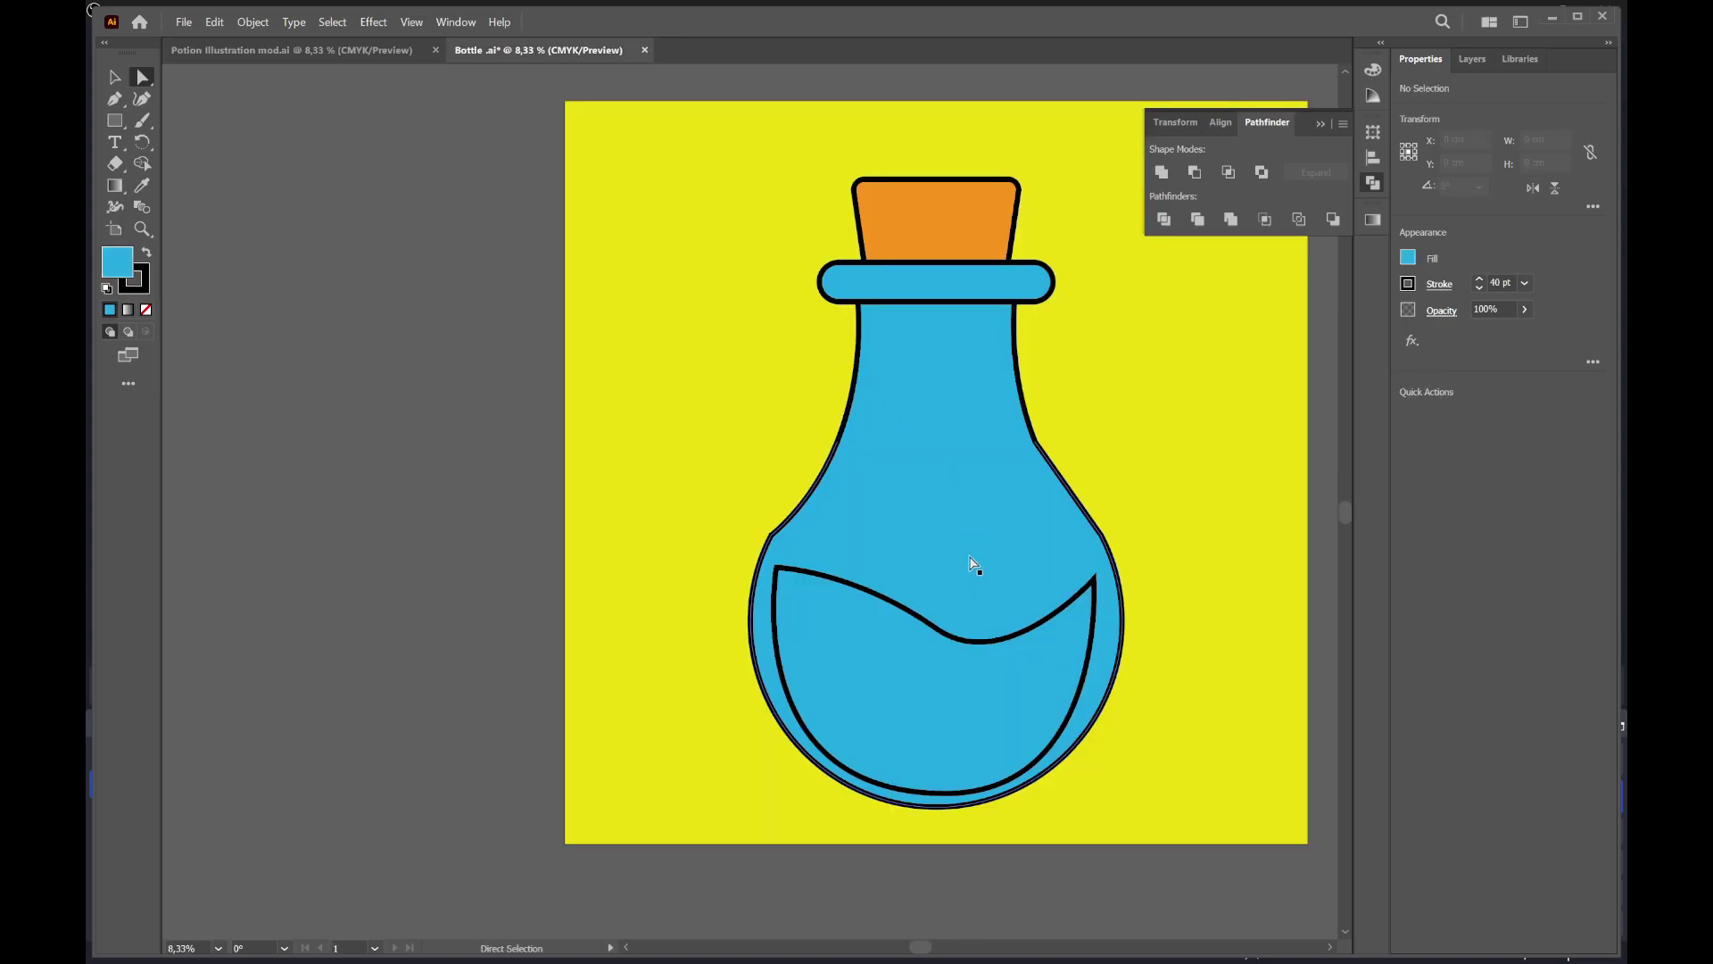
Draw a closed wave-crest shape along the right part of the liquid surface
key(p)
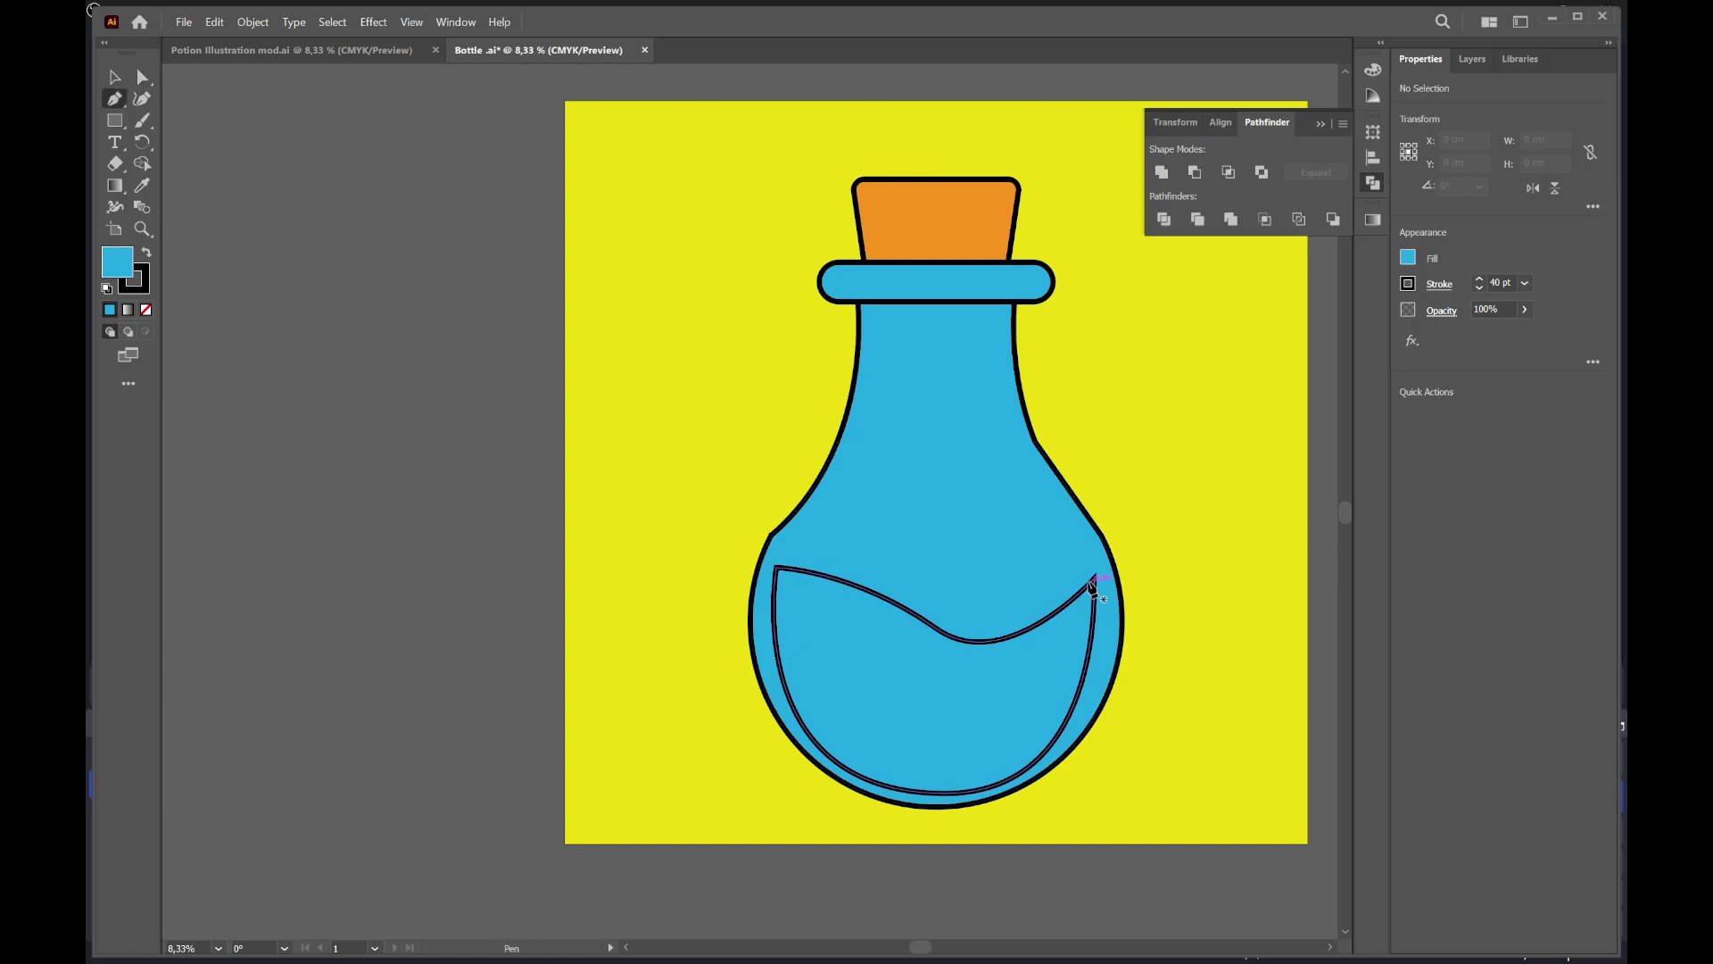
click(1091, 582)
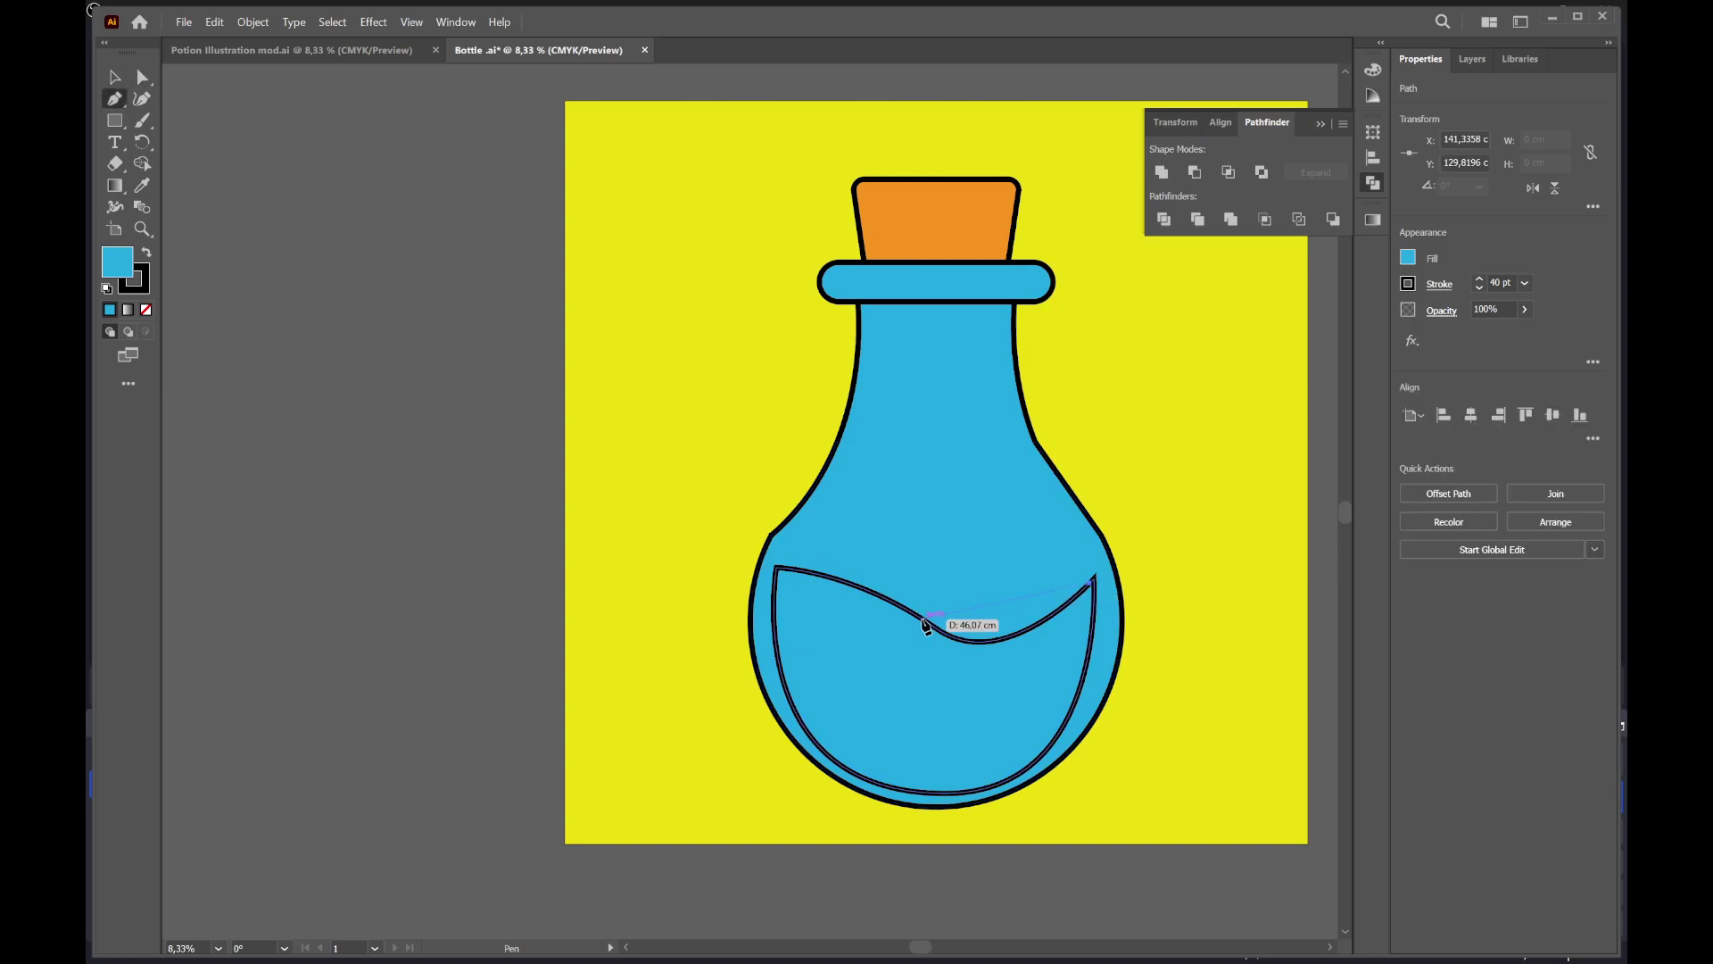
drag(923, 618, 833, 704)
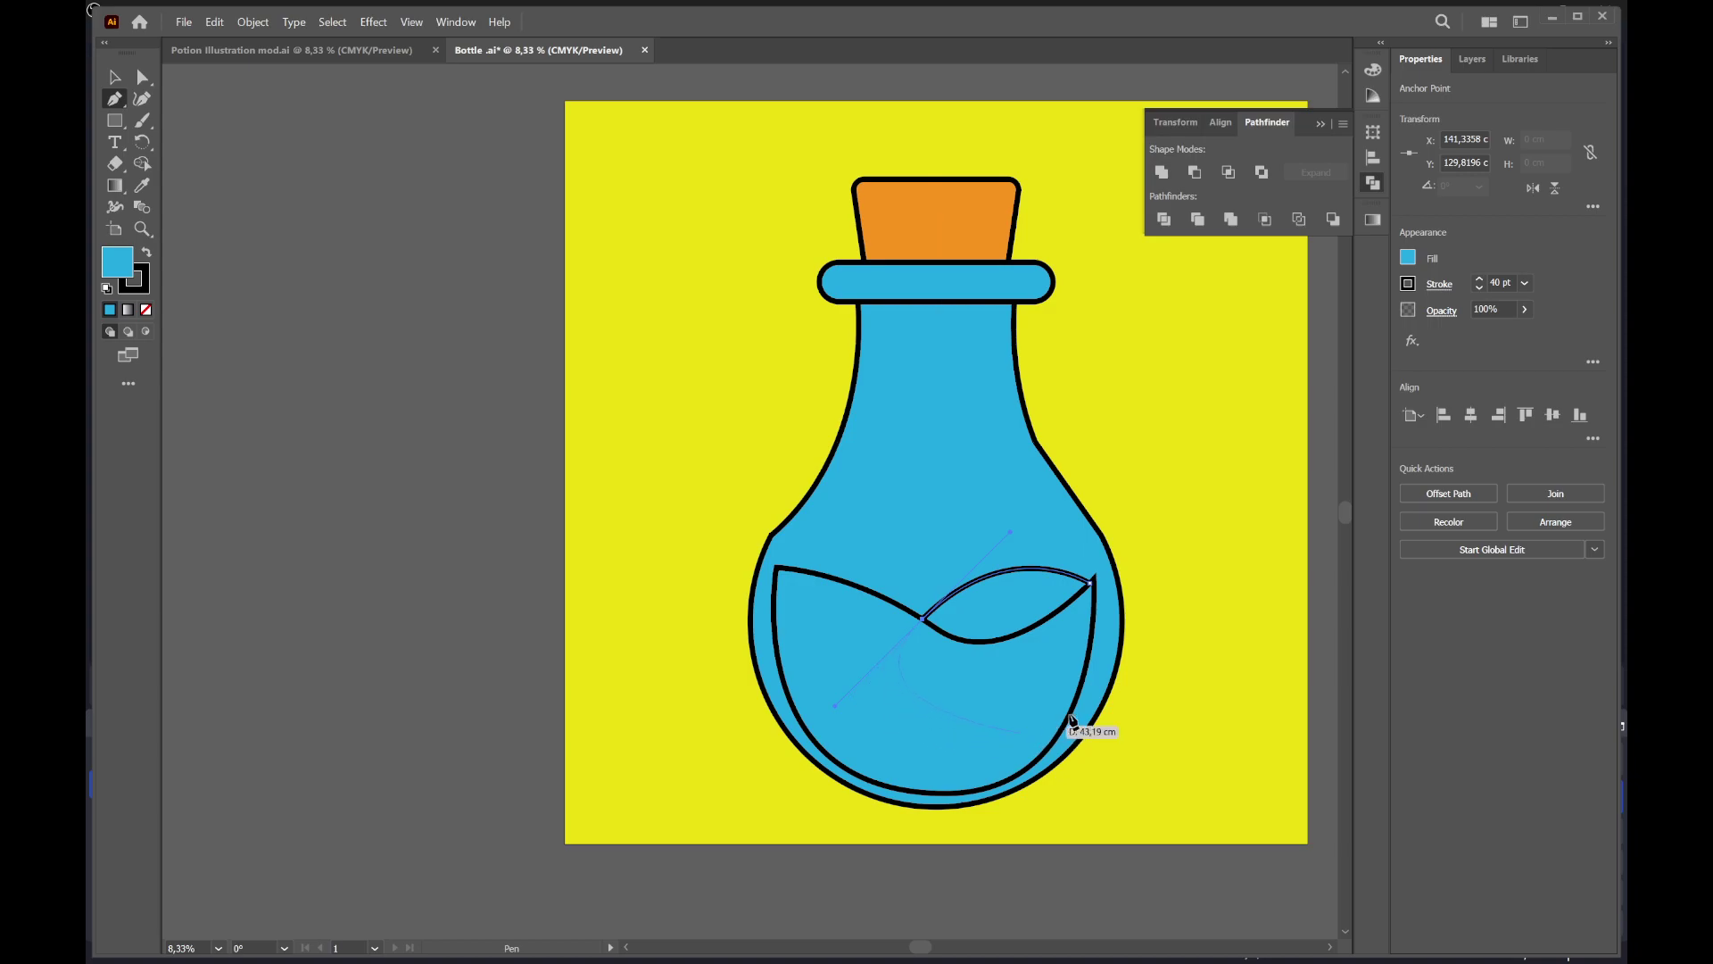
drag(1091, 583, 1100, 589)
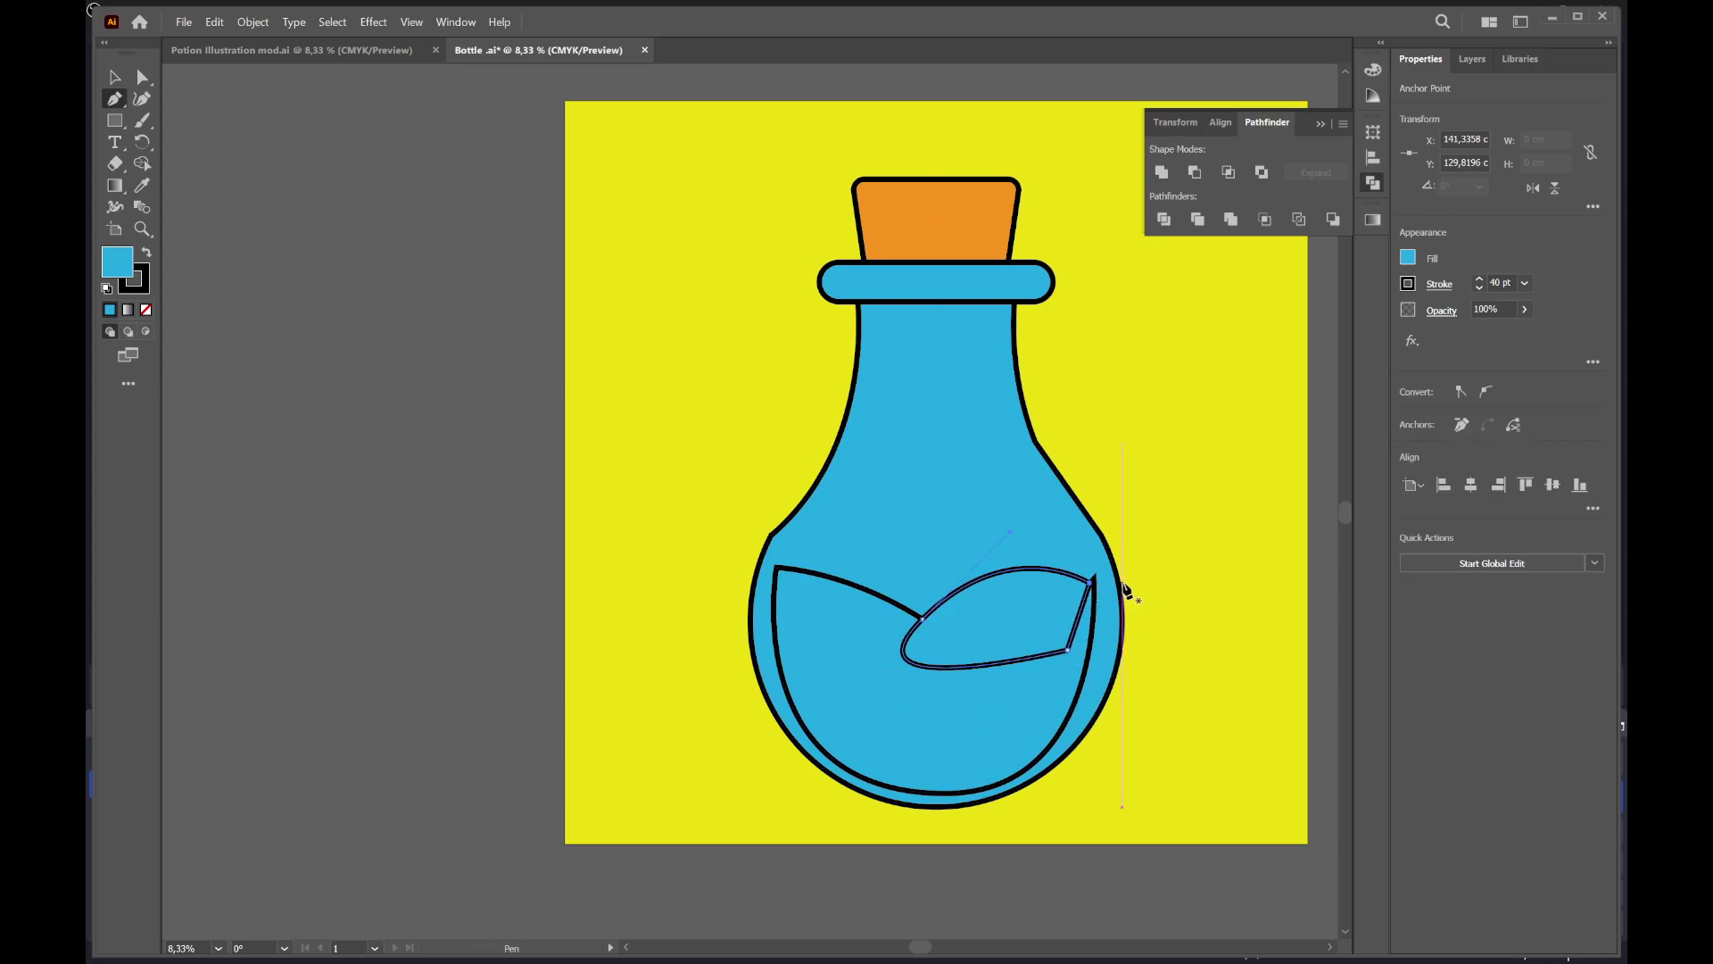
key(ctrl+z)
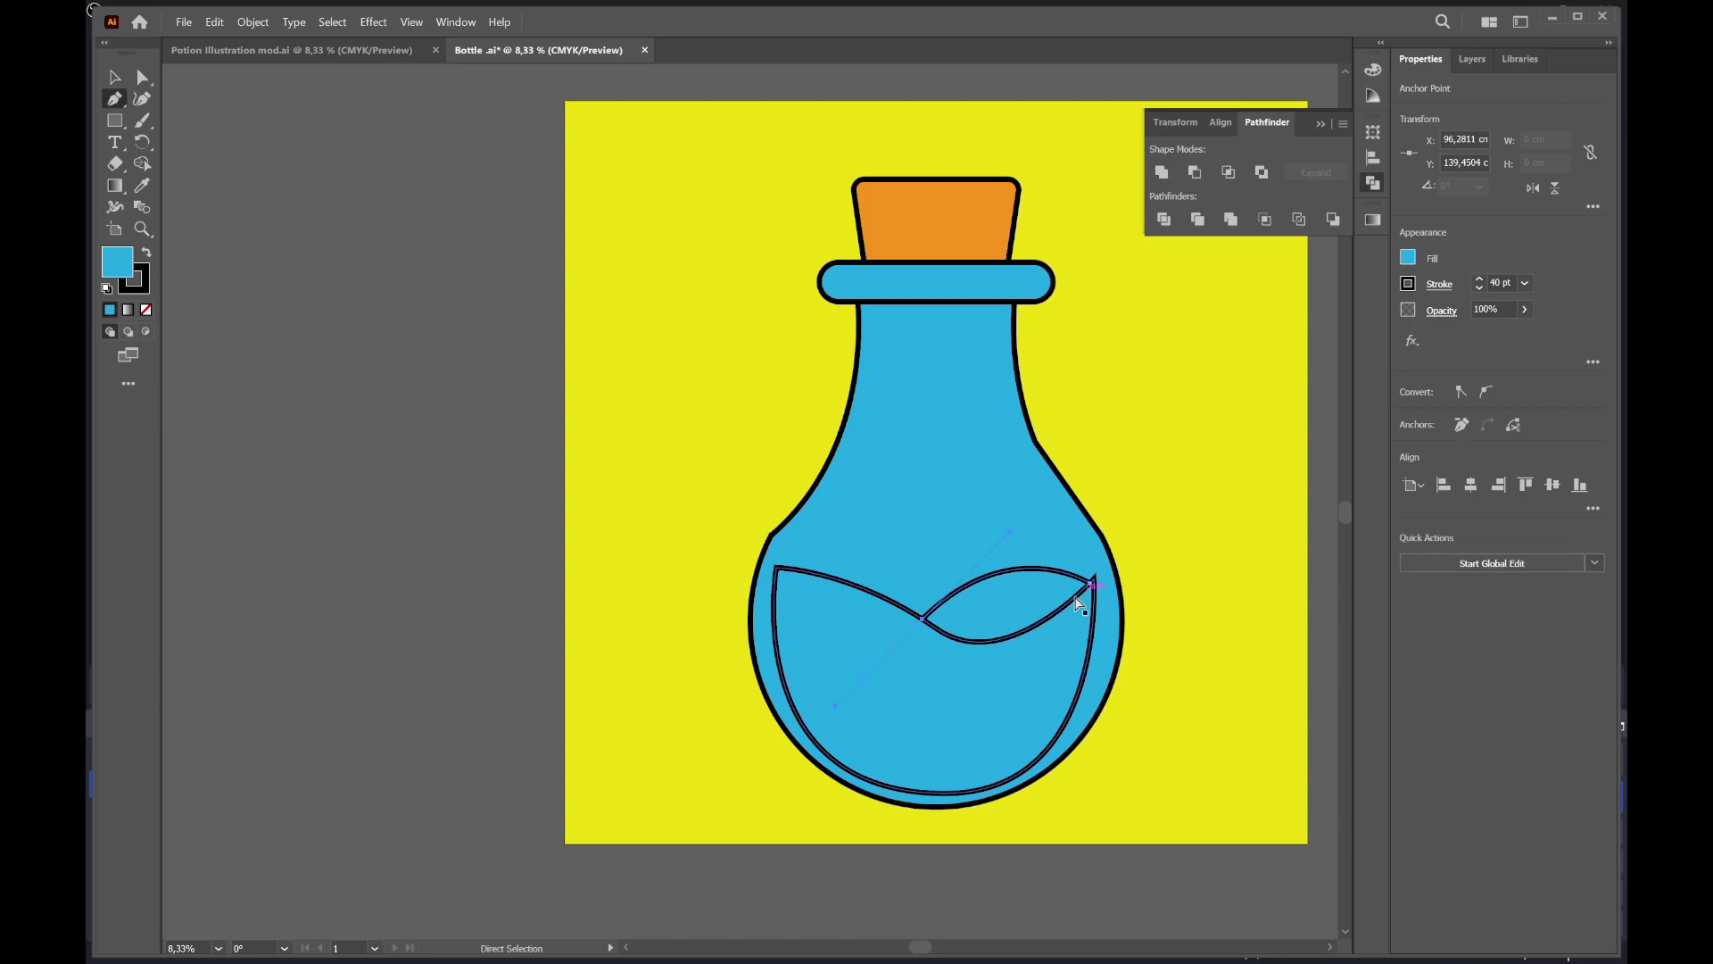
mouse_move(1091, 582)
mouse_down()
mouse_move(934, 662)
mouse_move(929, 580)
mouse_up()
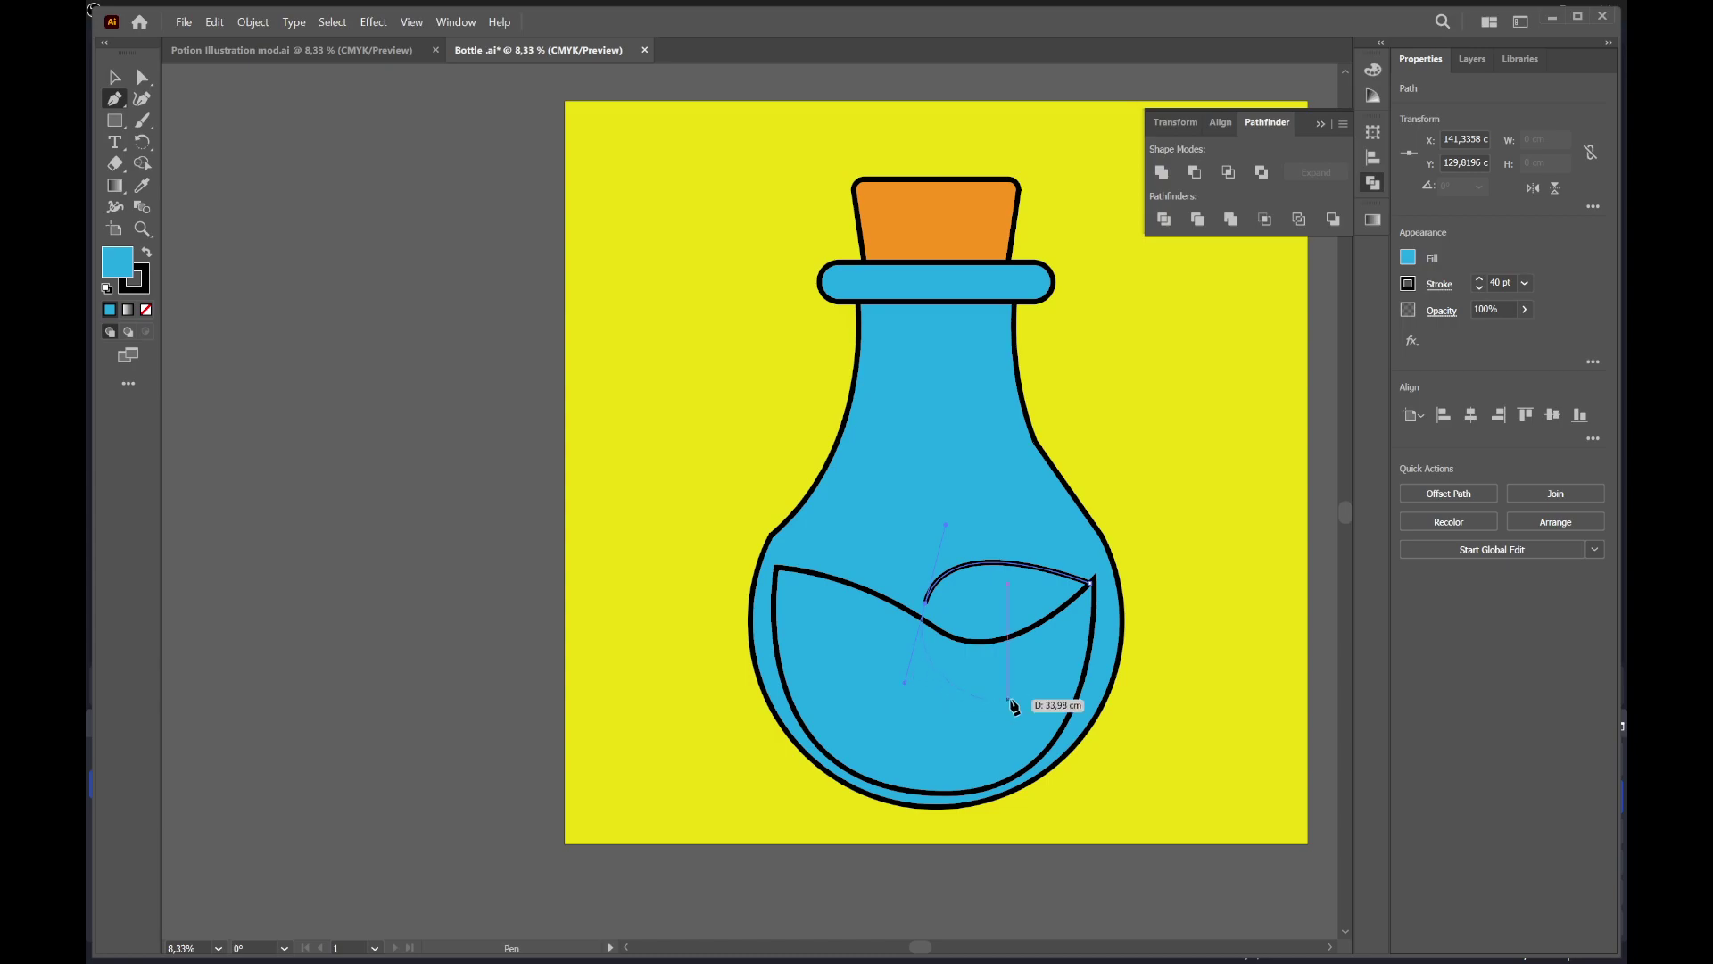
click(1071, 645)
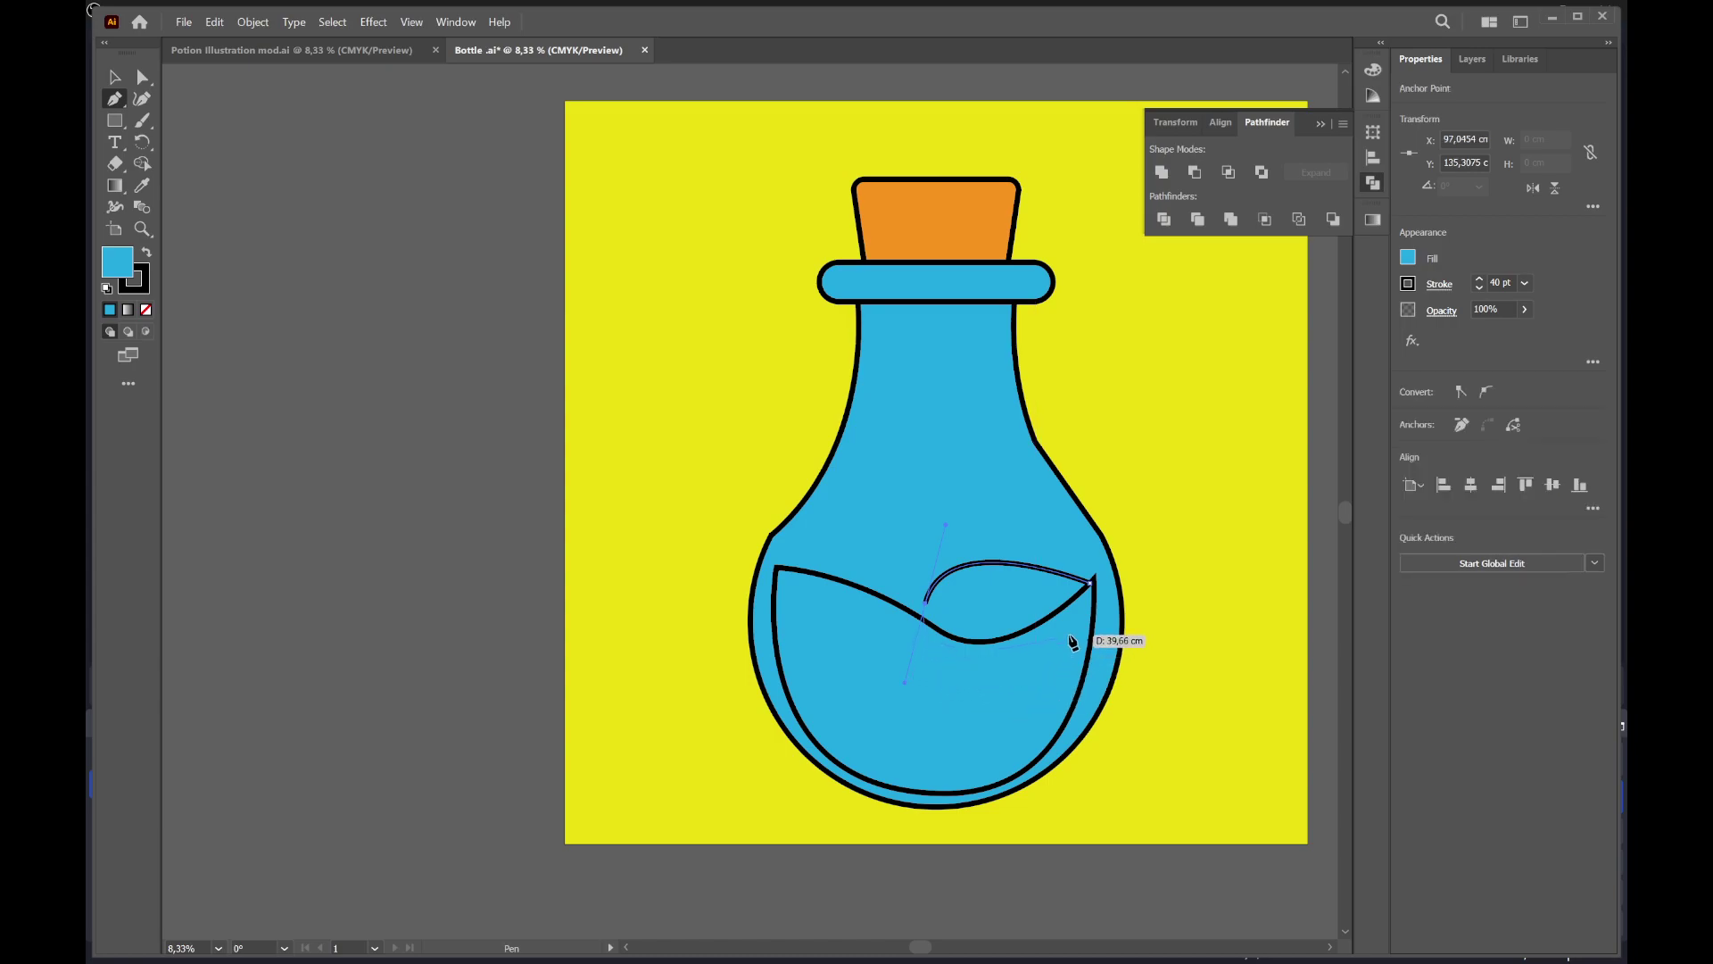
click(1089, 589)
Select the new wave shape to confirm it is a separate object
key(v)
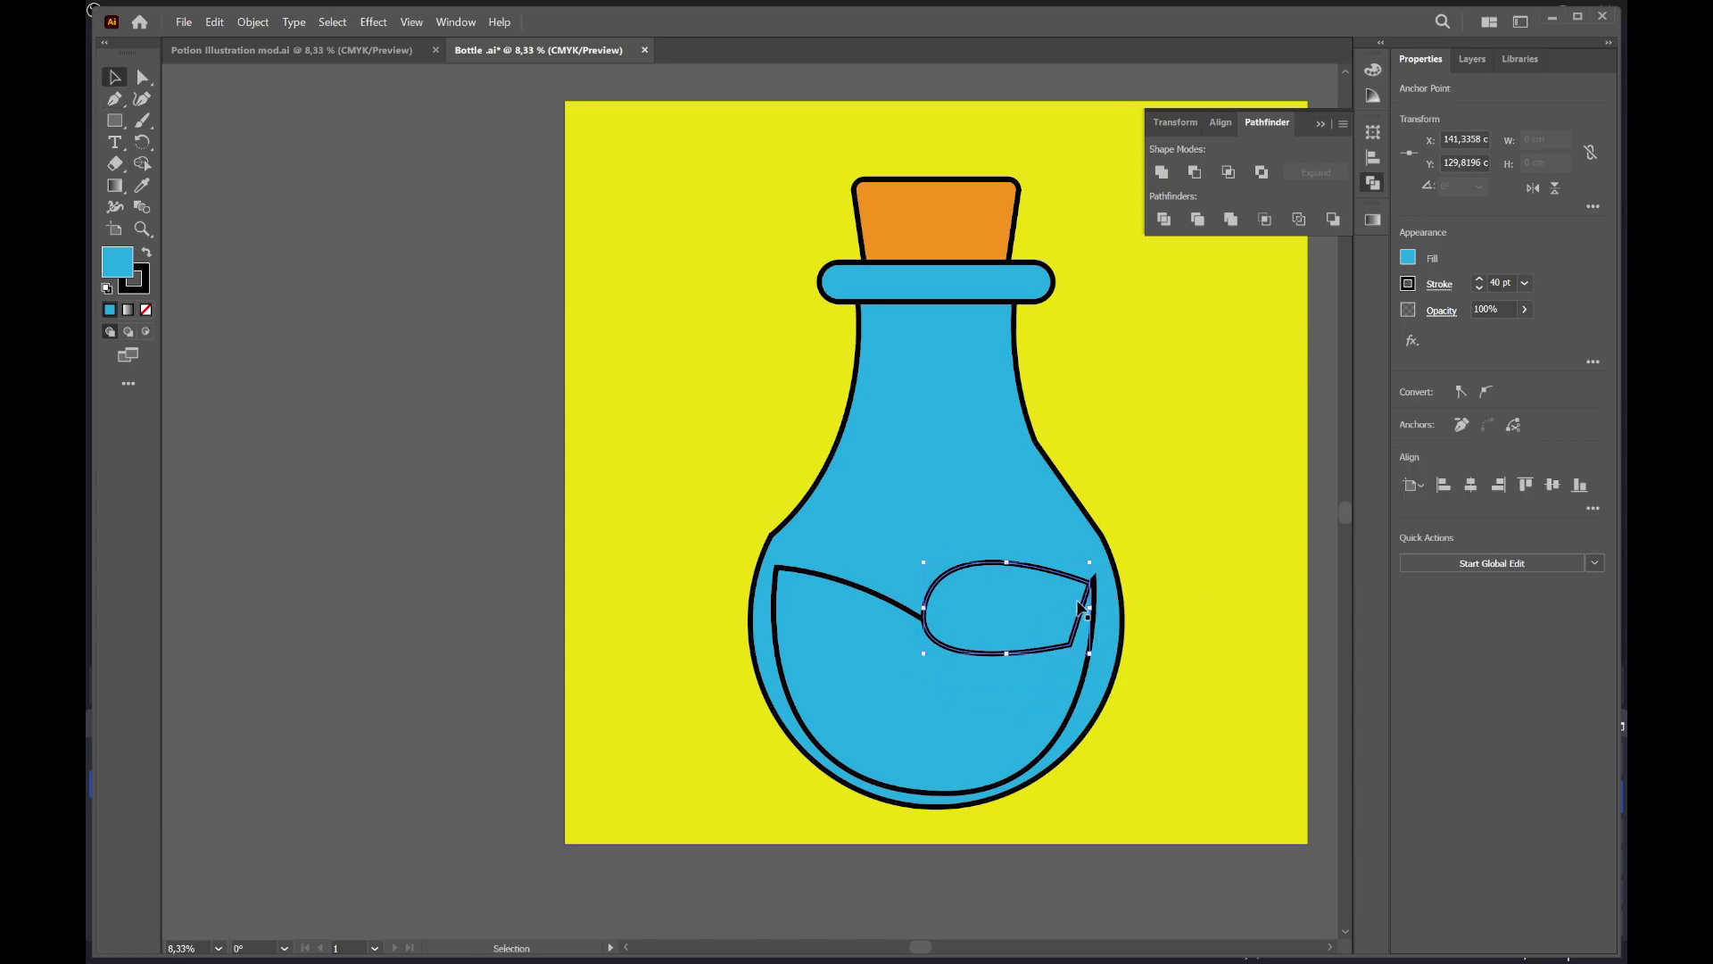
drag(1071, 585, 1103, 590)
key(a)
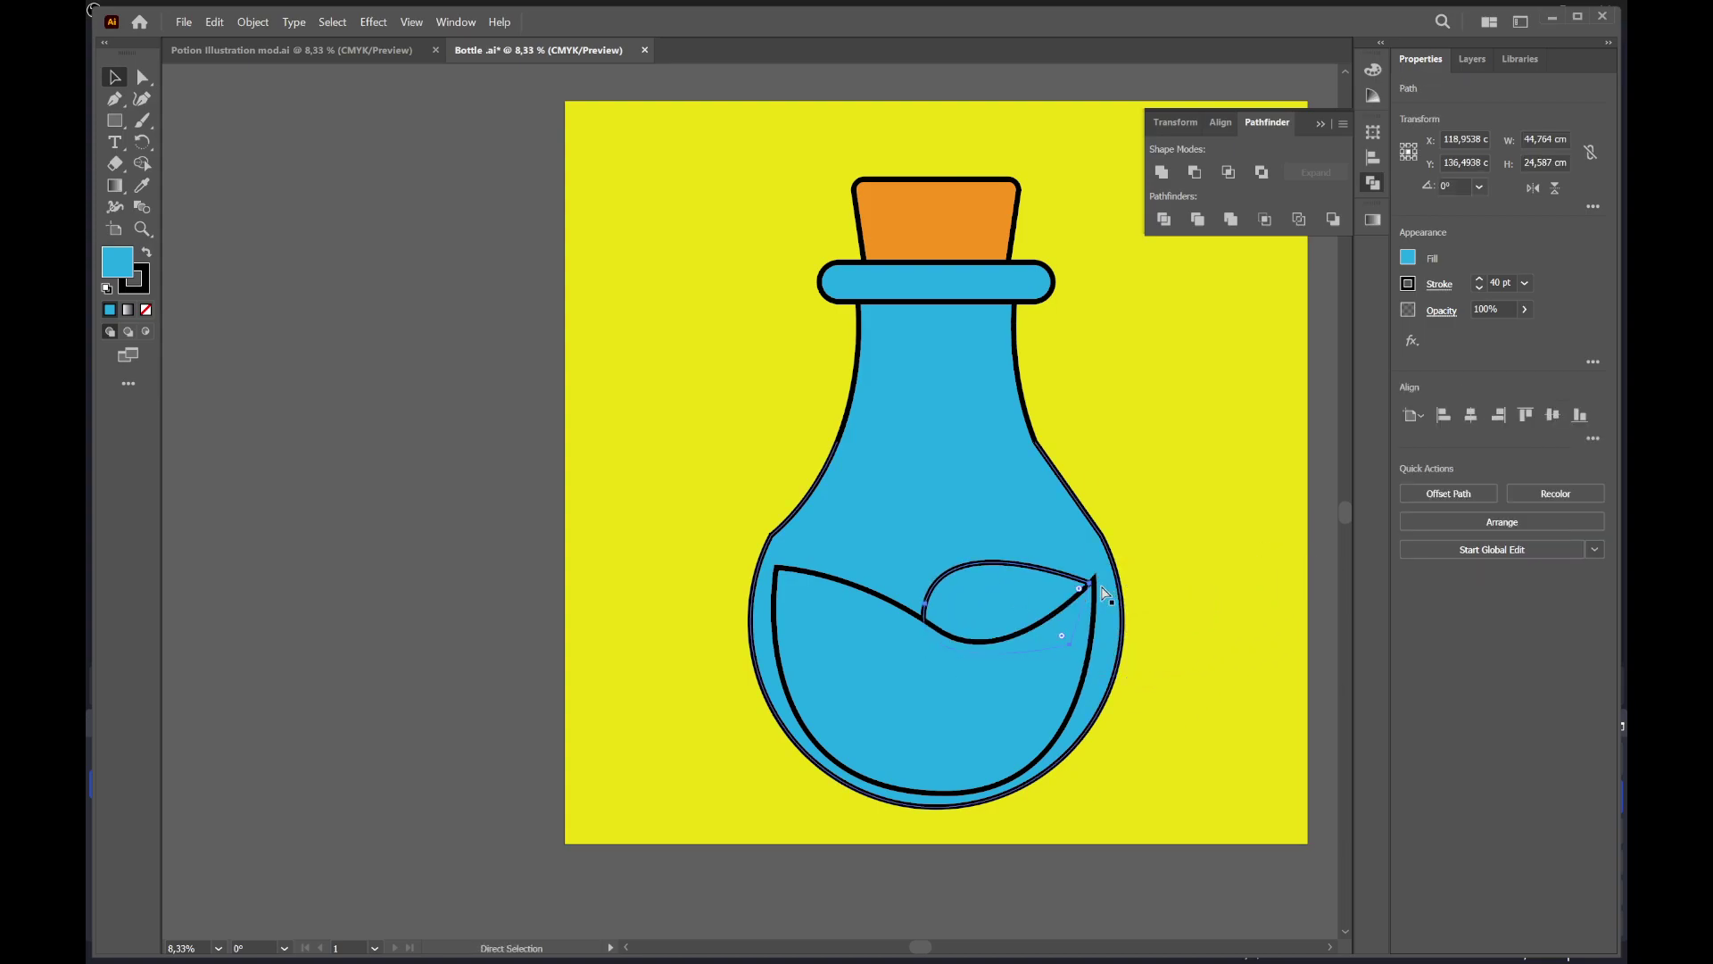
key(v)
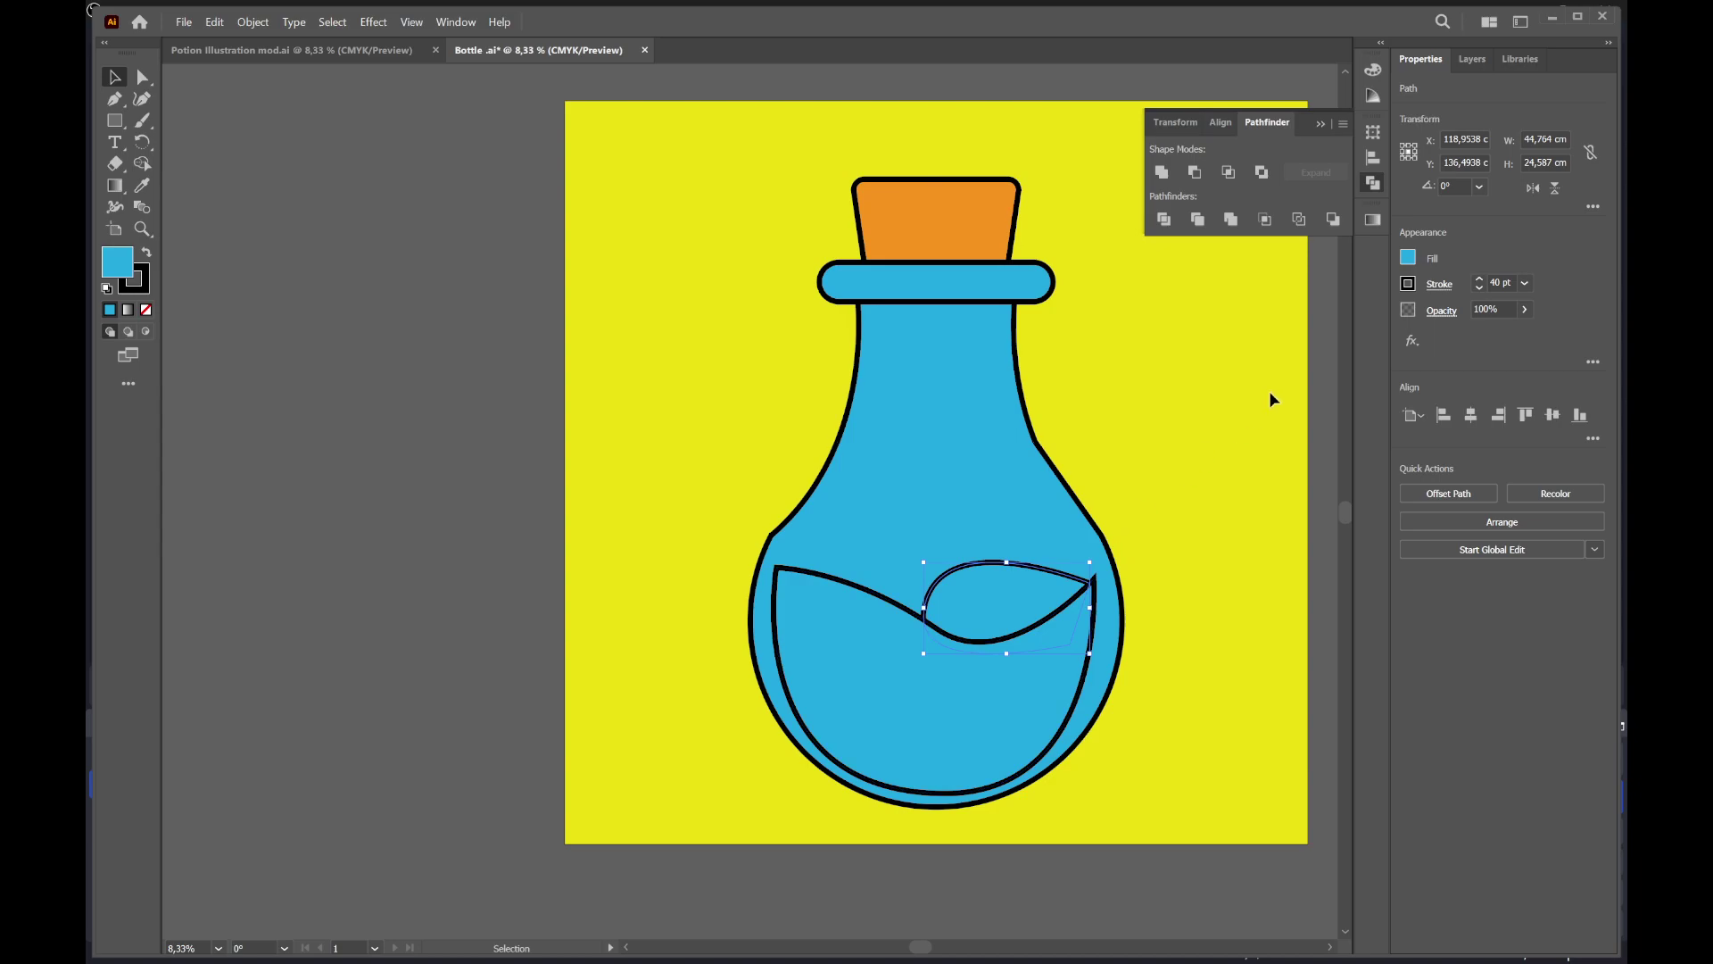
Fill the wave crest with darker green and the liquid shape with bright green
click(1410, 258)
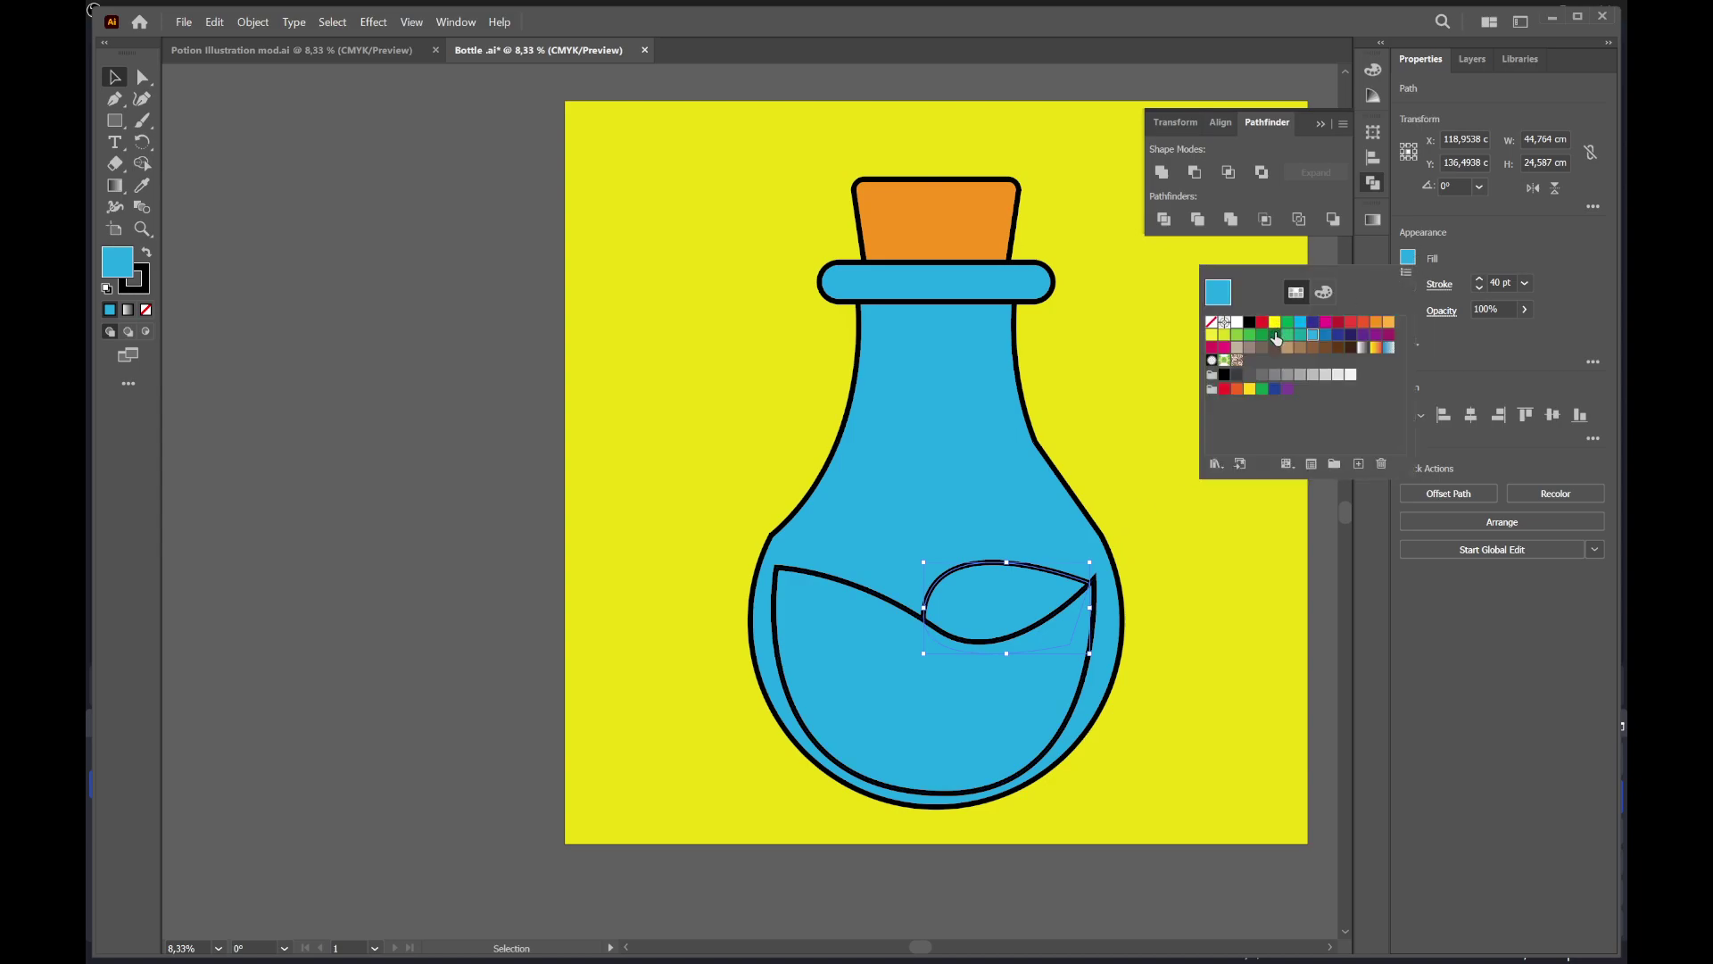
click(1248, 336)
click(1260, 335)
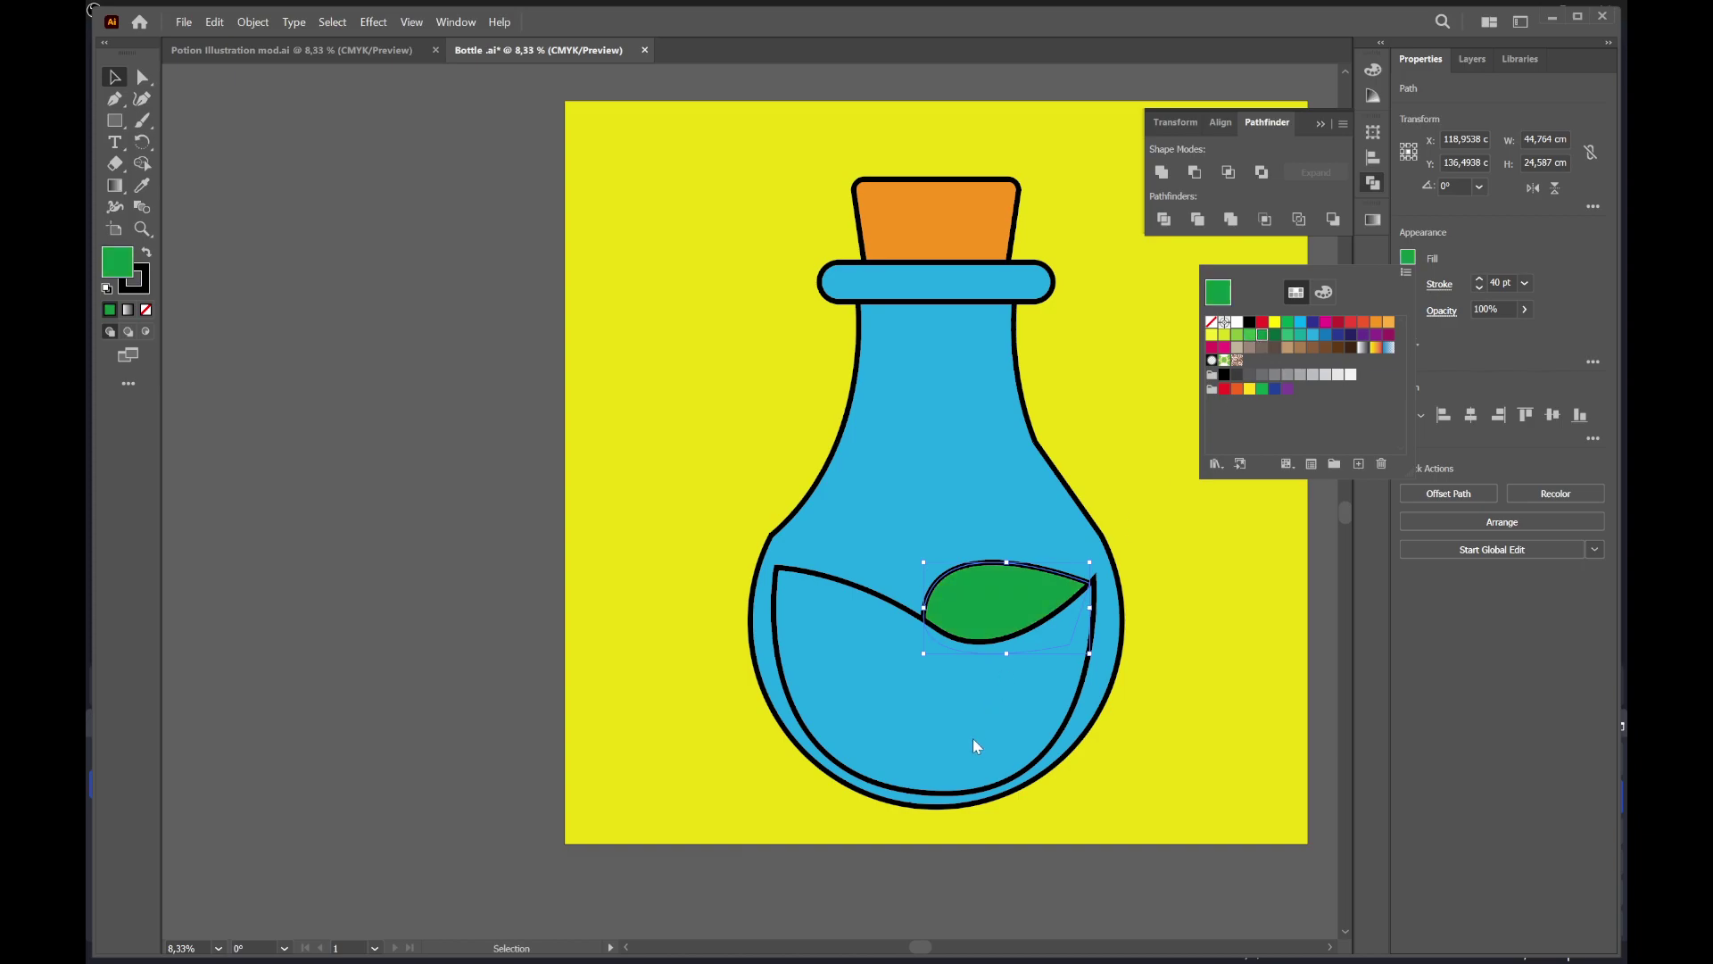
drag(764, 695, 809, 652)
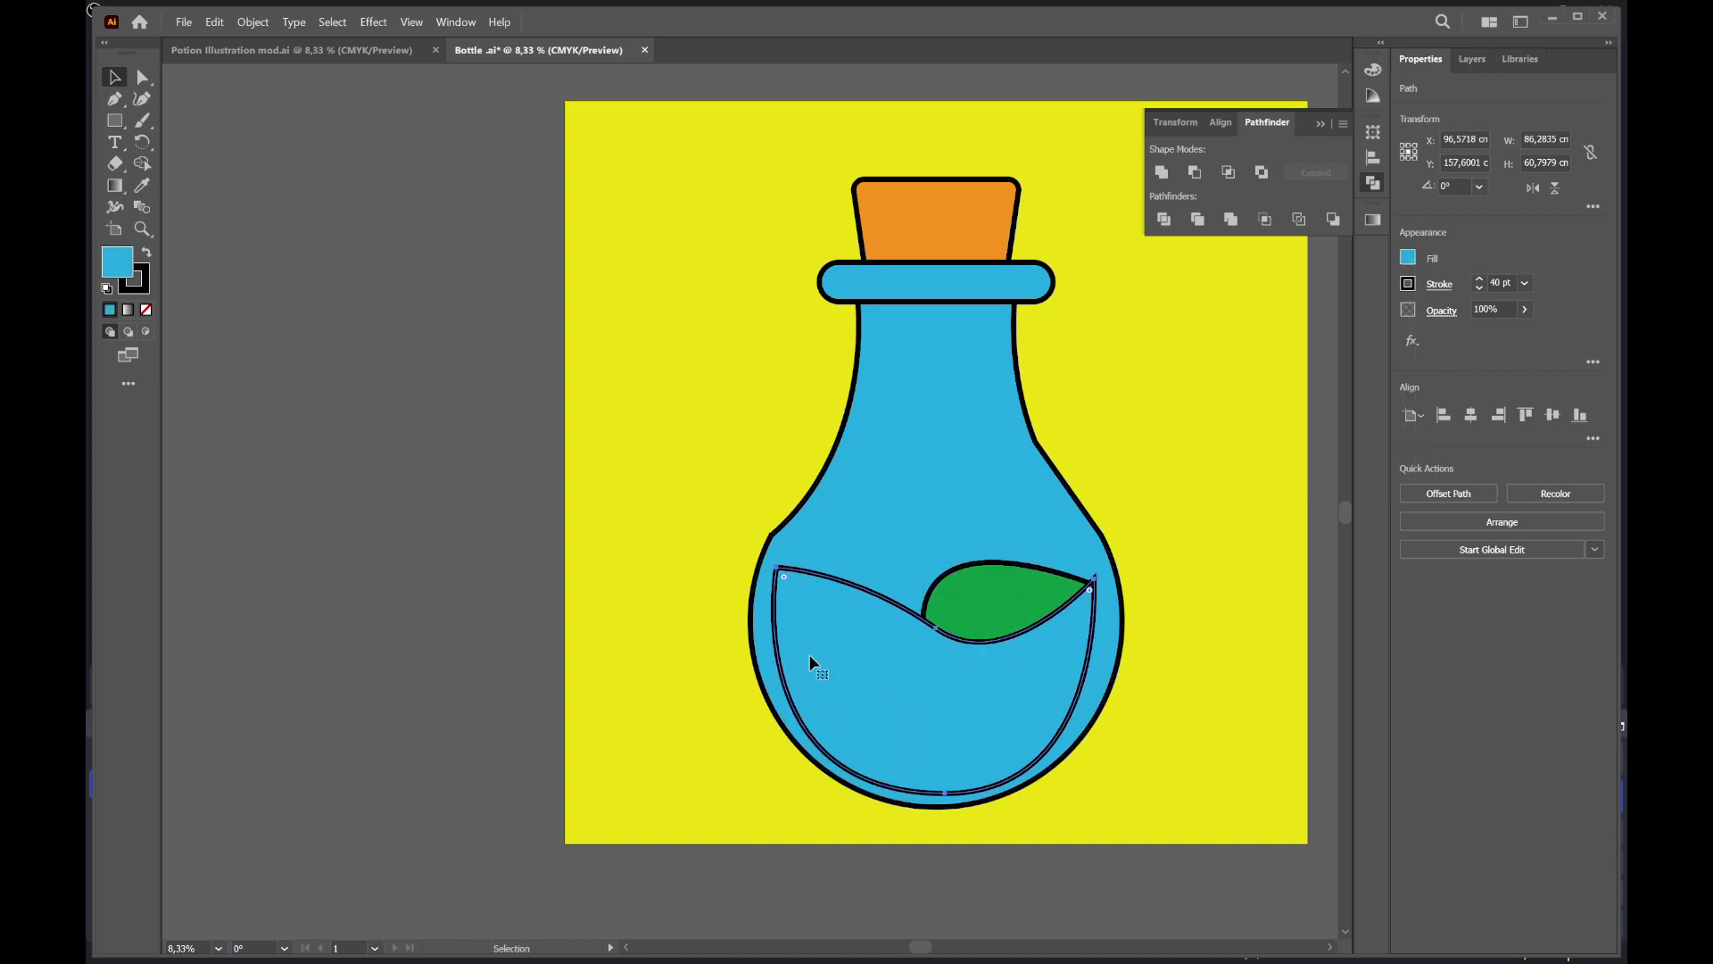
click(1408, 257)
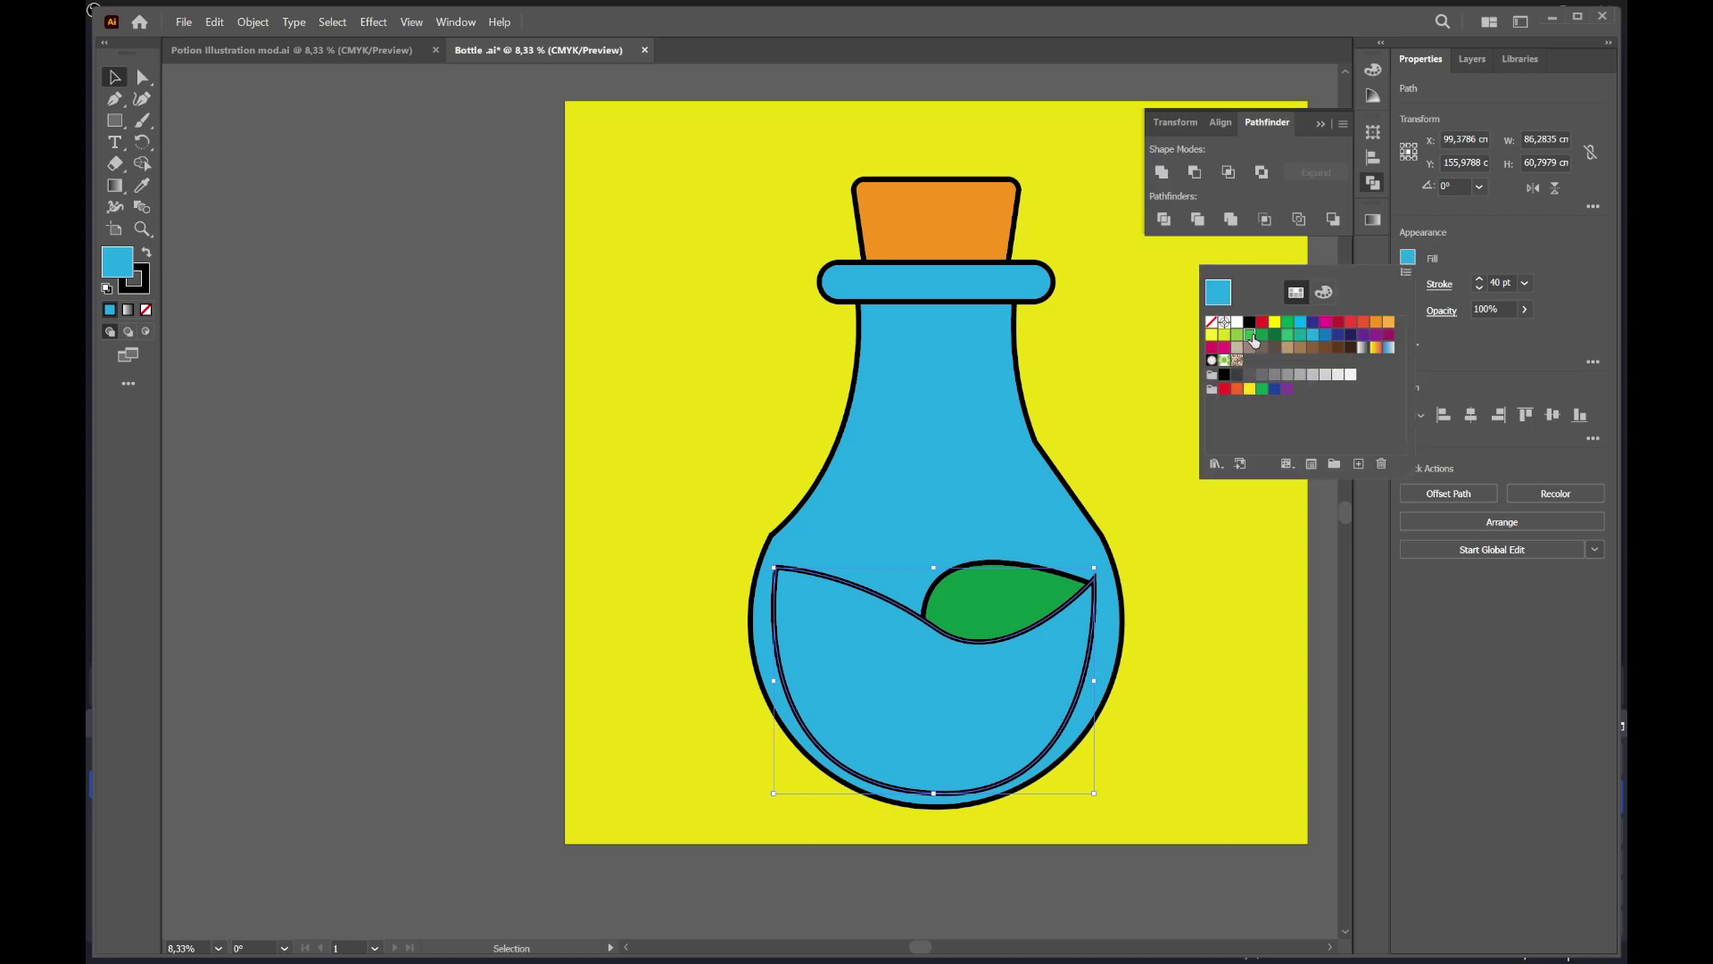
click(1286, 336)
click(1186, 661)
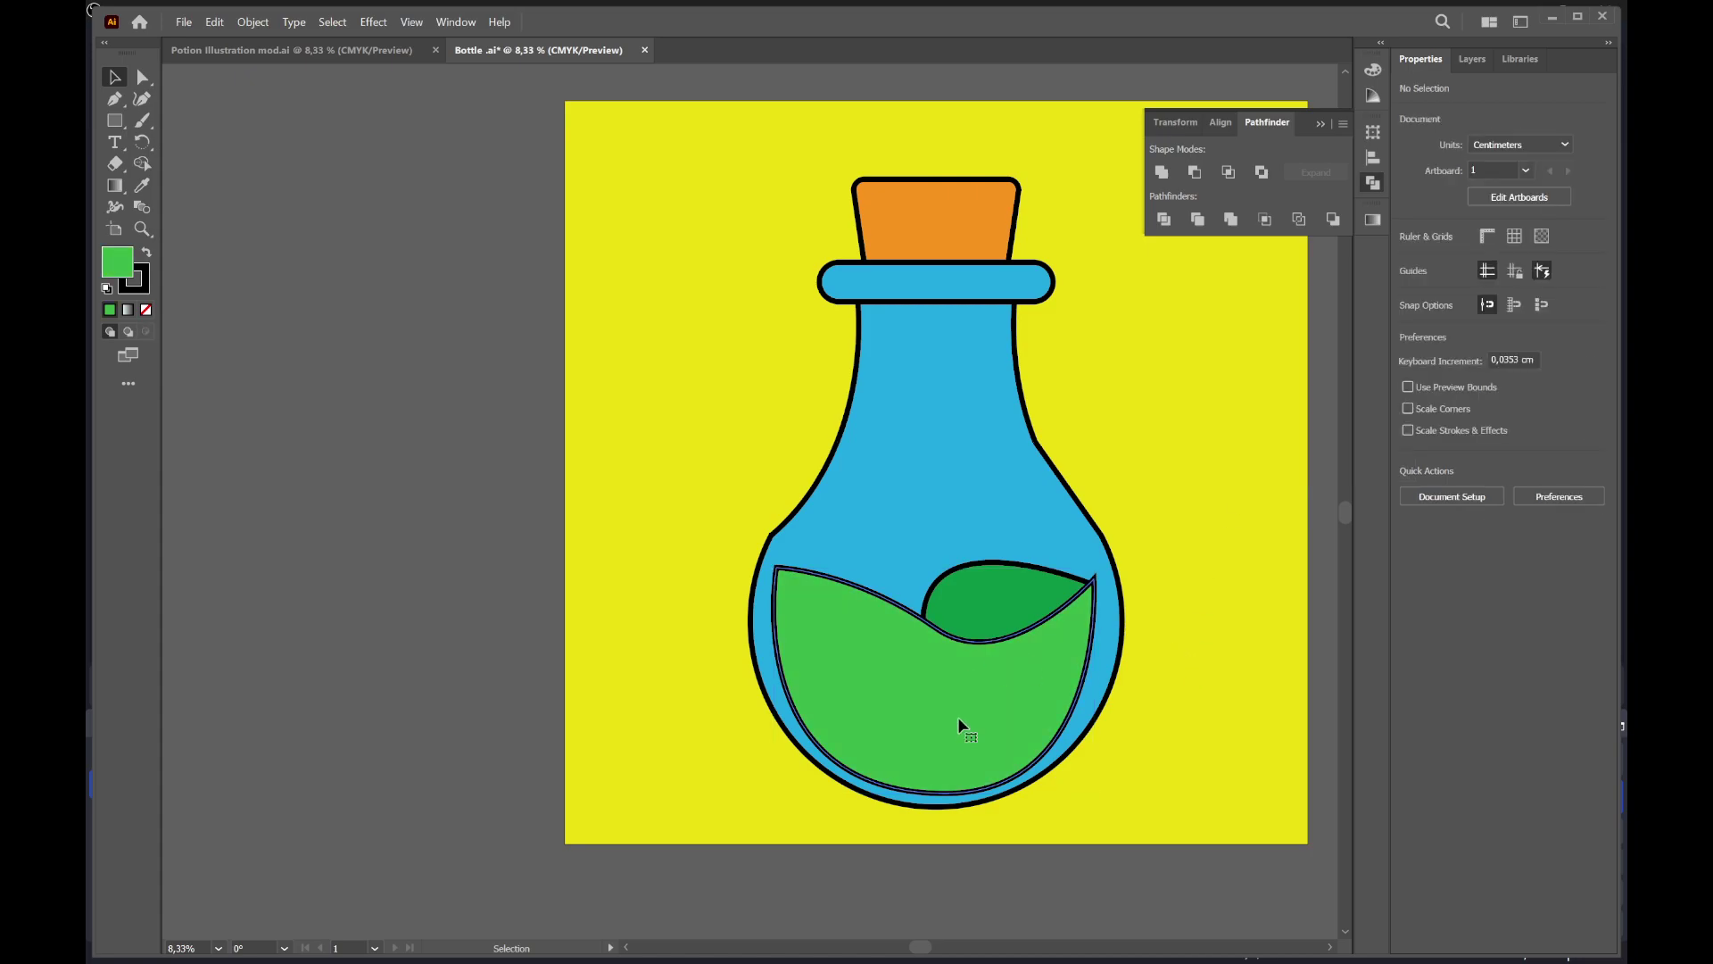
Compare the bottle with the reference illustration and zoom in on the orange cork
mouse_move(1059, 440)
mouse_down()
mouse_move(979, 511)
mouse_move(948, 484)
mouse_up()
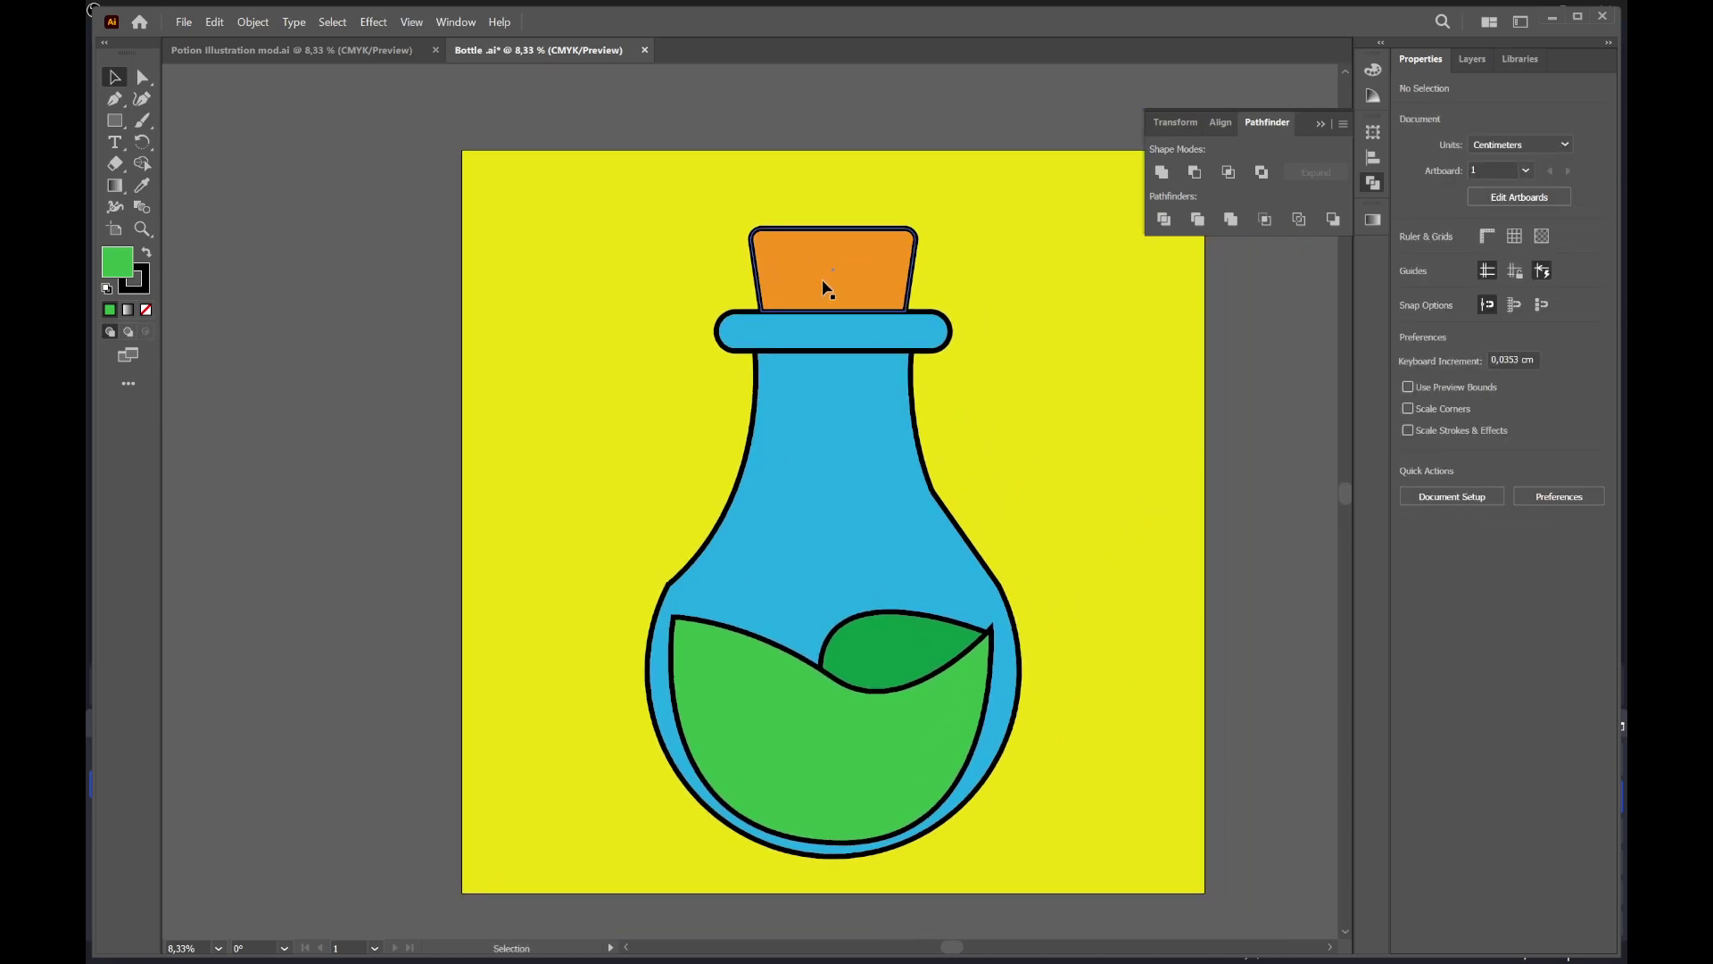
click(387, 49)
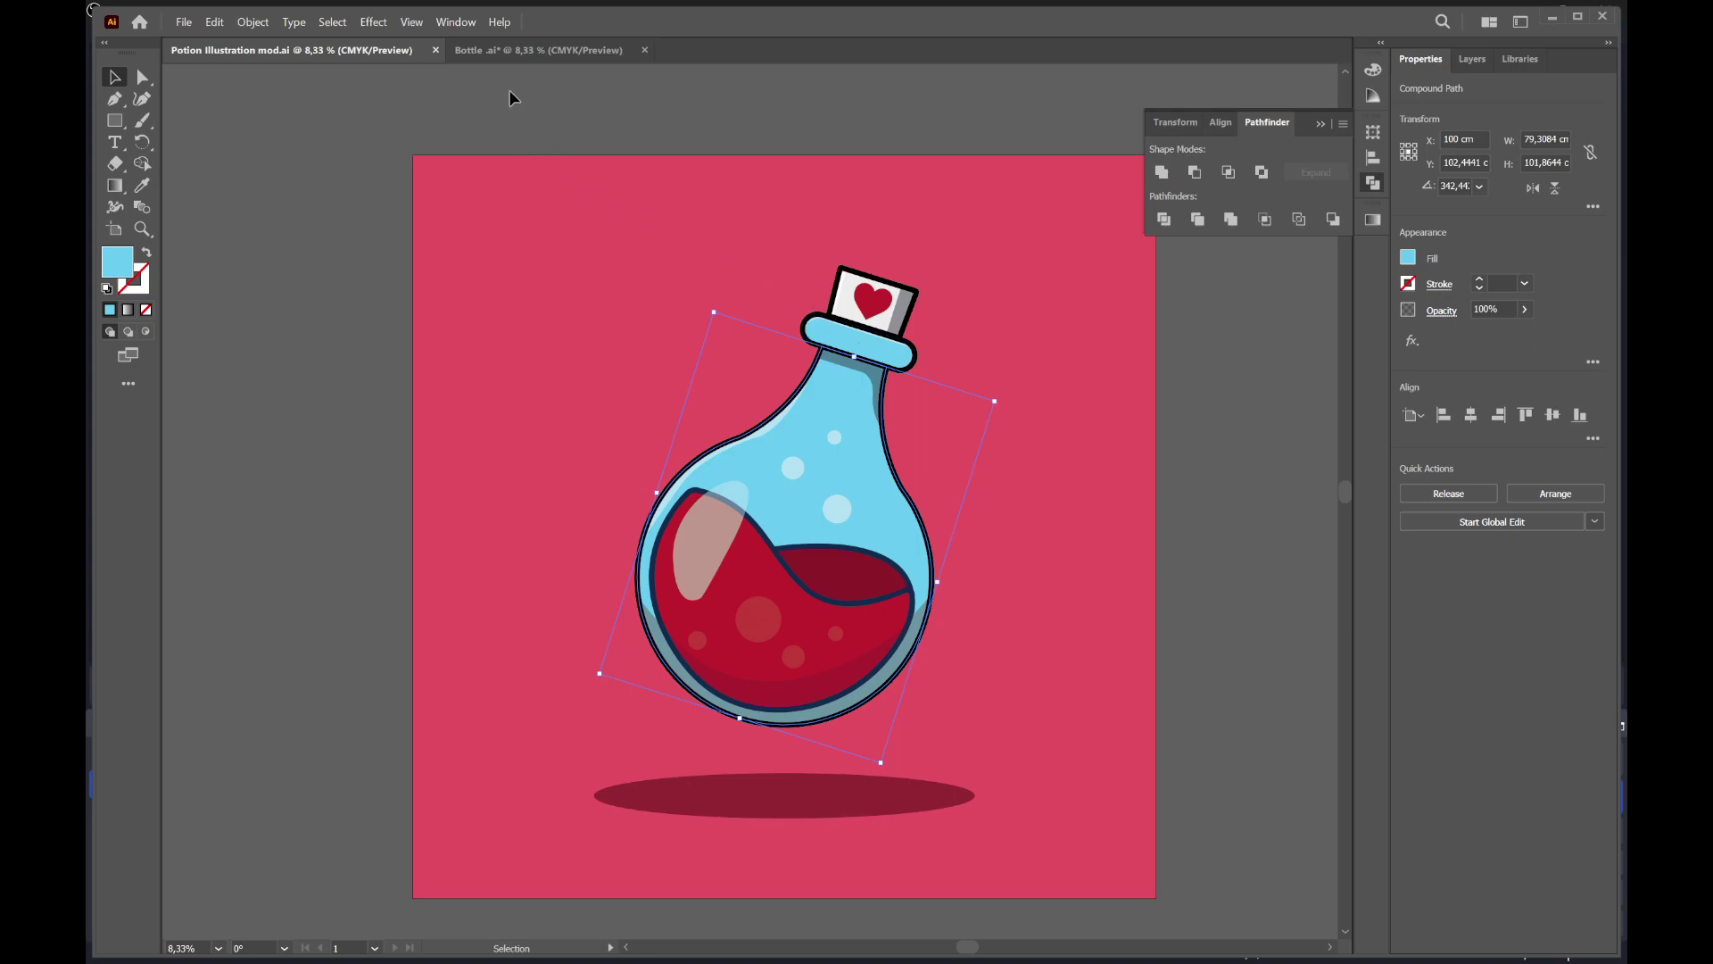
click(523, 52)
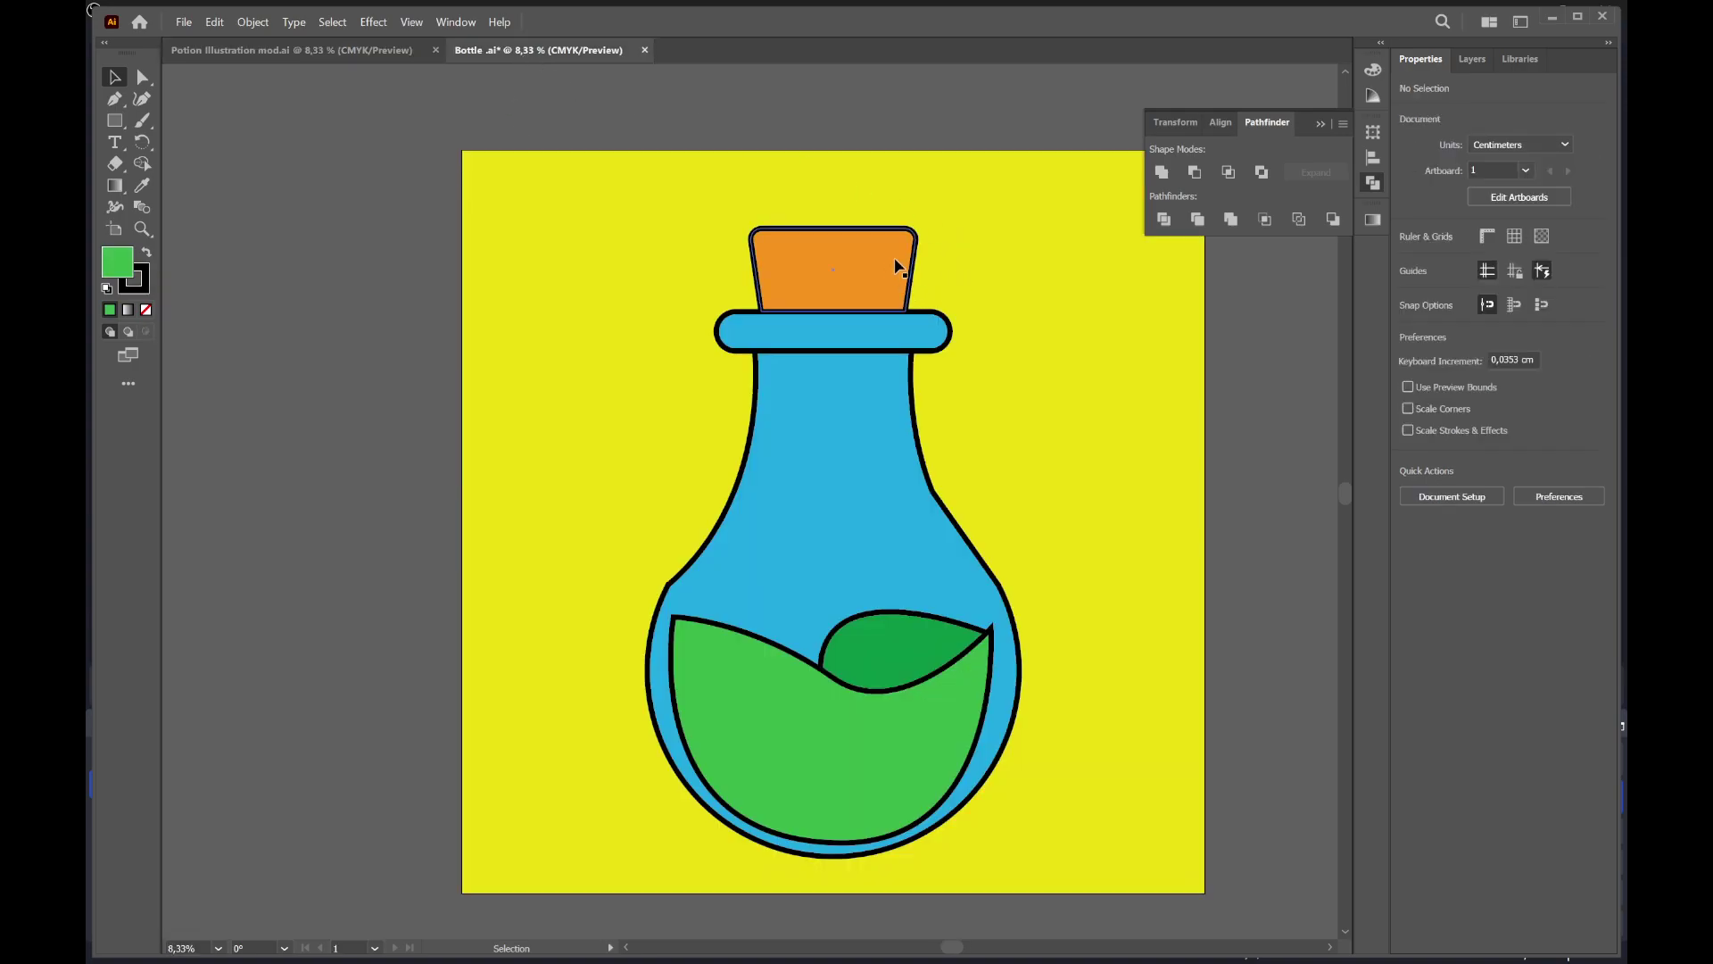
key(p)
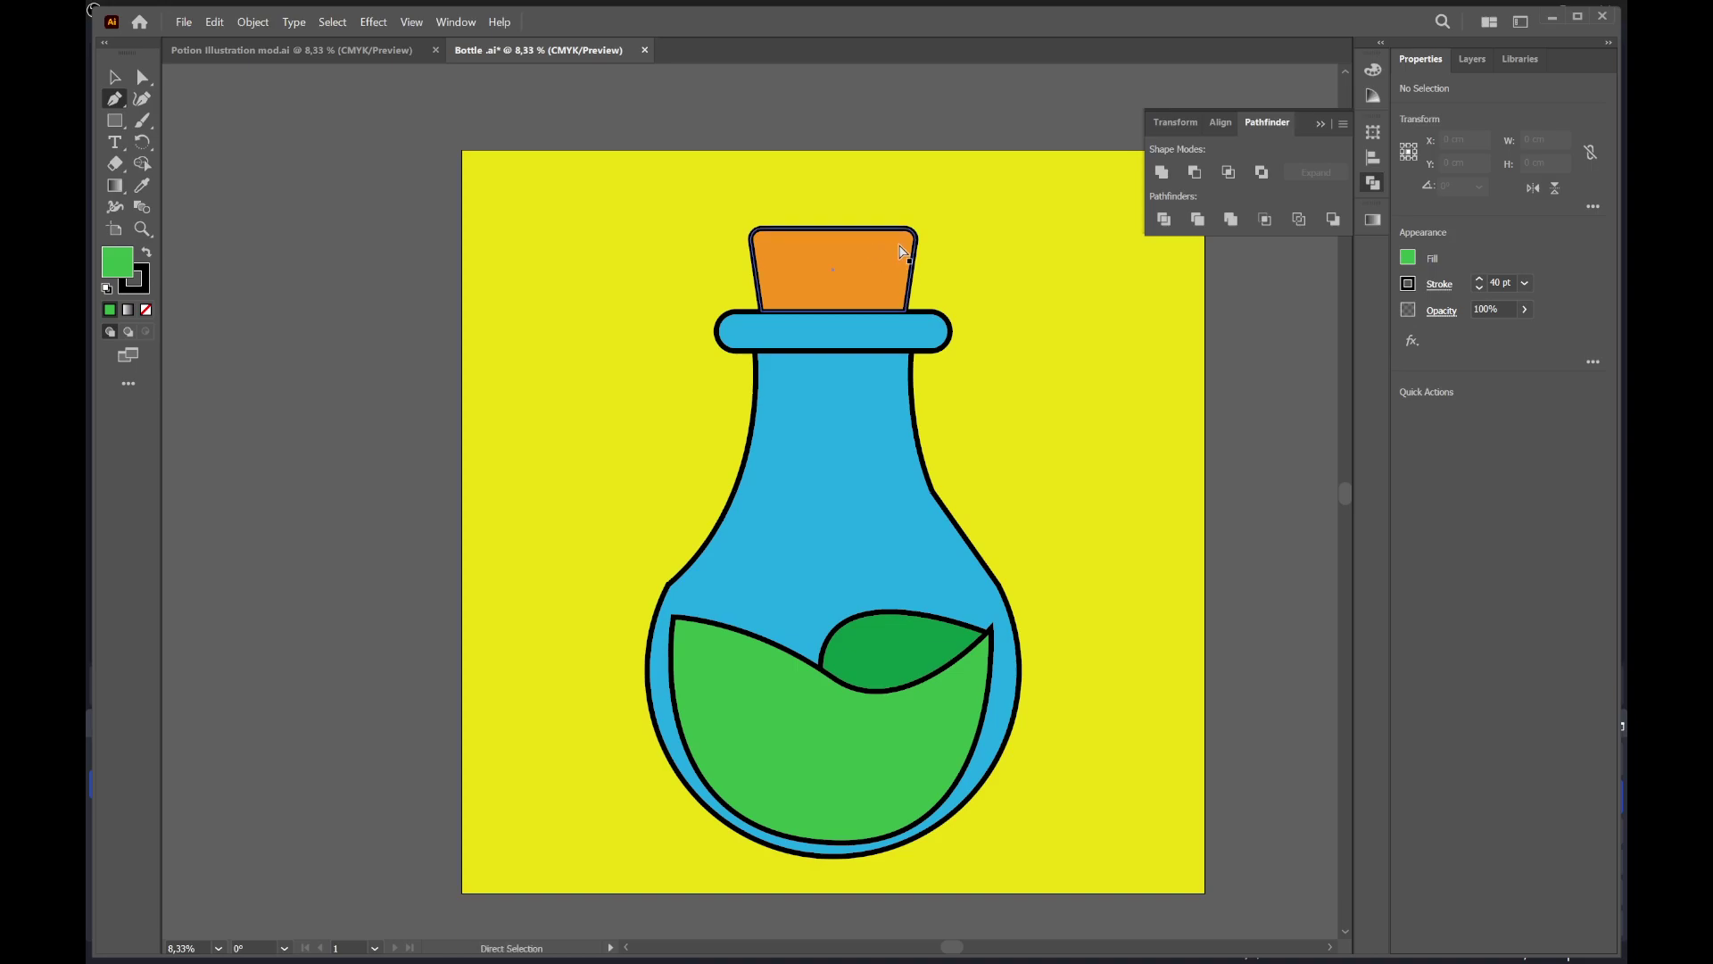
scroll(948, 270, left, 1)
scroll(948, 270, up, 1)
scroll(948, 270, up, 2)
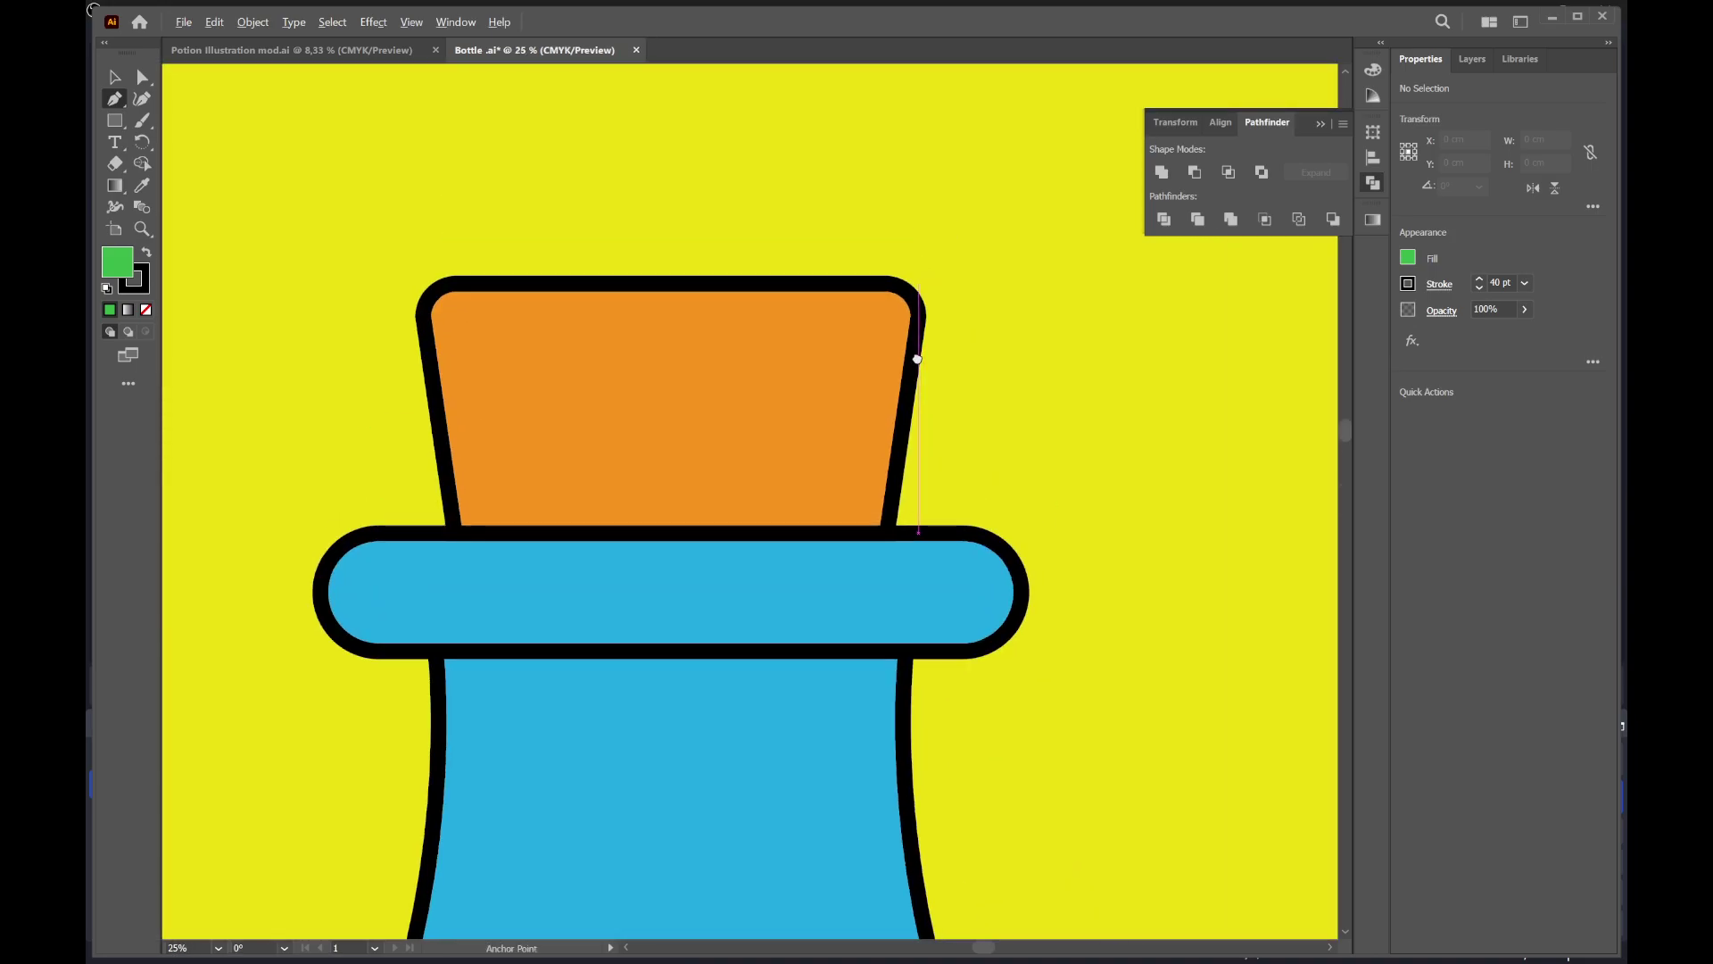
Draw a narrow strip down the cork's right side, closing it with a curved top edge
click(830, 284)
click(806, 533)
click(888, 533)
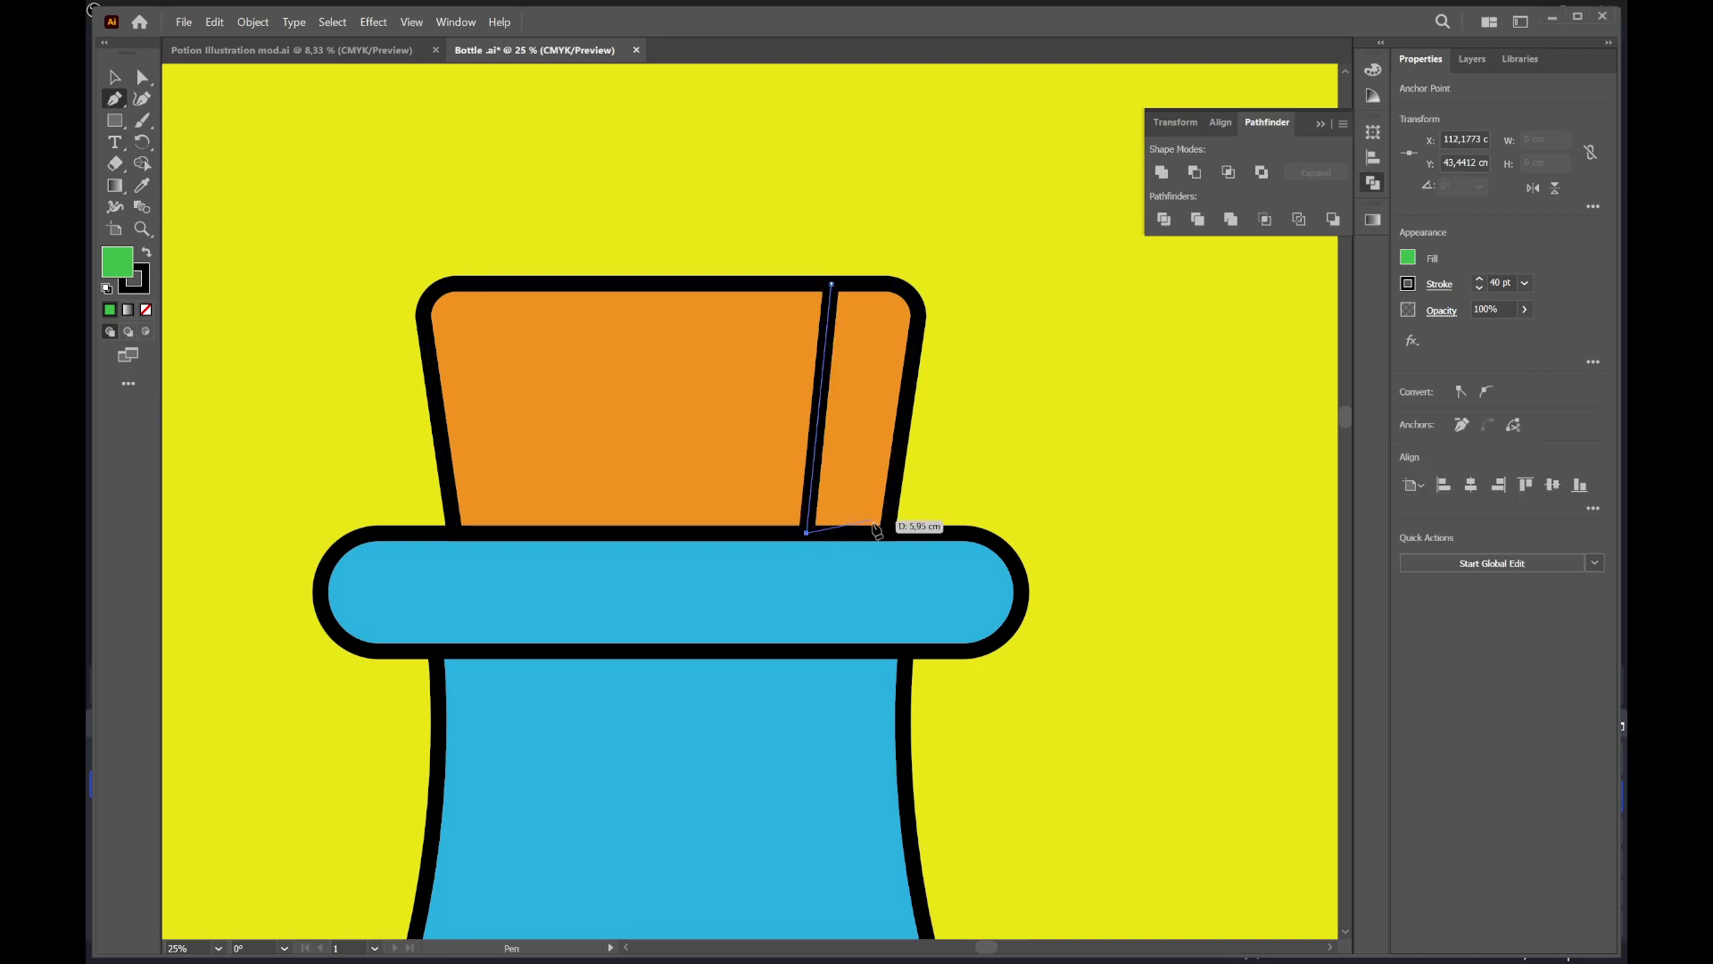
click(888, 535)
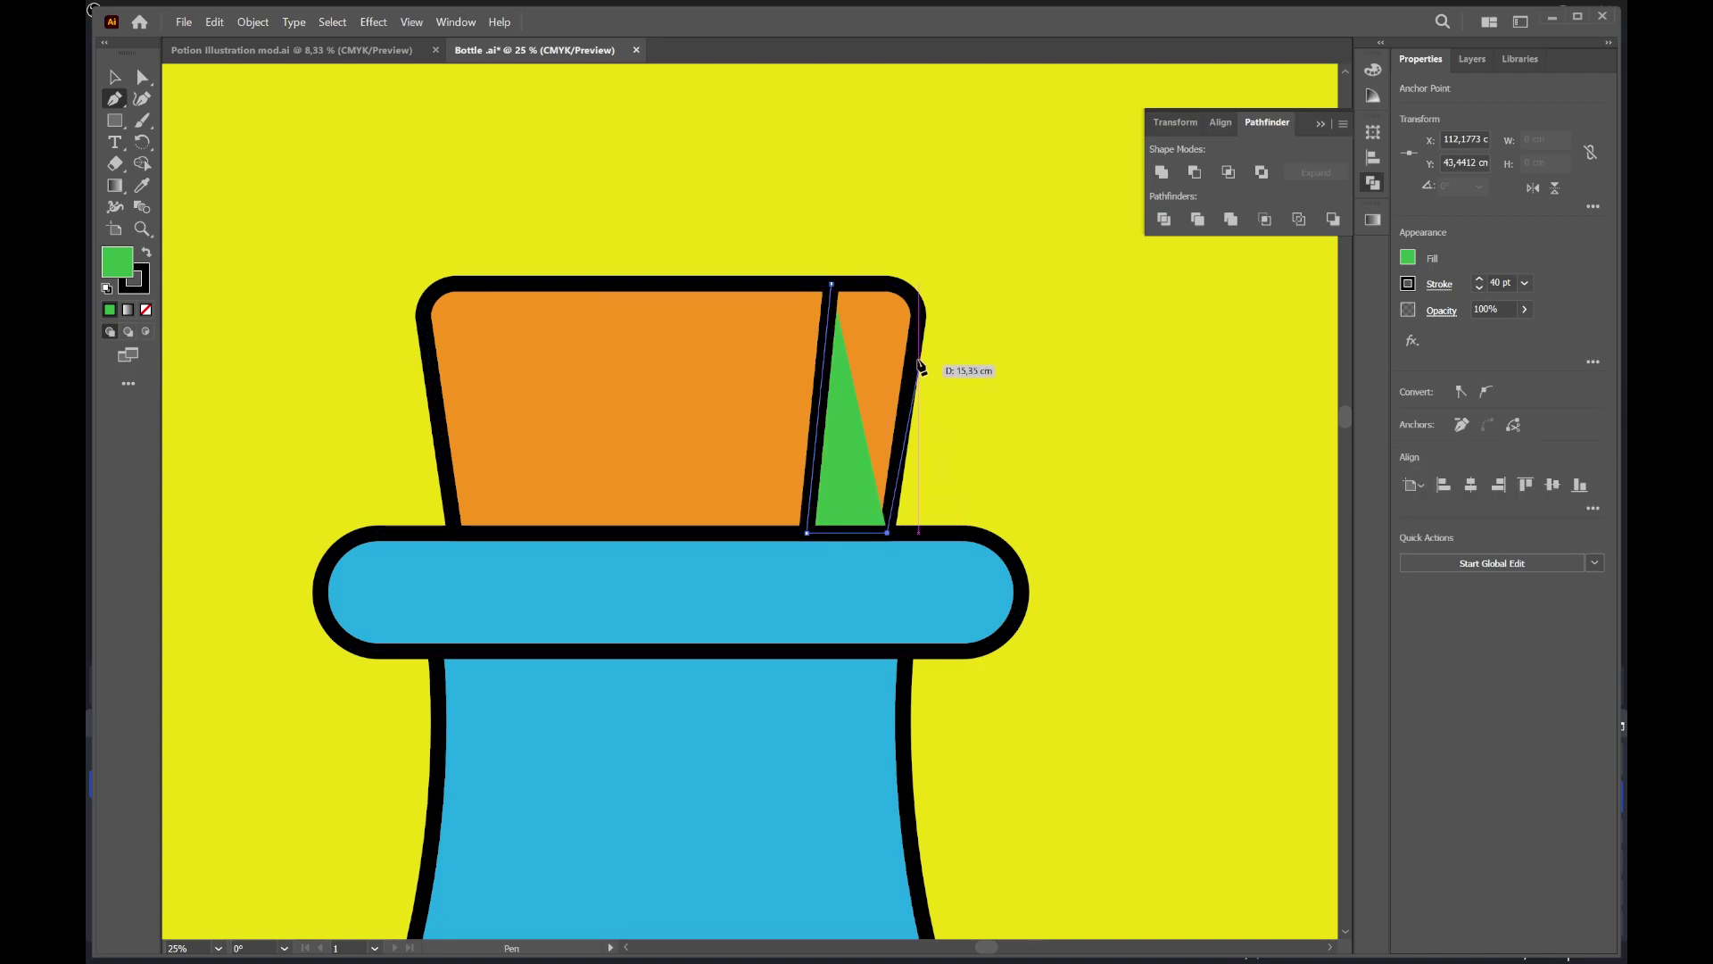
click(920, 310)
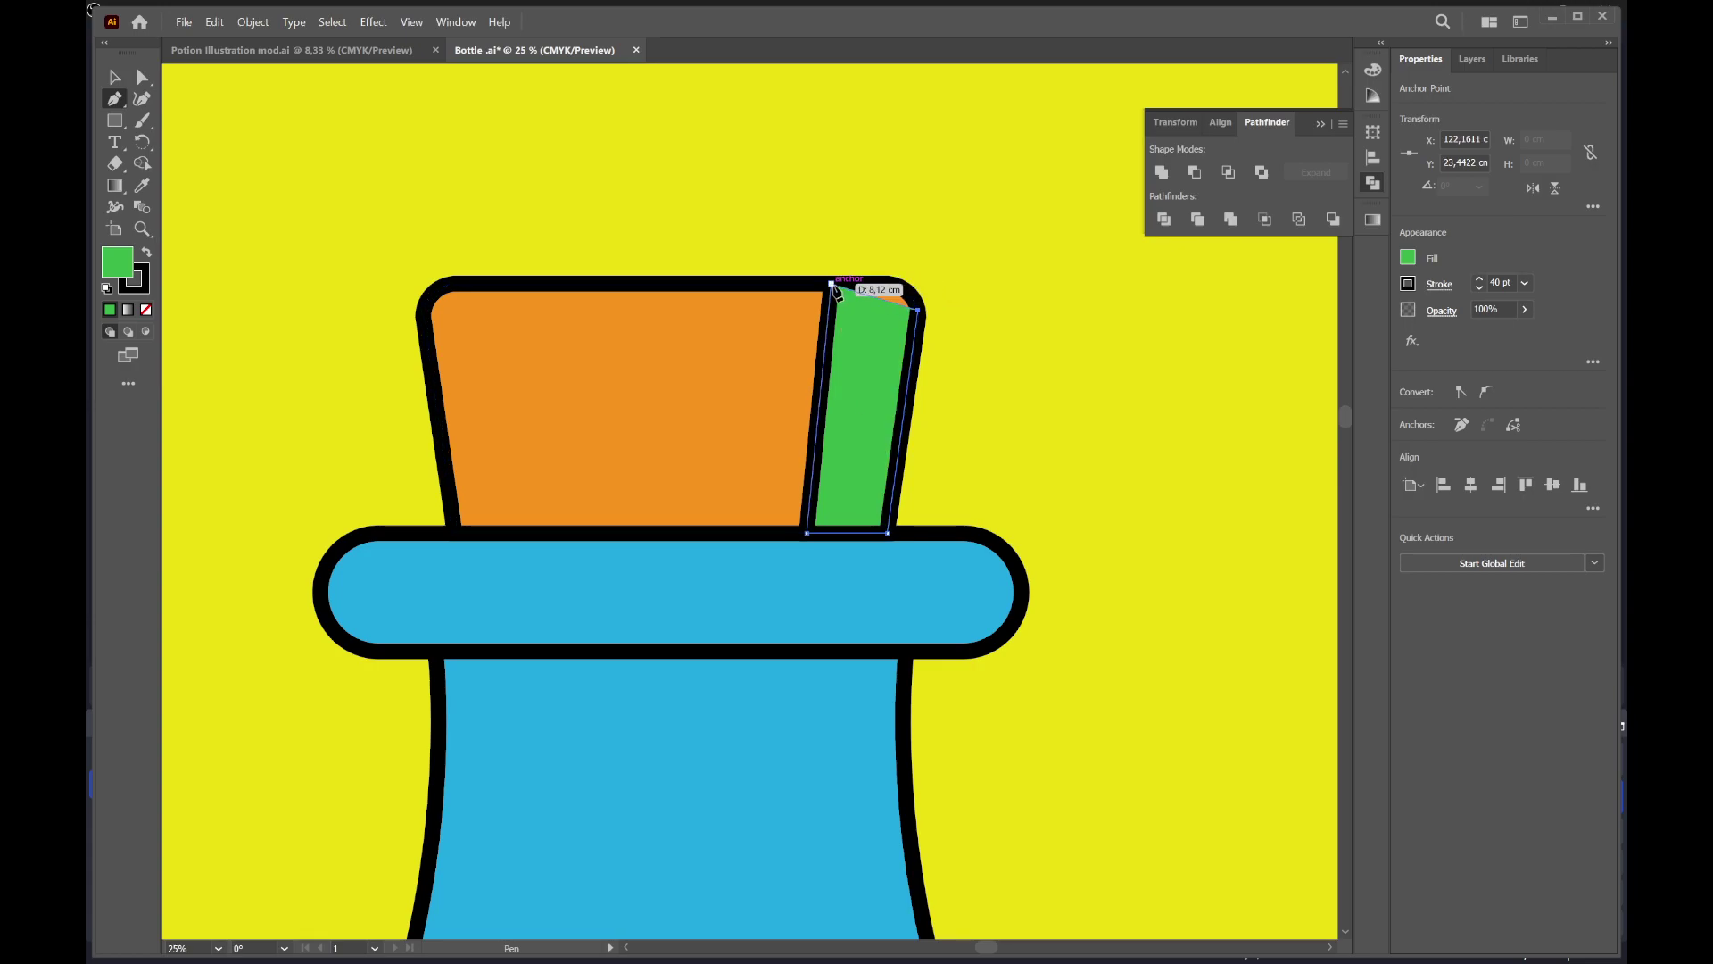
drag(832, 284, 746, 300)
key(v)
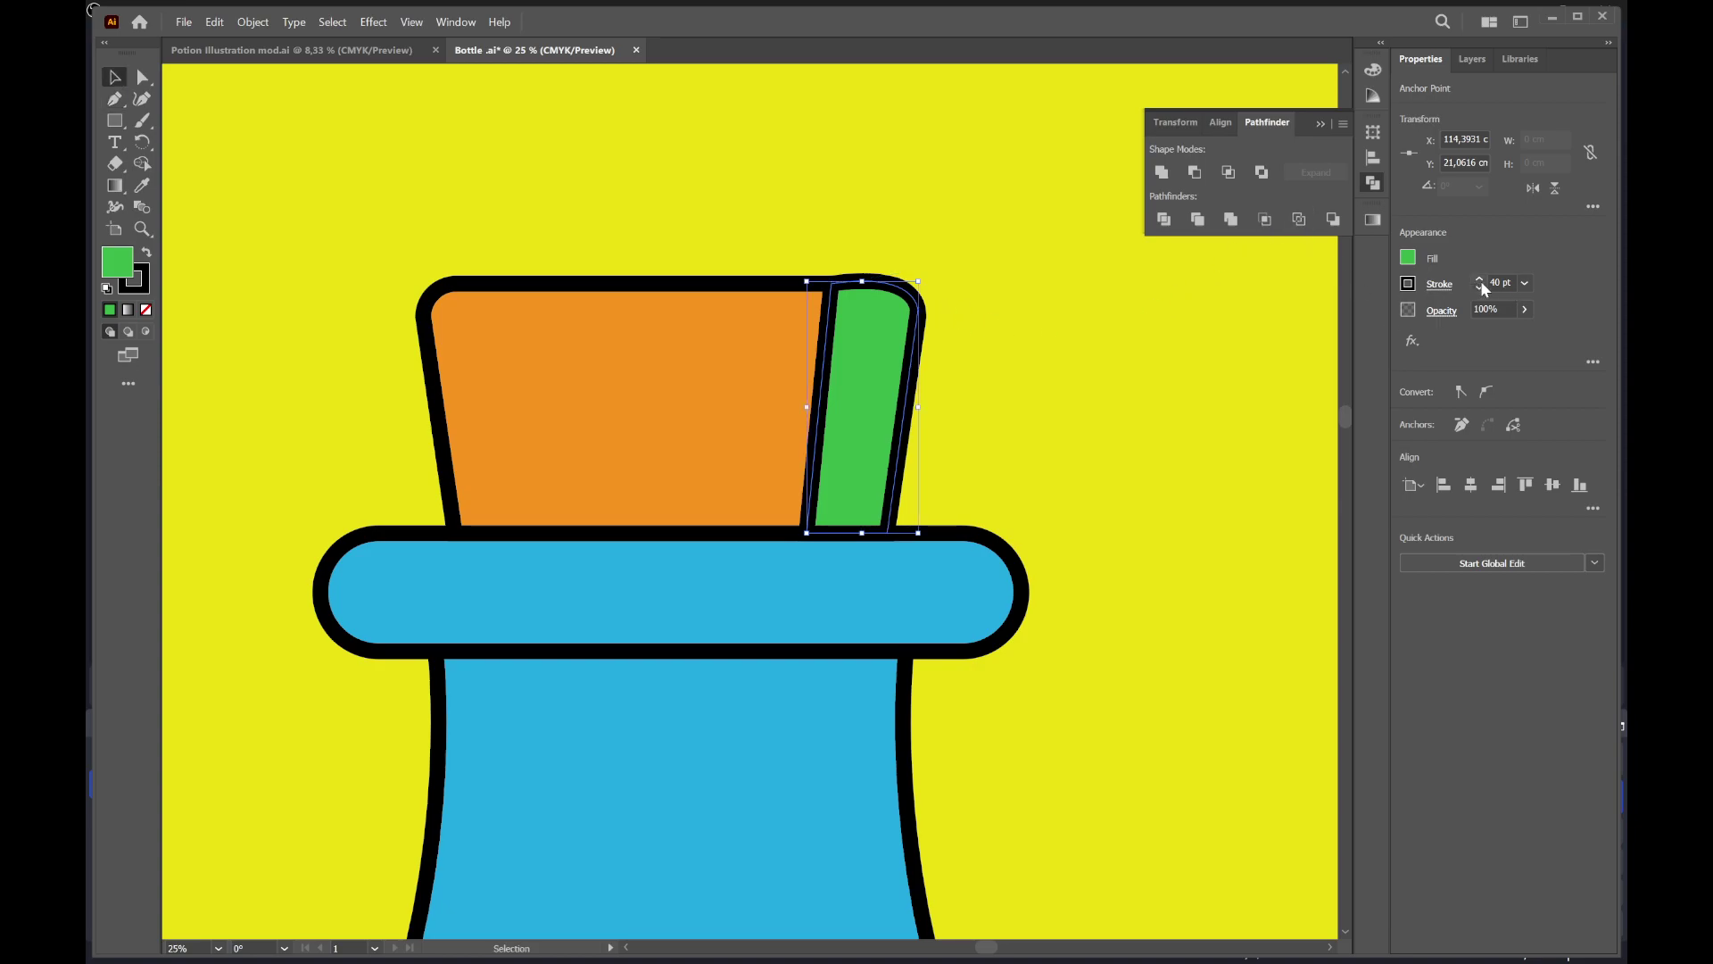
Remove the strip's outline and sample the cork's orange into its fill with the Eyedropper
click(1408, 284)
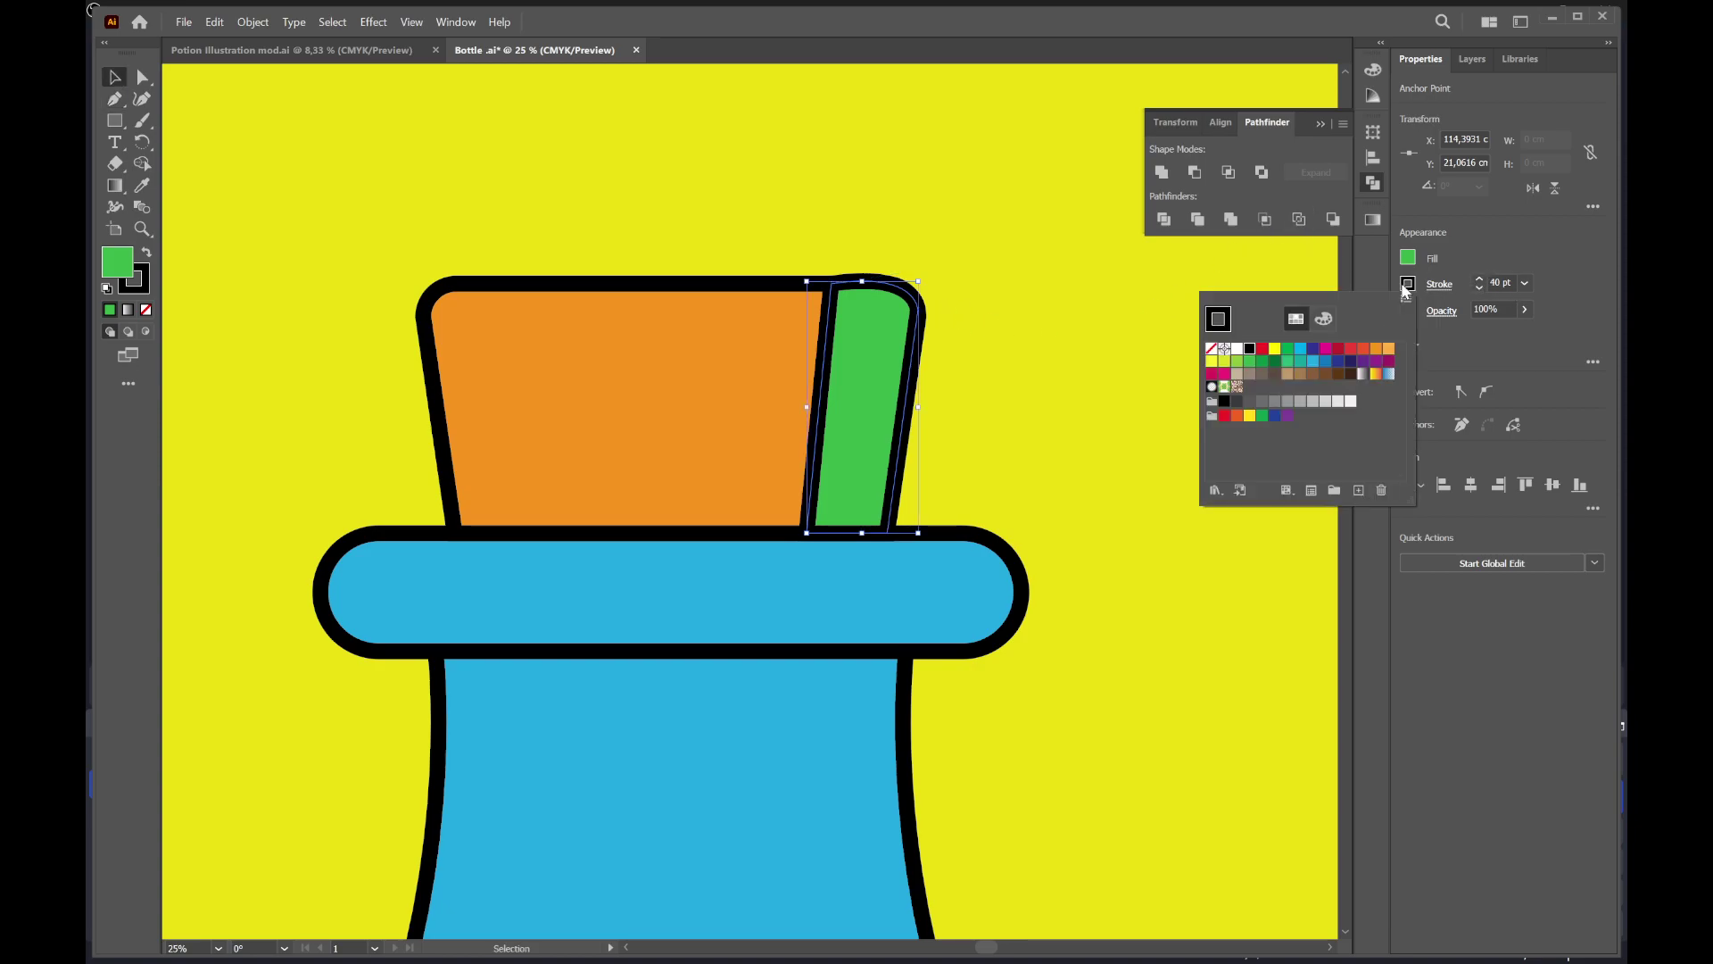
click(1215, 349)
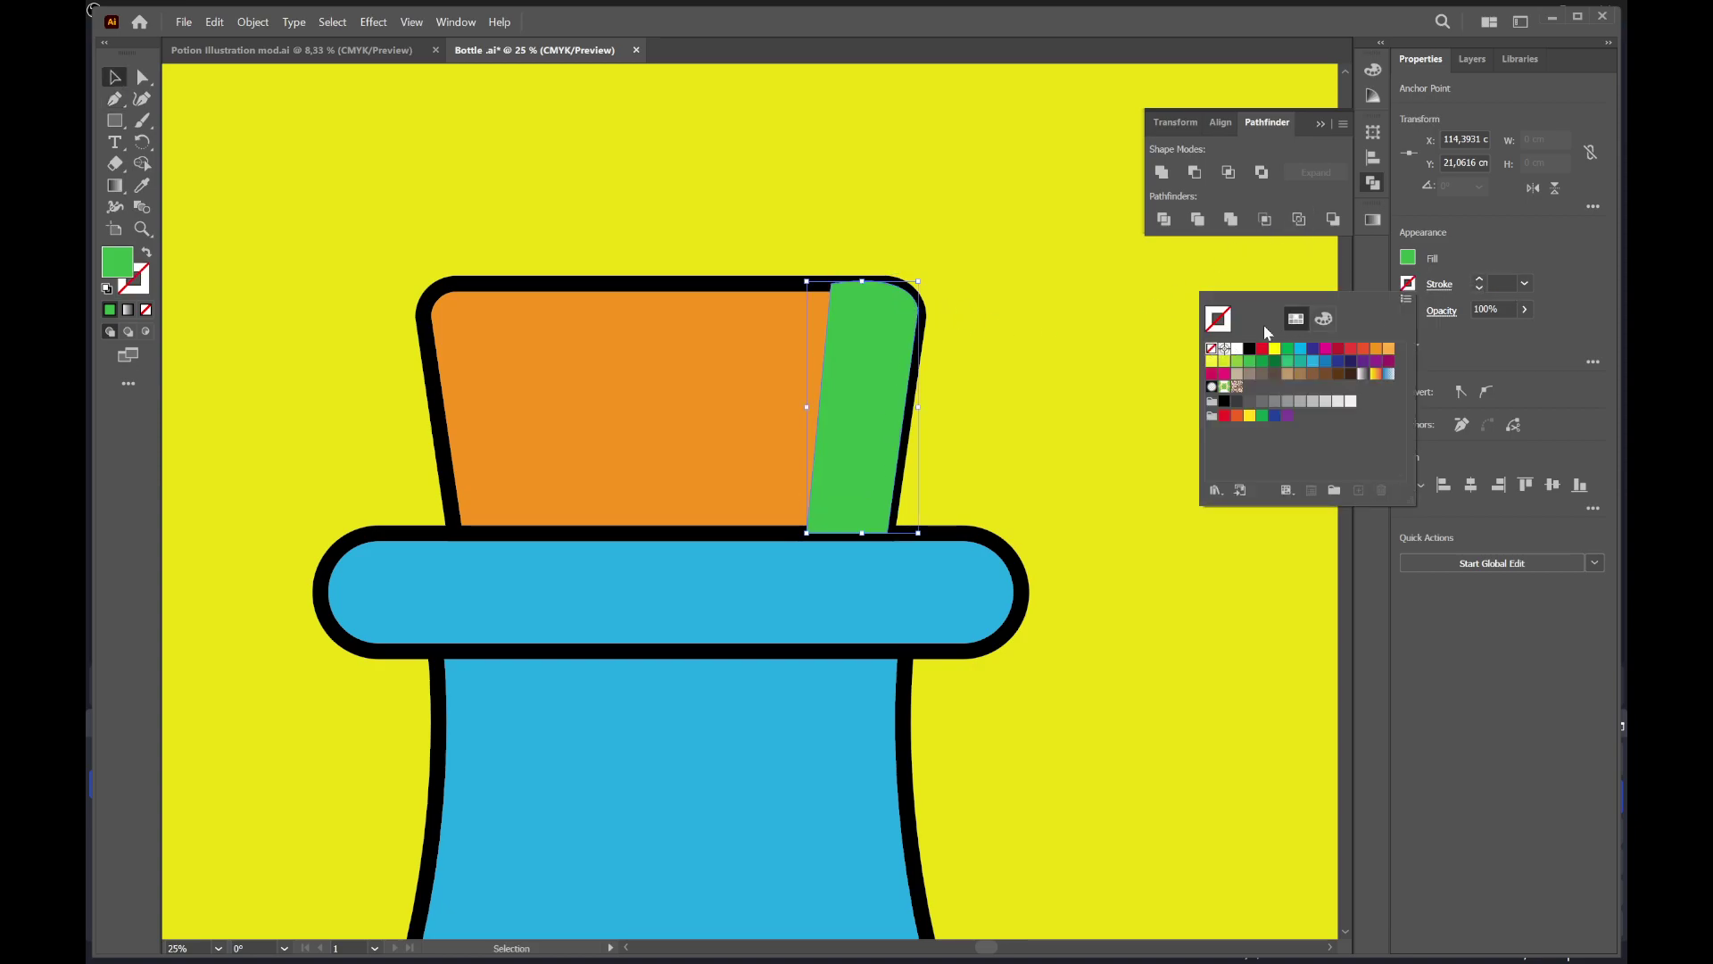
click(1406, 259)
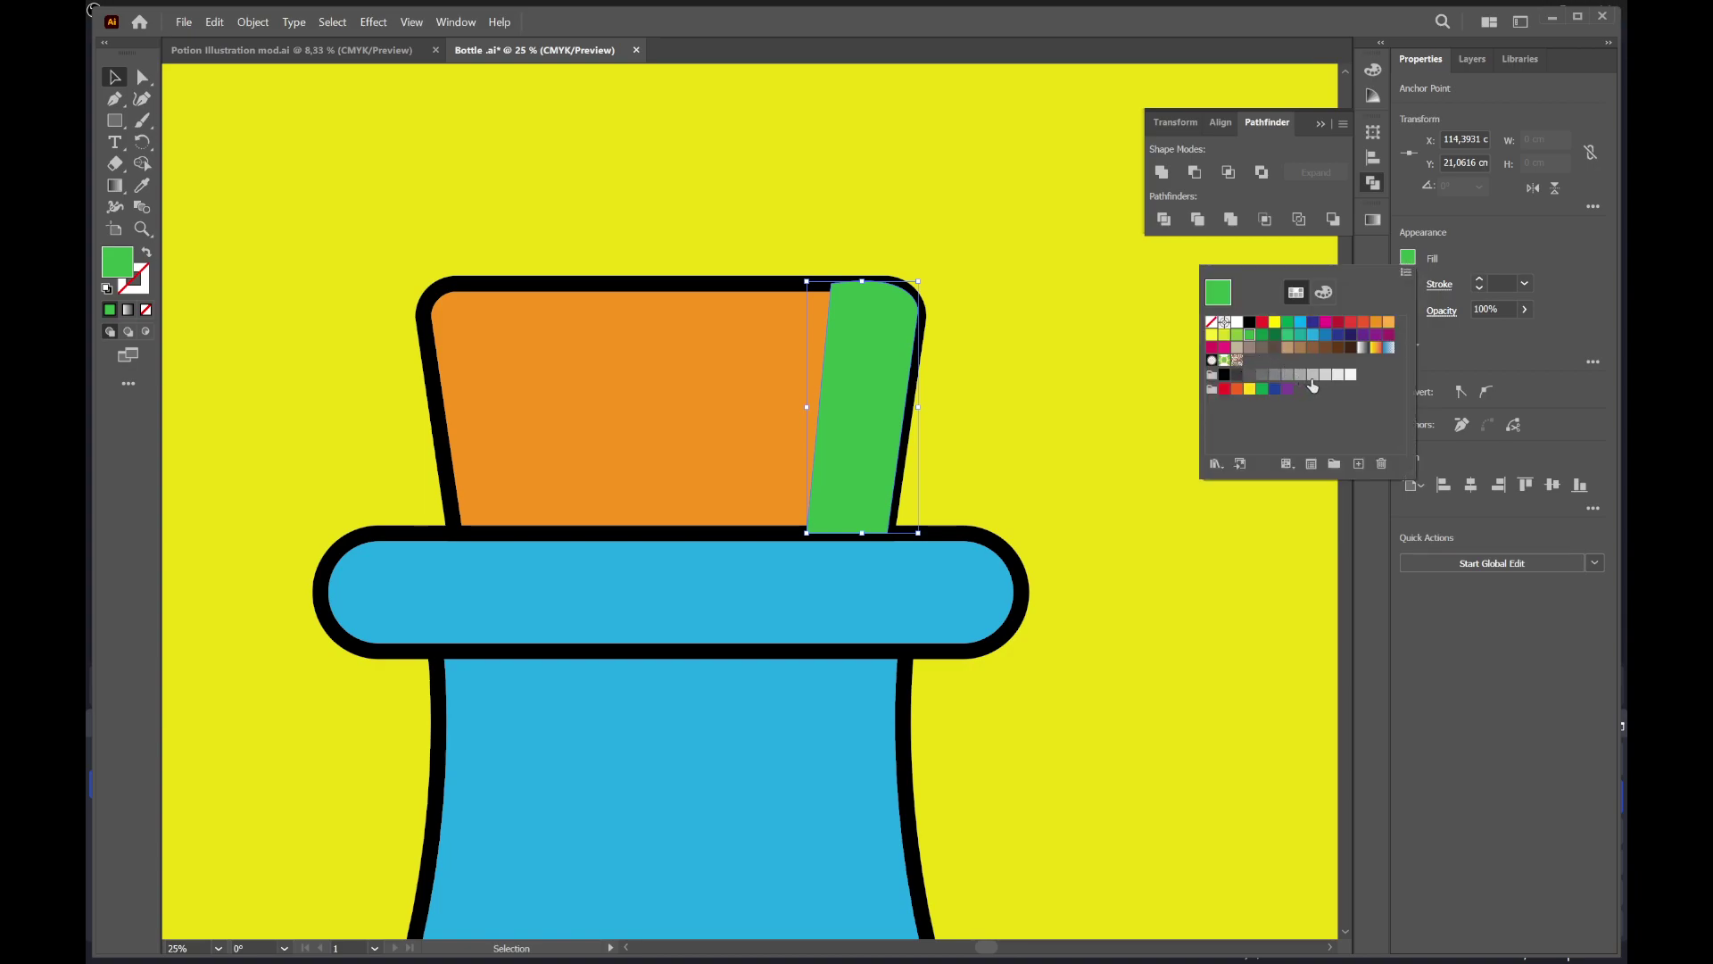
key(i)
click(782, 364)
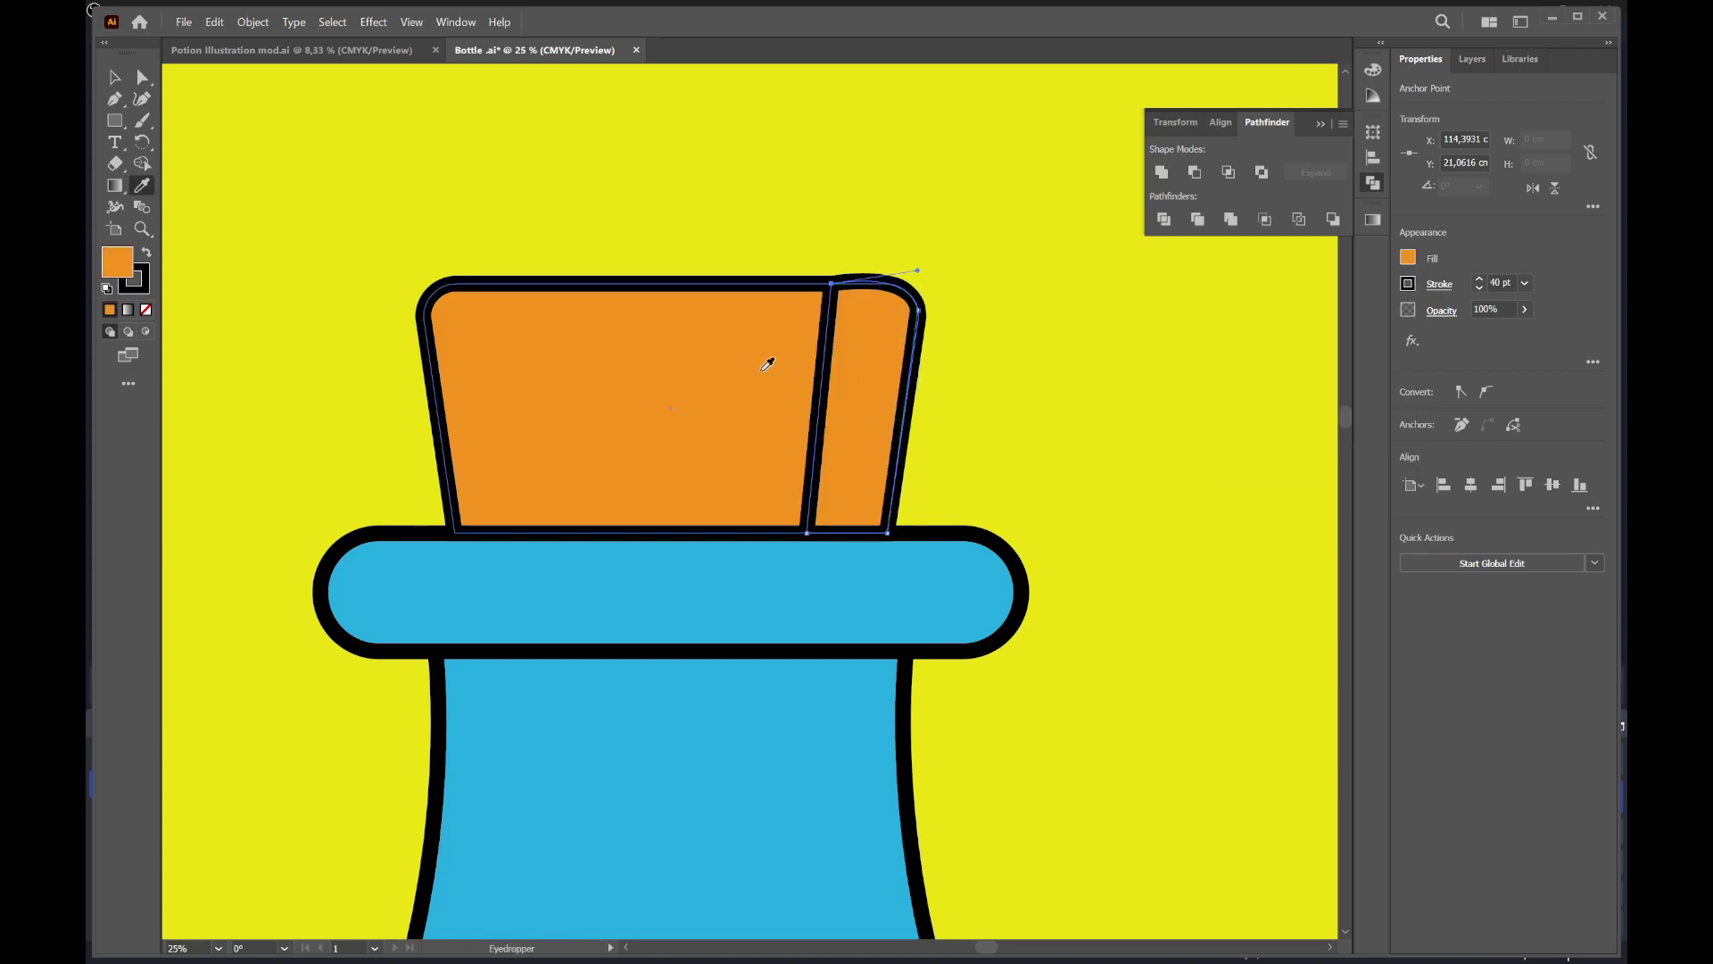
Darken the strip's fill to brown B76B18 and set its stroke to None
double_click(114, 269)
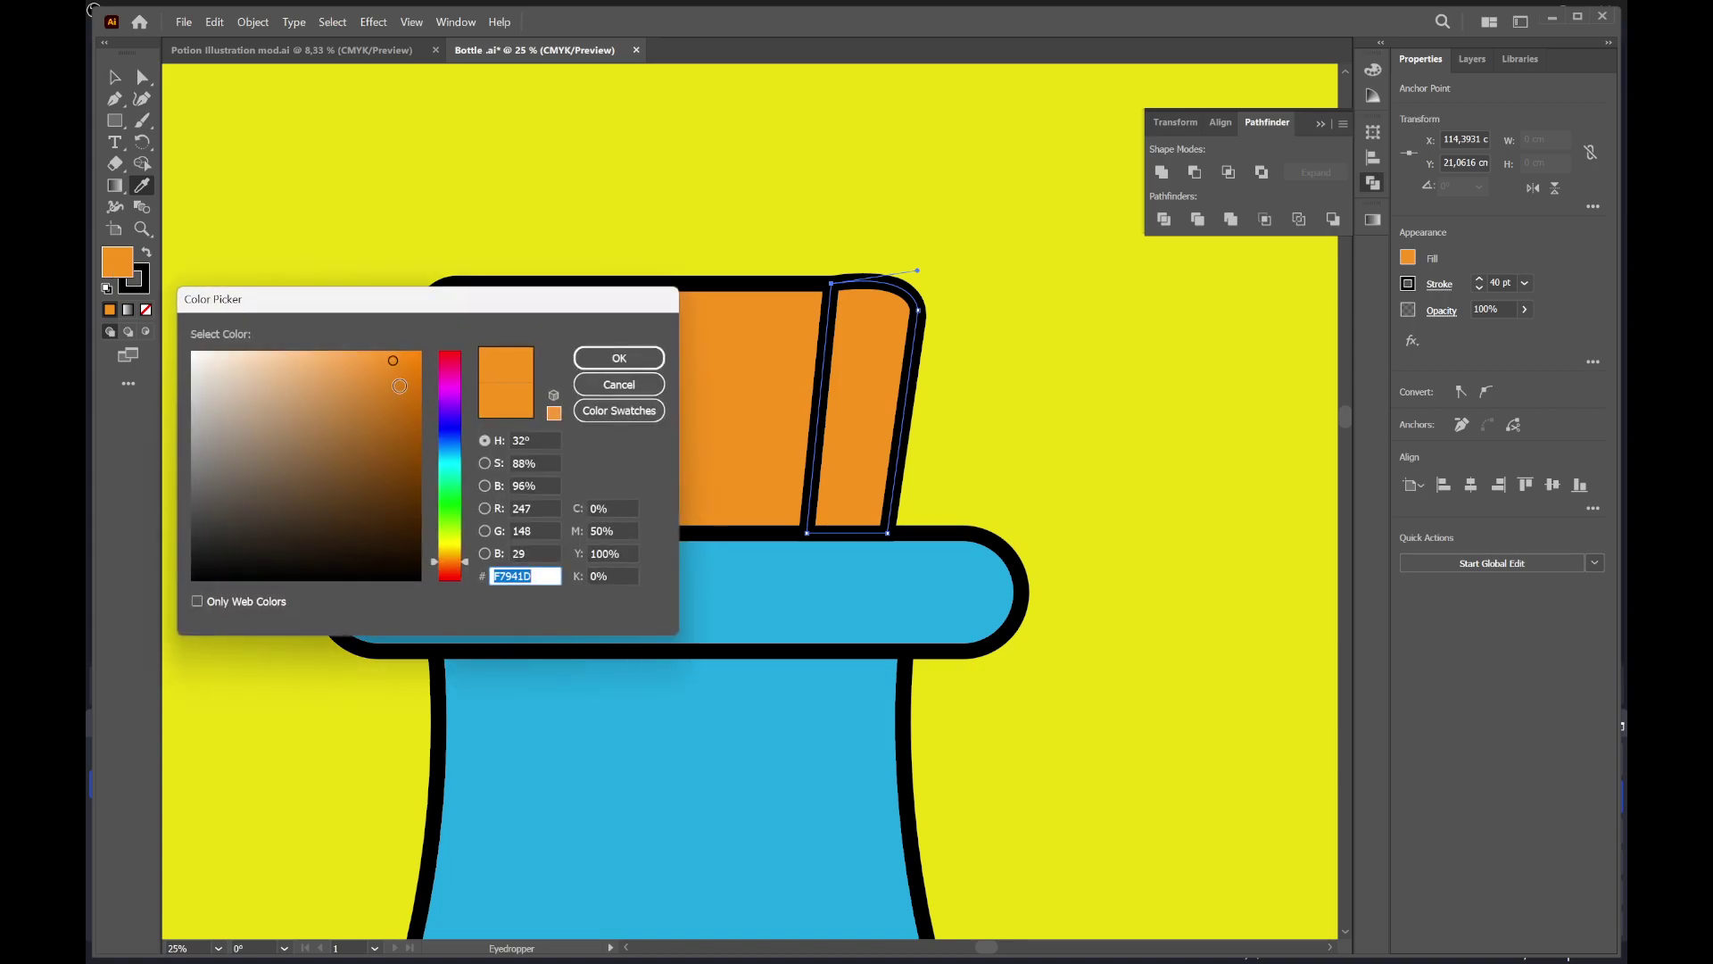
drag(393, 364, 394, 402)
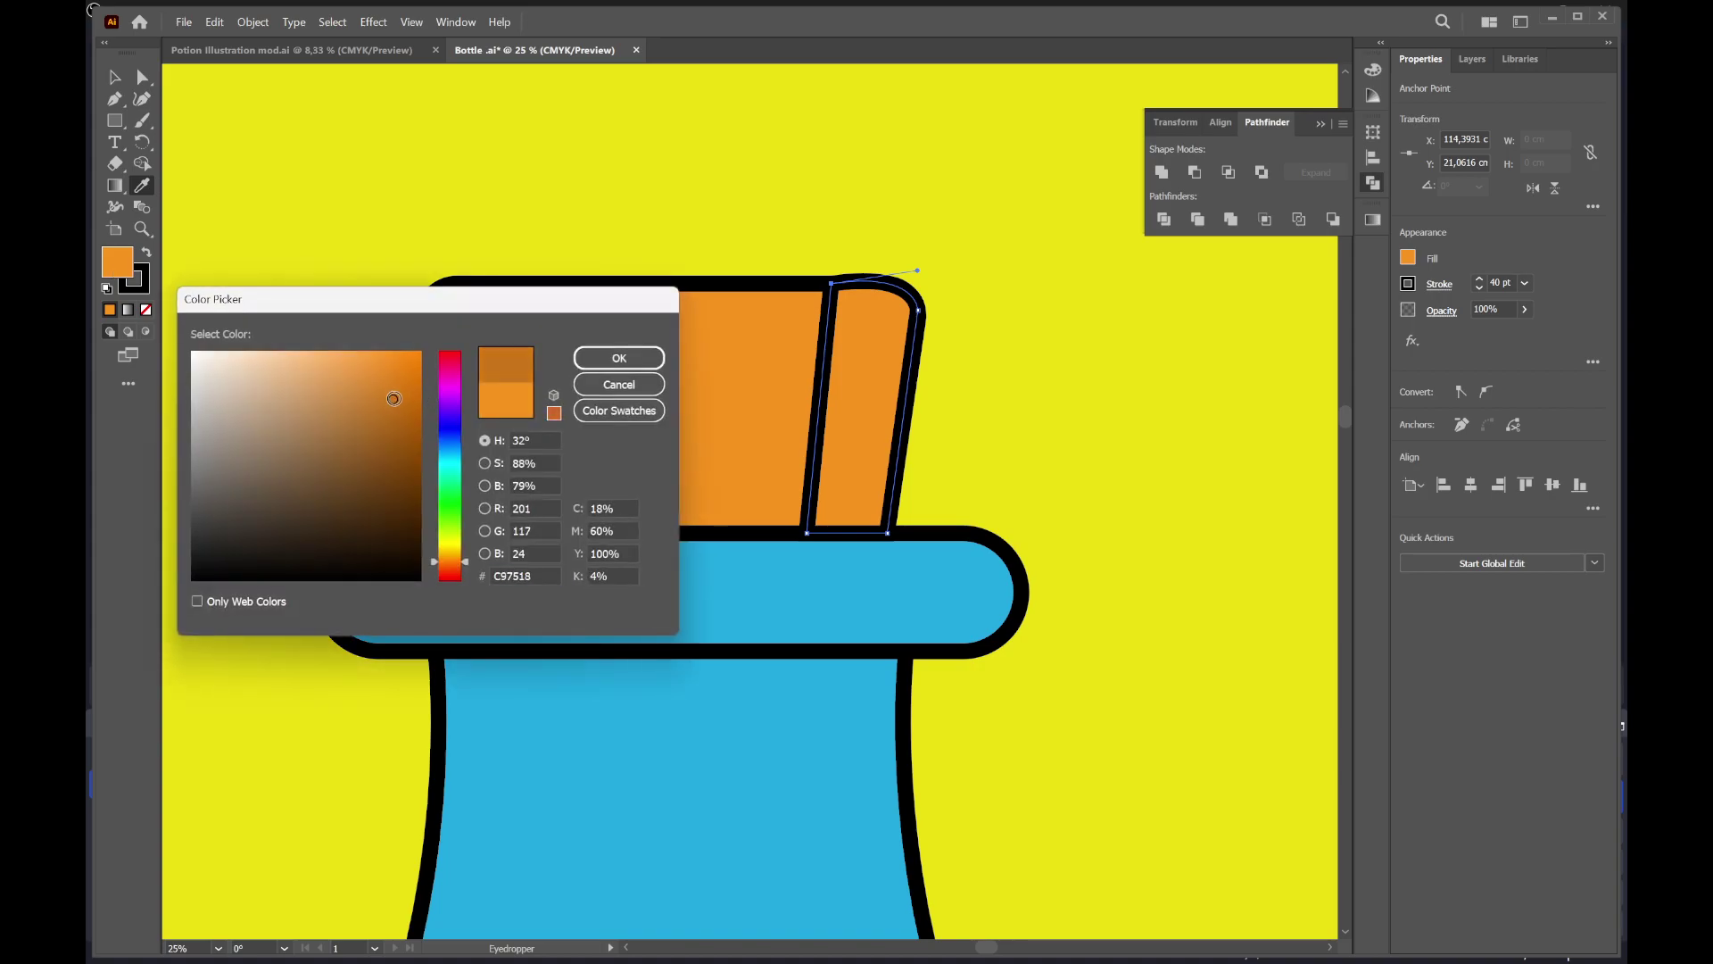
click(619, 358)
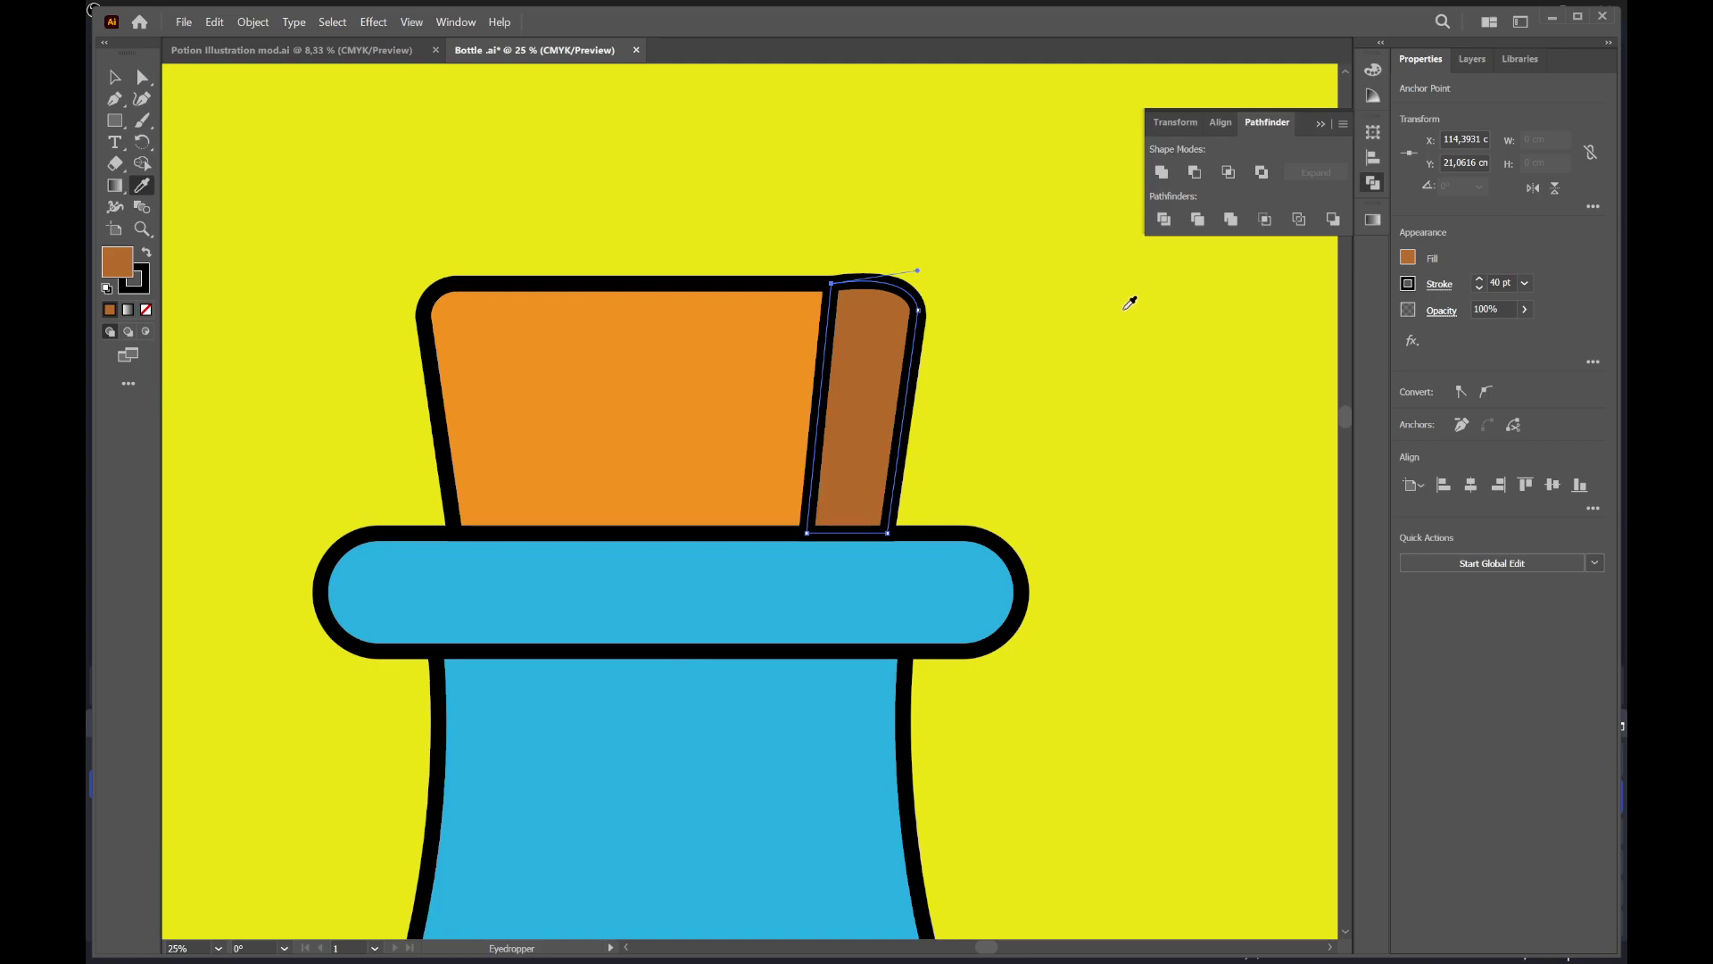
key(v)
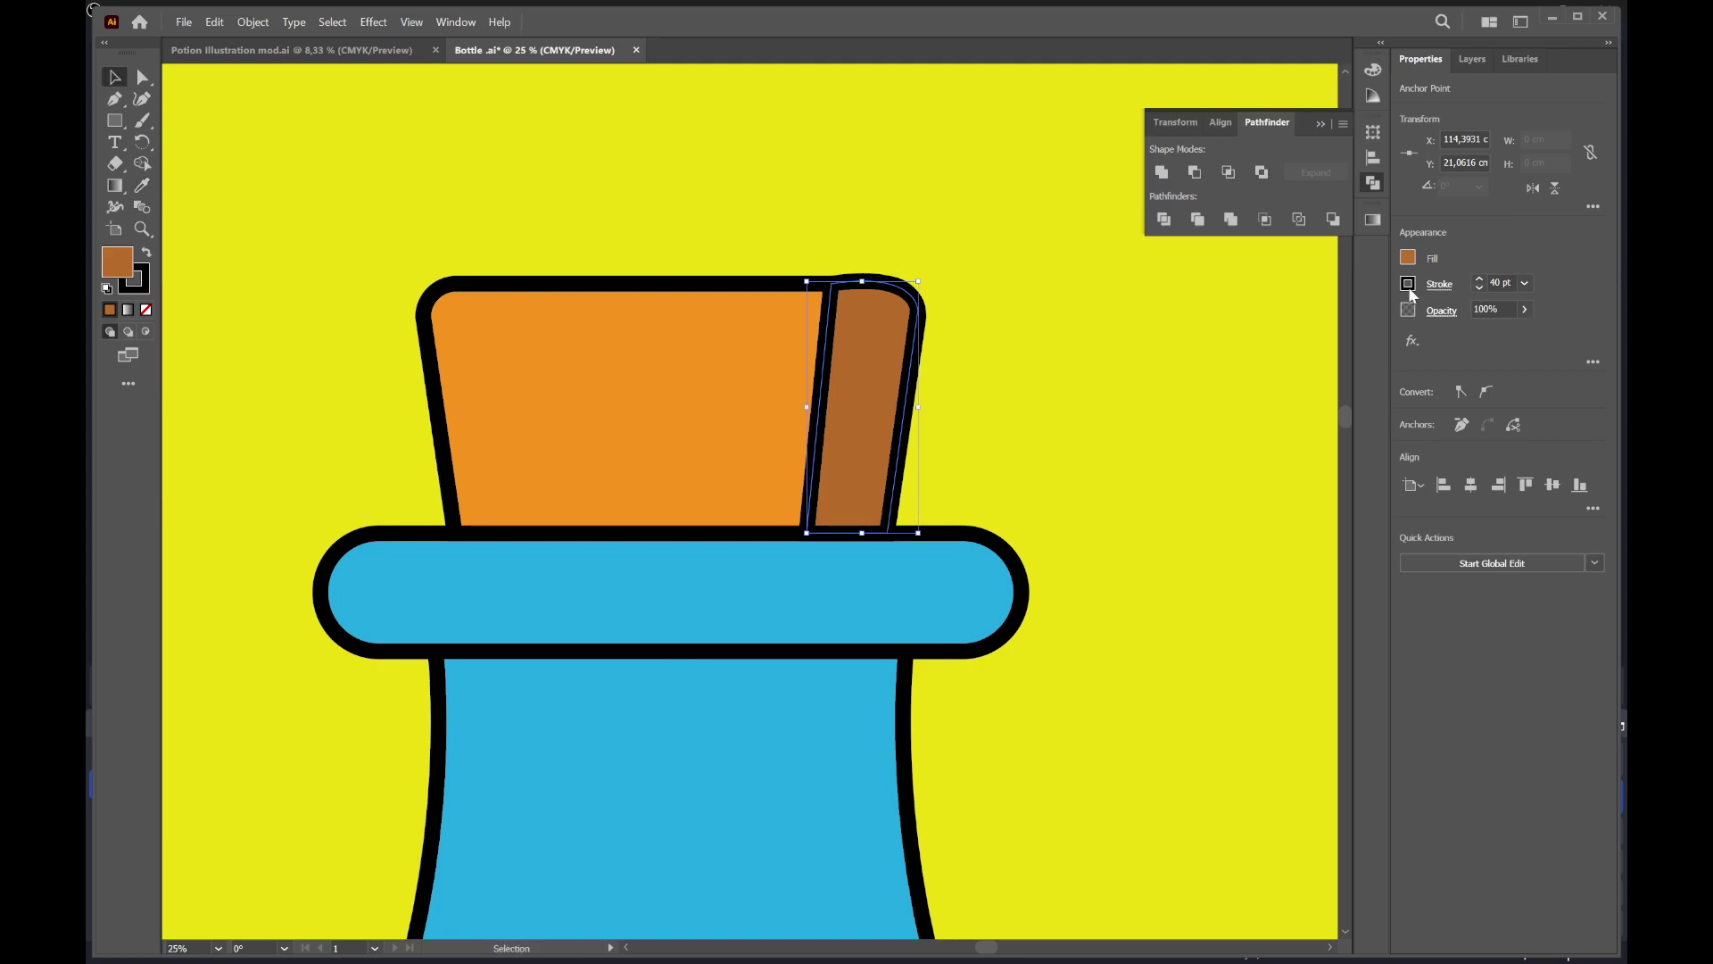
click(1409, 291)
click(1213, 347)
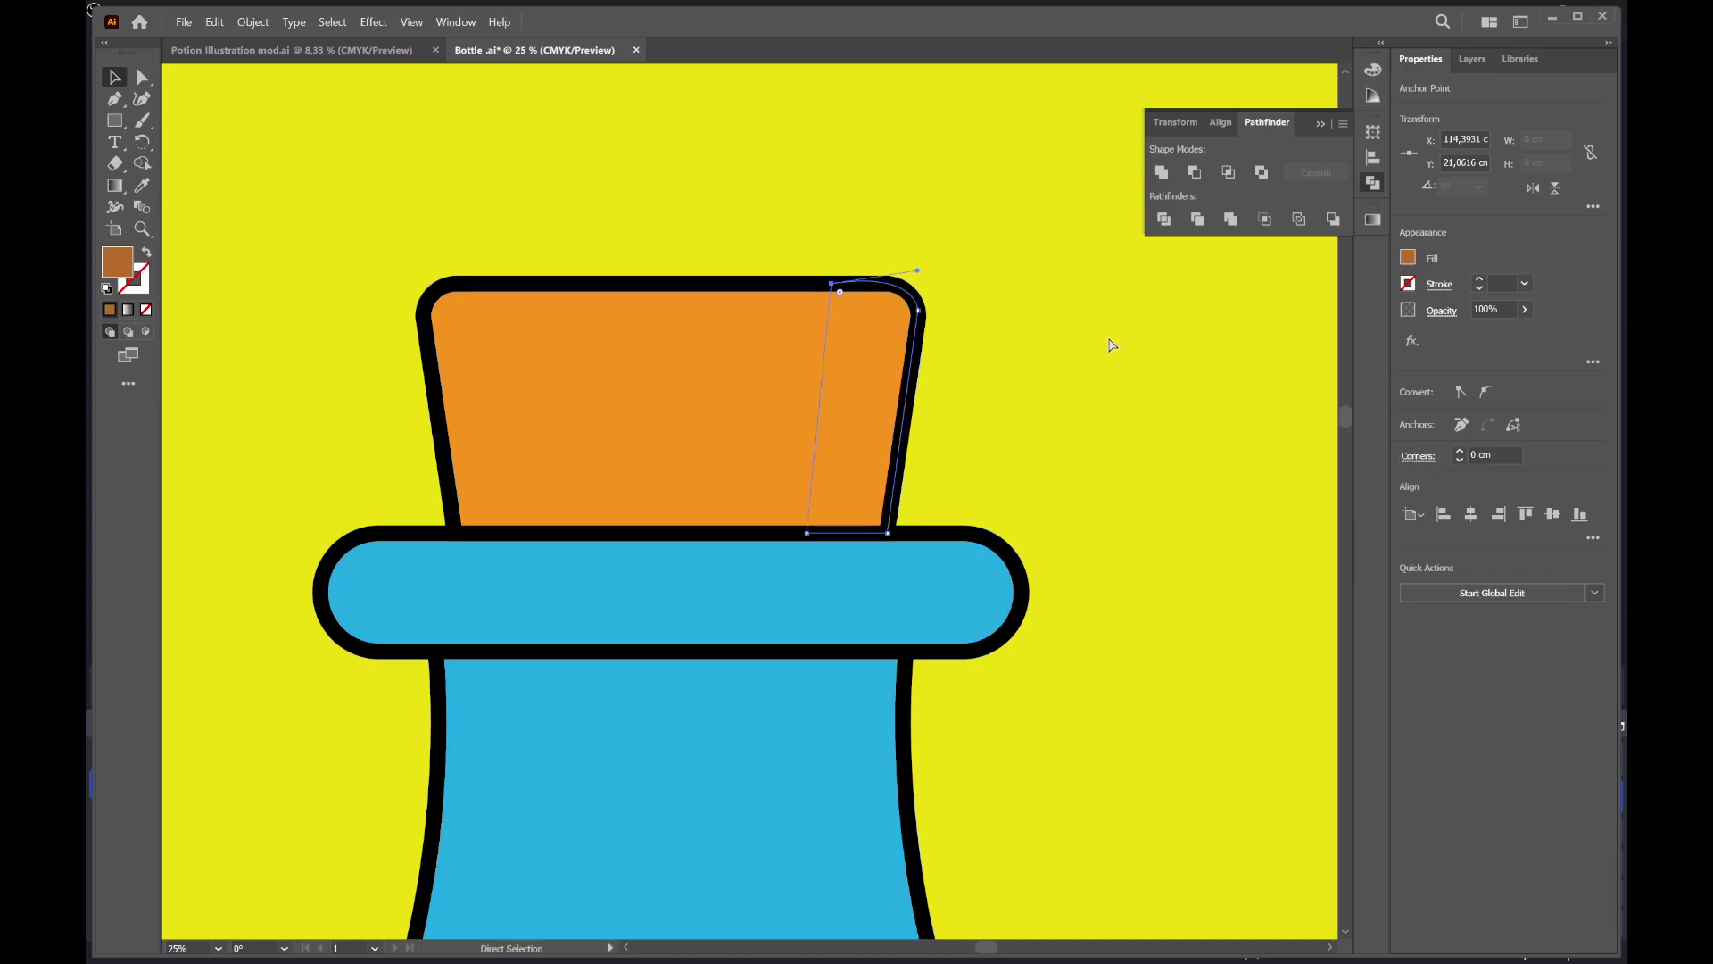
click(639, 303)
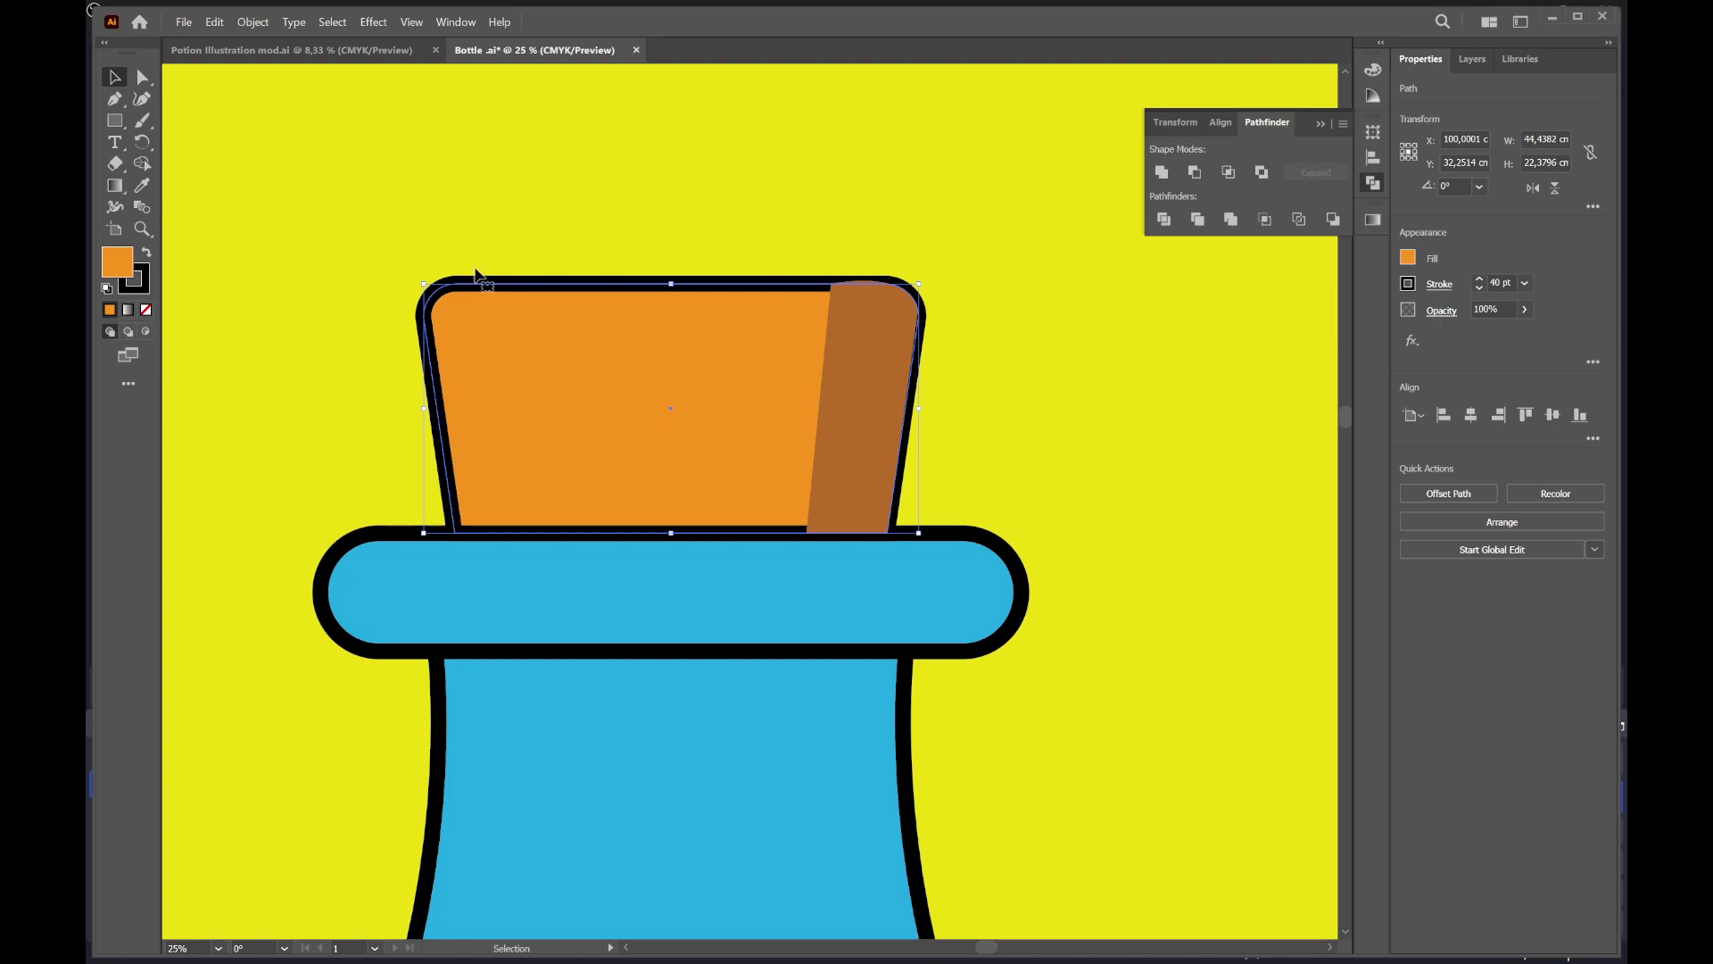
Expand the cork's 40 pt black stroke via Object > Expand, then select the cork and shading paths
click(253, 23)
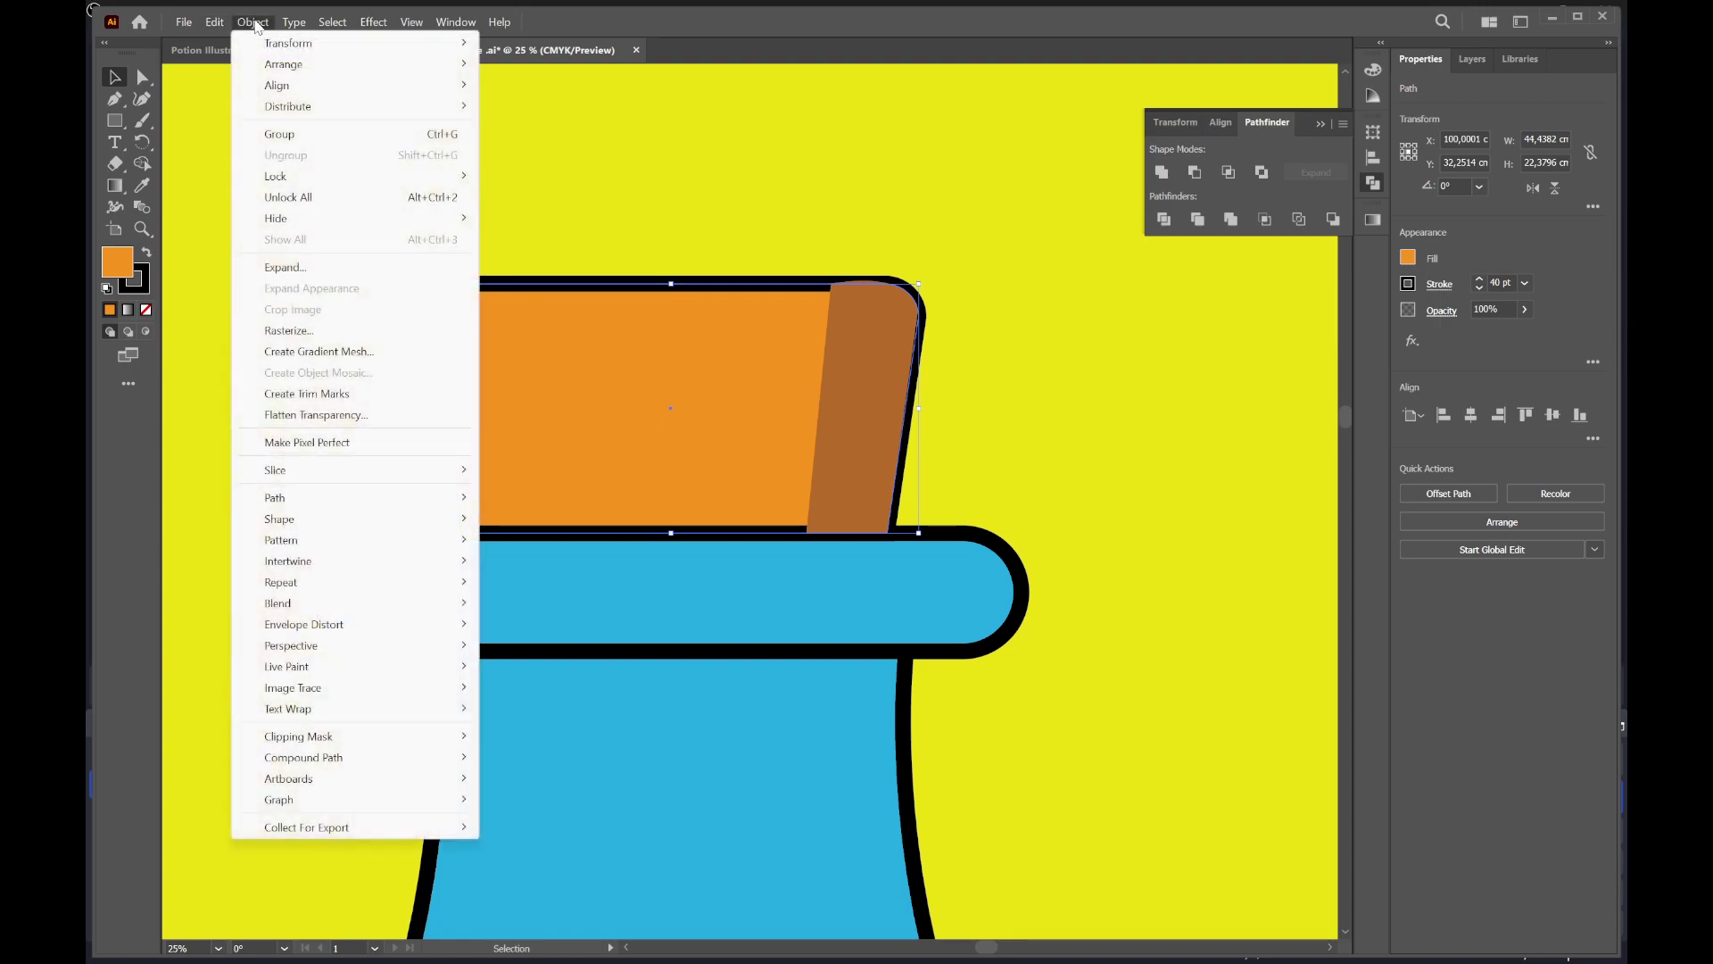
click(282, 268)
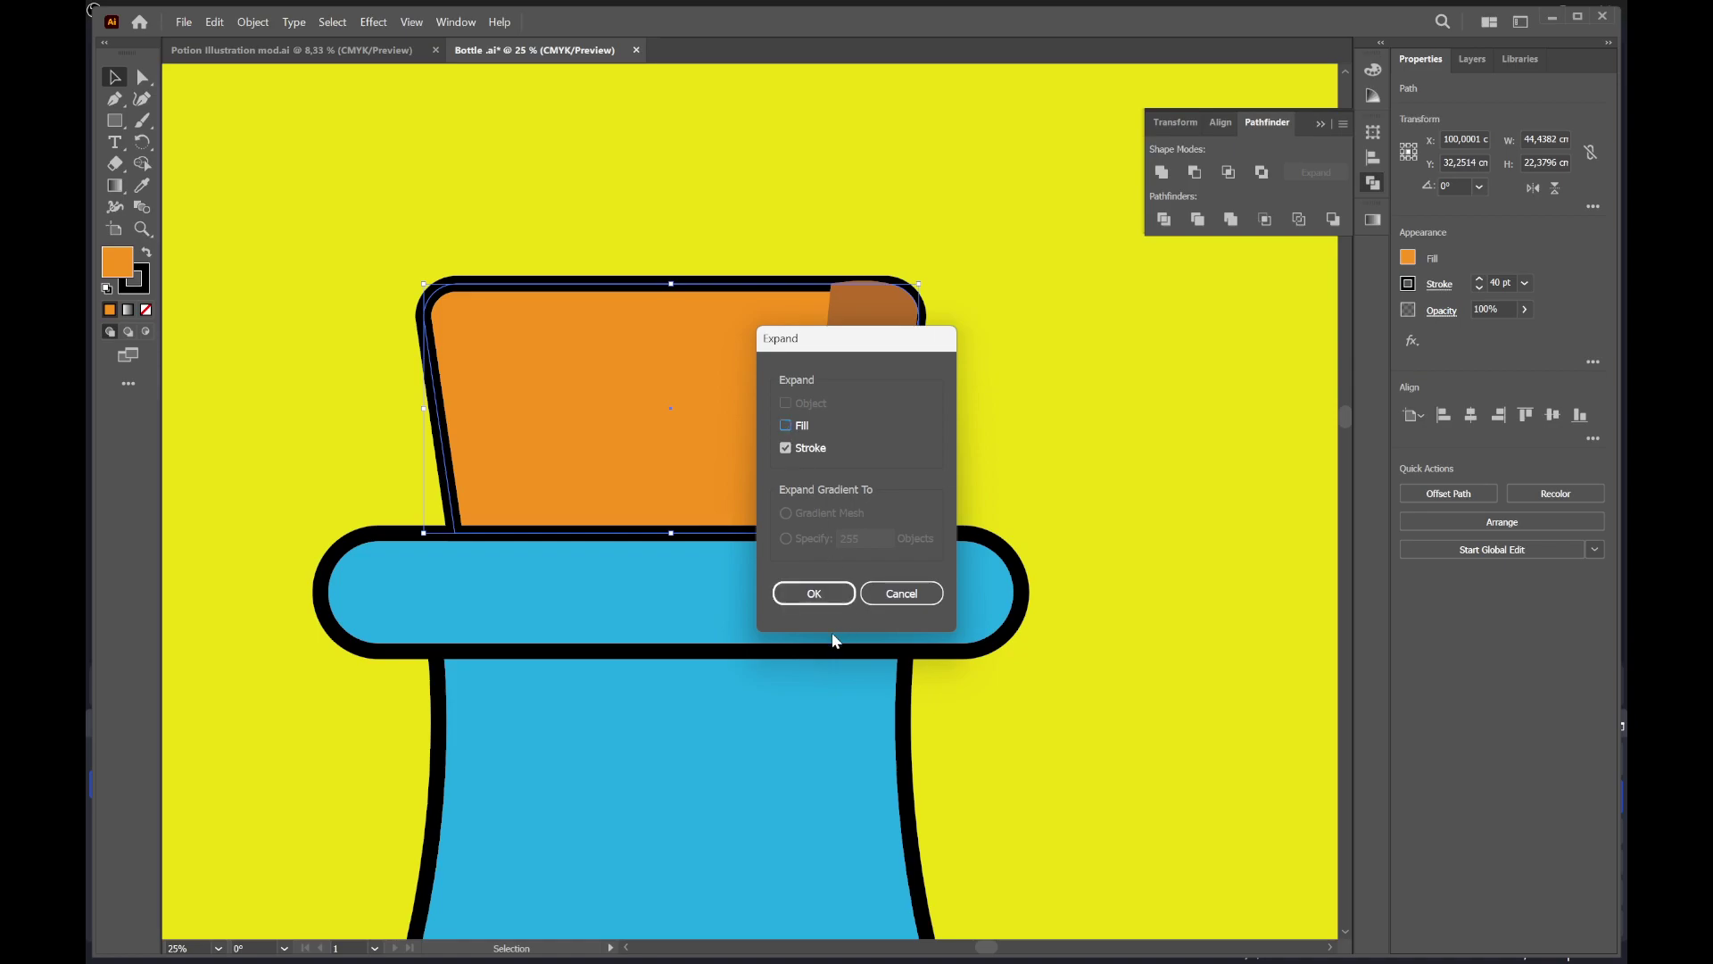
click(817, 592)
click(1024, 382)
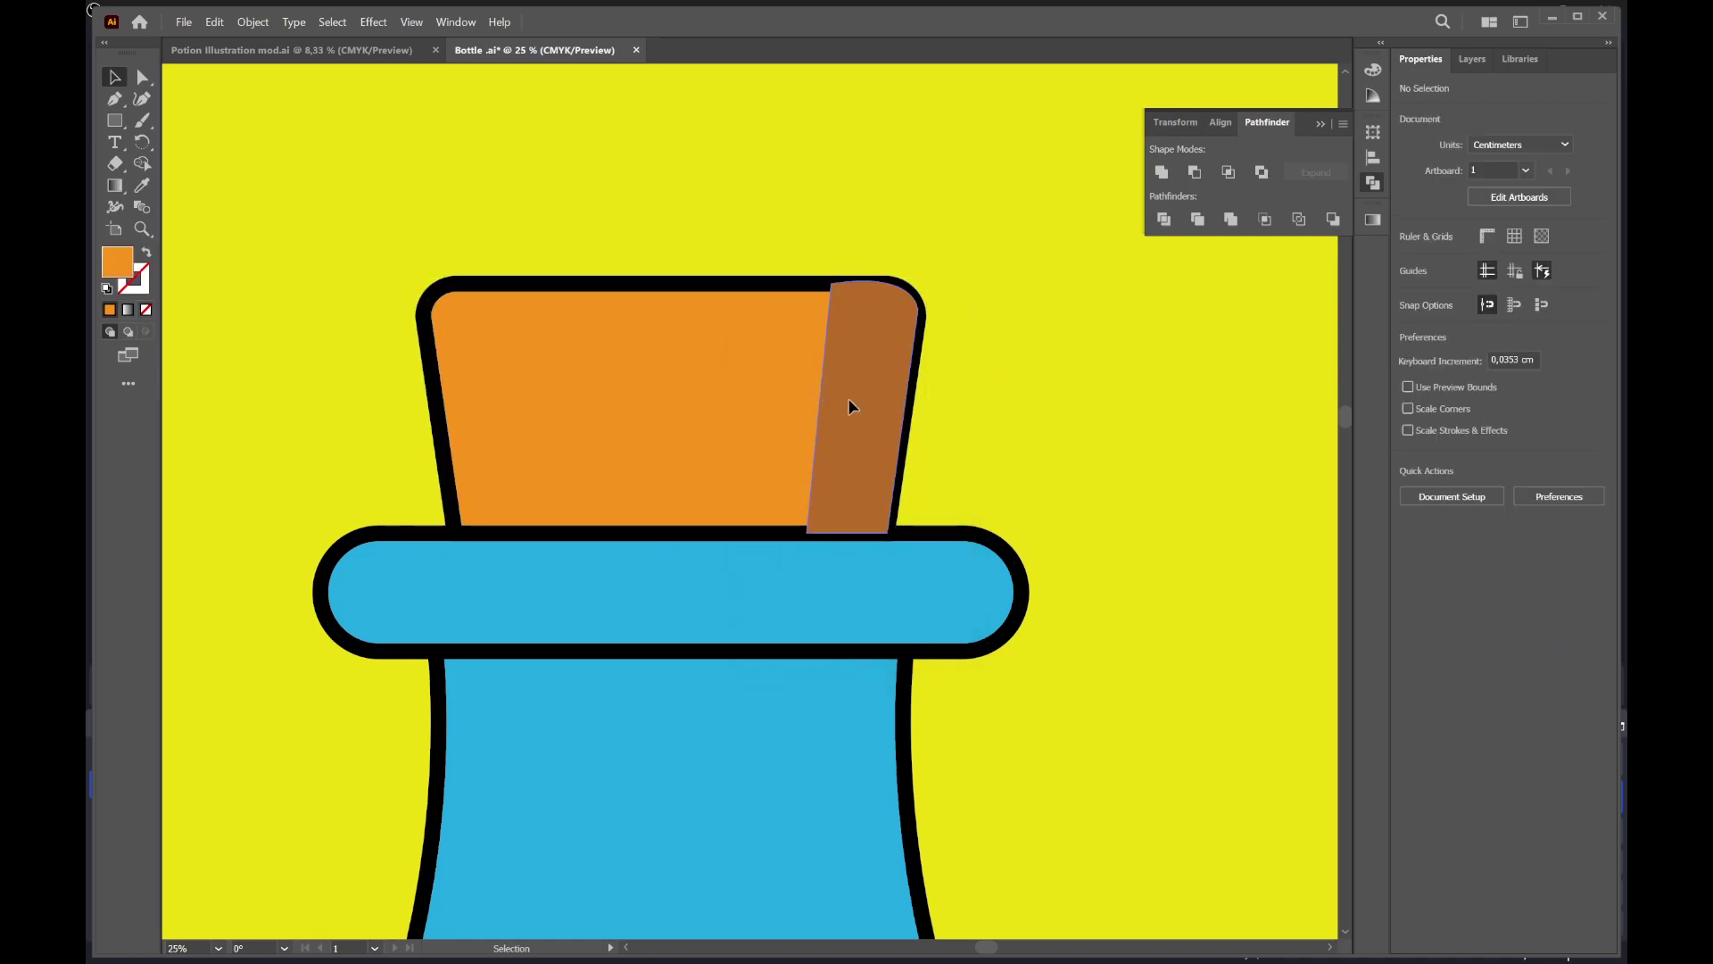
key(a)
click(906, 386)
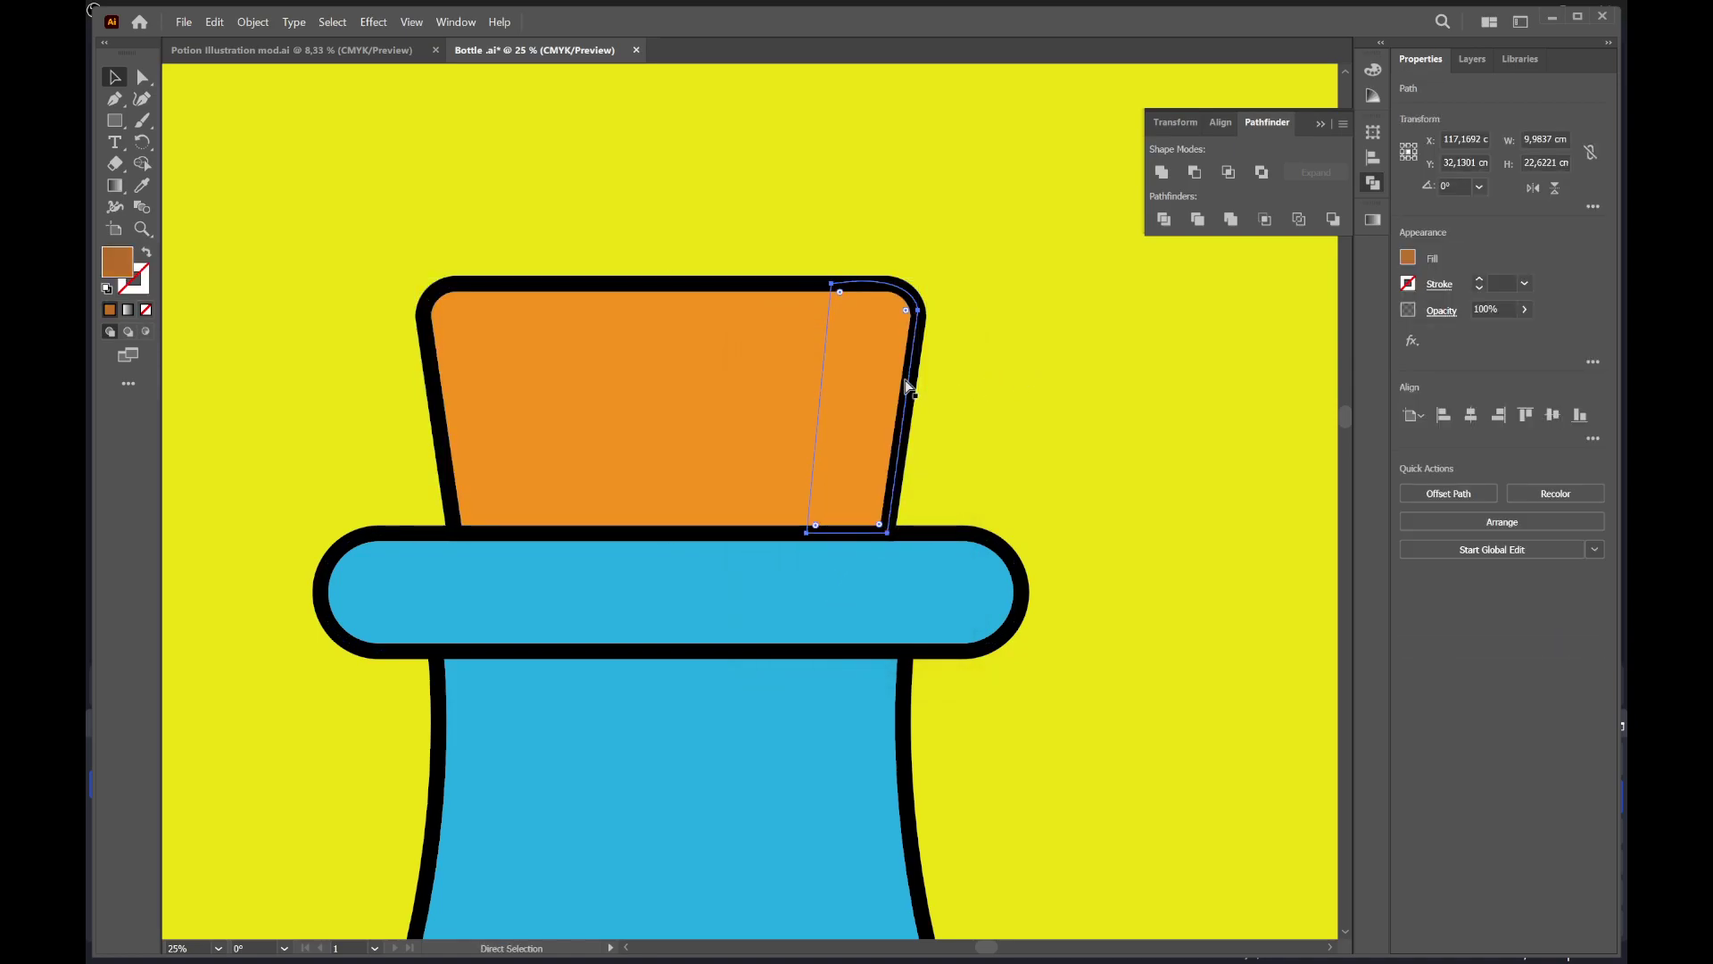
shift+click(763, 374)
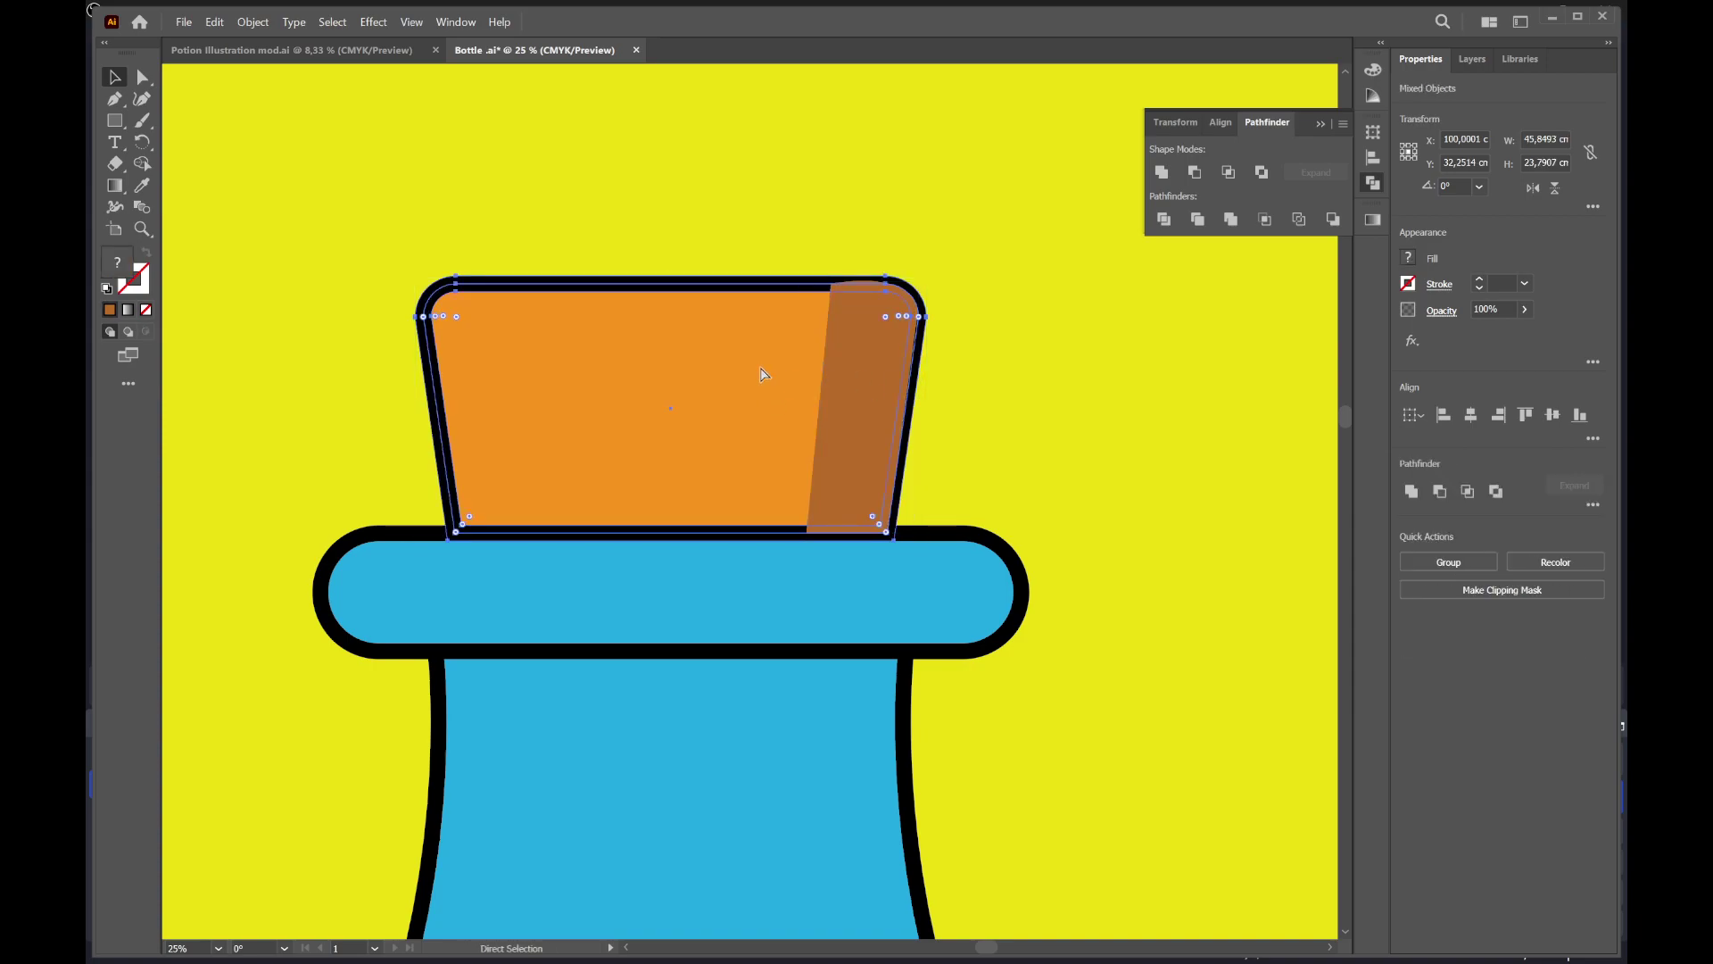
click(837, 394)
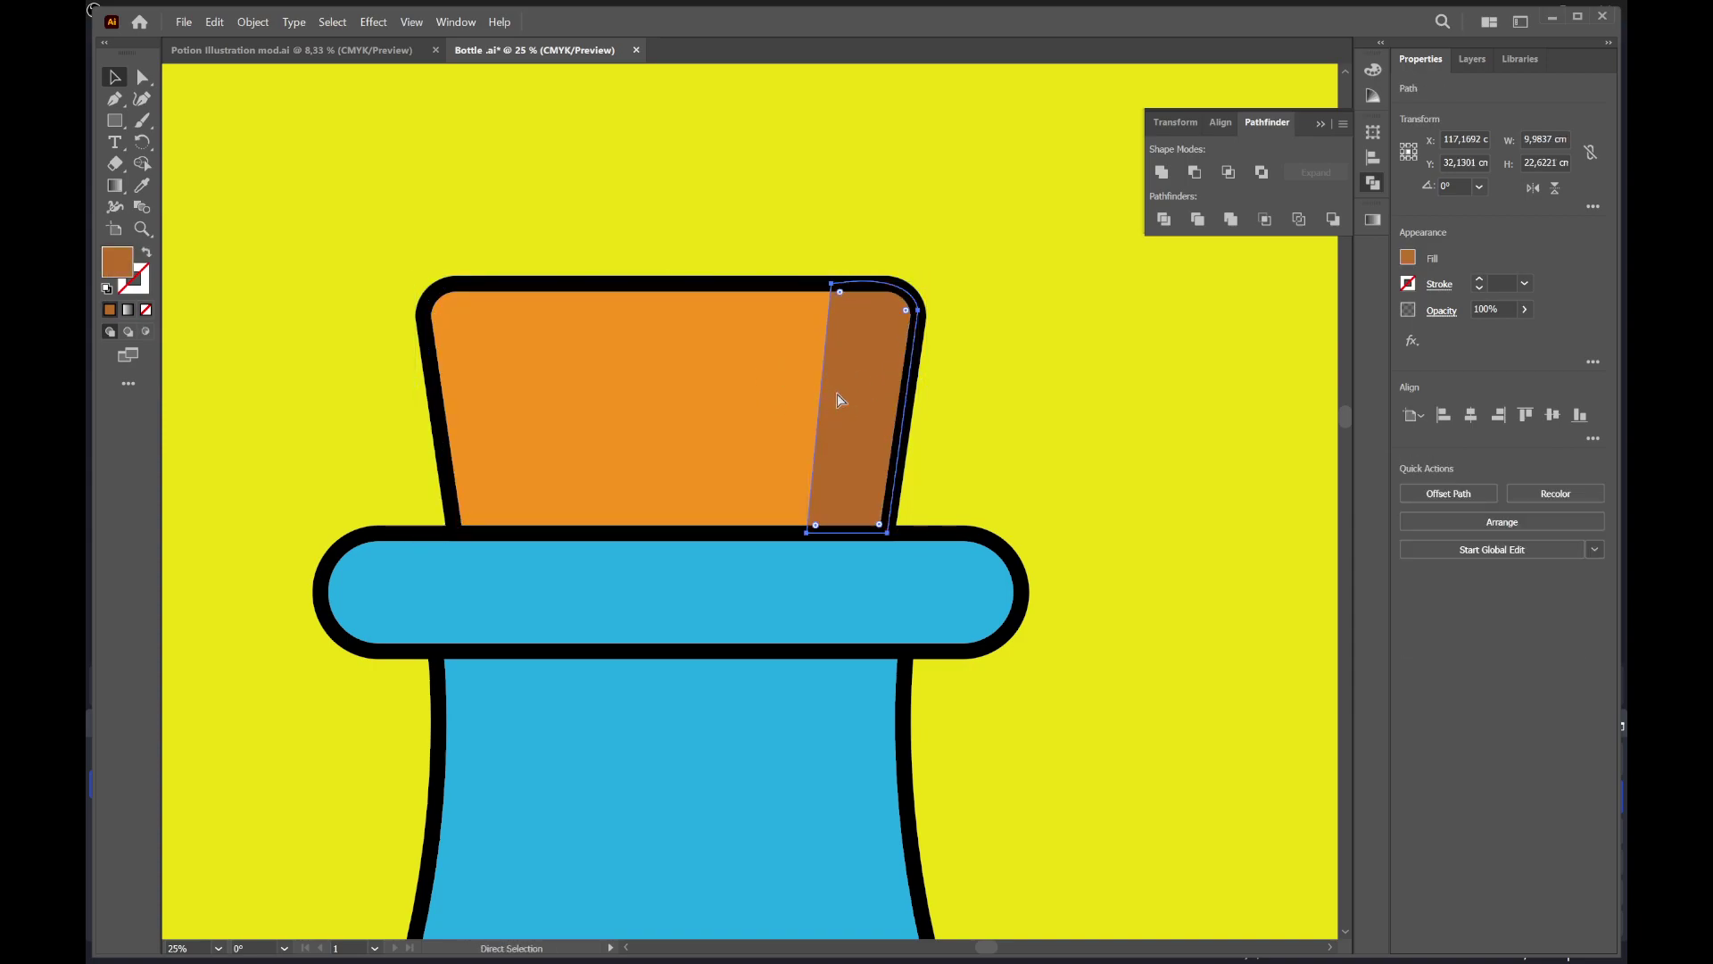
key(v)
click(1115, 402)
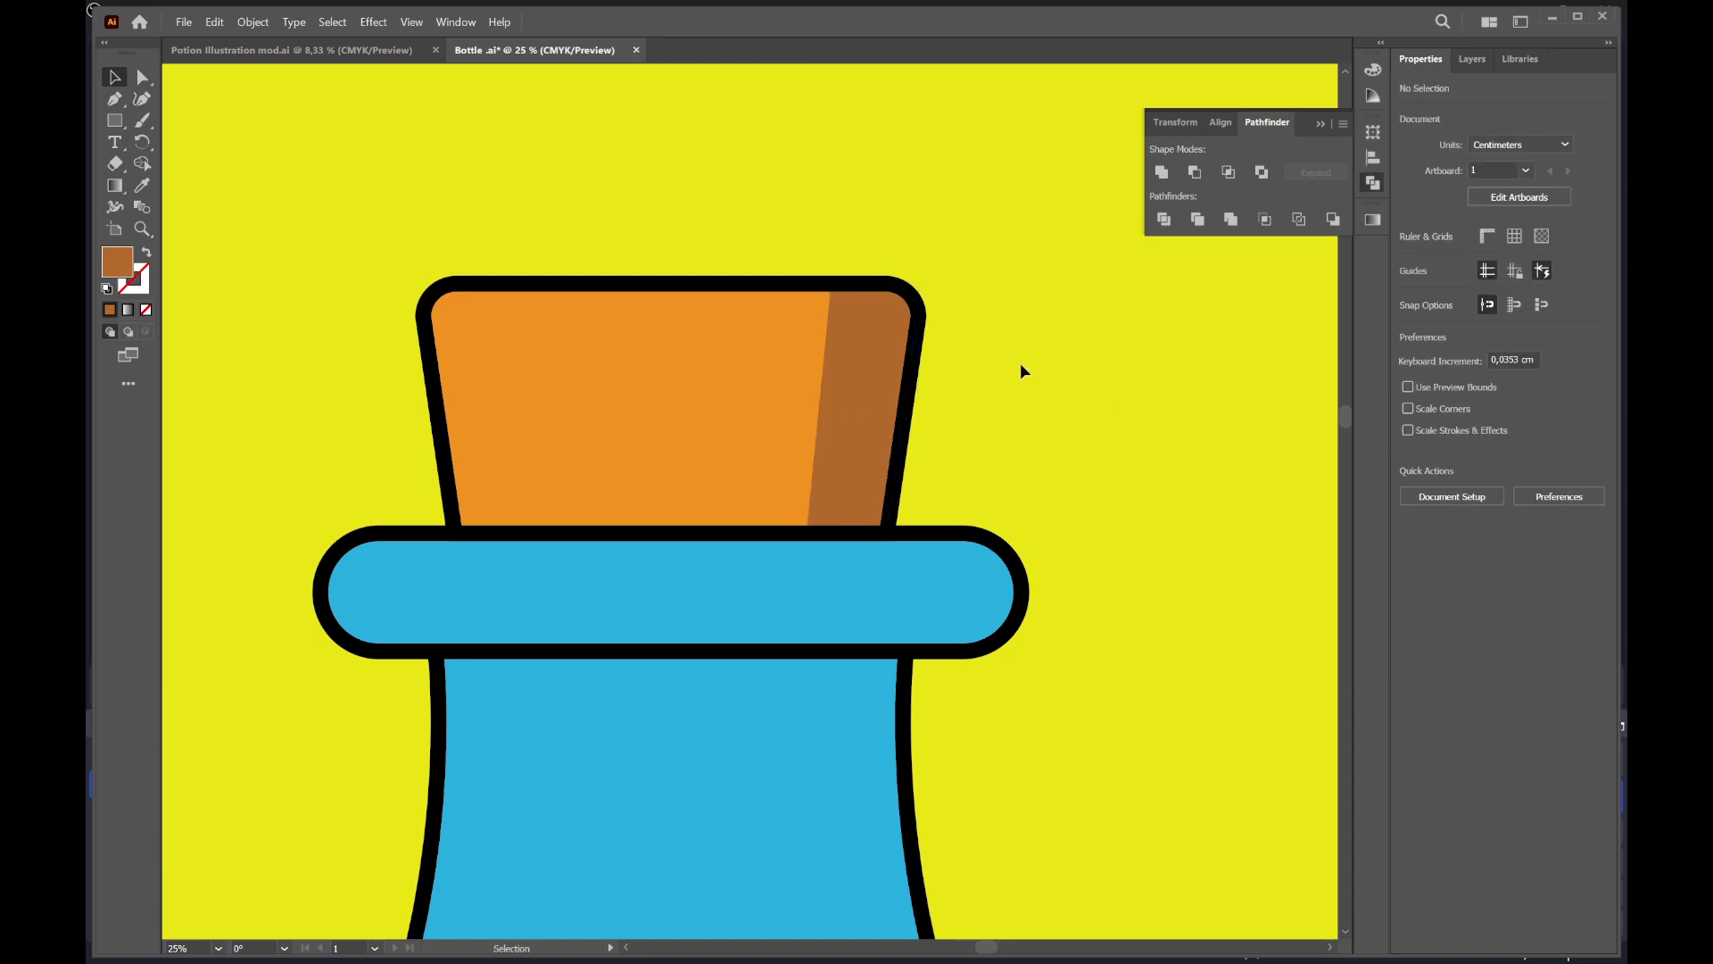
scroll(848, 277, down, 1)
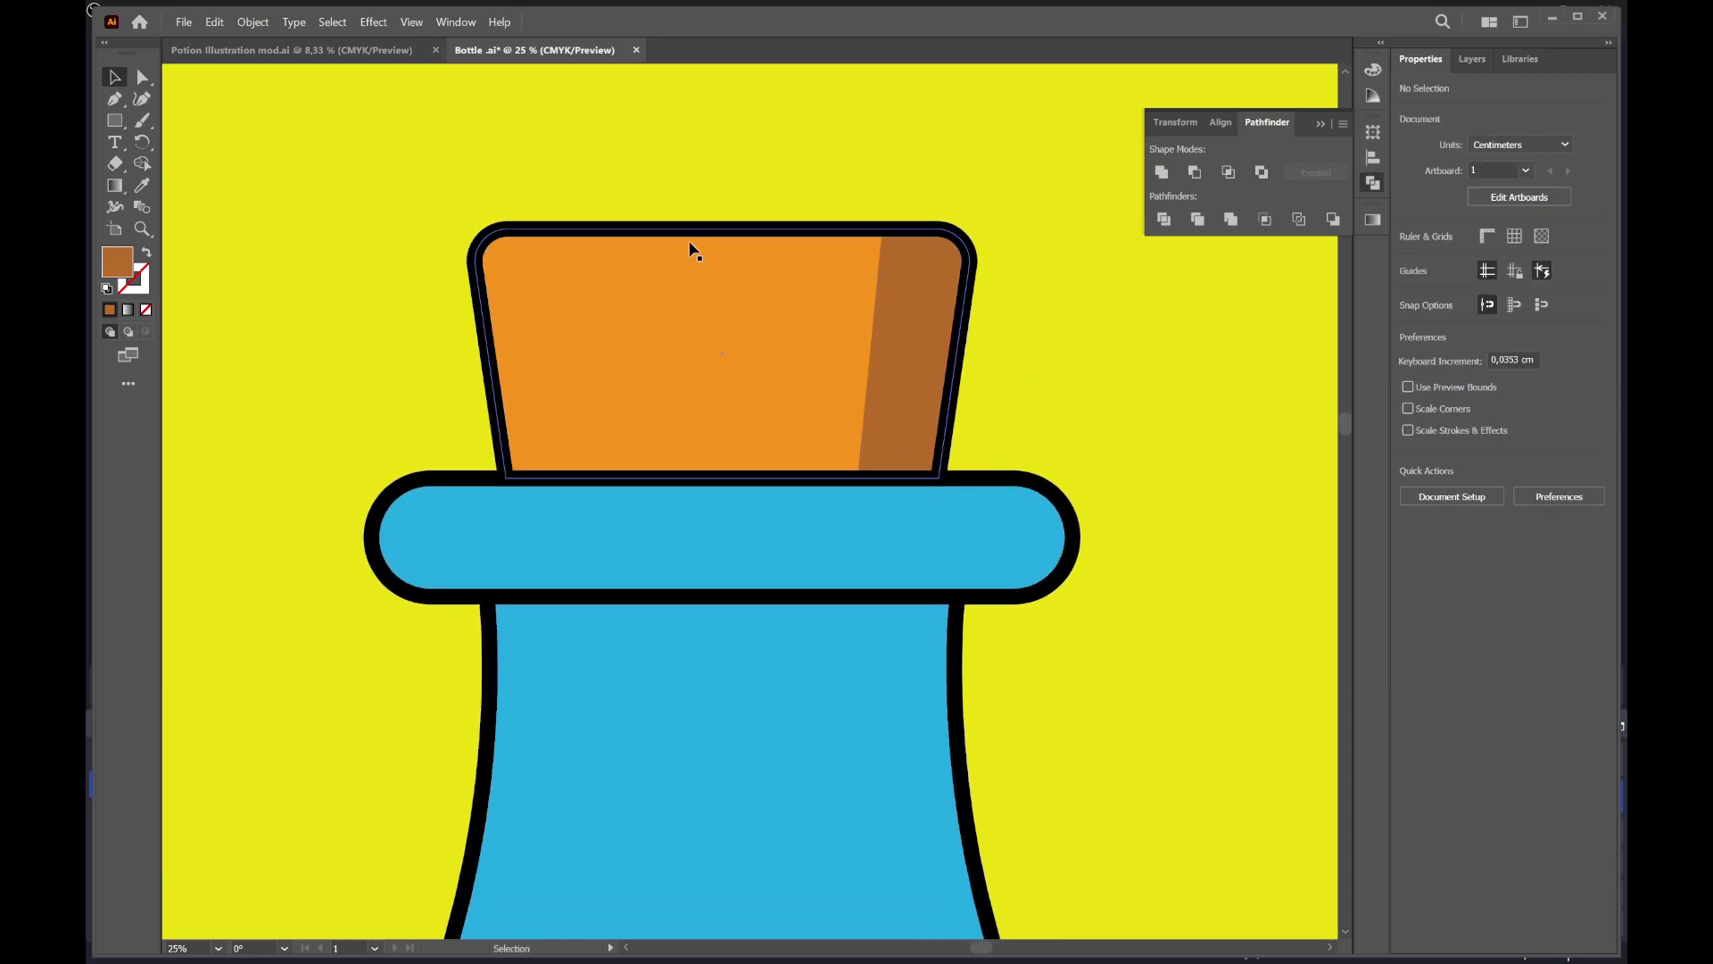
drag(688, 248, 787, 199)
scroll(764, 207, down, 1)
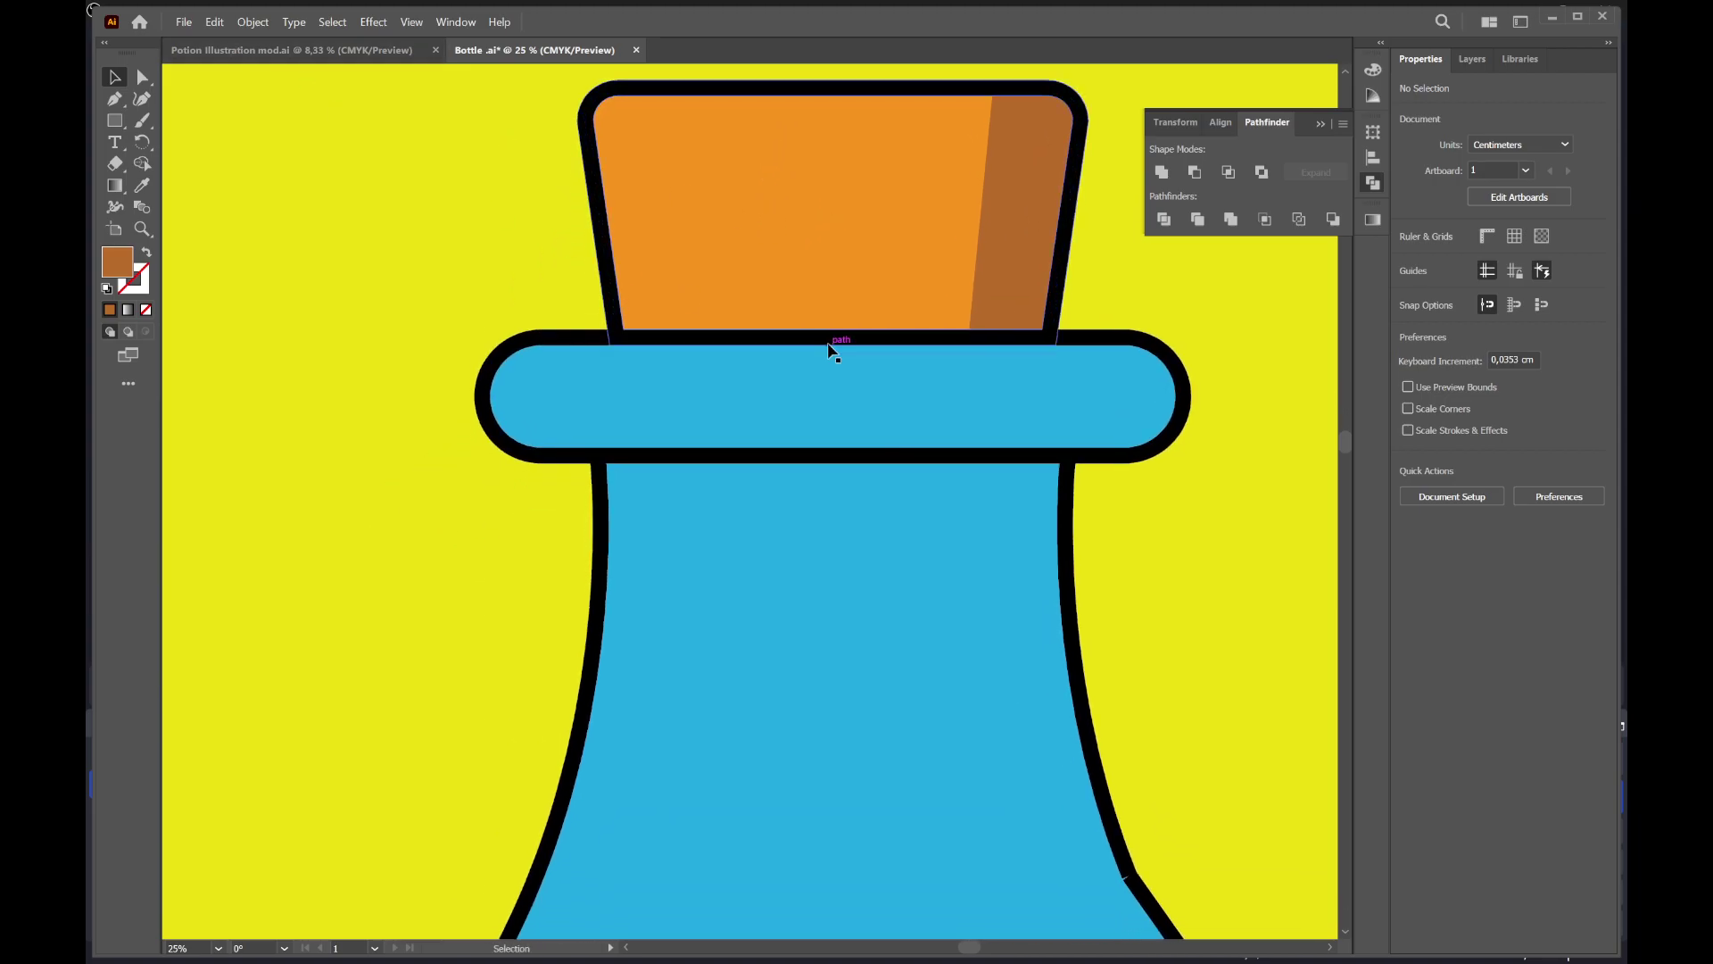
drag(830, 348, 806, 371)
click(243, 50)
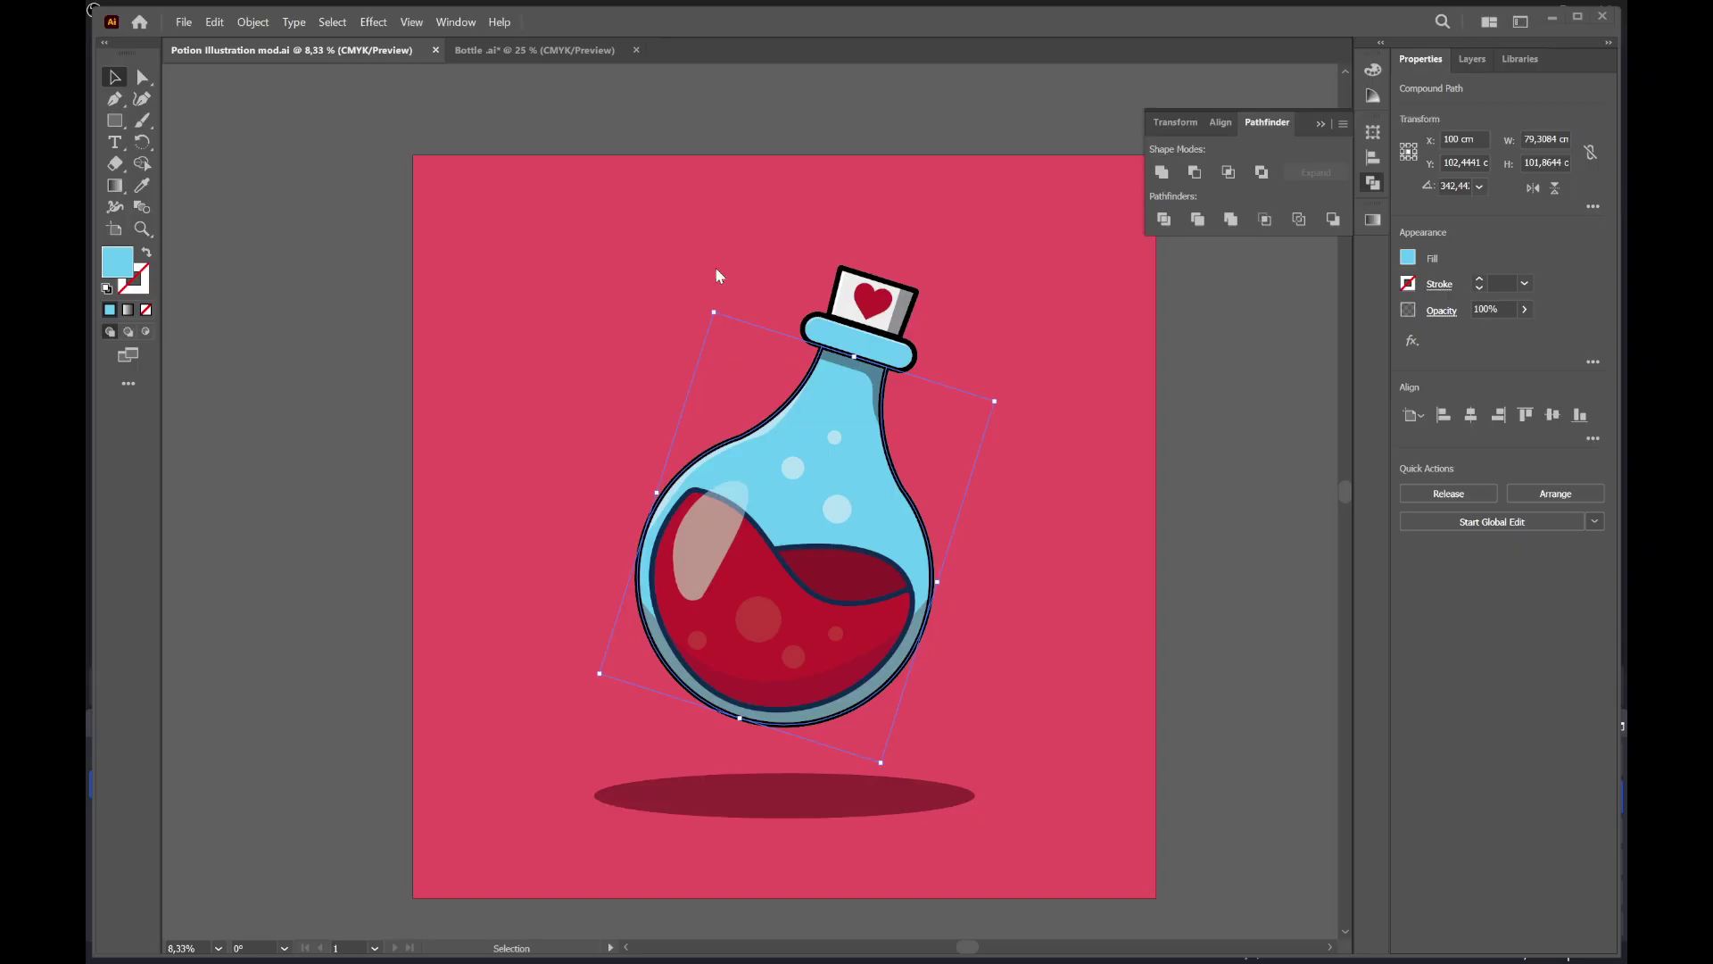
click(499, 56)
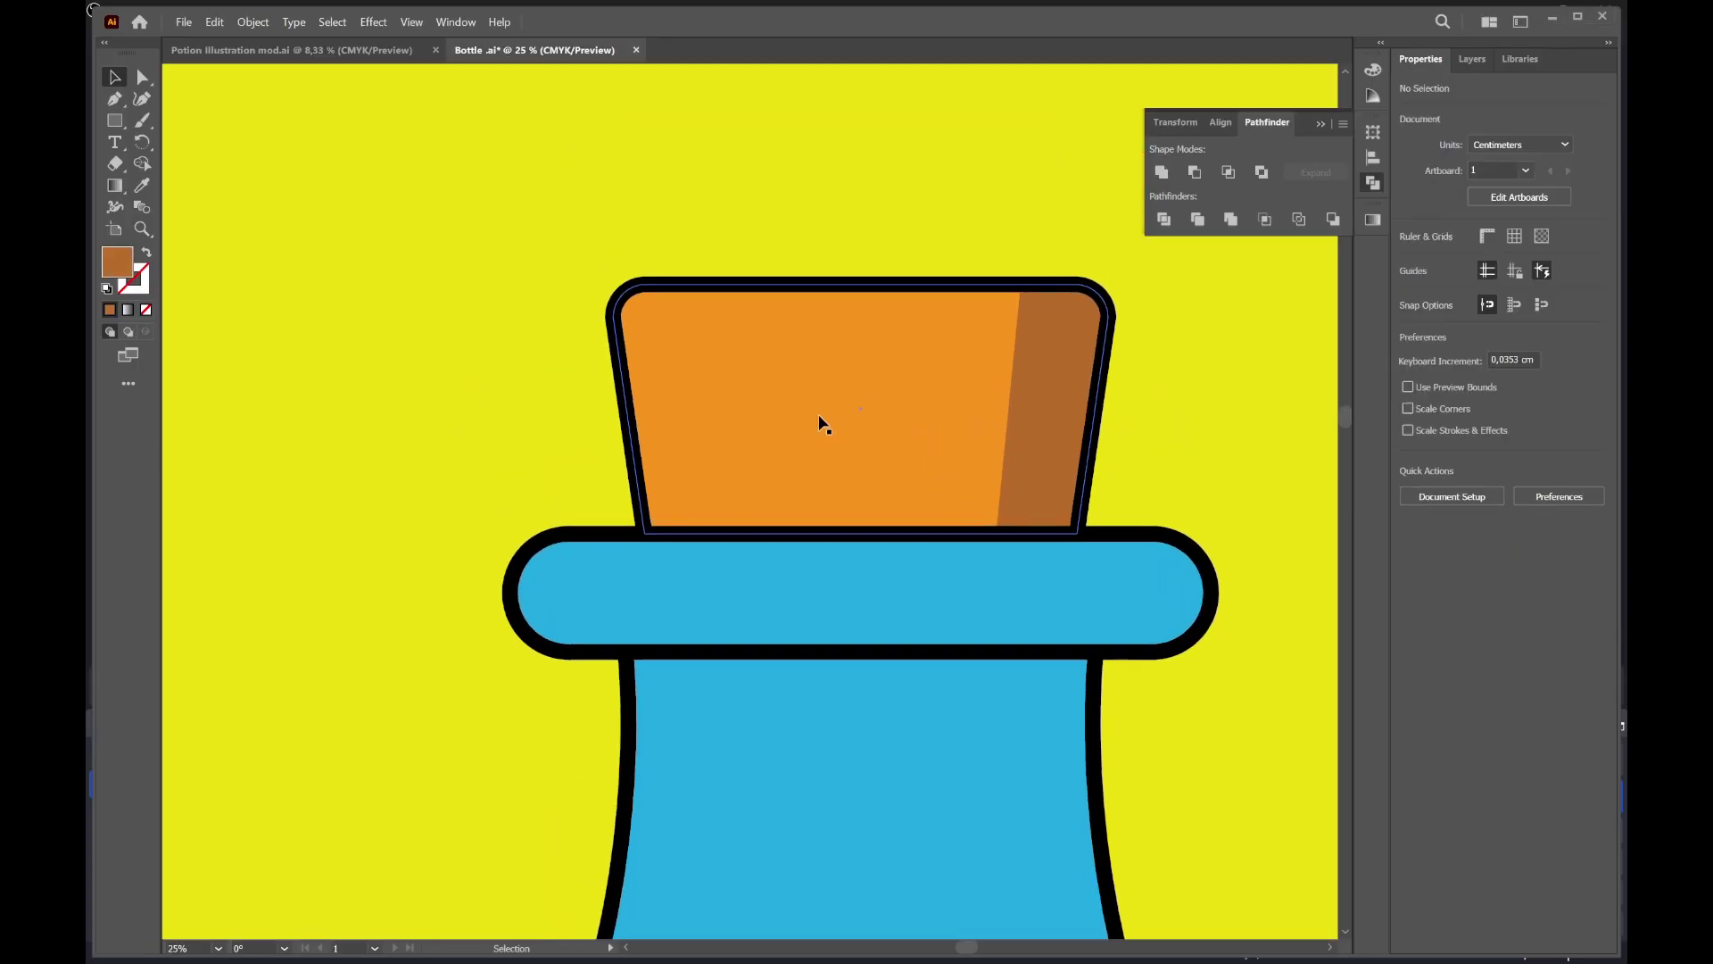
Draw a thin four-point sliver along the cork's left edge
key(p)
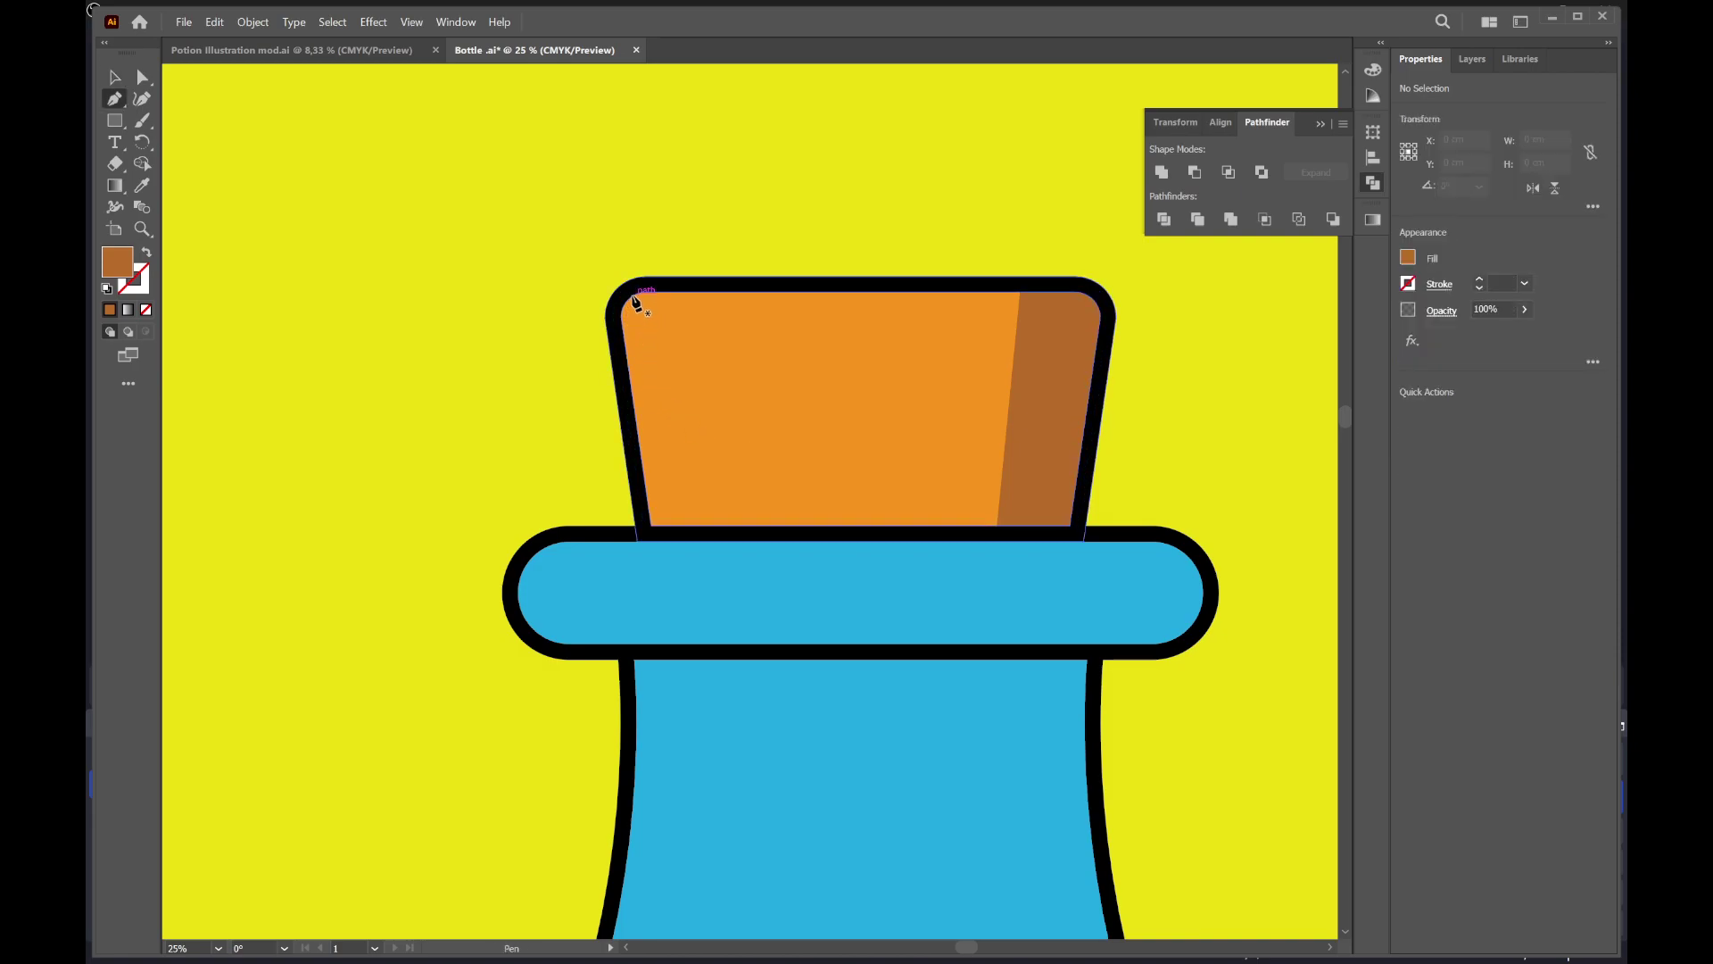
click(634, 297)
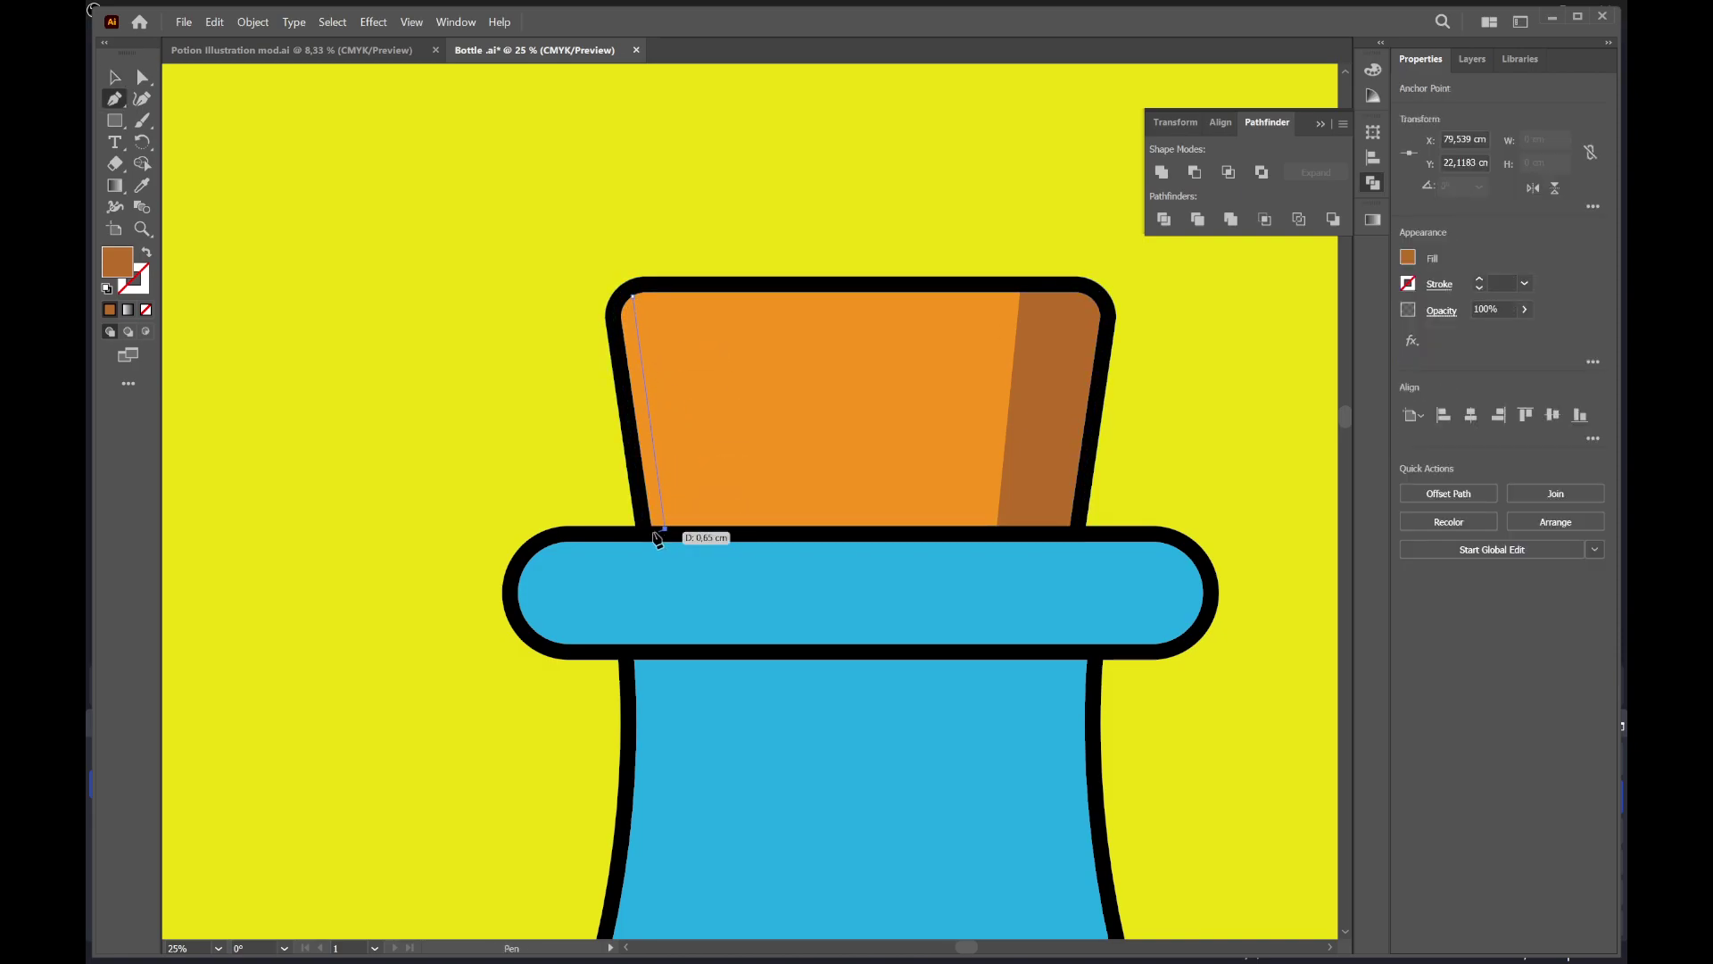
click(645, 530)
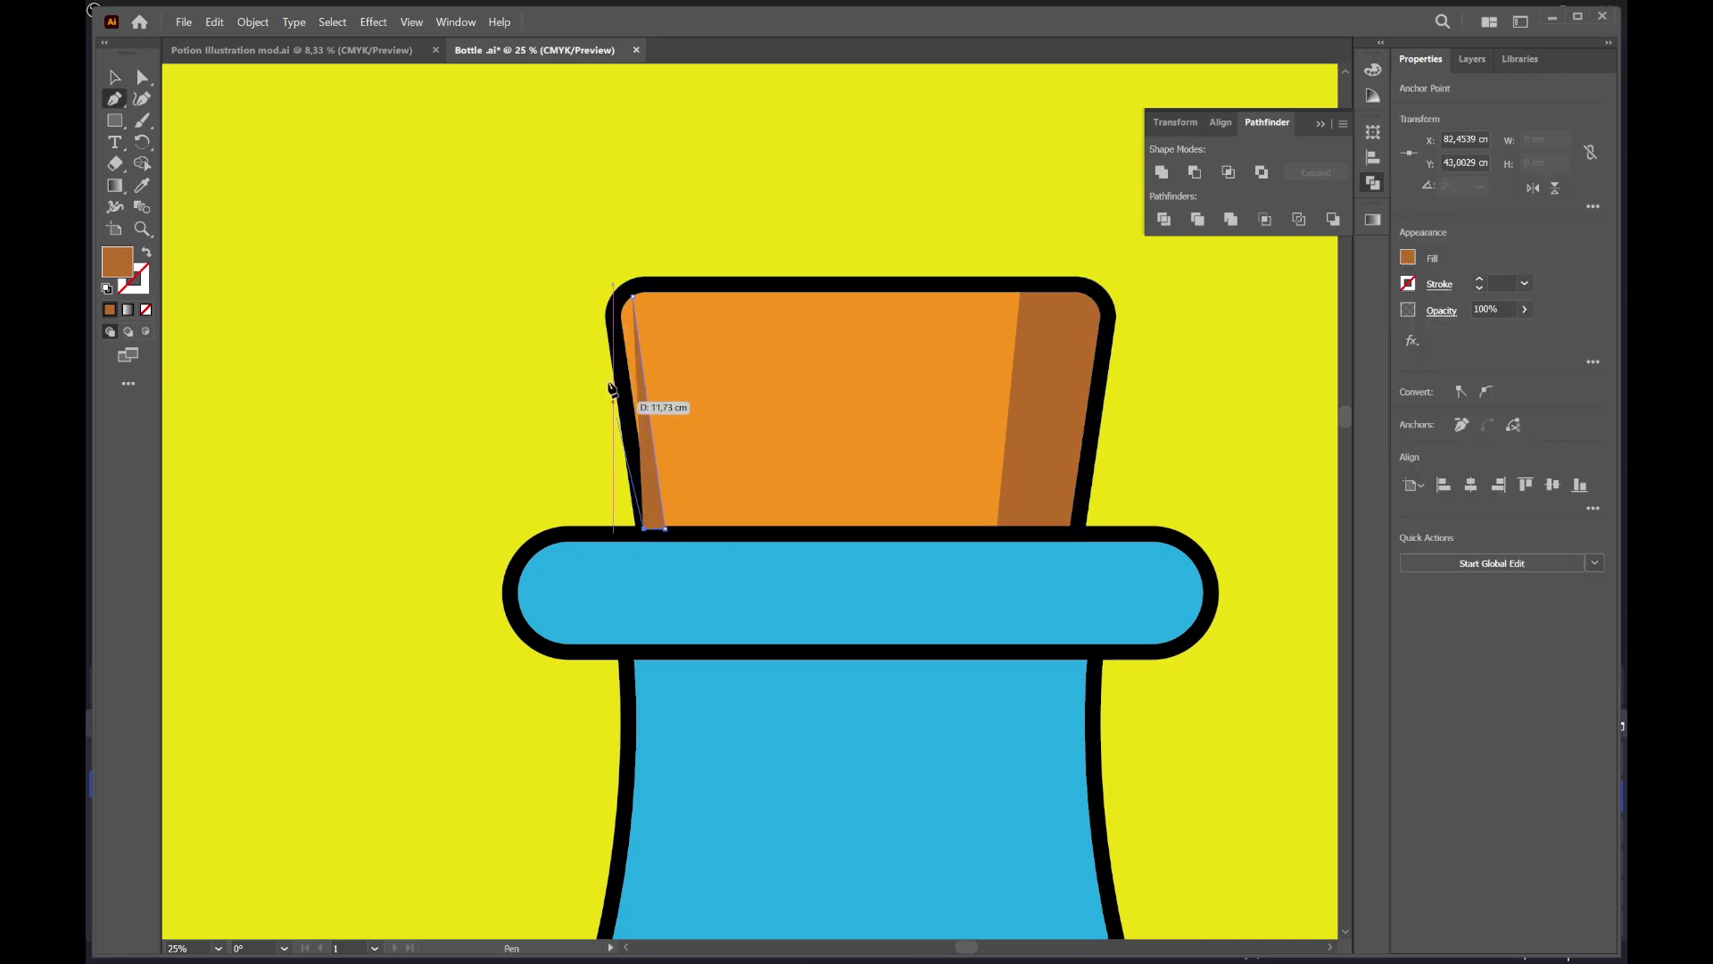
click(613, 314)
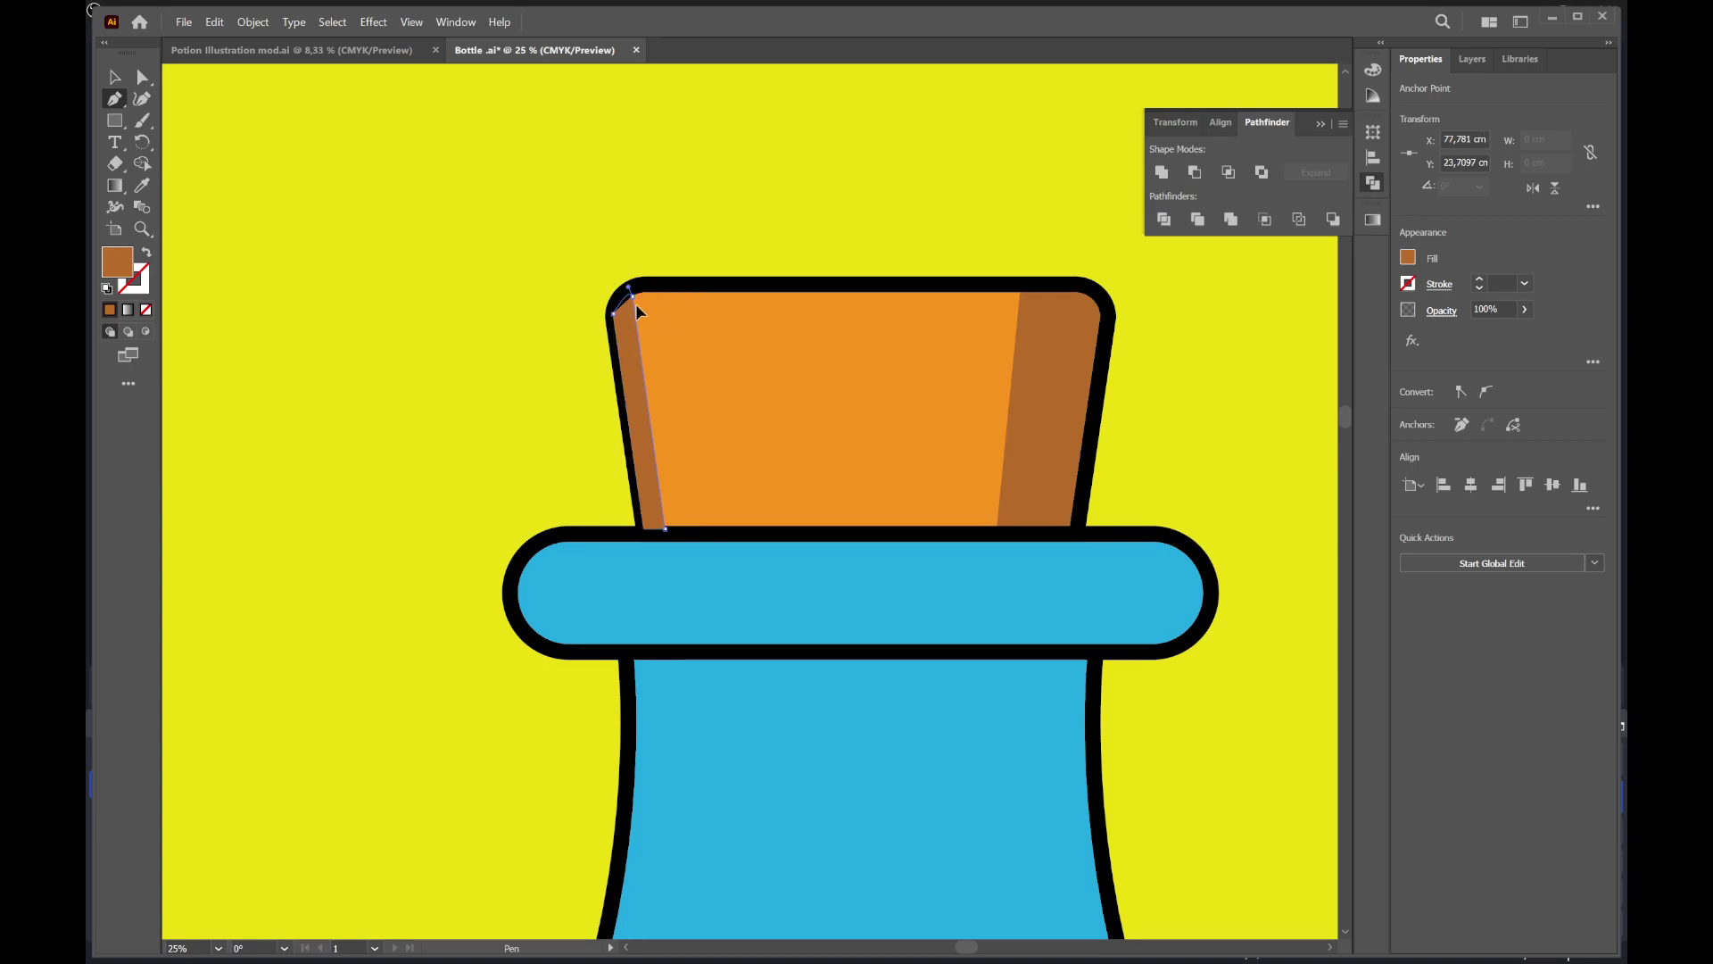
click(629, 286)
Fill the cork sliver with white and deselect it
click(1408, 257)
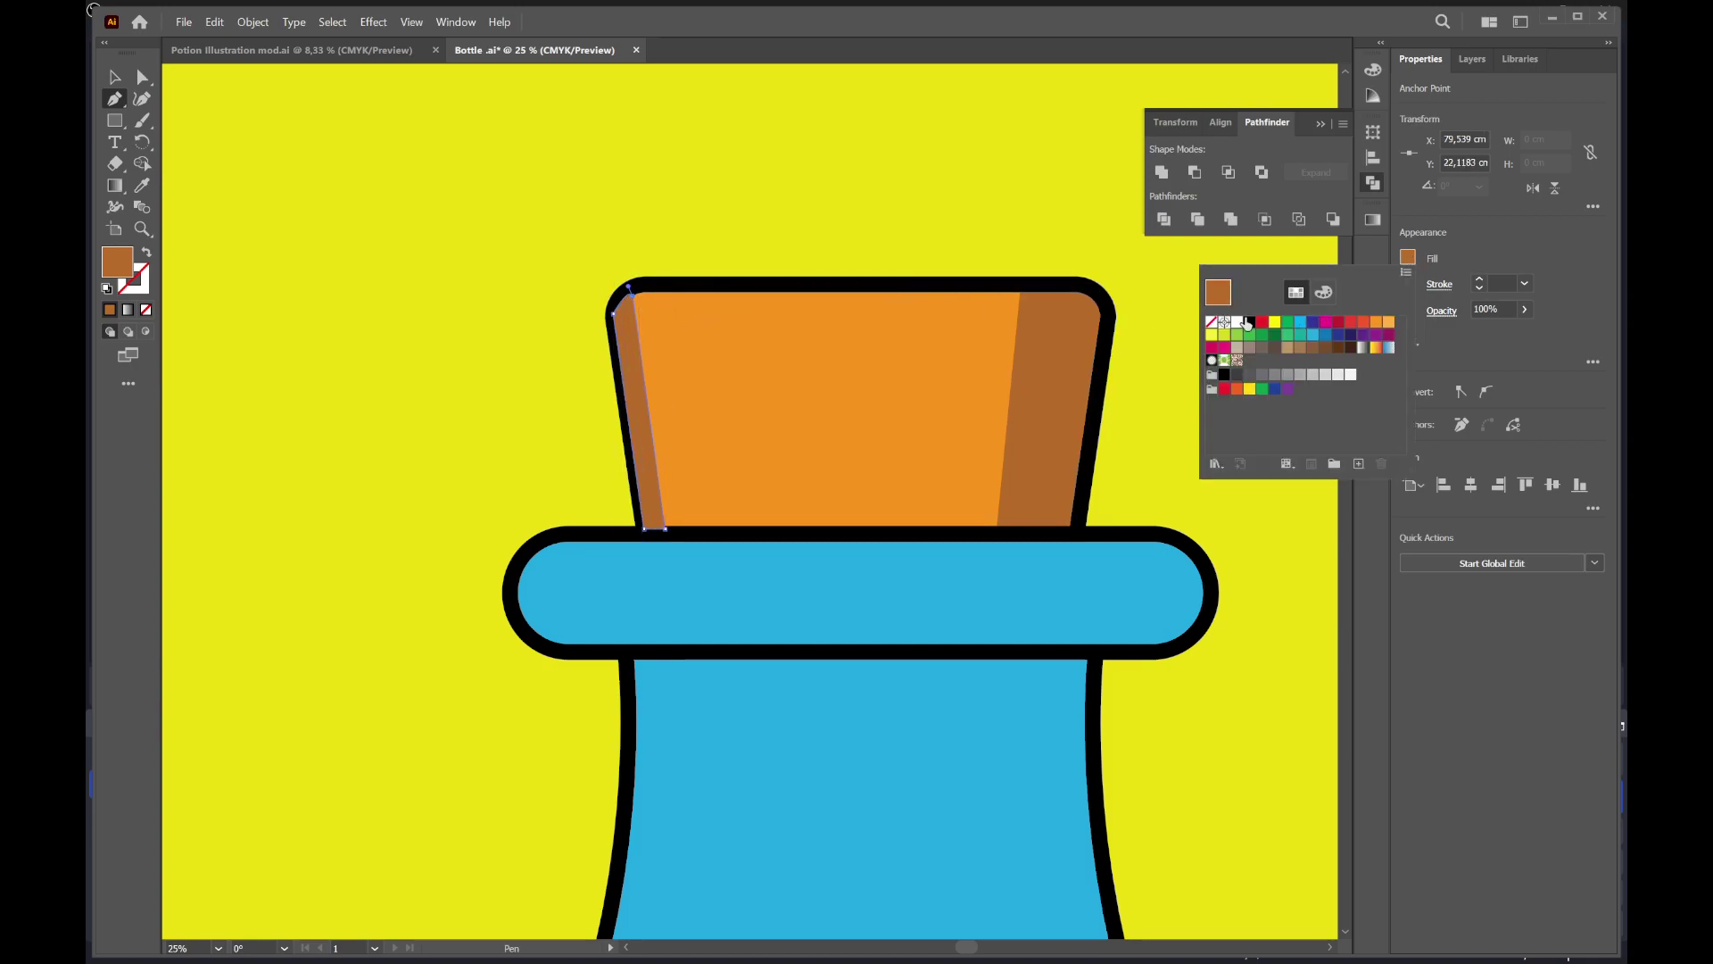
click(1239, 323)
key(Escape)
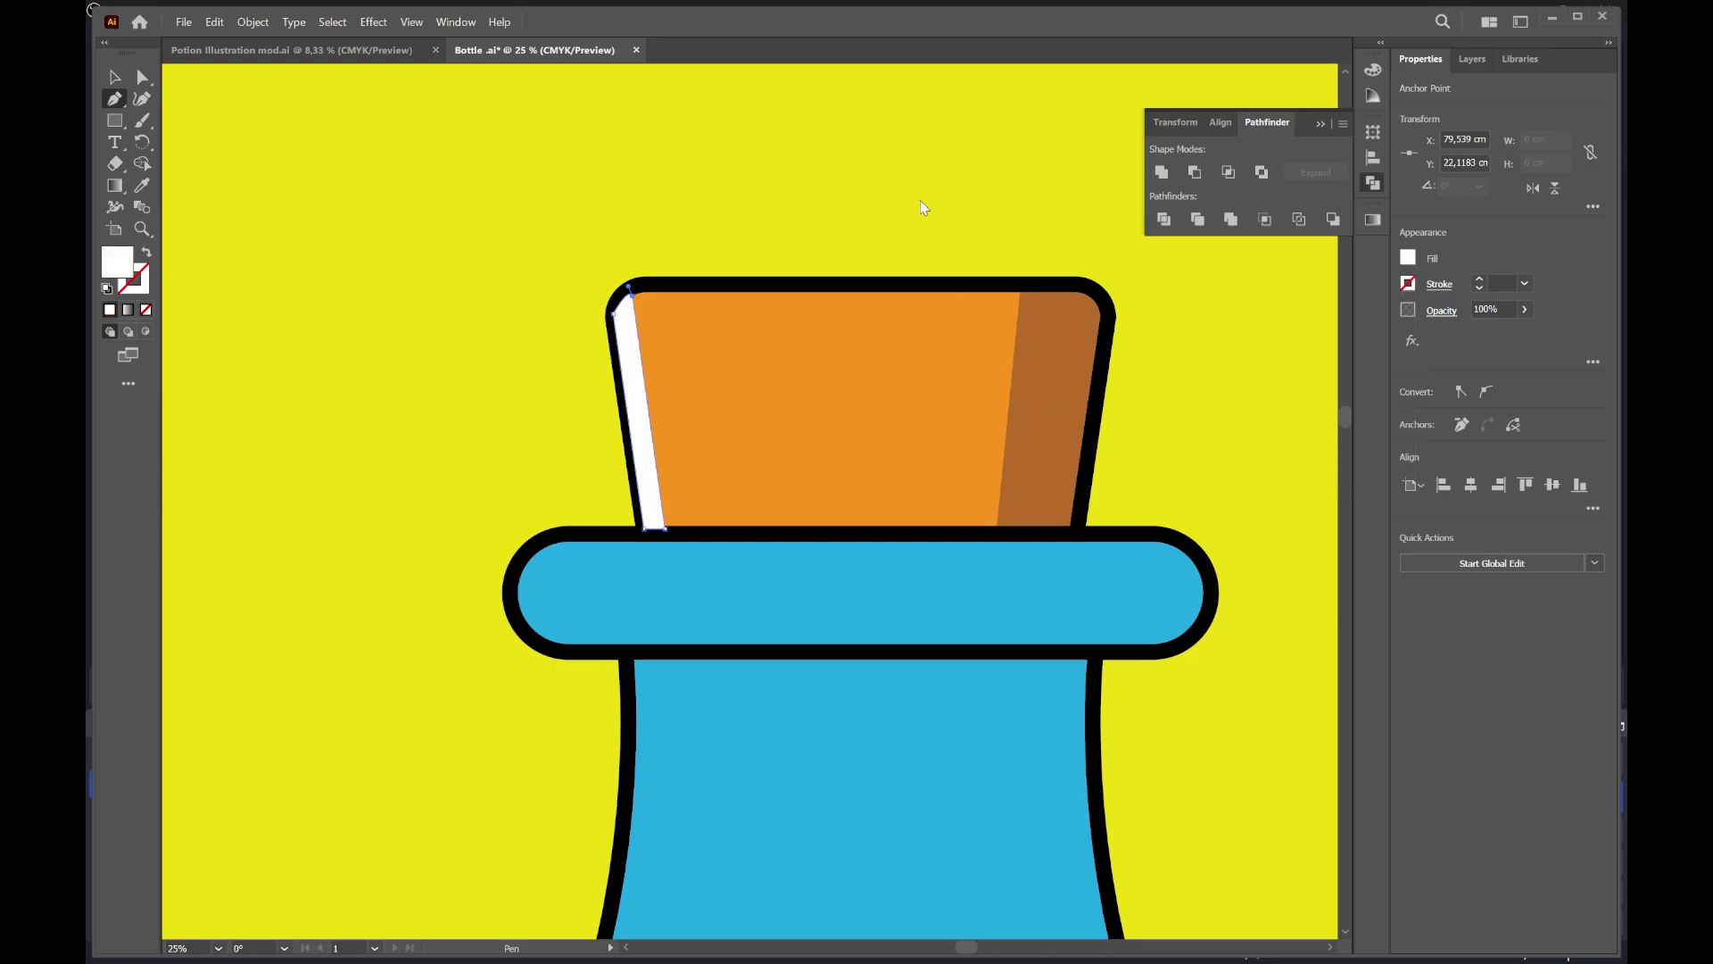
key(v)
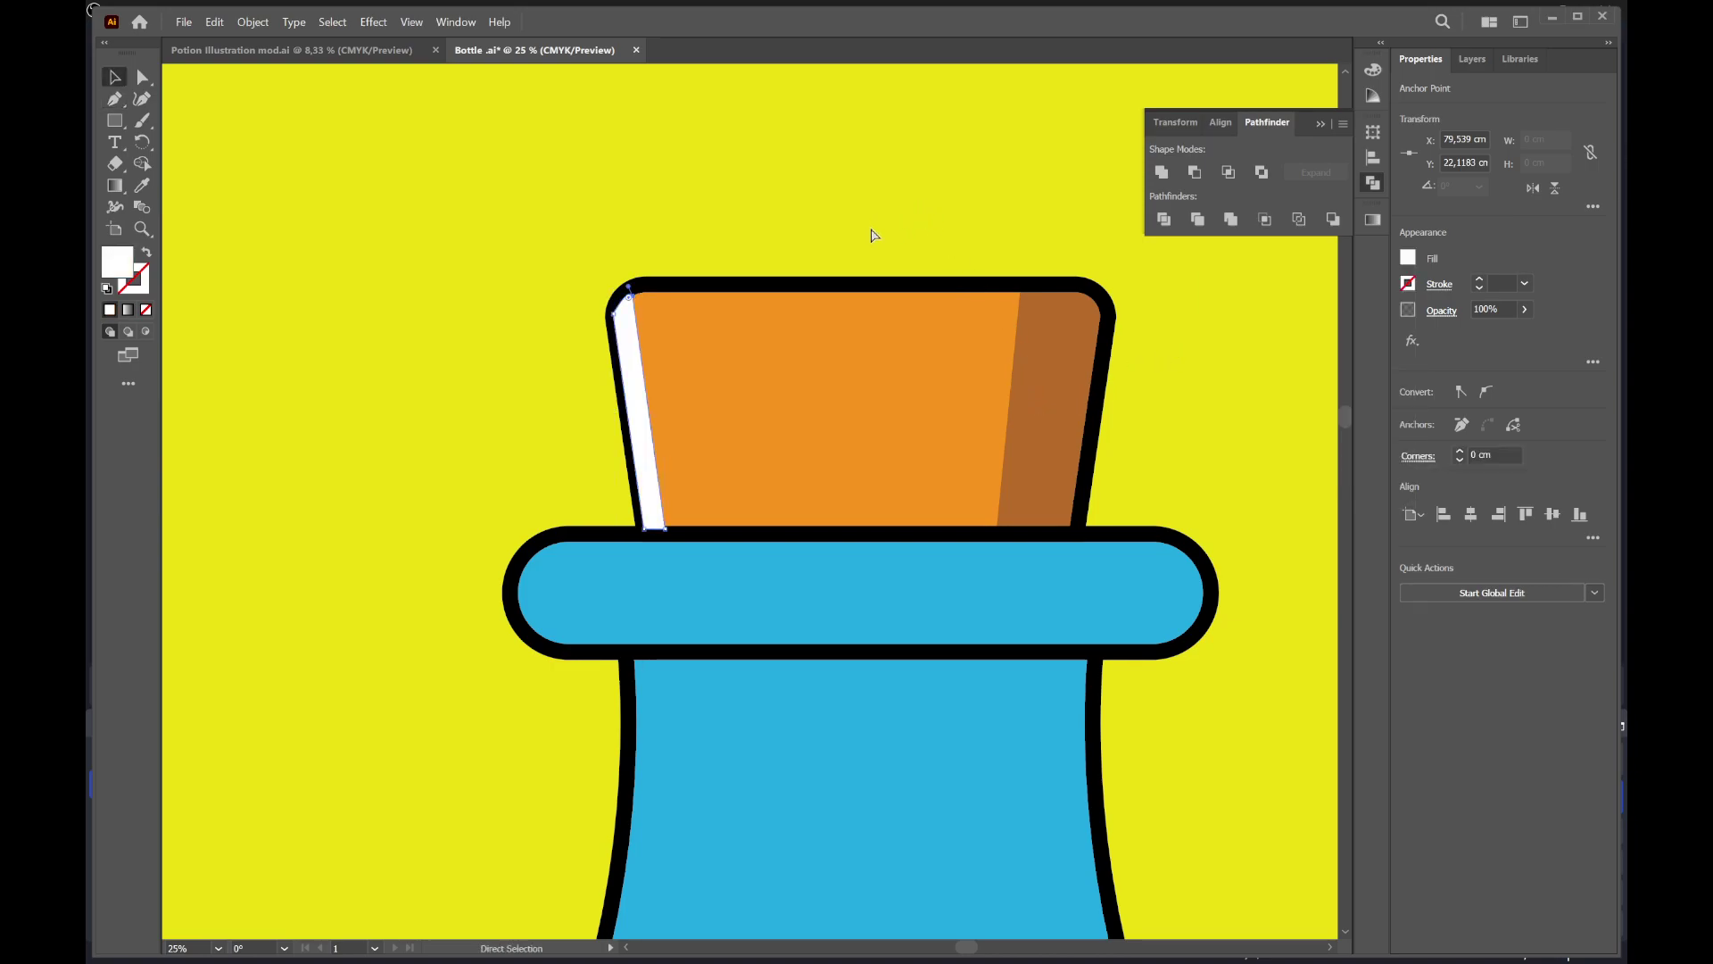
click(874, 214)
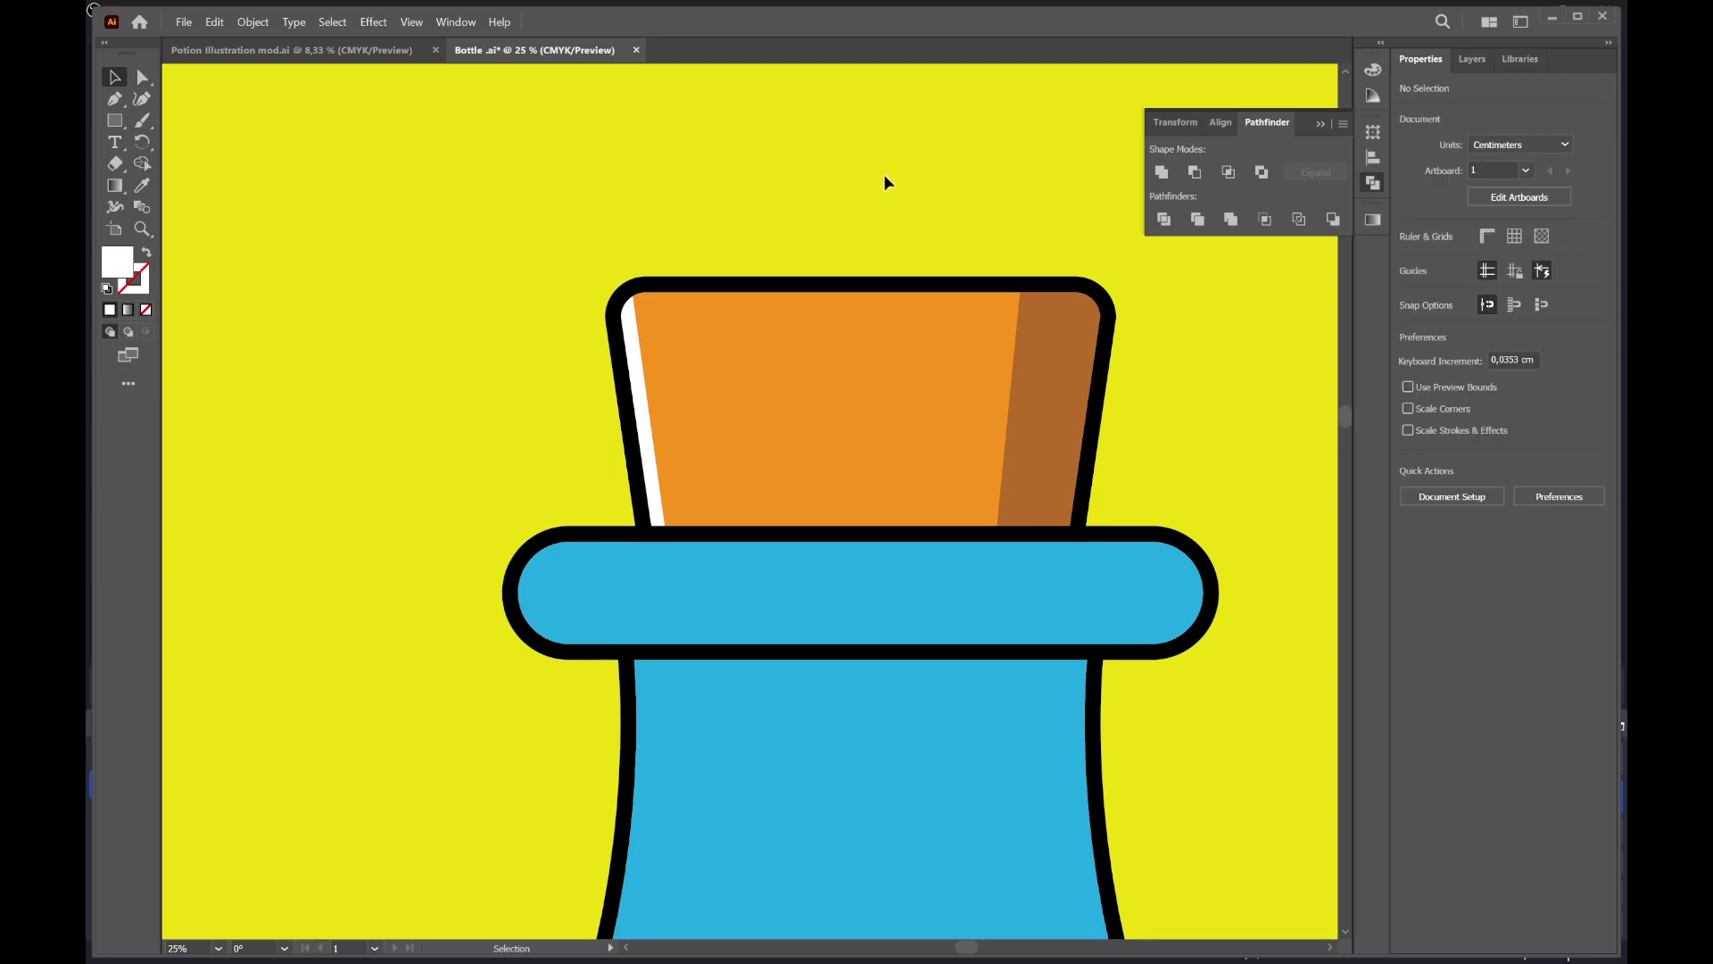
scroll(883, 174, down, 2)
key(p)
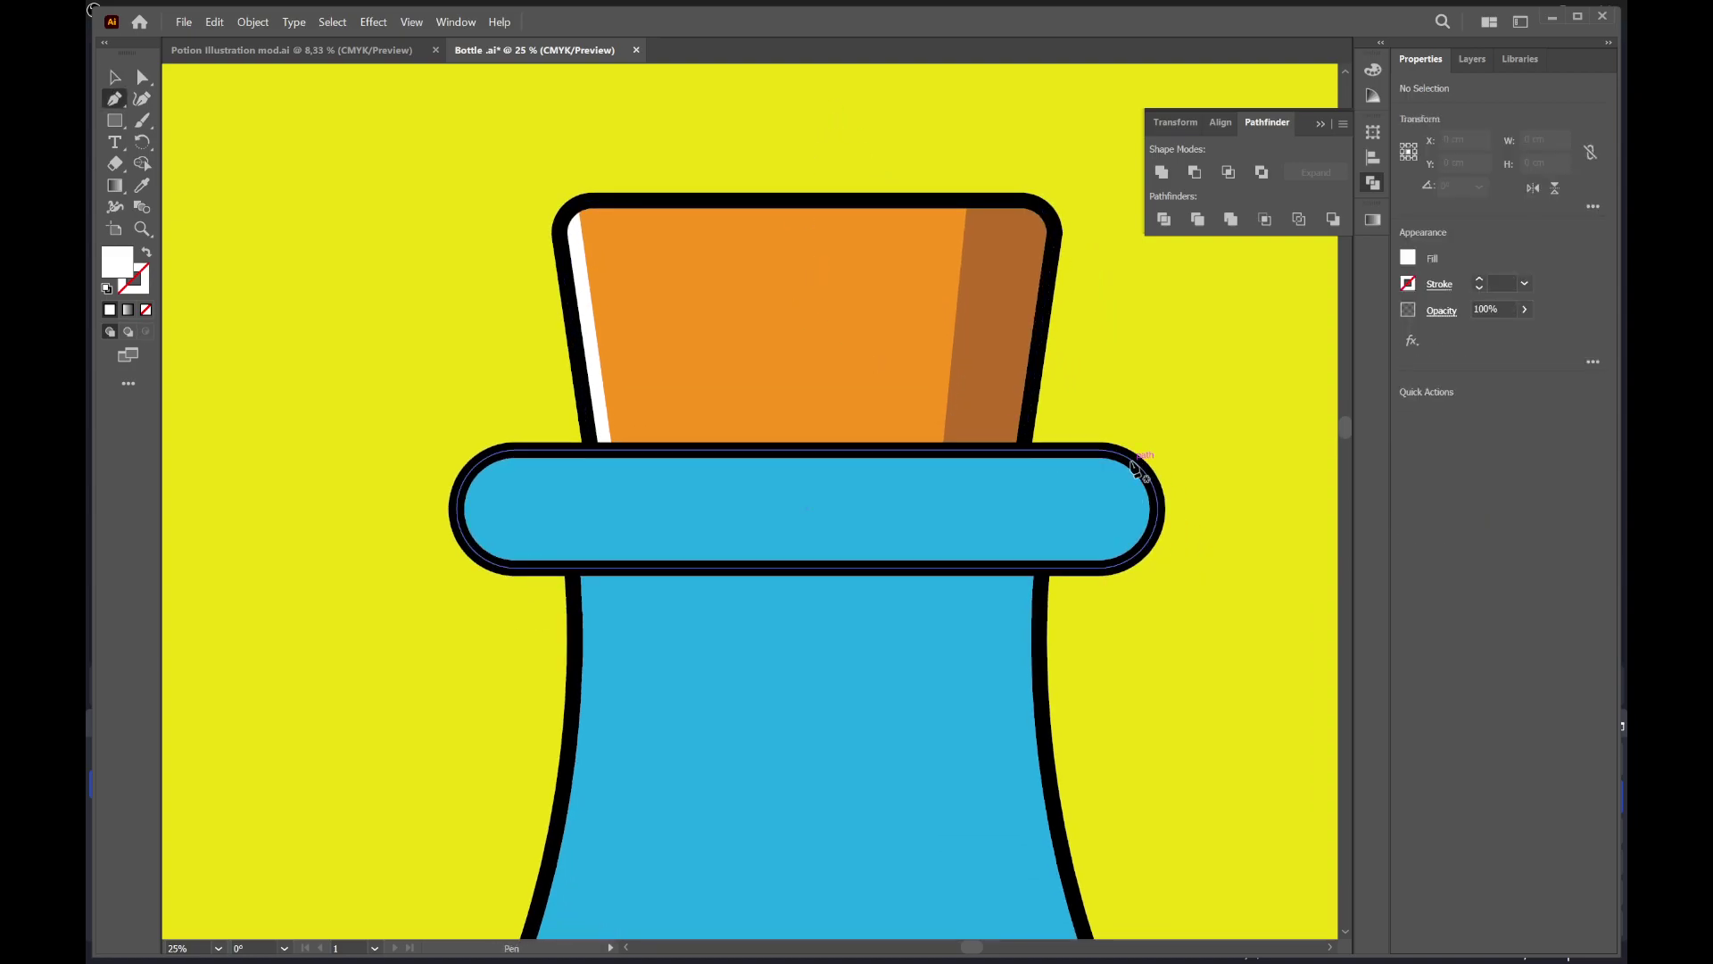
Draw a thin highlight shape along the top edge of the blue neck rim
click(1131, 460)
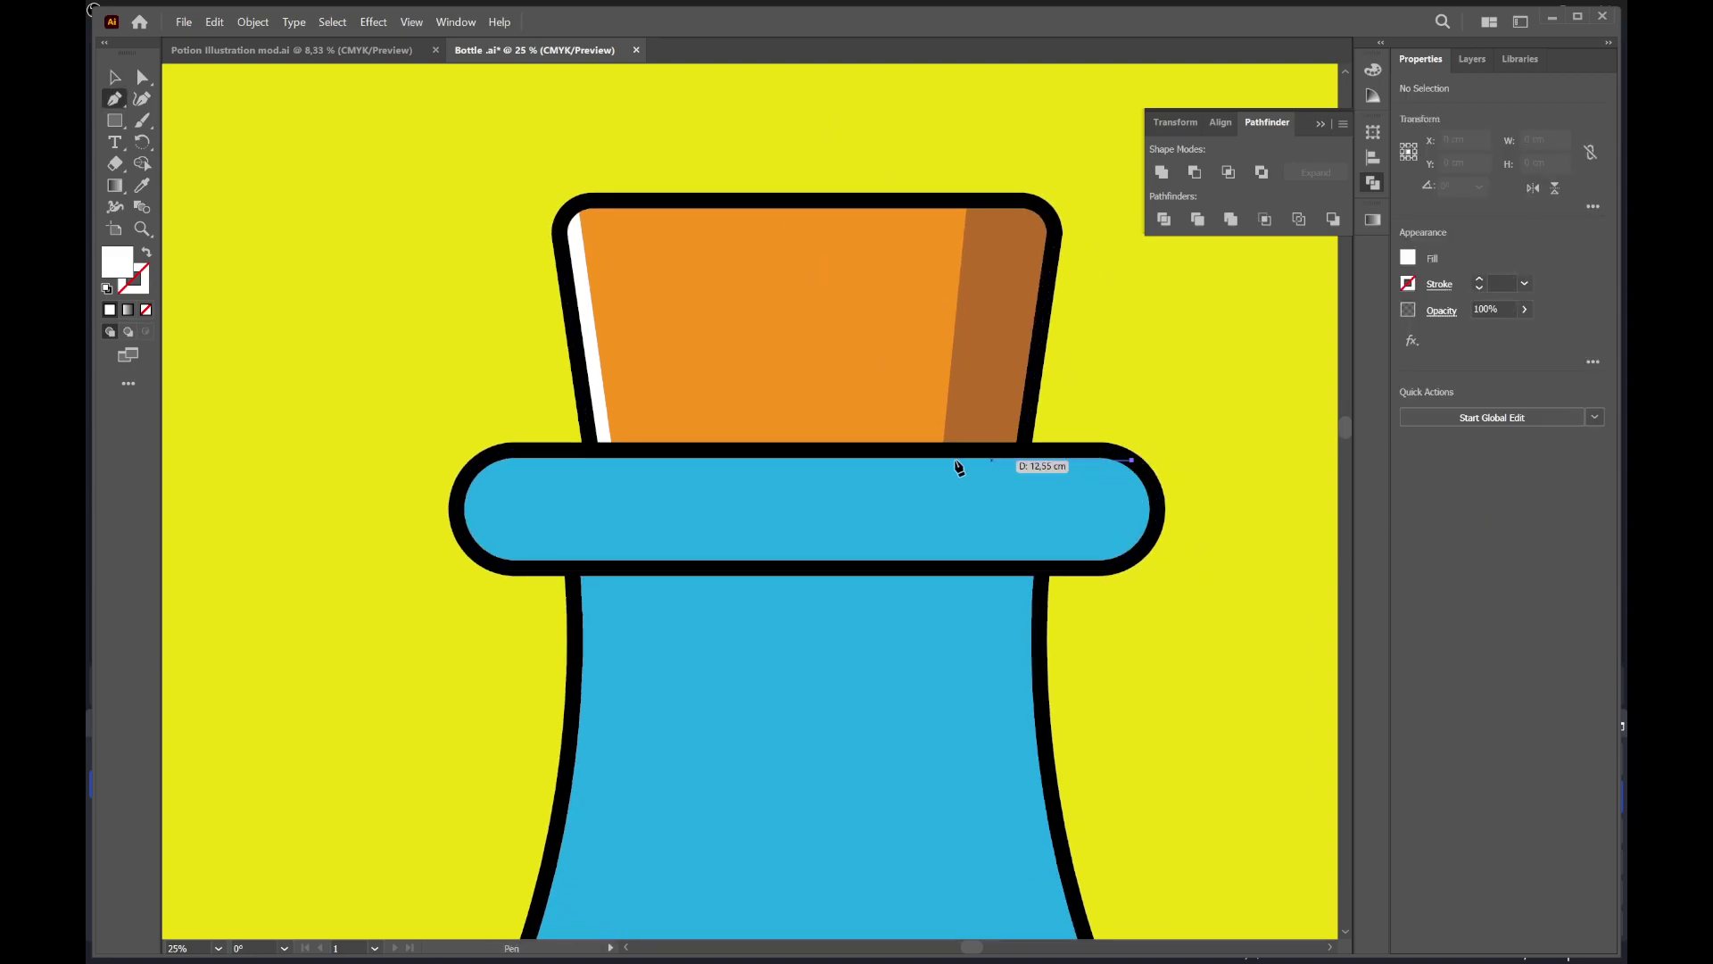
click(510, 463)
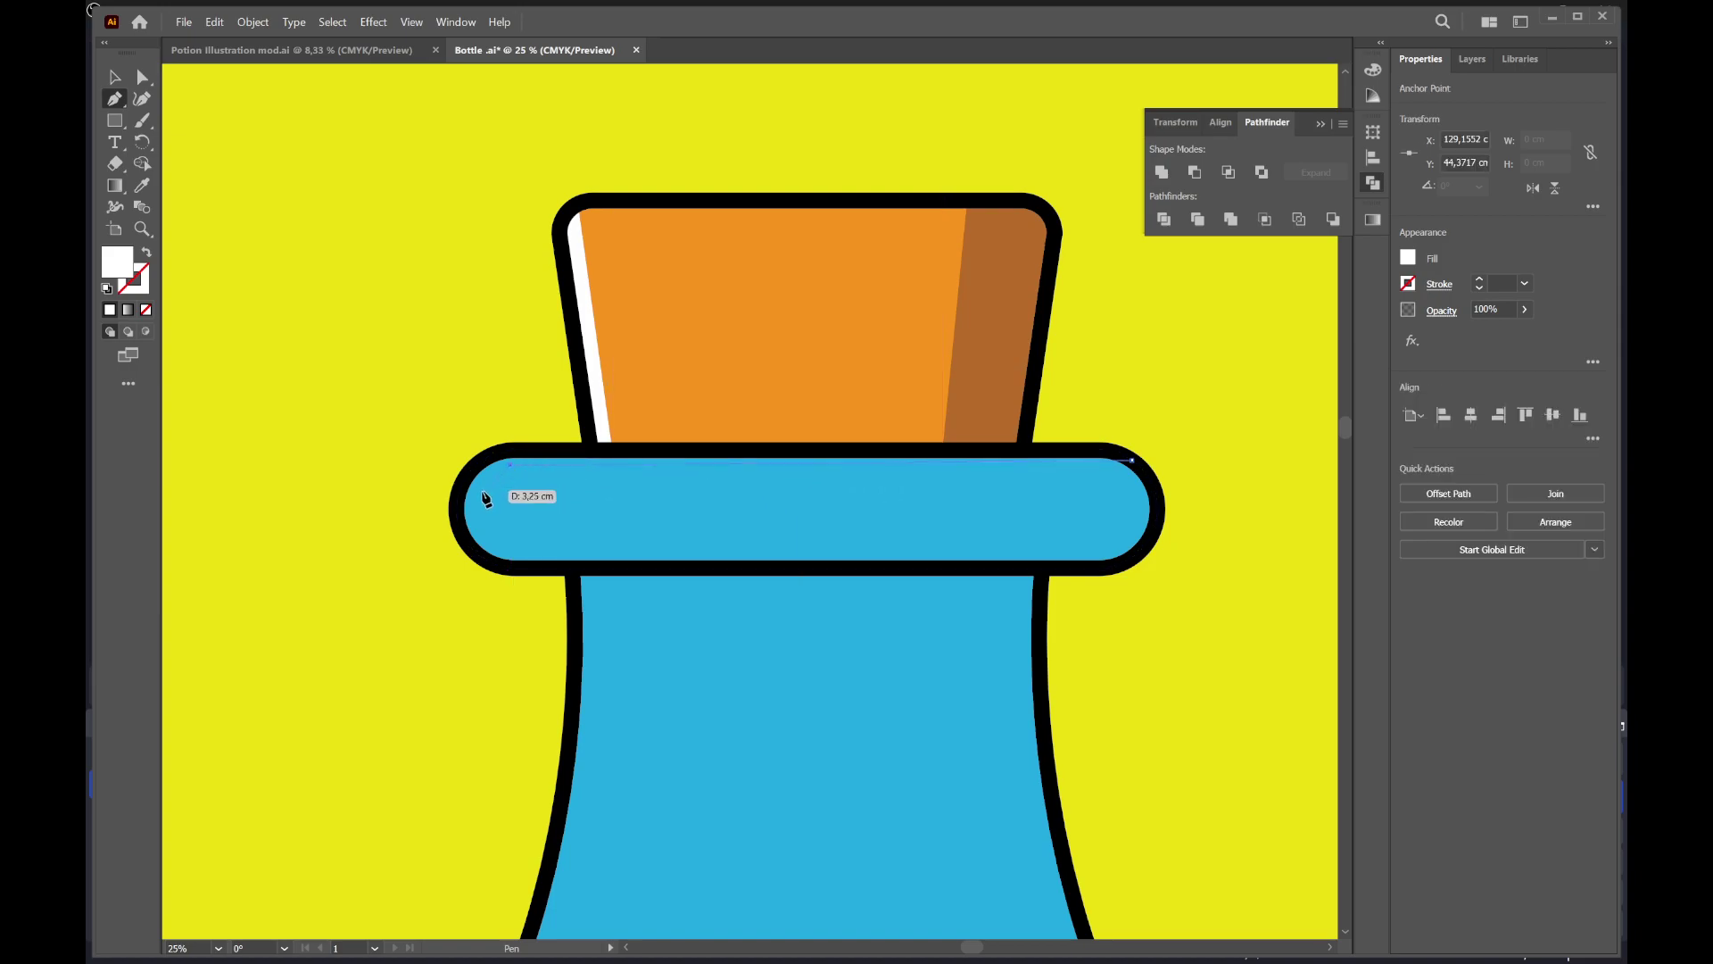
click(457, 503)
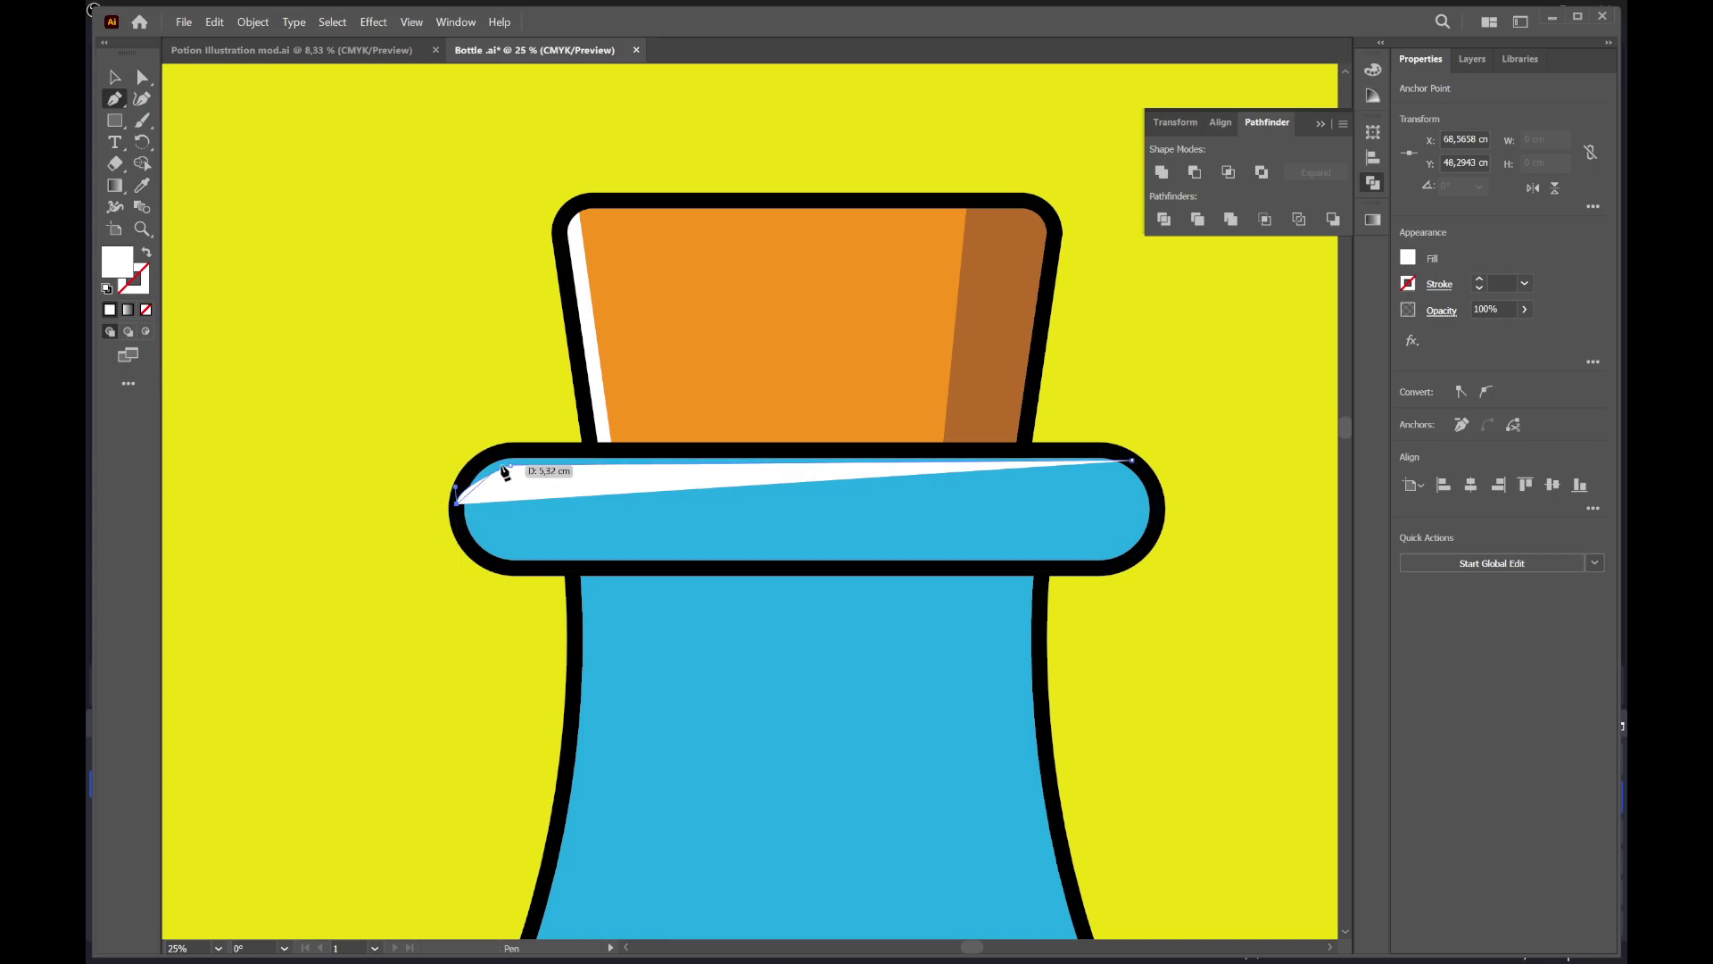
drag(505, 451, 546, 453)
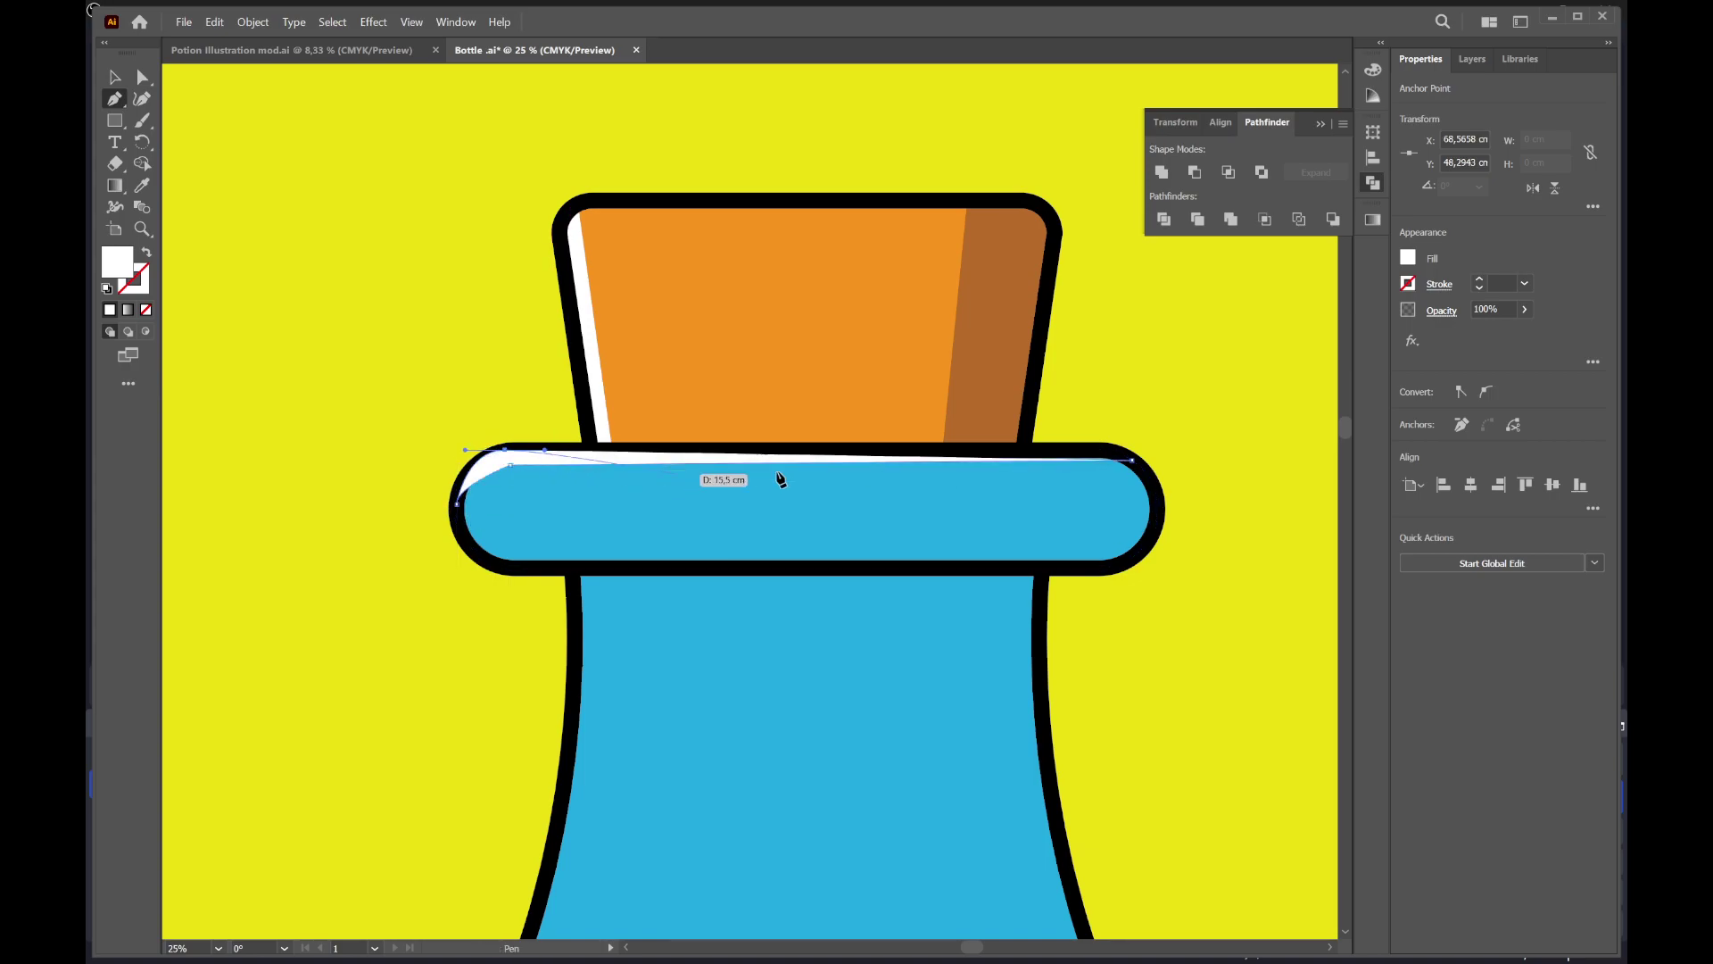
click(1113, 455)
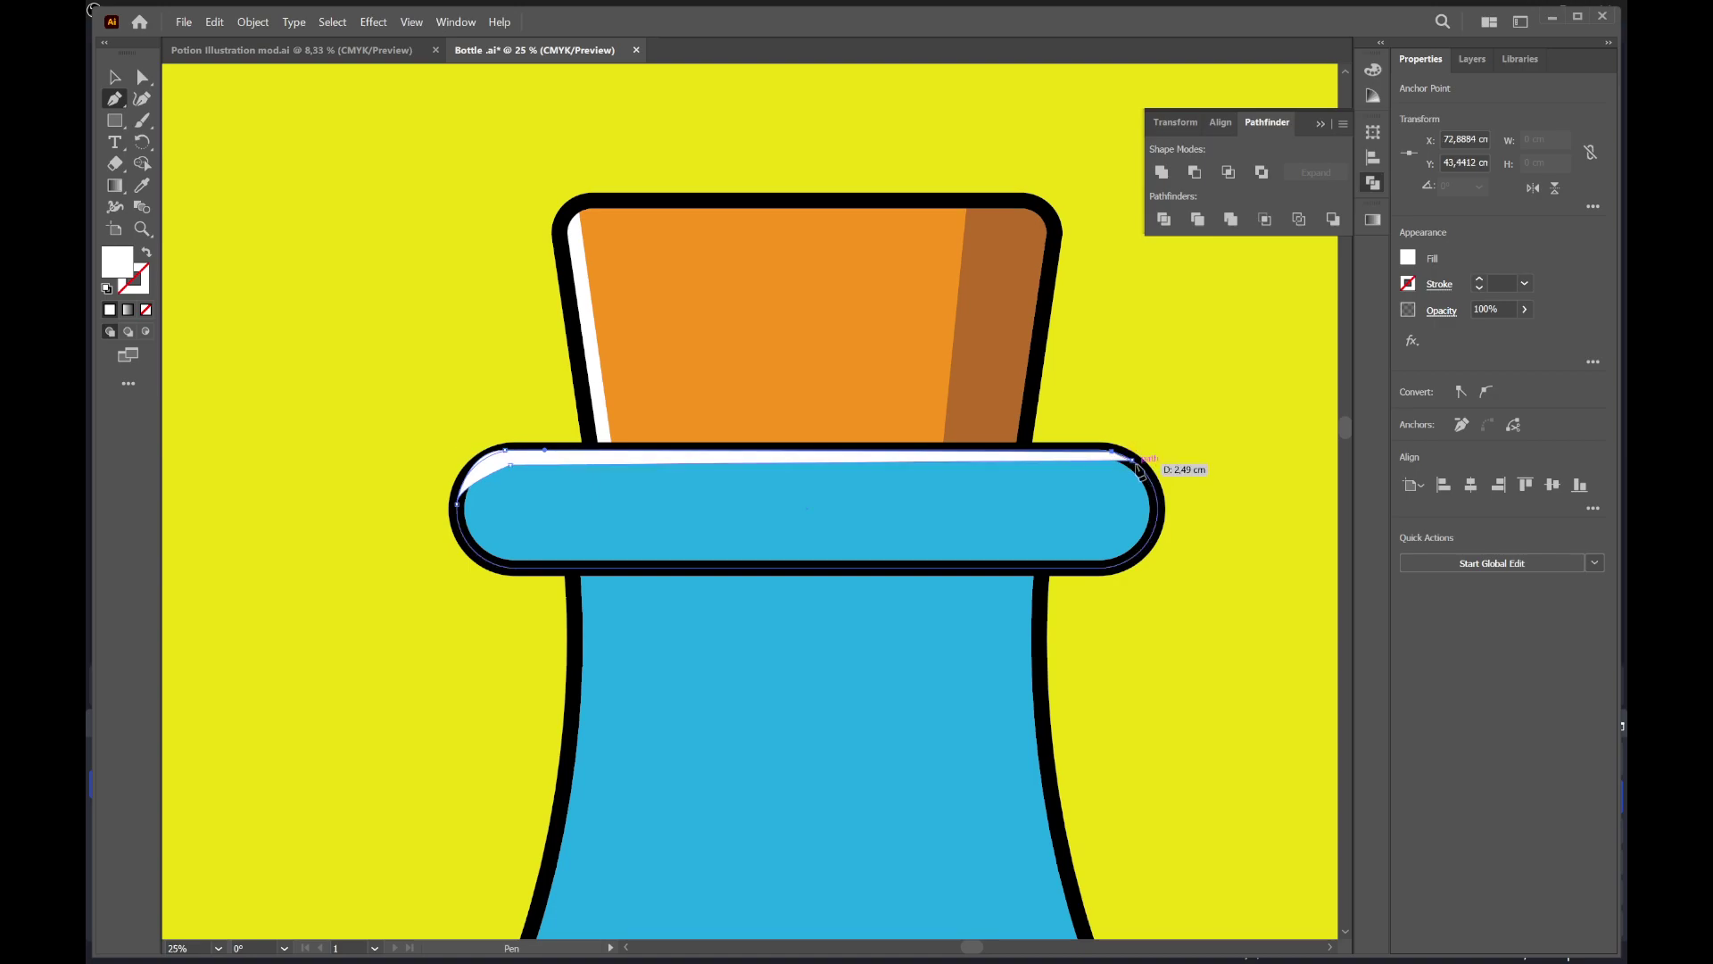
click(1132, 460)
key(ctrl)
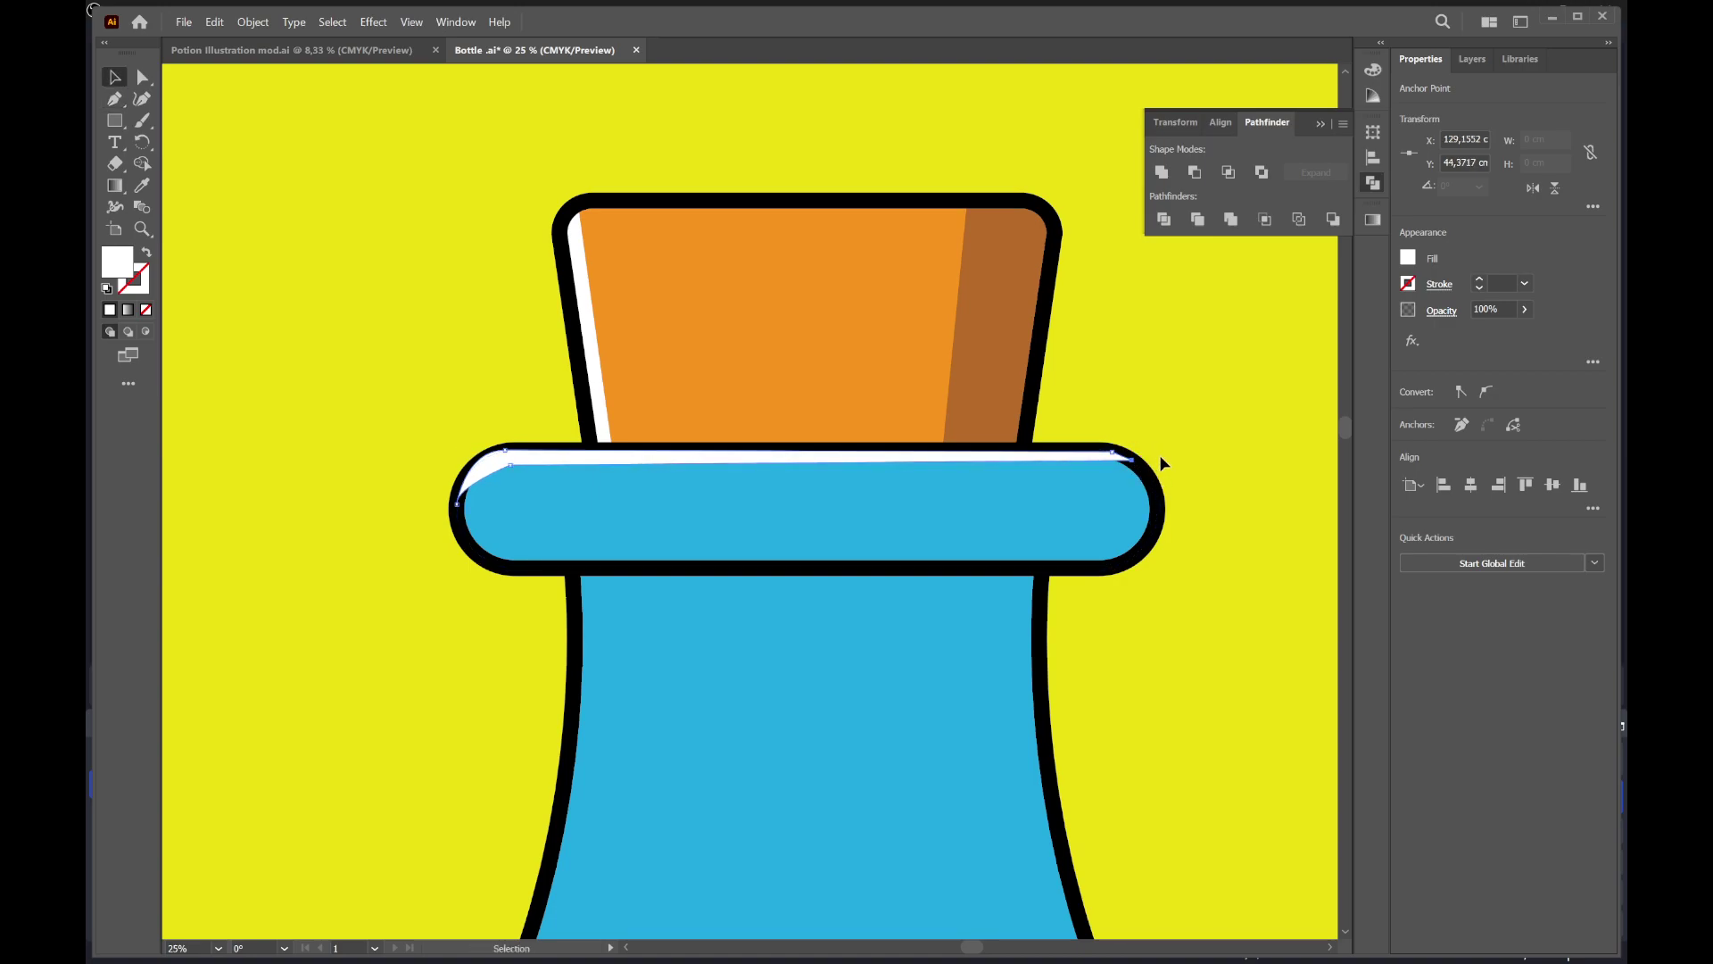
Restack the highlight with Ctrl+[ and Ctrl+] so it sits above the rim but below the cork
key(ctrl+bracketleft)
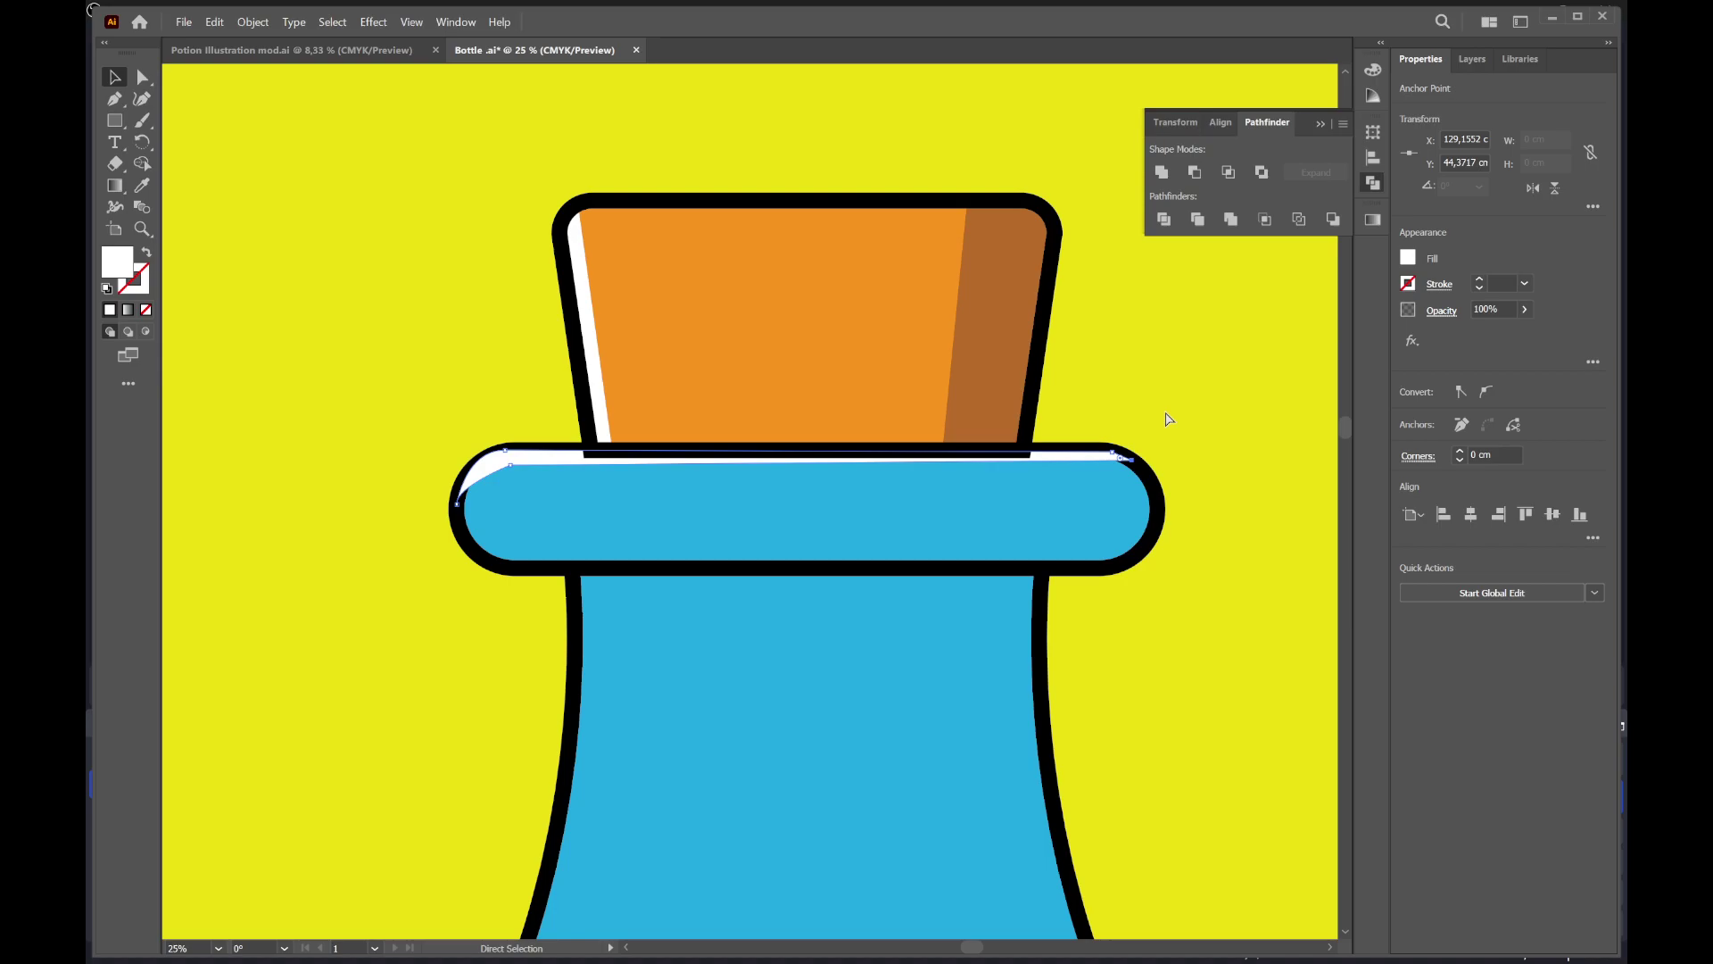
key(ctrl+bracketleft)
key(ctrl+bracketright)
click(1160, 421)
Expand the blue neck rim's stroke into shapes with Object > Expand
key(v)
click(1136, 558)
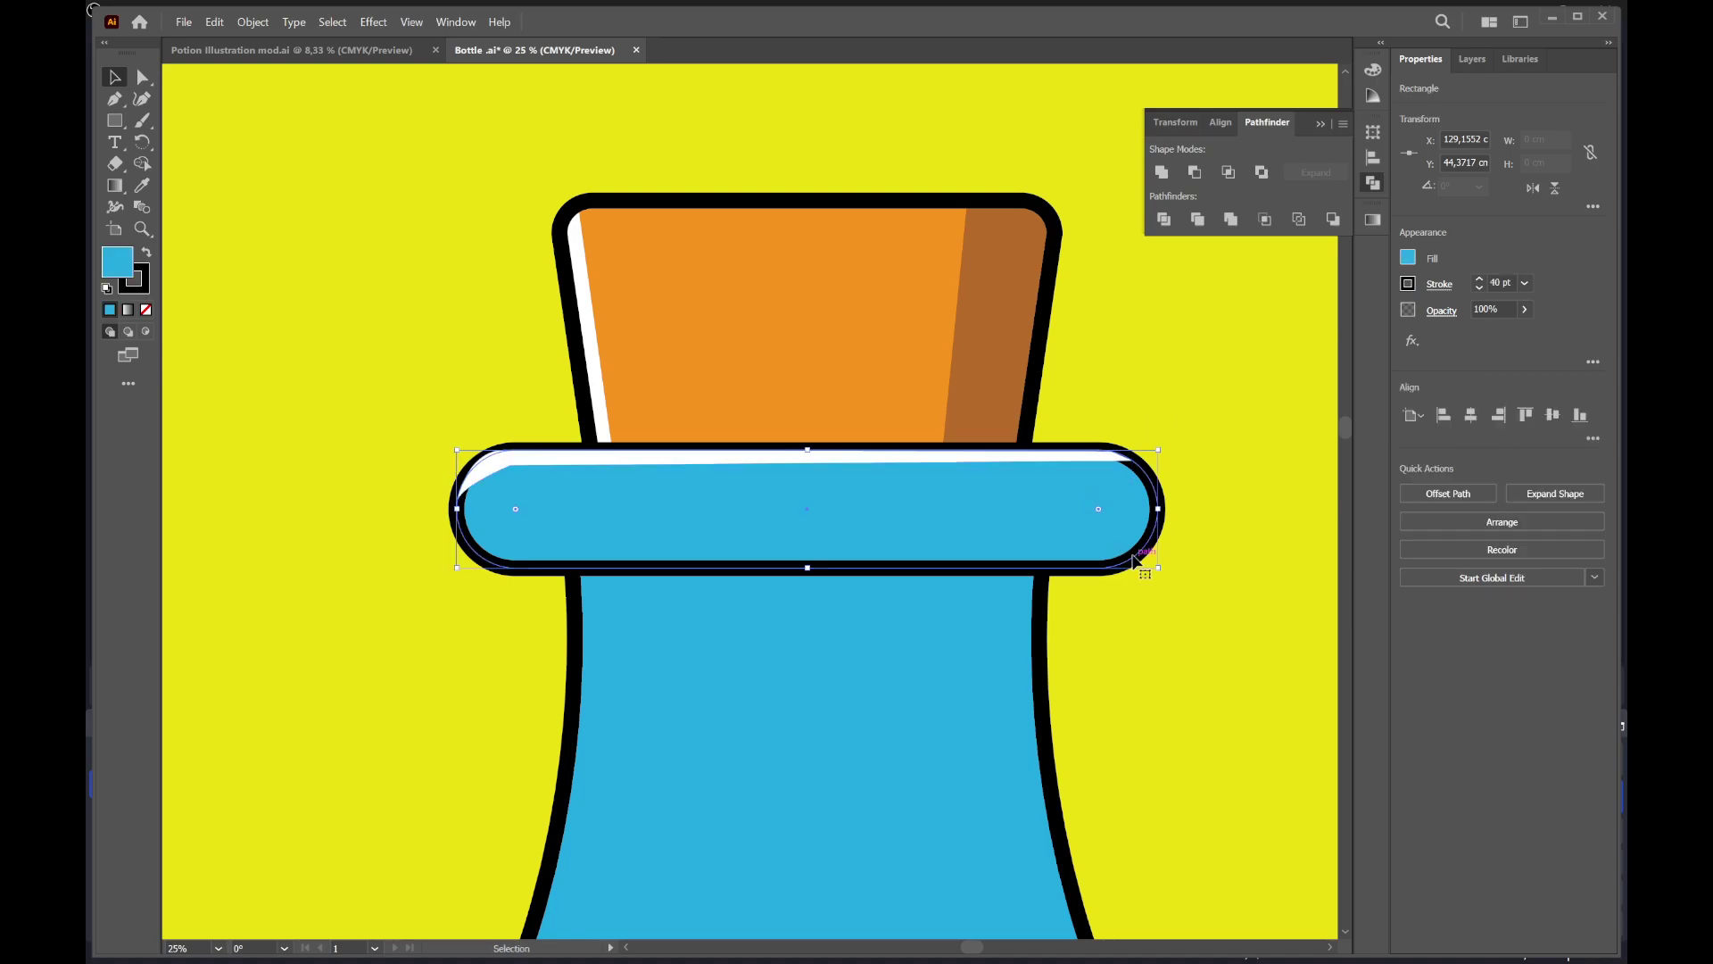
click(1300, 528)
click(1147, 504)
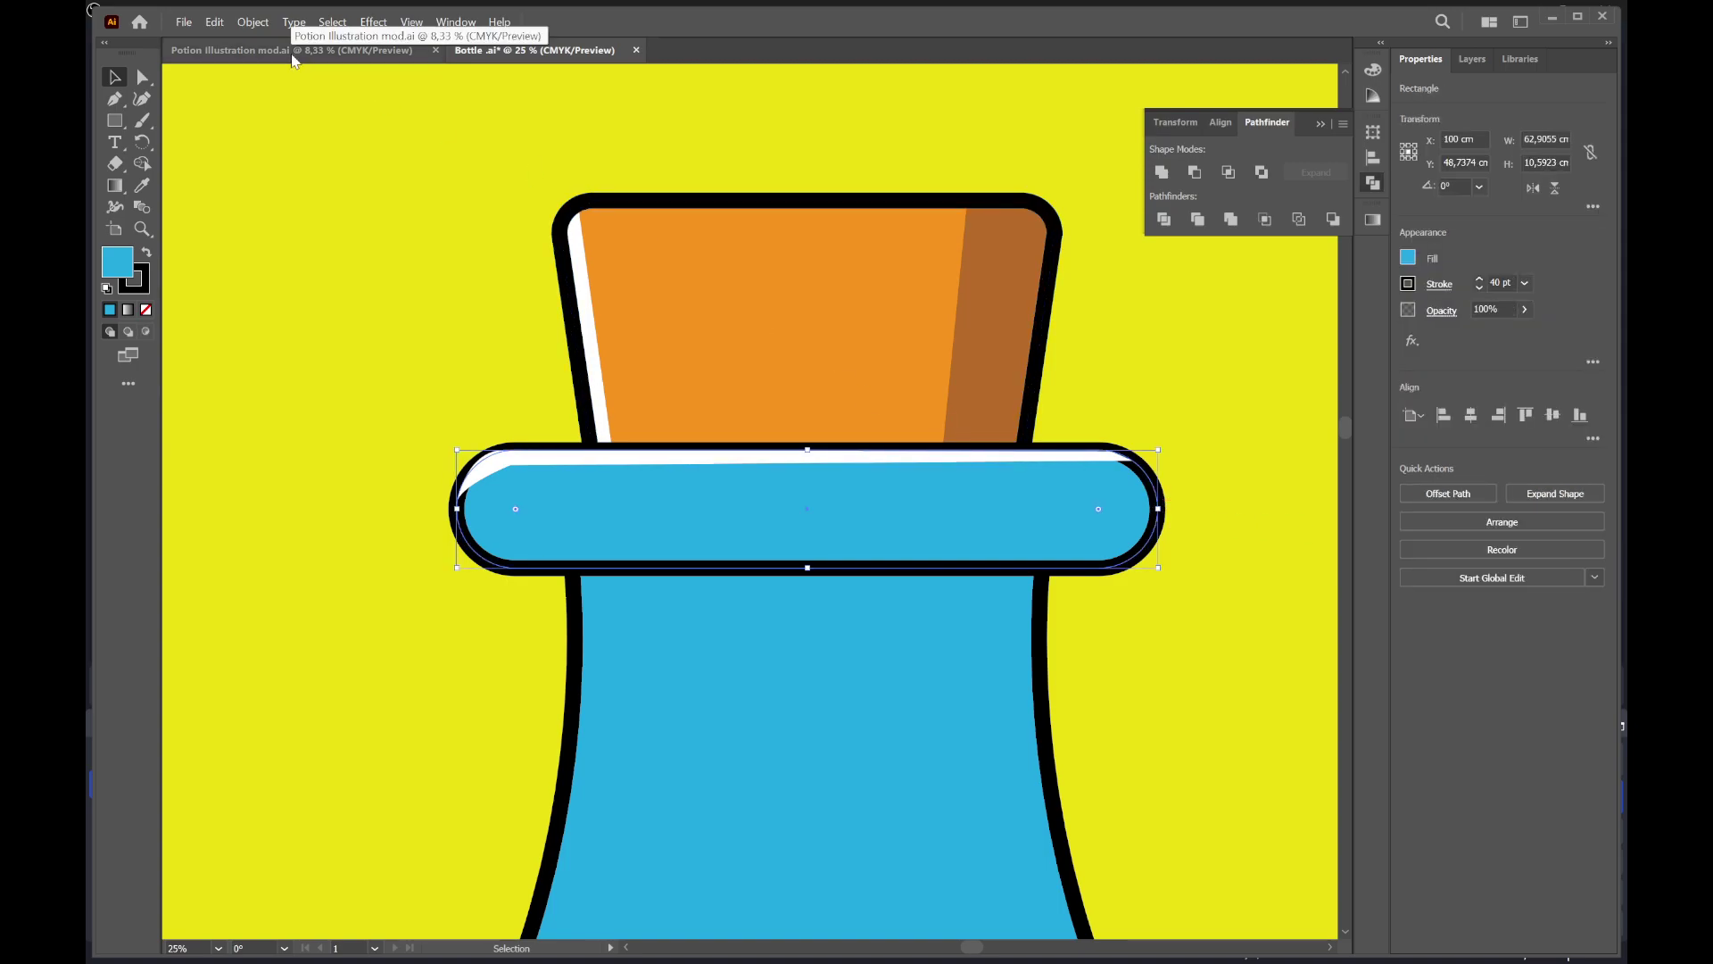
click(253, 22)
click(343, 268)
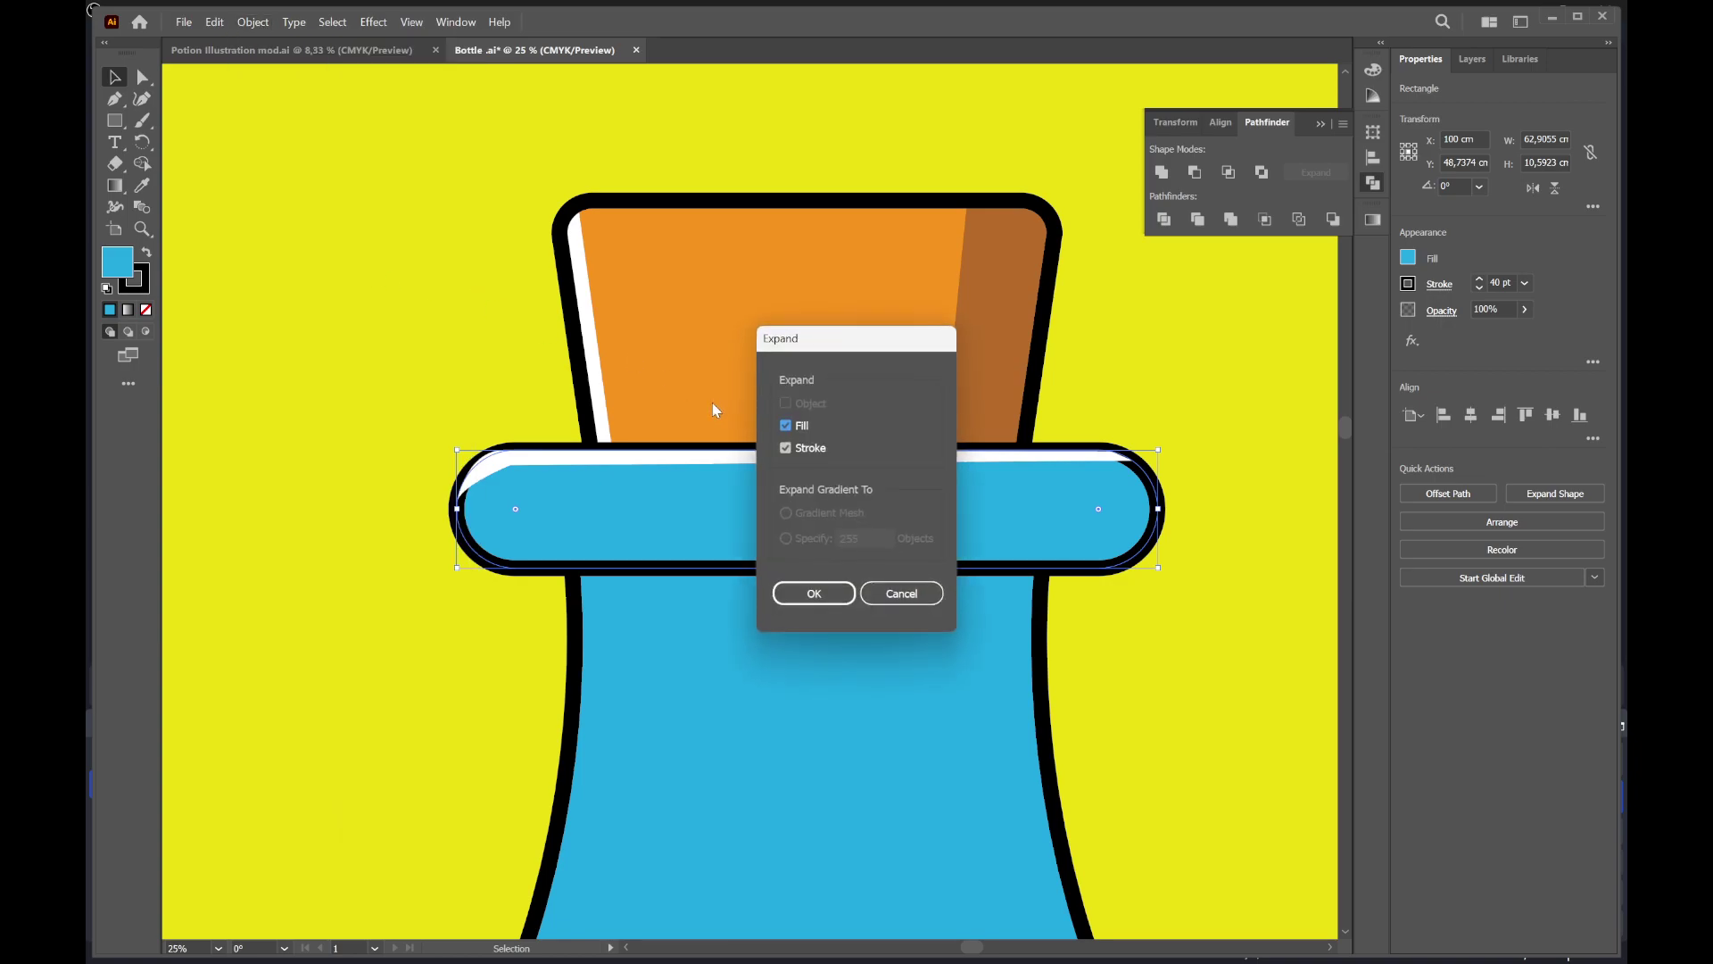
click(821, 590)
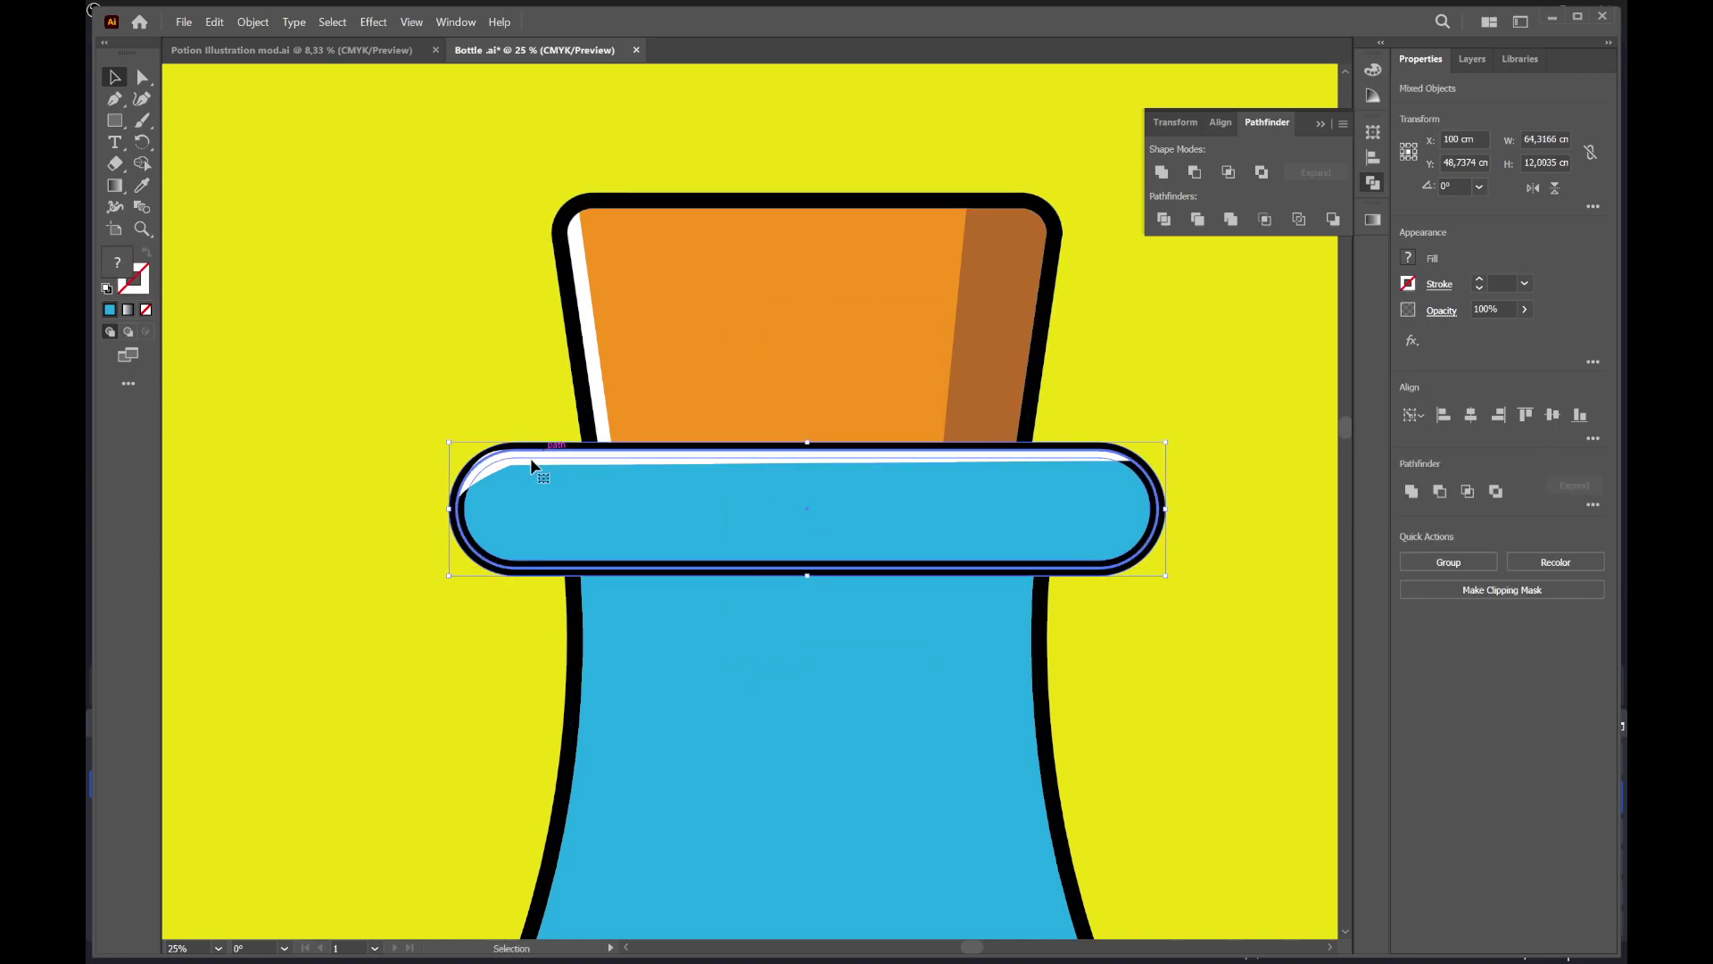
Send the white rim highlight behind the cork and nudge it down slightly
click(502, 476)
key(a)
click(494, 479)
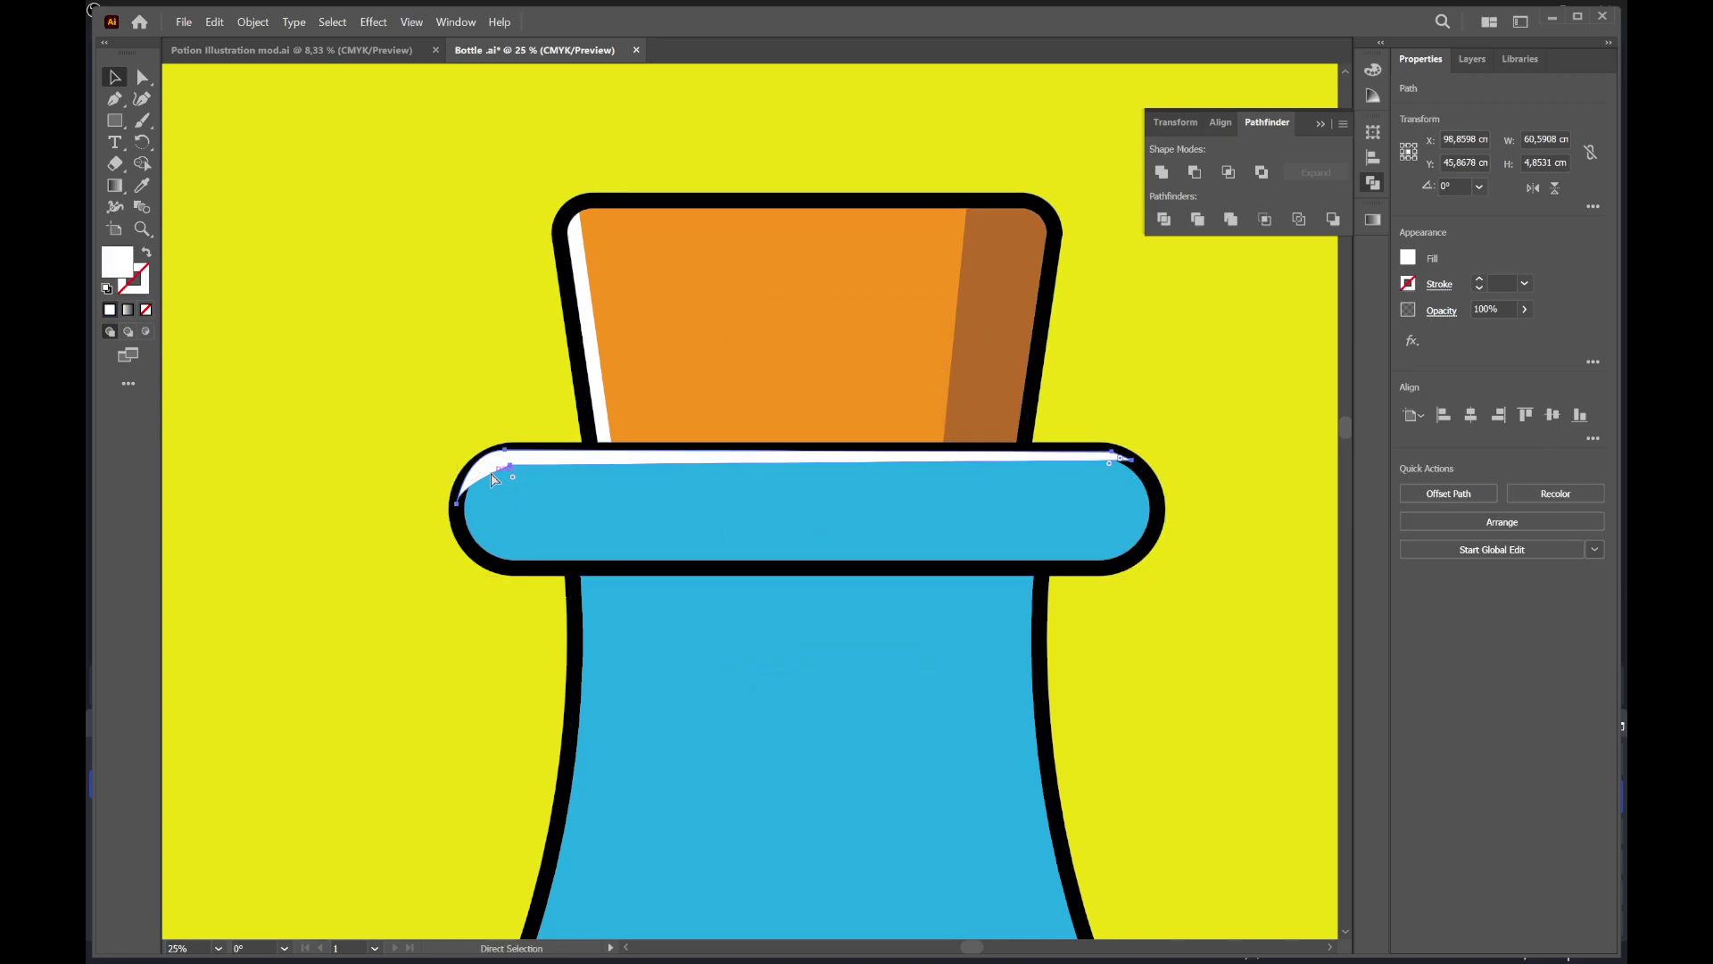
key(ctrl+[)
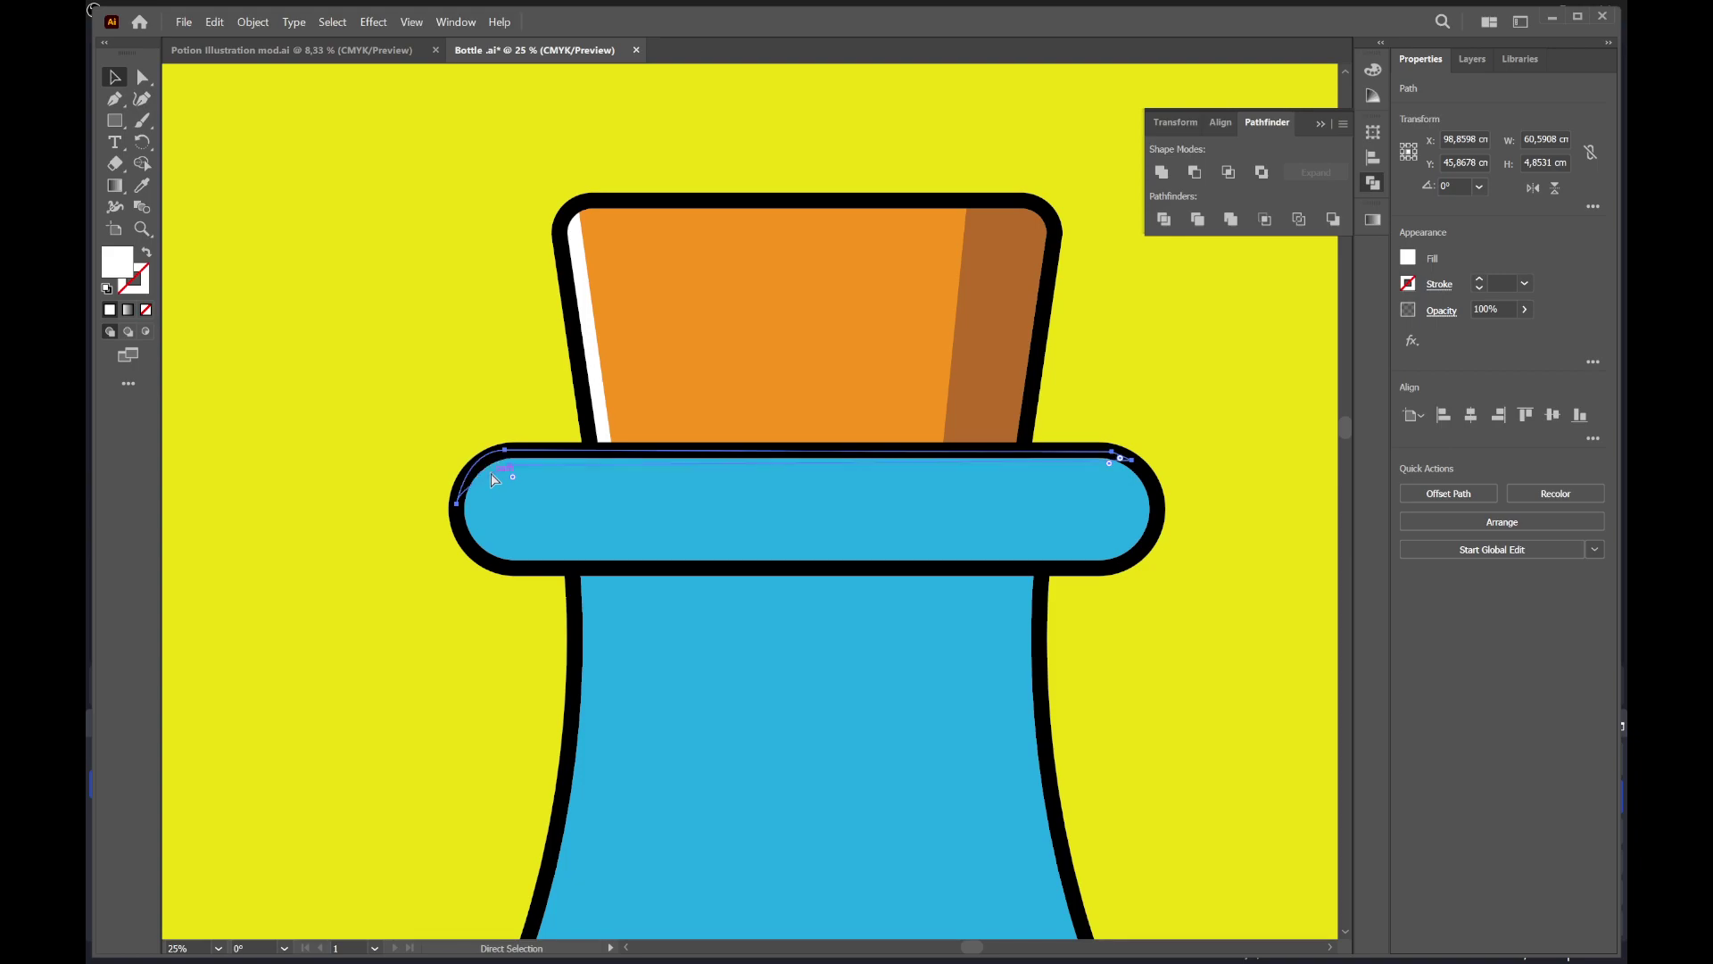
key(v)
key(shift+Down)
key(shift+Down)
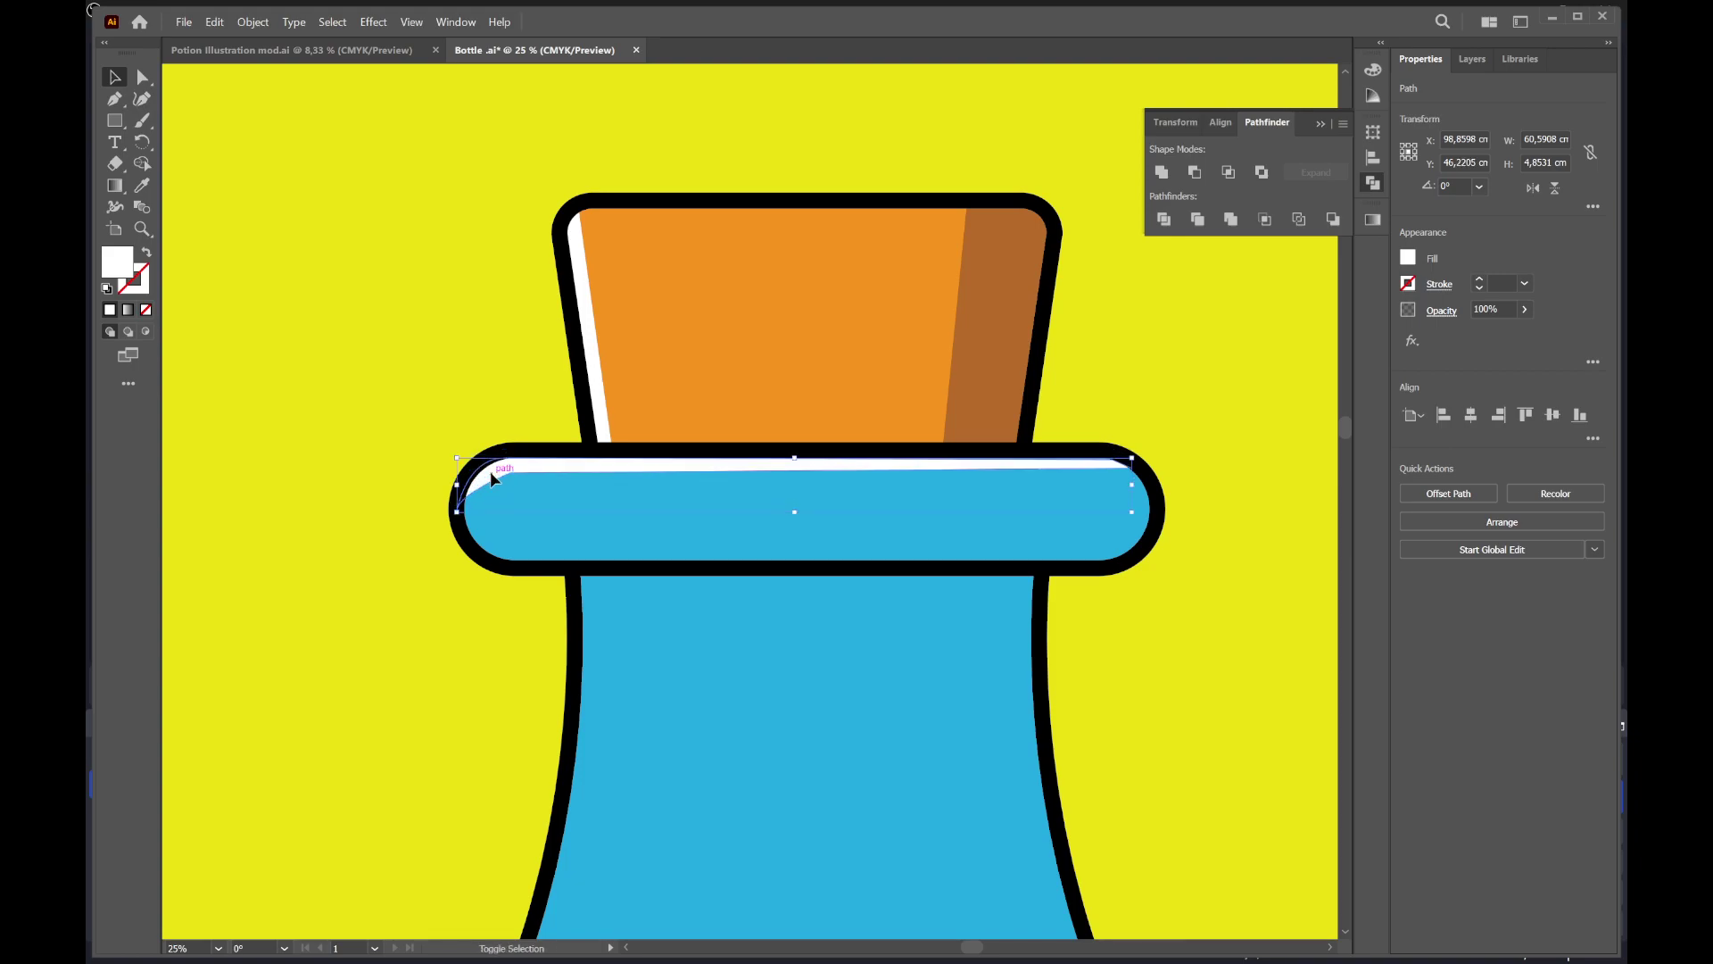
click(1147, 384)
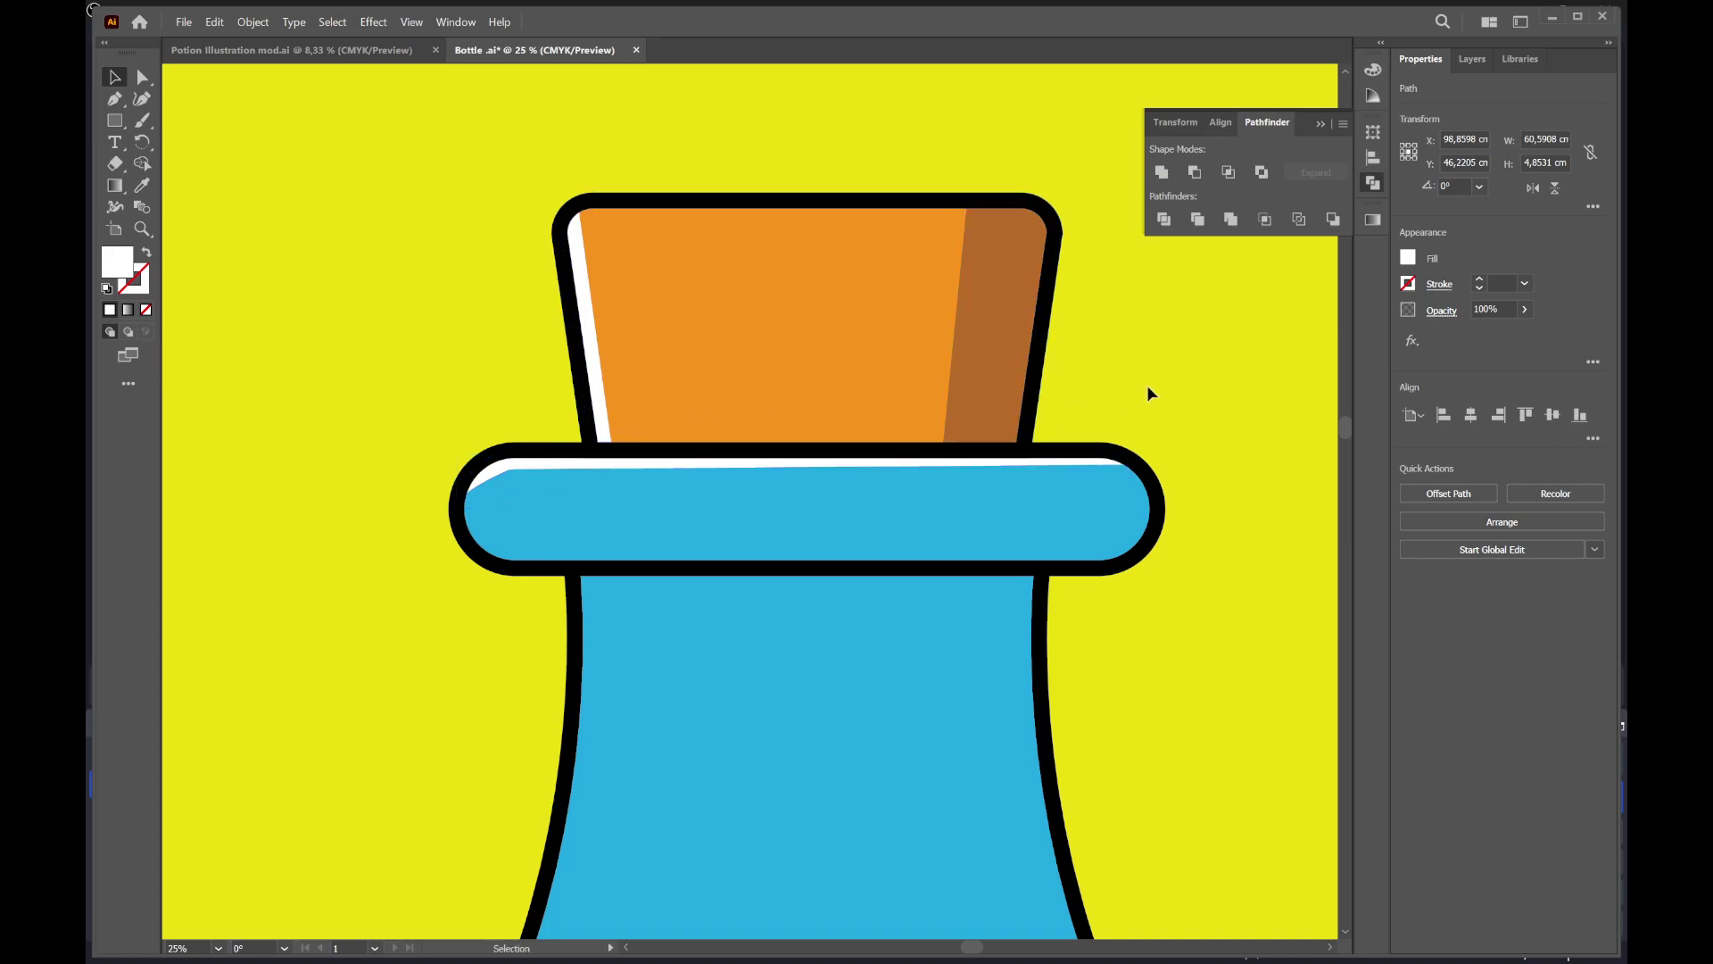
Set the rim highlight to 50% opacity and compare against the reference illustration
scroll(916, 421, up, 2)
click(916, 411)
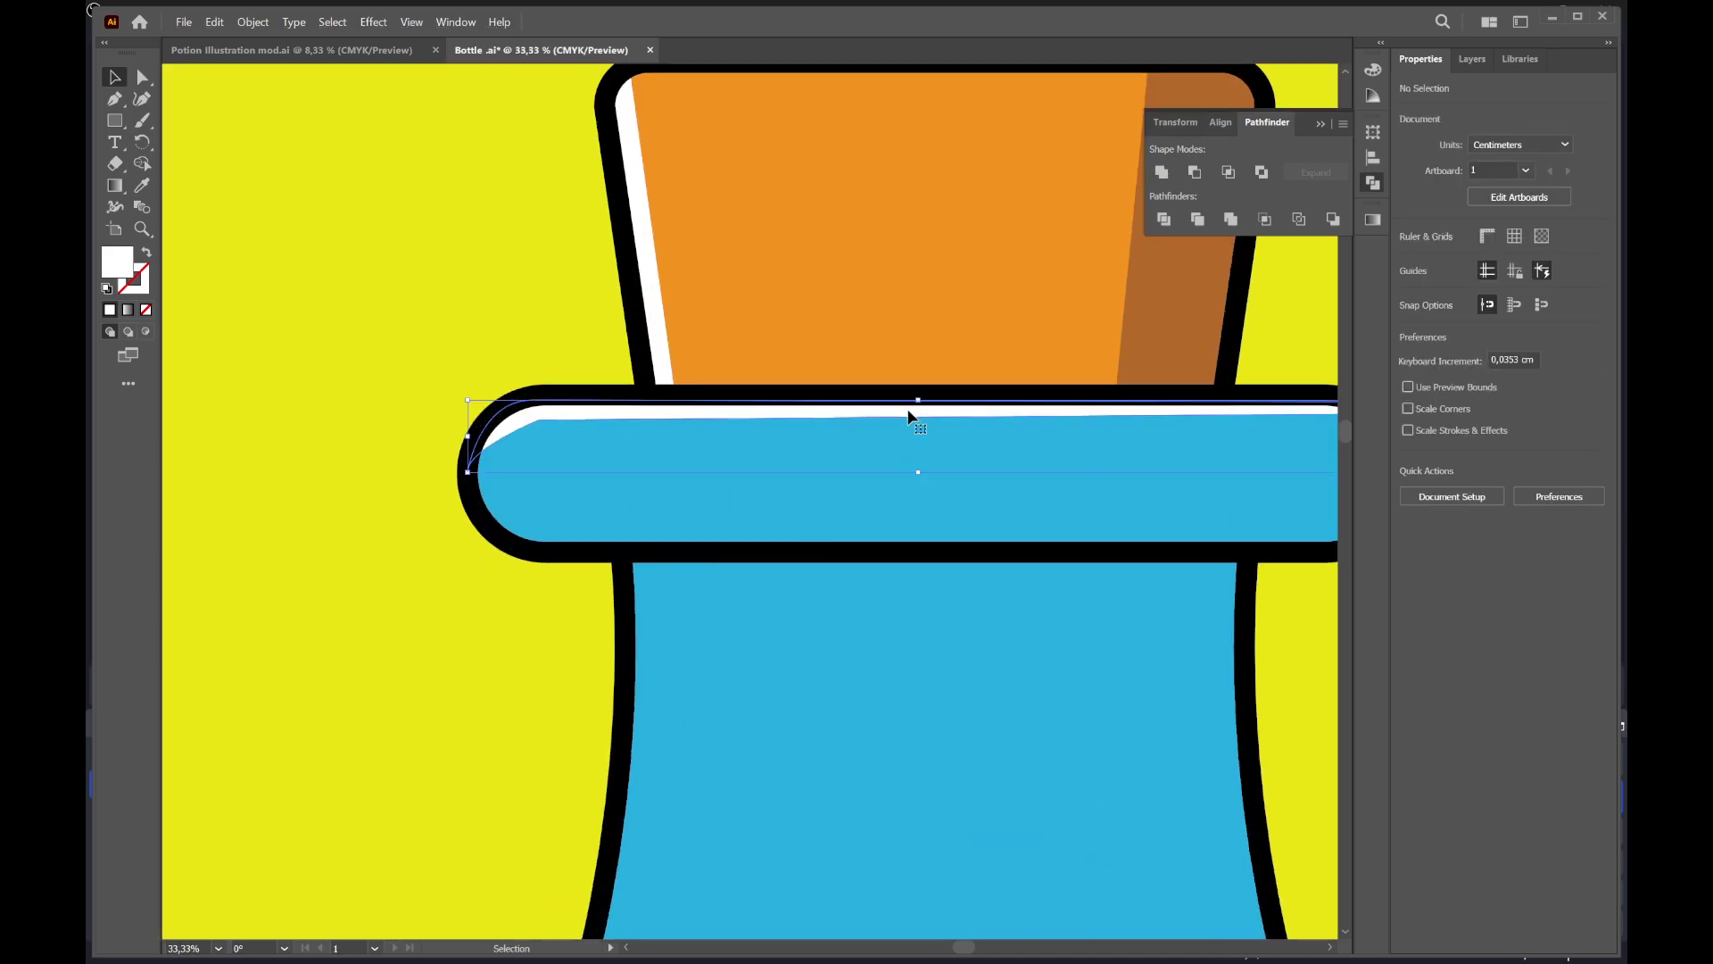
click(1526, 310)
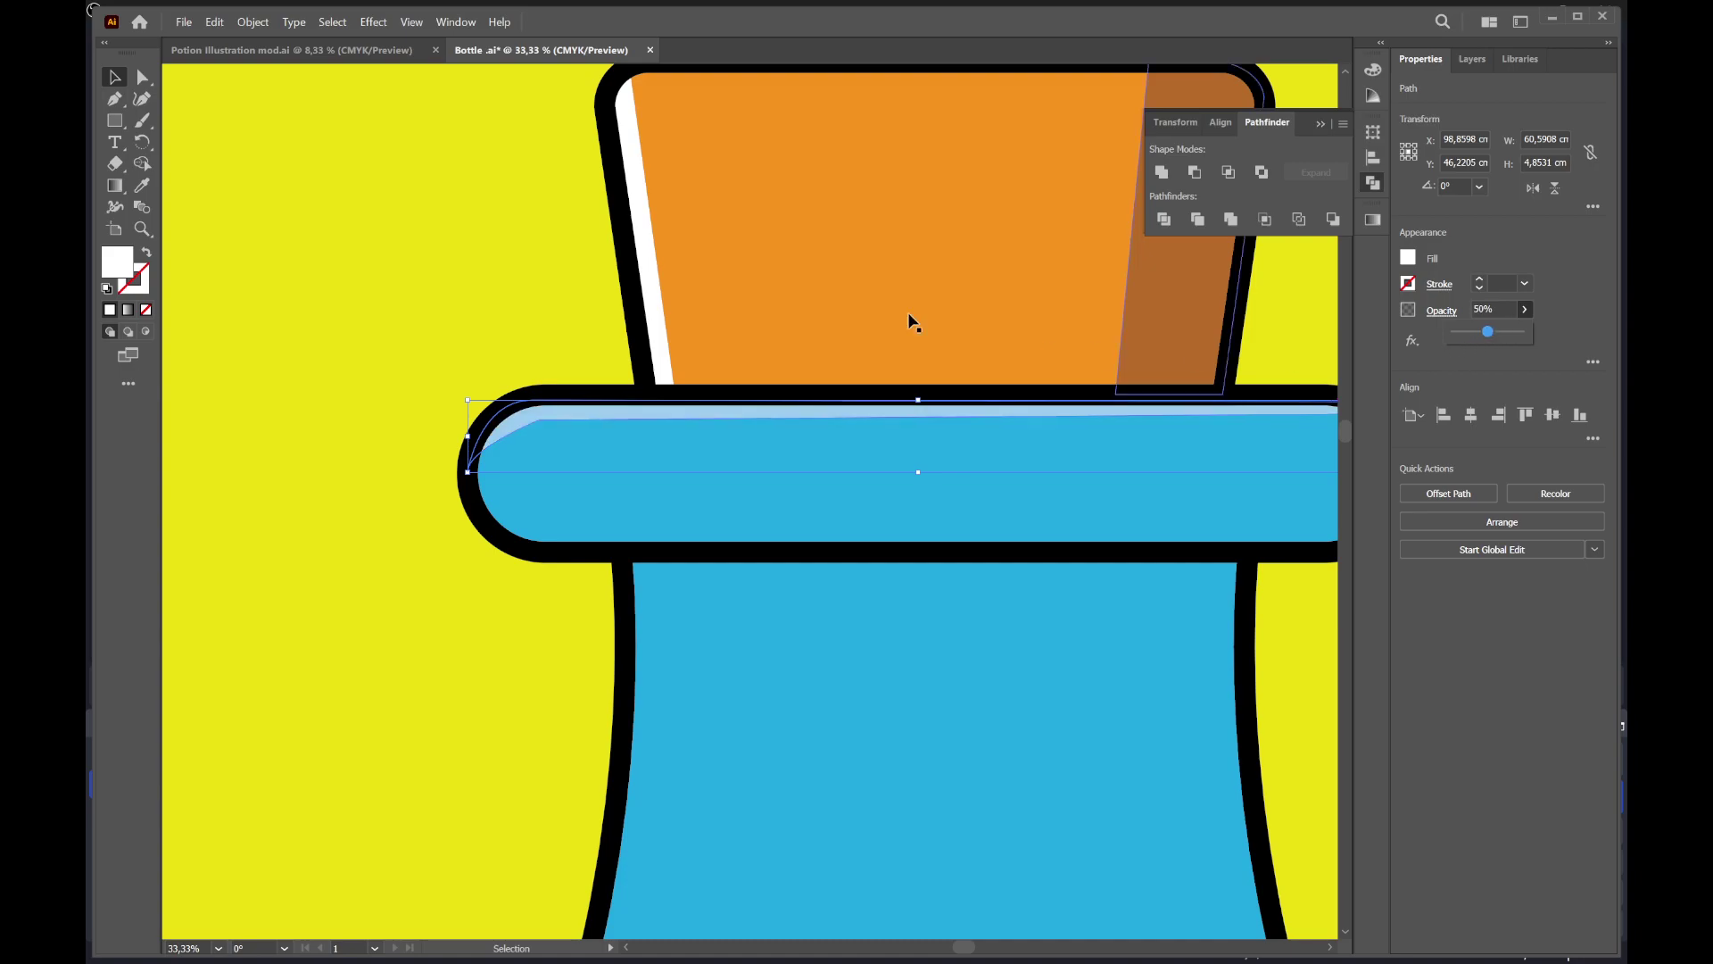
click(550, 325)
scroll(640, 376, down, 3)
scroll(749, 406, up, 1)
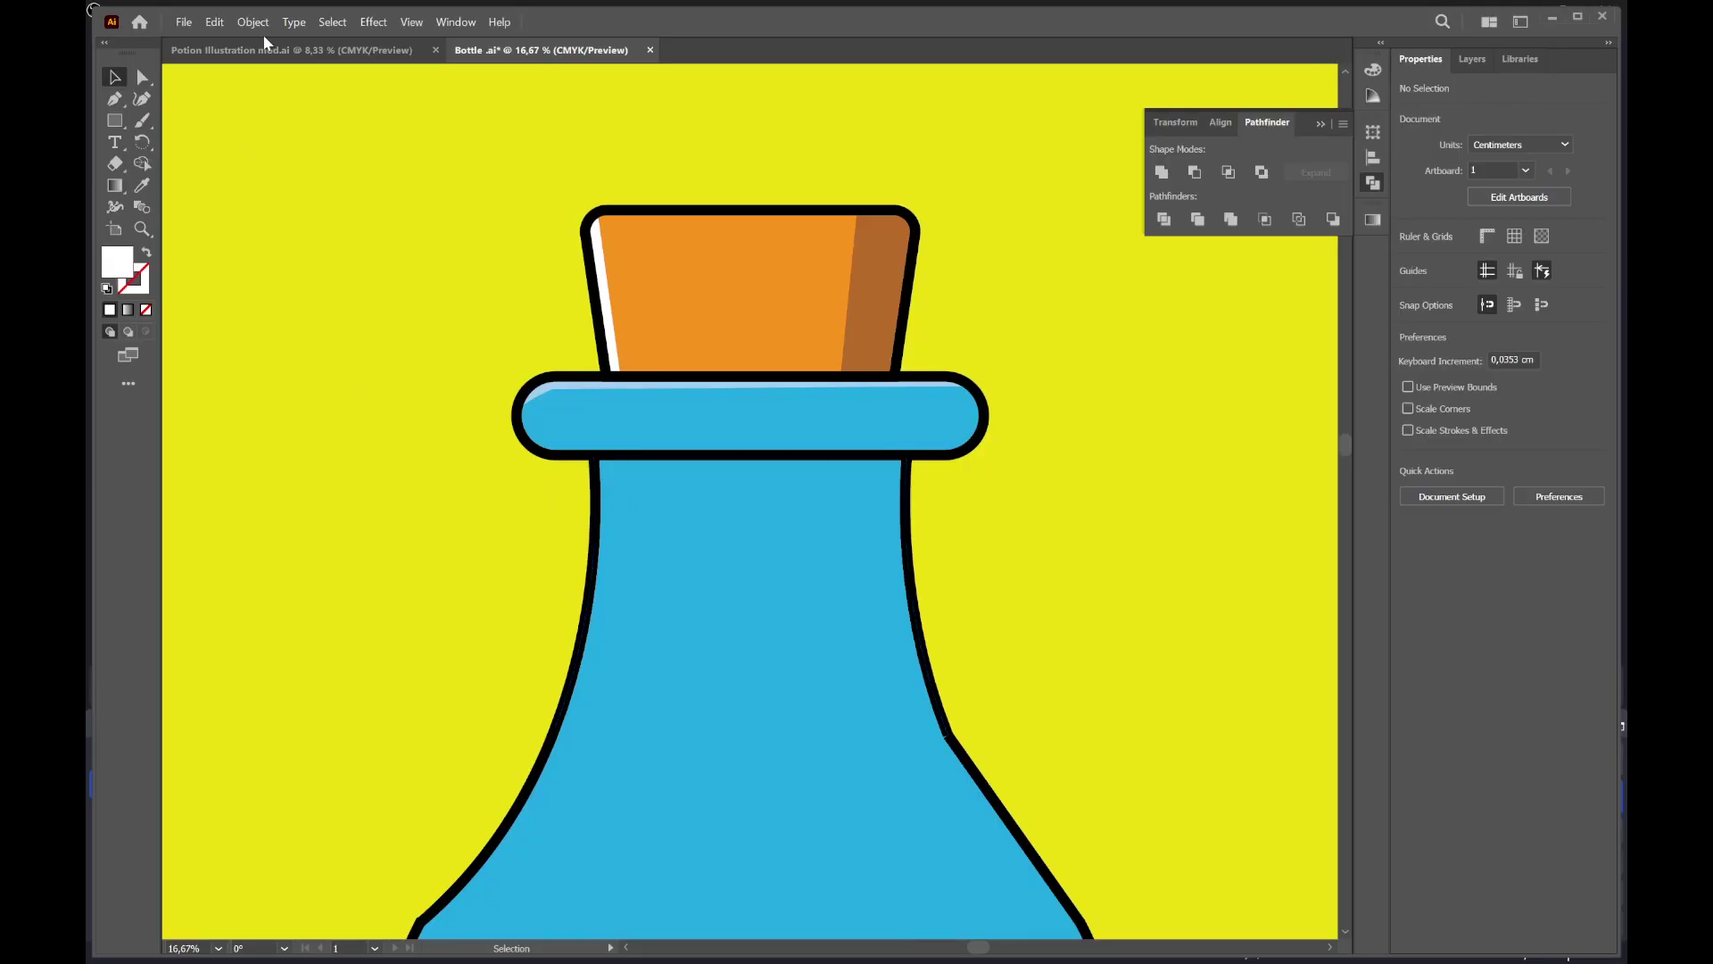
click(272, 50)
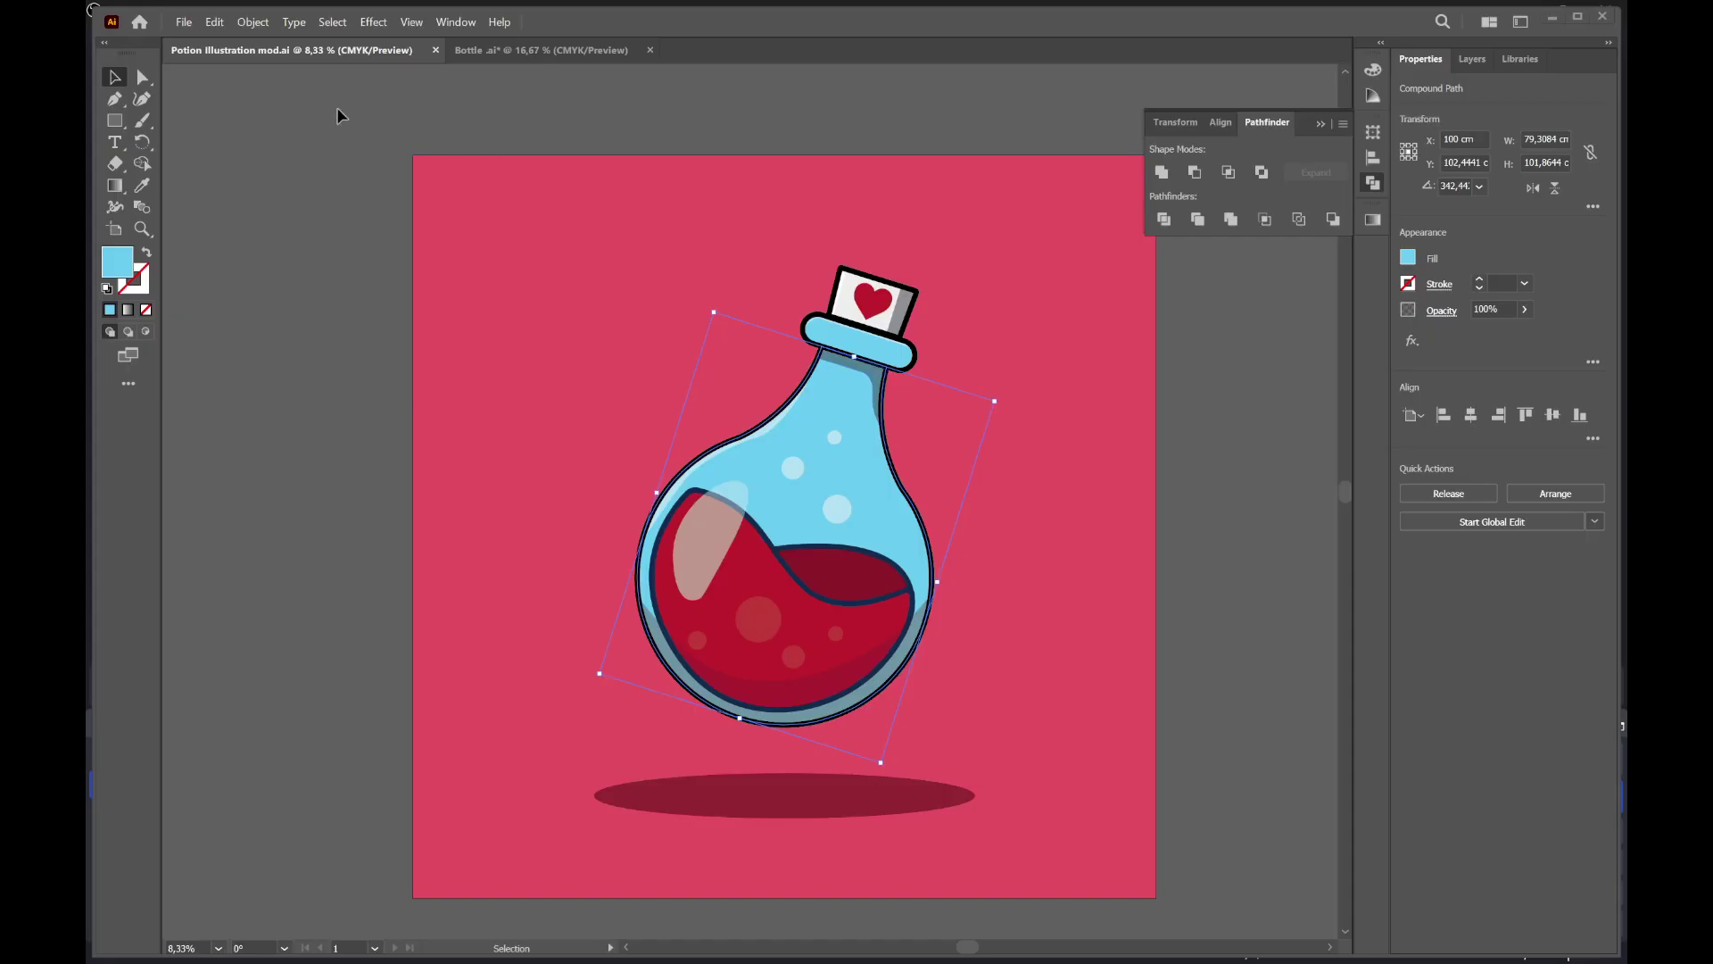
click(464, 51)
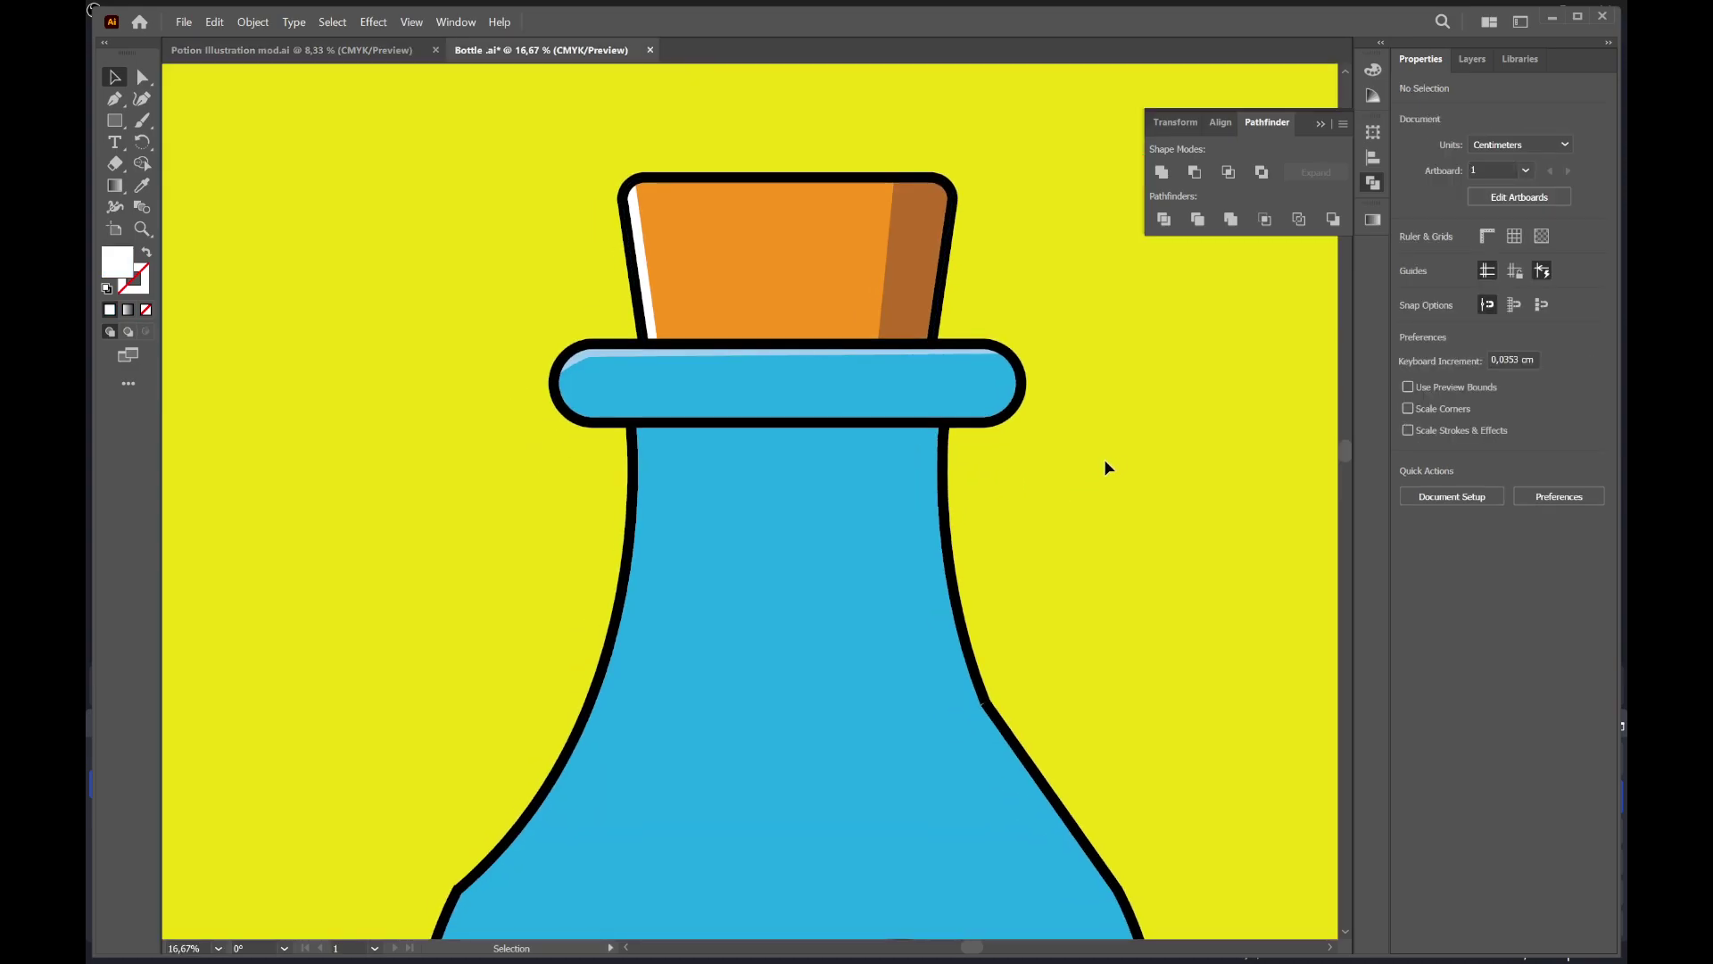
Draw a curved shadow shape across the top of the bottle neck with the Pen tool
key(p)
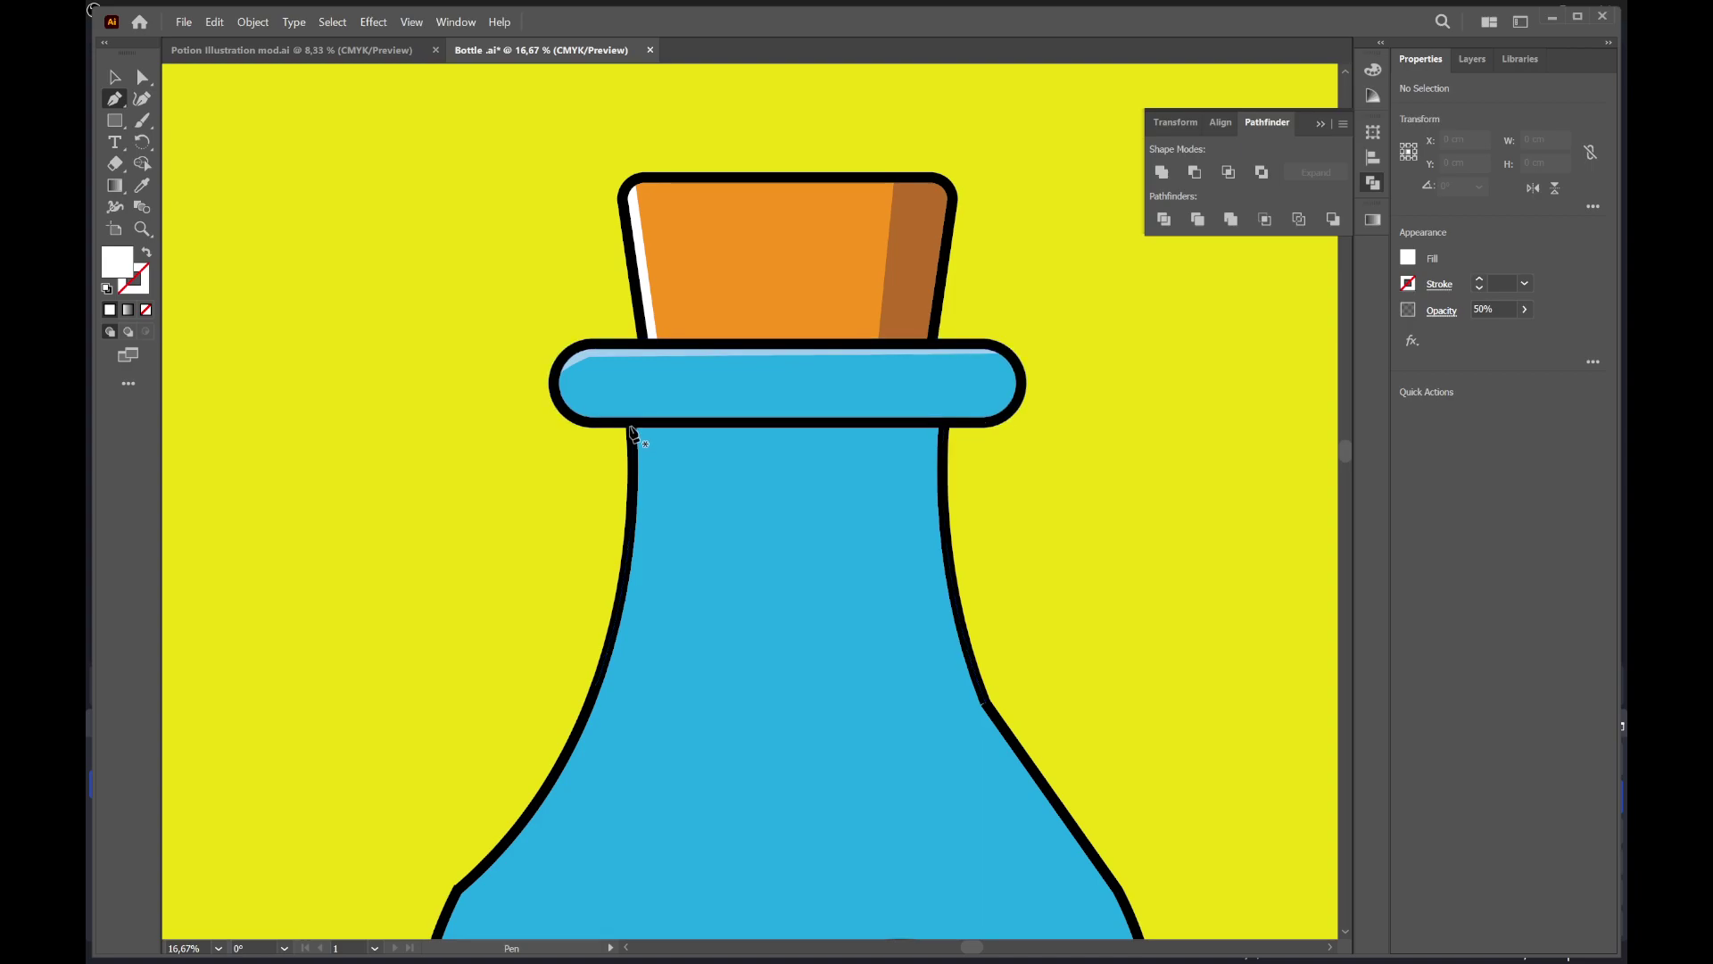
click(631, 422)
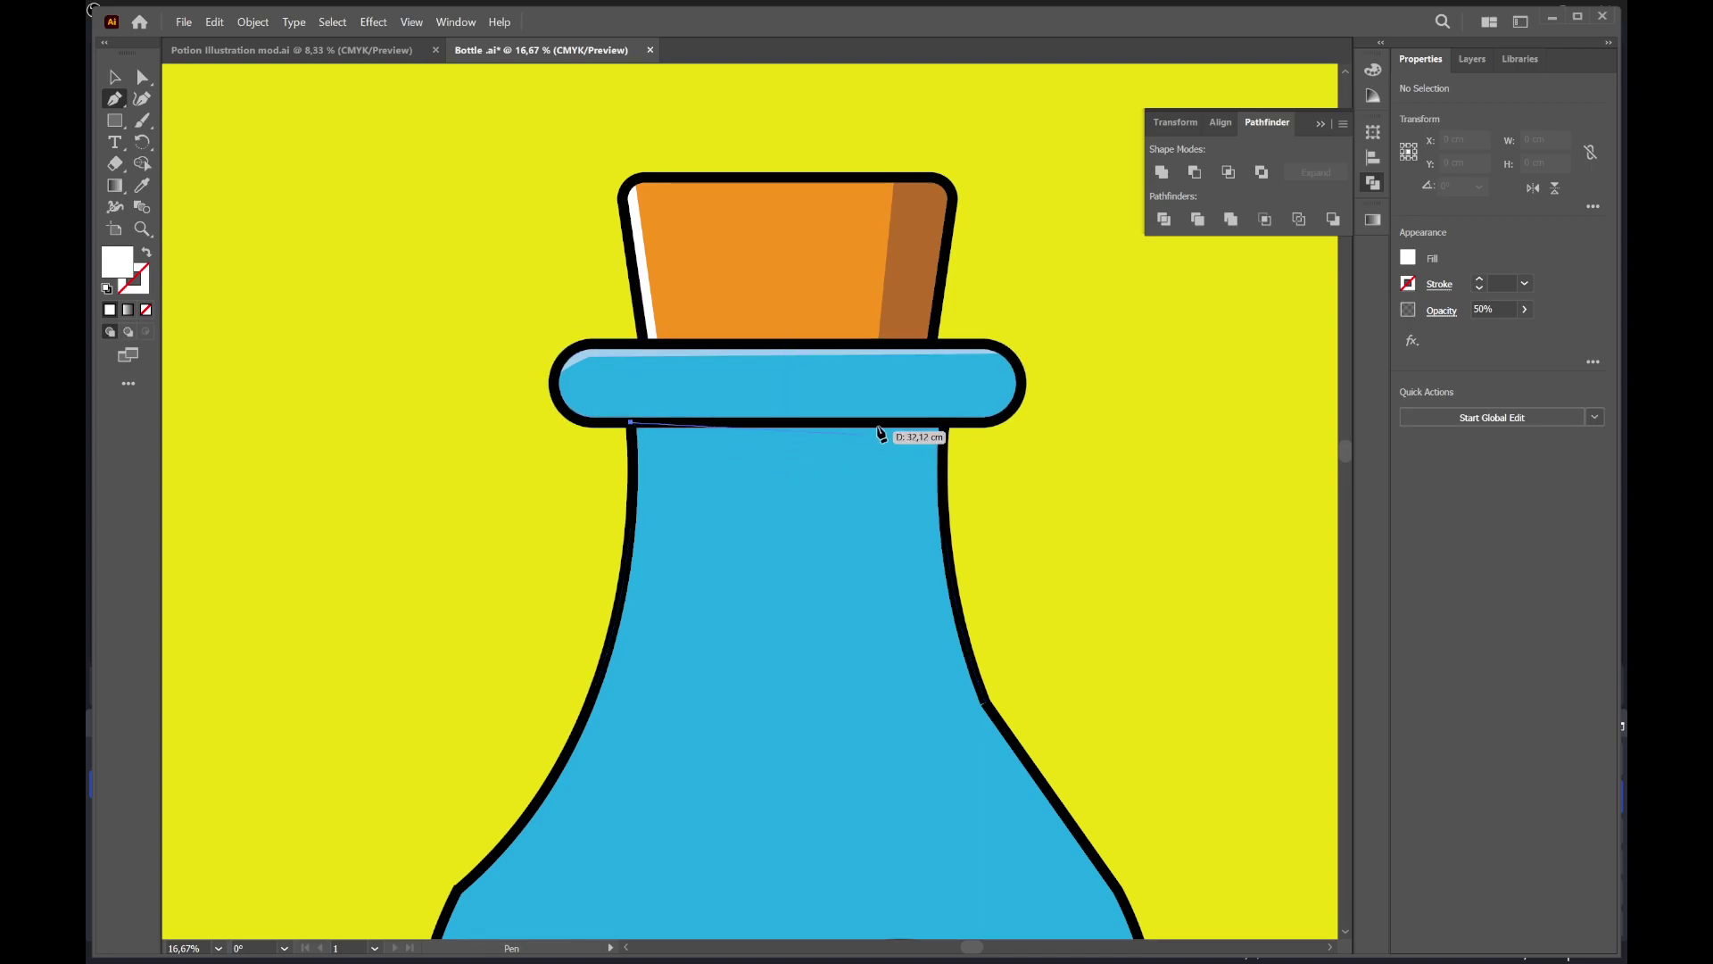
click(944, 425)
key(Escape)
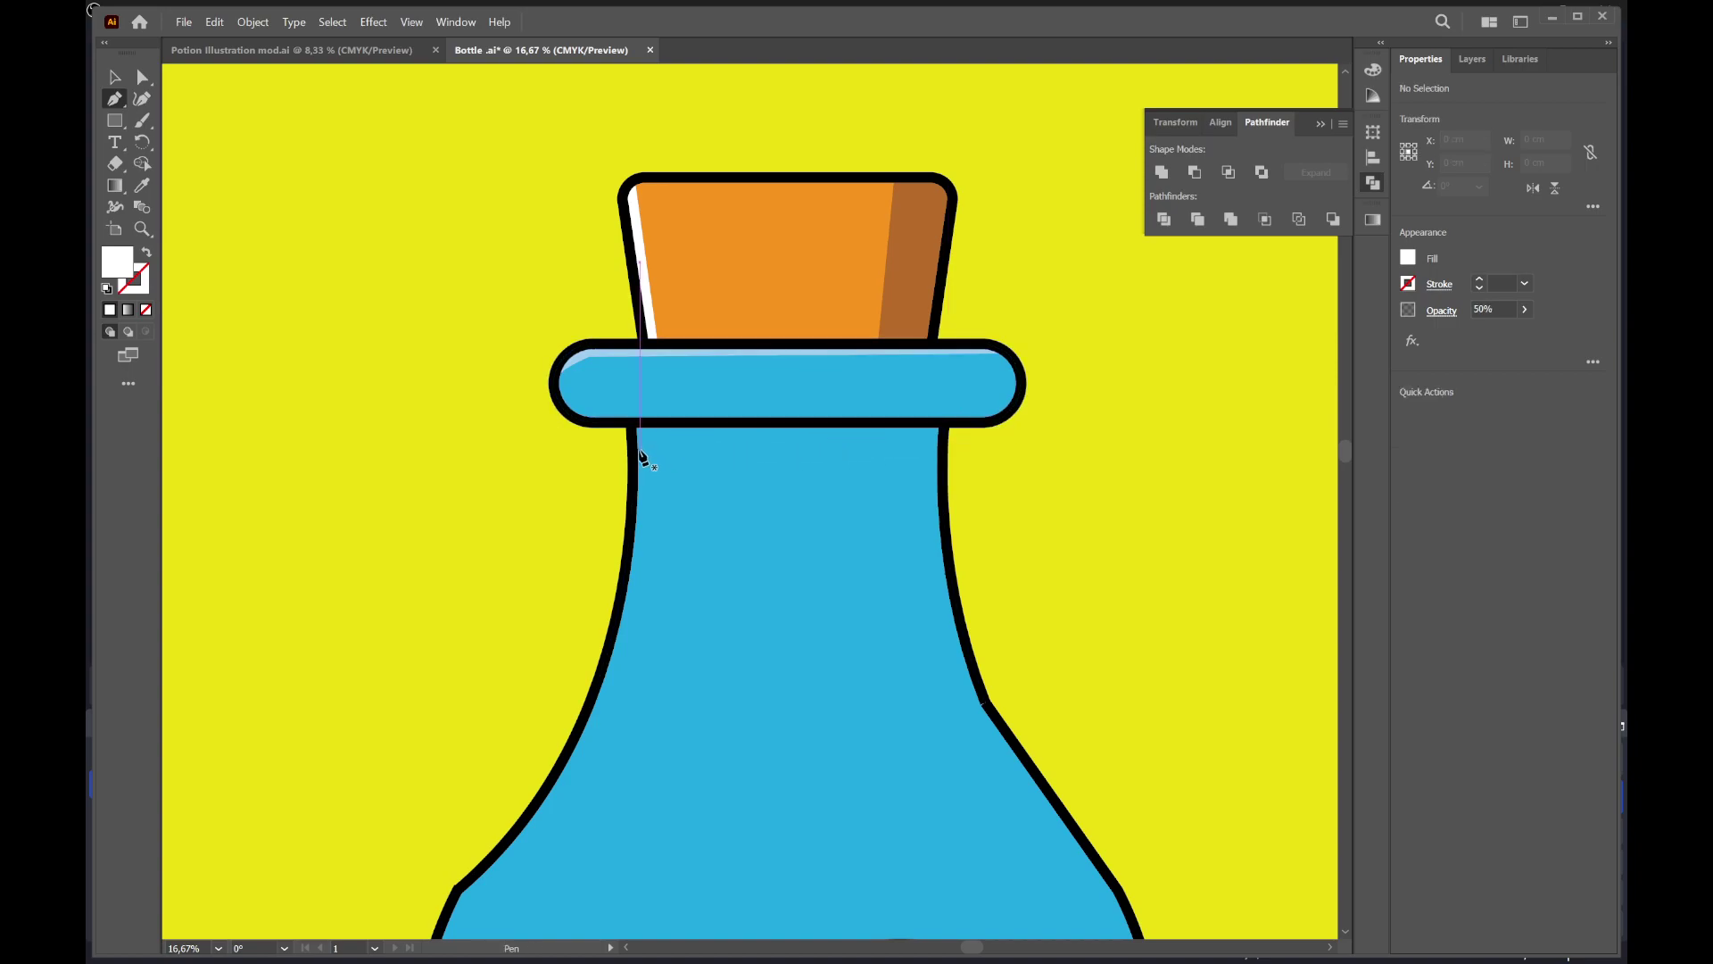
click(631, 446)
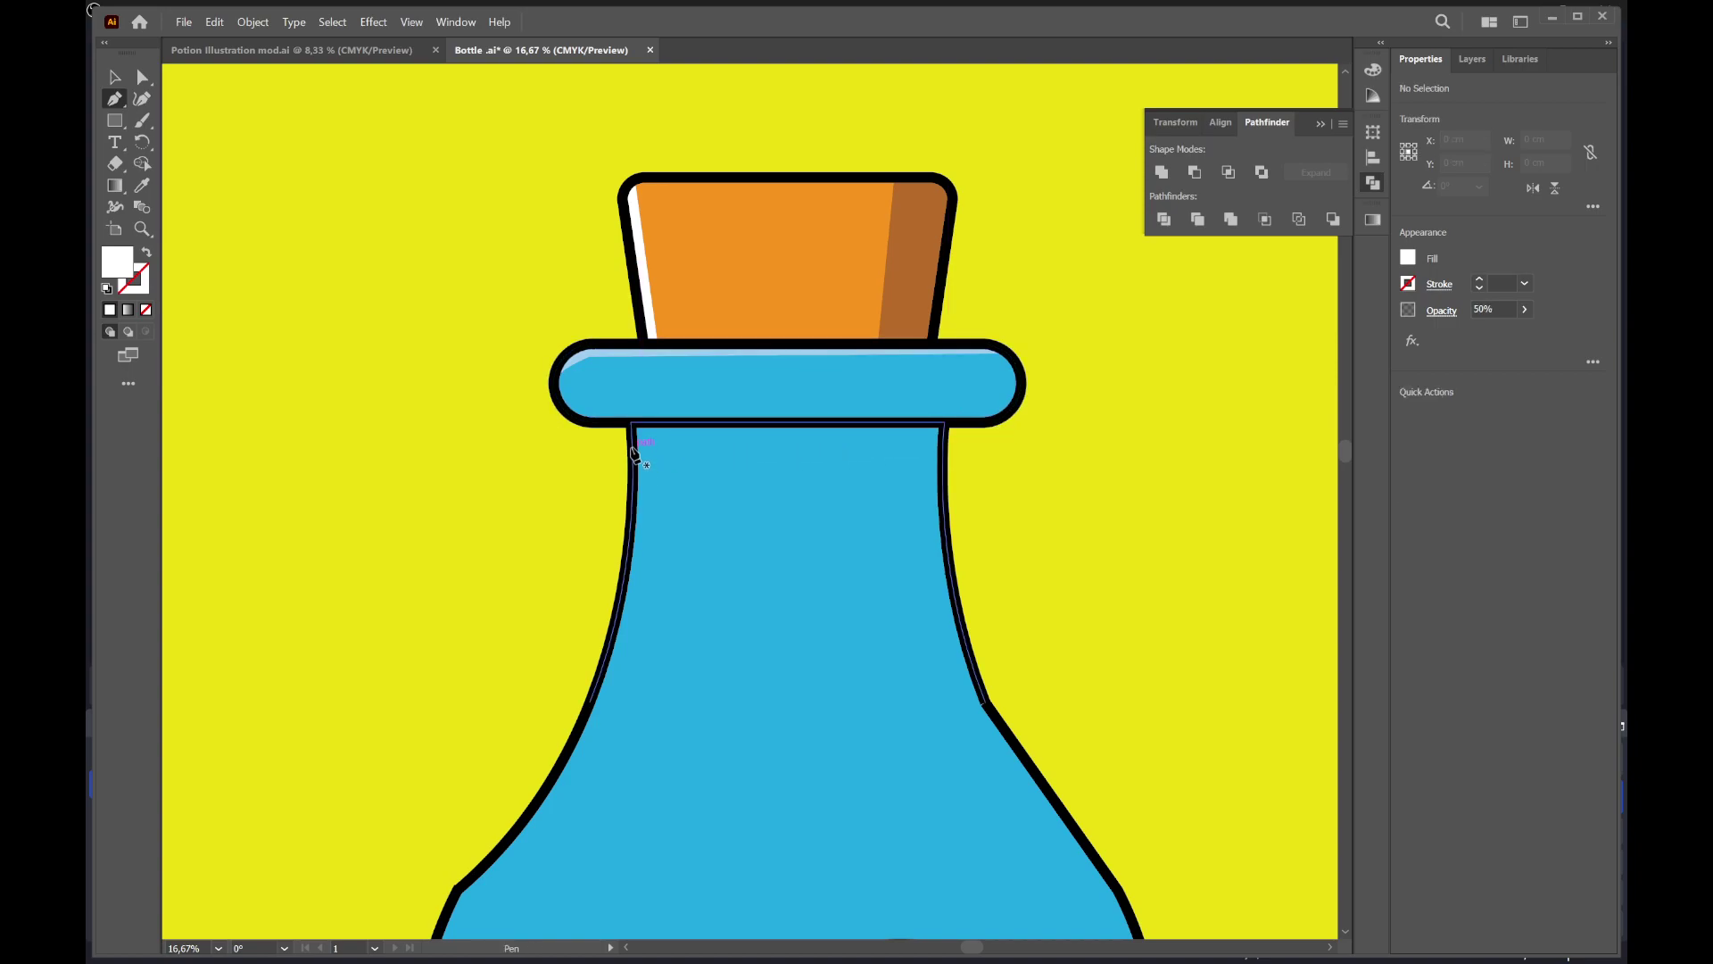
click(790, 455)
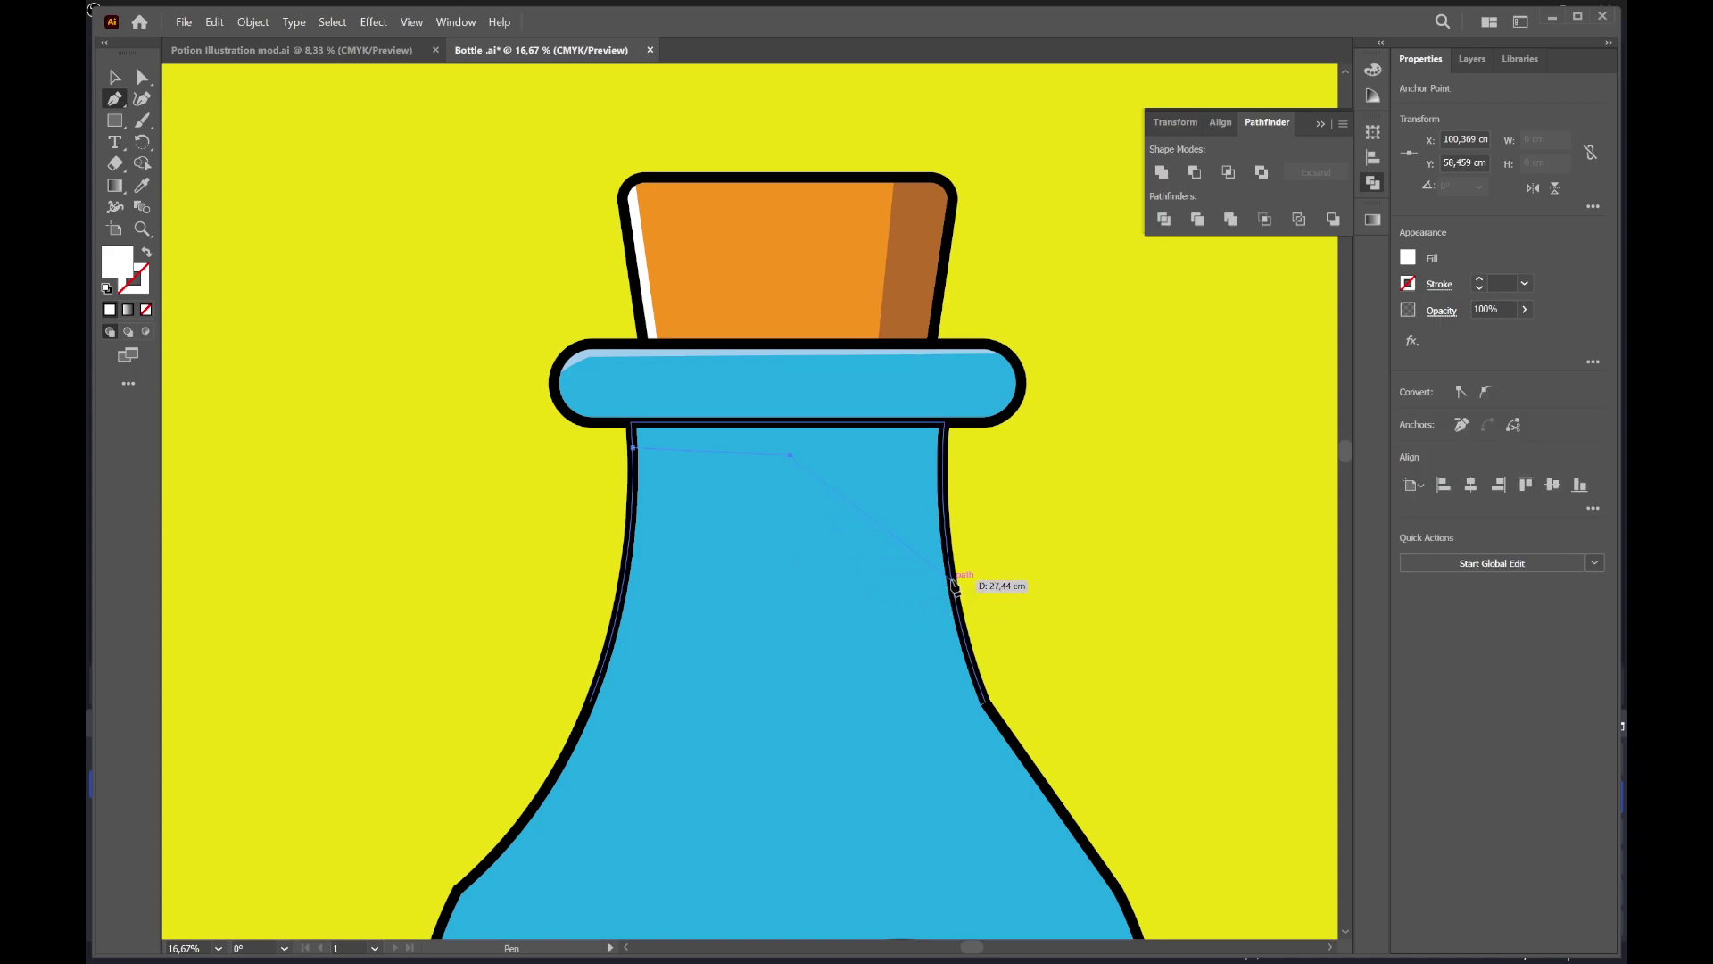
drag(953, 580, 1030, 708)
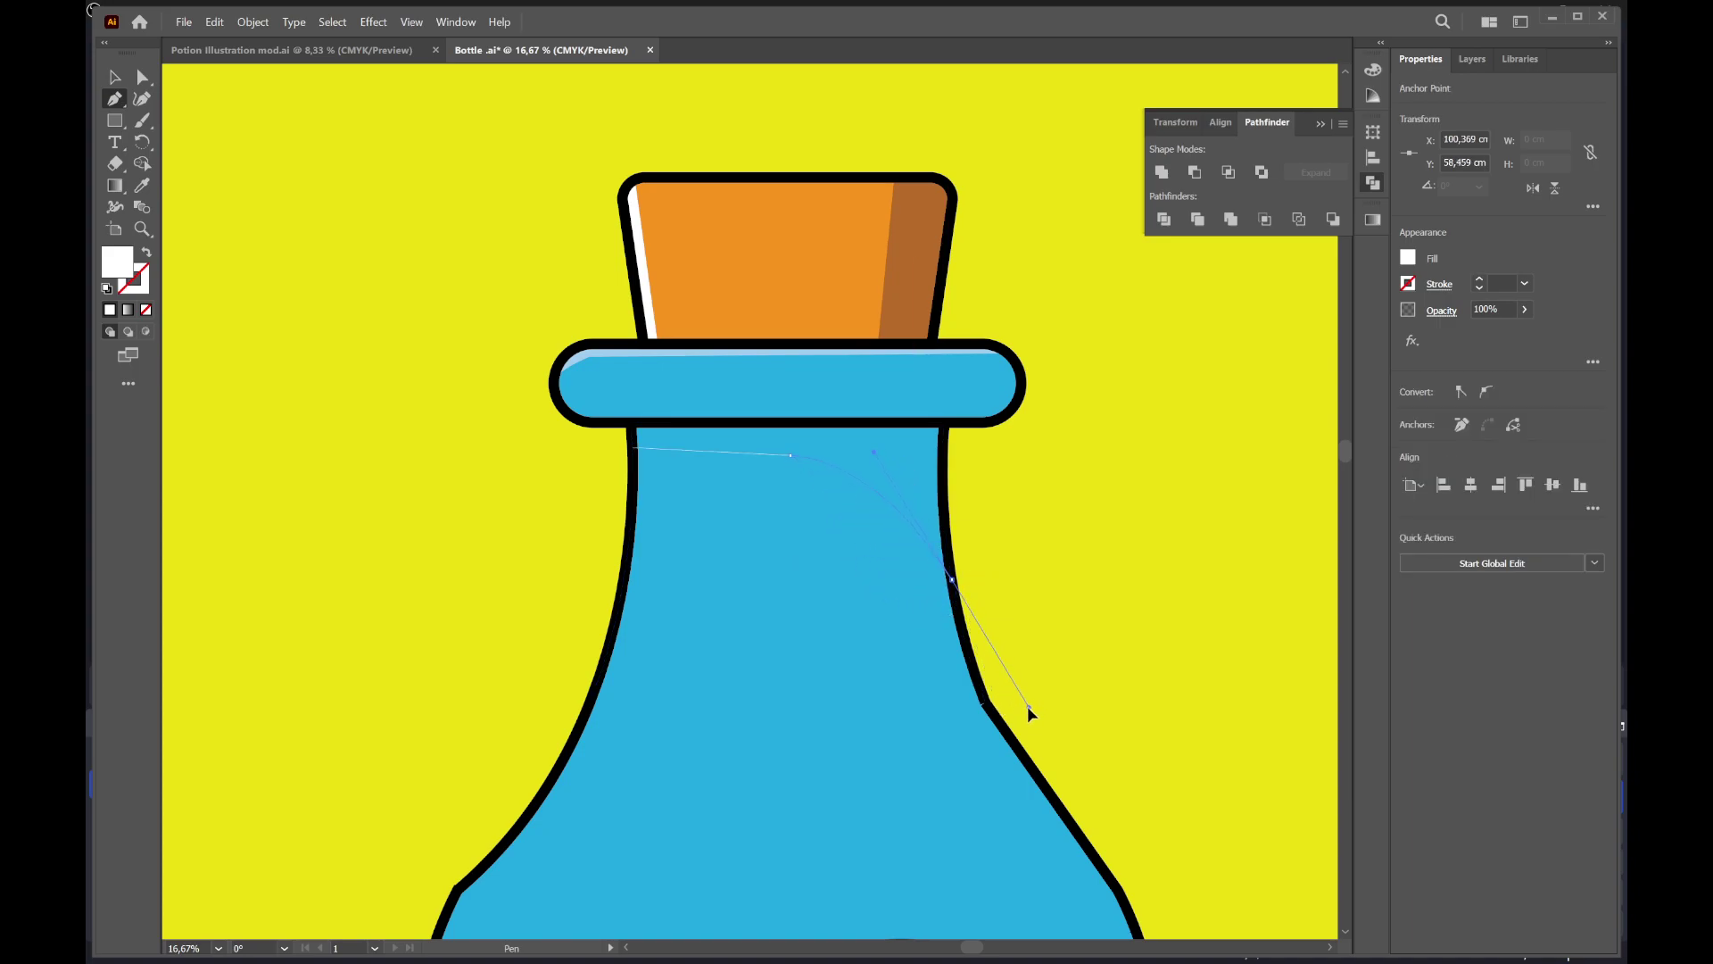
click(953, 581)
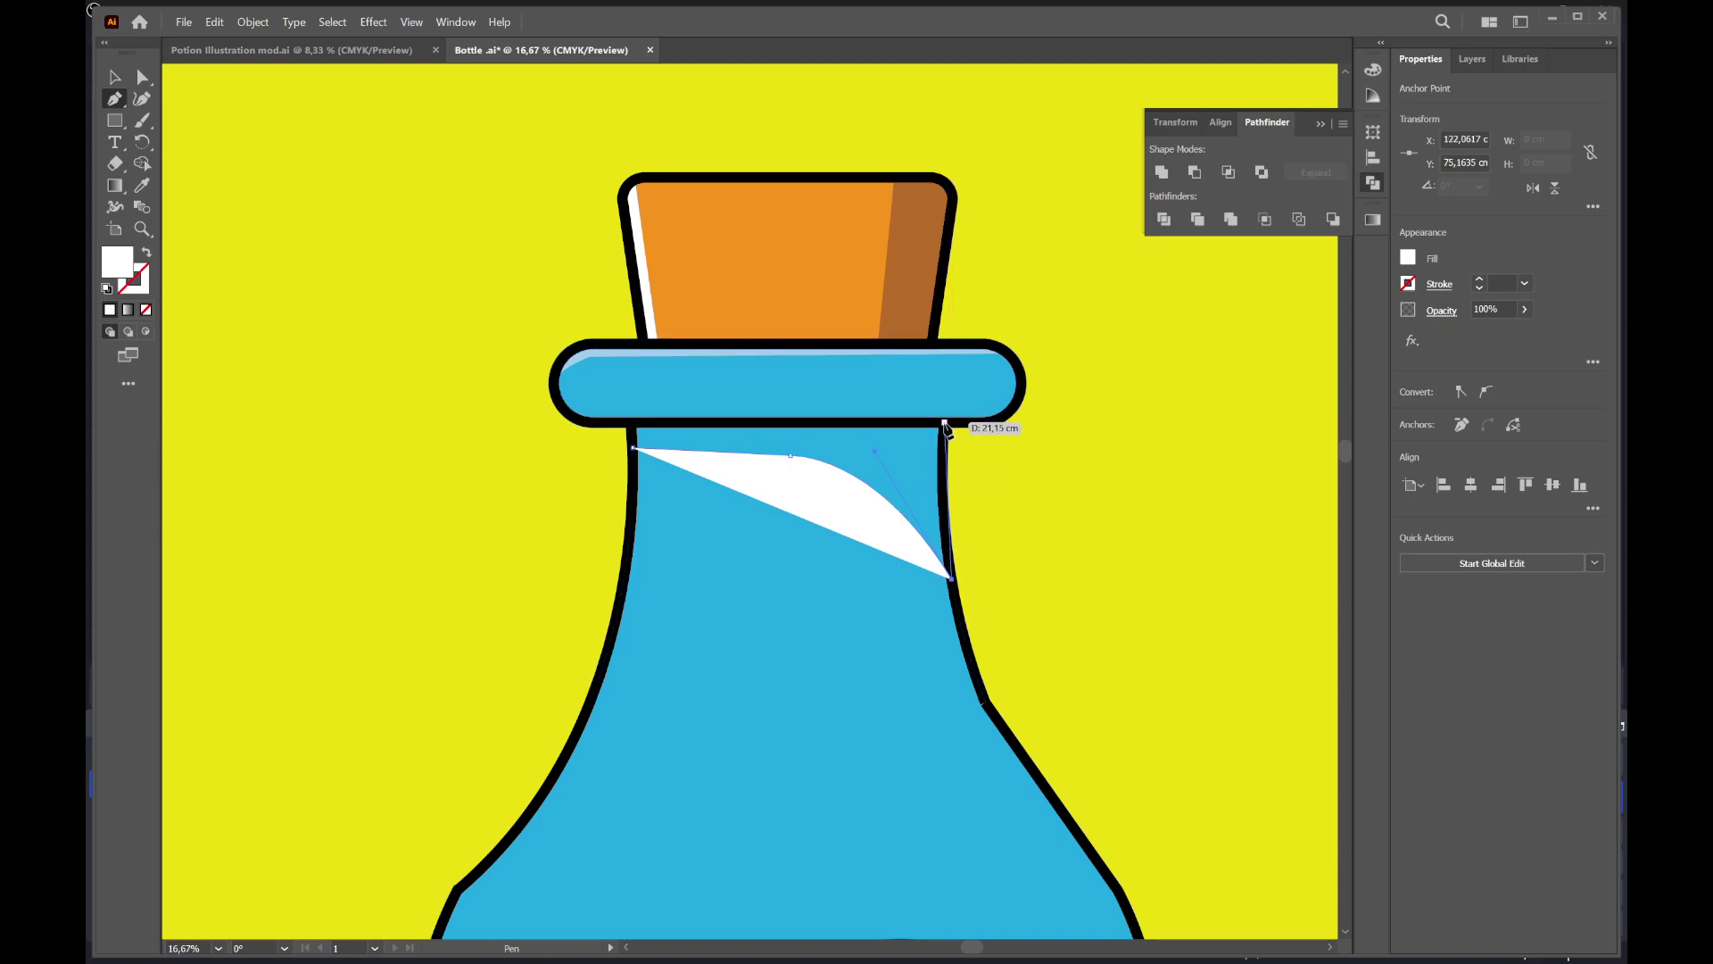
drag(945, 423, 964, 419)
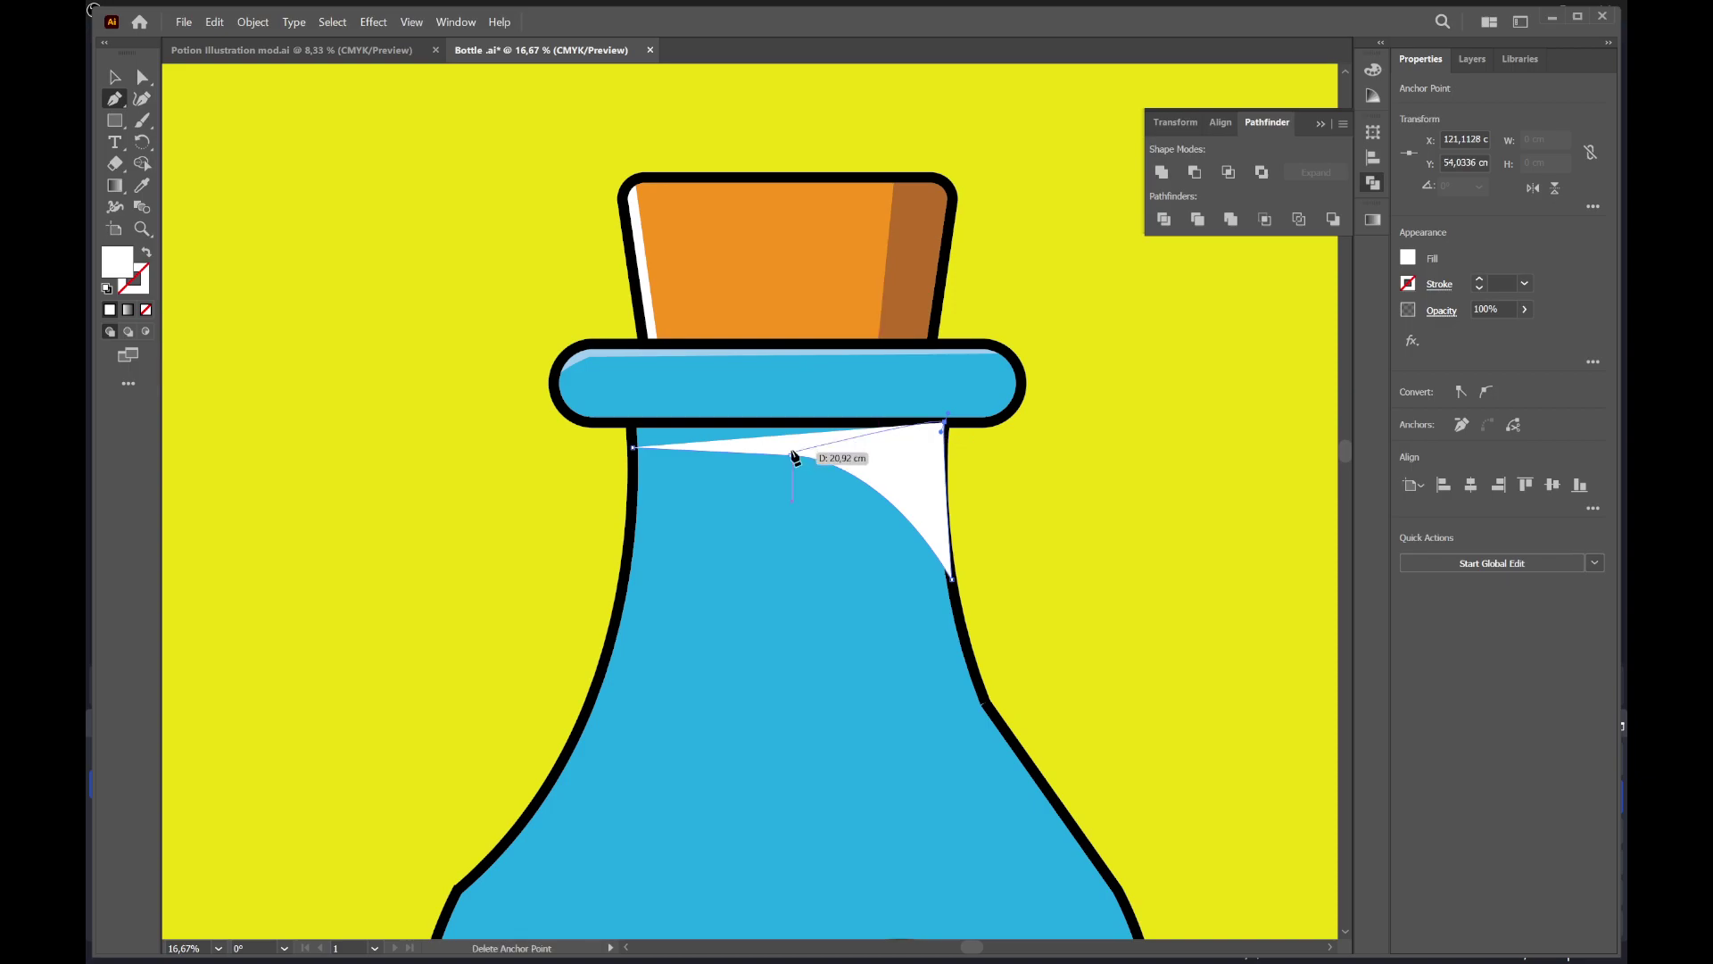
click(632, 423)
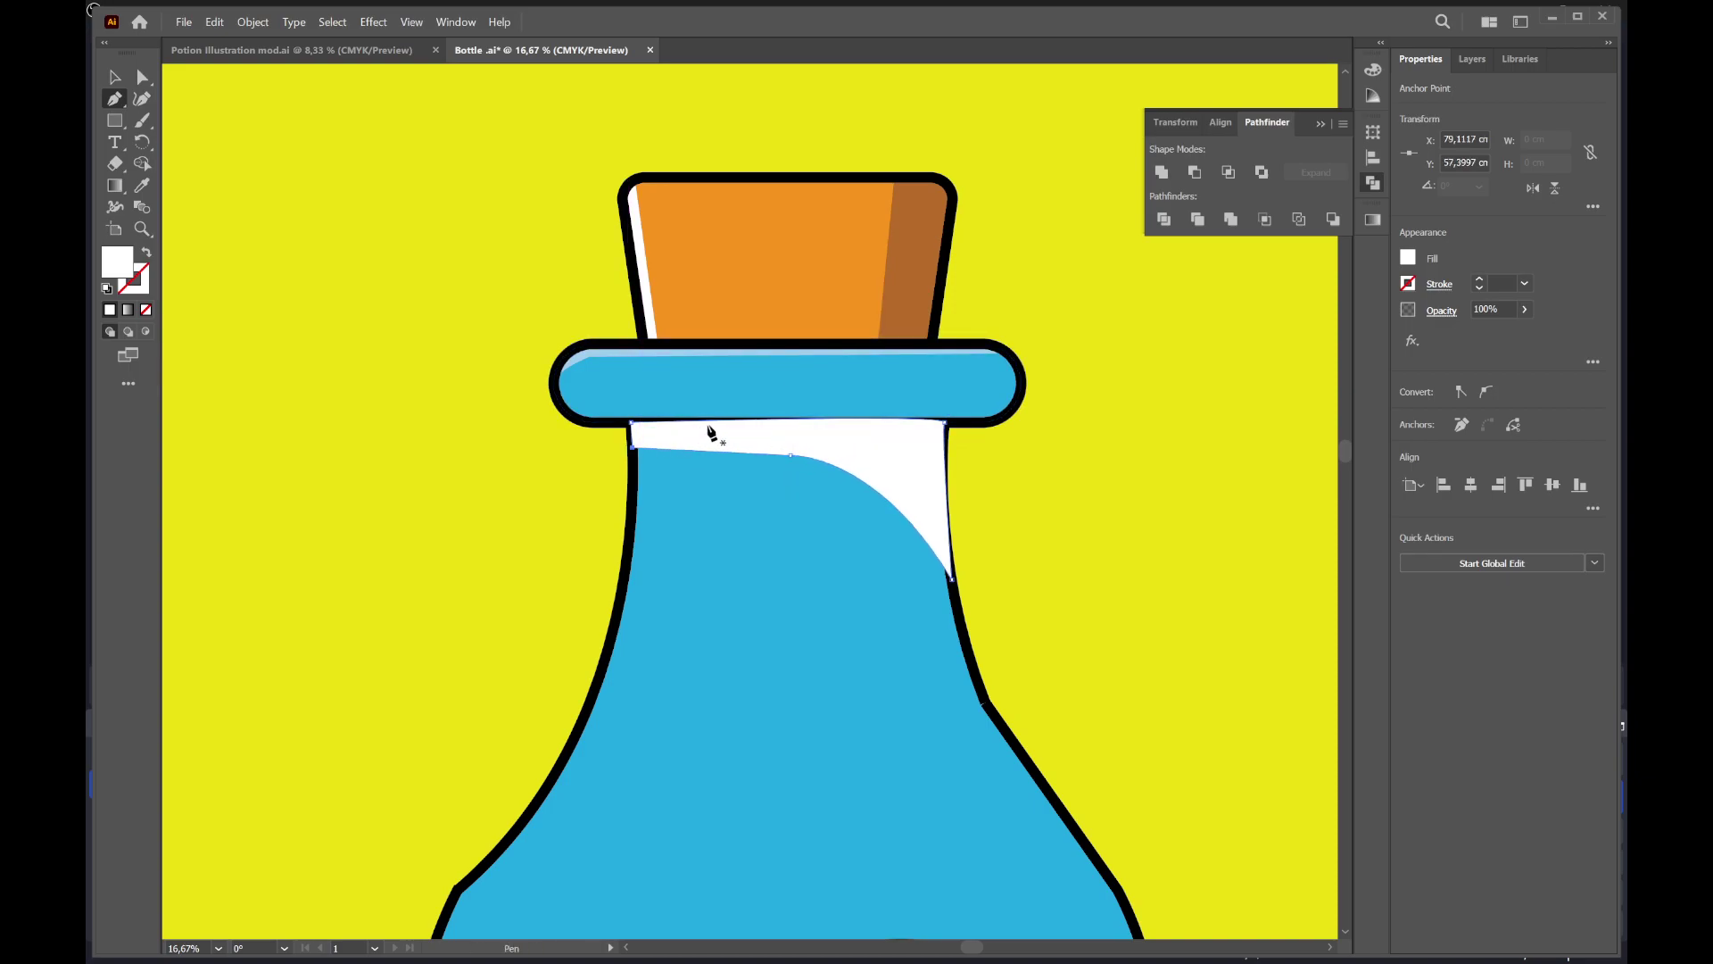
key(v)
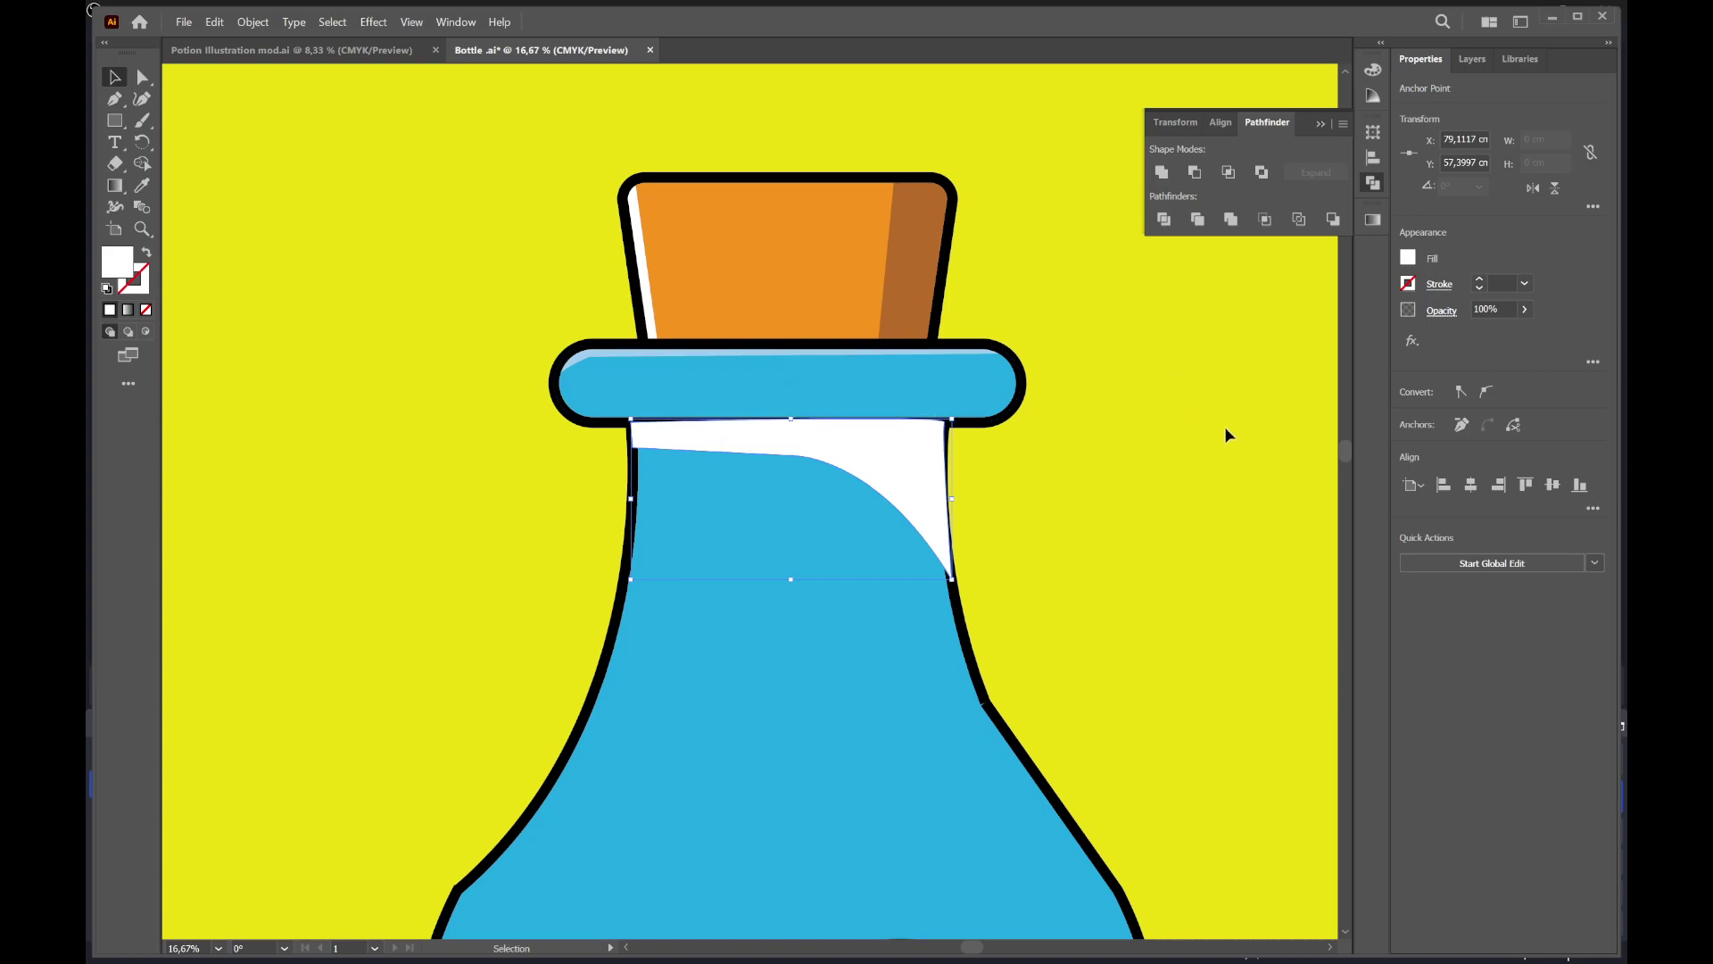
Fill the shadow with the body's blue darkened to a deeper teal, and remove its outline
key(i)
click(855, 552)
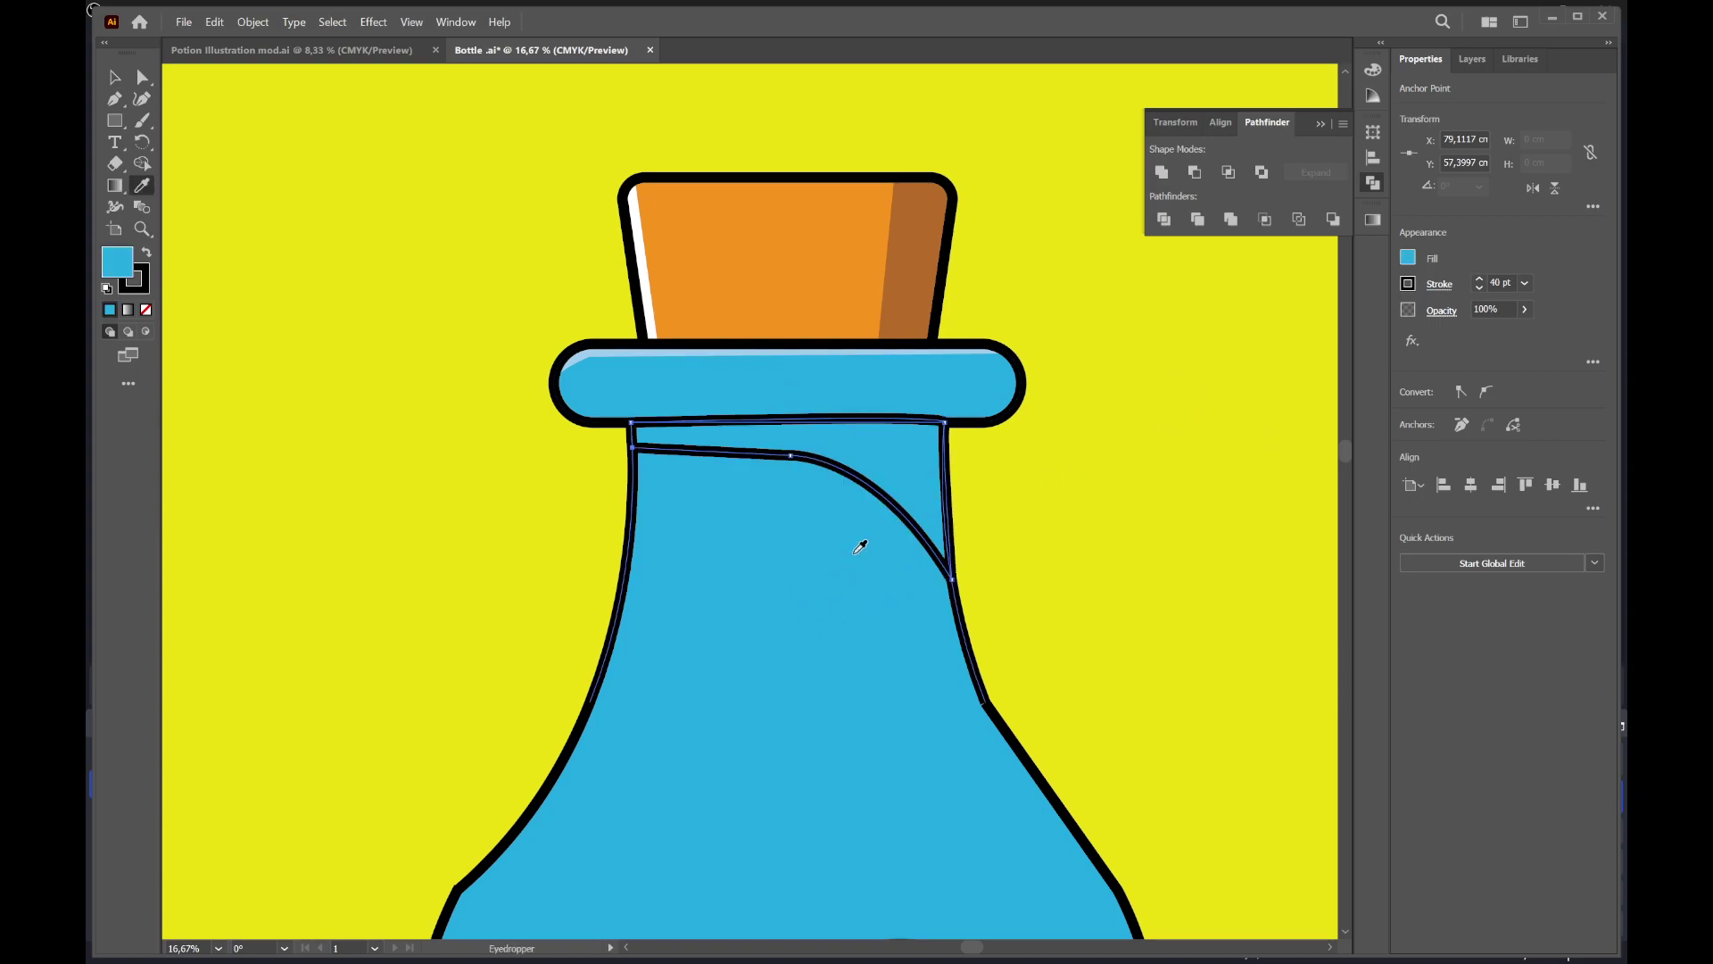
key(v)
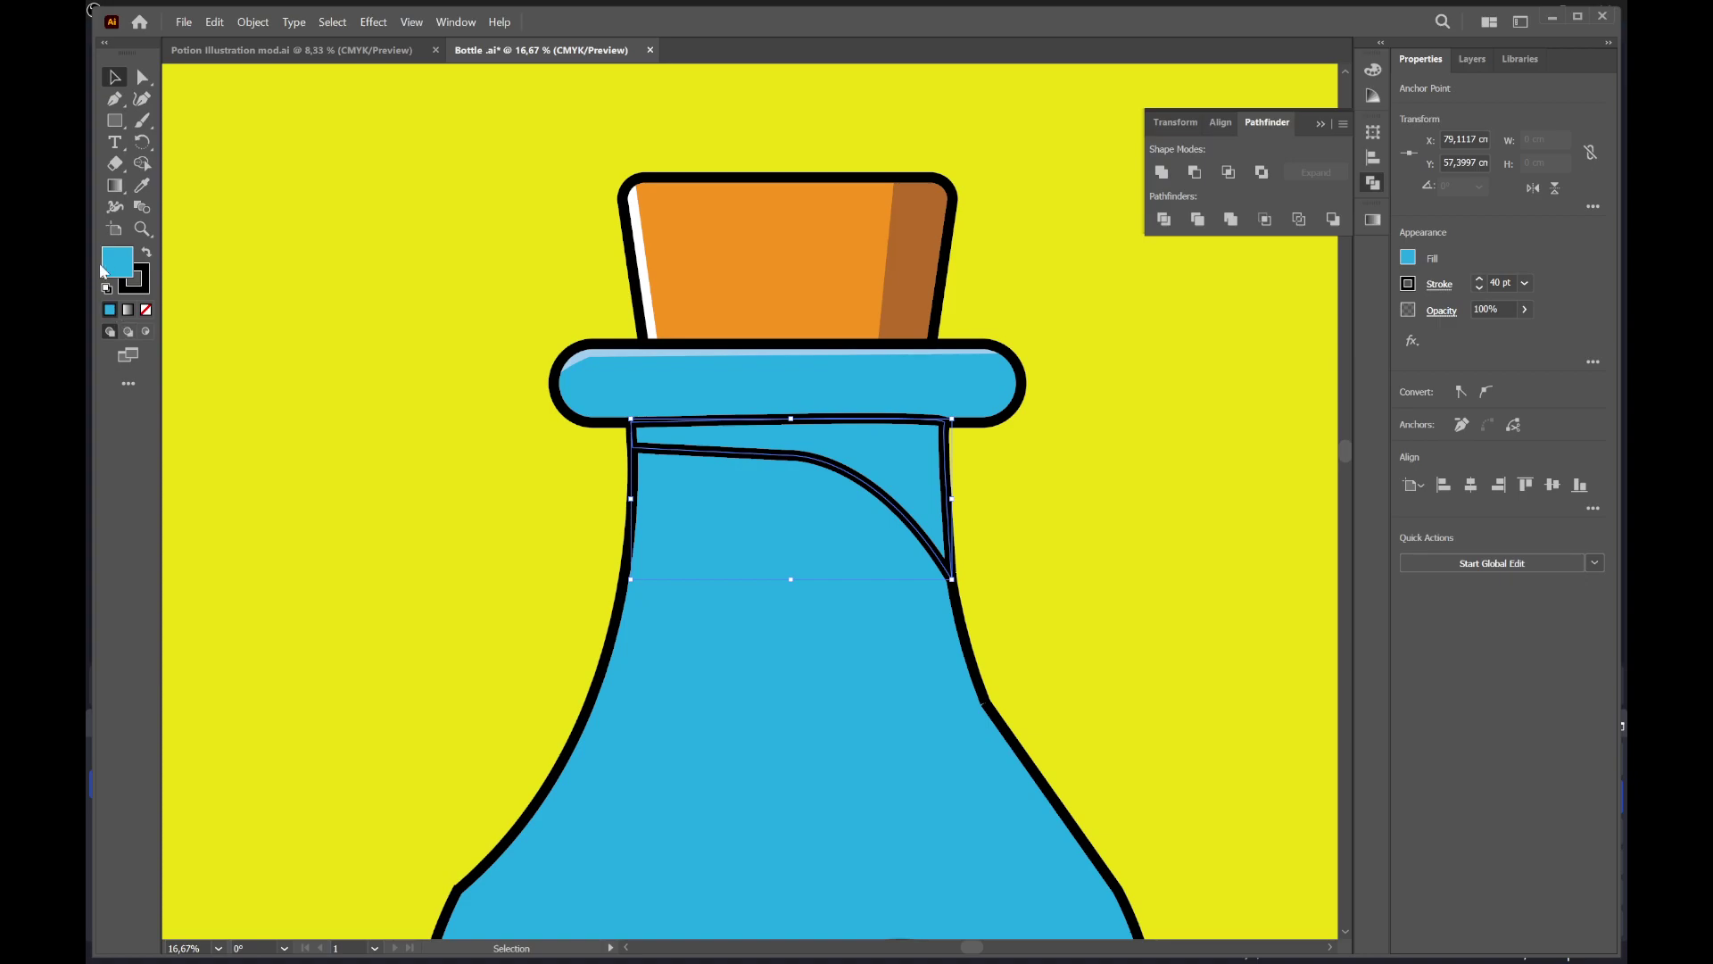
double_click(123, 260)
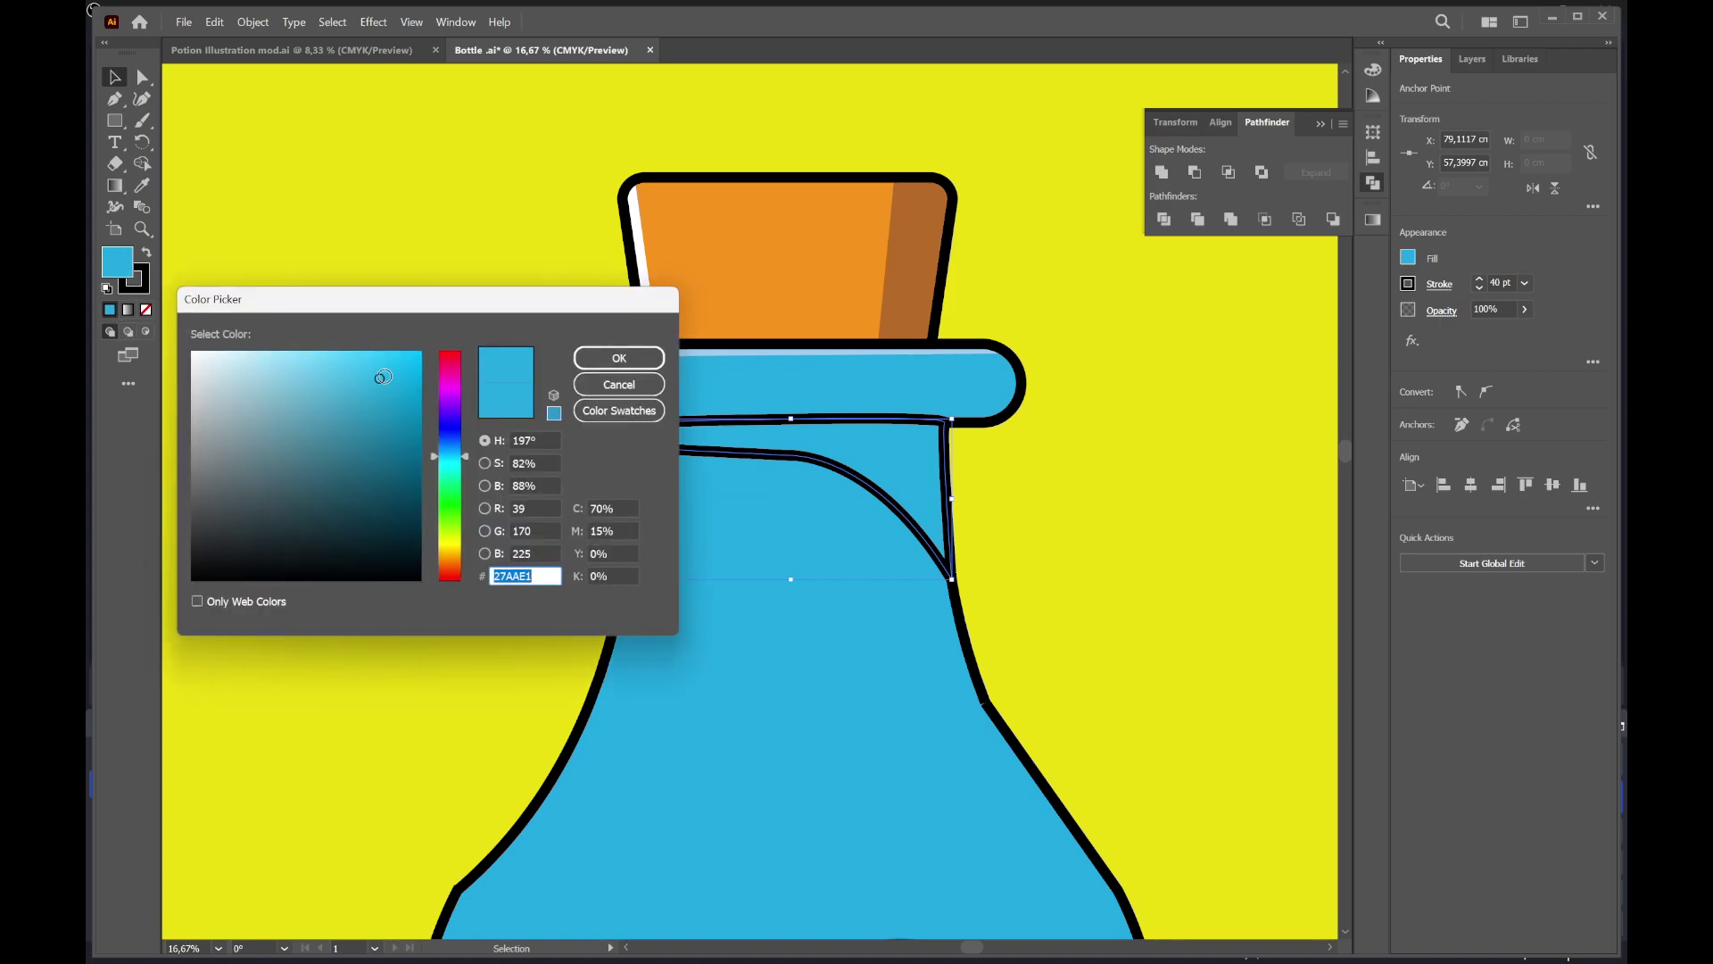
drag(383, 377, 389, 433)
click(597, 357)
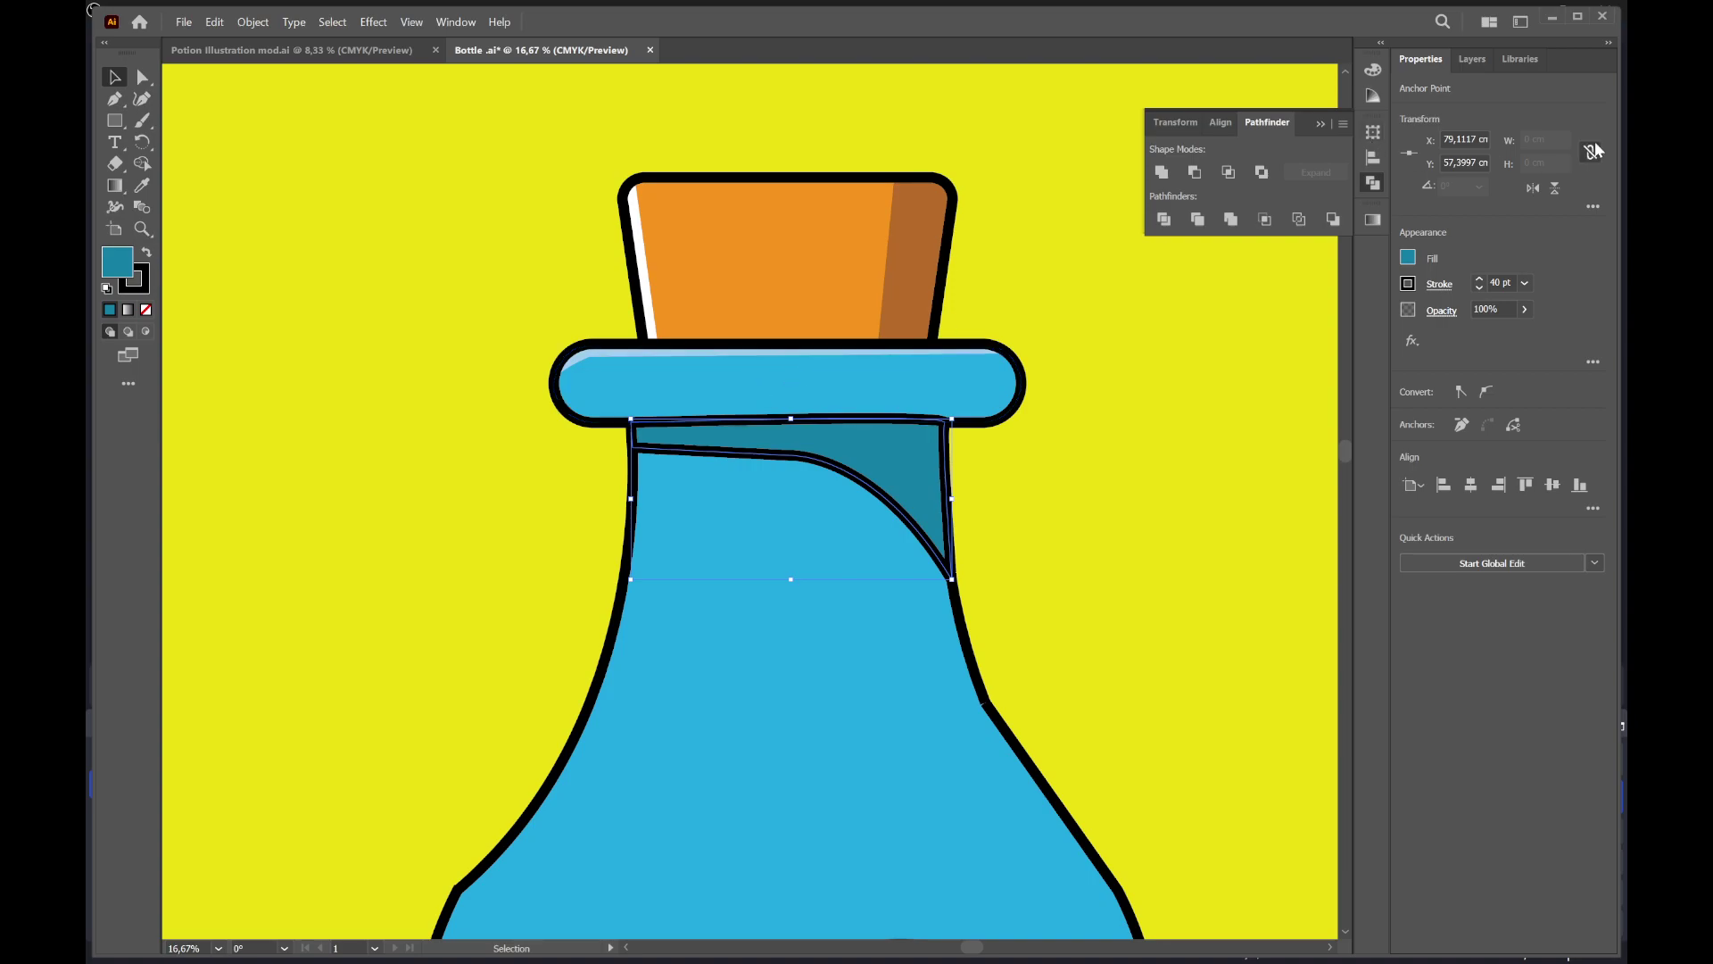
click(1409, 284)
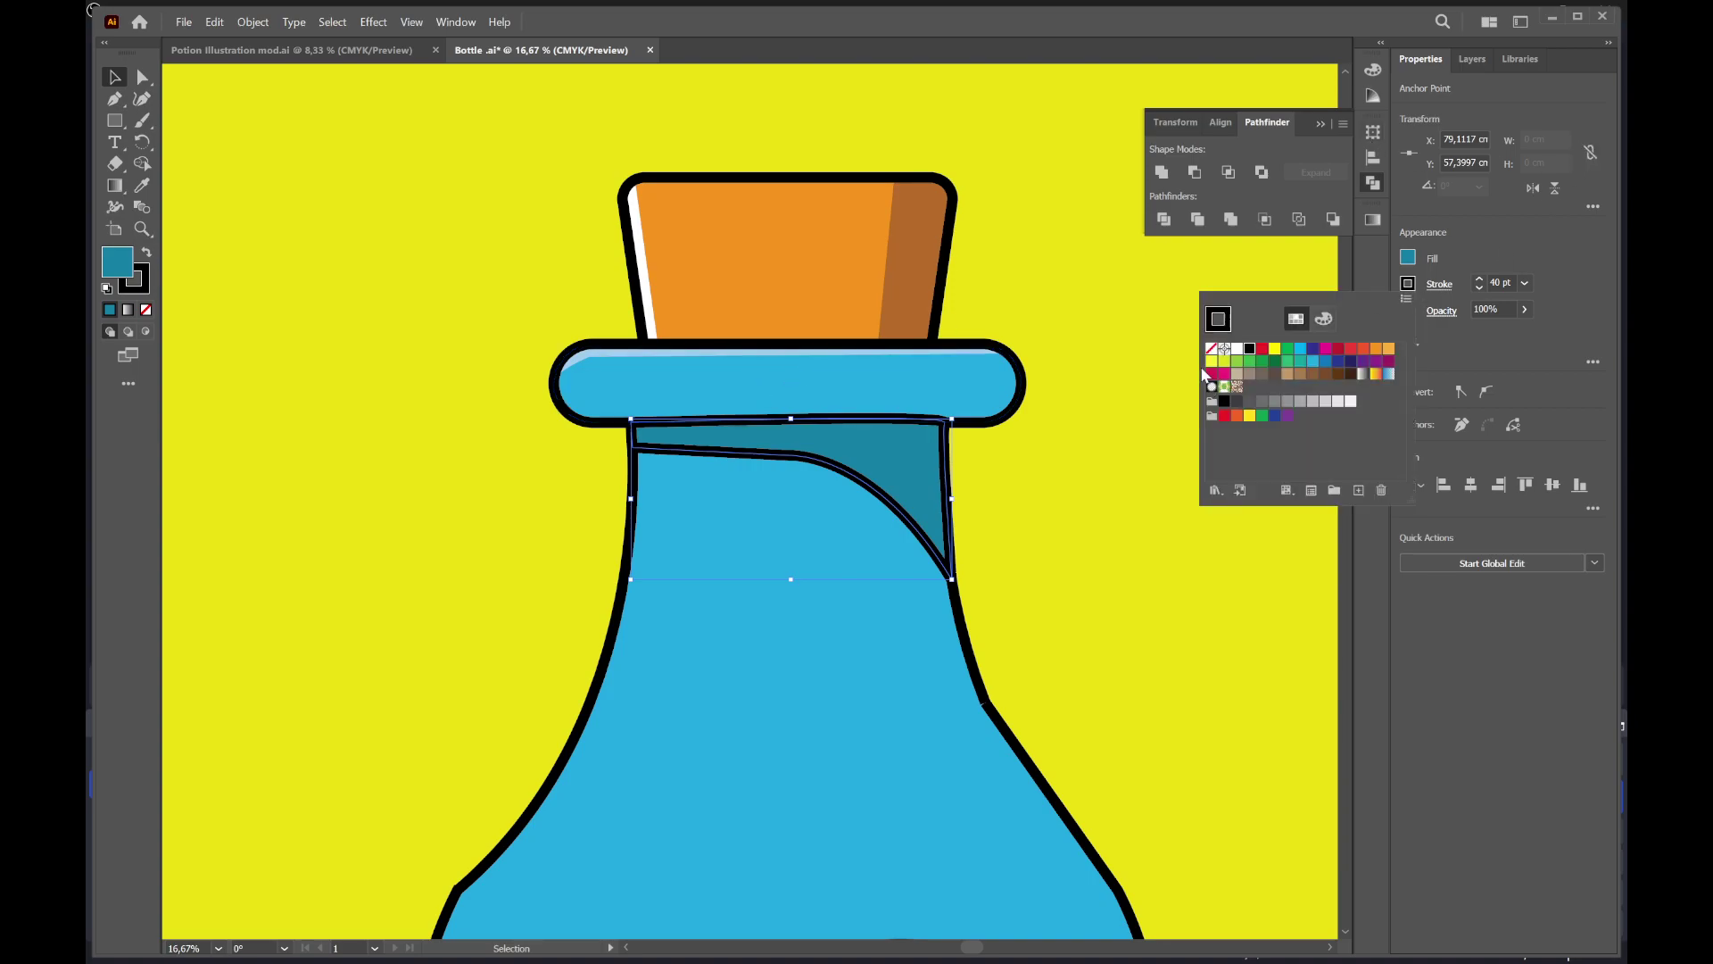
click(1212, 353)
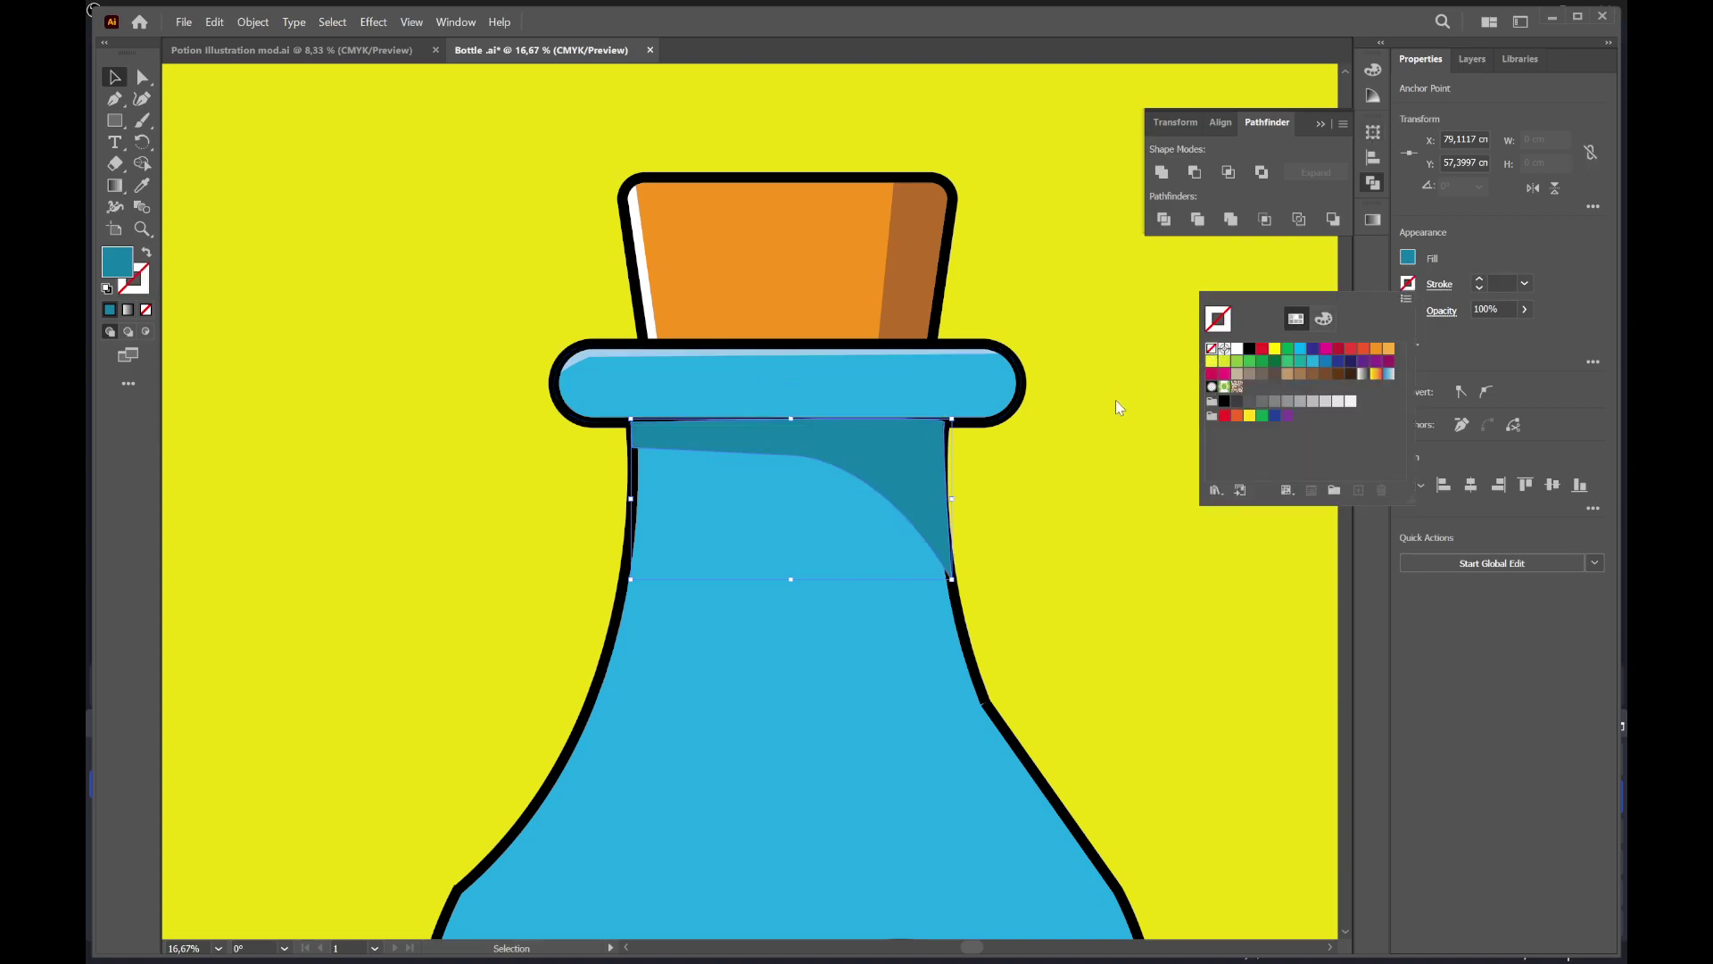
Expand the bottle body's fill and outline into shapes
click(891, 627)
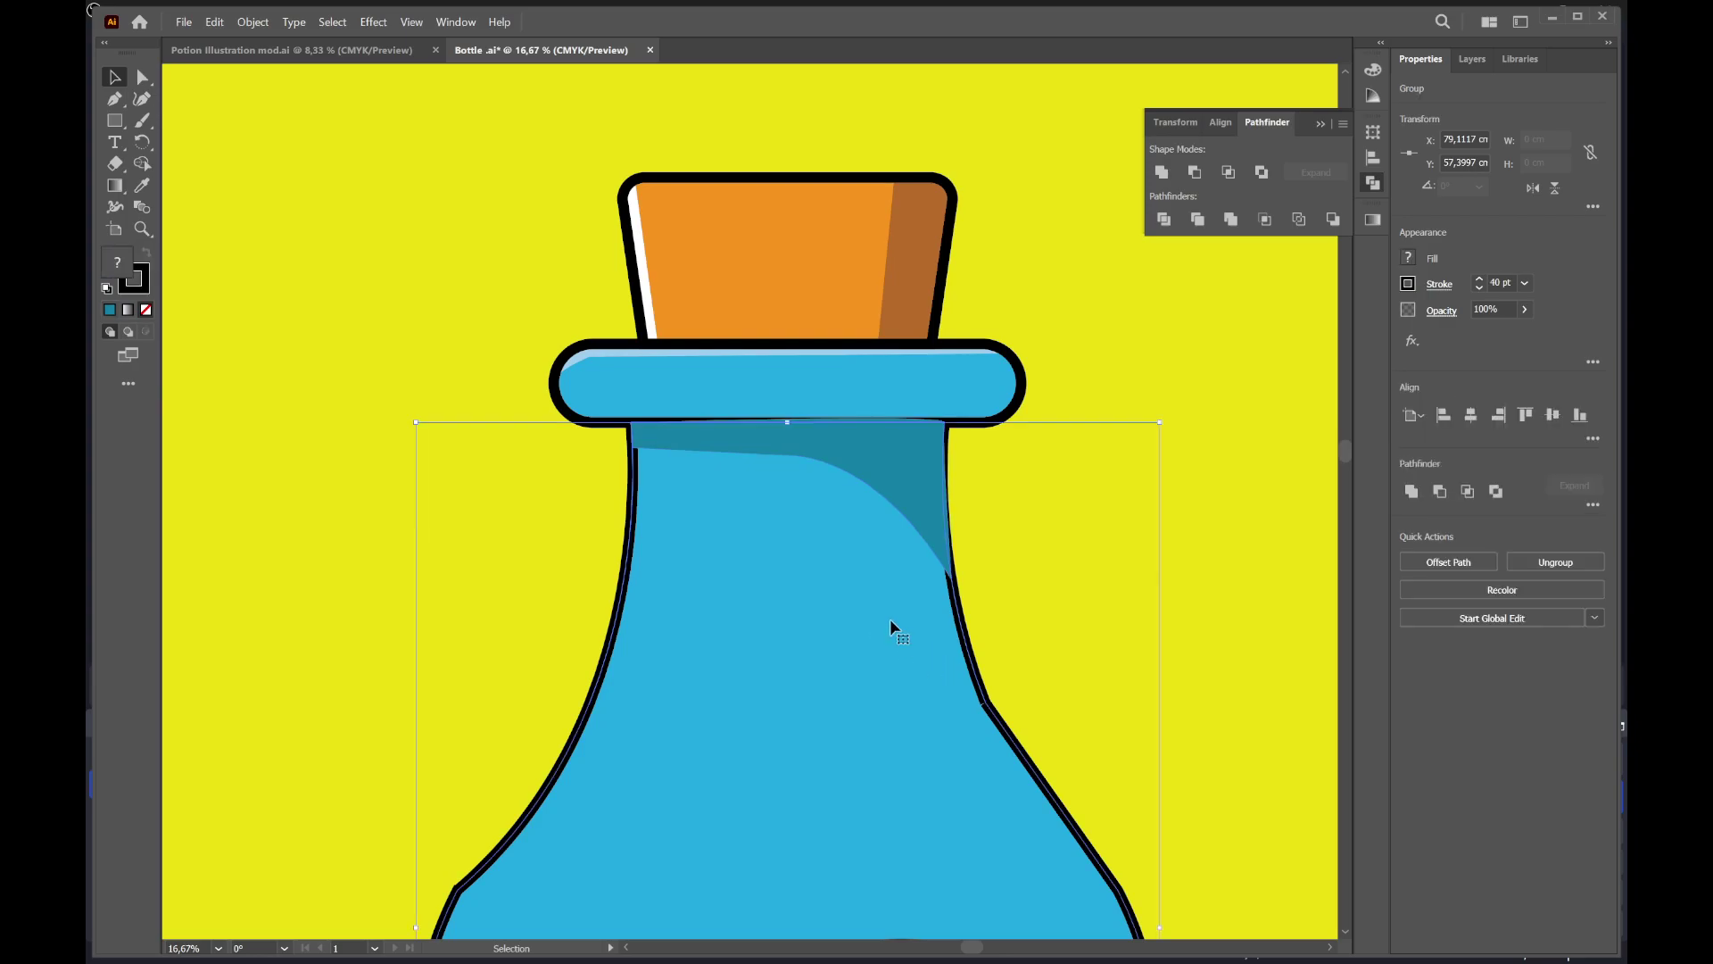
click(253, 23)
click(350, 273)
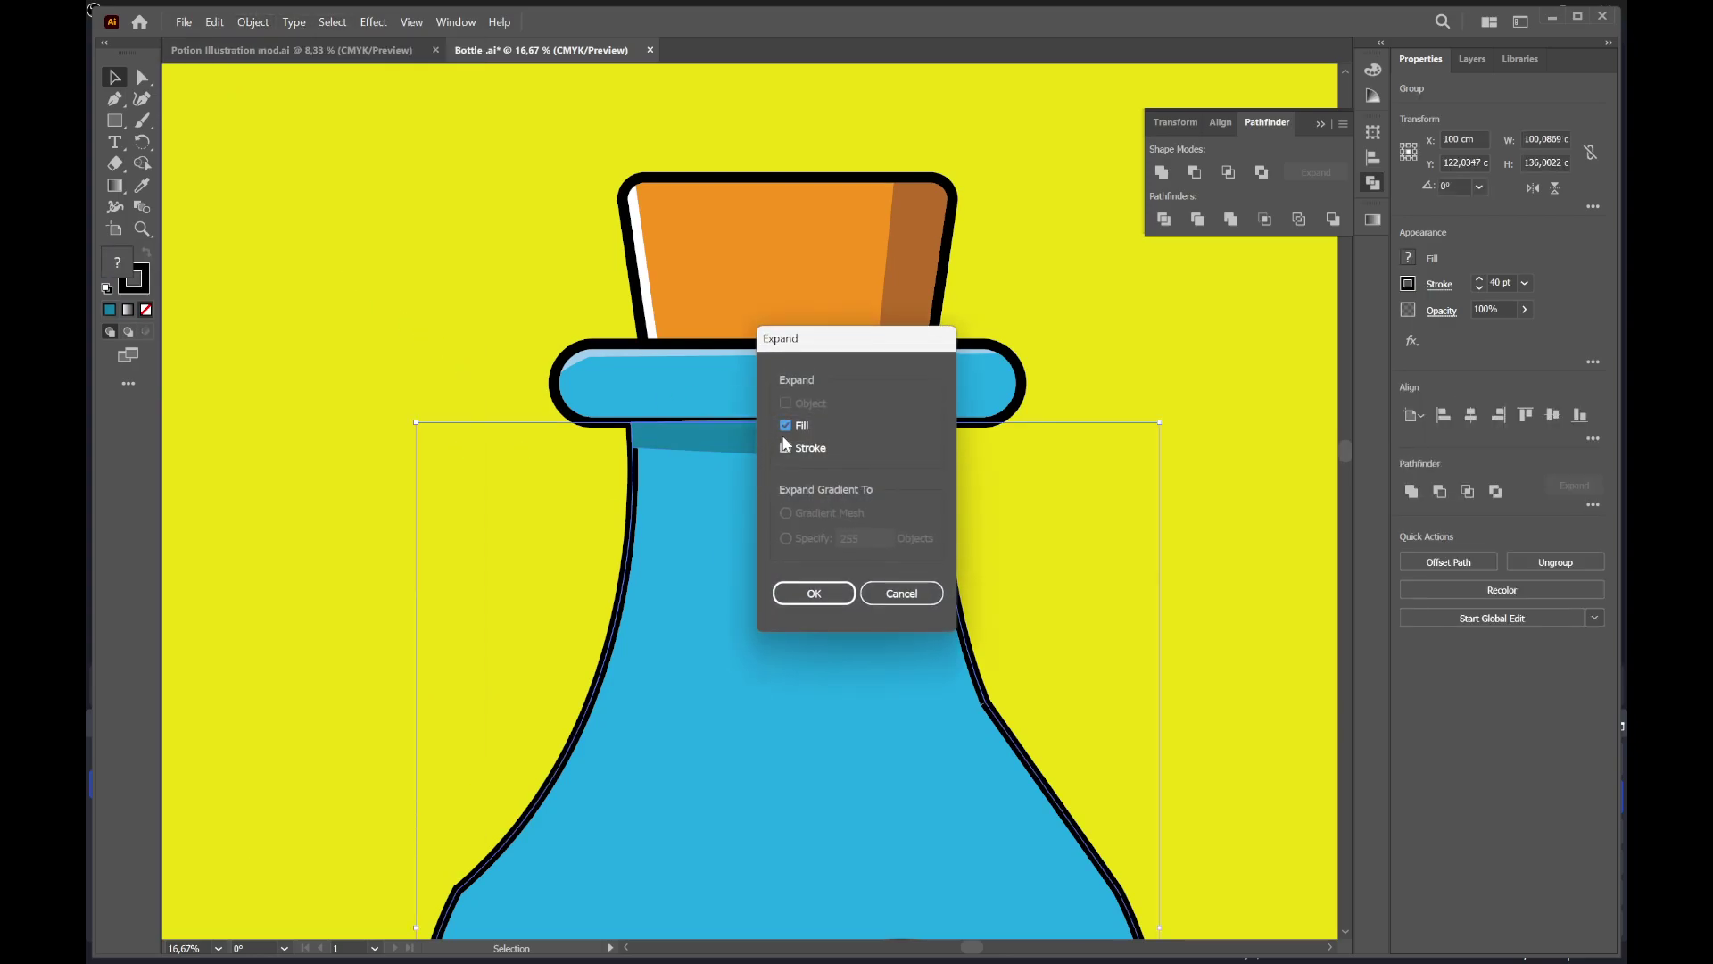
click(812, 593)
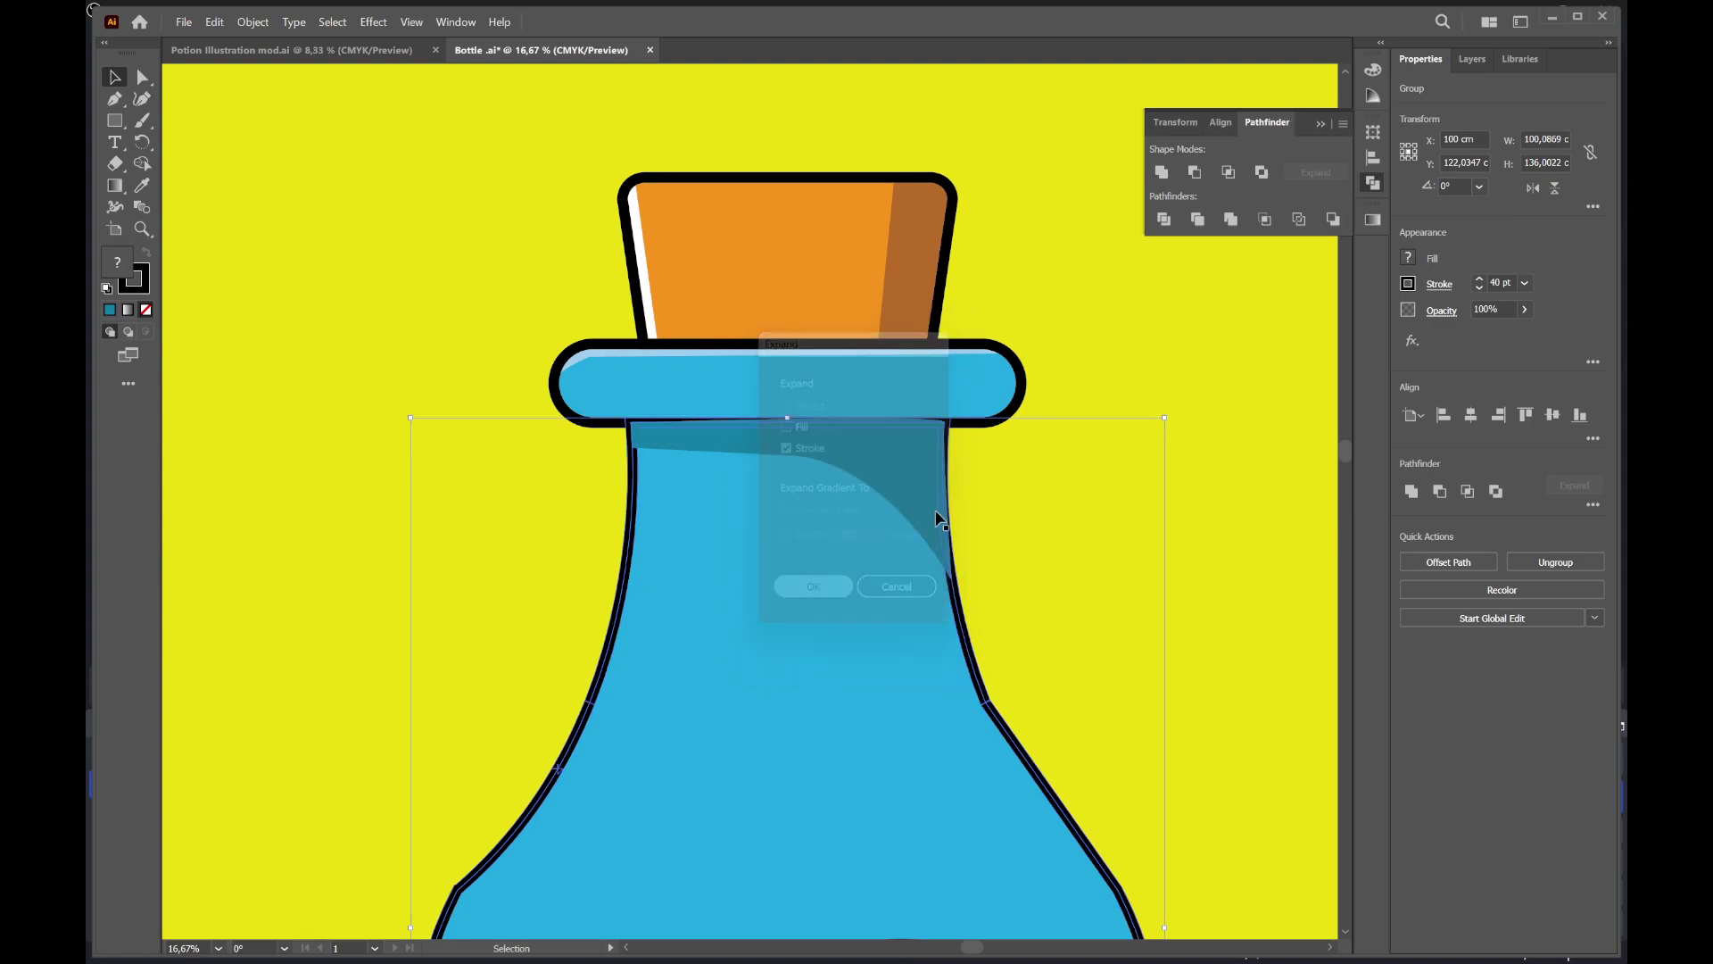
click(1167, 426)
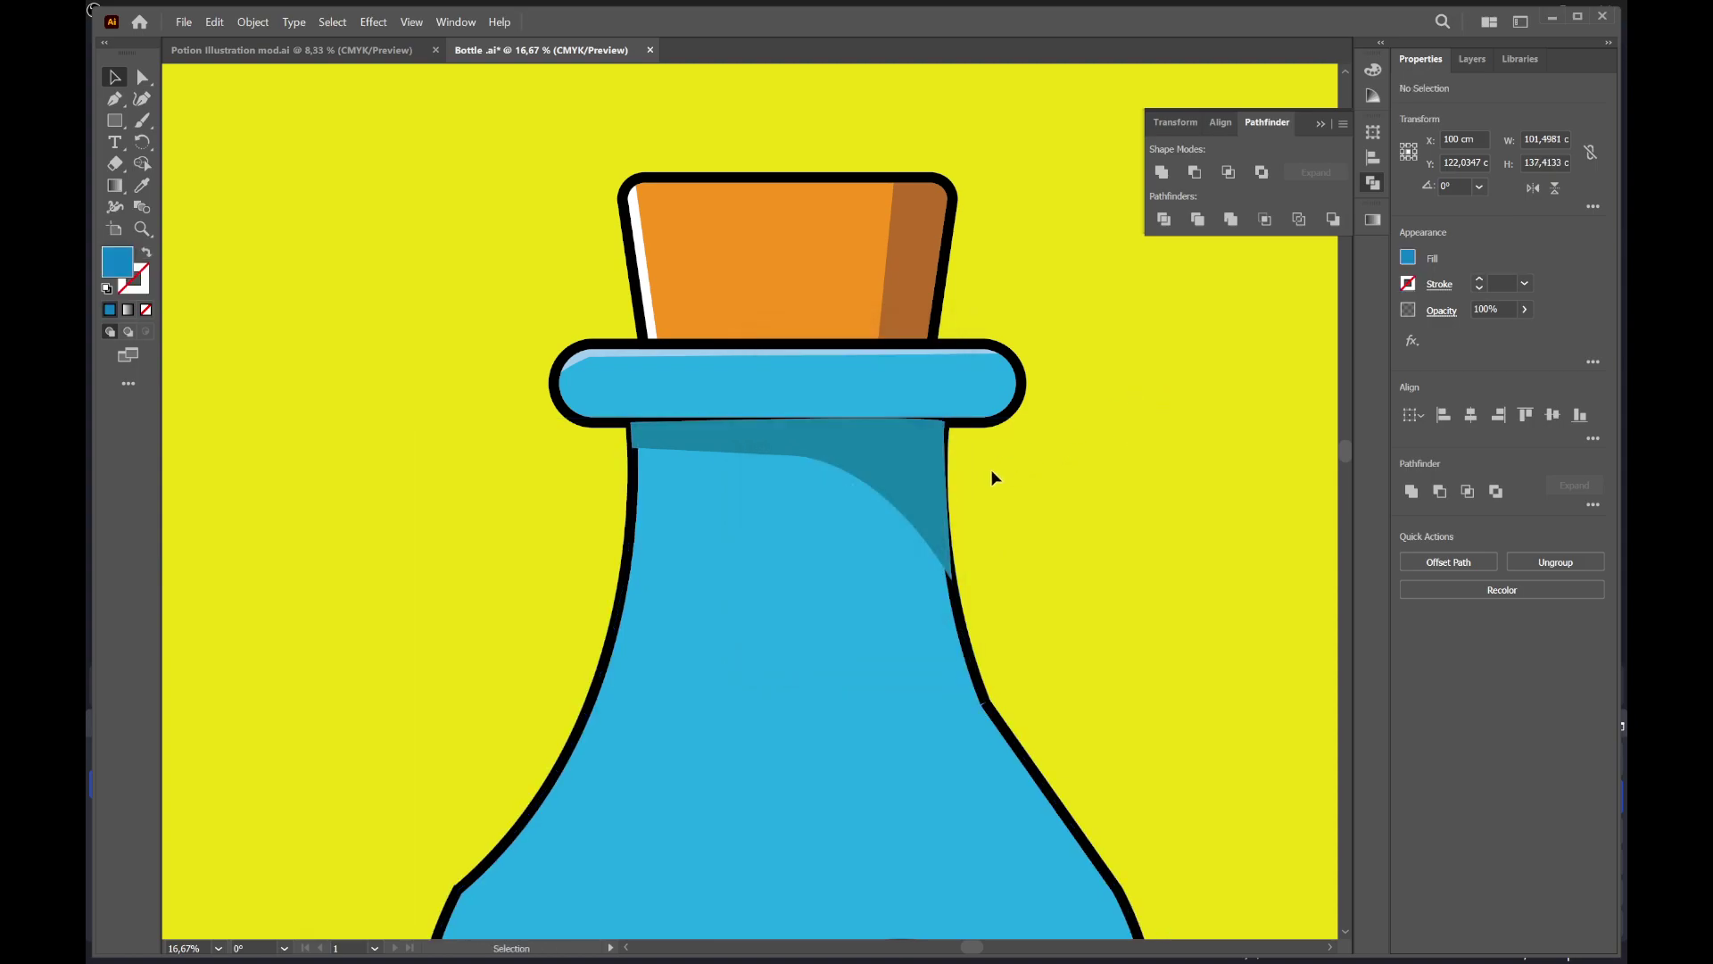
click(929, 500)
Reposition the teal shadow so it sits just beneath the neck rim
key(a)
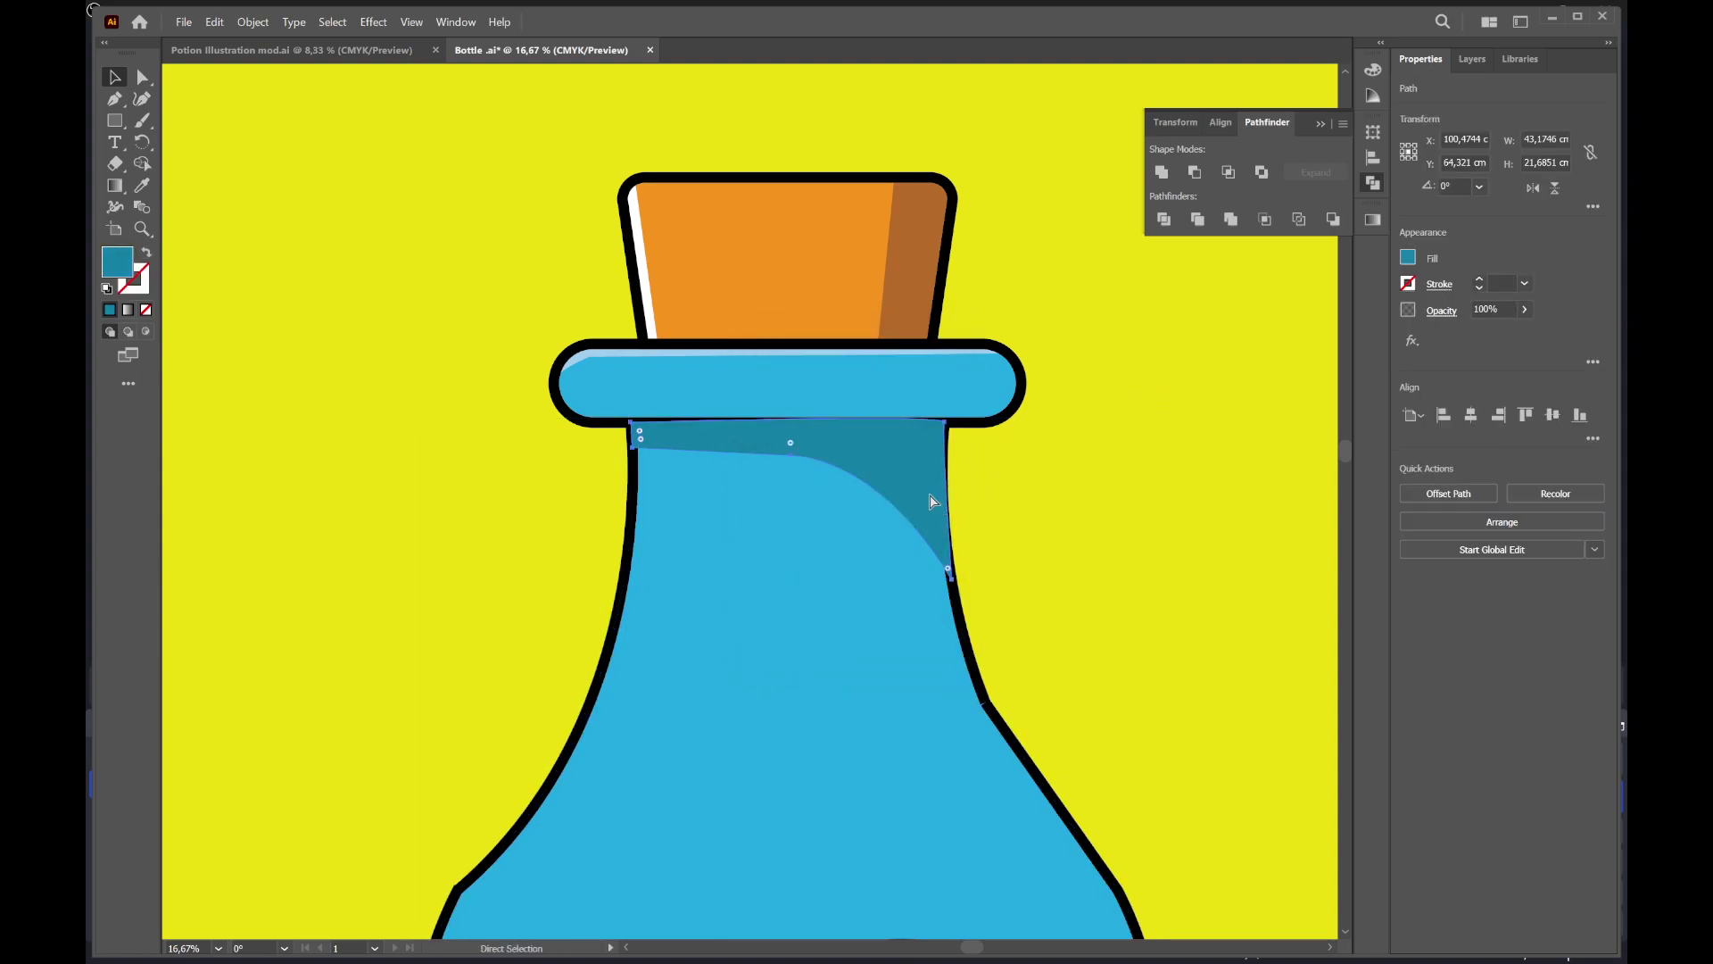
key(ctrl+shift+bracketleft)
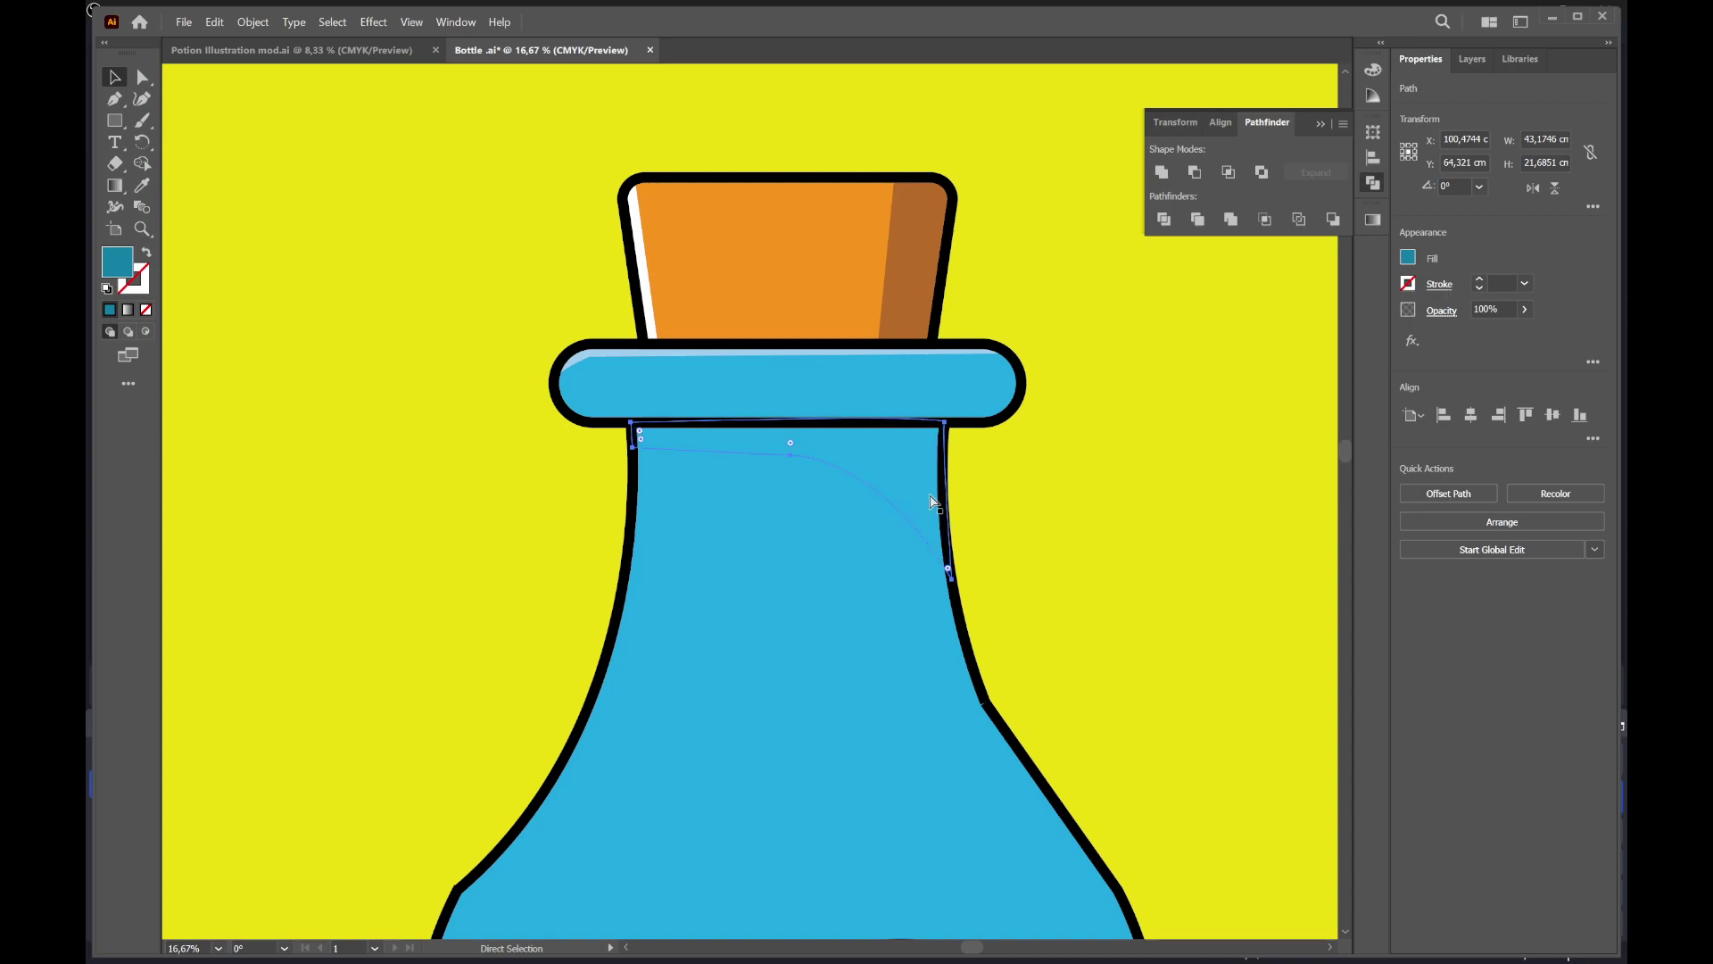
key(ctrl+z)
key(v)
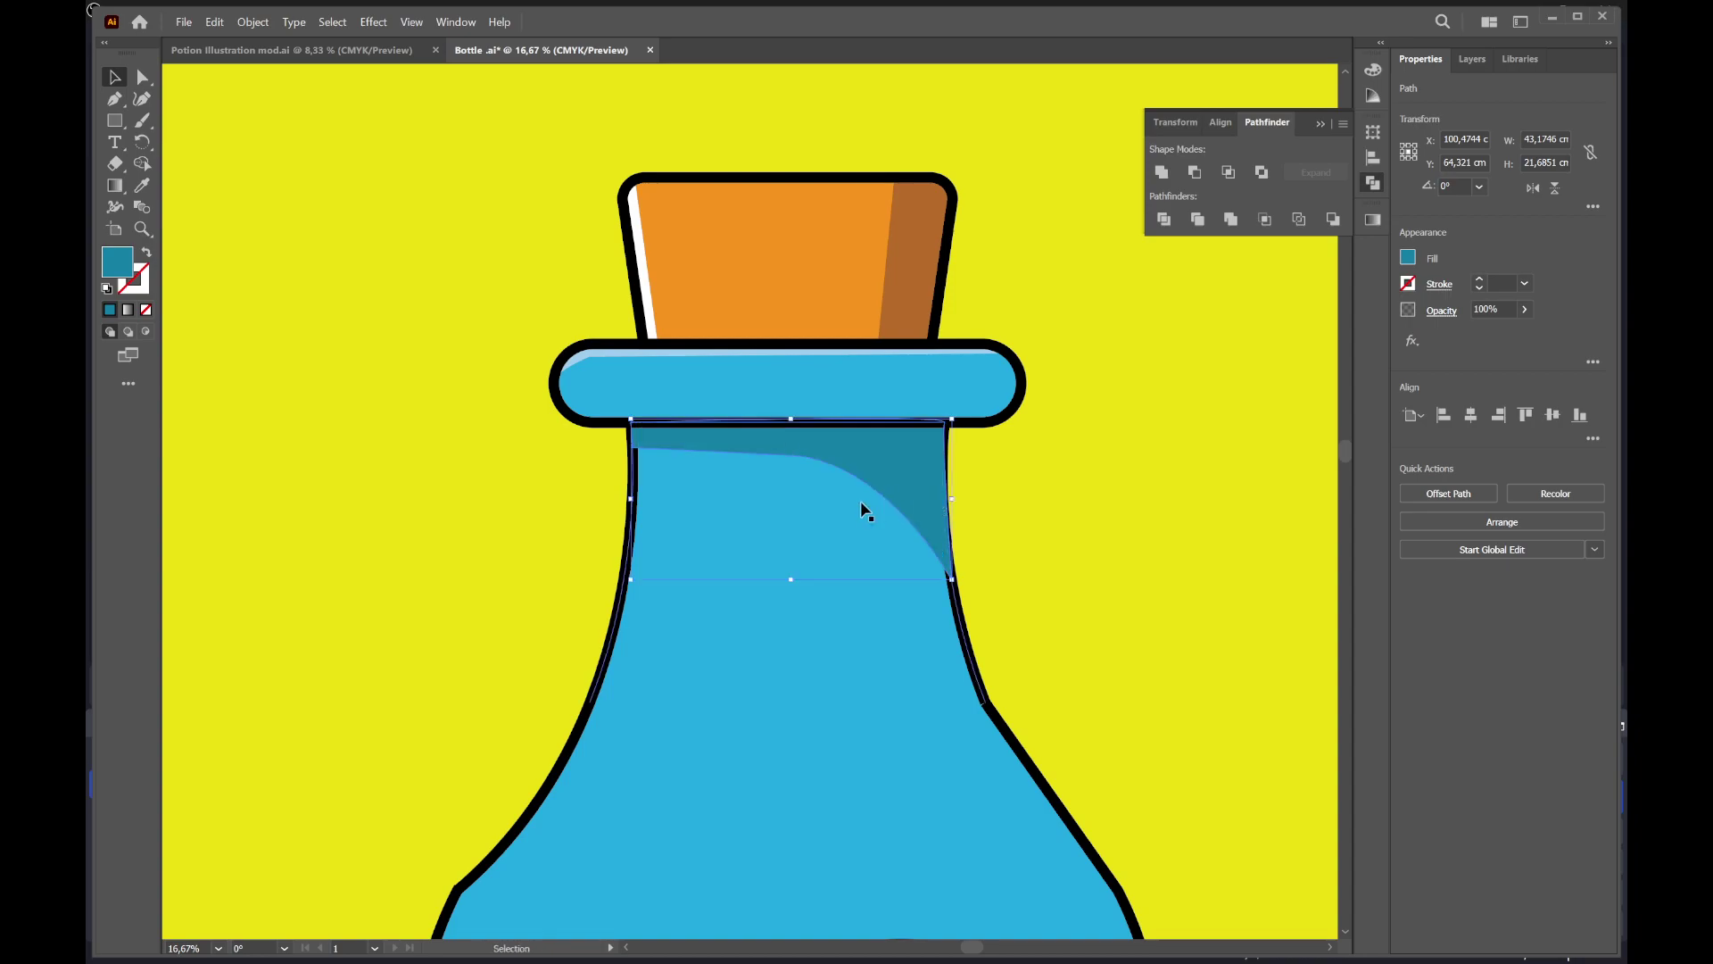
drag(884, 493, 881, 516)
click(987, 696)
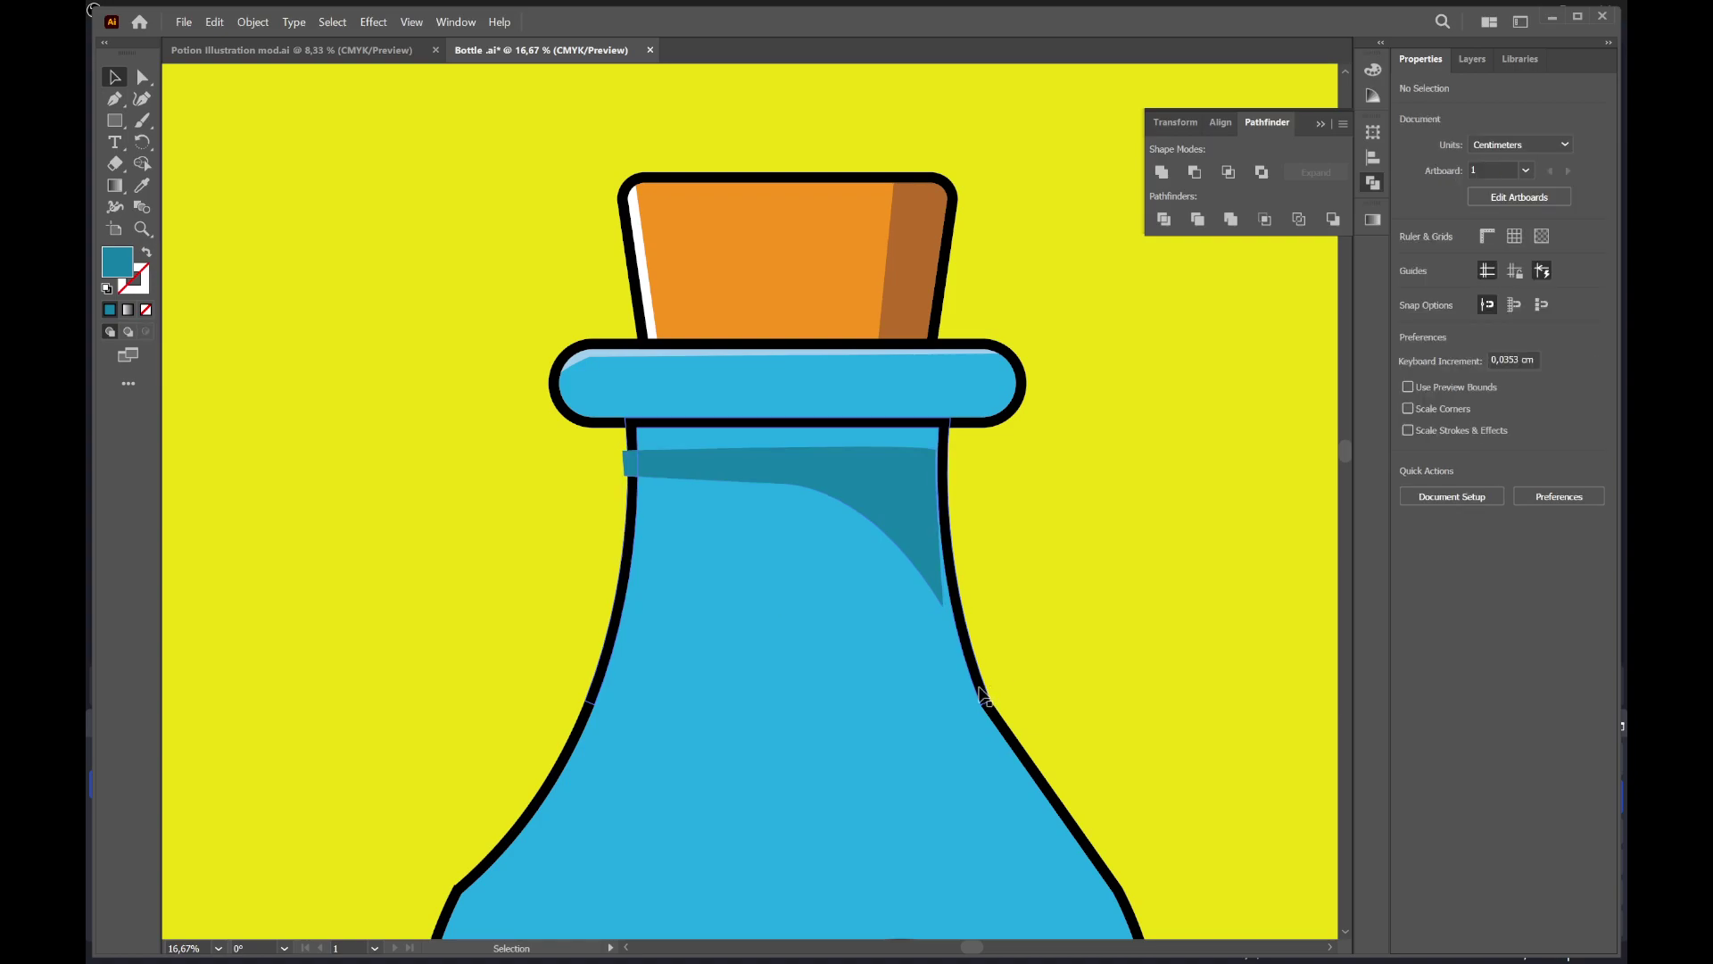
click(982, 694)
key(a)
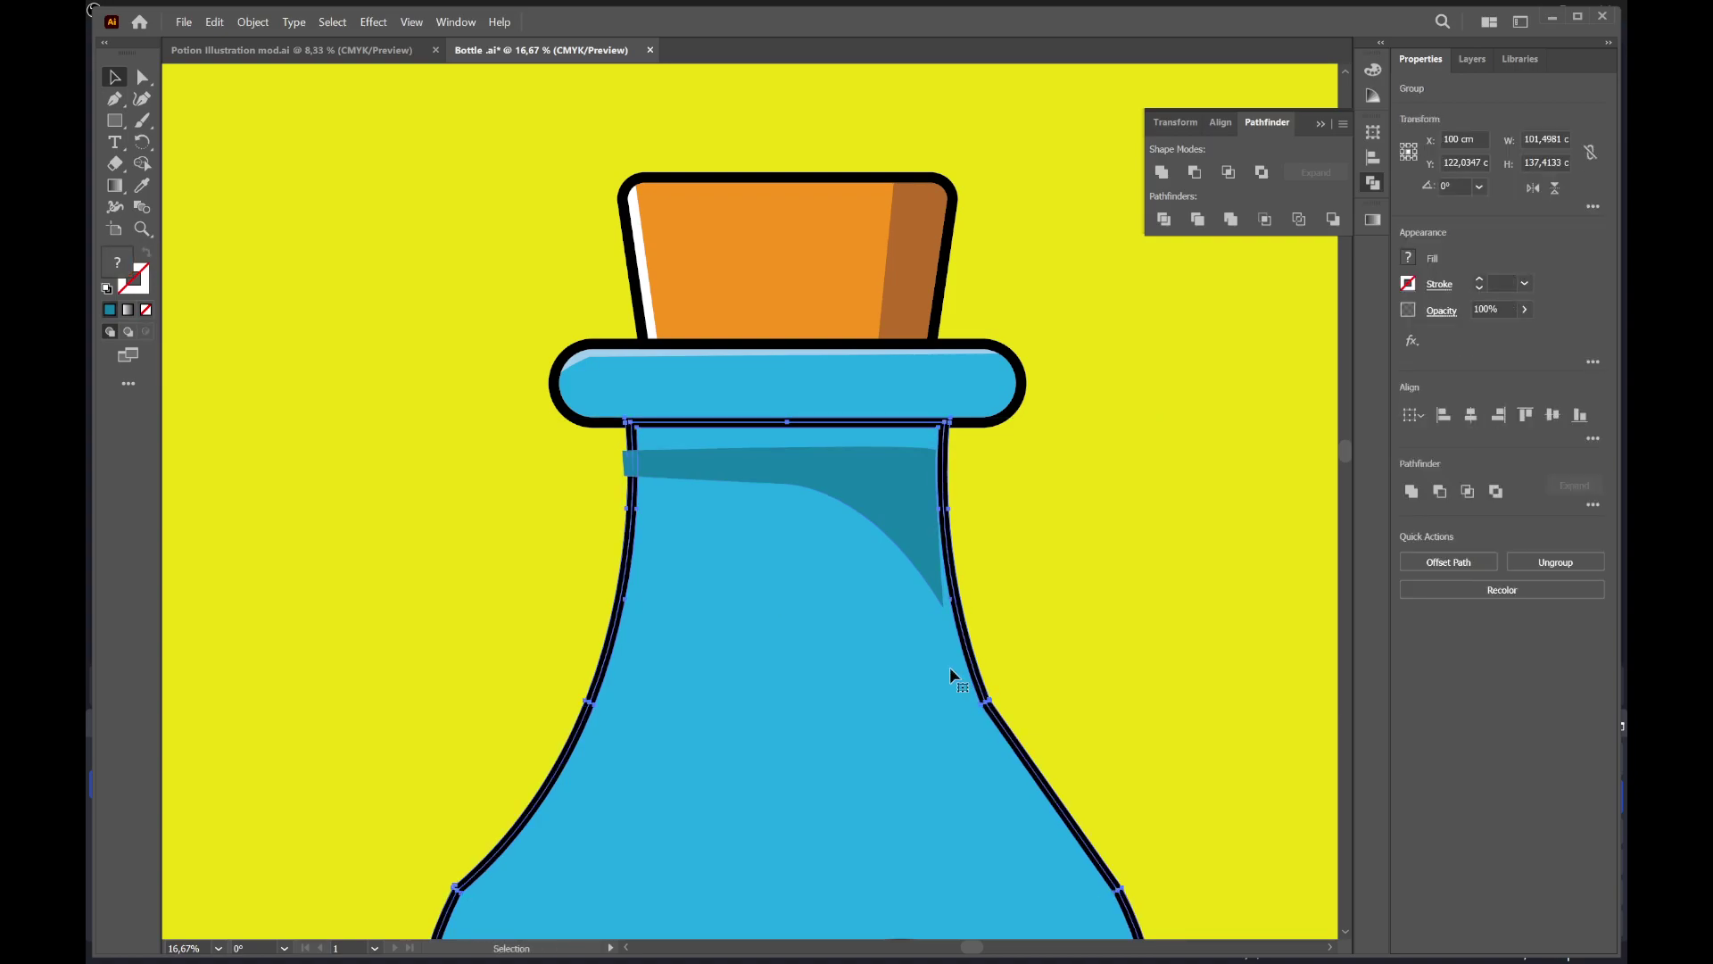
key(v)
click(830, 484)
drag(830, 484, 833, 458)
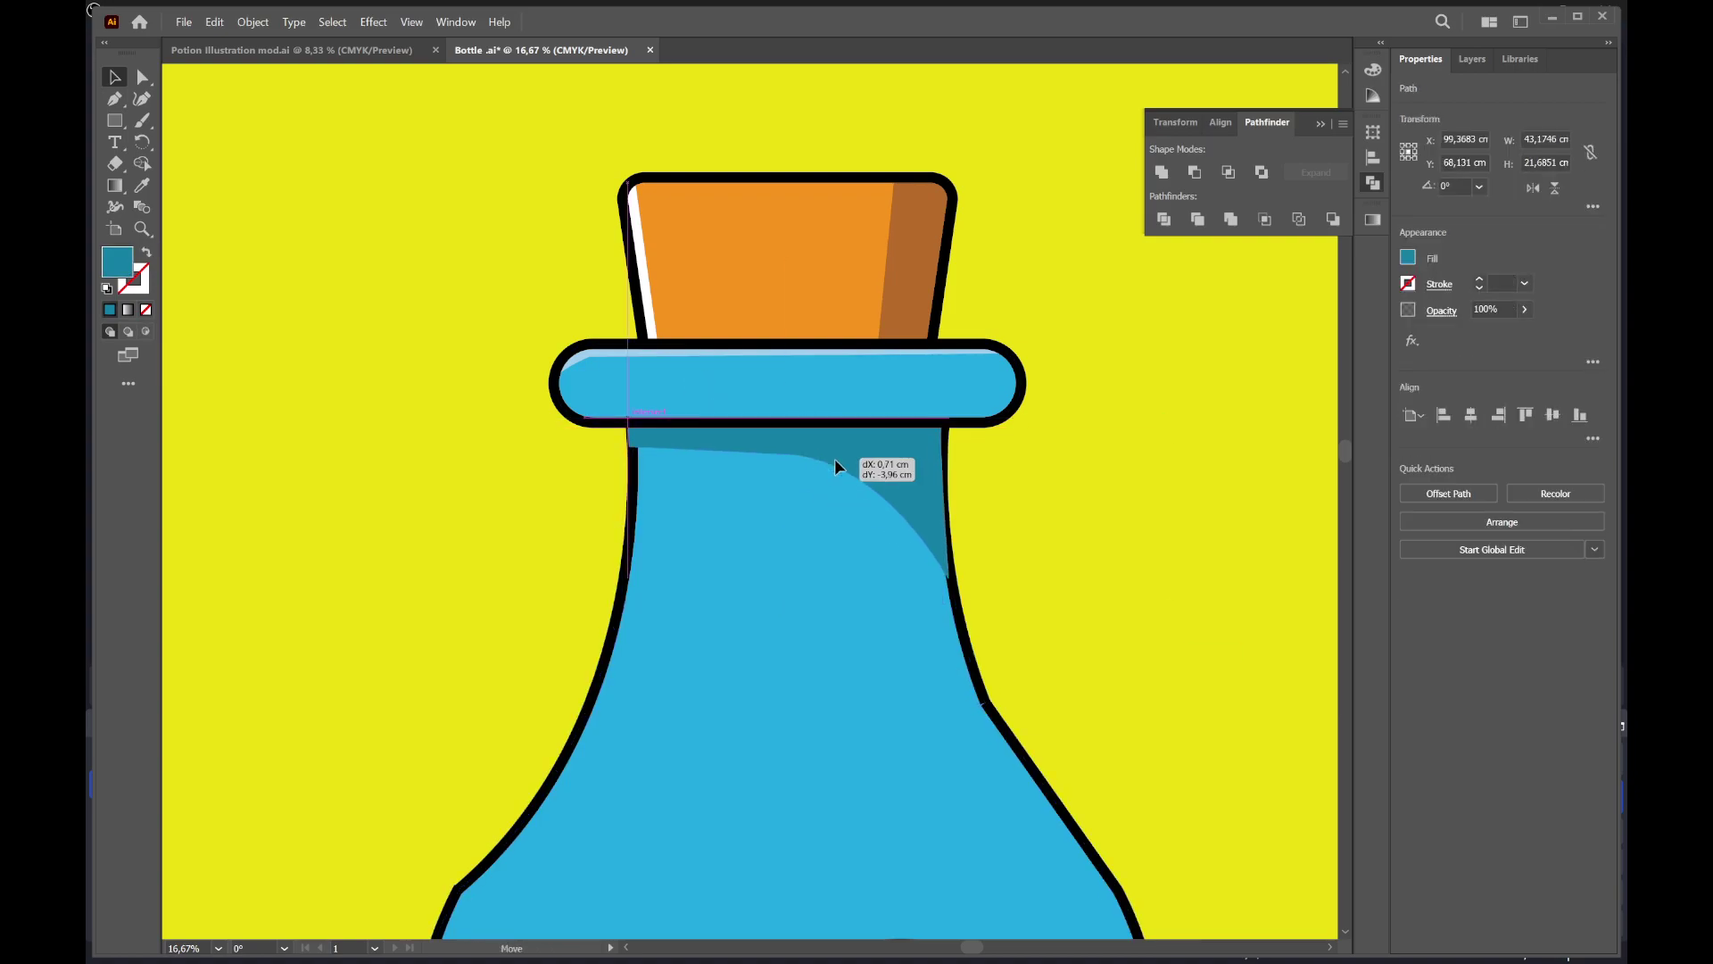
Ungroup the bottle shapes, keeping the shadow in front of the body
key(a)
key(ctrl+shift+bracketleft)
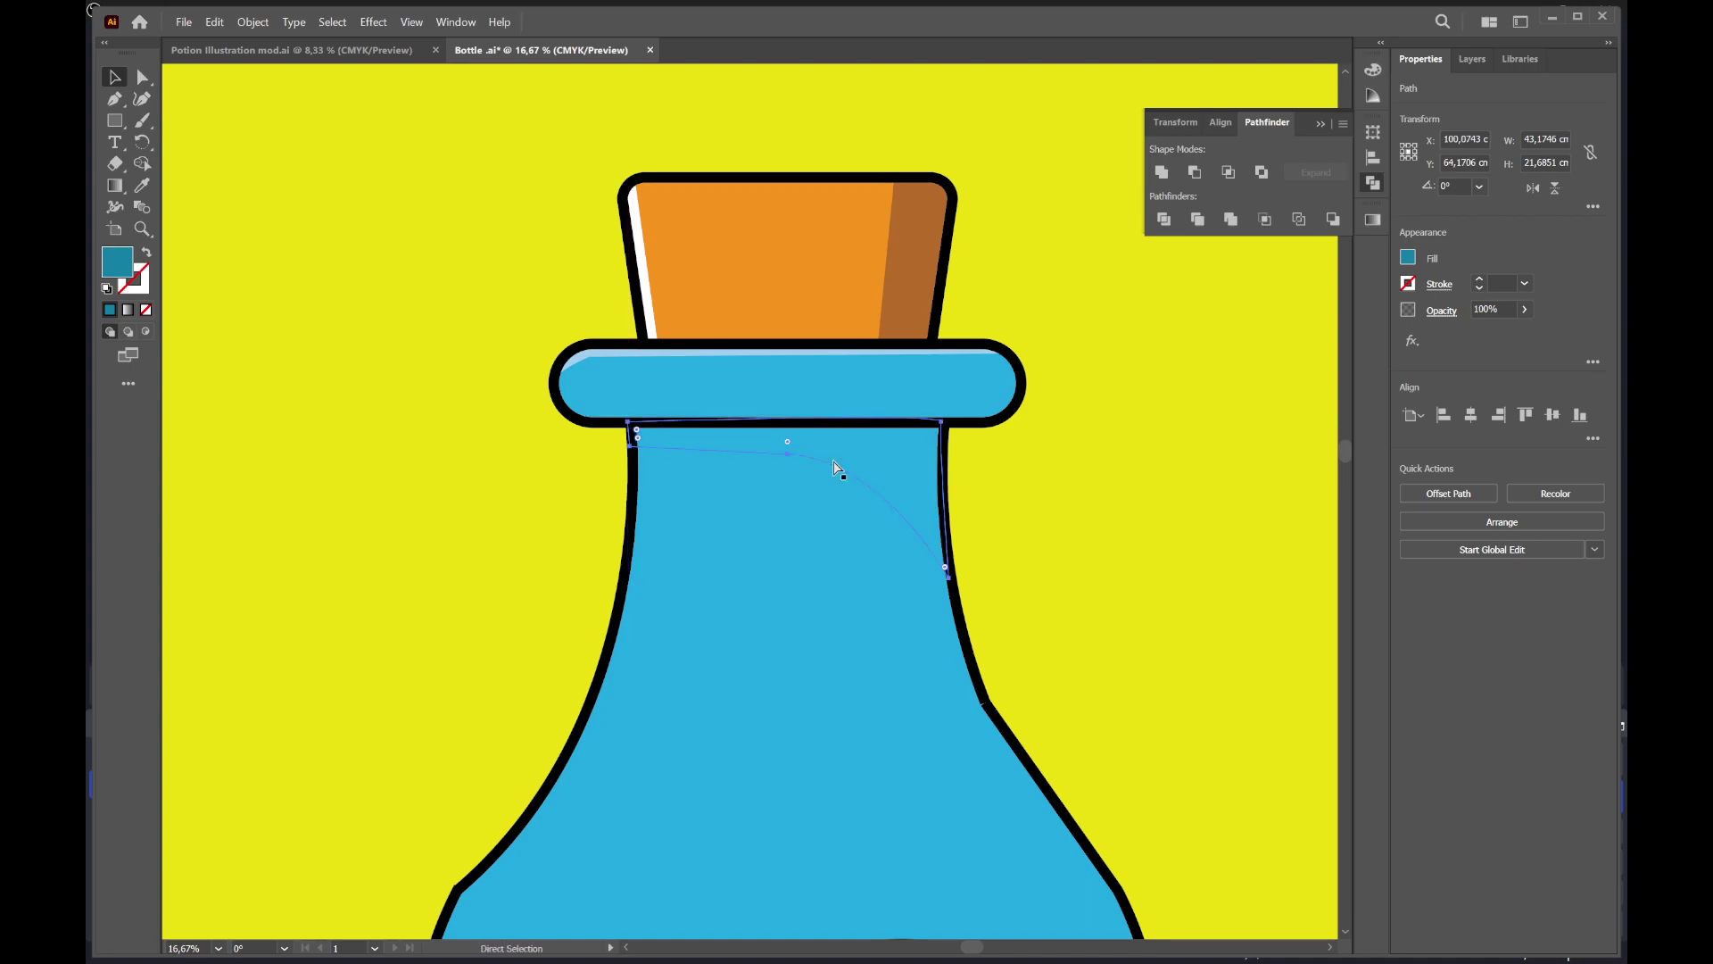
key(ctrl+bracketright)
key(v)
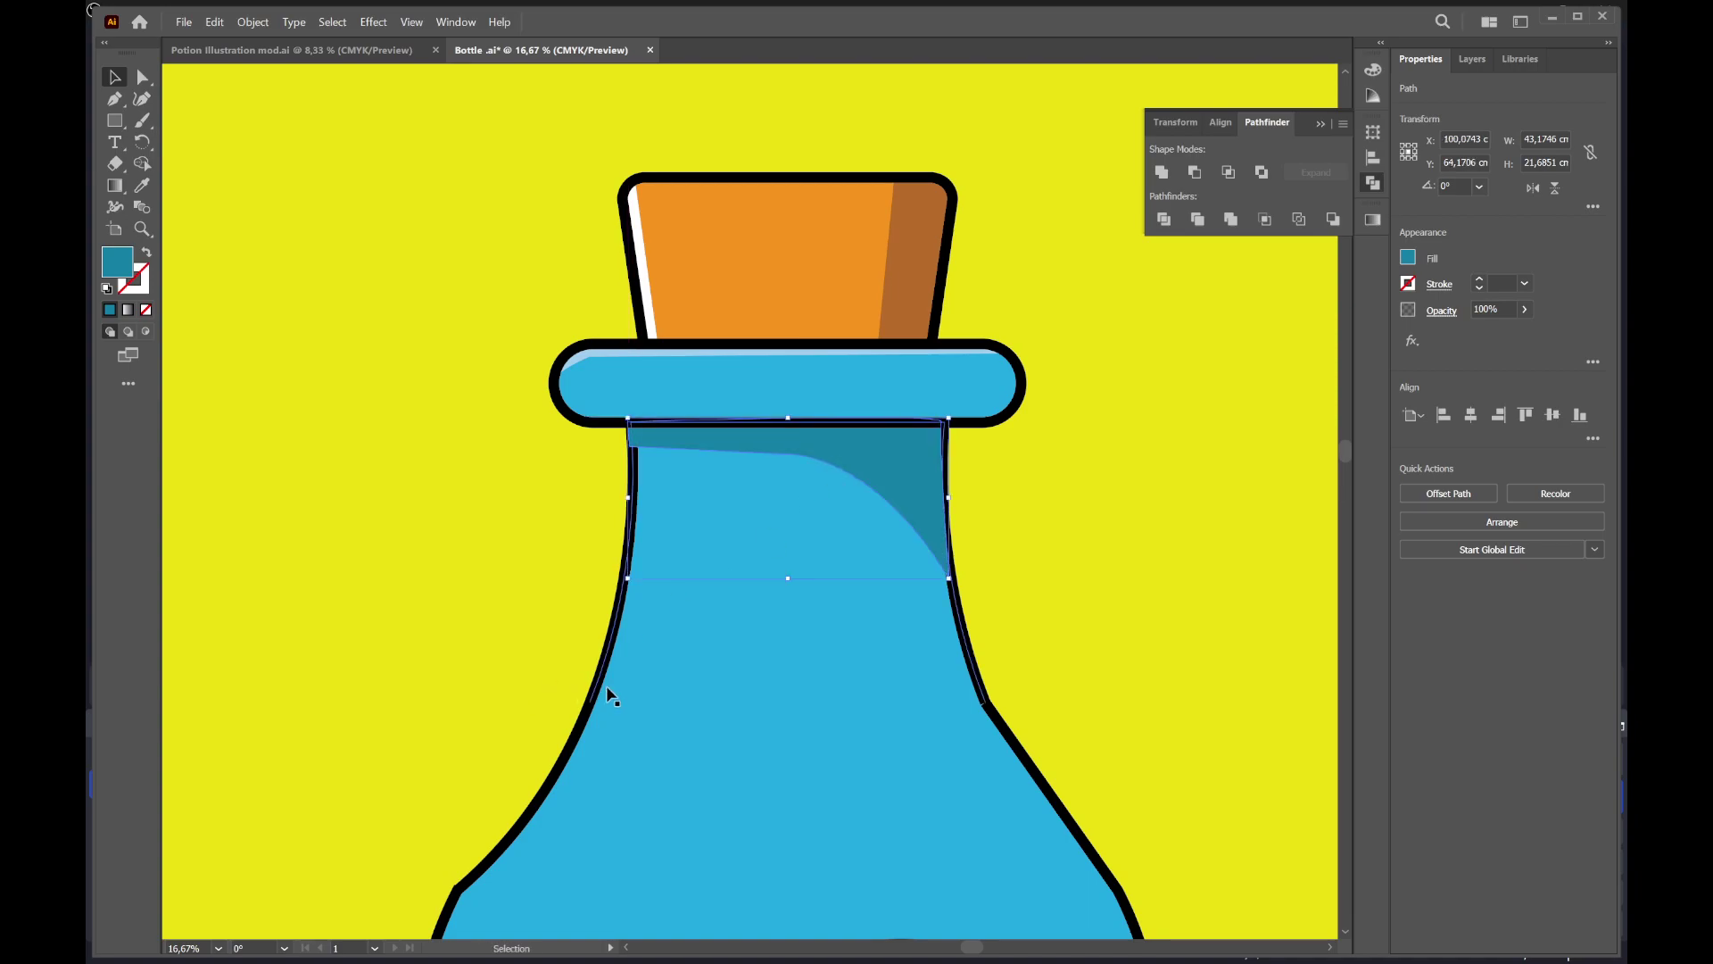
click(610, 685)
key(ctrl+shift+g)
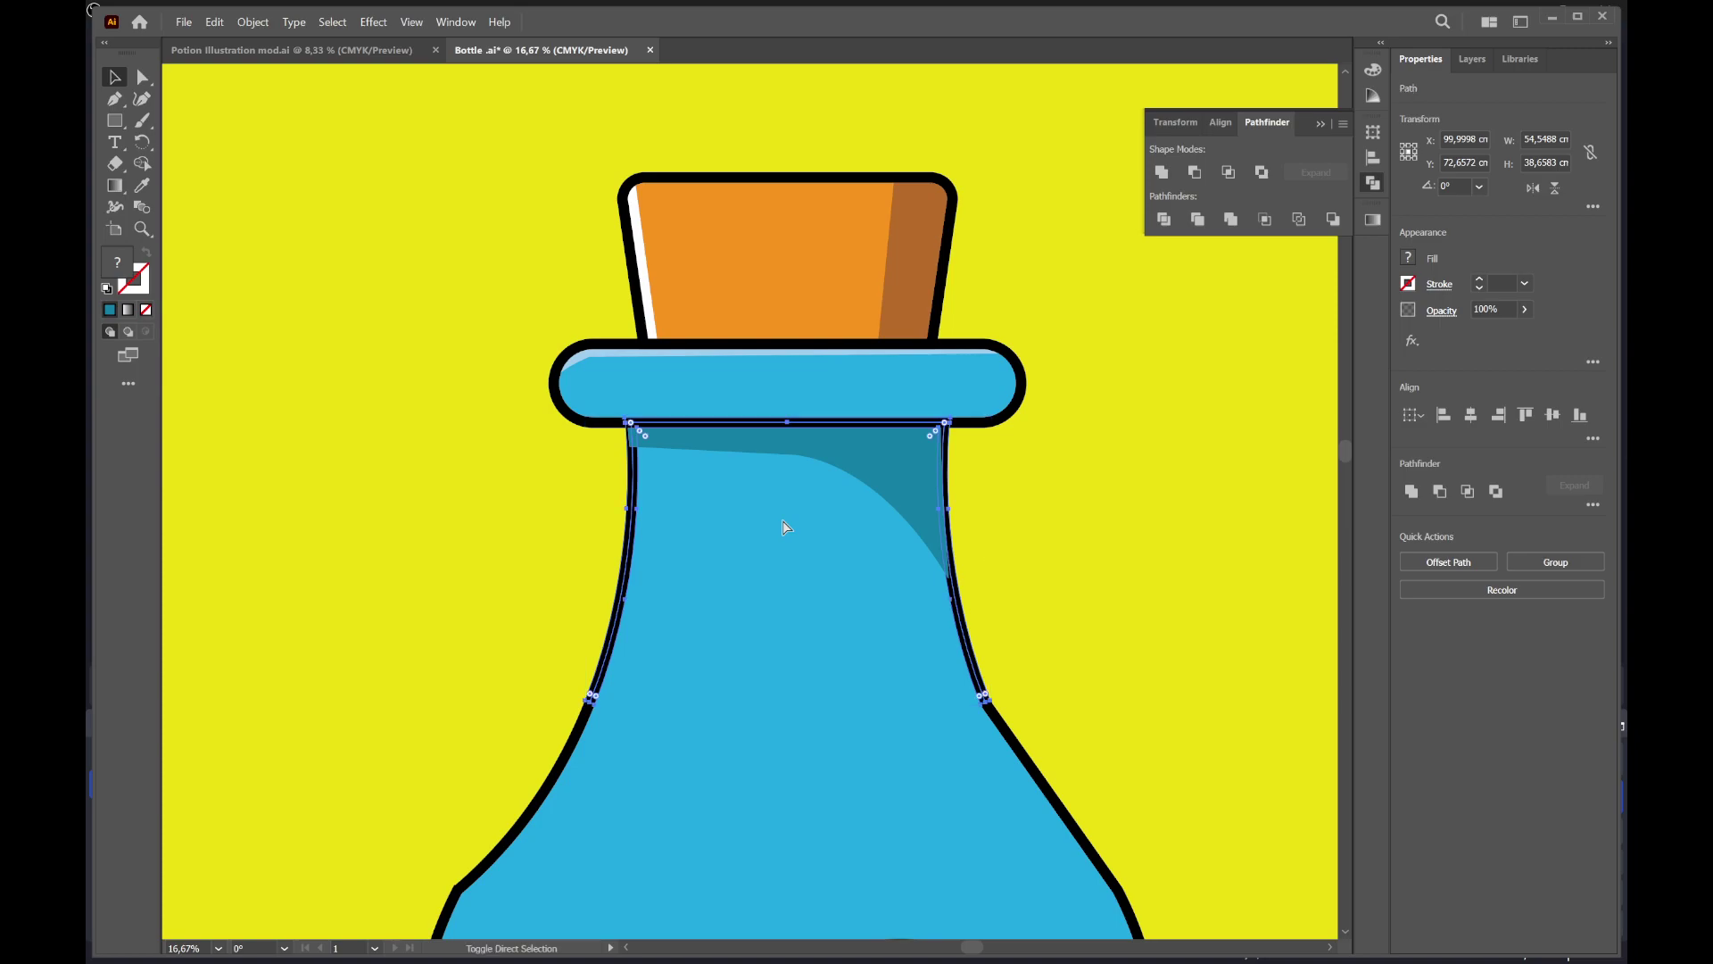
click(890, 459)
key(a)
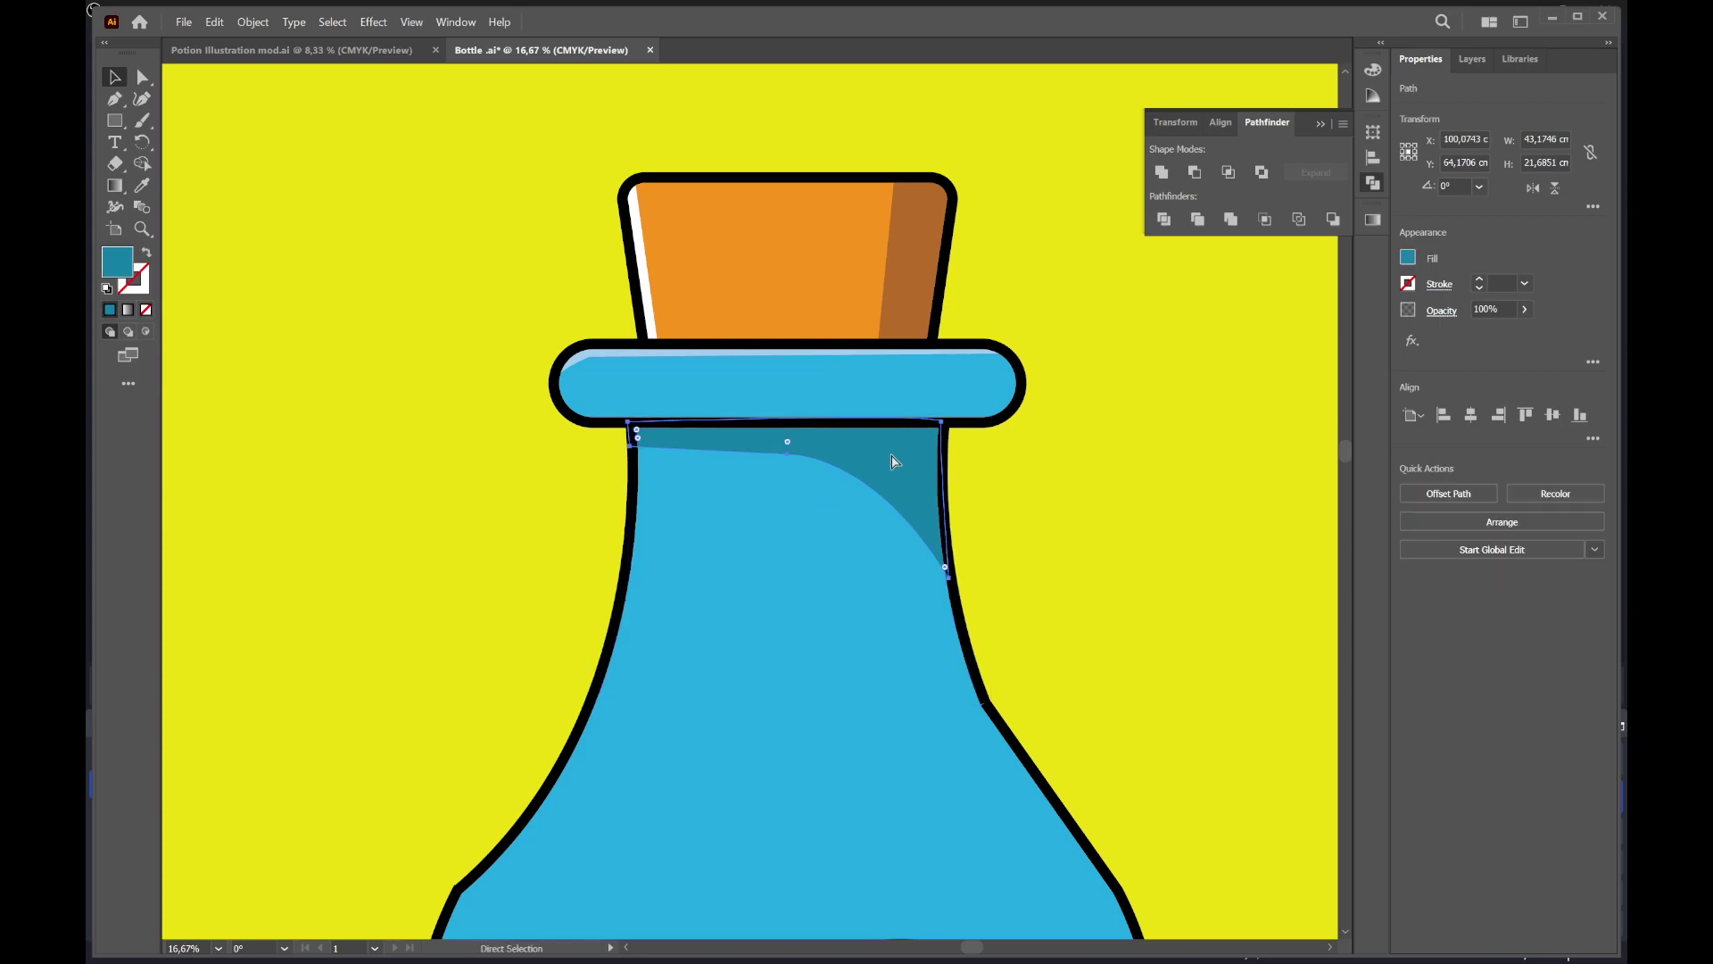
key(v)
click(1091, 519)
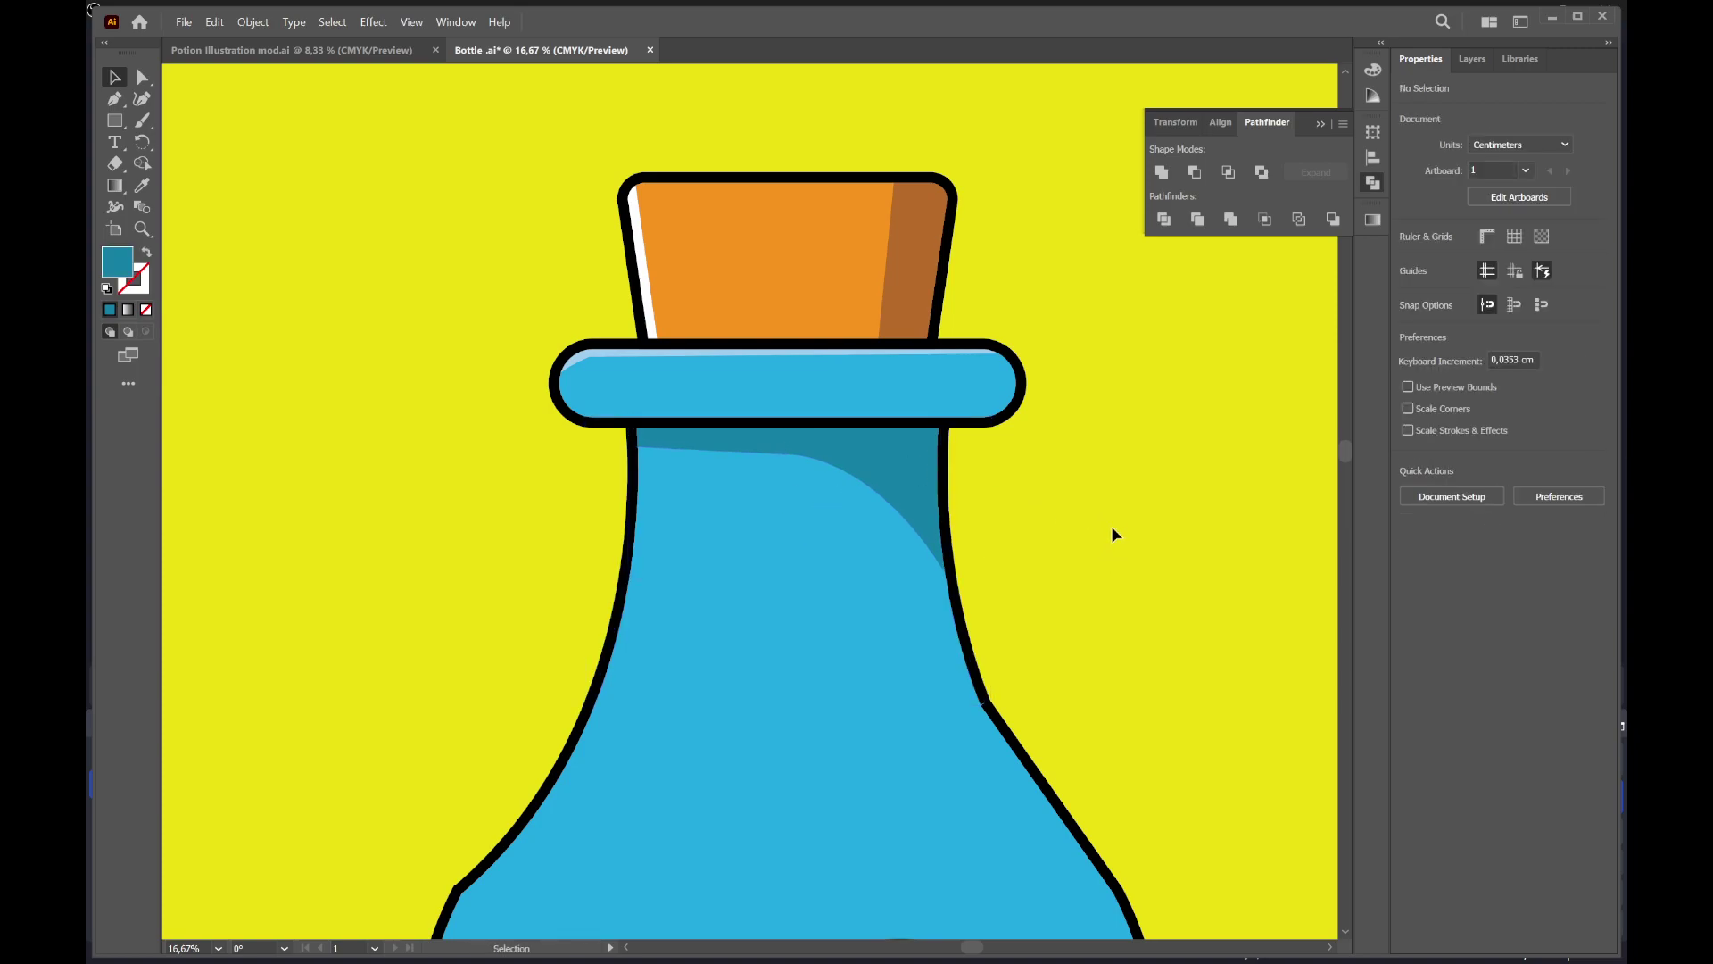
Zoom out to review the bottle and its green liquid on the artboard
scroll(1111, 534, down, 2)
scroll(1084, 475, down, 2)
scroll(1062, 420, down, 2)
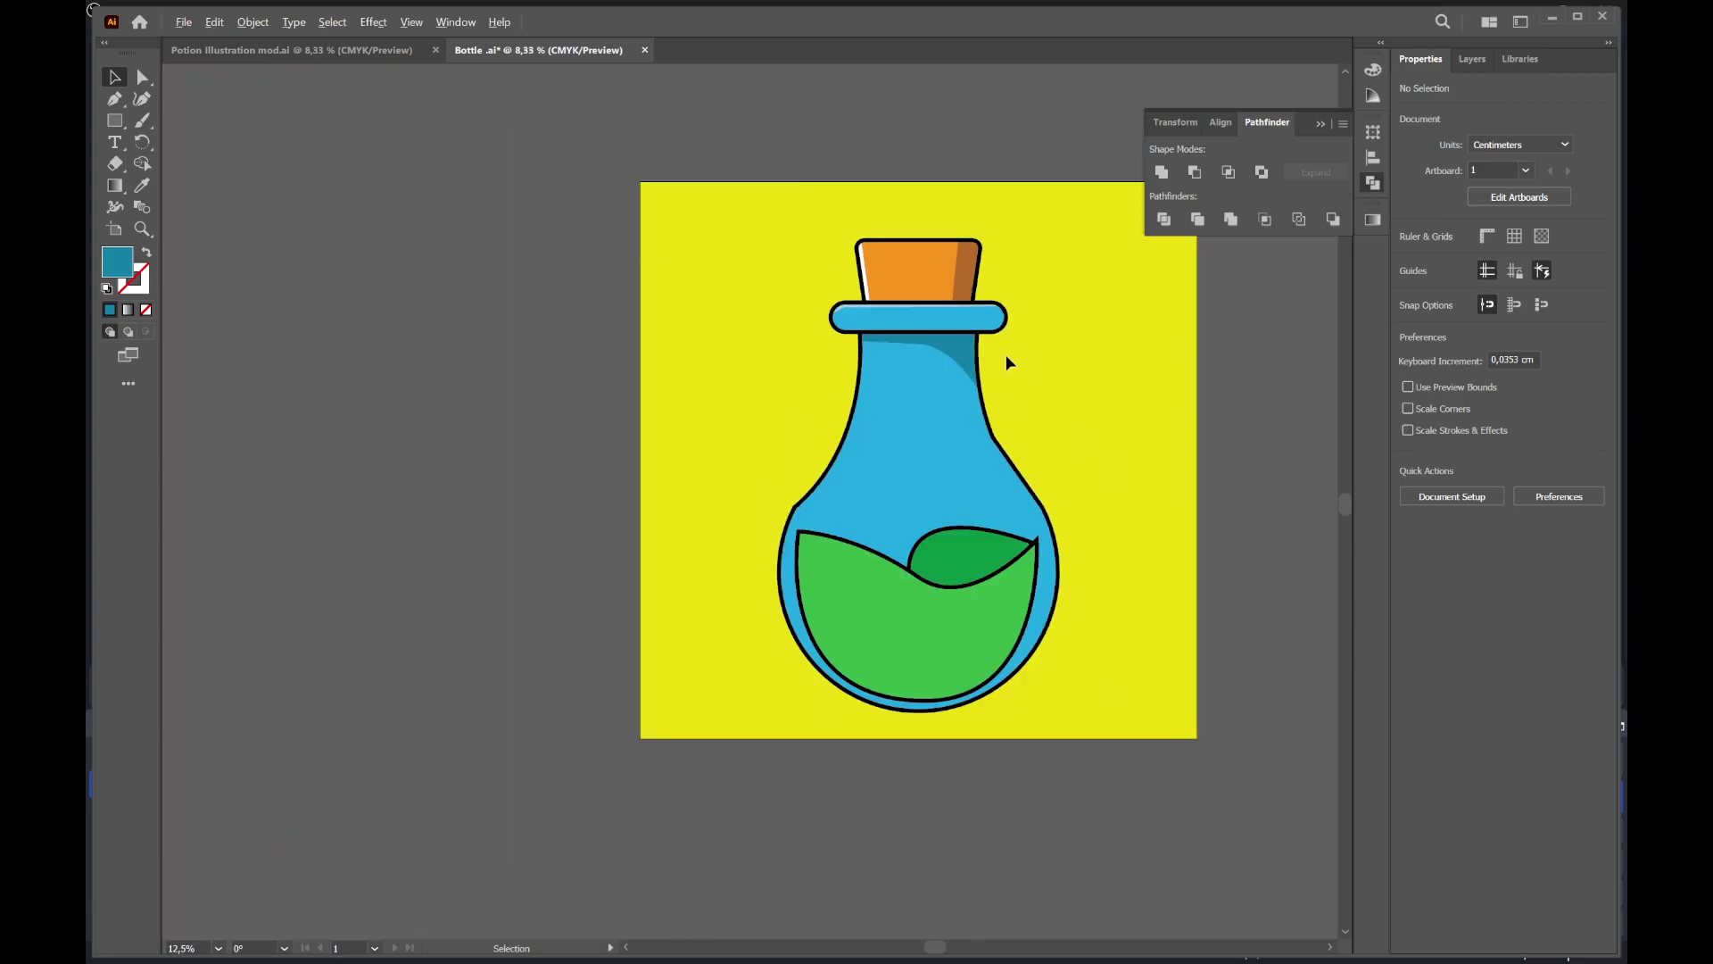
scroll(1004, 355, up, 2)
scroll(794, 430, up, 1)
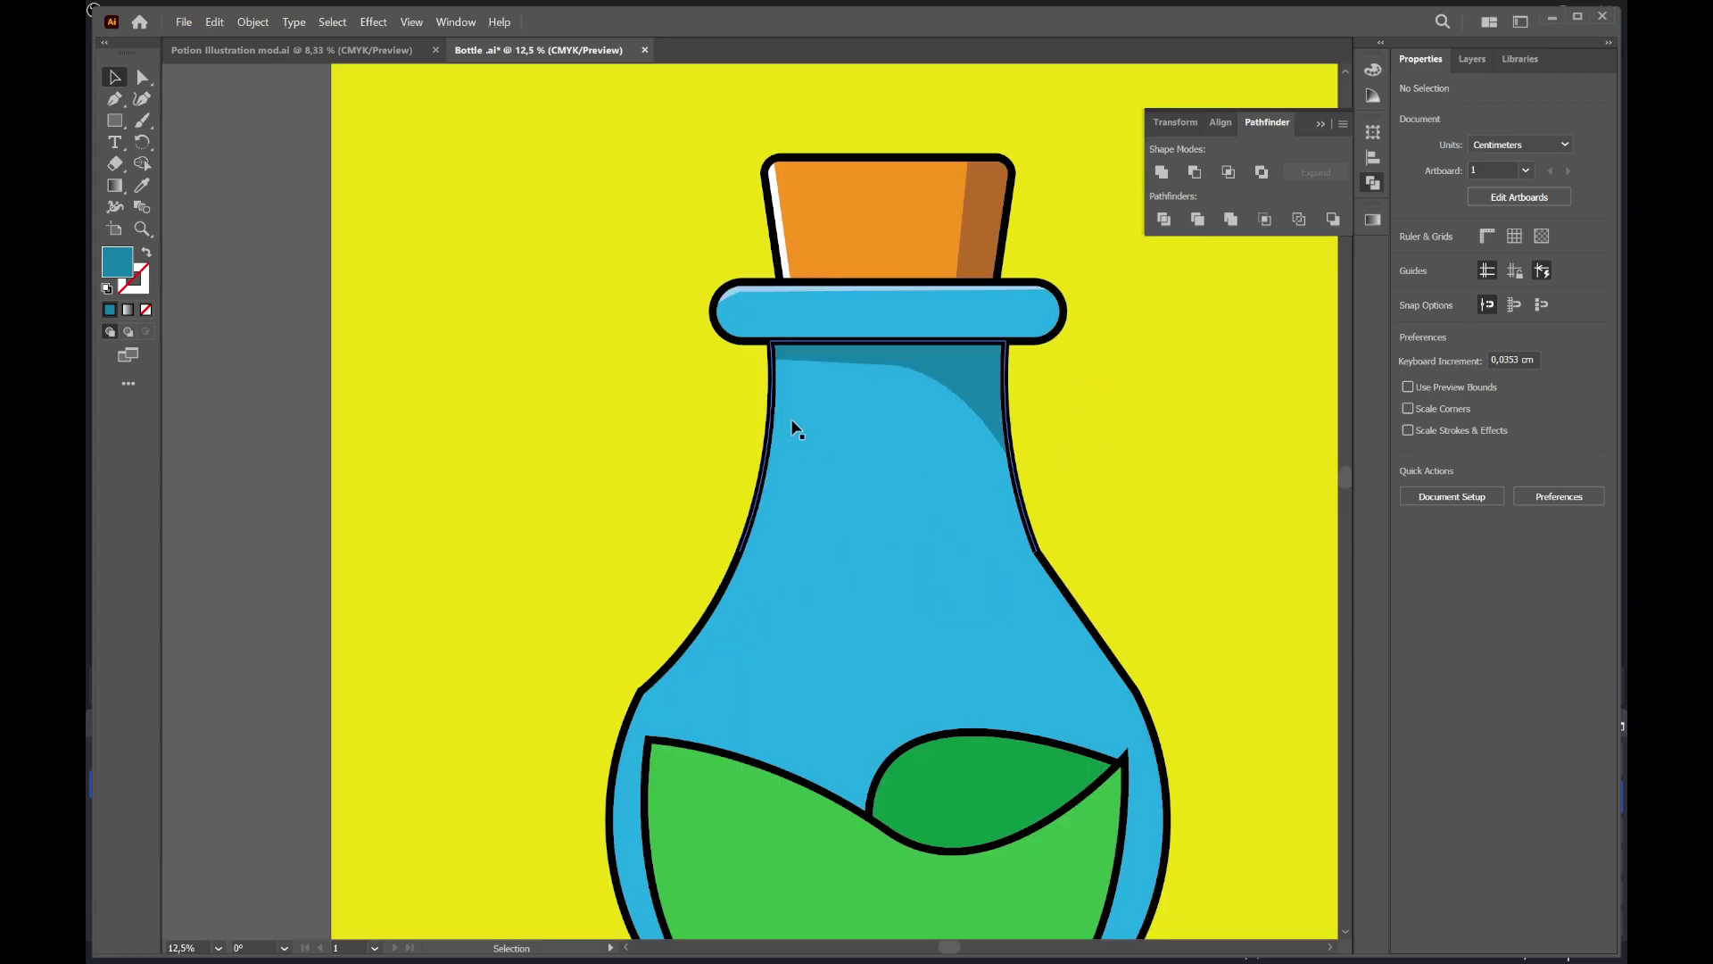
click(959, 790)
scroll(1226, 578, down, 5)
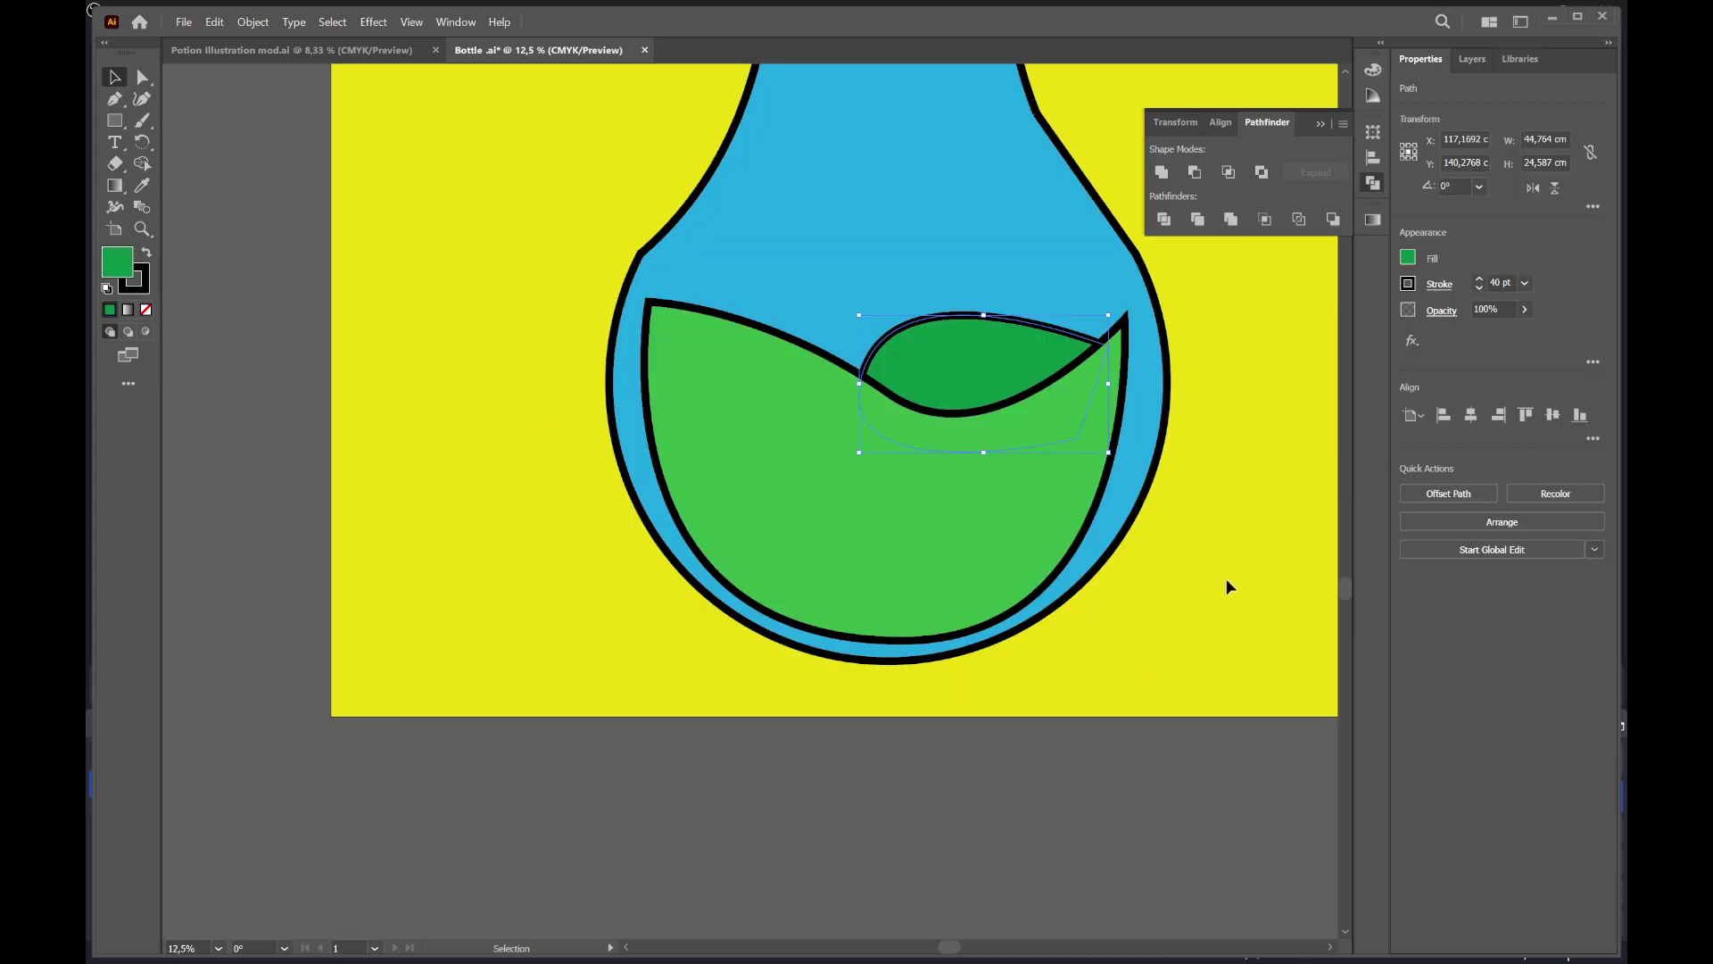
click(1235, 576)
key(ctrl+minus)
scroll(1133, 785, up, 1)
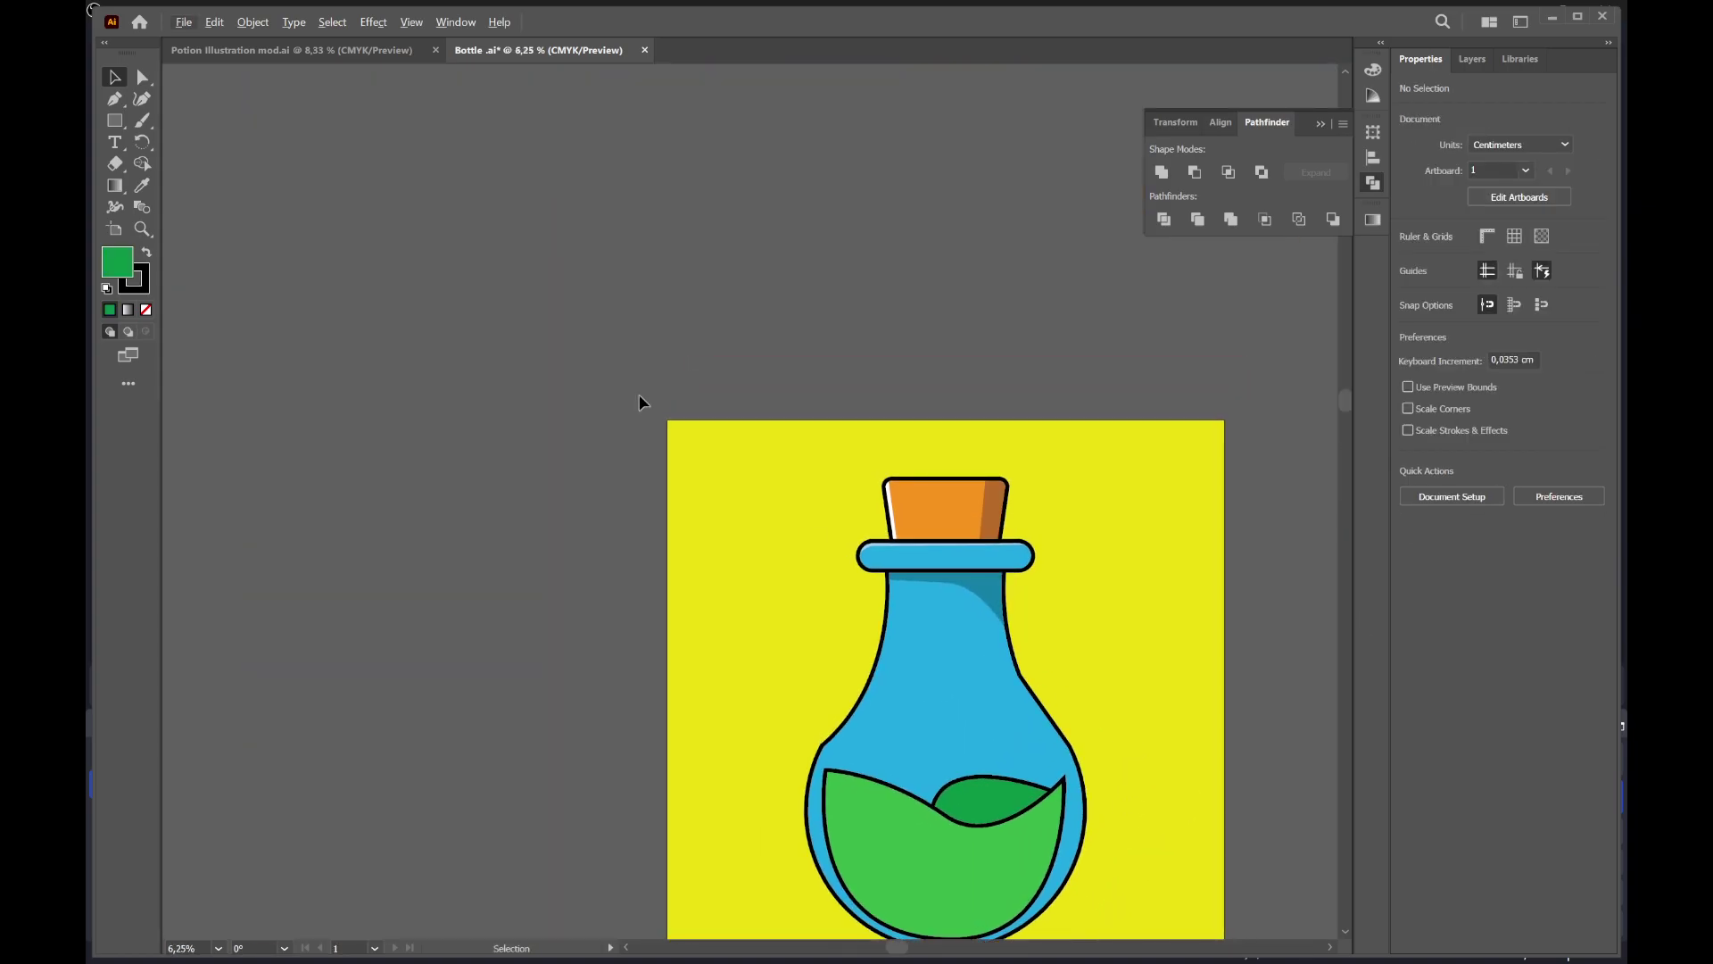
Flip between the Bottle document and the Potion Illustration mod.ai reference
click(373, 22)
click(336, 52)
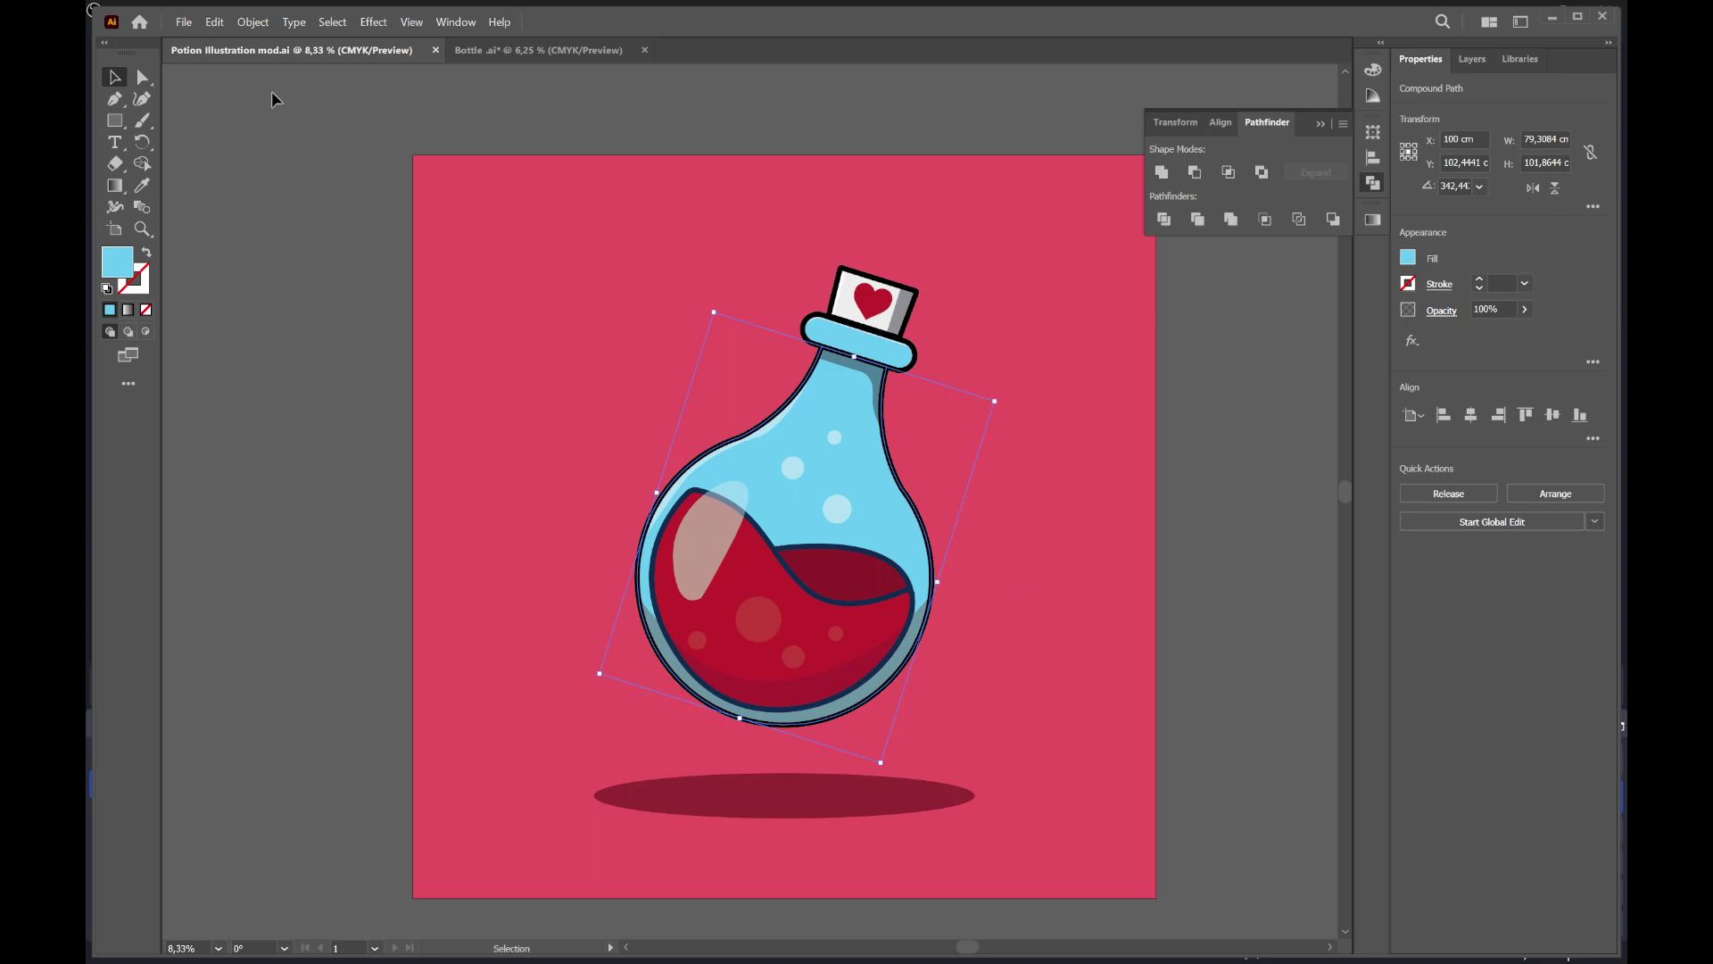
click(560, 50)
scroll(718, 365, up, 1)
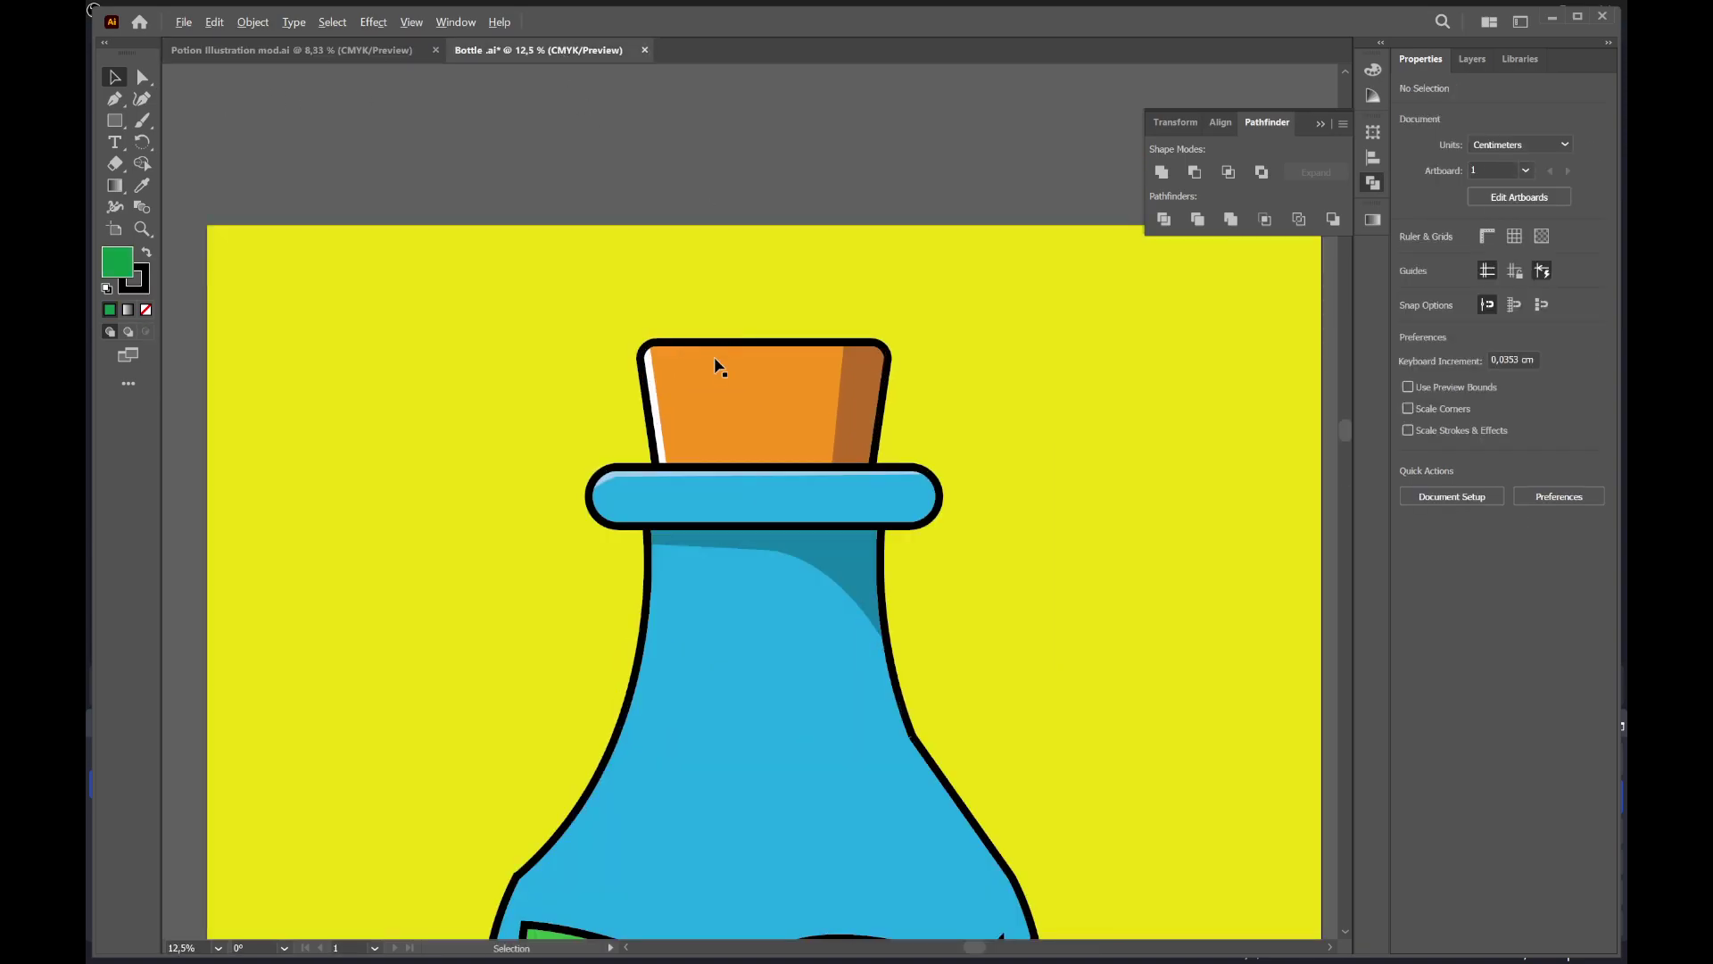
scroll(719, 365, down, 2)
key(p)
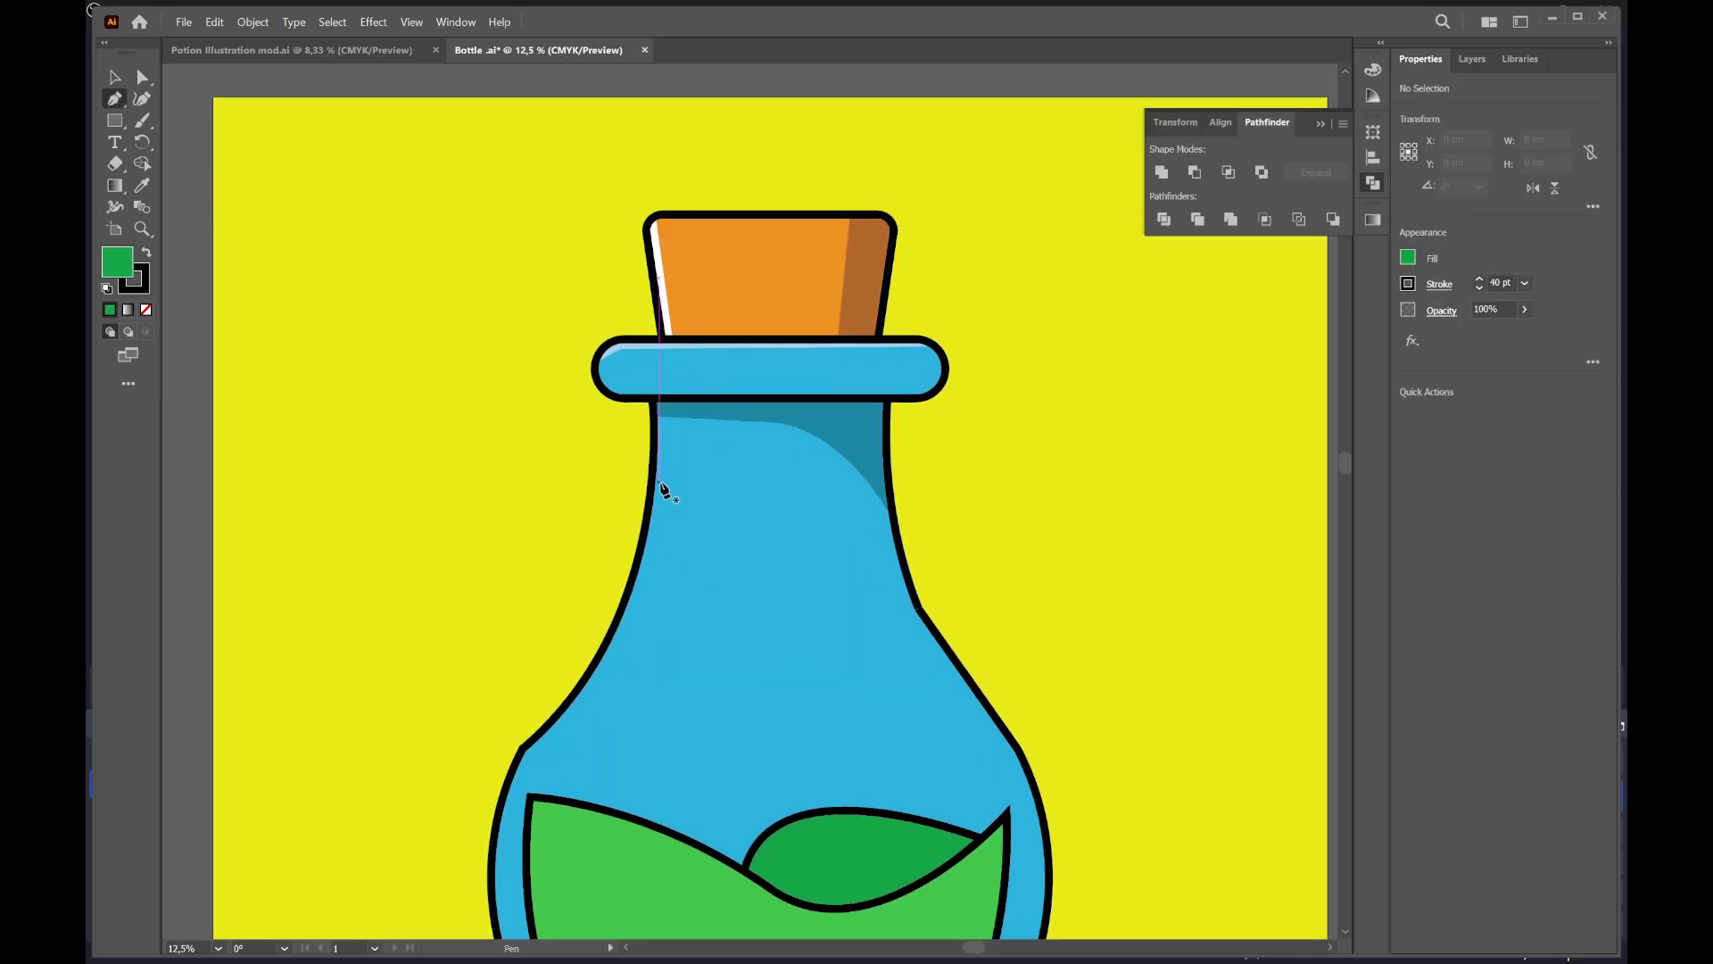
click(324, 51)
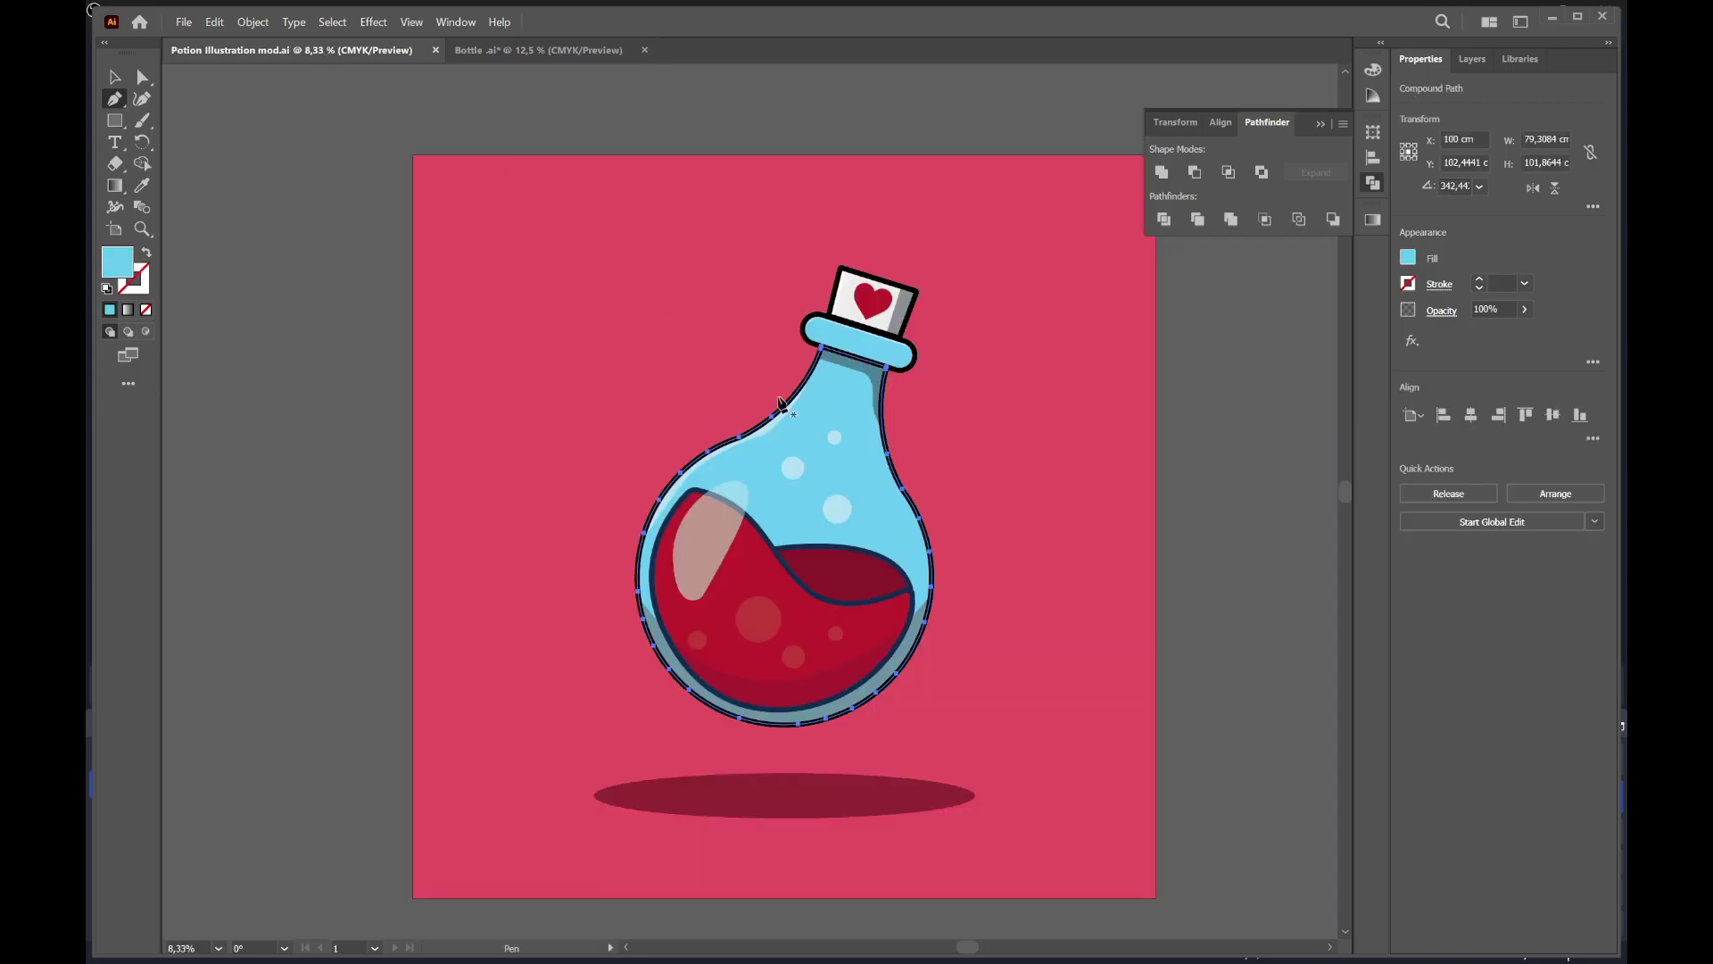
In the Bottle document, trace a sliver path down the body's left edge to the liquid
click(589, 51)
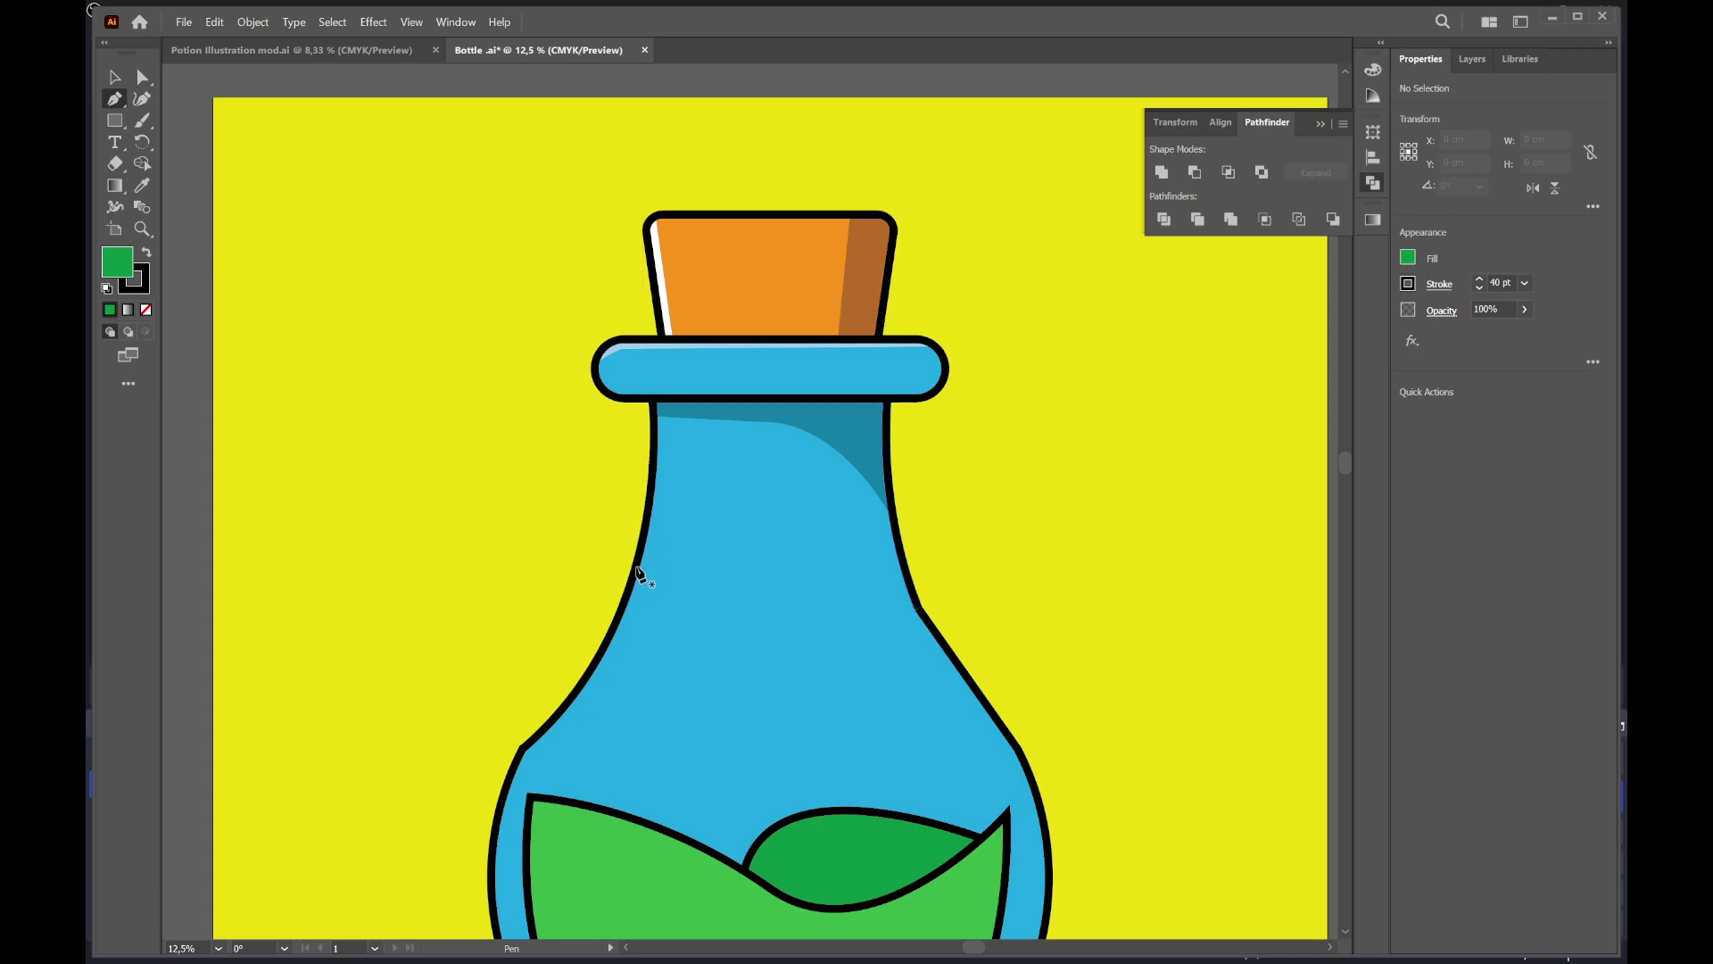
click(651, 519)
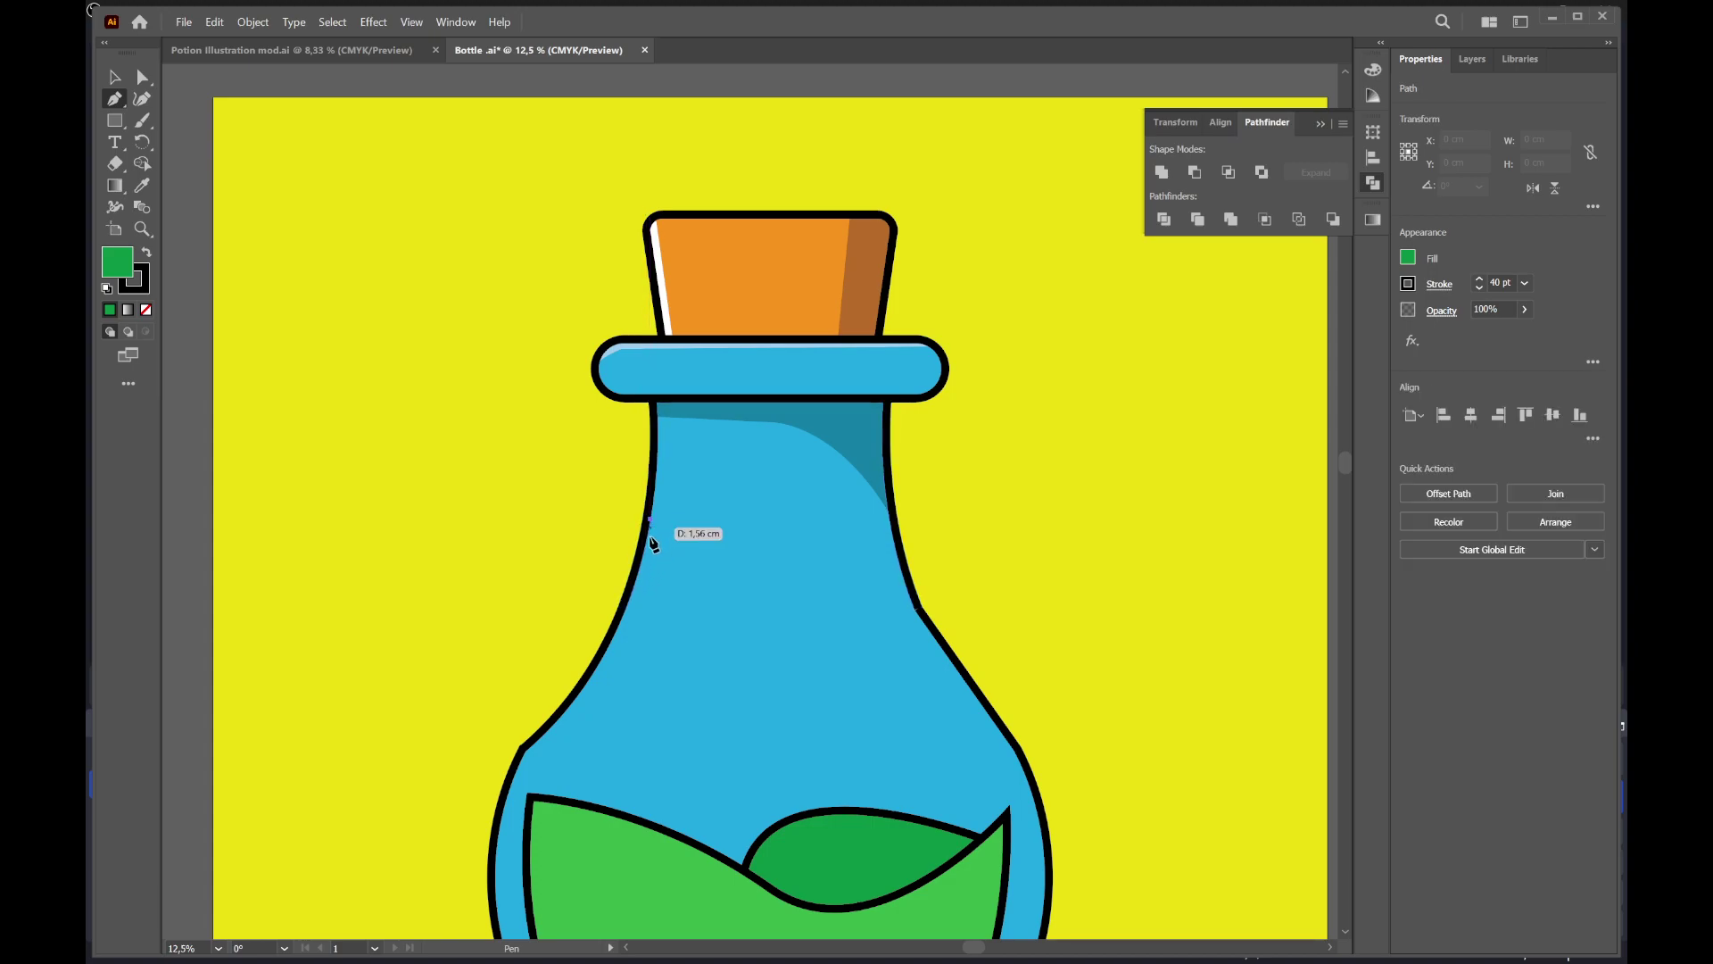
click(633, 607)
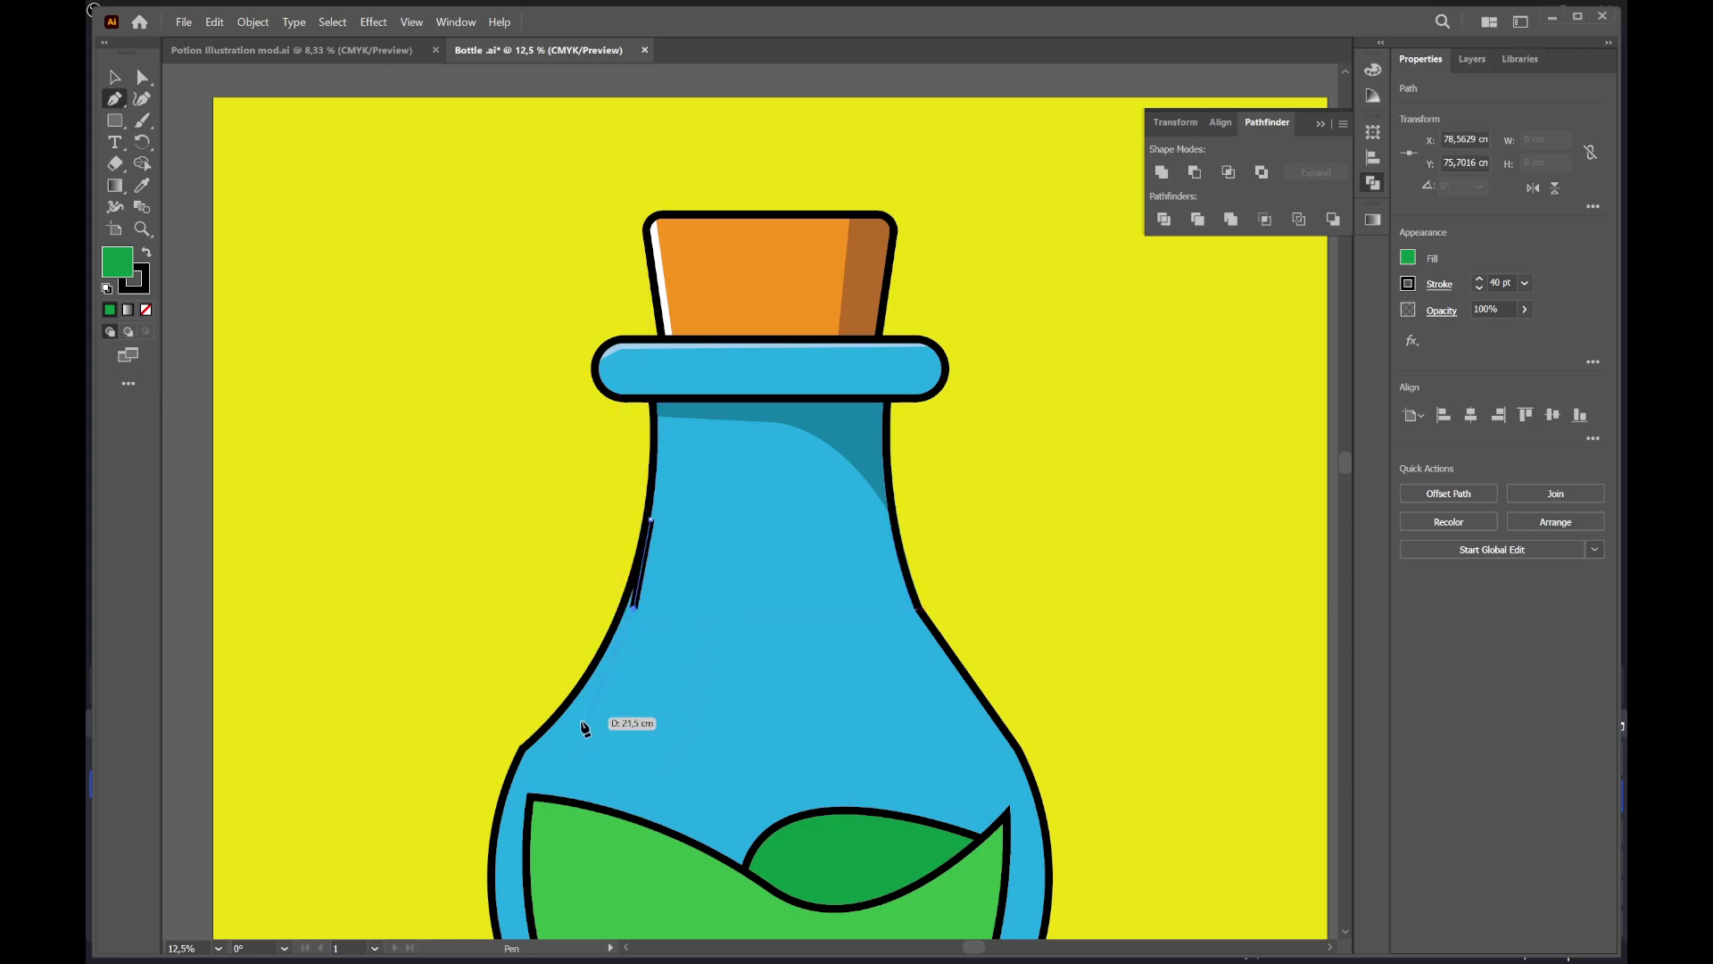
drag(539, 761, 513, 775)
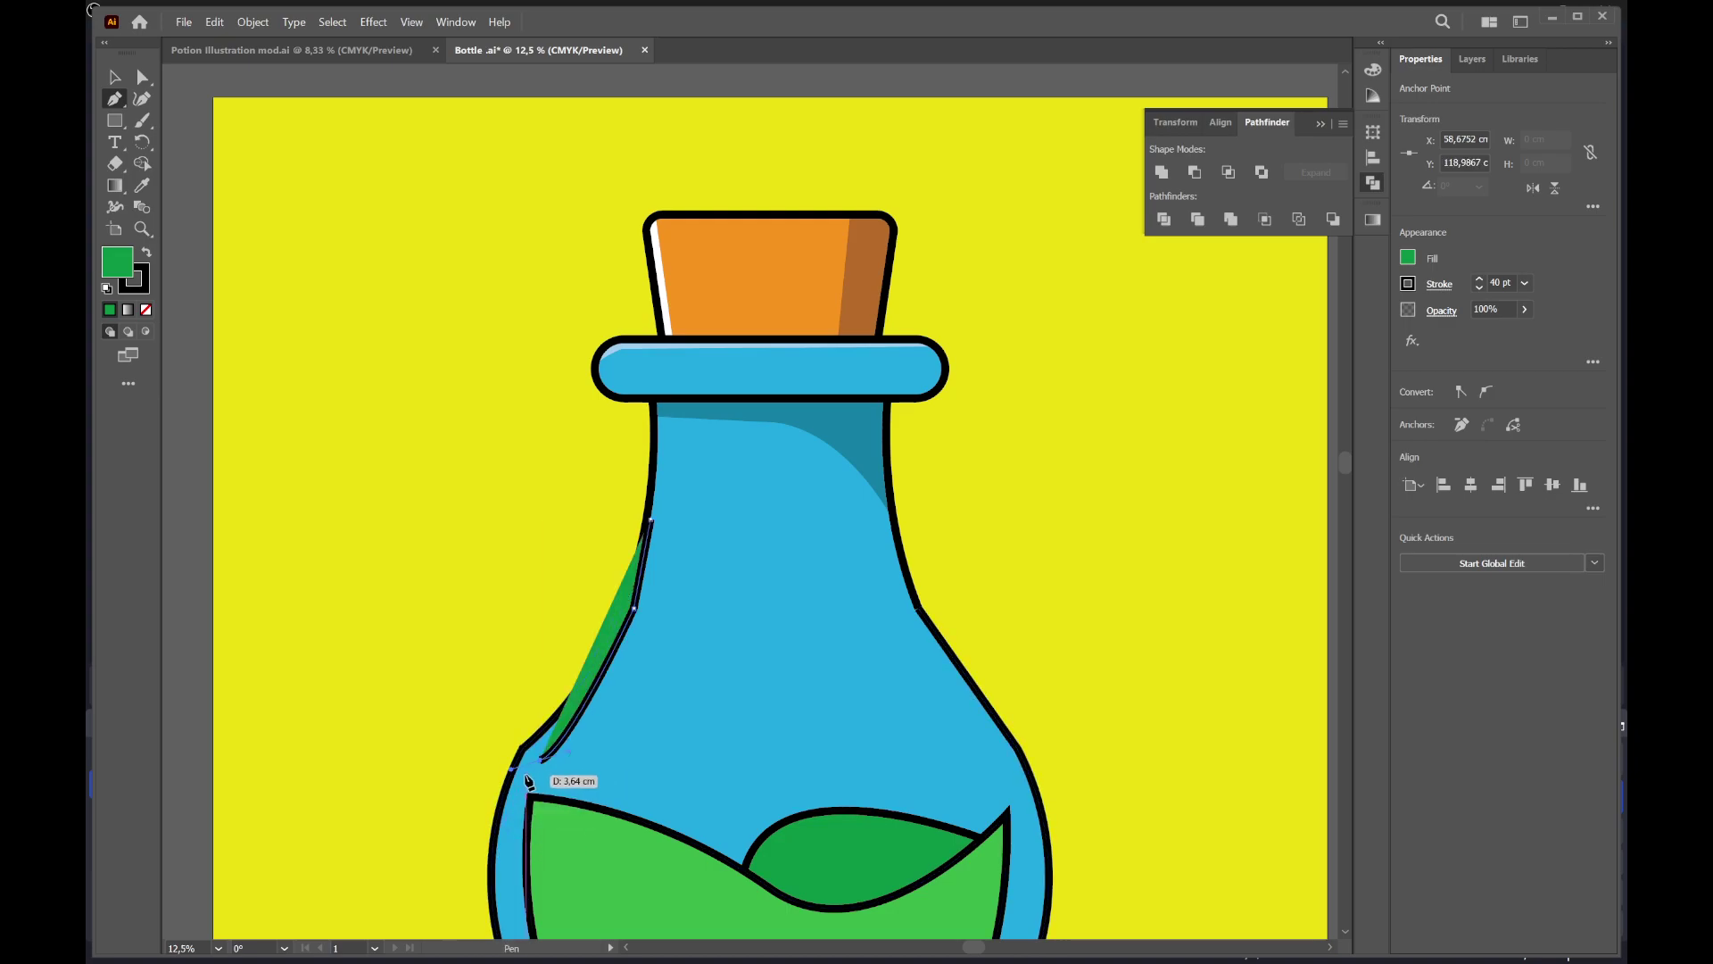
click(496, 808)
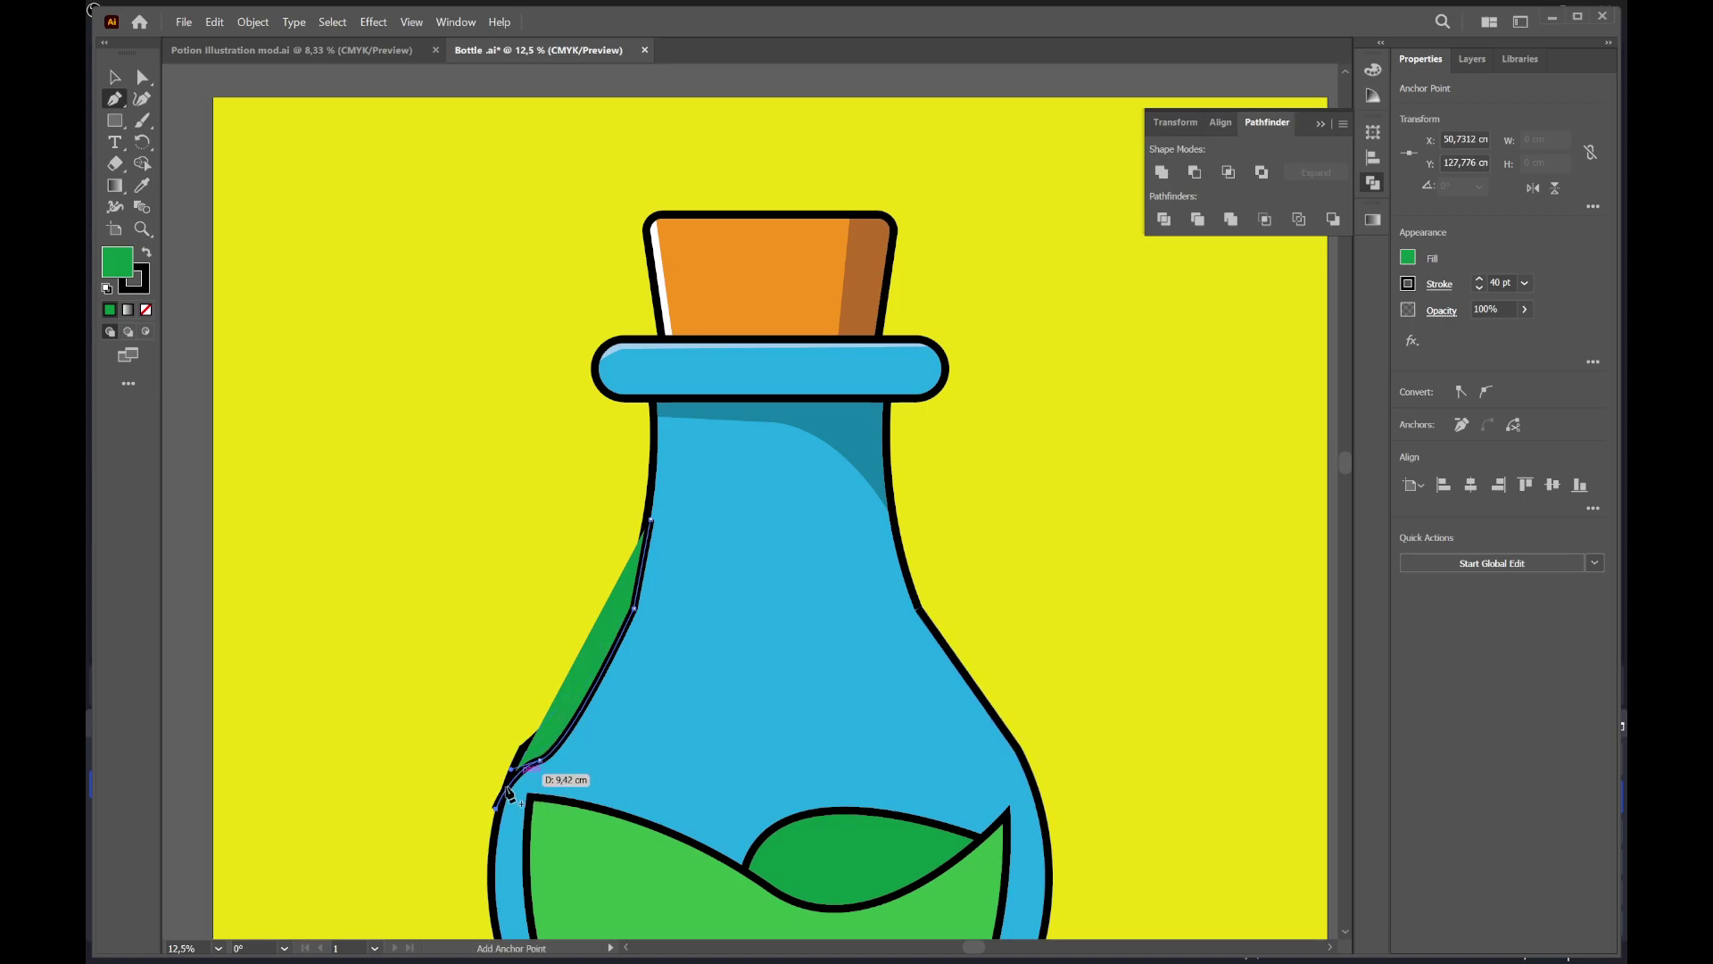
click(497, 810)
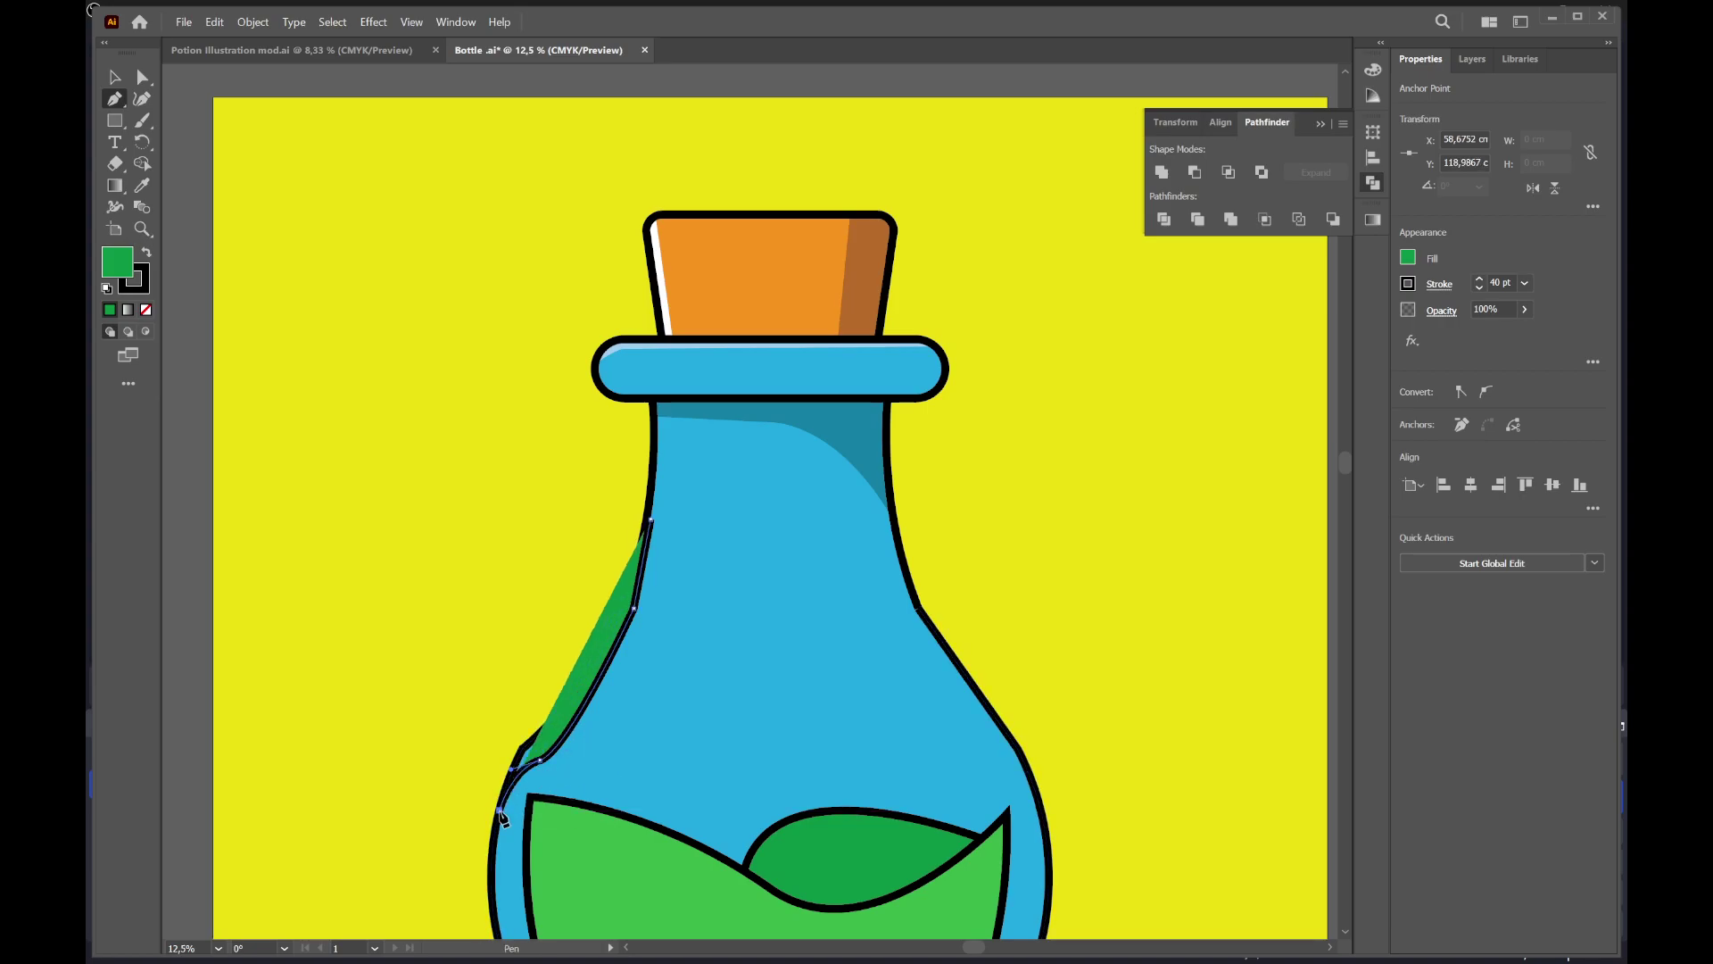
click(527, 748)
Carry the sliver's edge back up to the neck and give it no outline
click(635, 610)
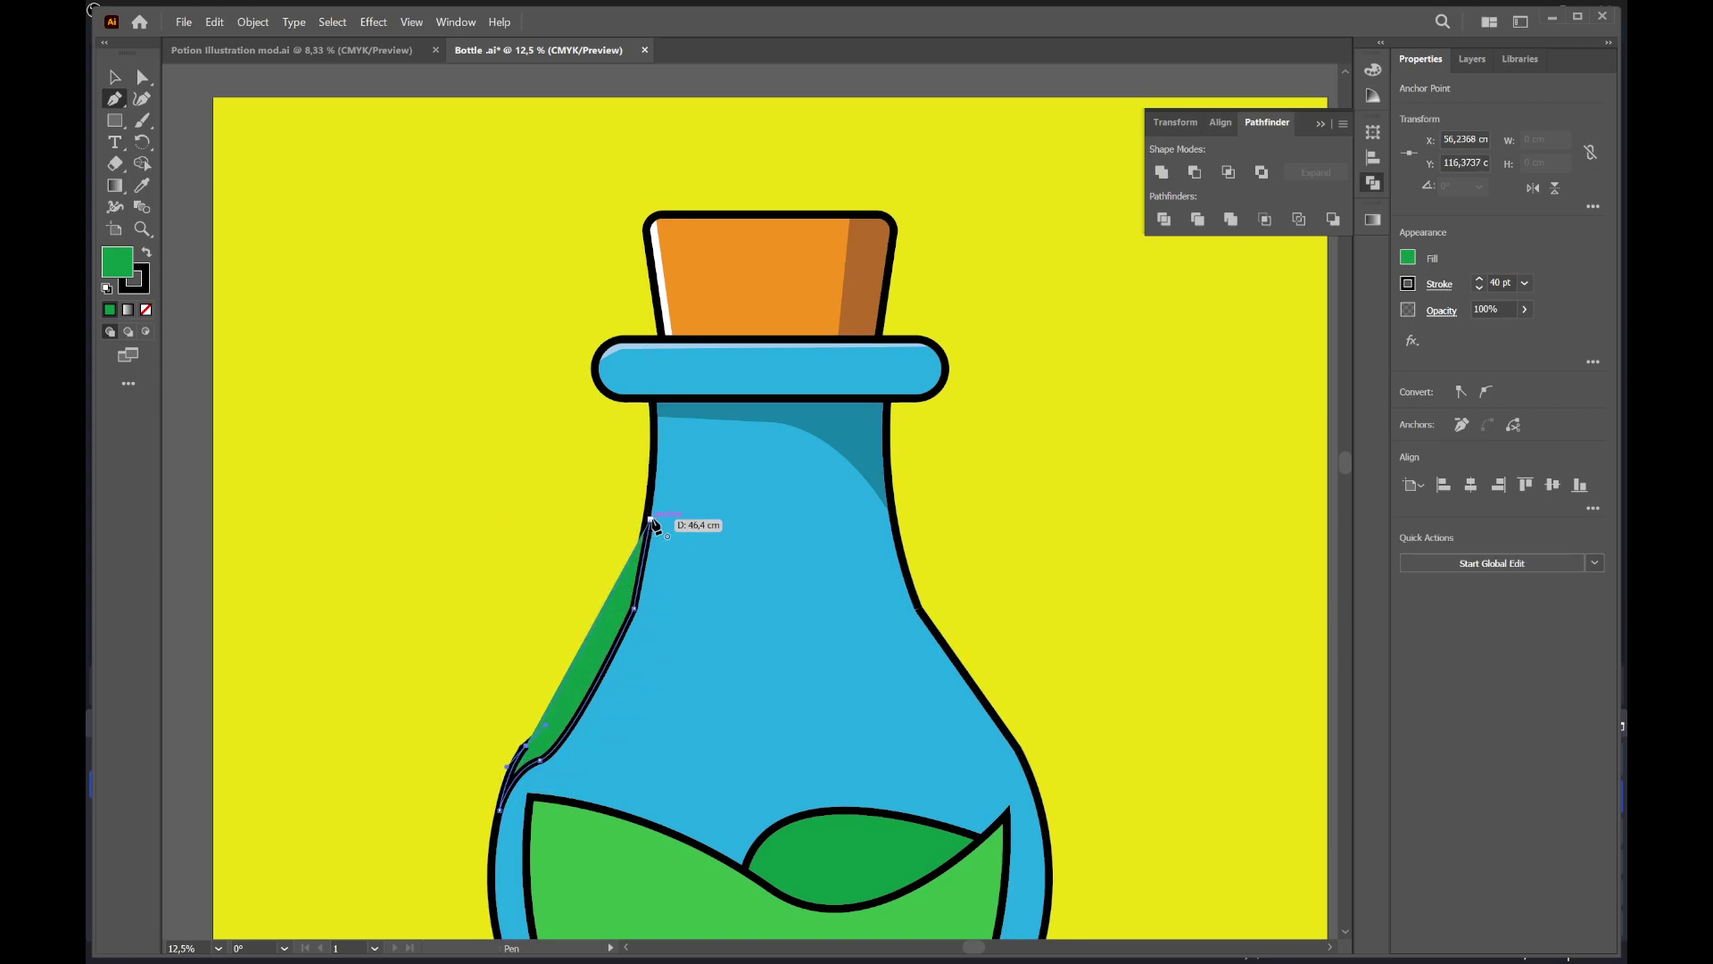
click(649, 520)
click(660, 460)
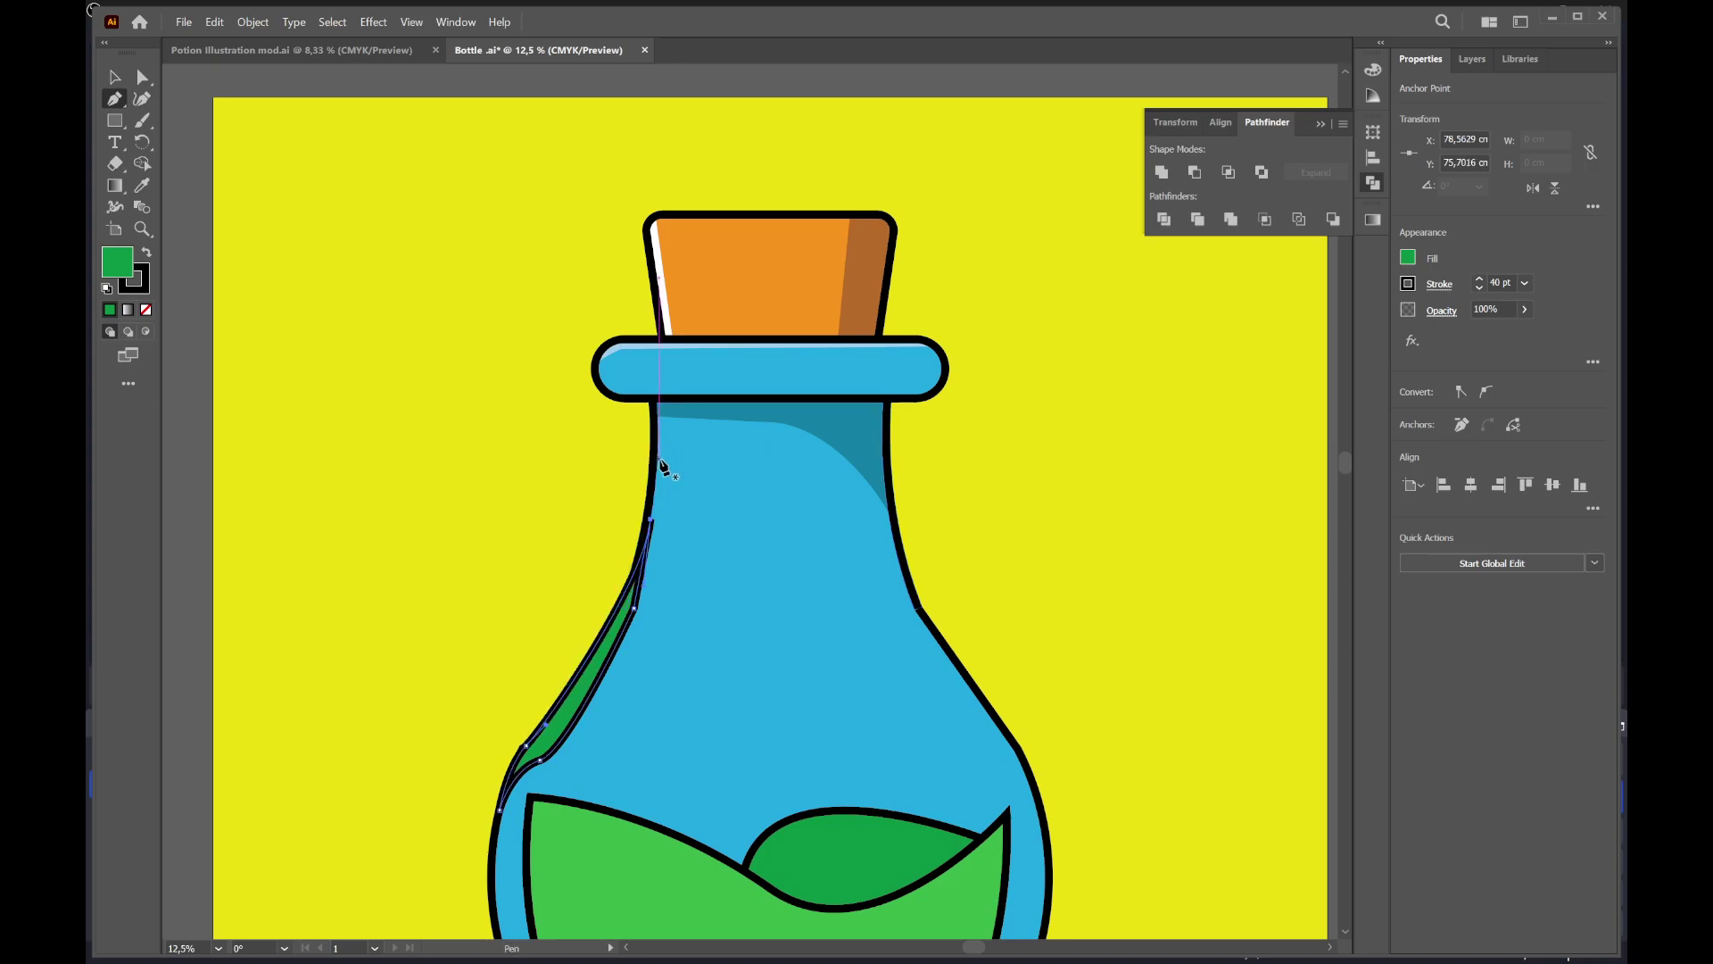
click(1405, 286)
click(1211, 348)
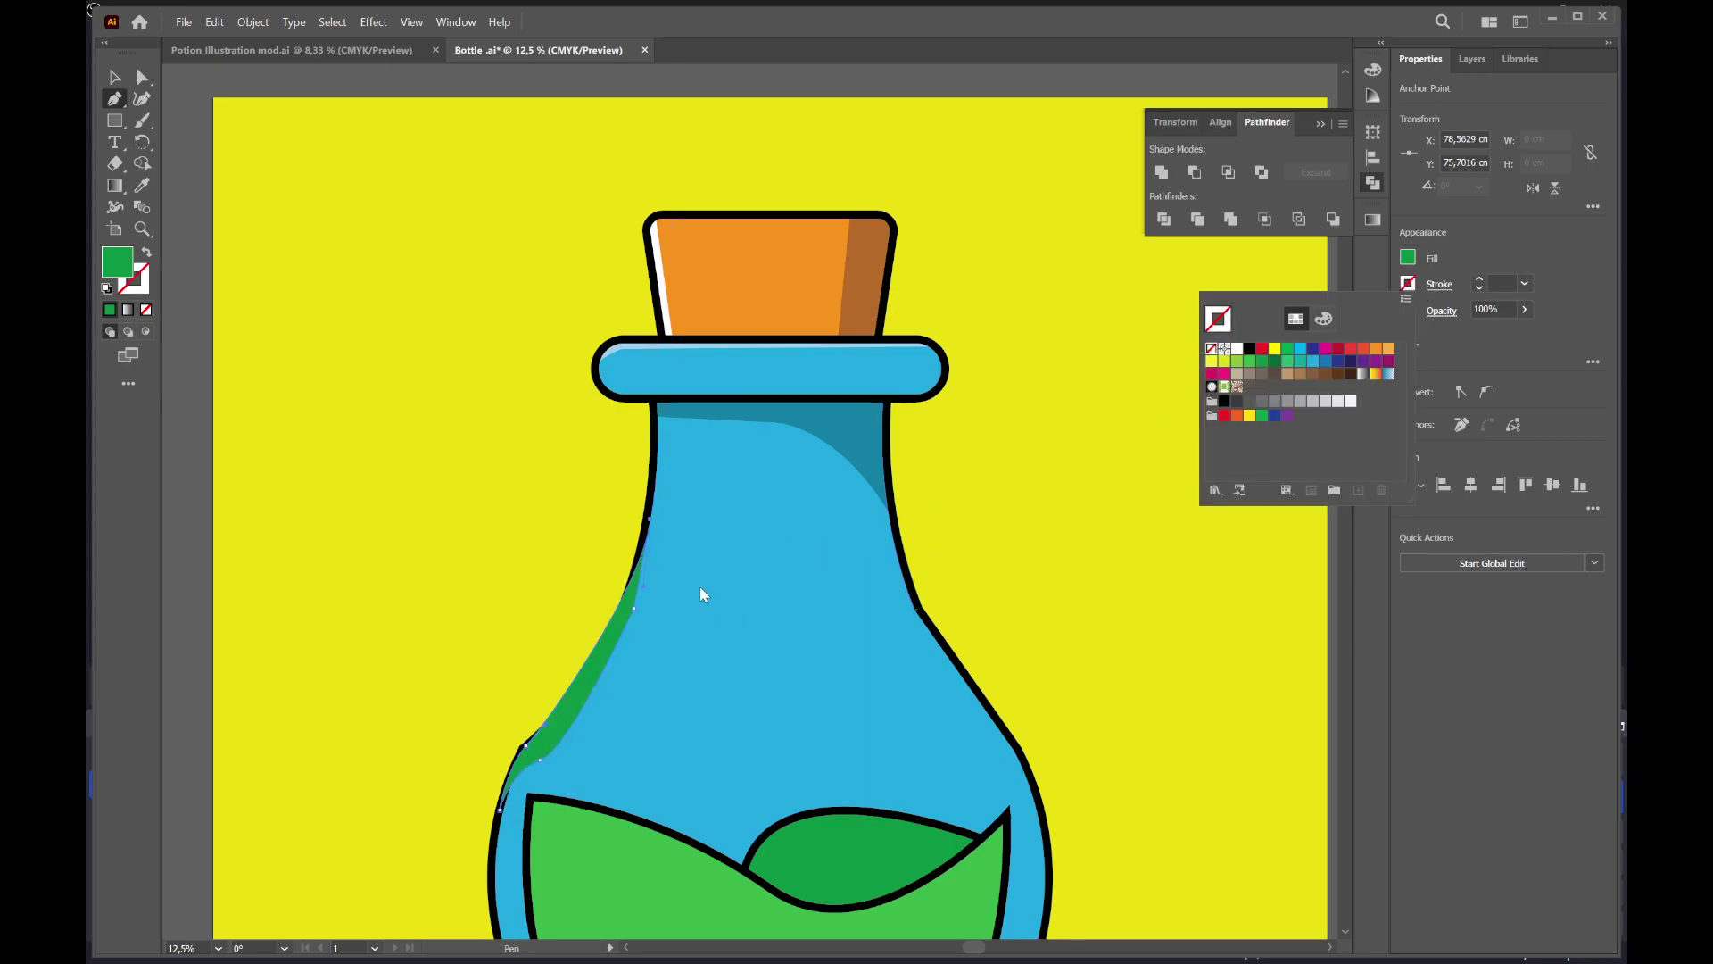
key(Escape)
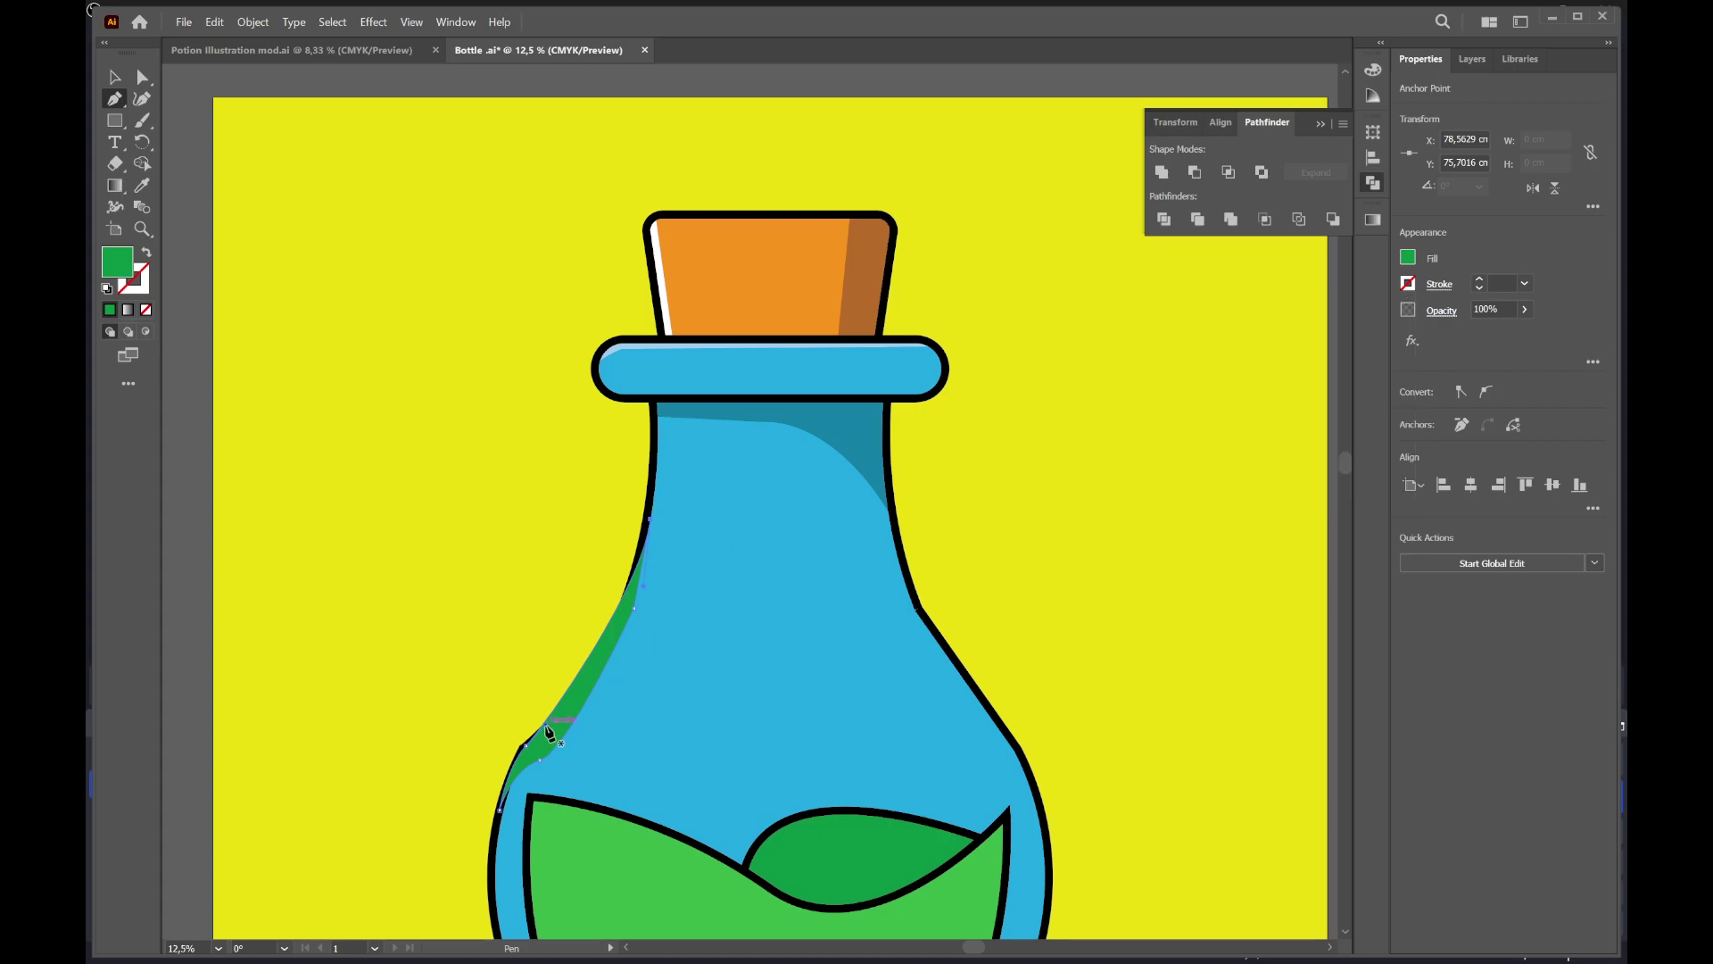
Drag the sliver's curve inward with Direct Selection to make it thinner
ctrl+click(554, 728)
key(a)
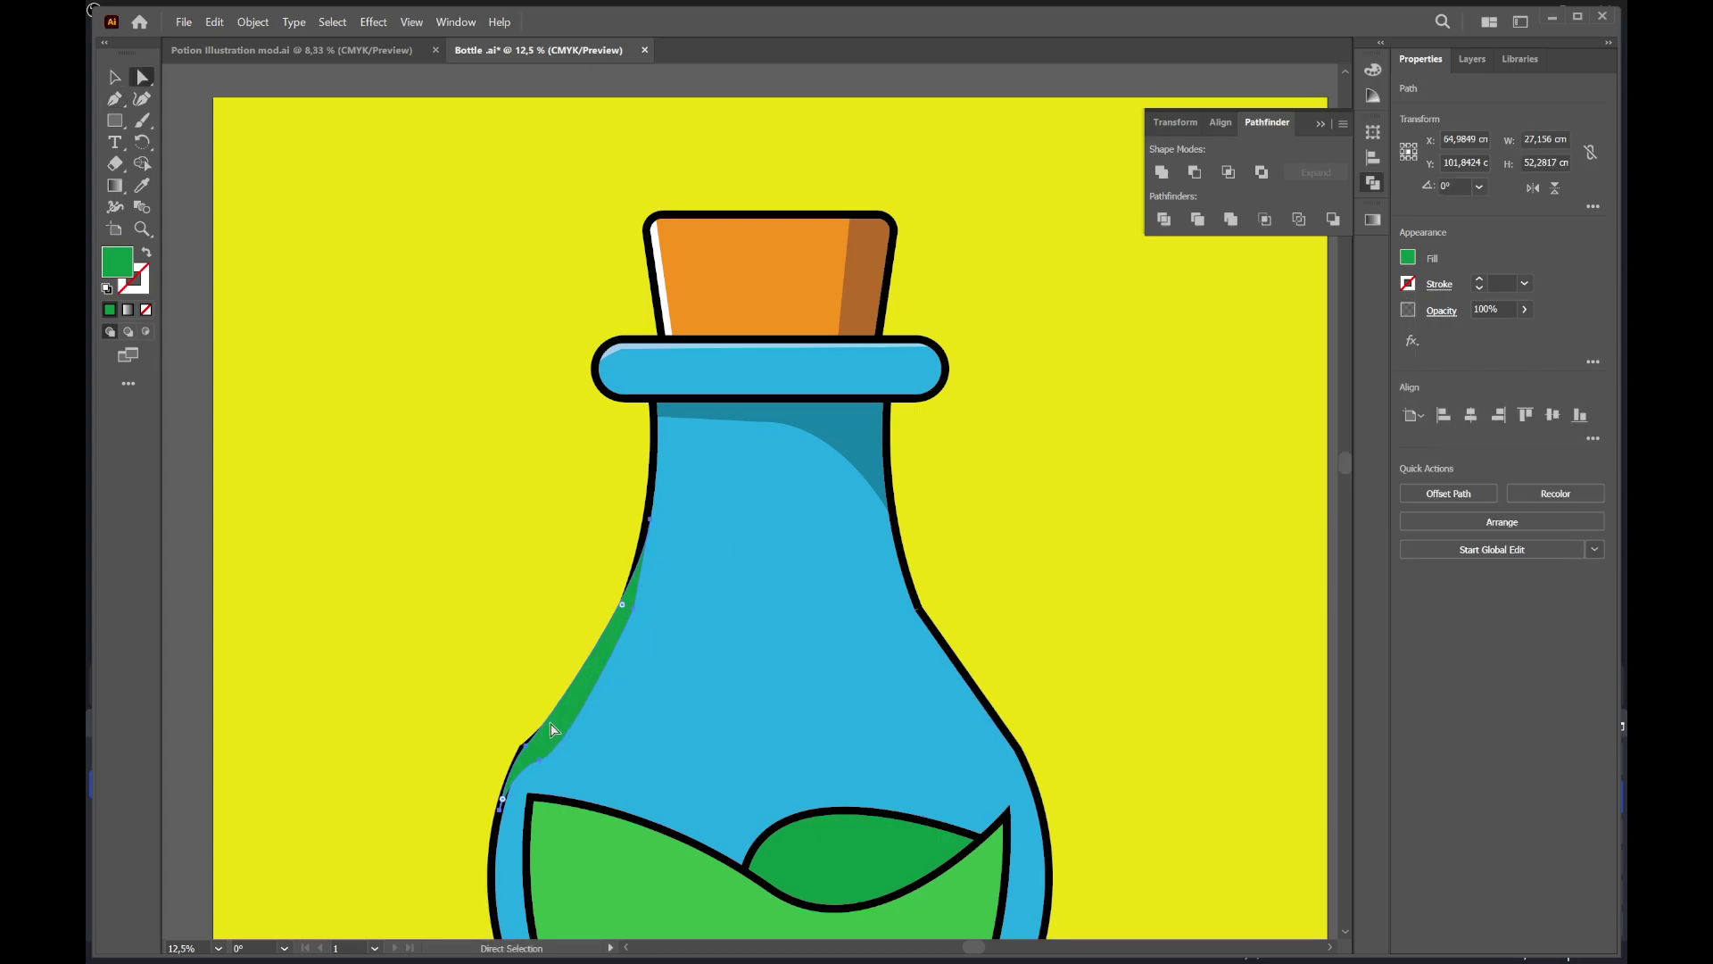
click(529, 746)
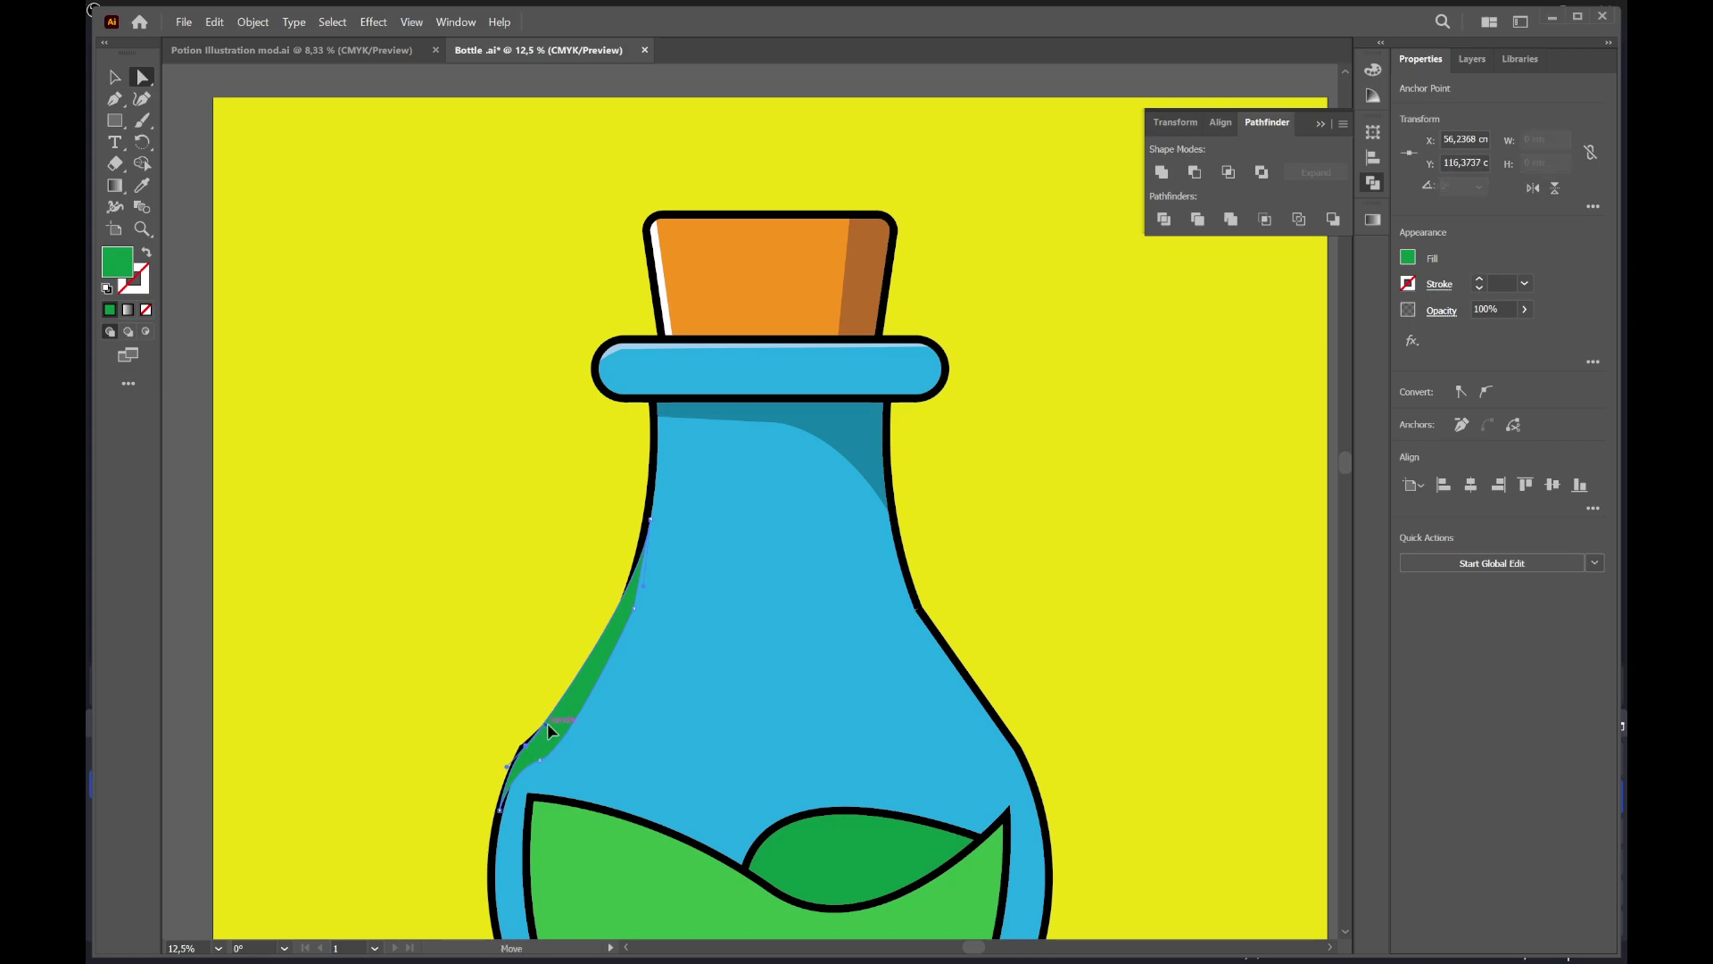
drag(548, 724, 565, 732)
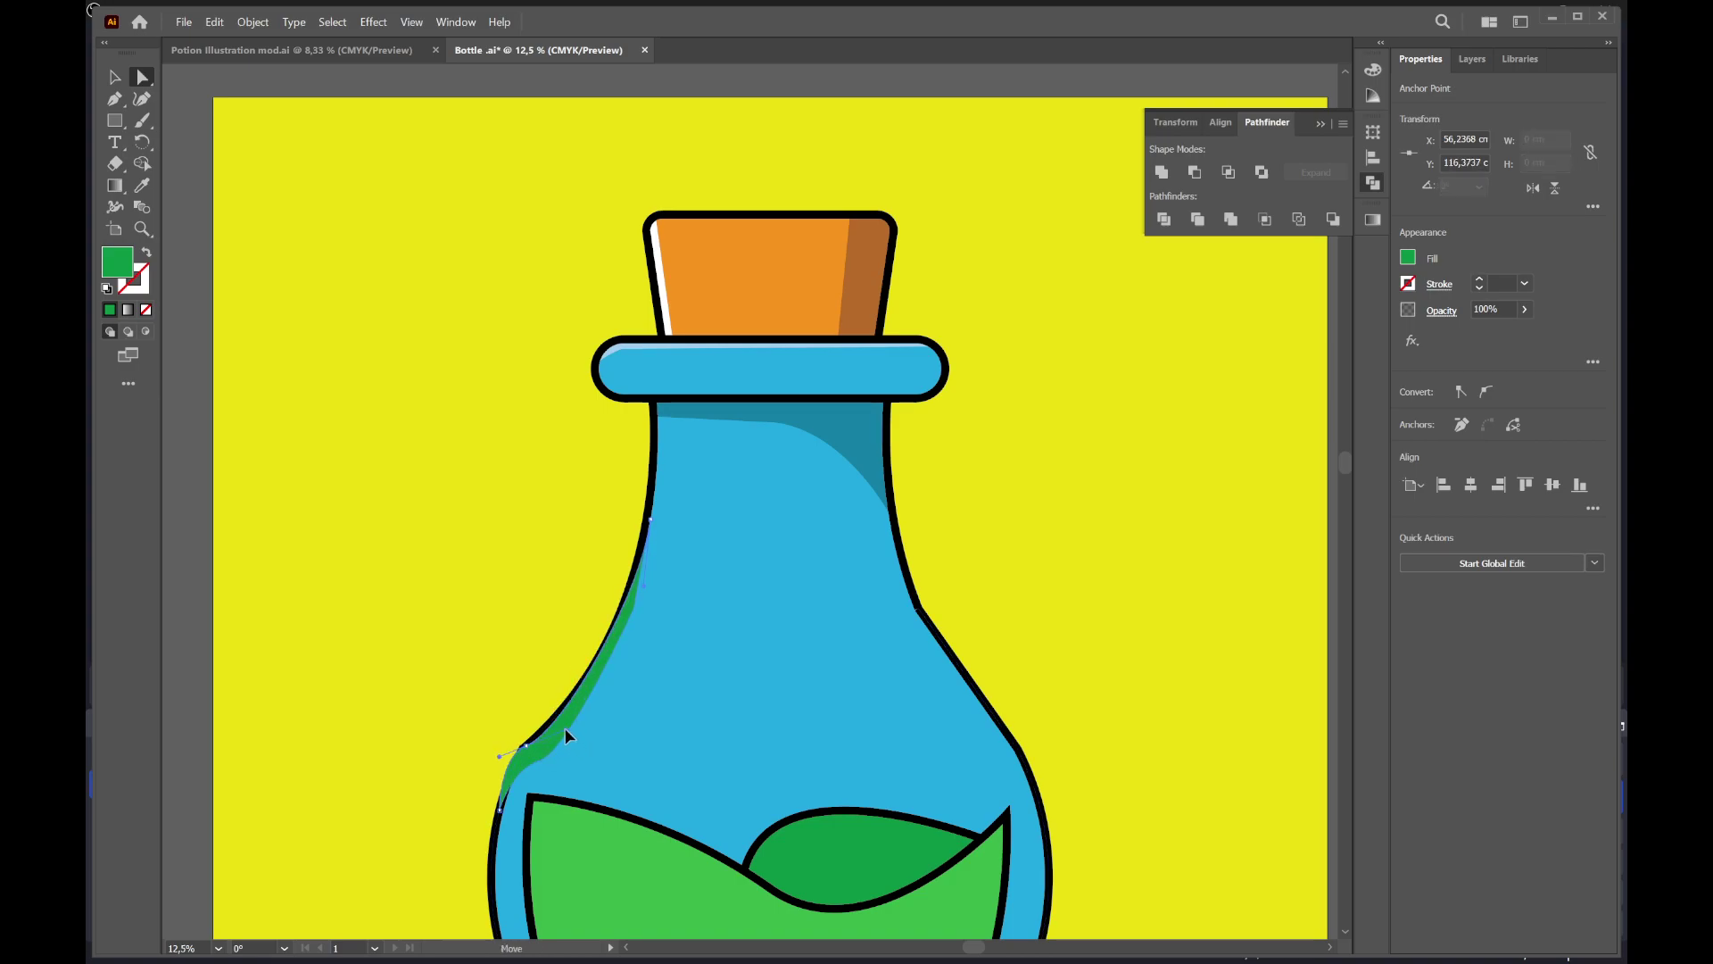
Fill the sliver white by sampling the cork's highlight with the Eyedropper
click(1408, 261)
click(1164, 386)
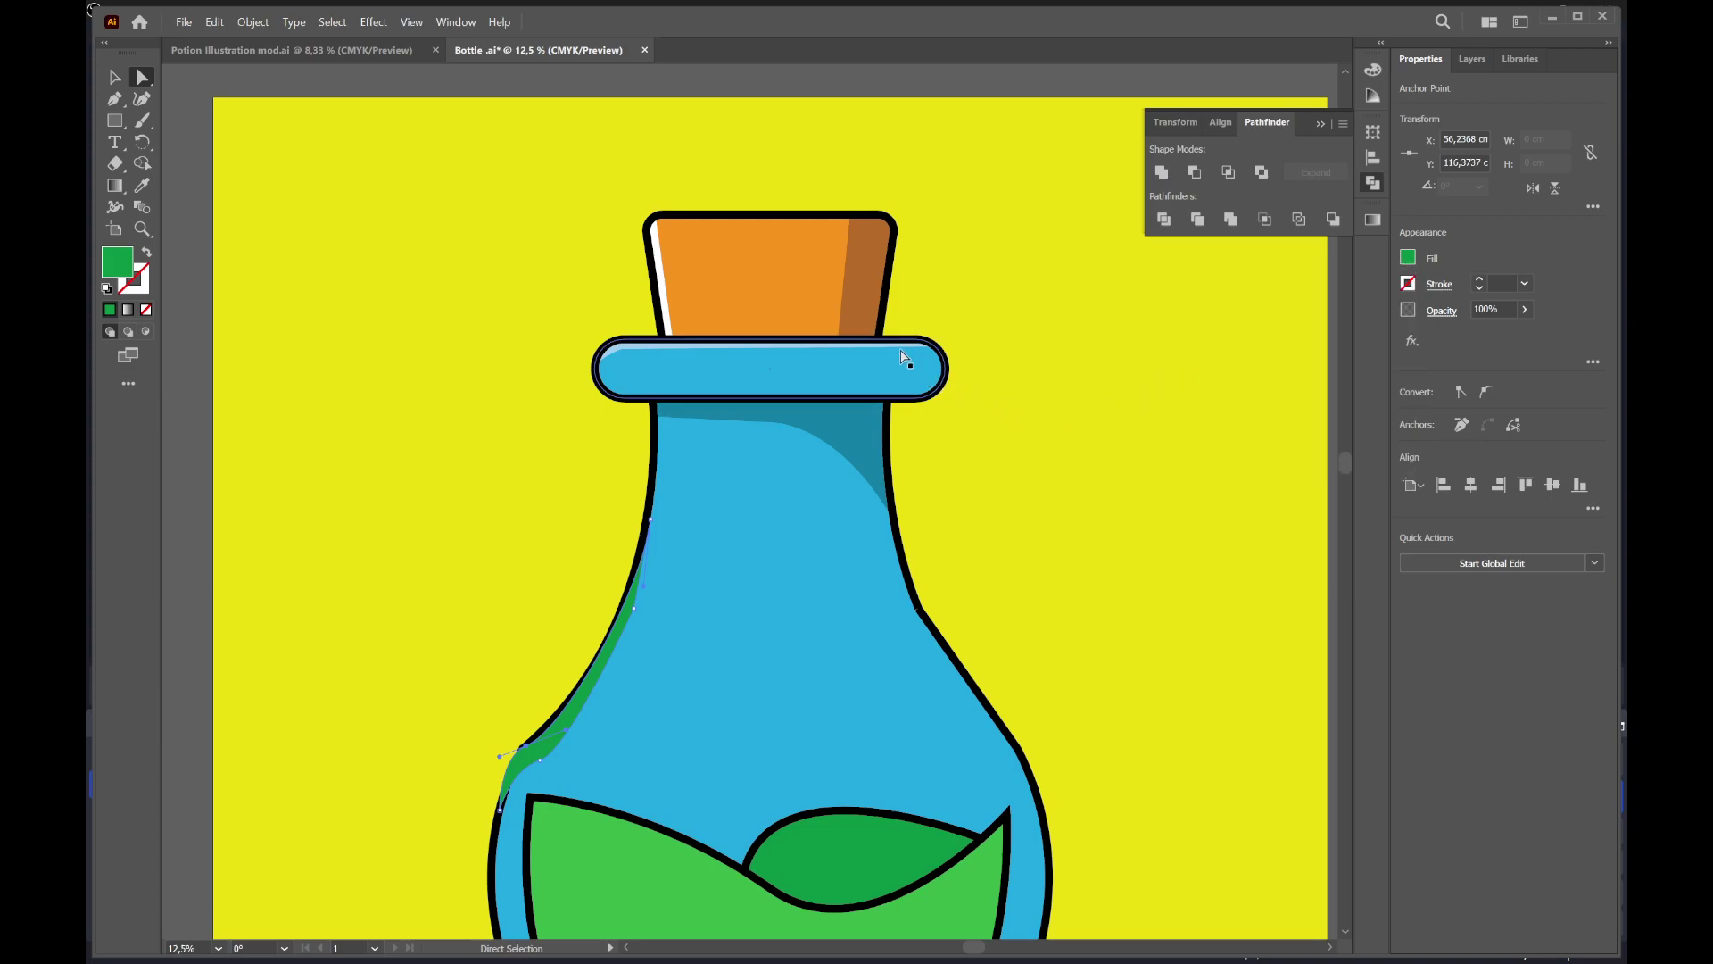
key(i)
click(665, 279)
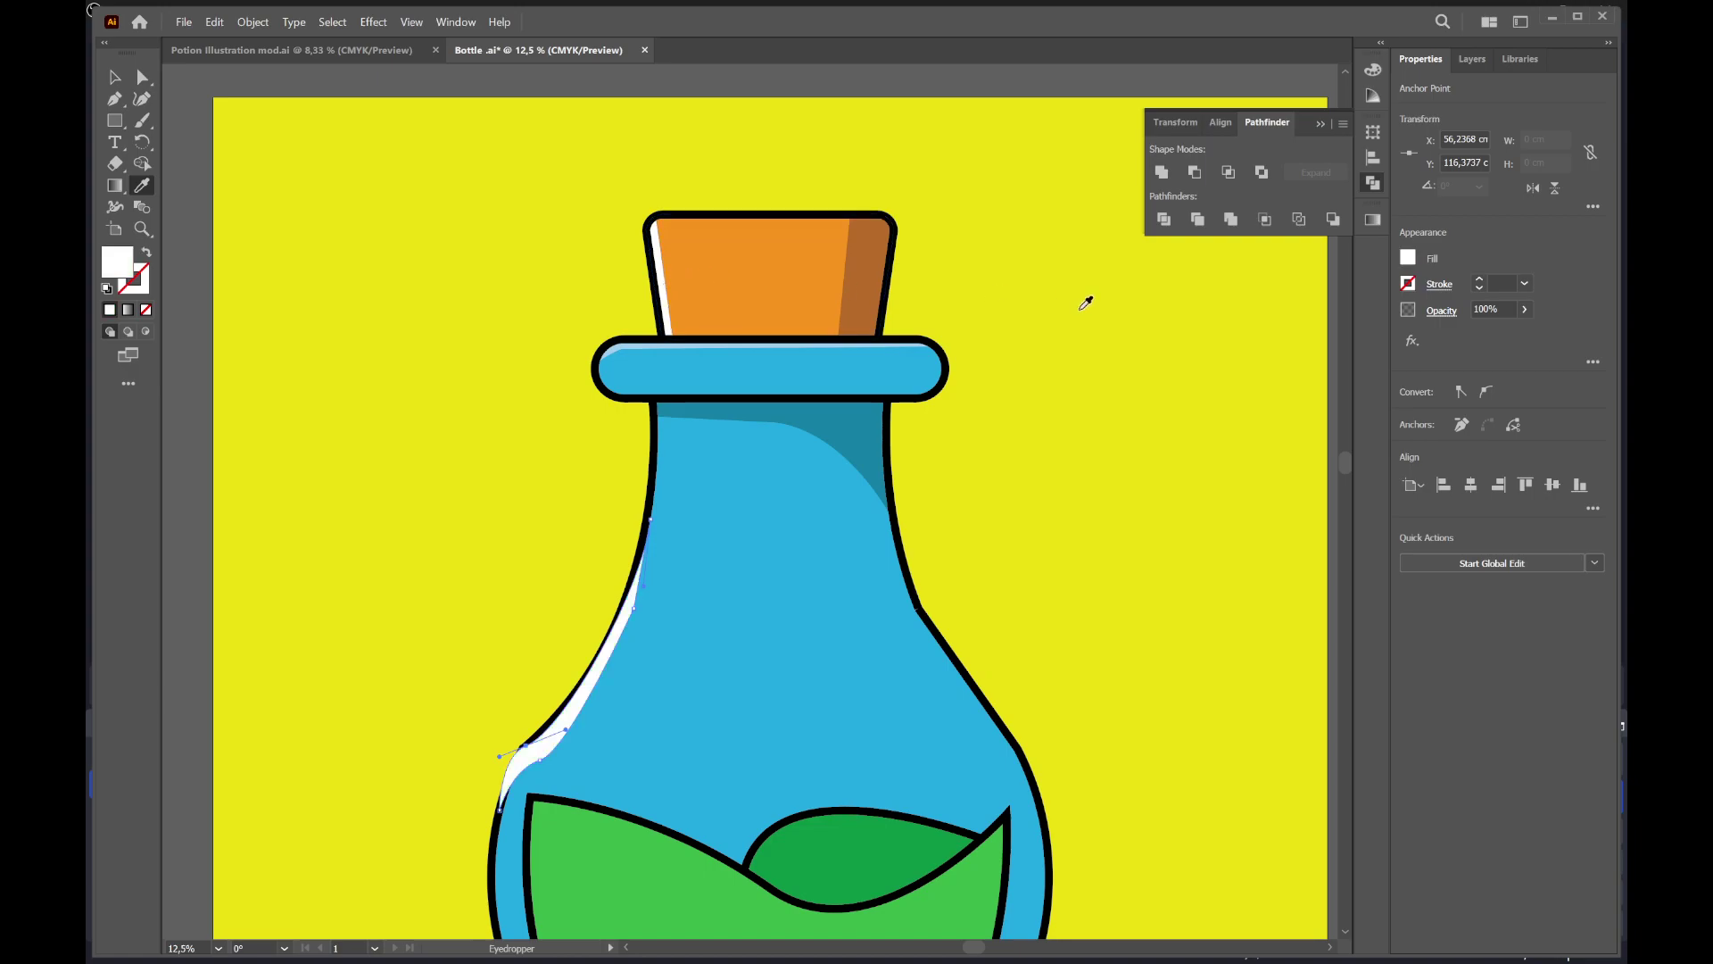
key(v)
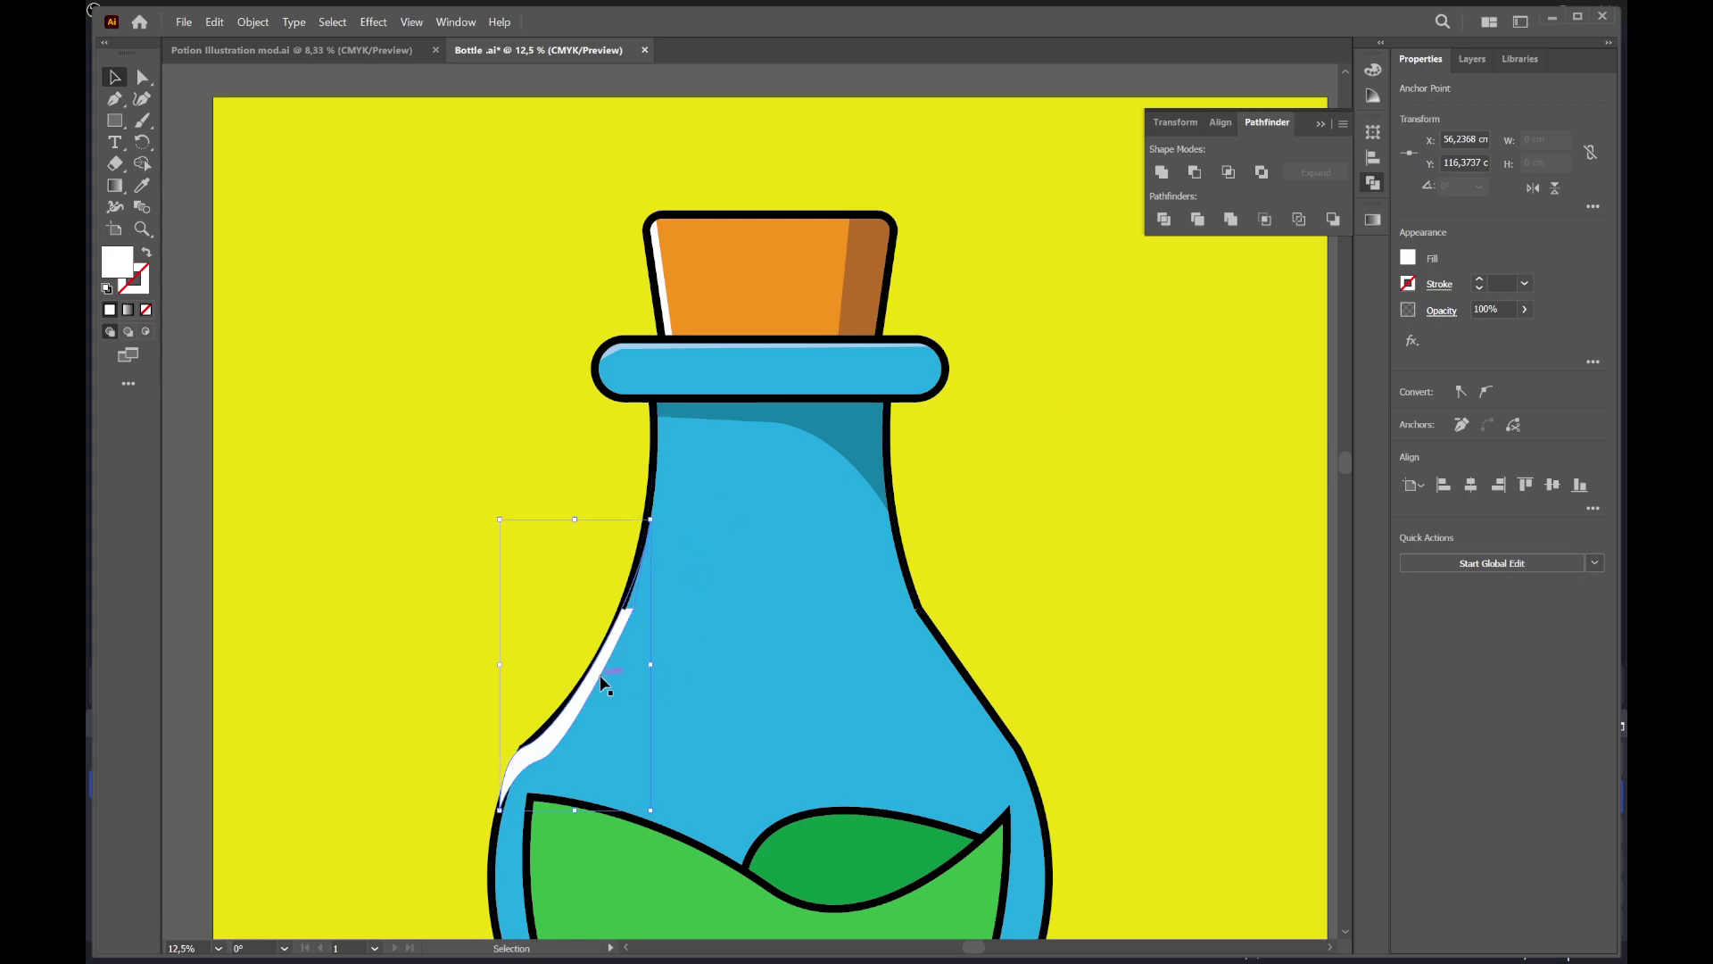
Shift the white highlight strip slightly left against the bottle body's black edge
drag(595, 682, 594, 699)
click(652, 714)
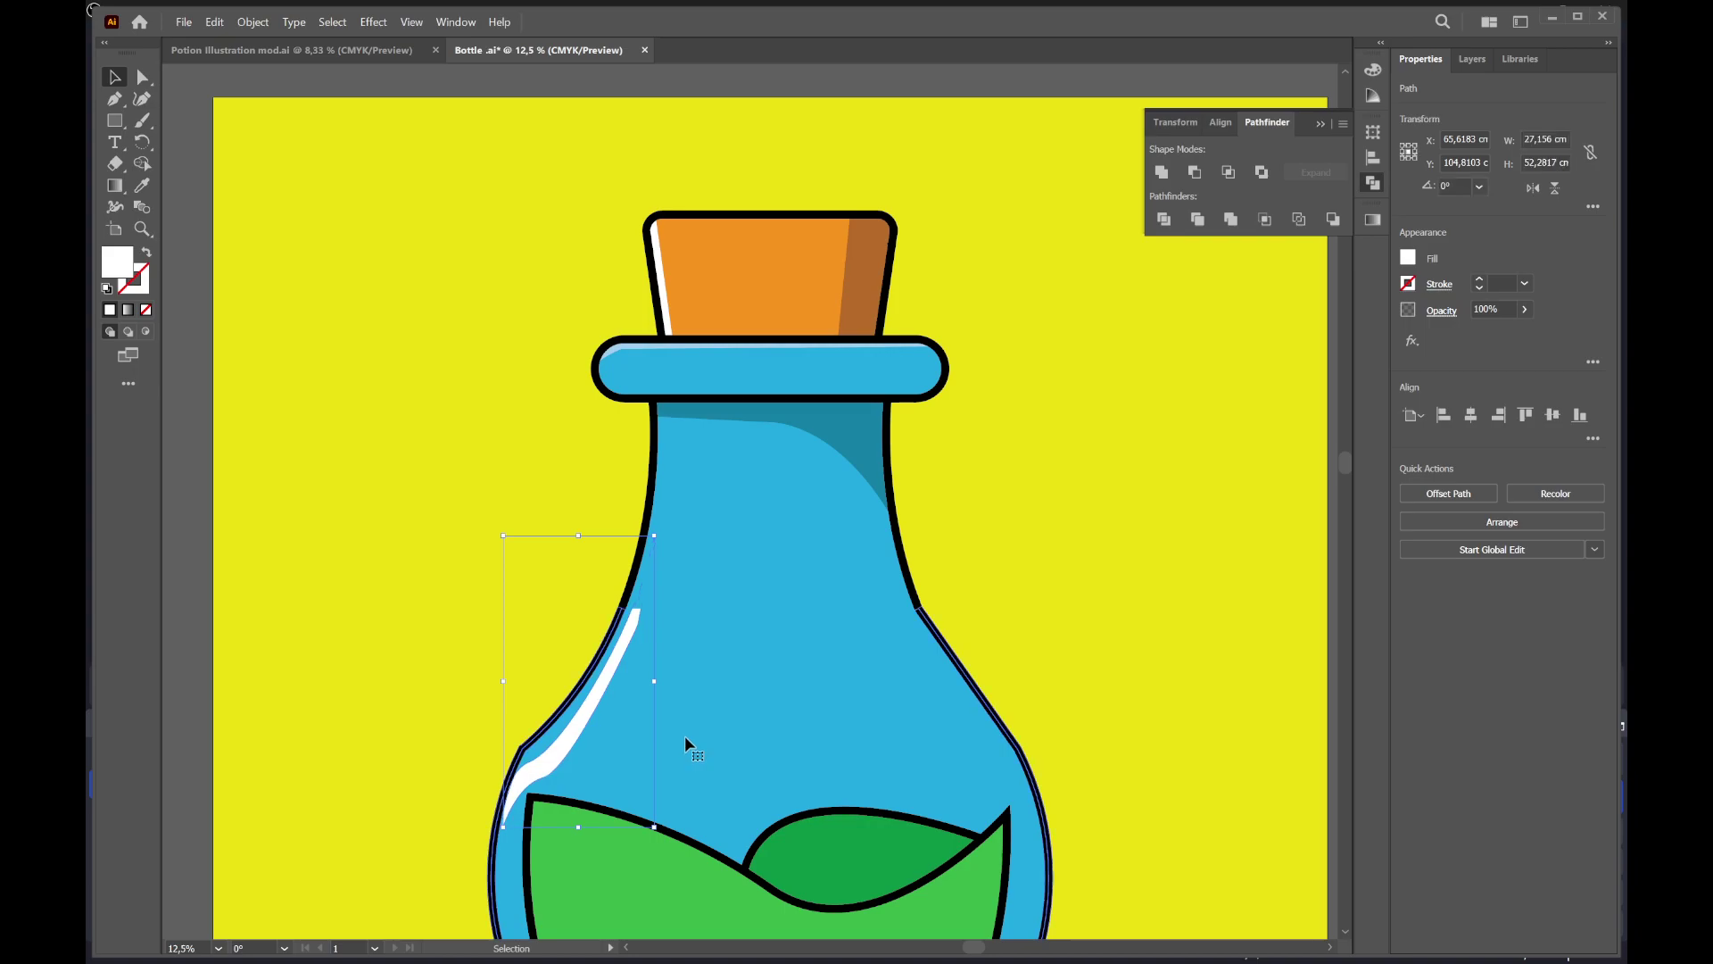
ctrl+click(870, 681)
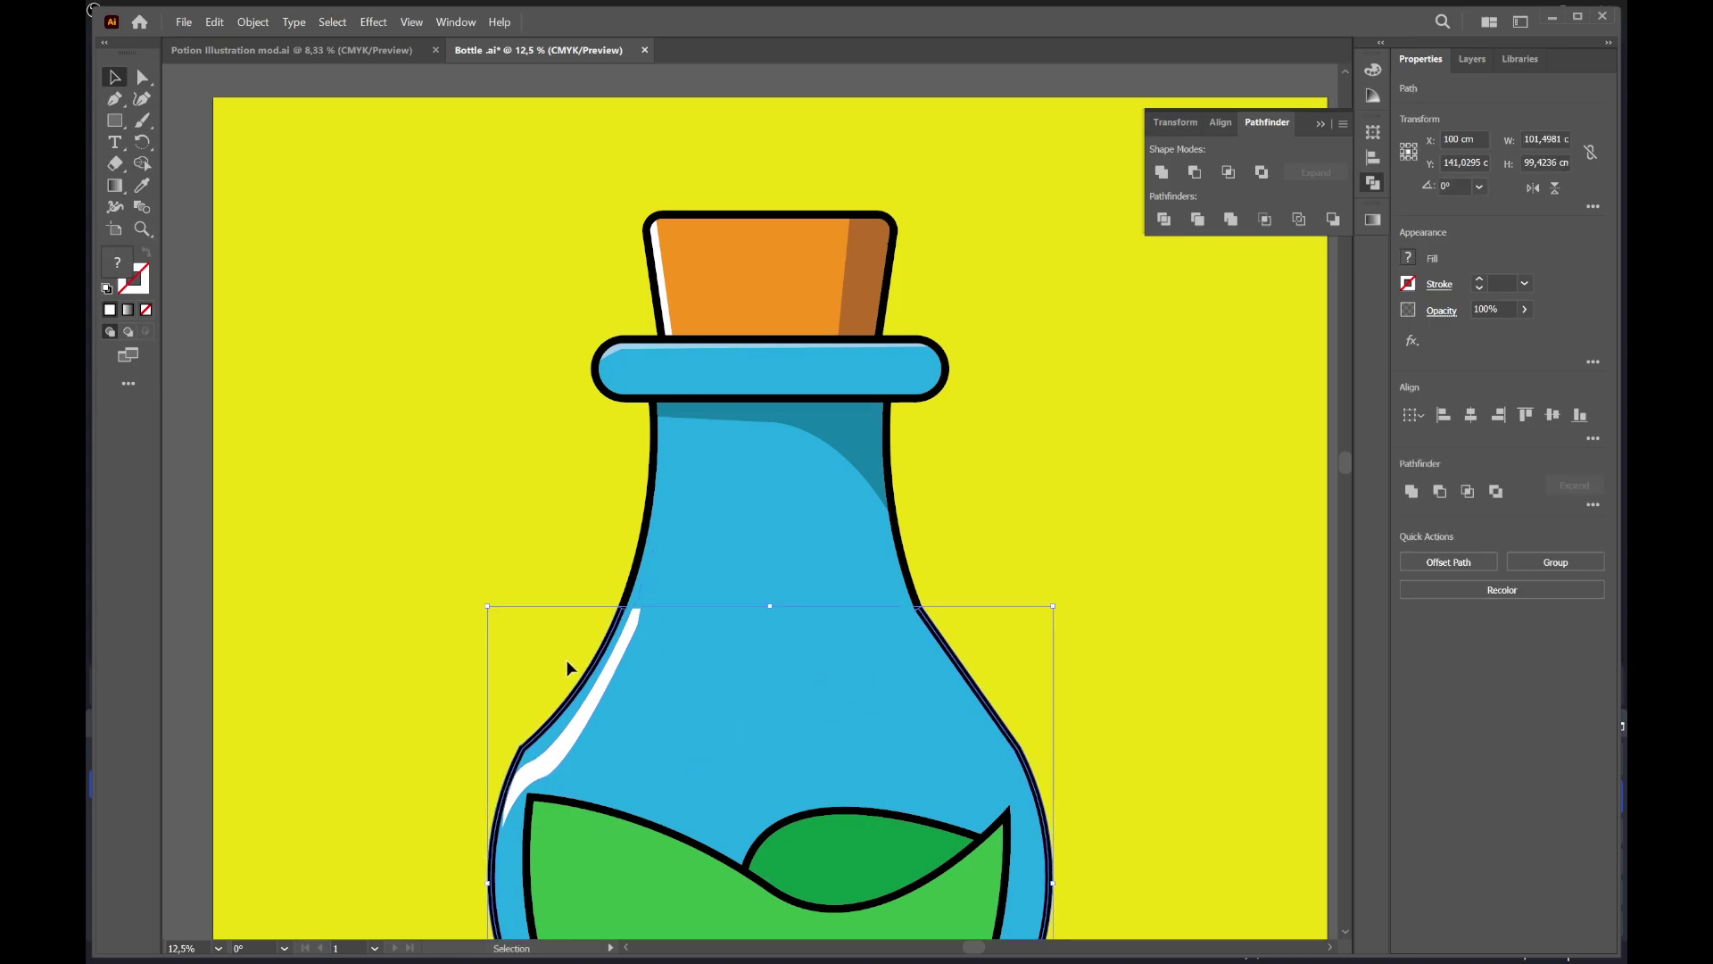
click(611, 694)
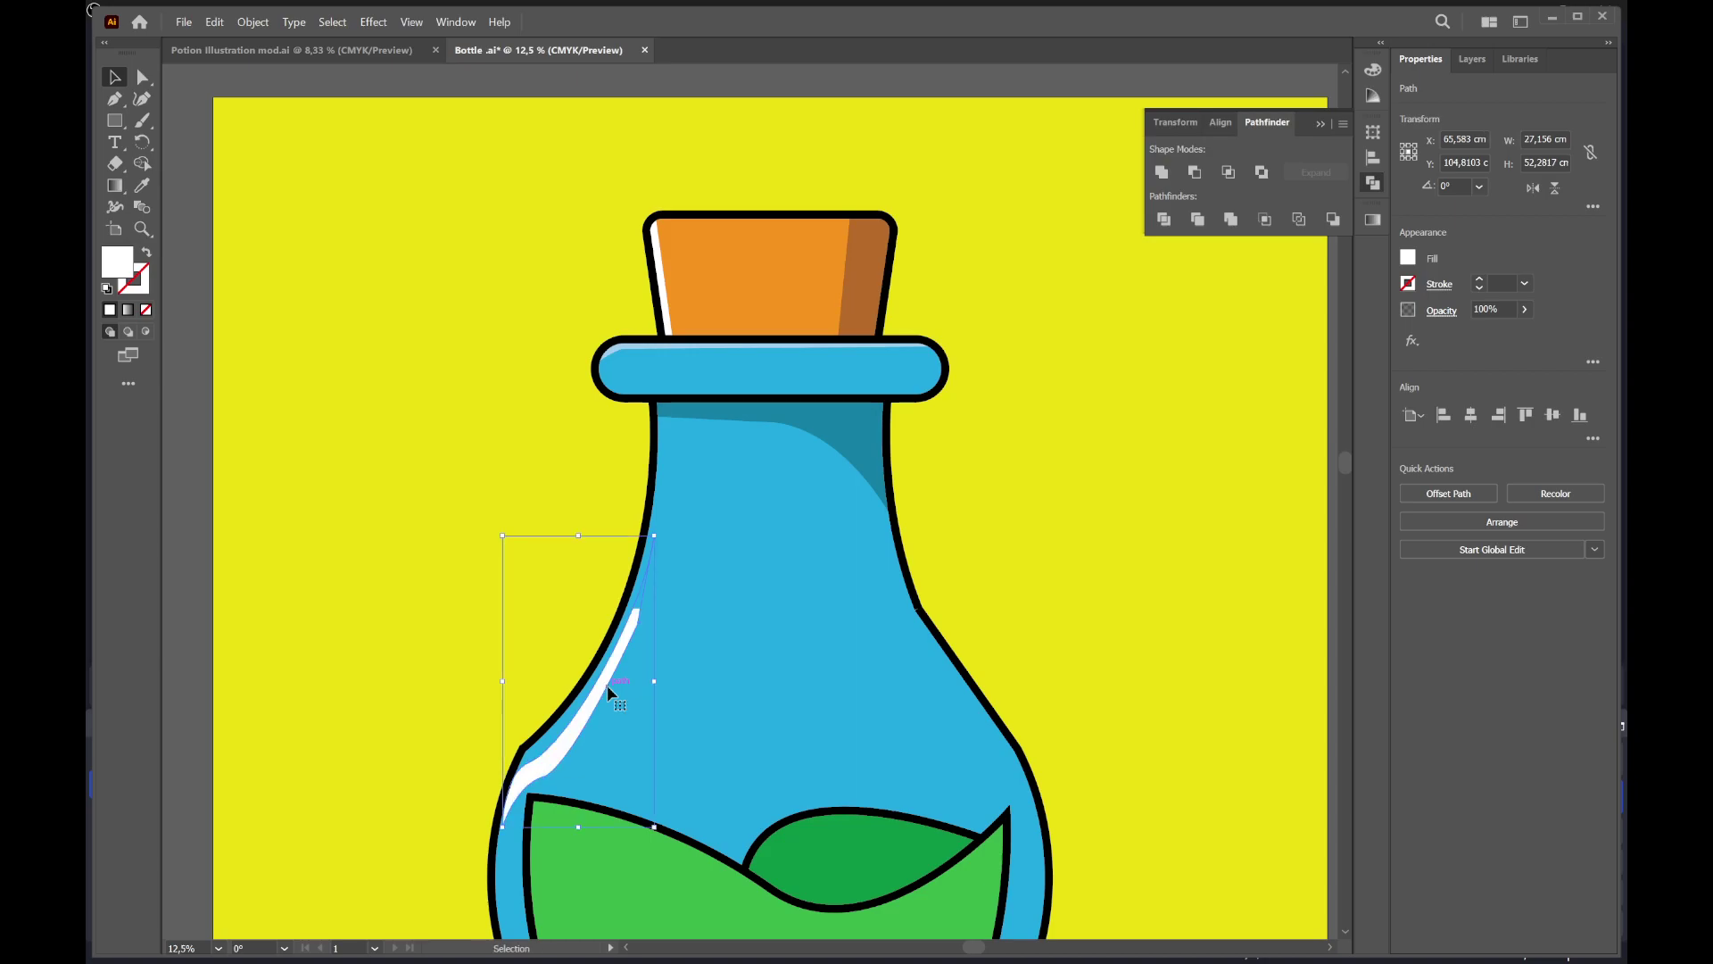
drag(606, 684, 607, 671)
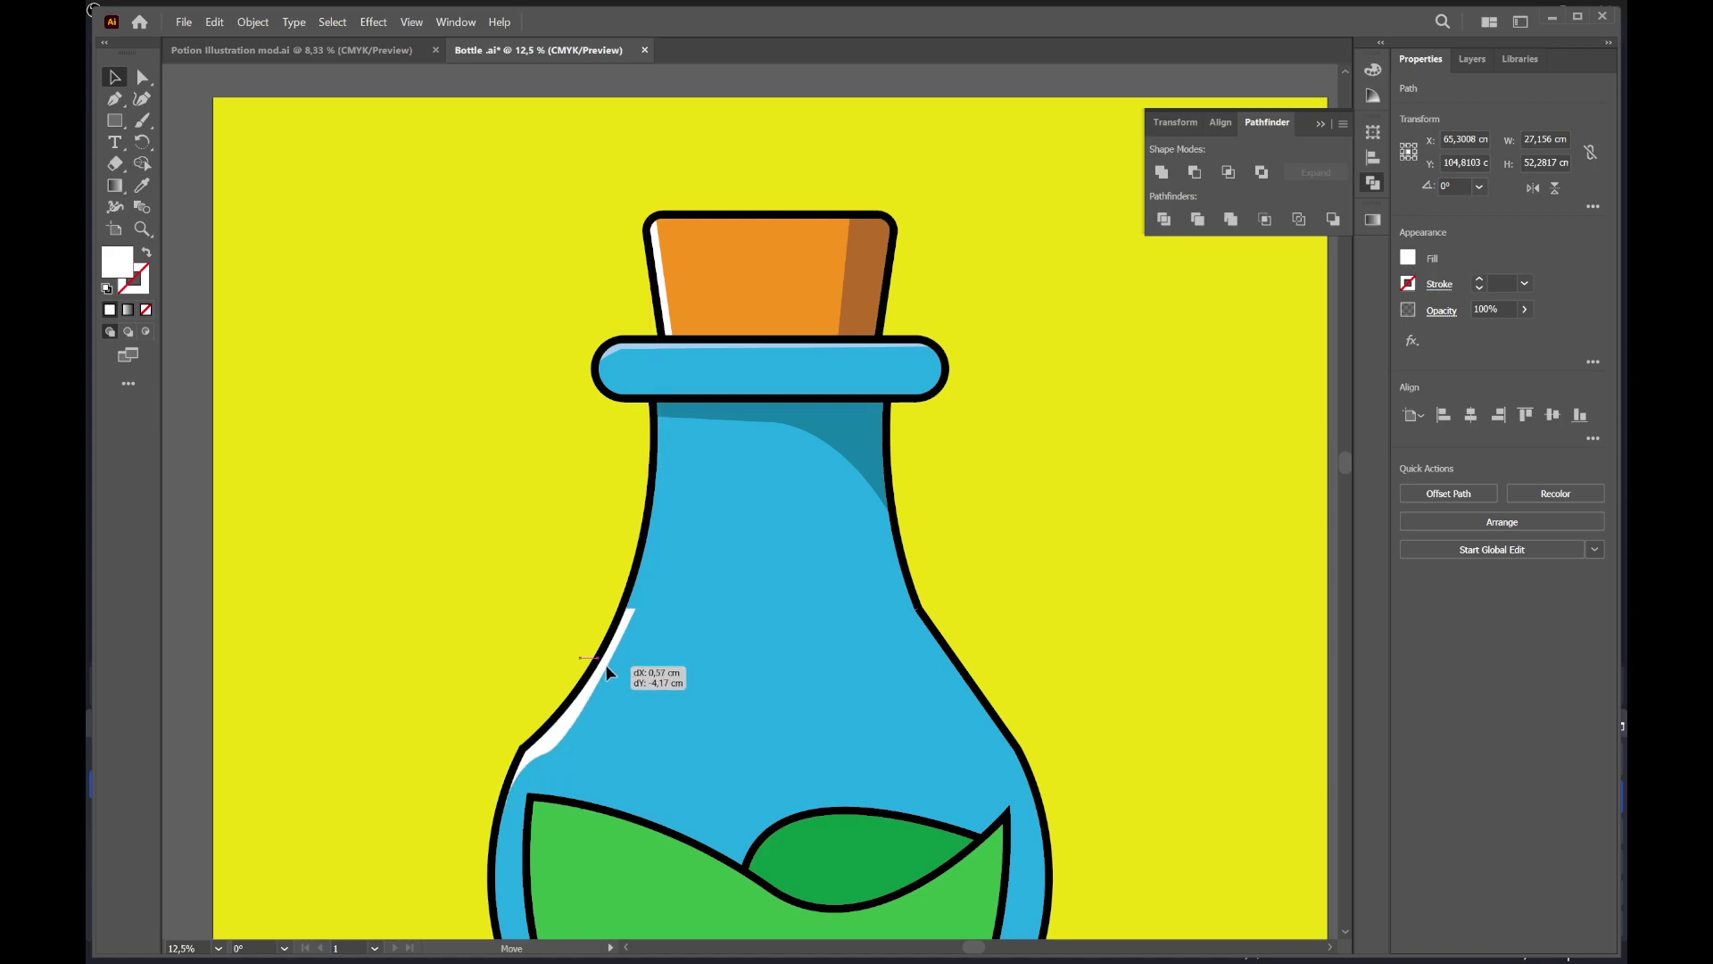
click(649, 571)
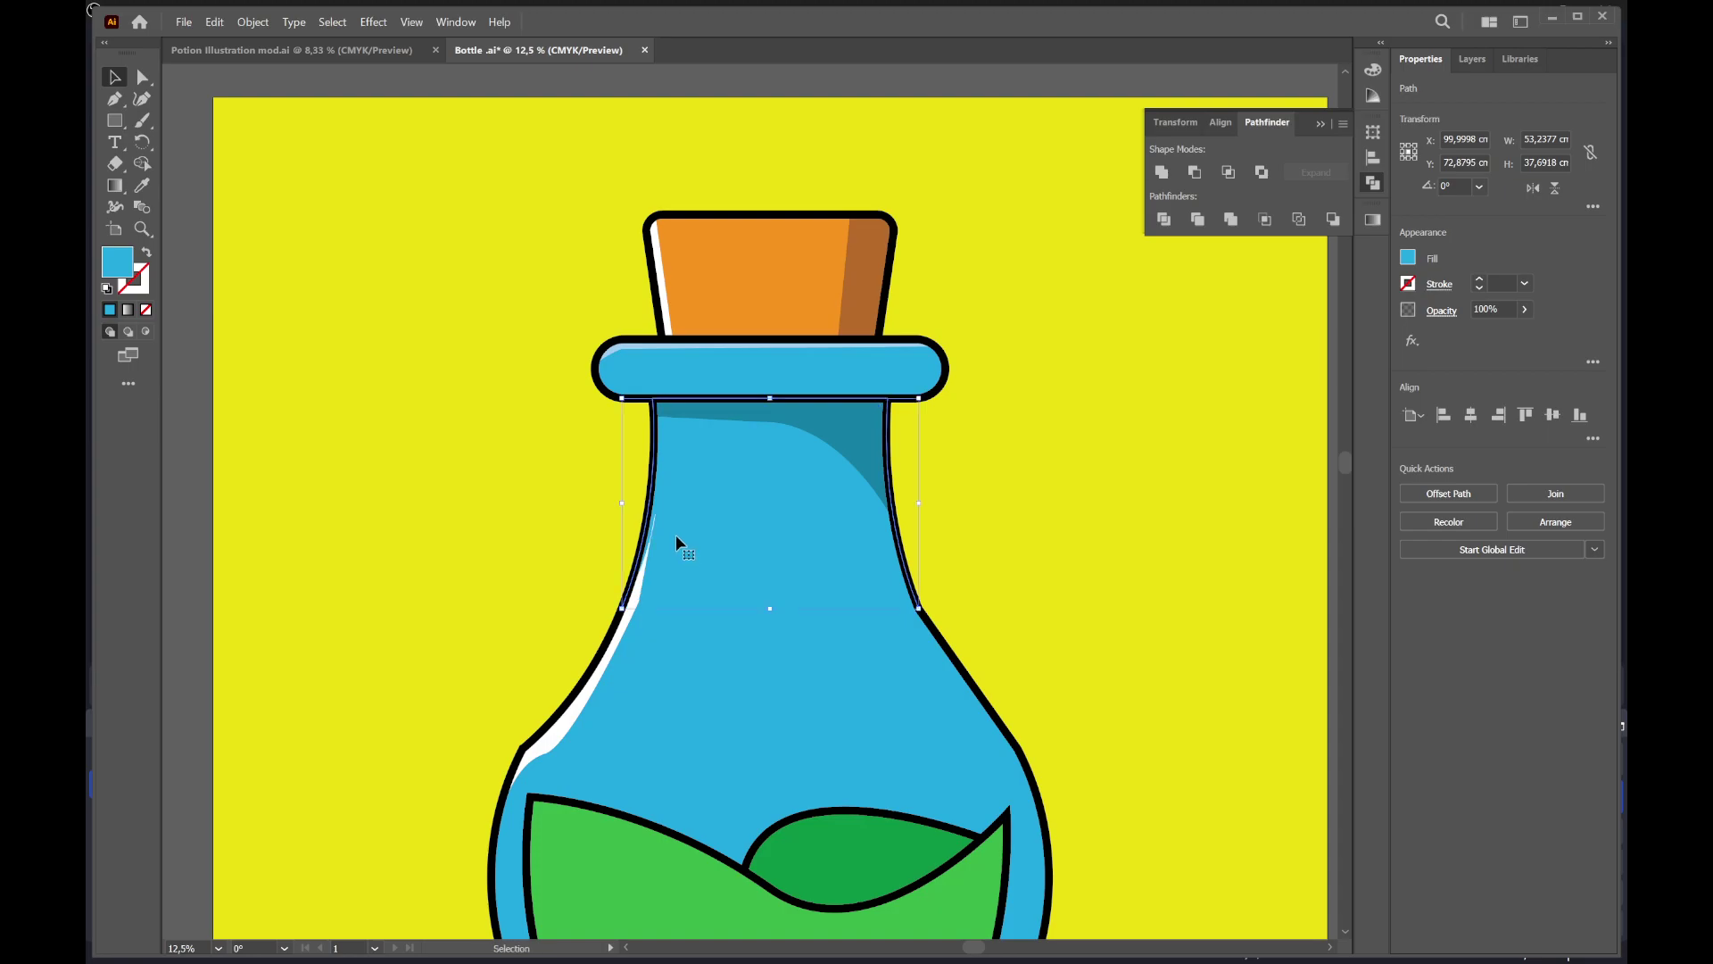
Zoom in on the top of the white highlight near the bottle's upper-left edge
click(642, 571)
scroll(642, 572, up, 4)
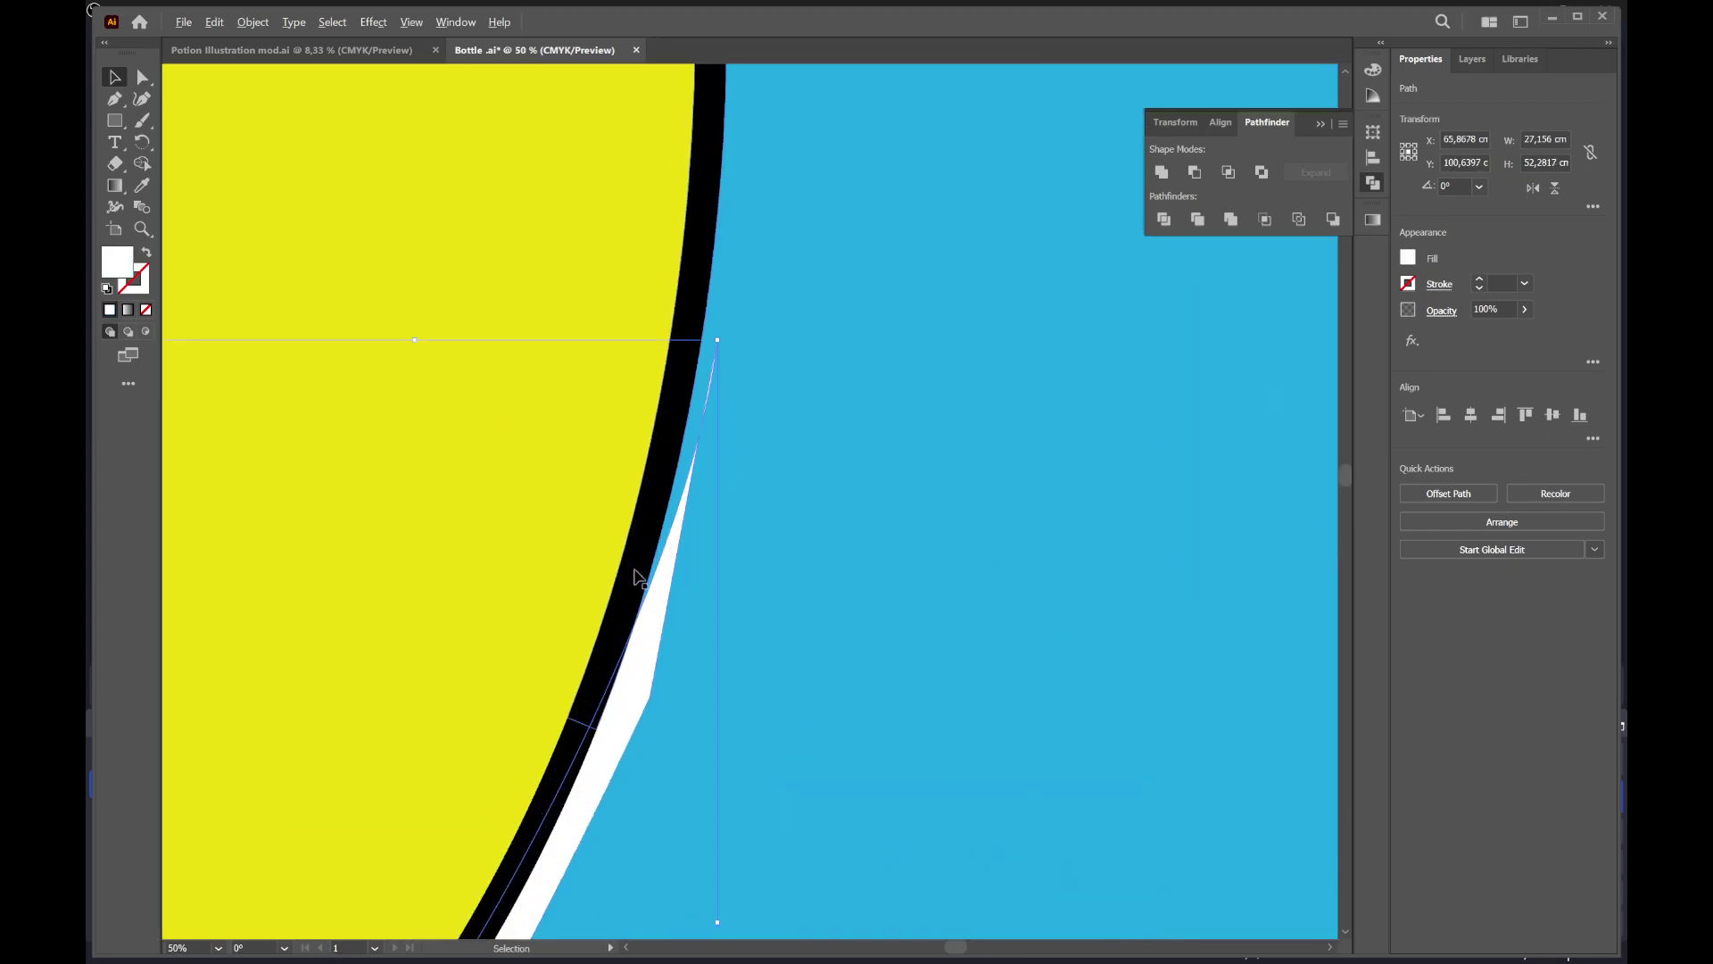
scroll(673, 562, down, 3)
scroll(795, 581, down, 2)
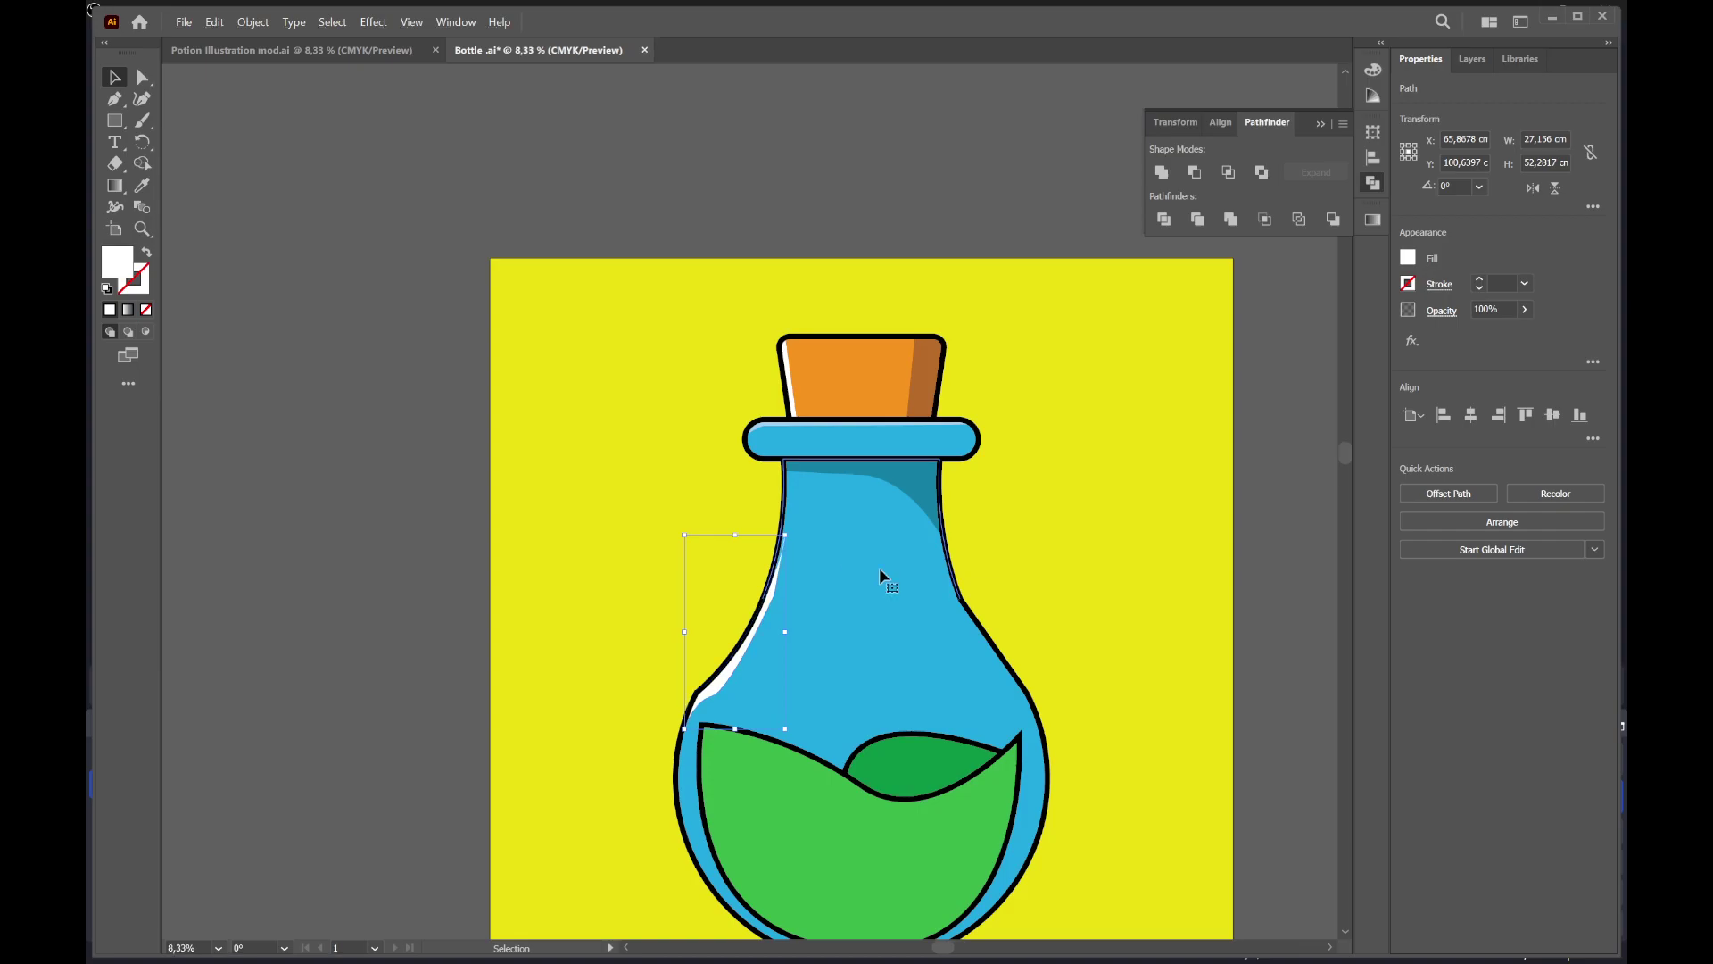
click(1035, 558)
scroll(1033, 440, up, 1)
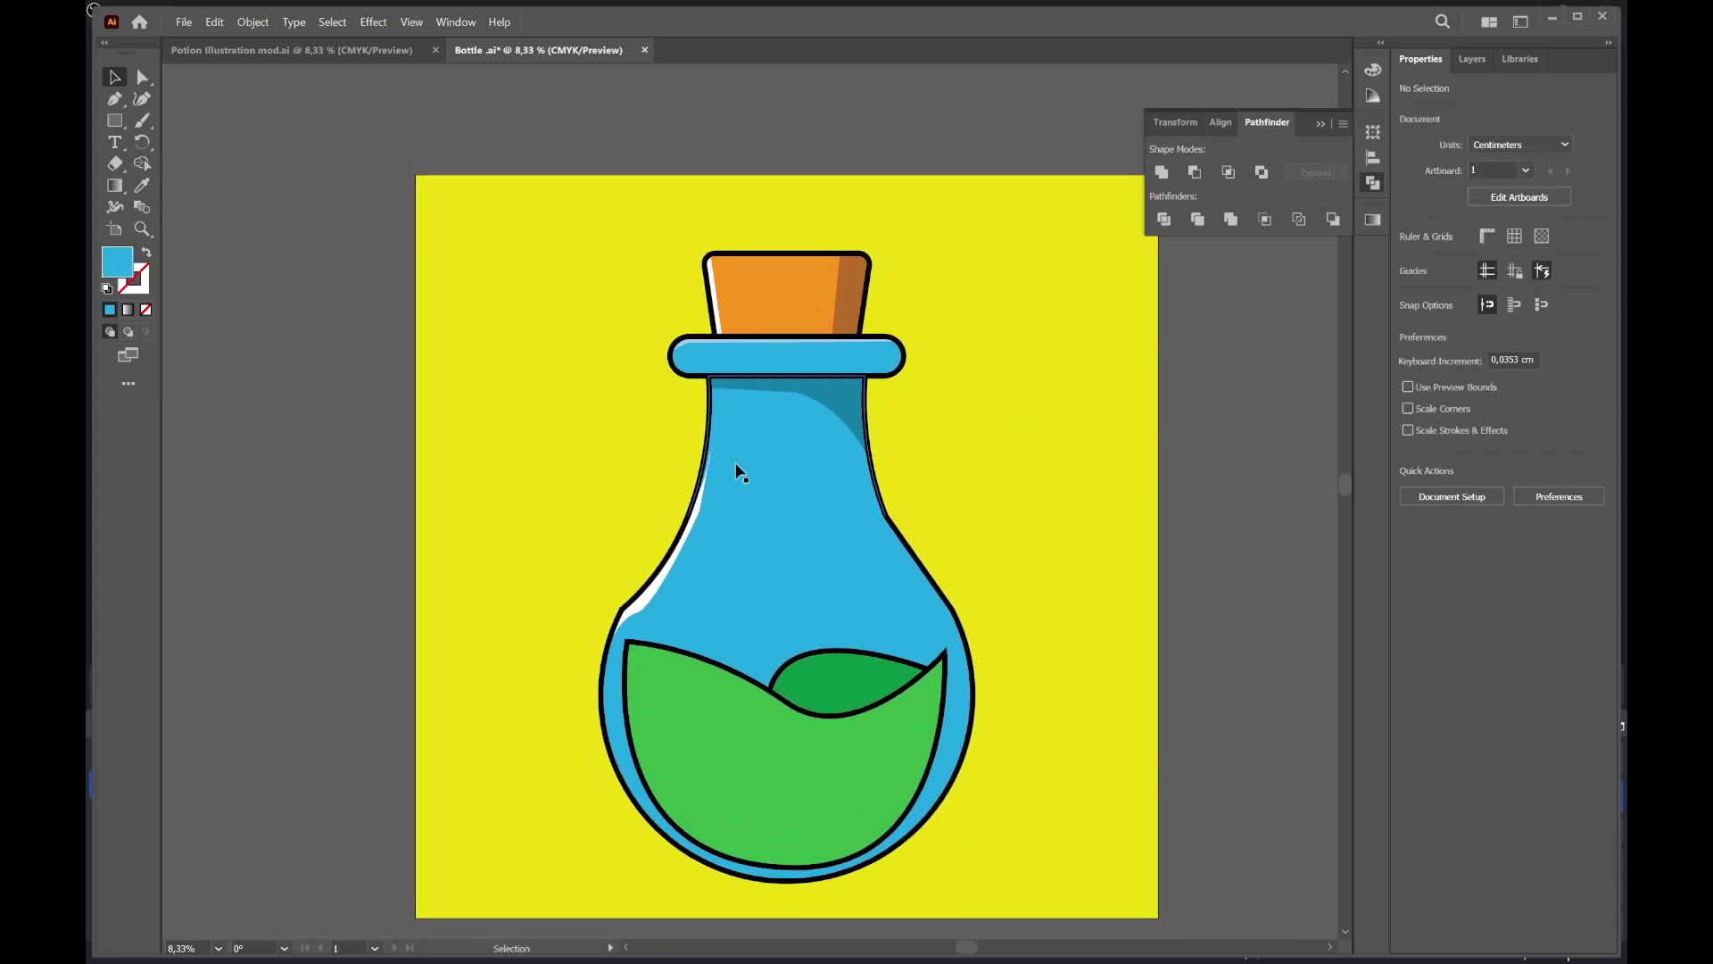
scroll(651, 491, up, 4)
Drag the highlight's top anchor into the black outline so the strip tapers, then zoom out
double_click(654, 508)
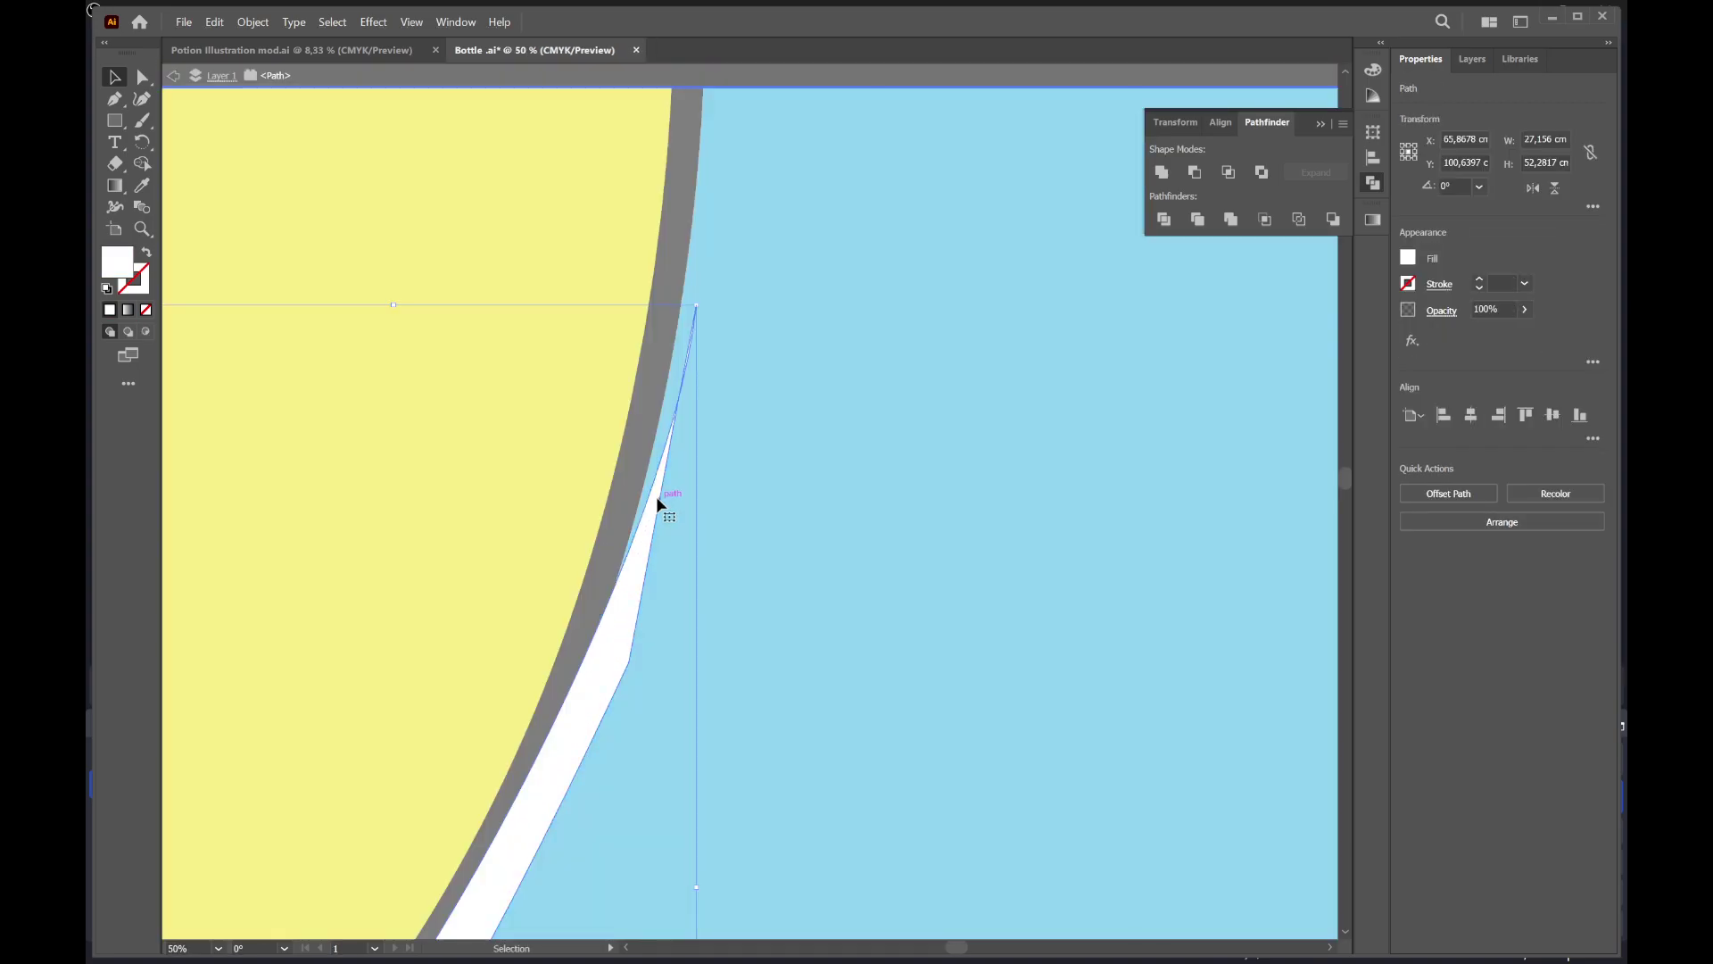
key(a)
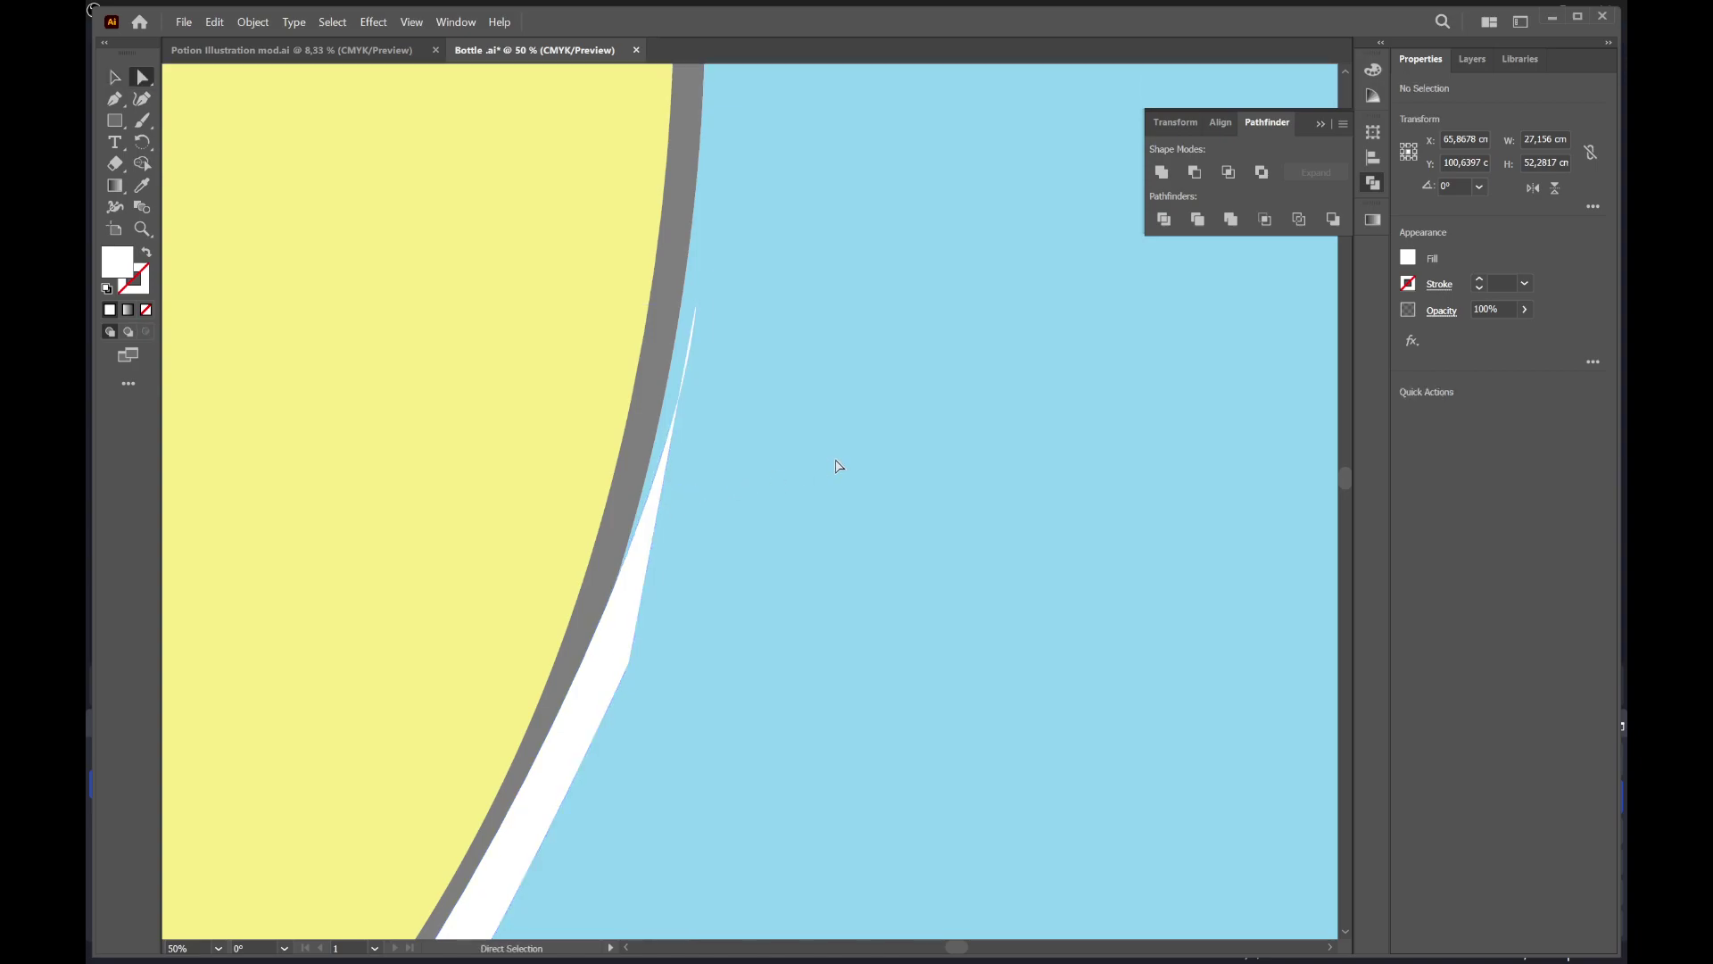
key(Escape)
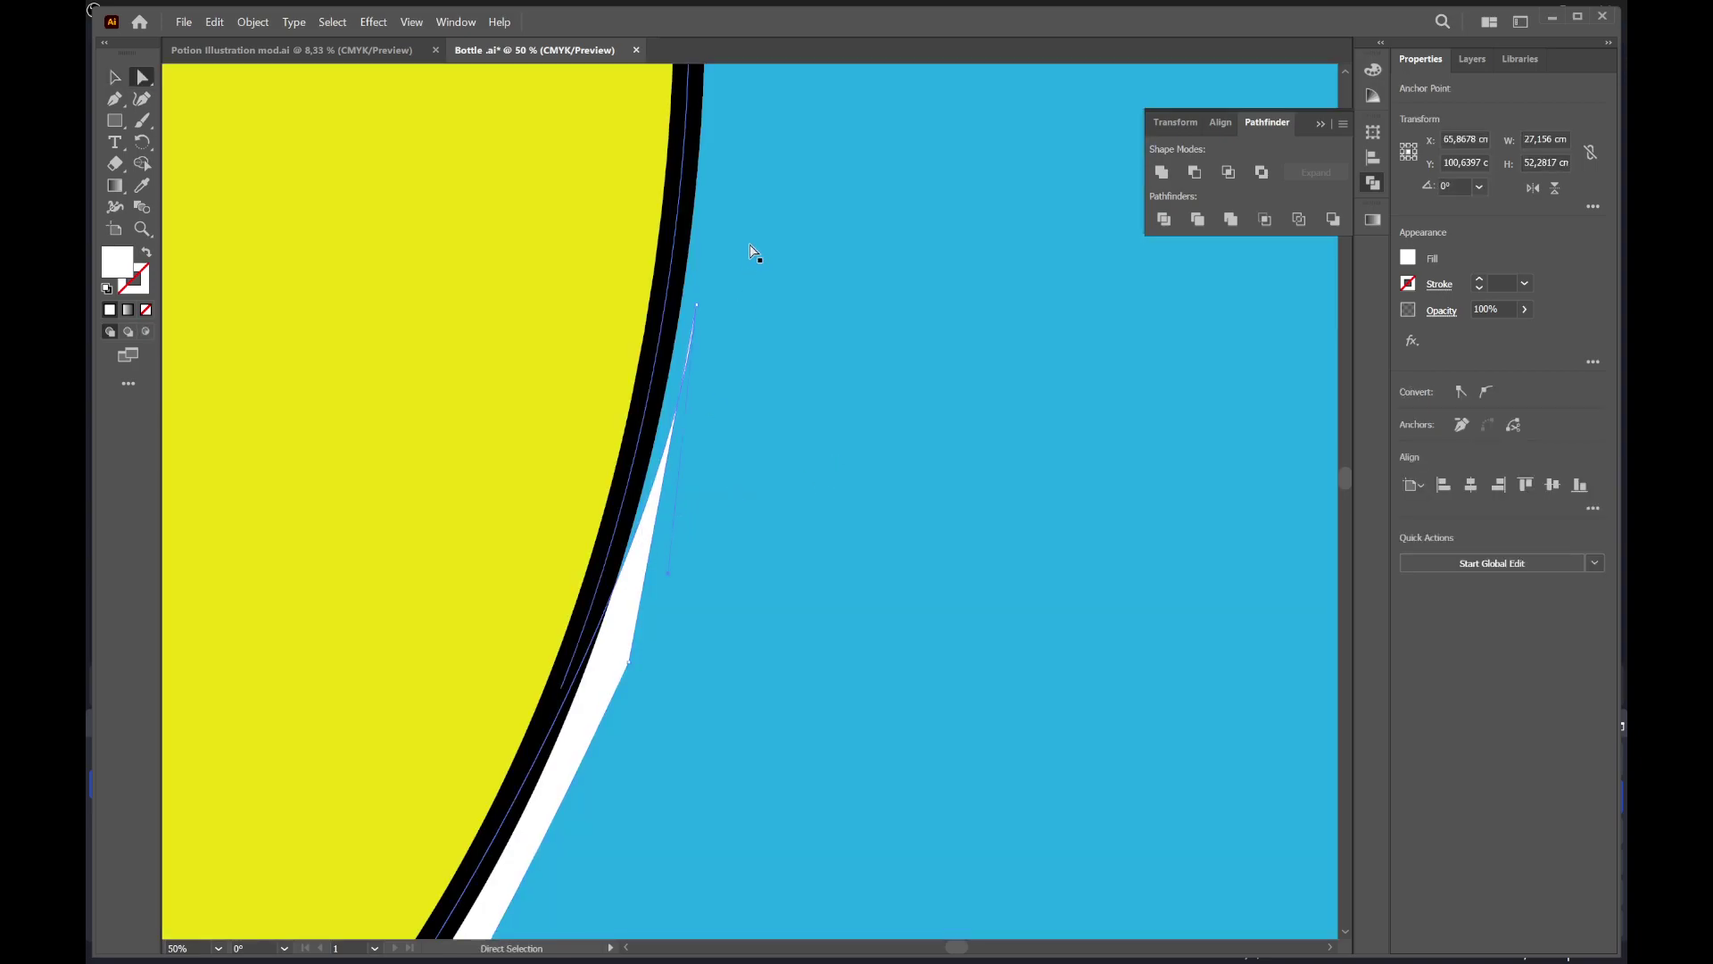
drag(696, 306, 664, 318)
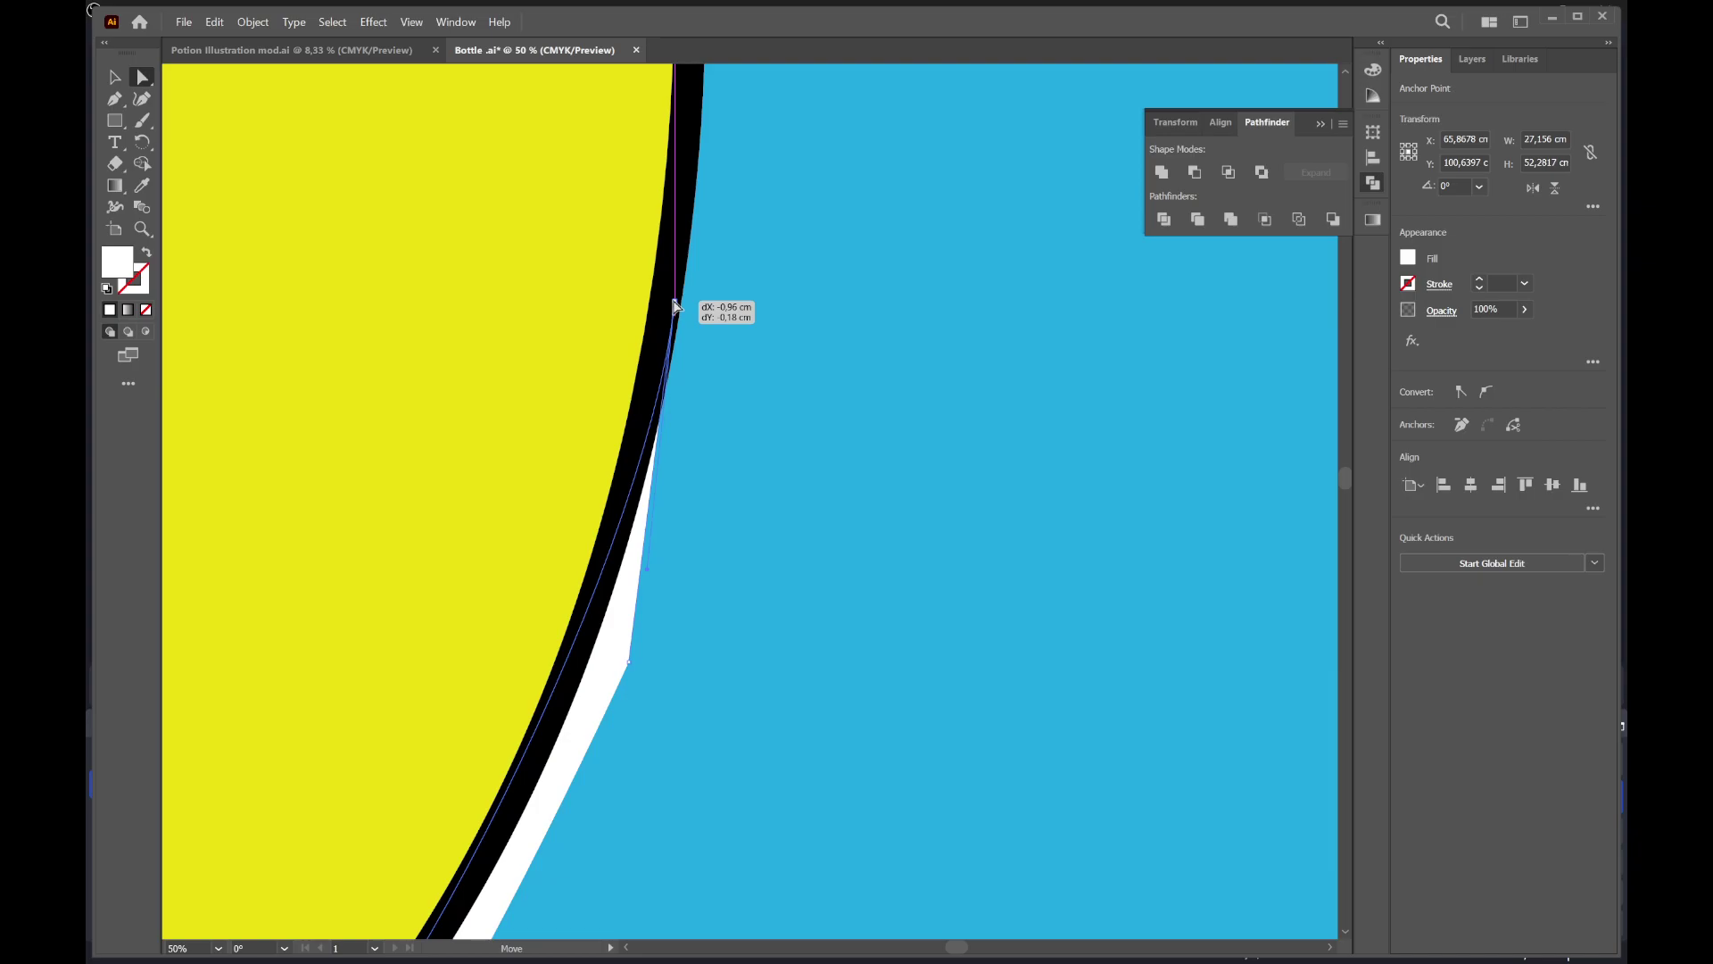
key(v)
click(956, 456)
scroll(955, 452, down, 1)
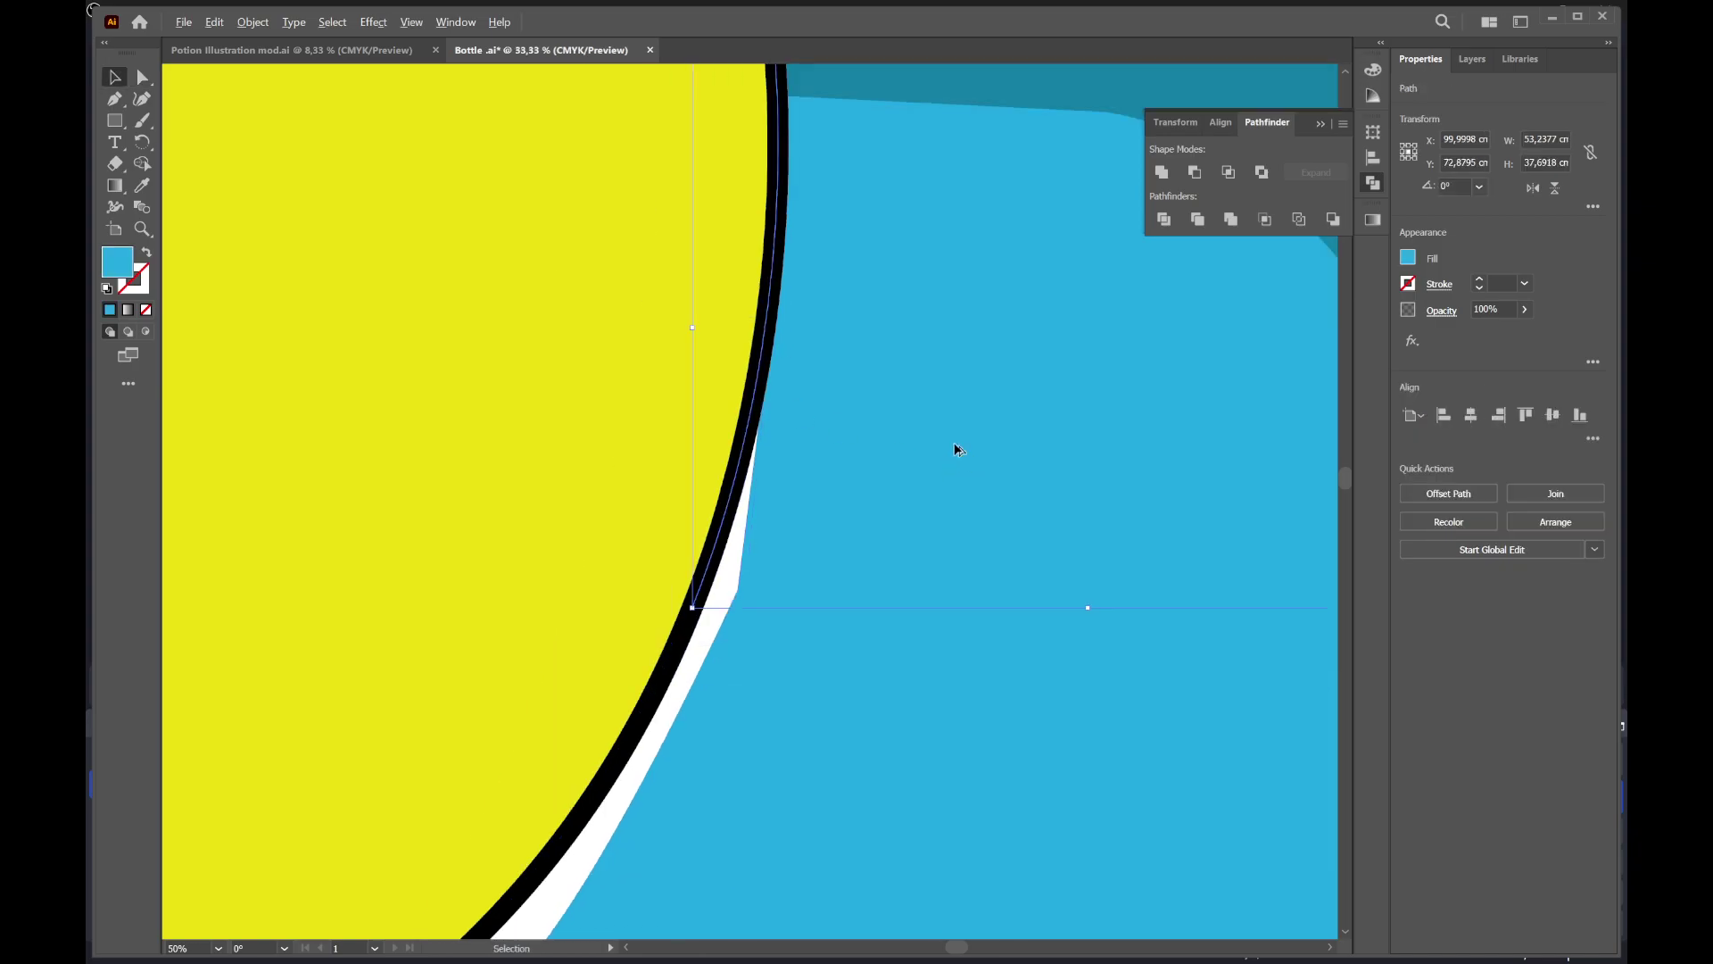
scroll(955, 451, down, 2)
scroll(974, 457, down, 1)
click(1133, 616)
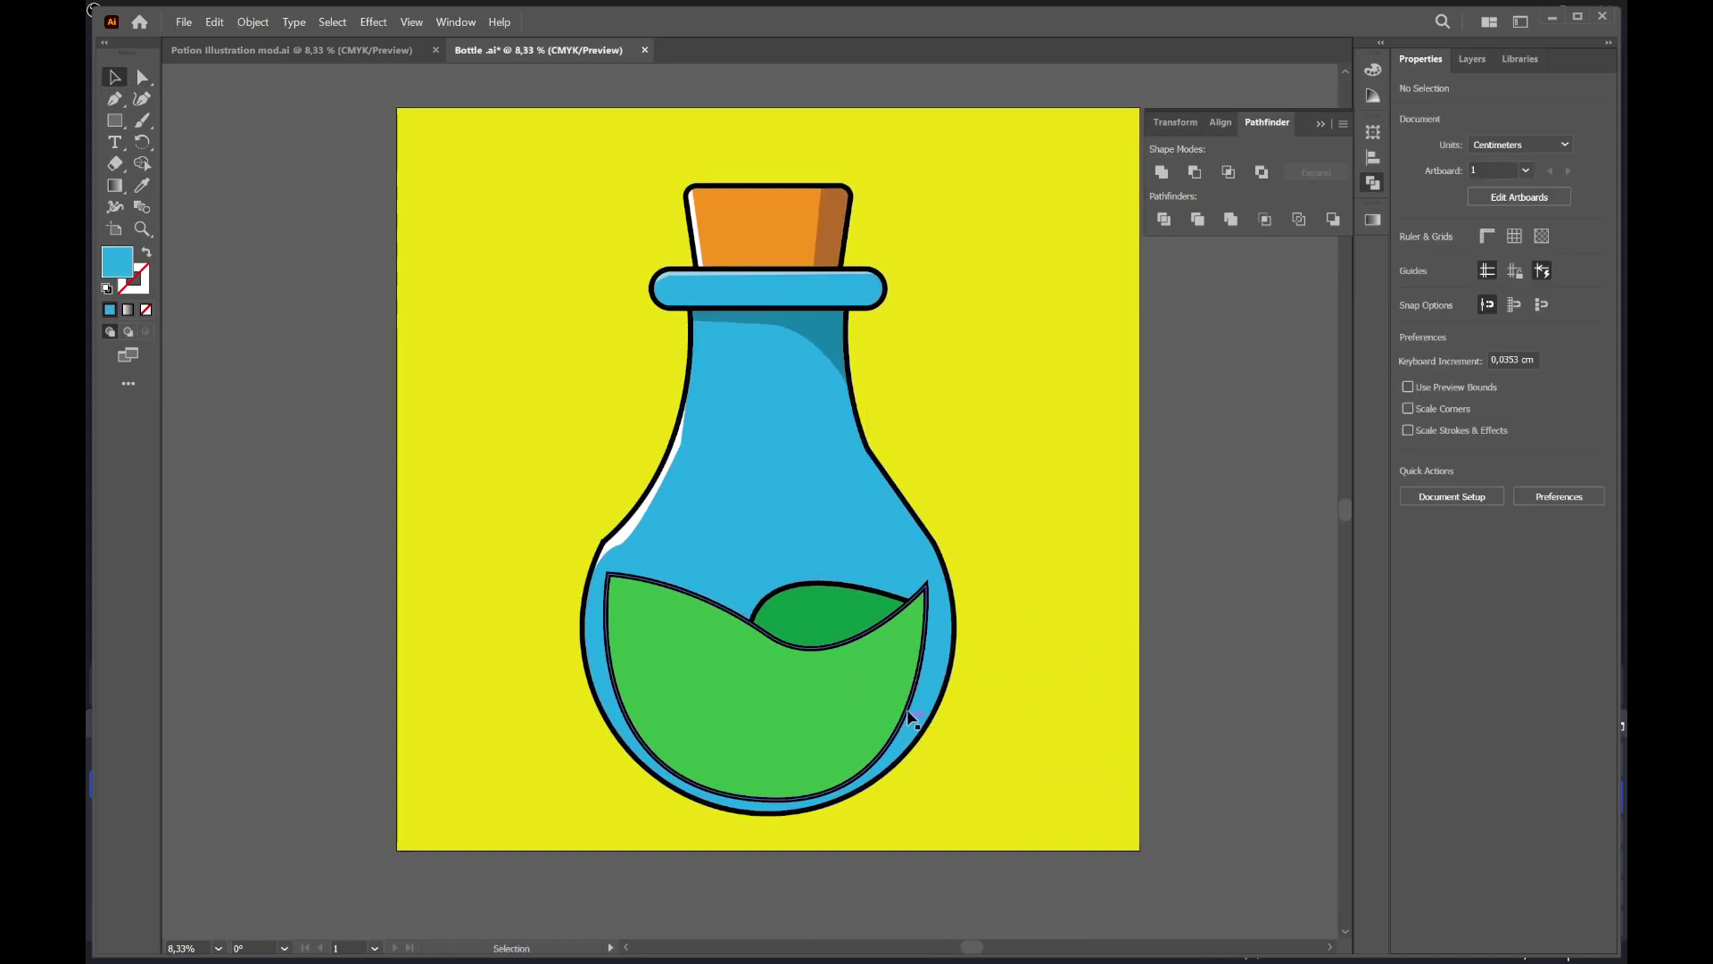
click(305, 45)
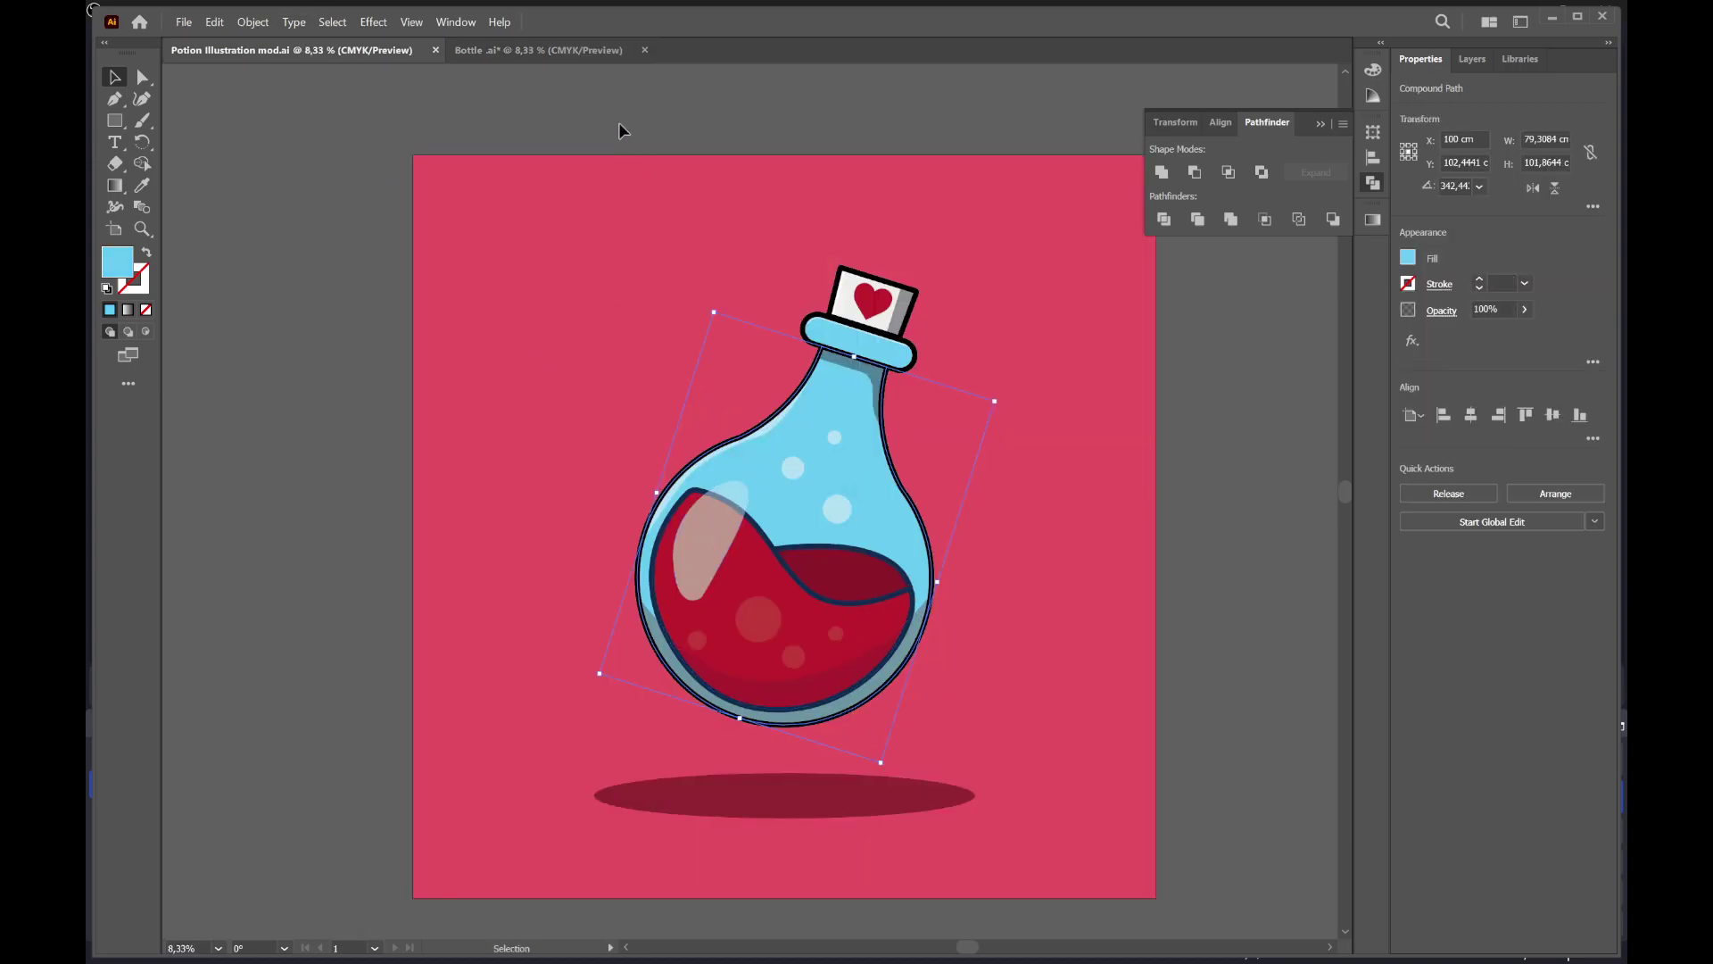
click(582, 50)
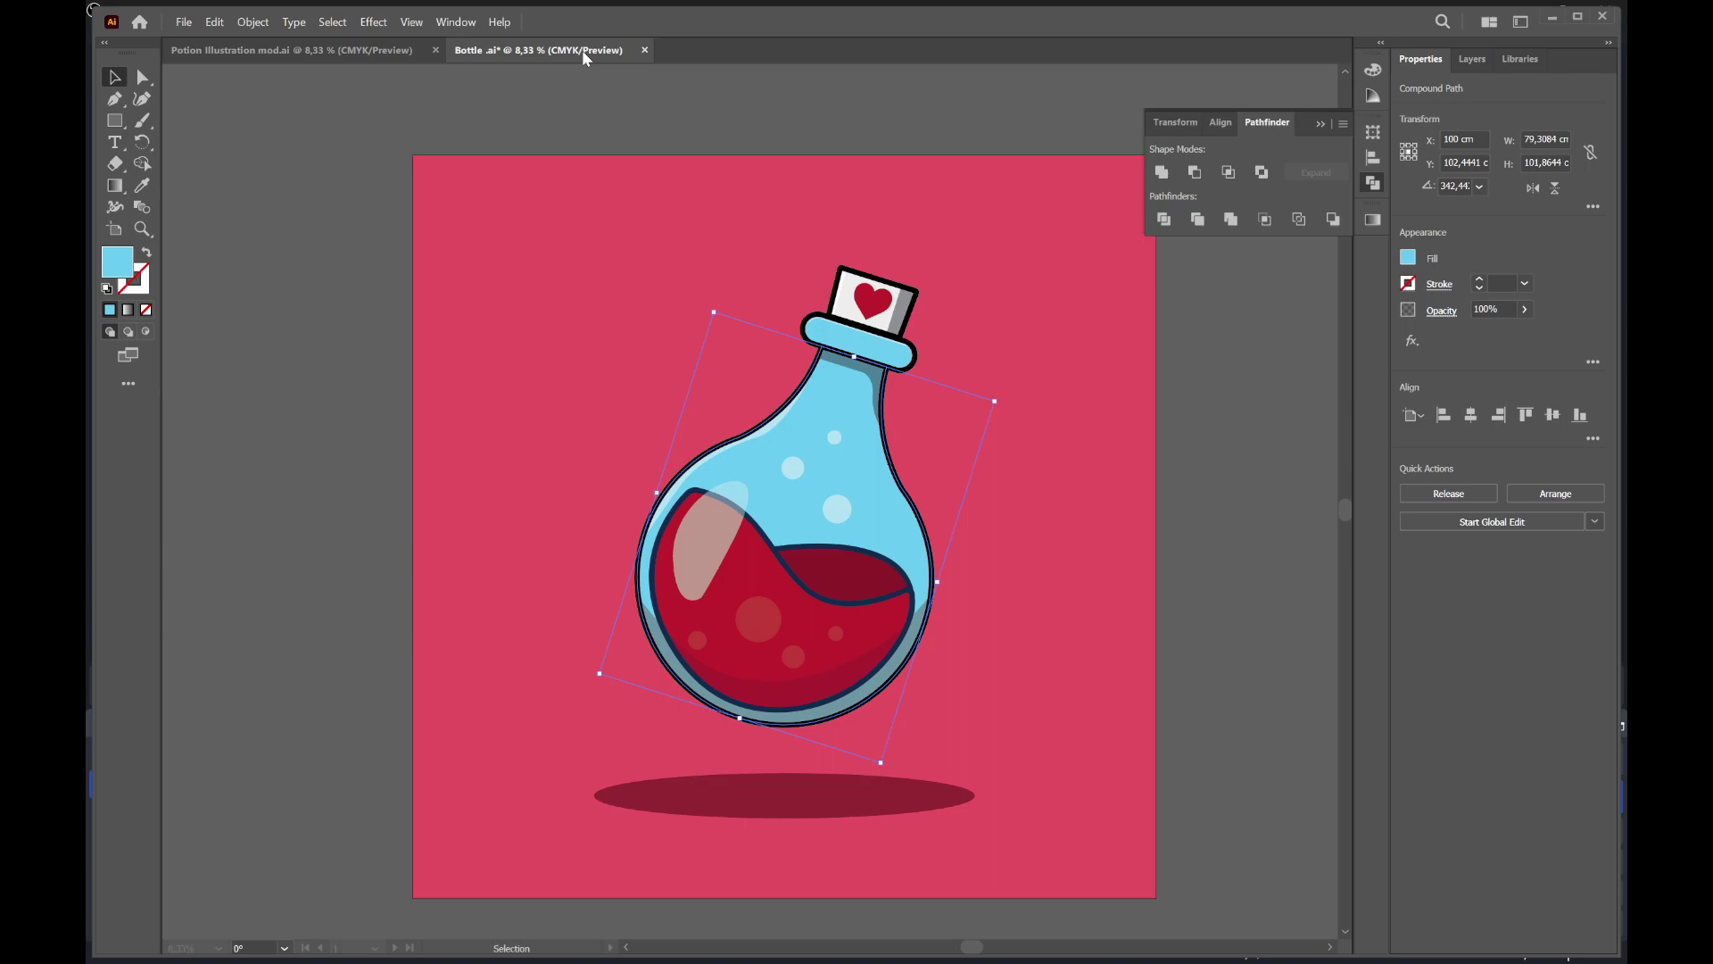
drag(911, 252, 964, 207)
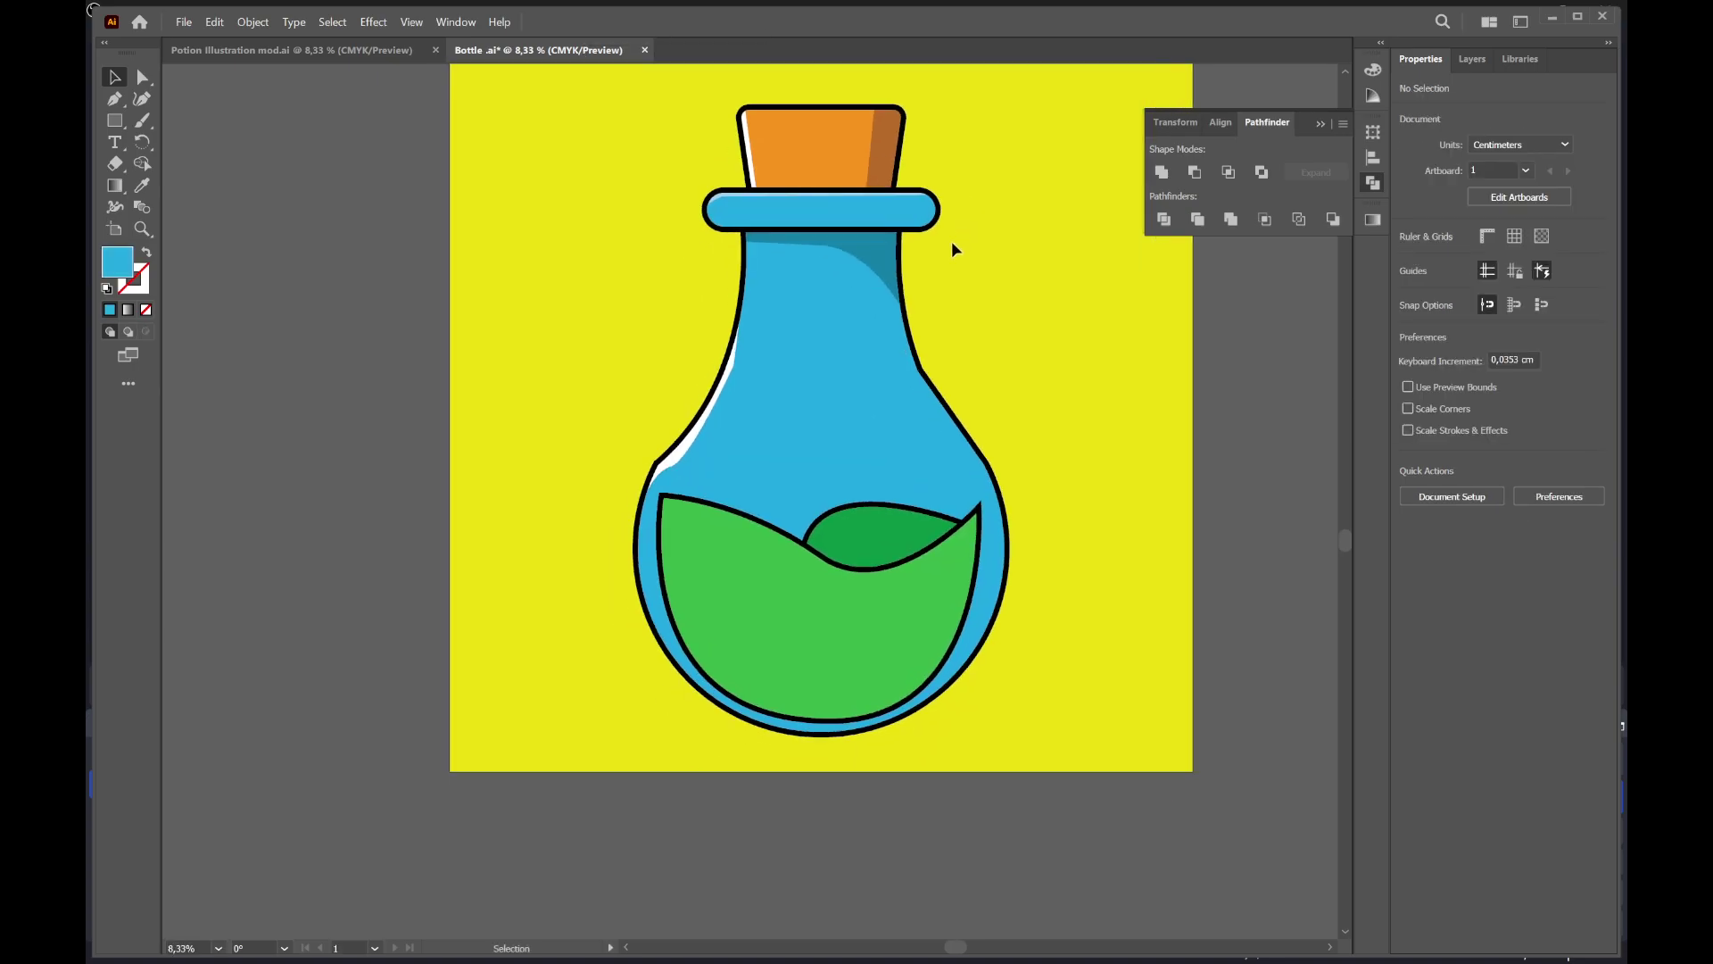
key(p)
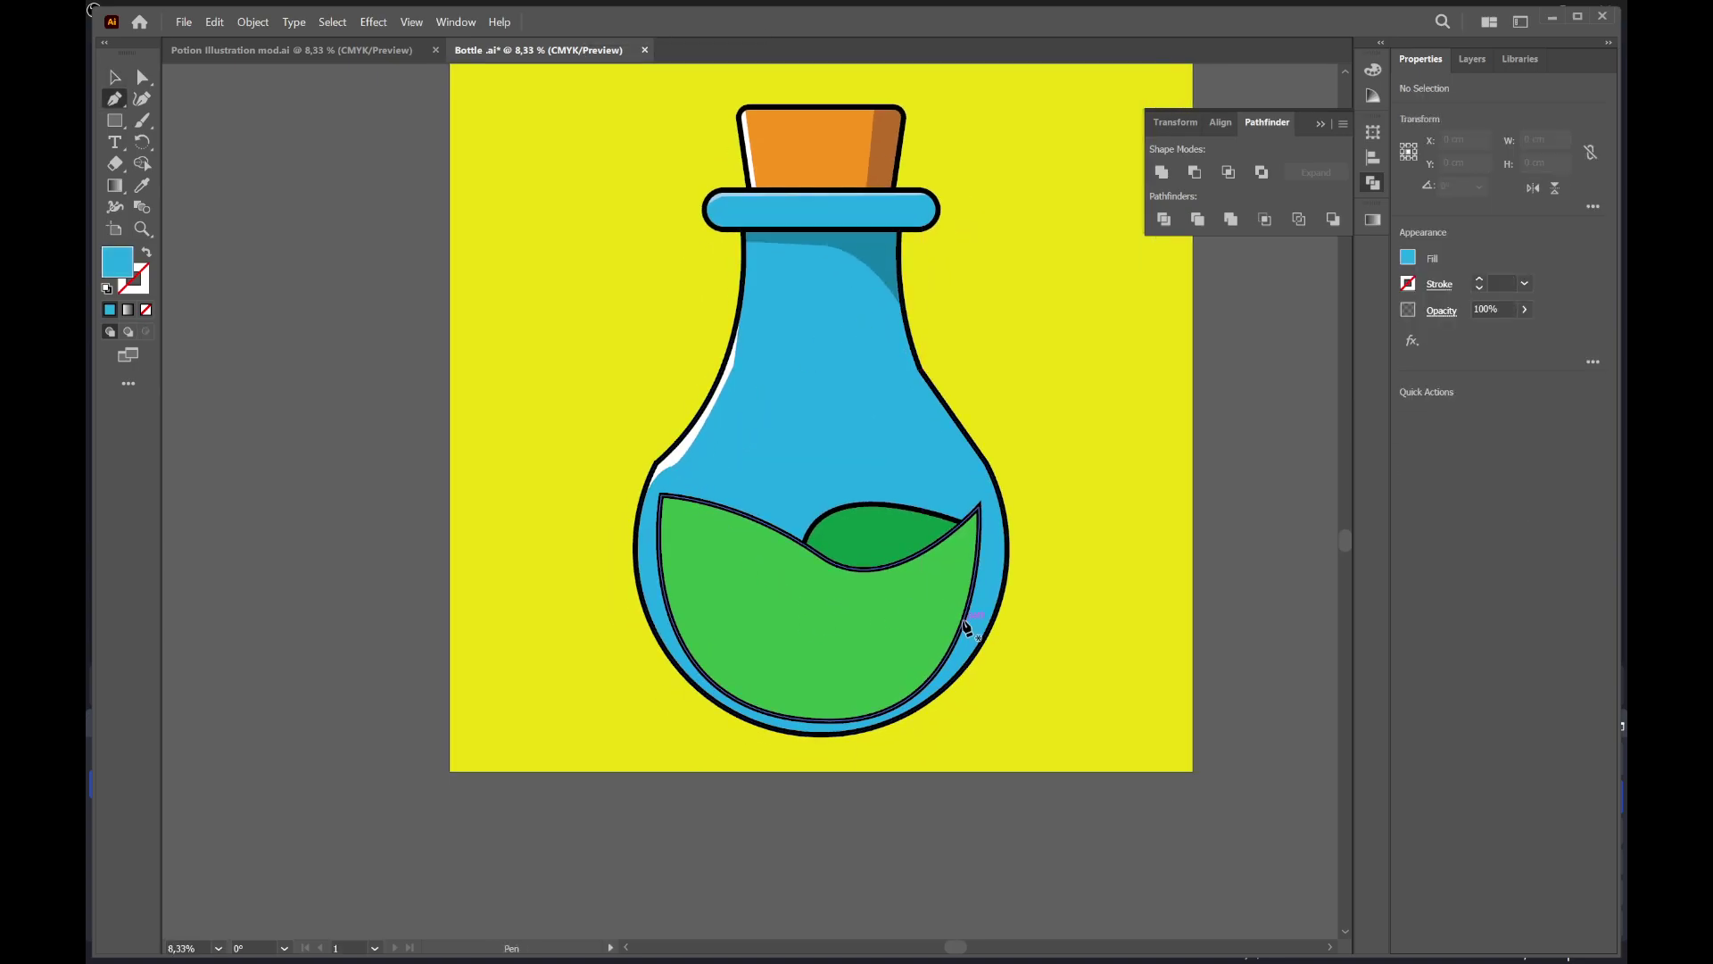
Draw a trial curved shape across the bottle's bottom, then delete it
click(1001, 594)
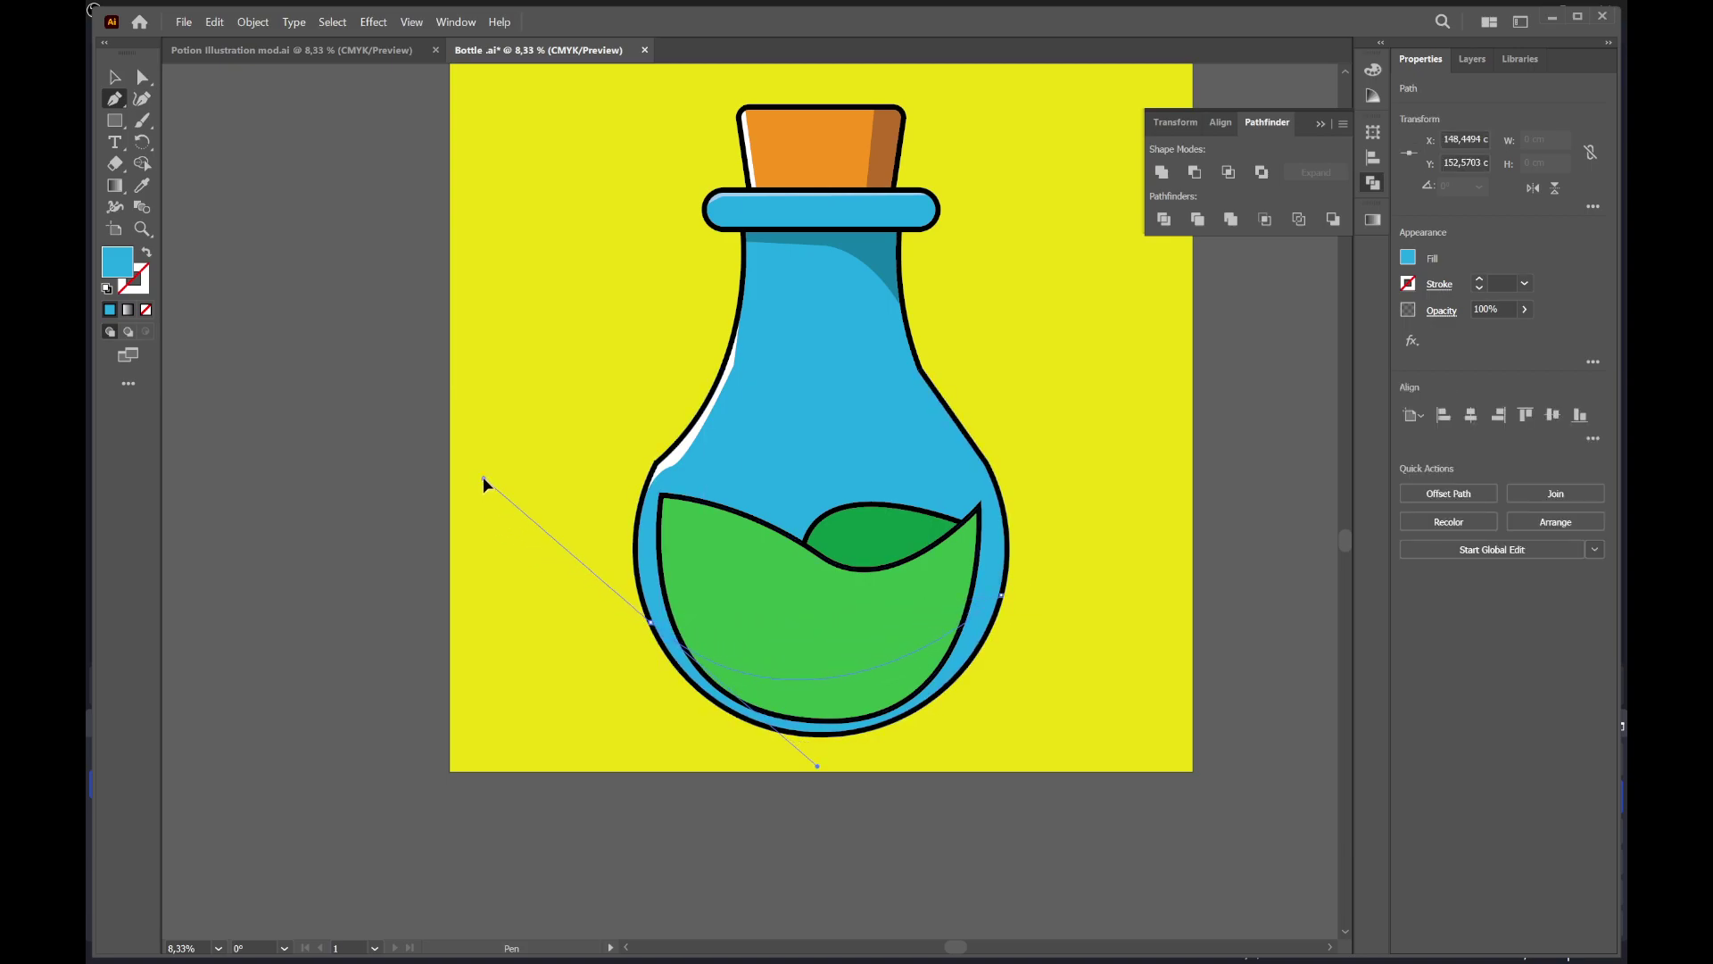
drag(484, 494, 484, 477)
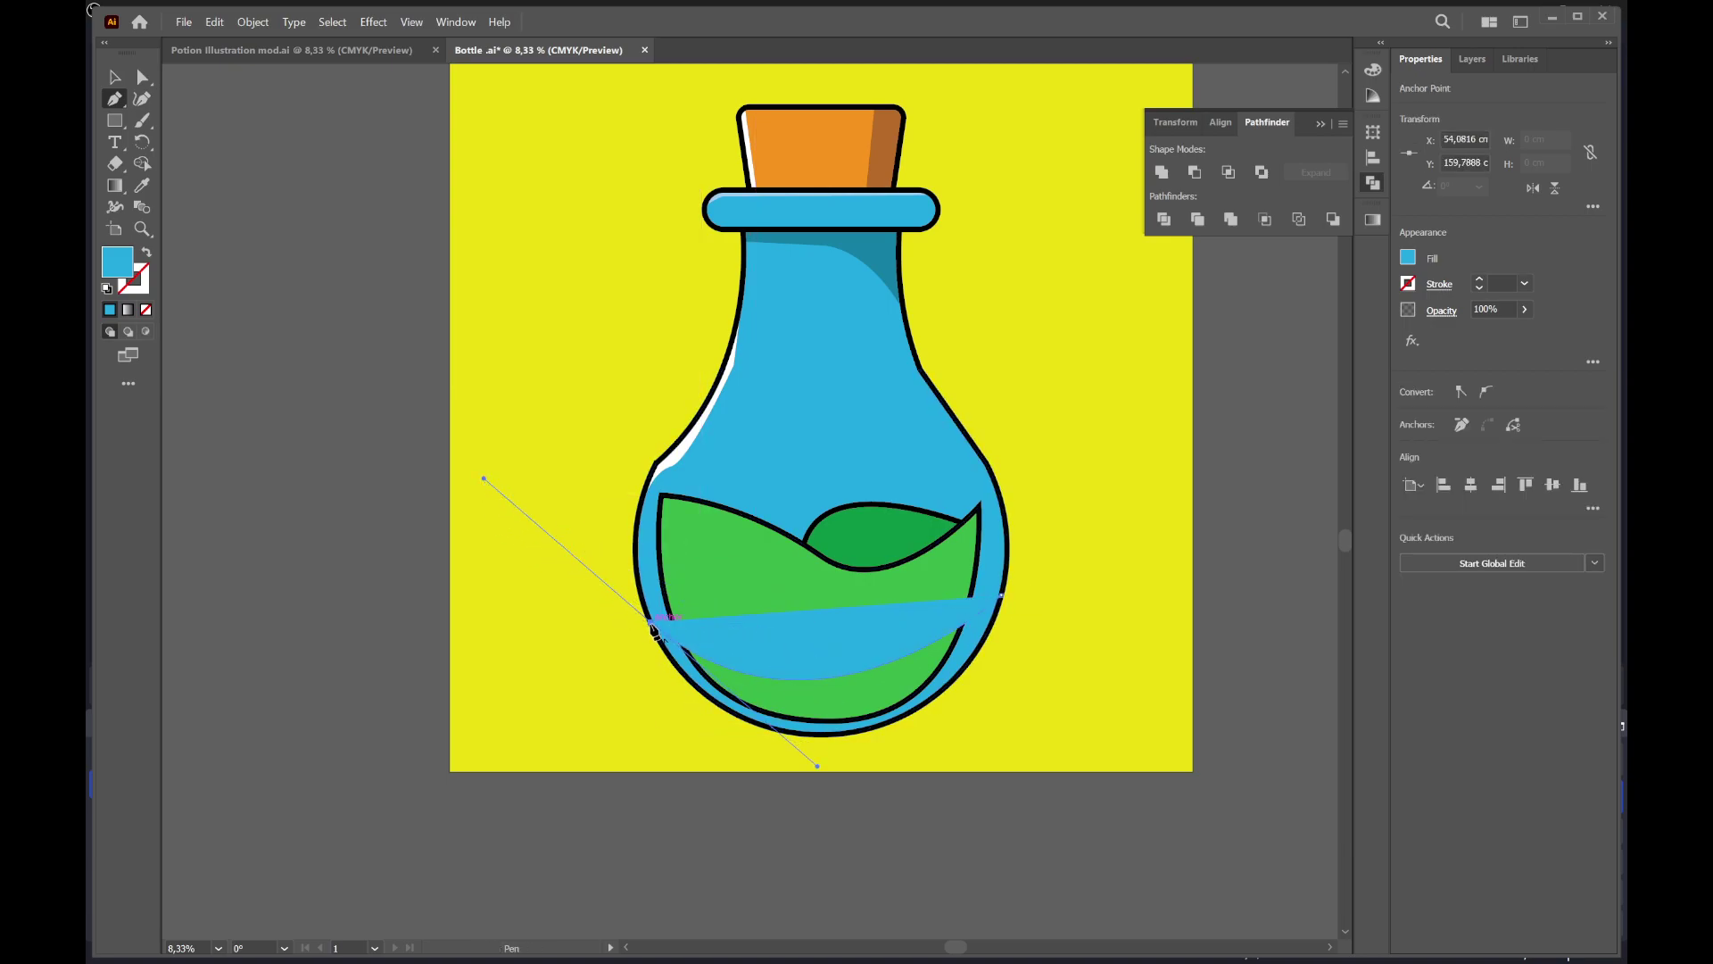
drag(660, 632, 662, 633)
mouse_move(1003, 600)
mouse_down()
mouse_move(1142, 306)
mouse_move(1181, 291)
mouse_move(1088, 317)
mouse_up()
drag(1084, 338, 1088, 332)
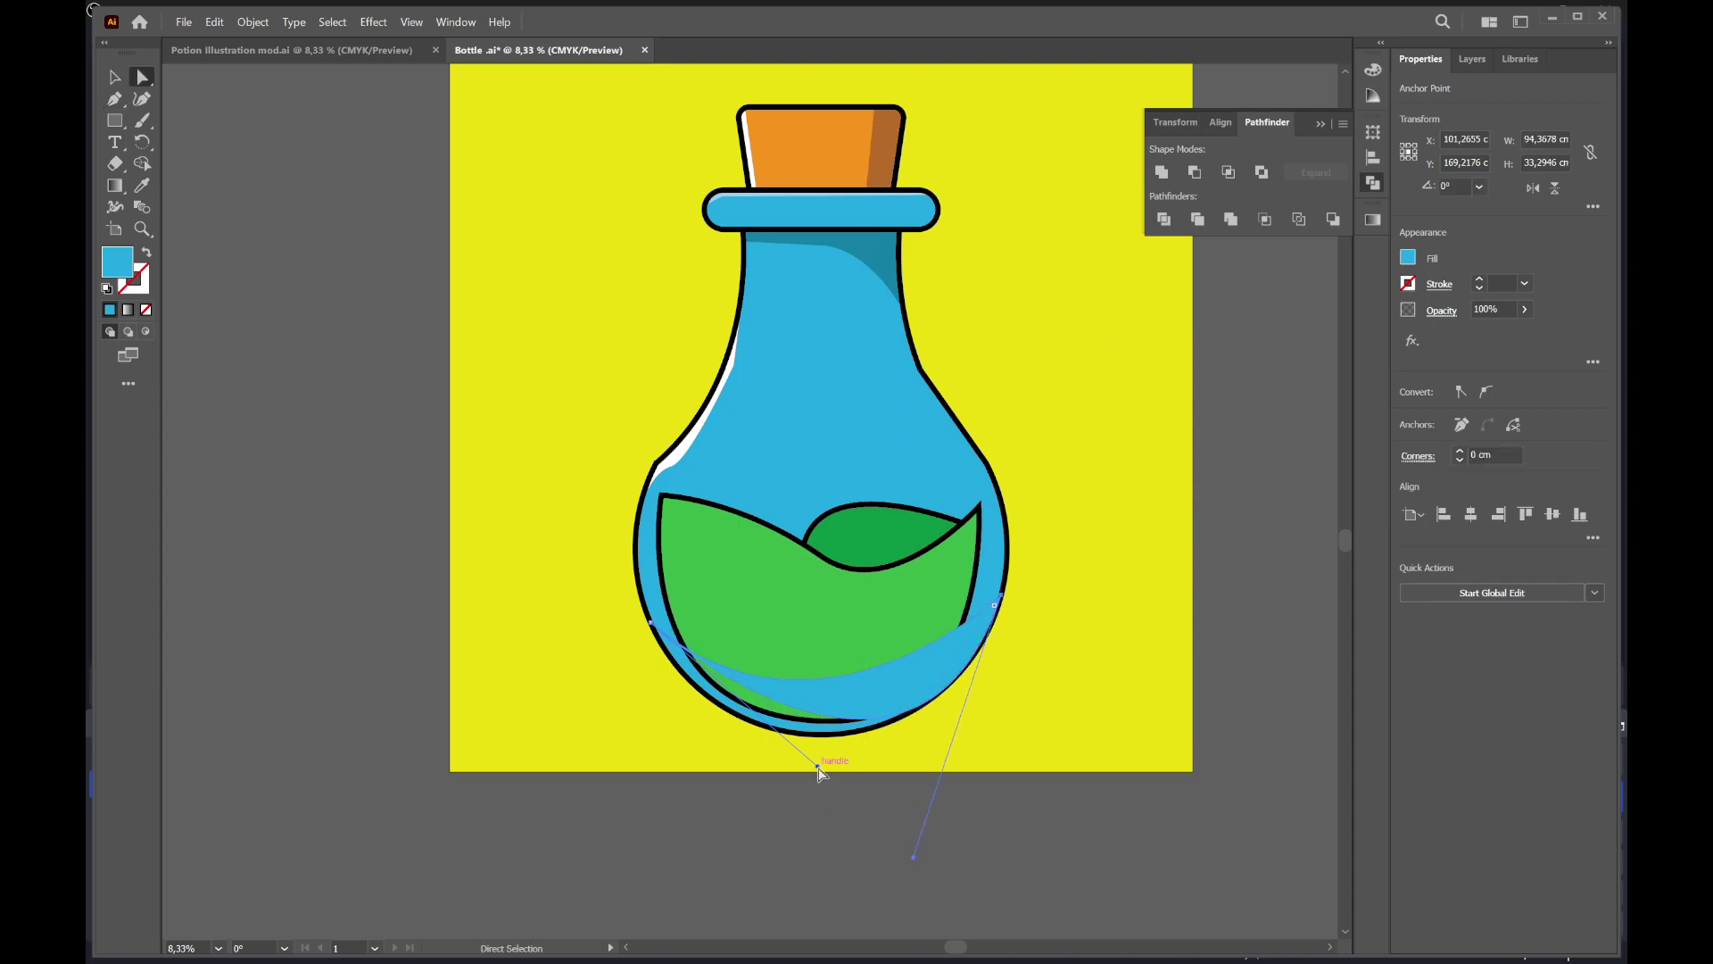
mouse_move(821, 773)
mouse_down()
mouse_move(748, 845)
mouse_move(783, 659)
mouse_up()
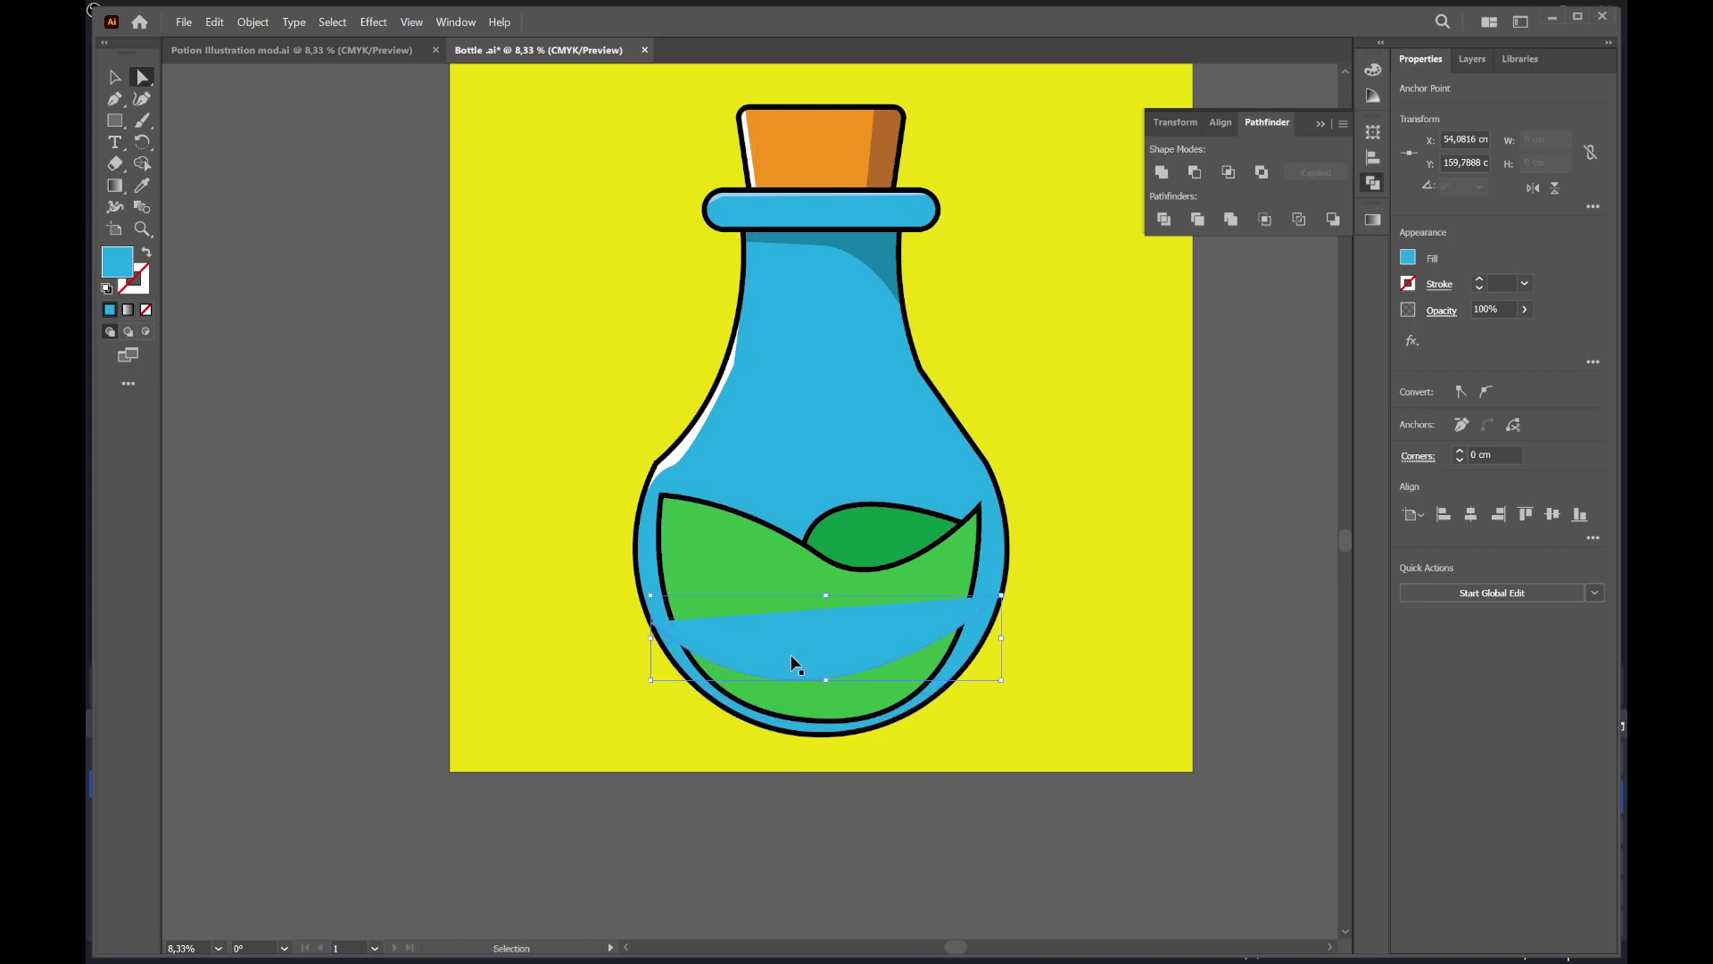
click(712, 657)
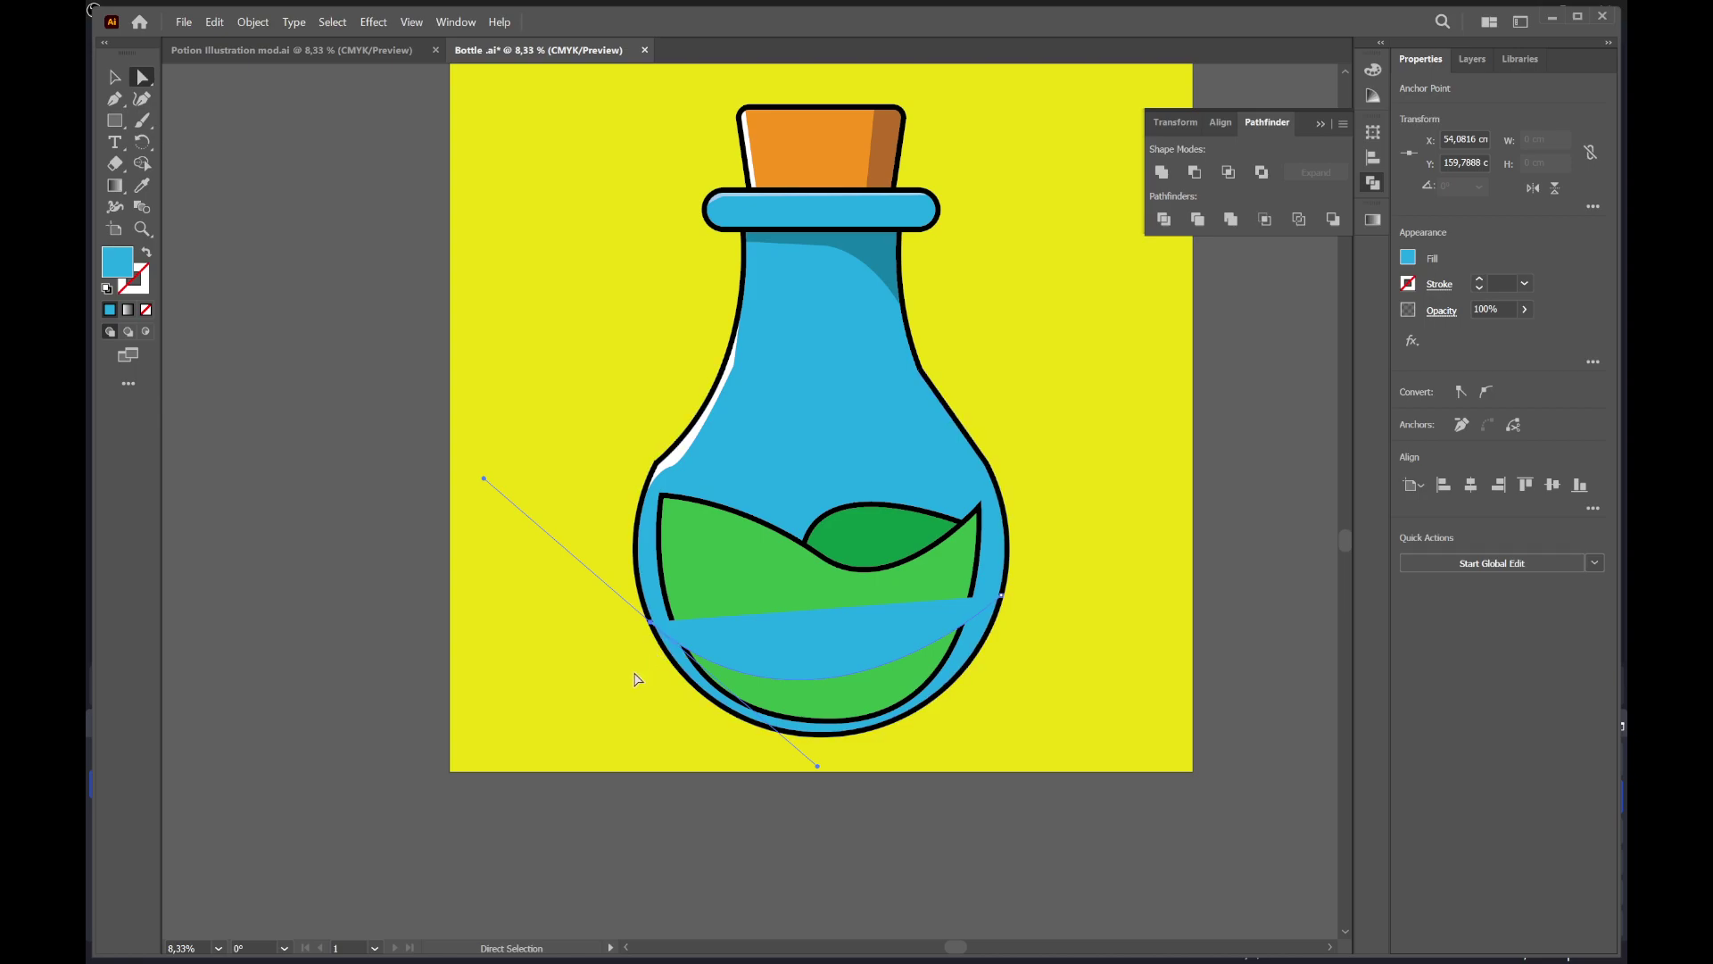
key(p)
key(Delete)
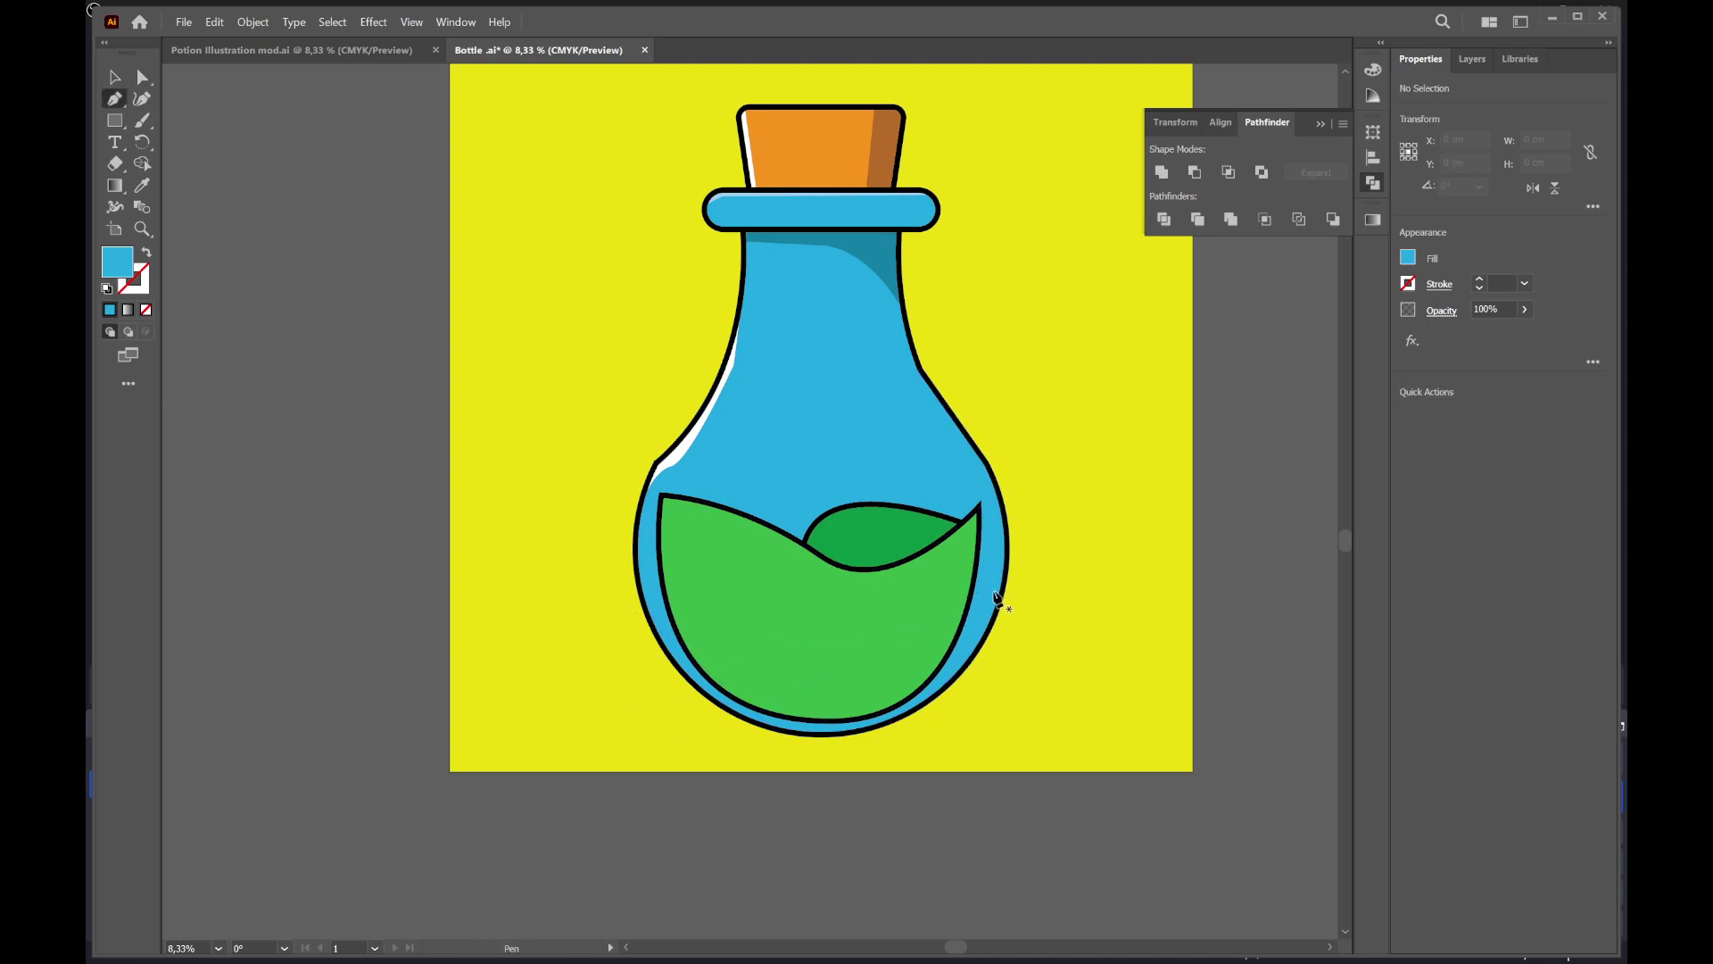
Draw a closed shape spanning the bottle's edges and curving along its base
click(1001, 594)
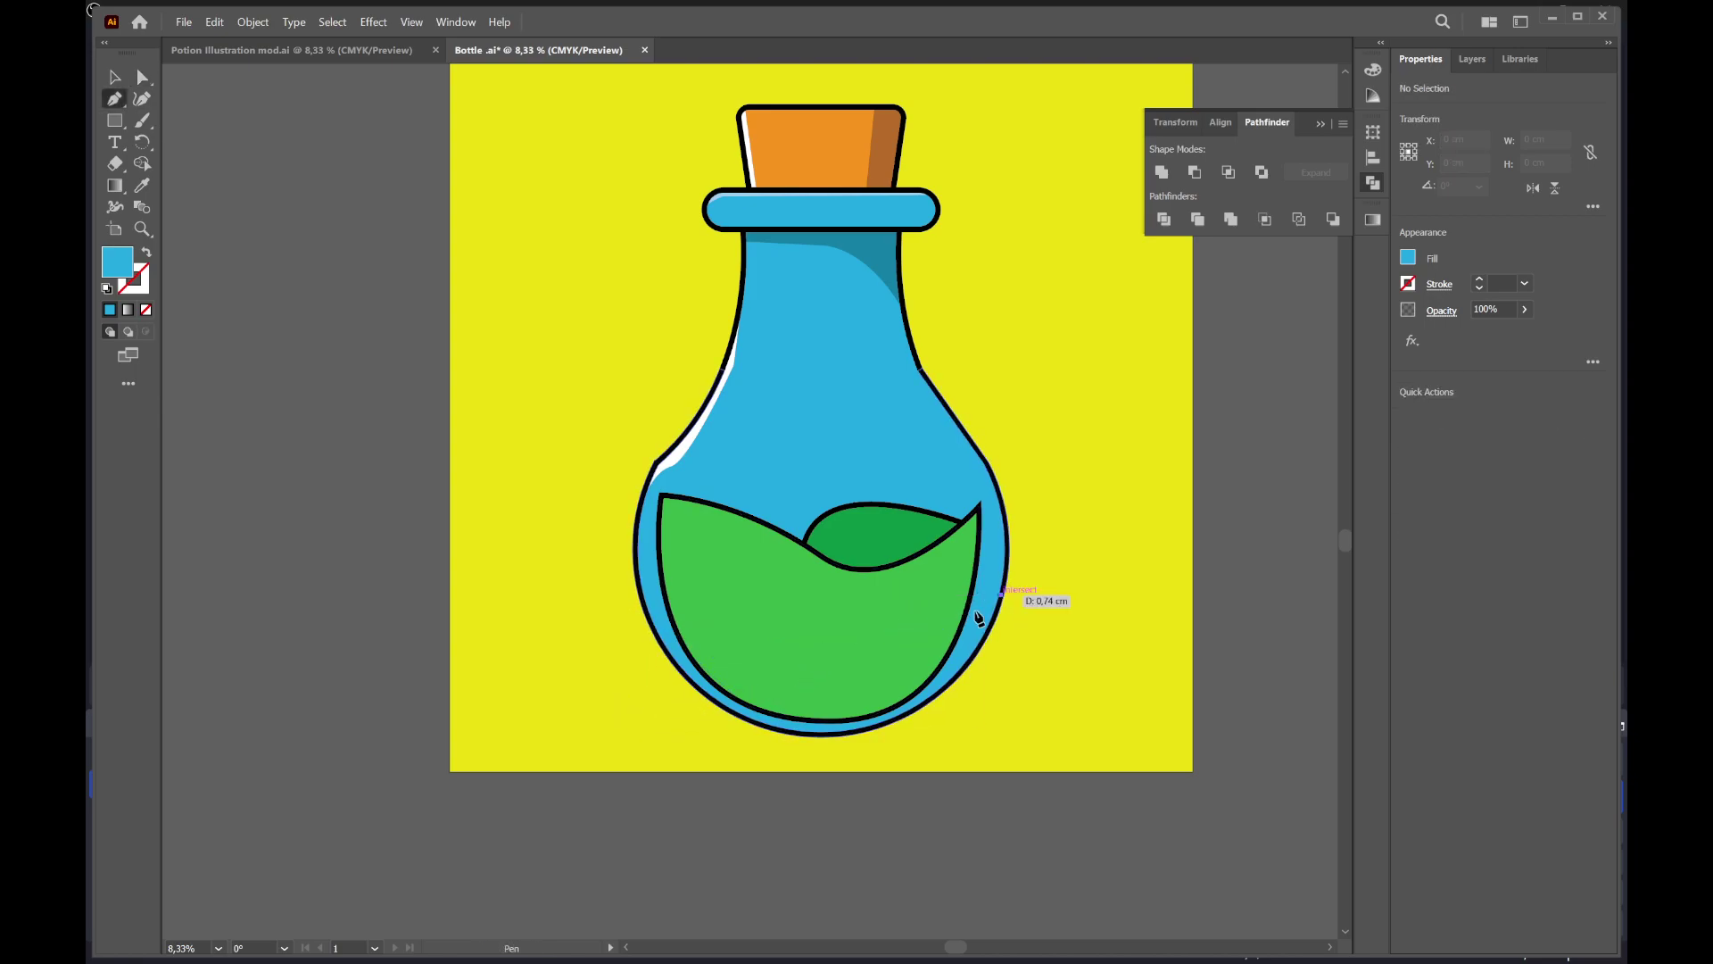
click(654, 624)
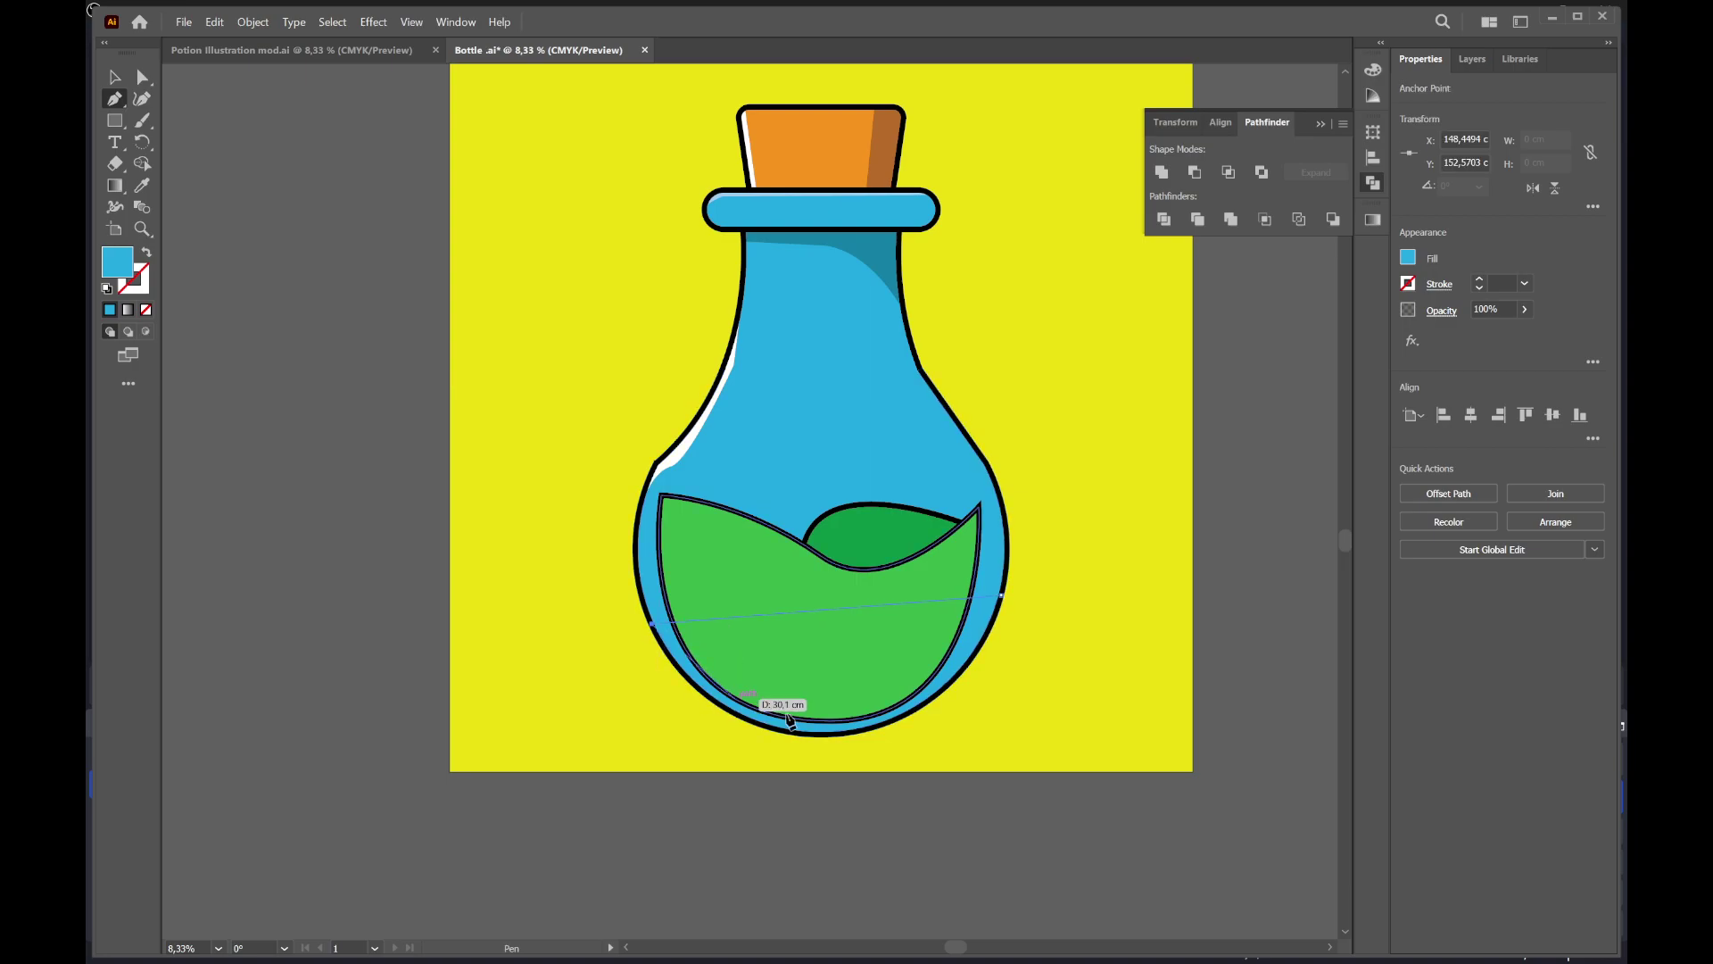
drag(904, 759, 972, 727)
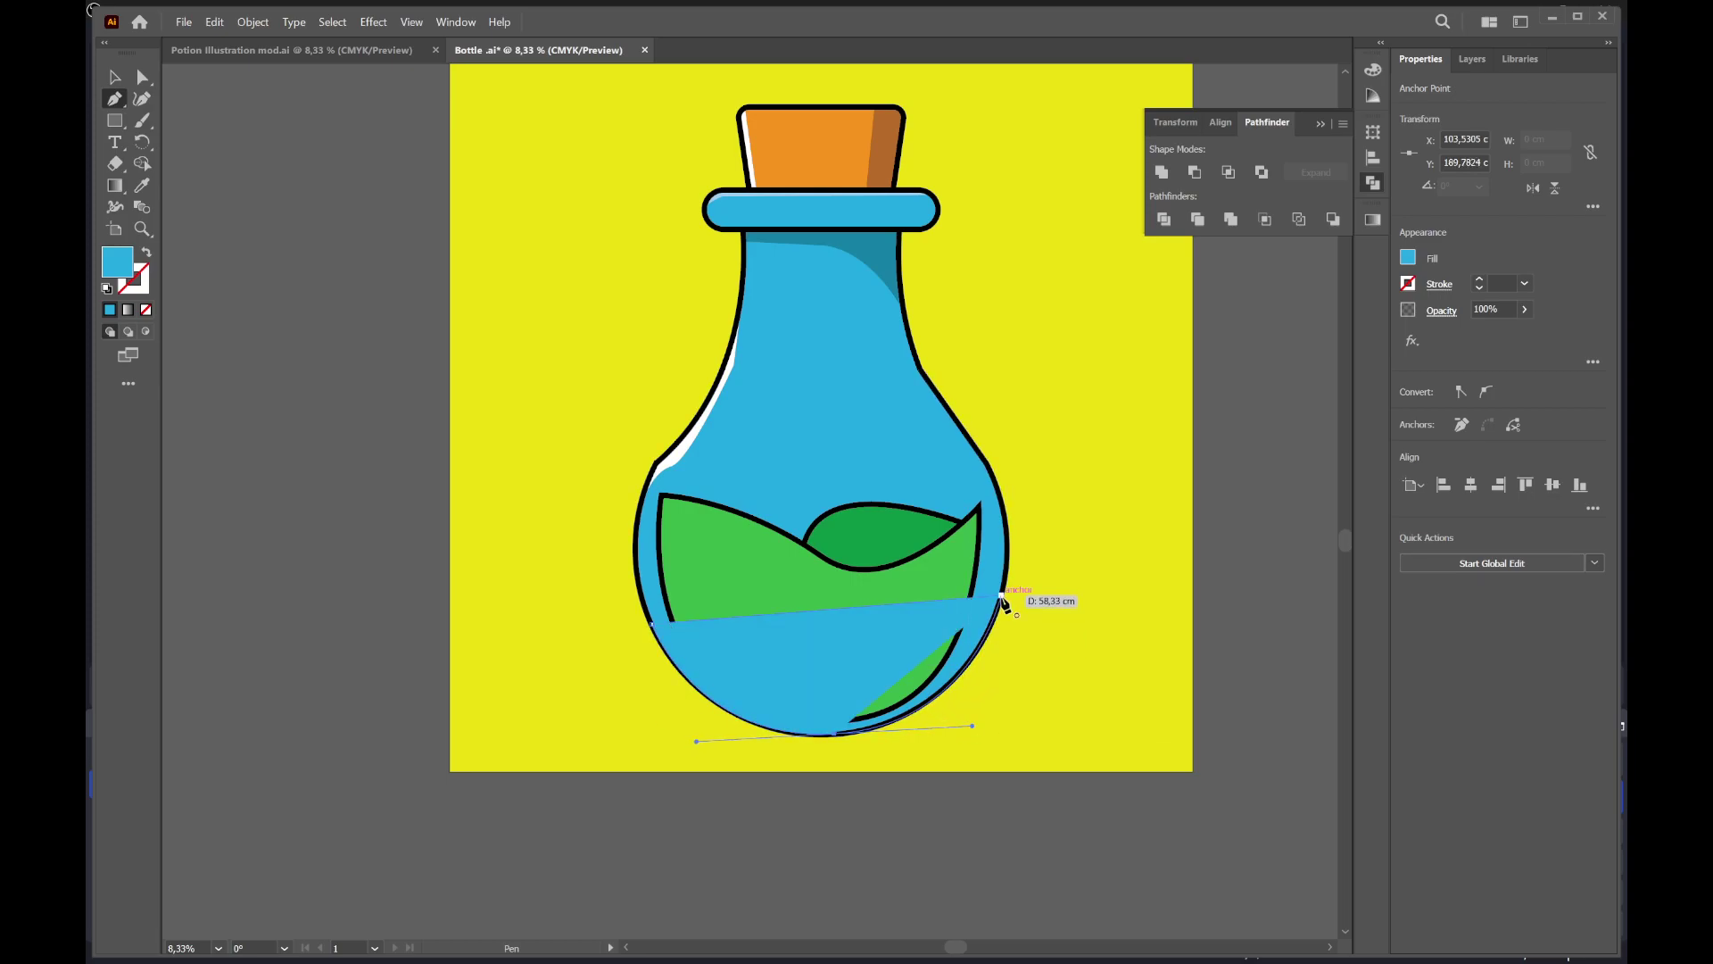
click(1002, 596)
key(v)
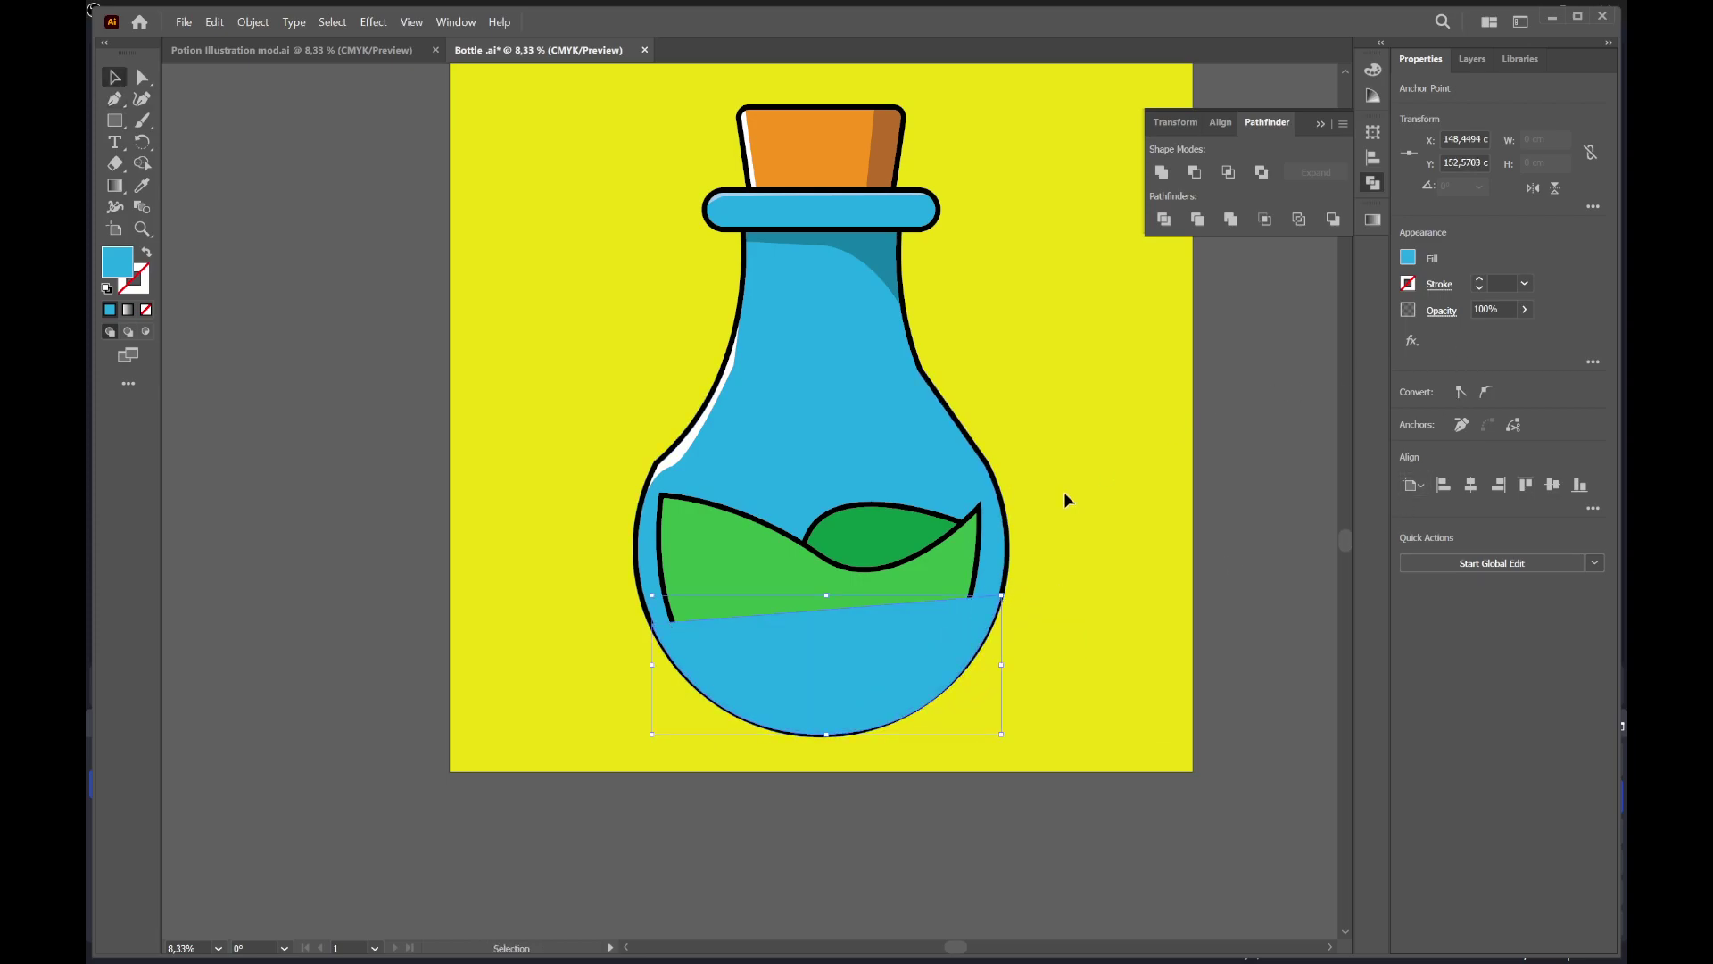
Fill the bottom shape with the neck's dark blue and send it behind the green liquid
key(i)
click(874, 246)
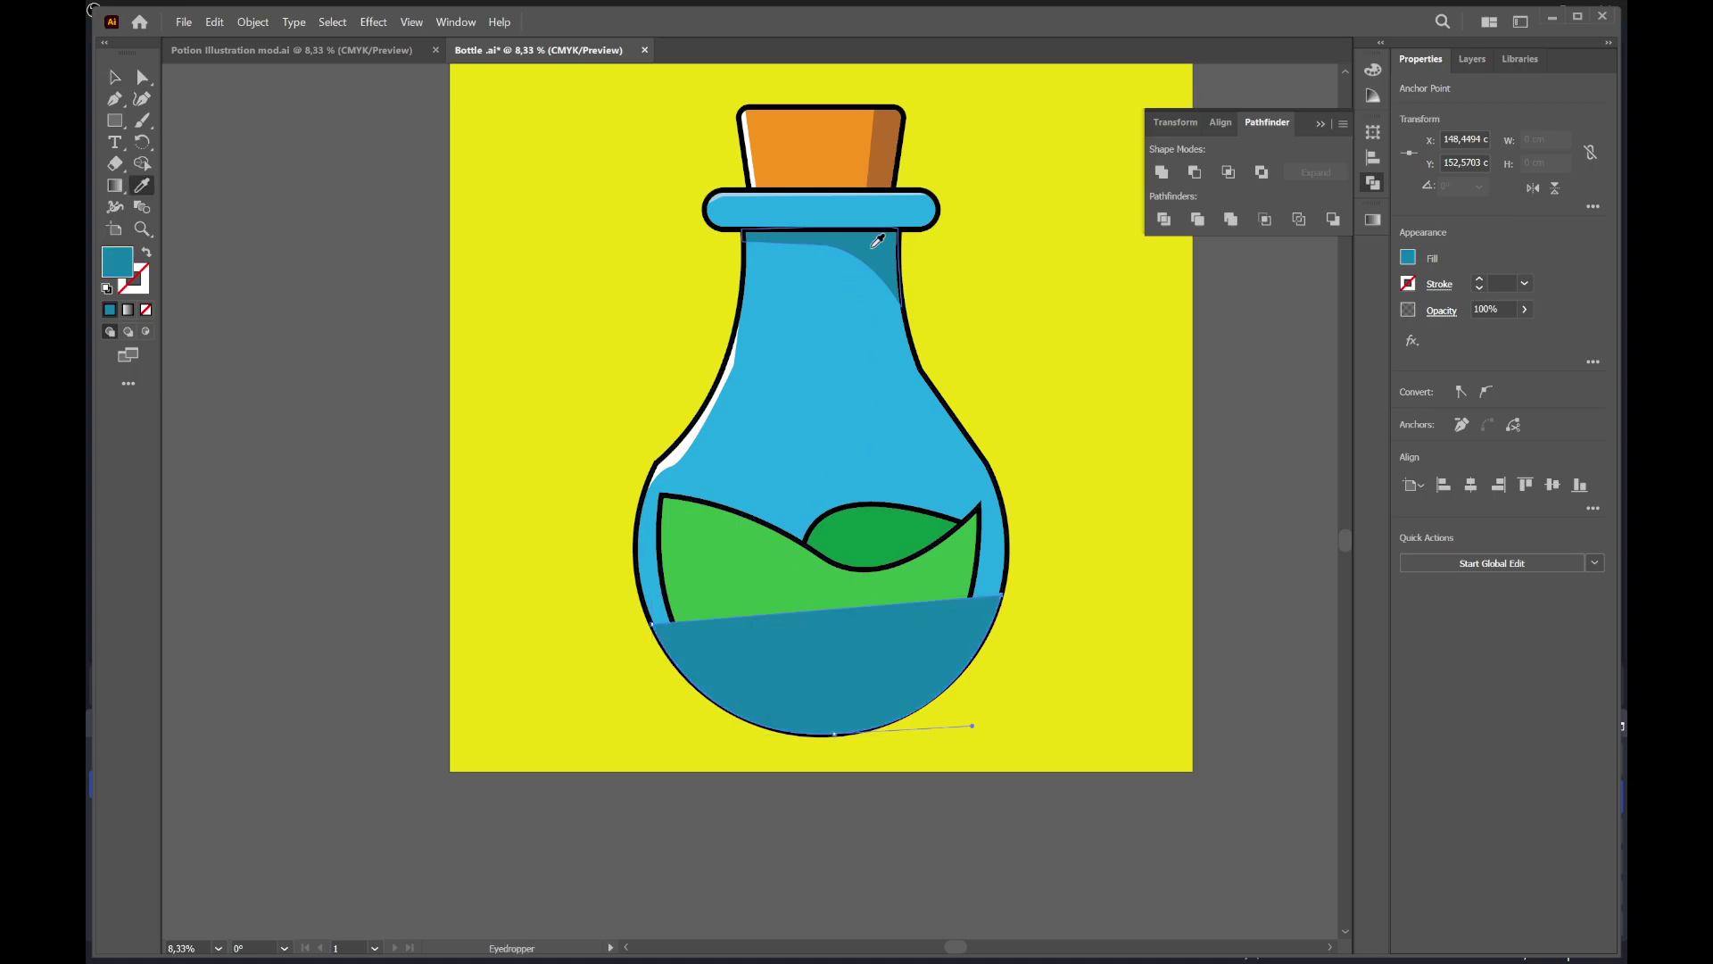
key(v)
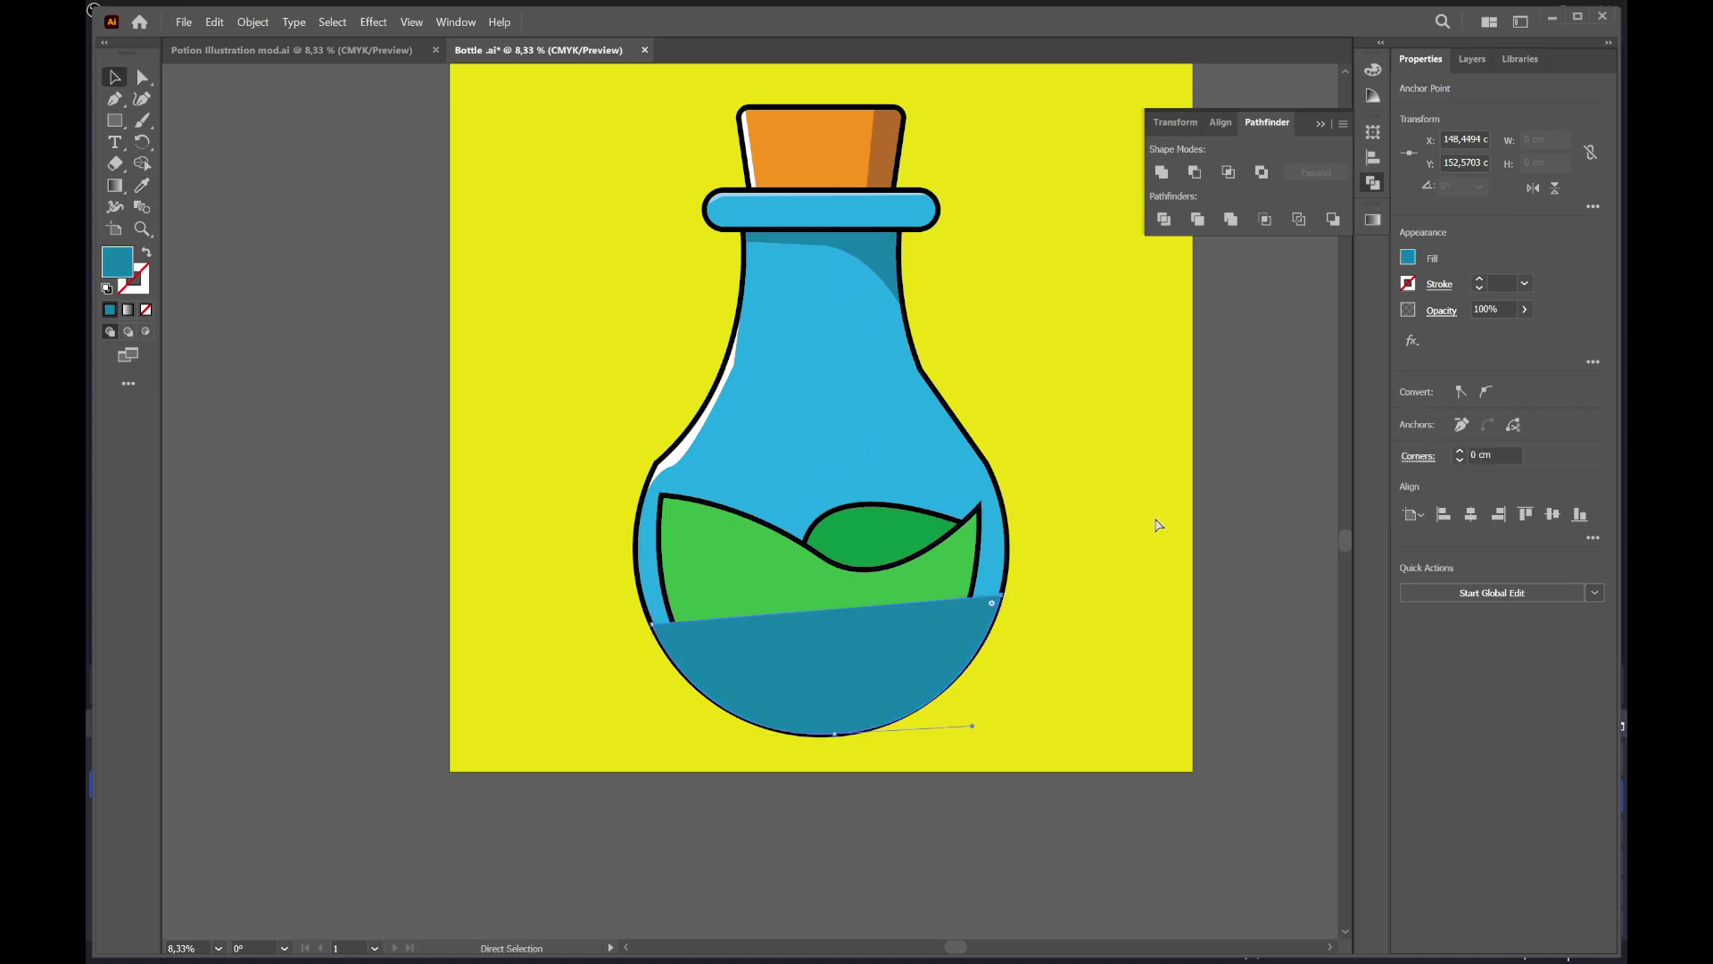
key(ctrl+bracketleft)
key(a)
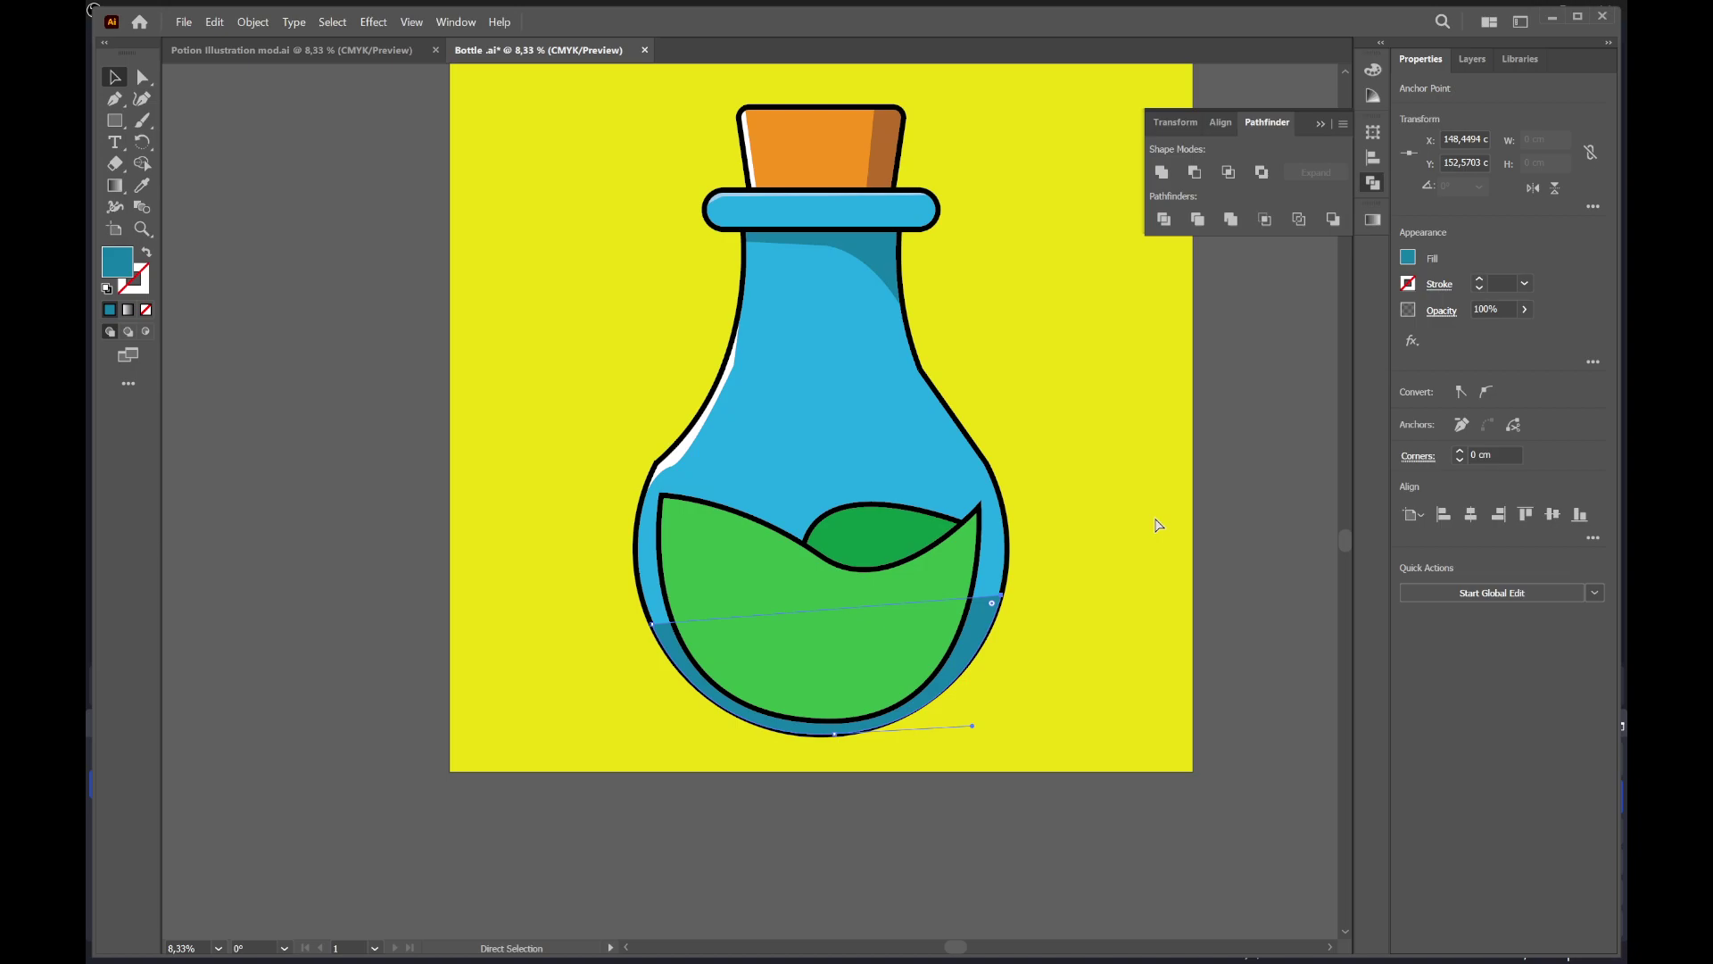
key(v)
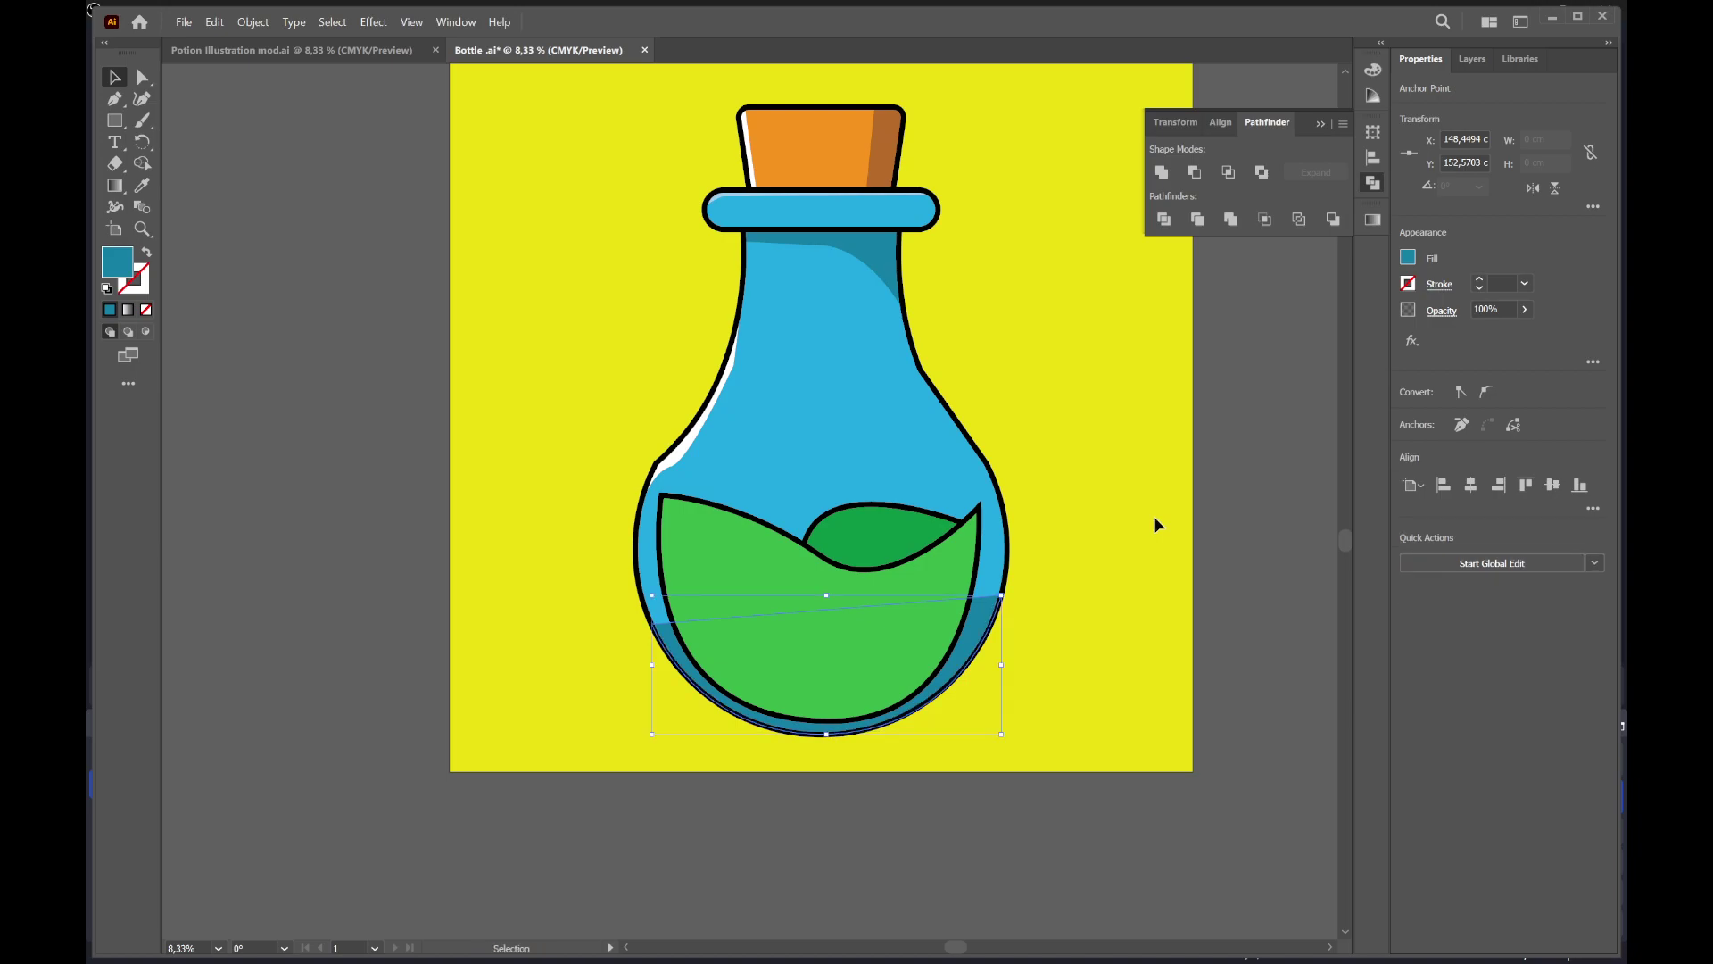
click(1149, 511)
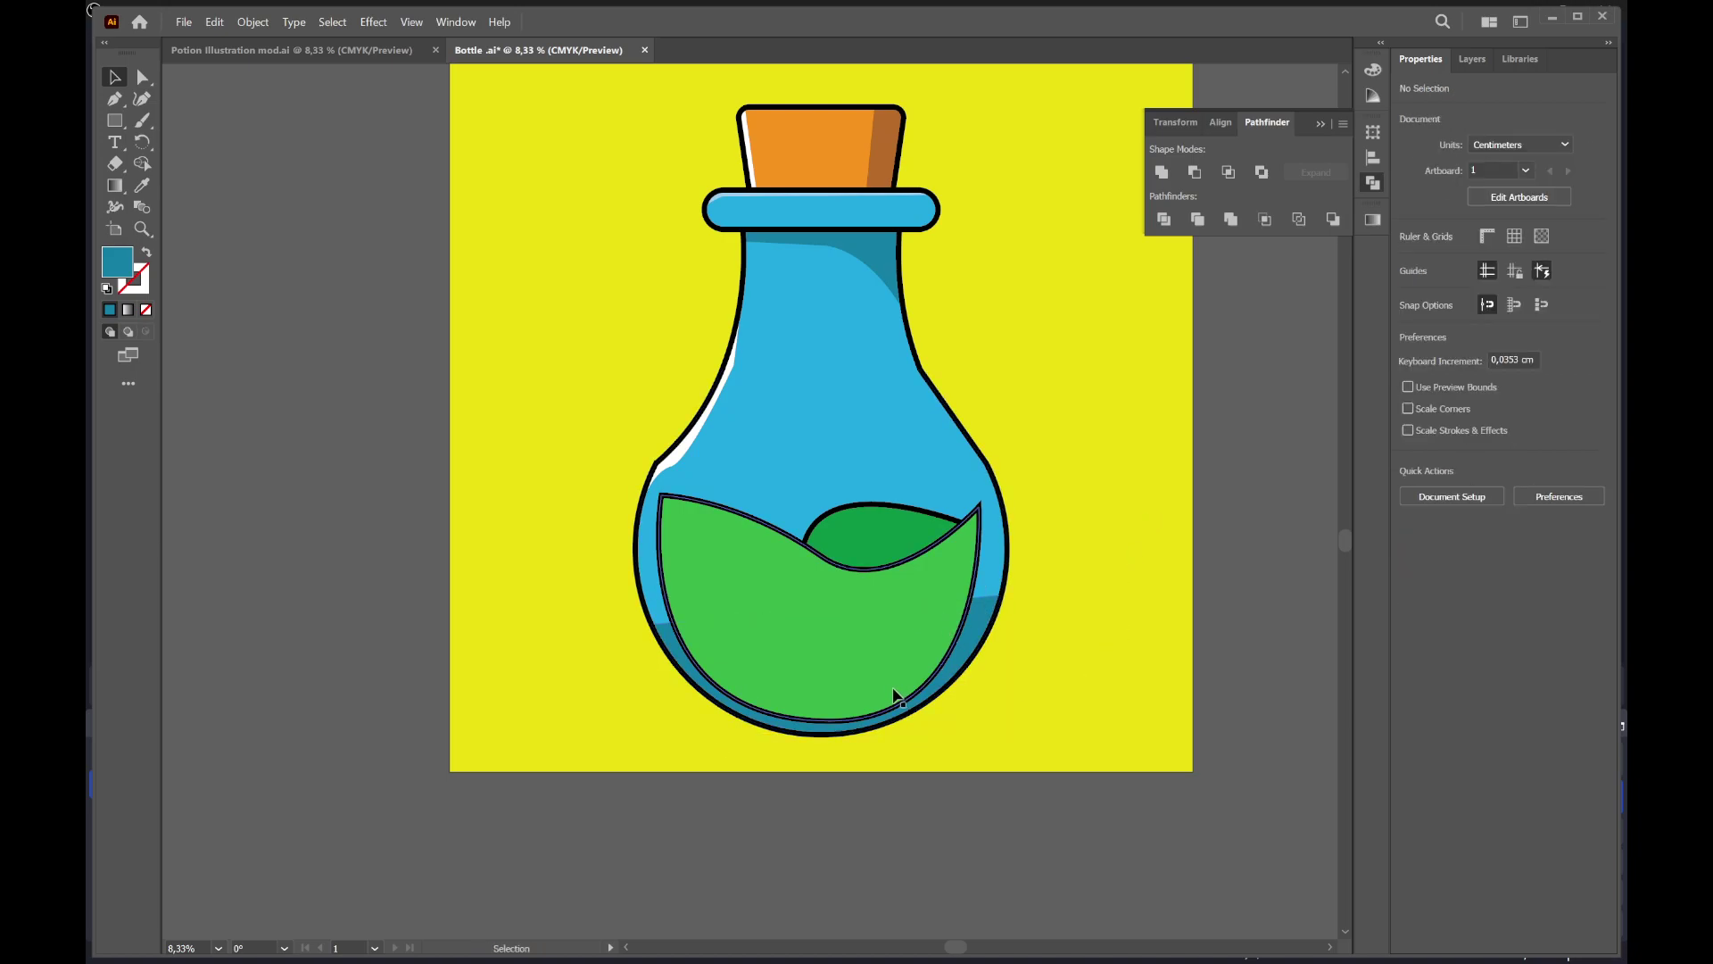
key(p)
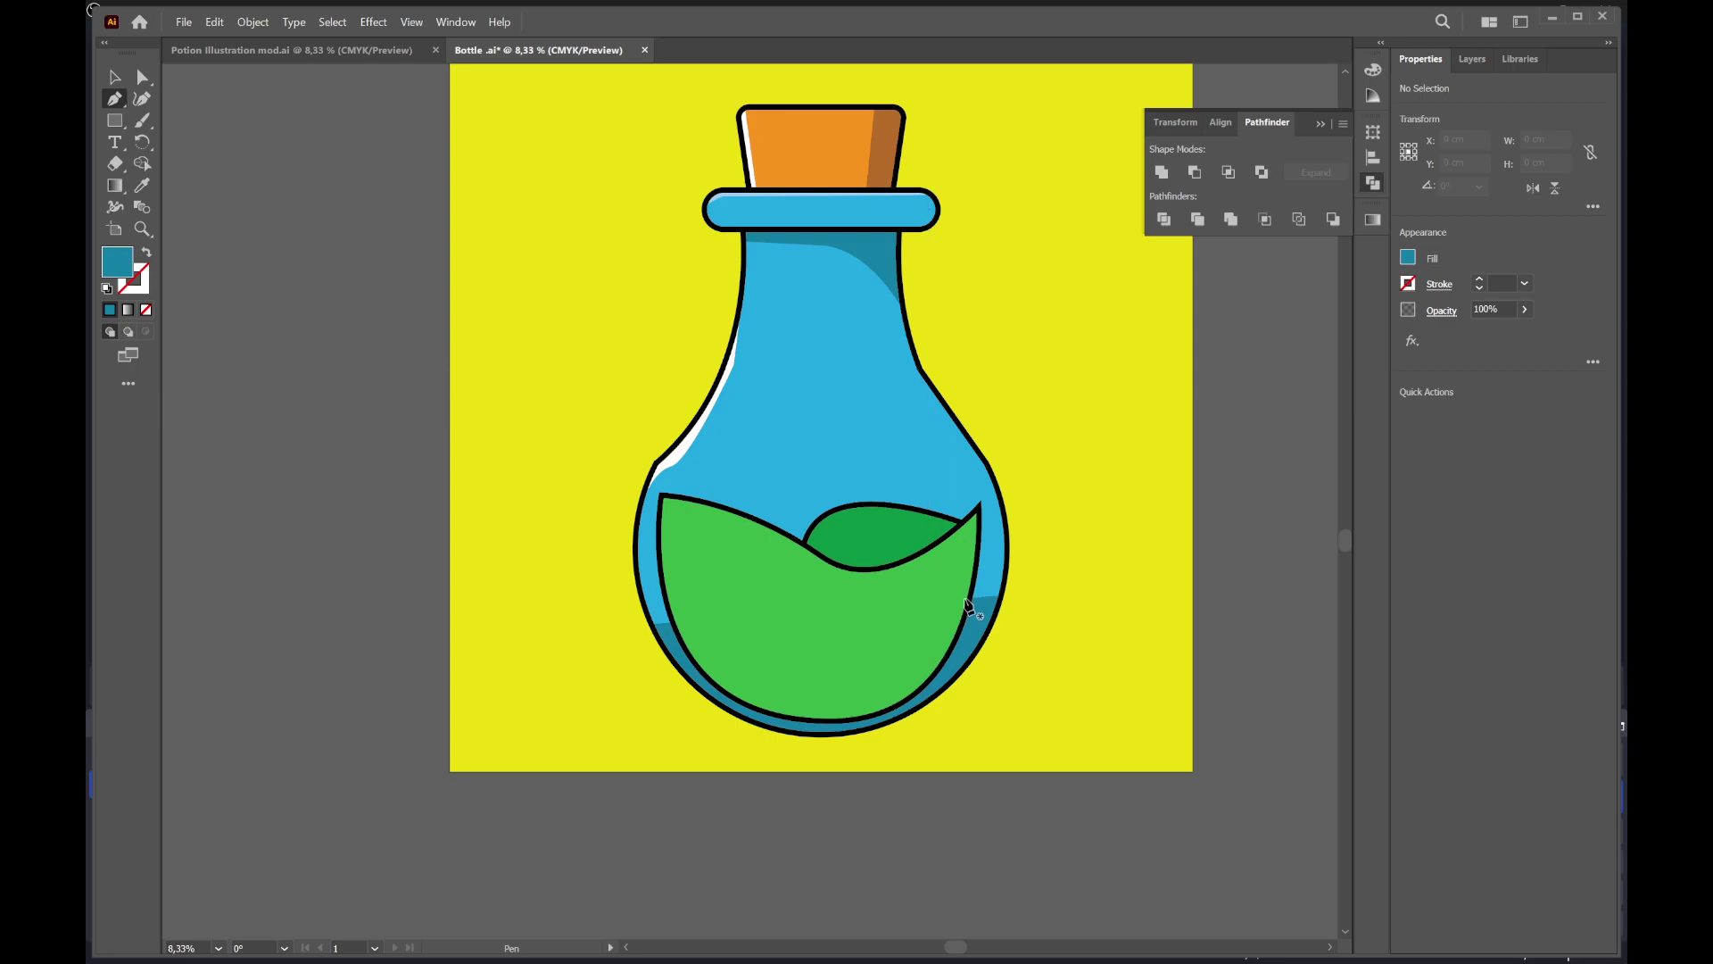
Draw a curved band over the liquid's bottom with dark green fill and no stroke
click(968, 599)
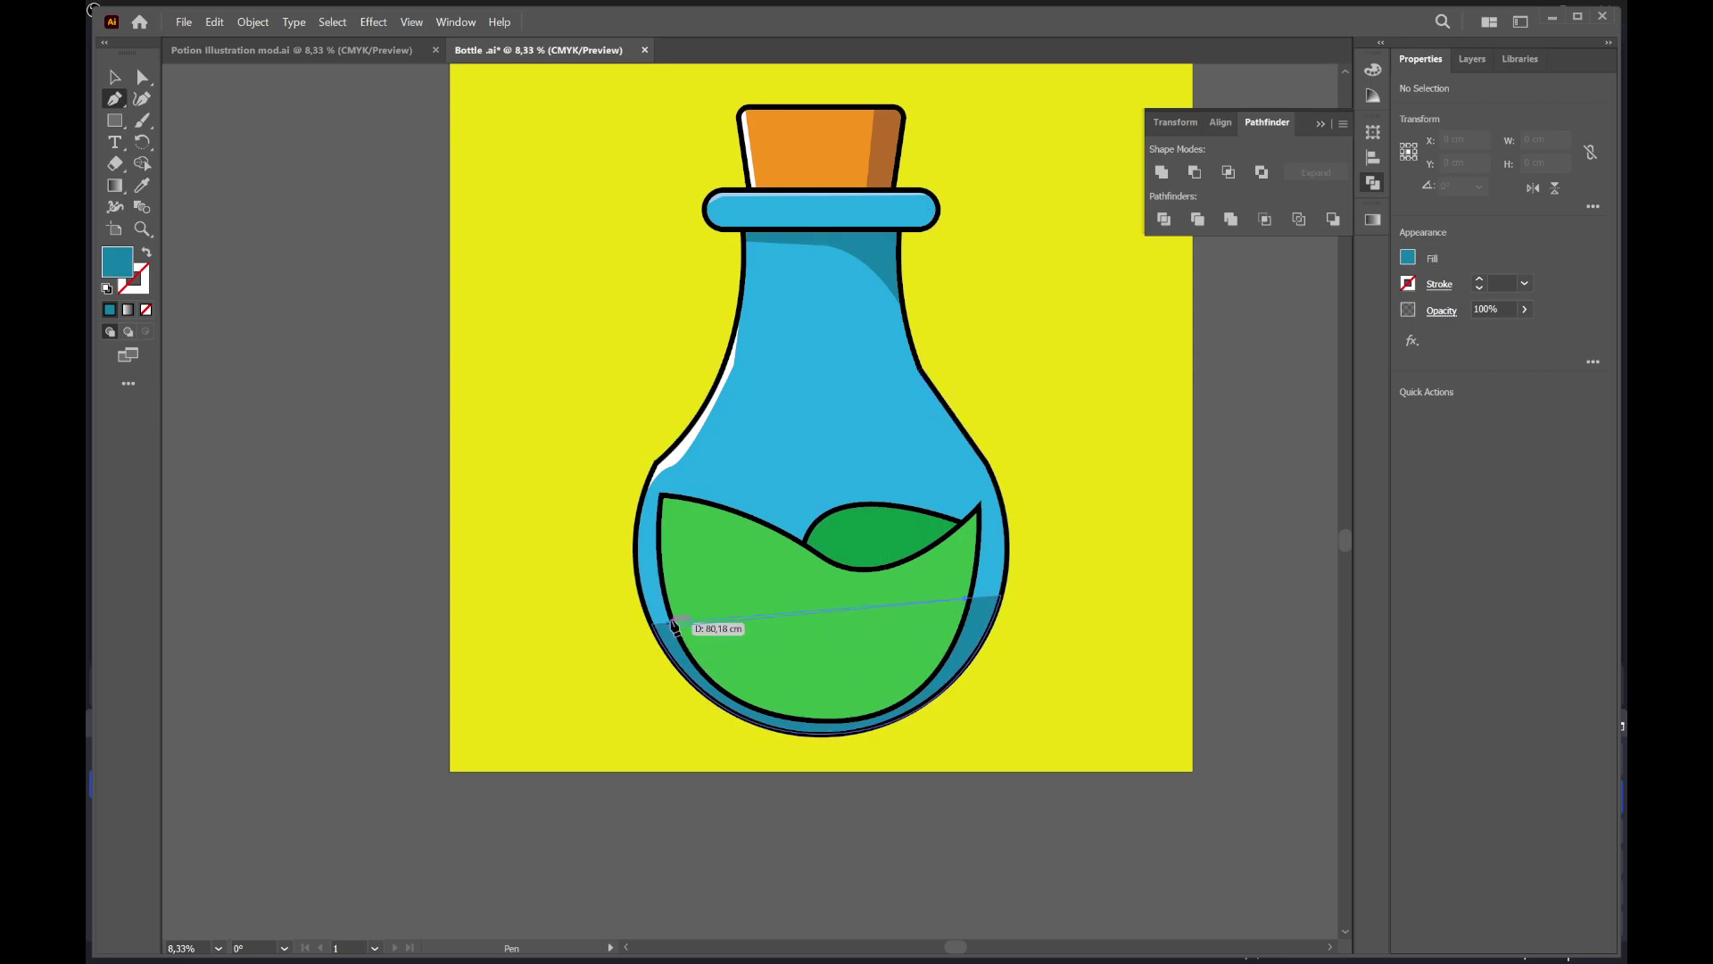
mouse_move(678, 627)
mouse_down()
mouse_move(601, 541)
mouse_move(530, 513)
mouse_up()
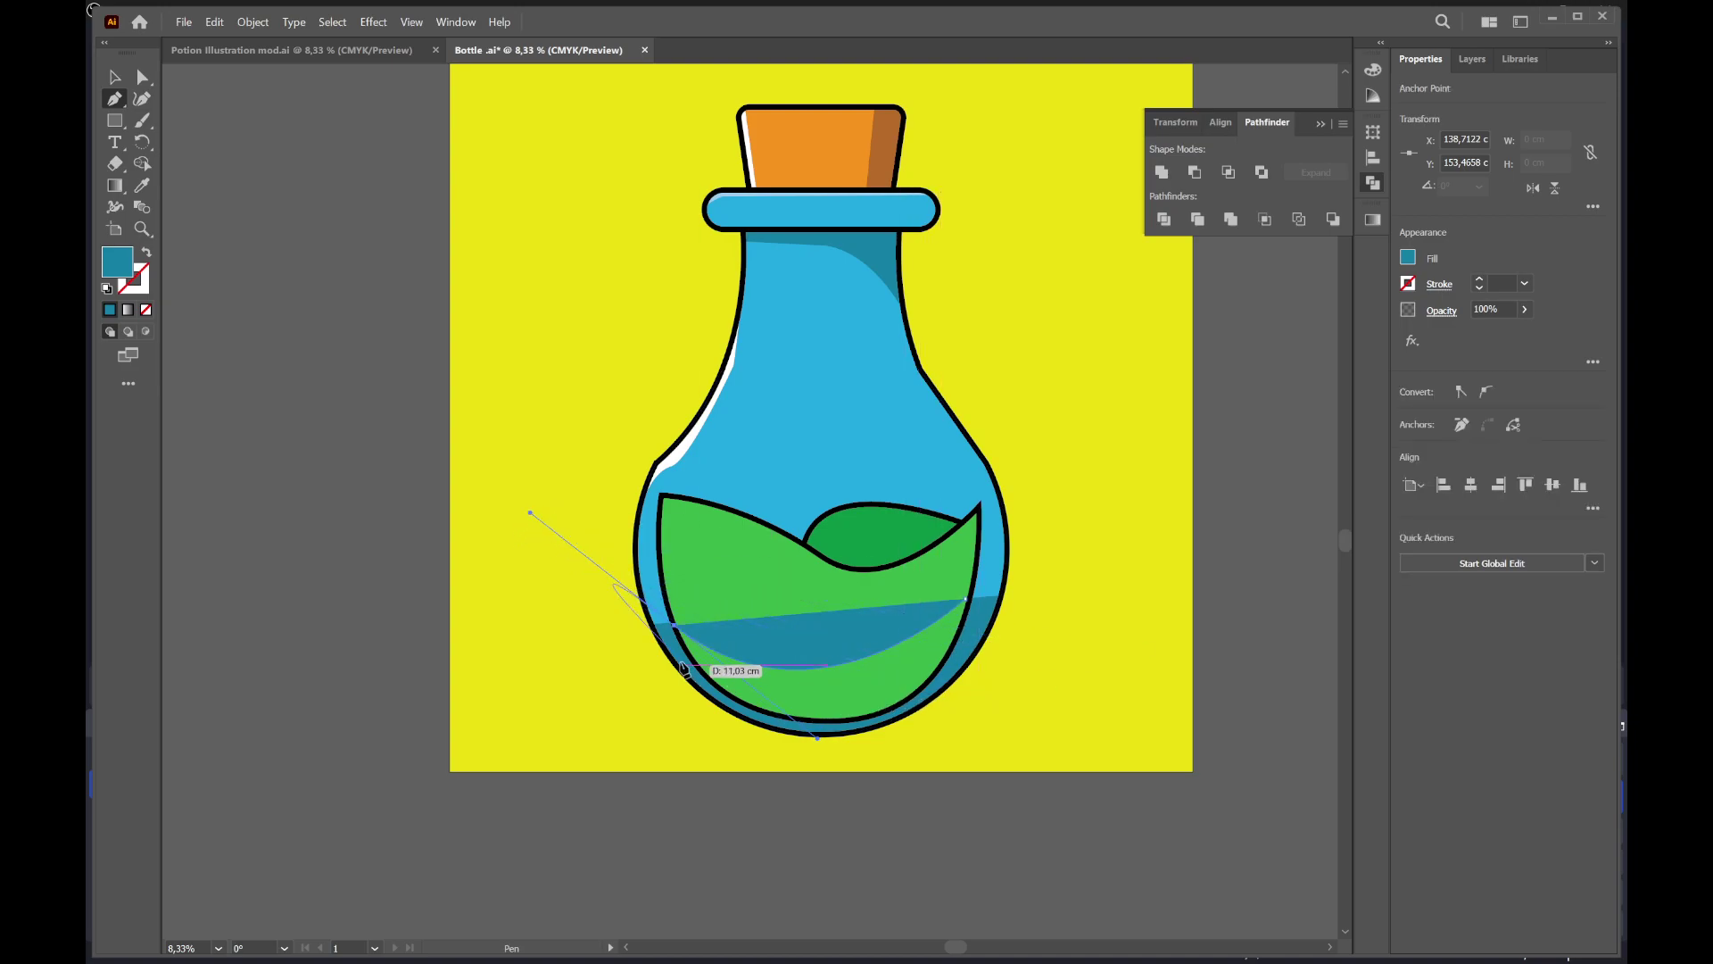
mouse_move(682, 668)
mouse_down()
mouse_move(832, 733)
mouse_move(953, 727)
mouse_up()
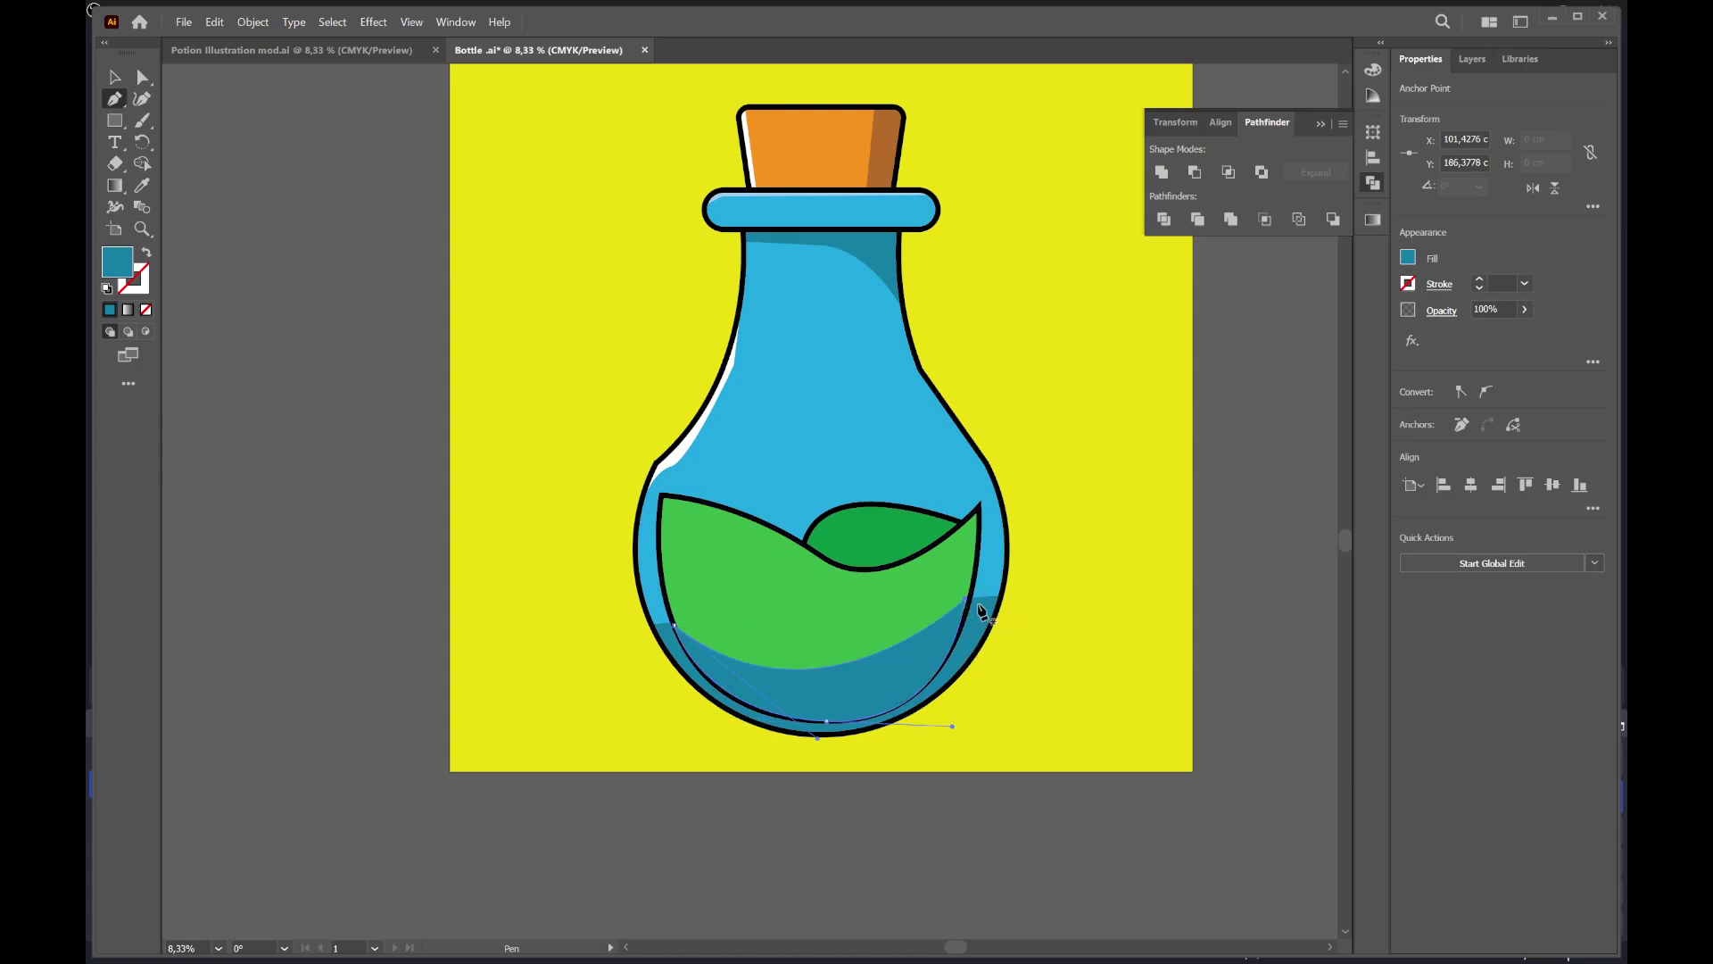
key(i)
click(892, 544)
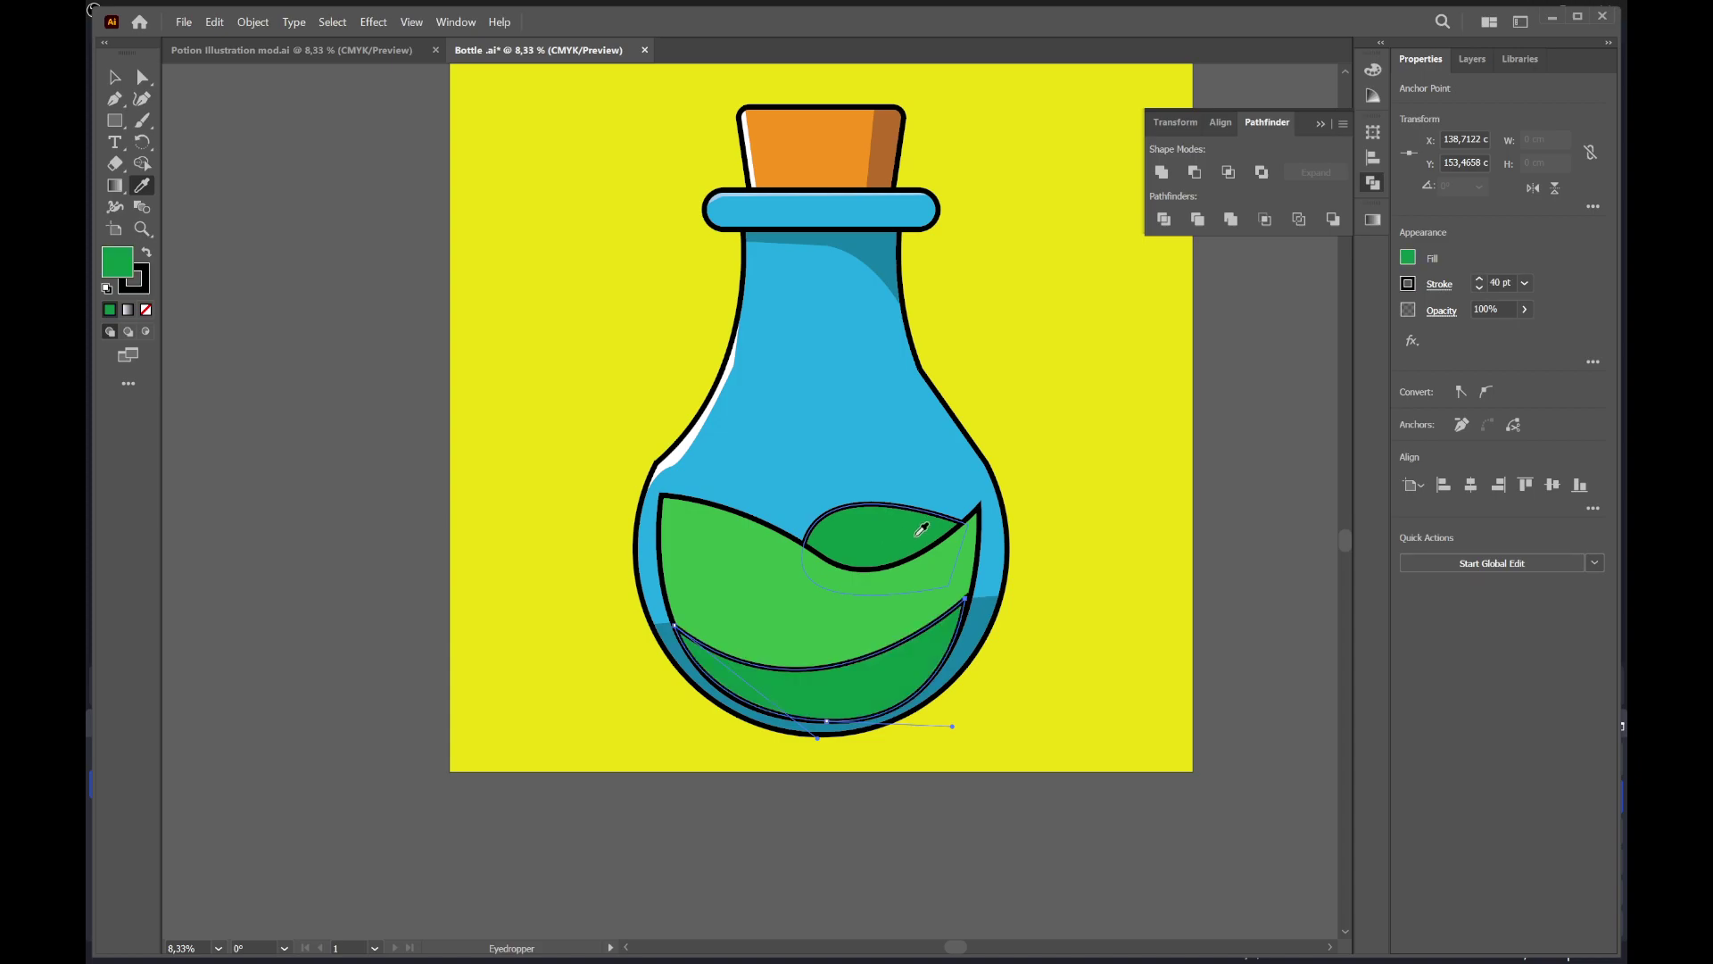
click(1408, 284)
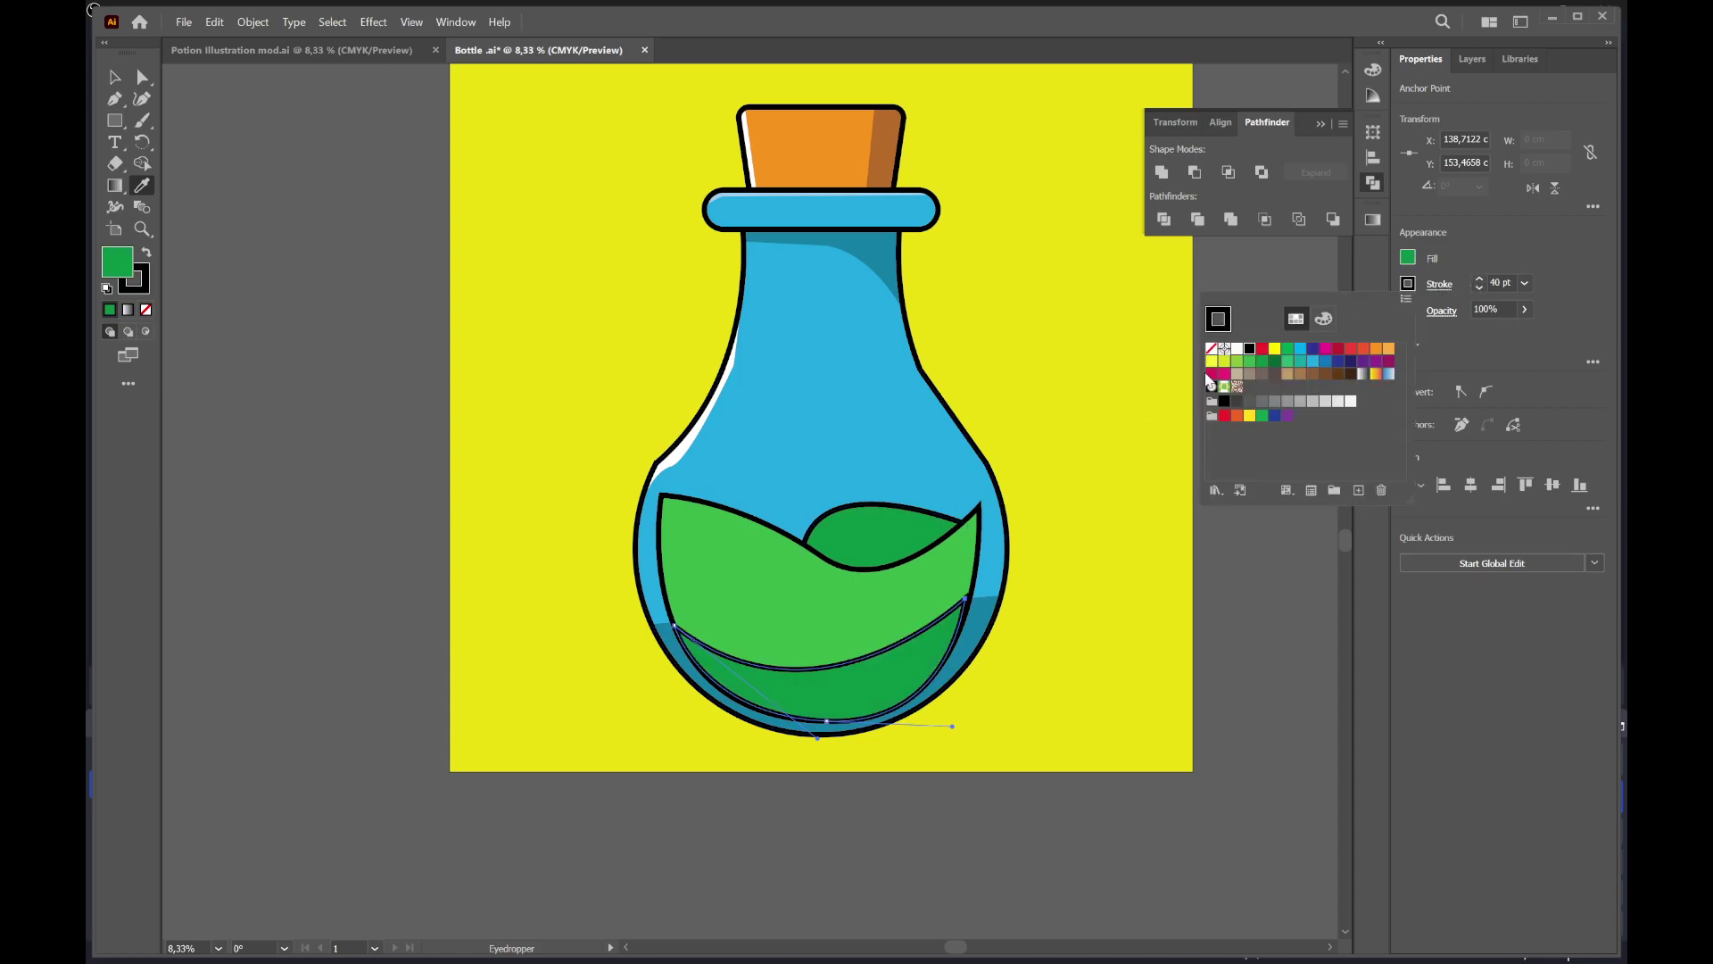
click(1214, 352)
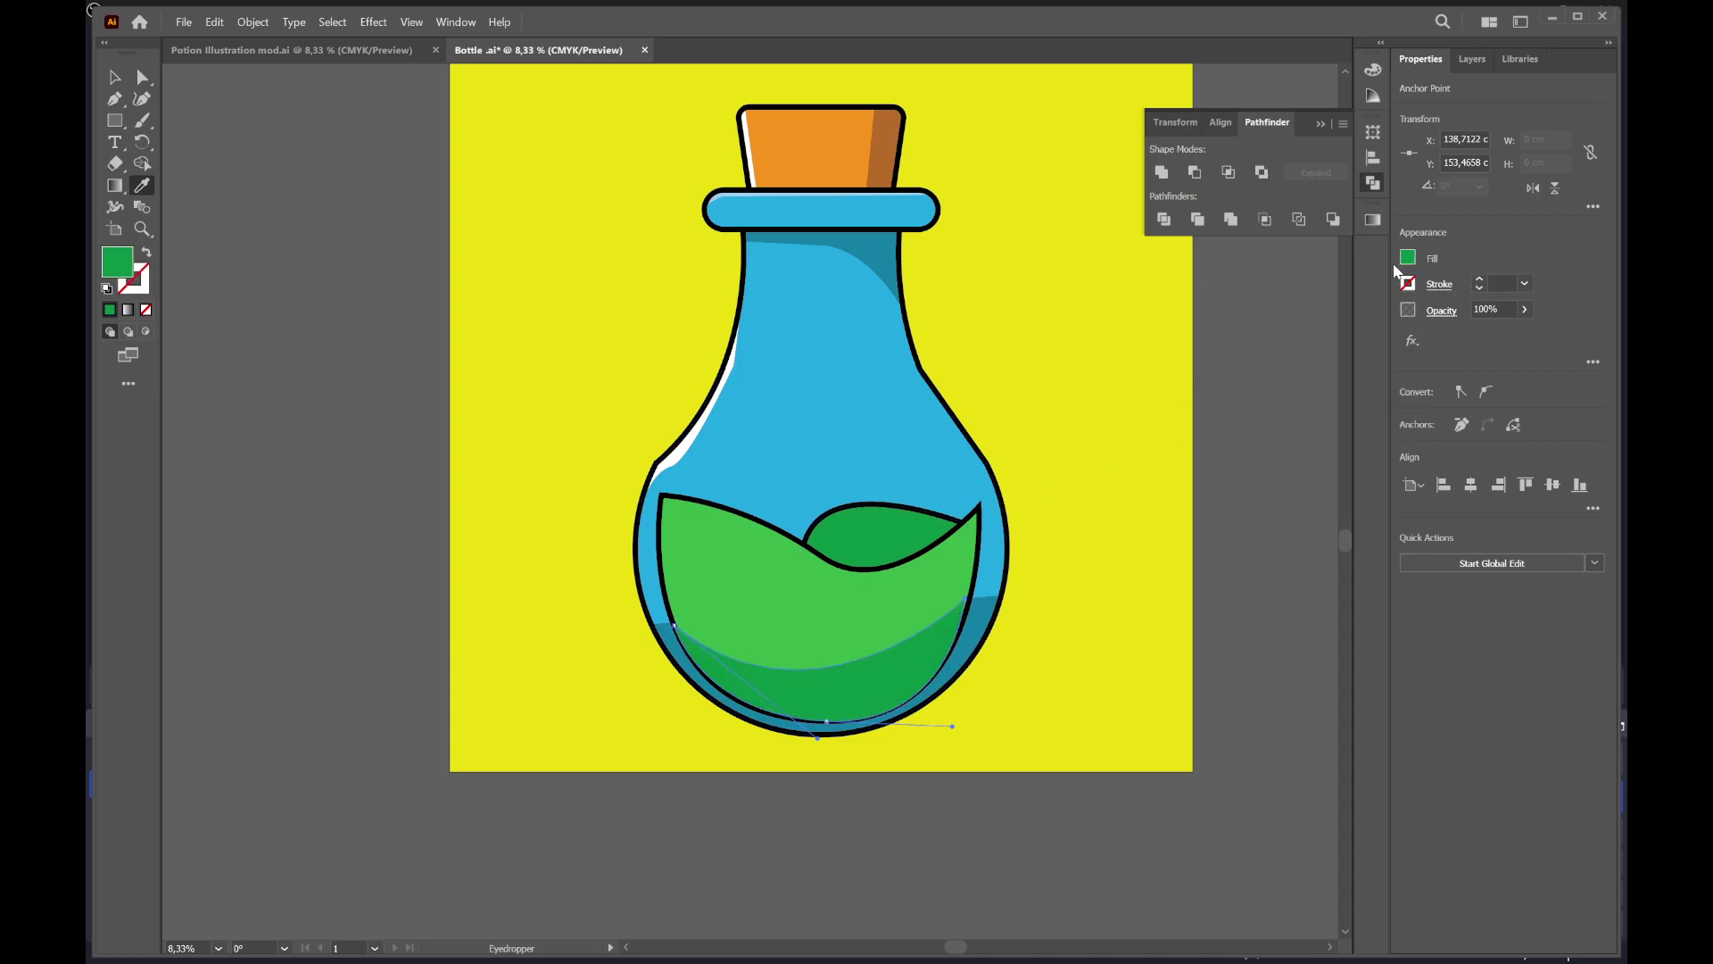
Reapply dark green to the lower path and move its right corner anchor onto the liquid's edge
click(1236, 509)
click(944, 545)
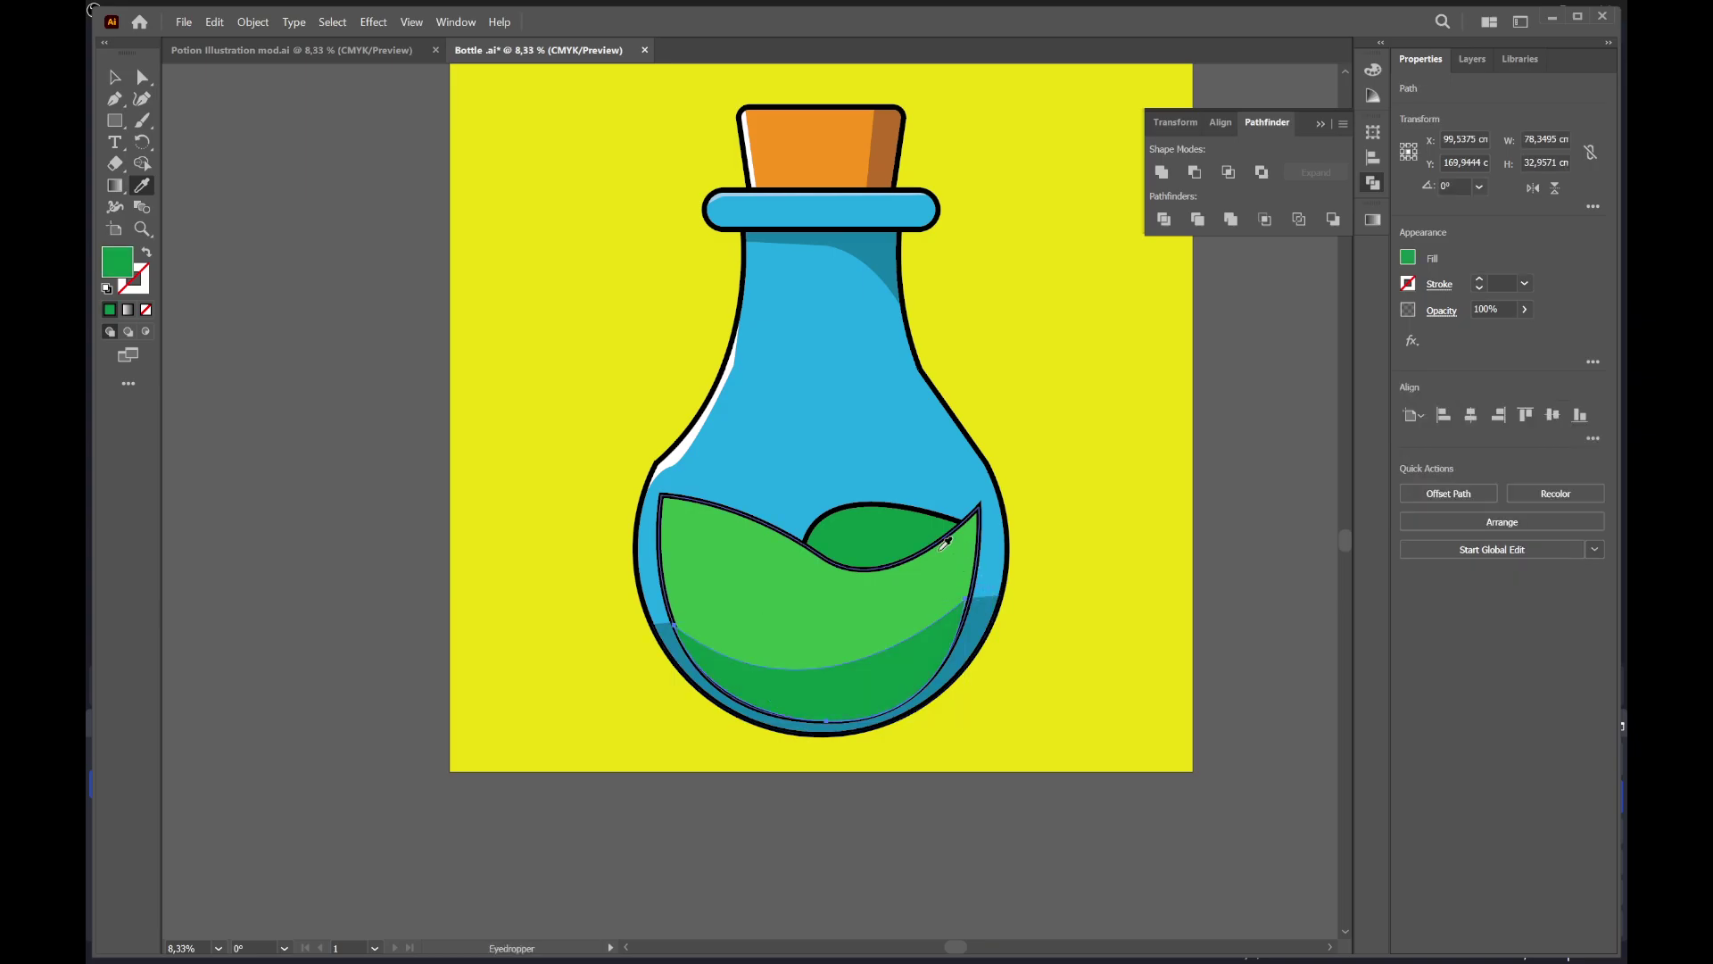
key(v)
alt+scroll(965, 589, up, 3)
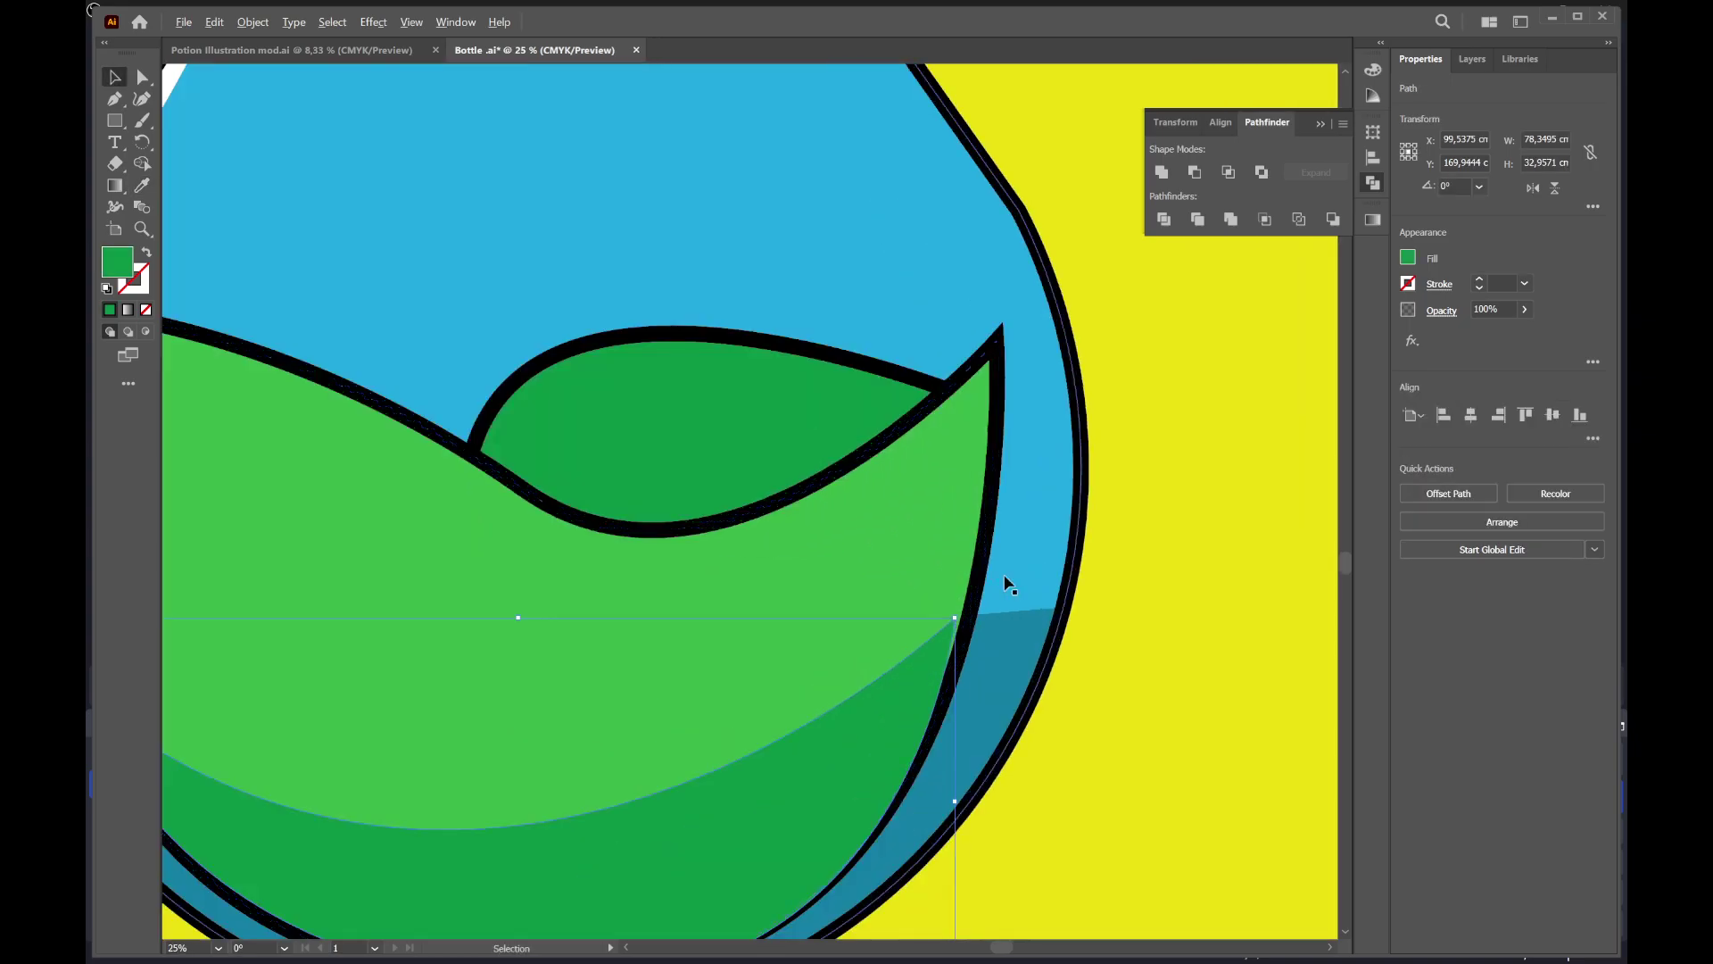
alt+scroll(1000, 581, up, 3)
key(a)
drag(872, 687, 903, 682)
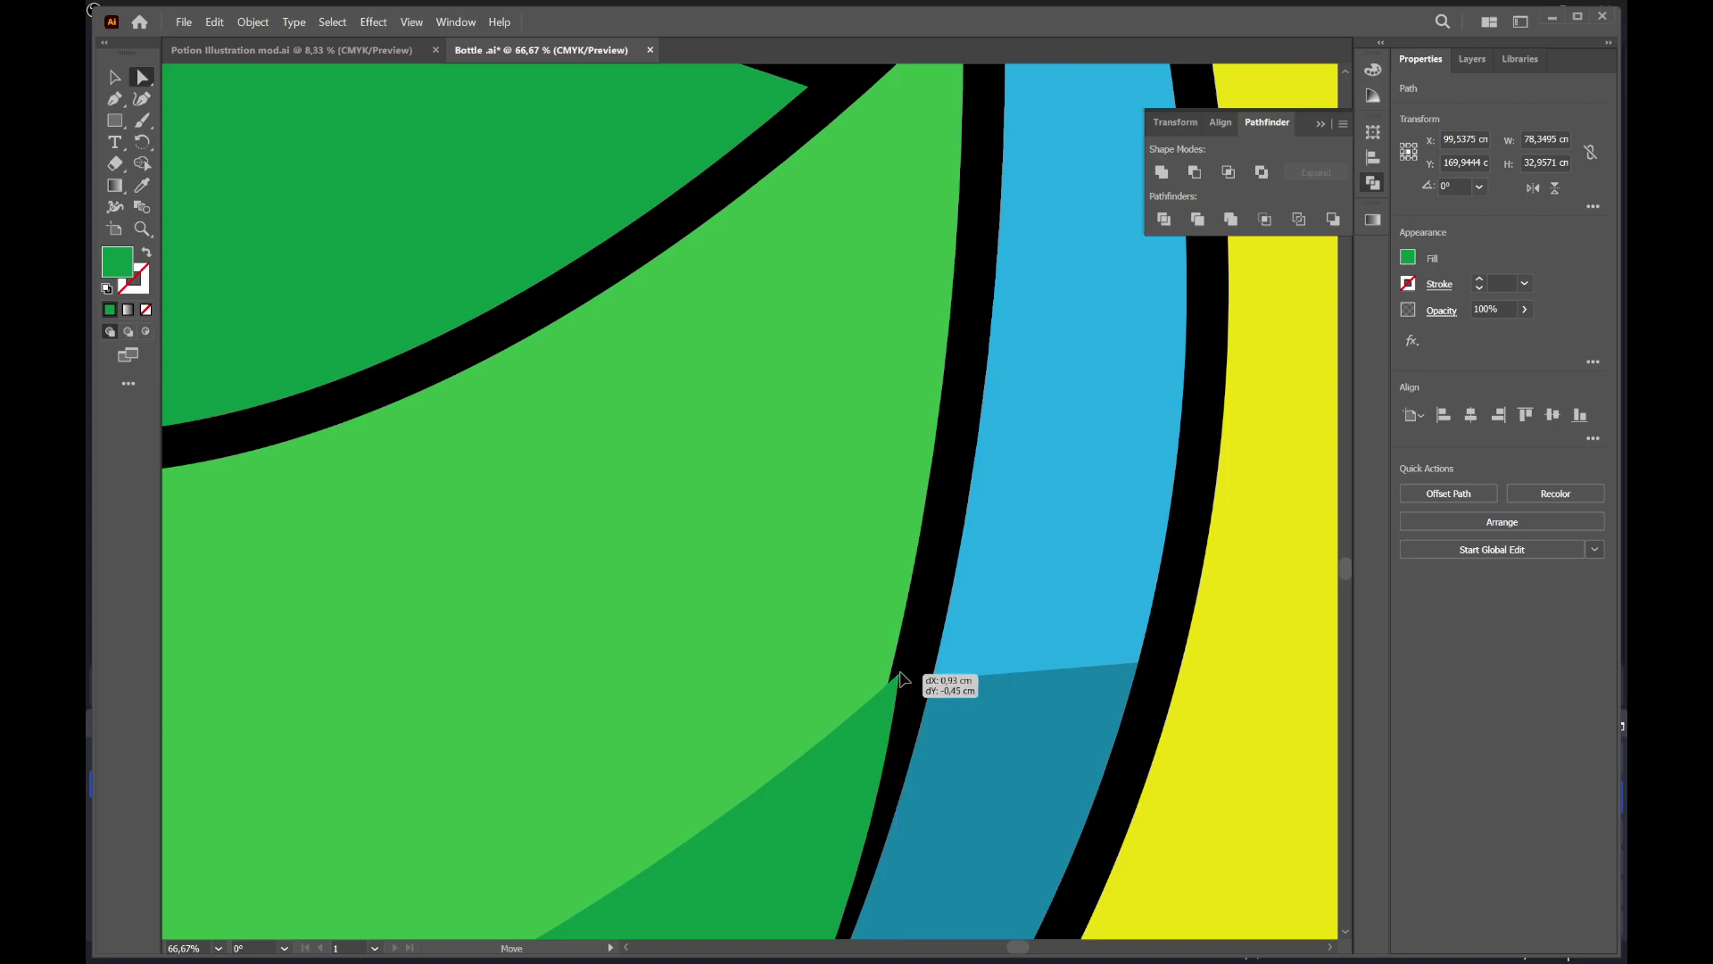
scroll(919, 687, down, 2)
scroll(931, 698, down, 1)
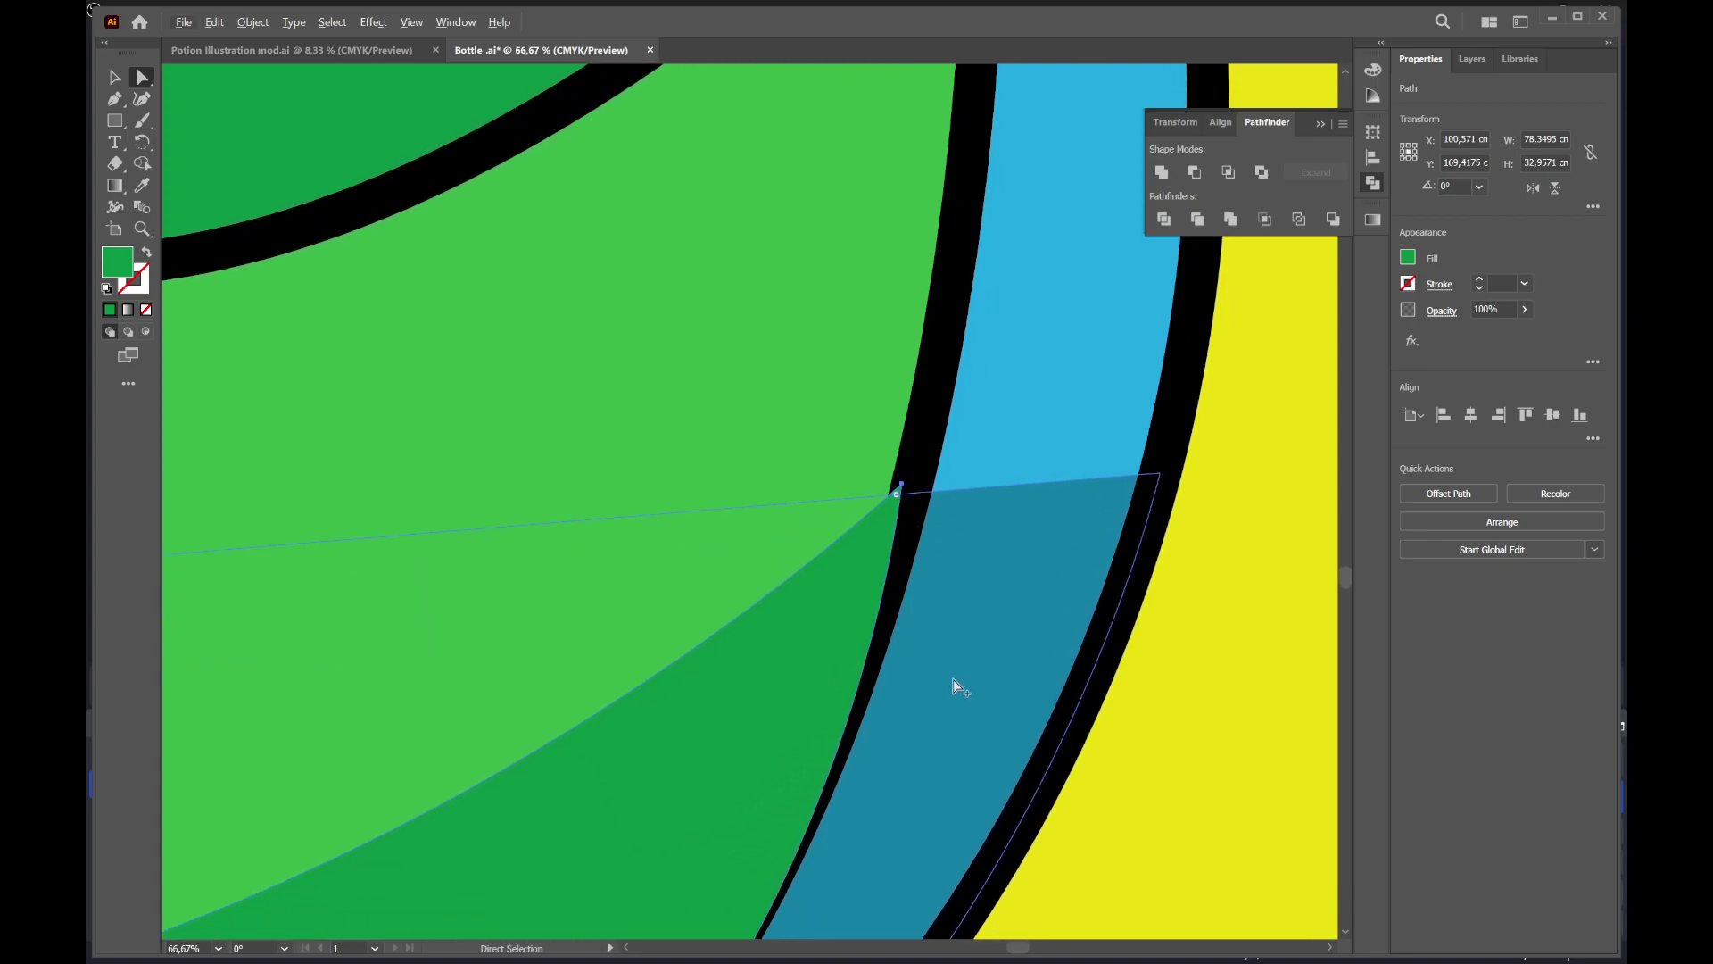
alt+scroll(946, 687, down, 5)
key(ctrl+shift+a)
alt+scroll(924, 720, up, 2)
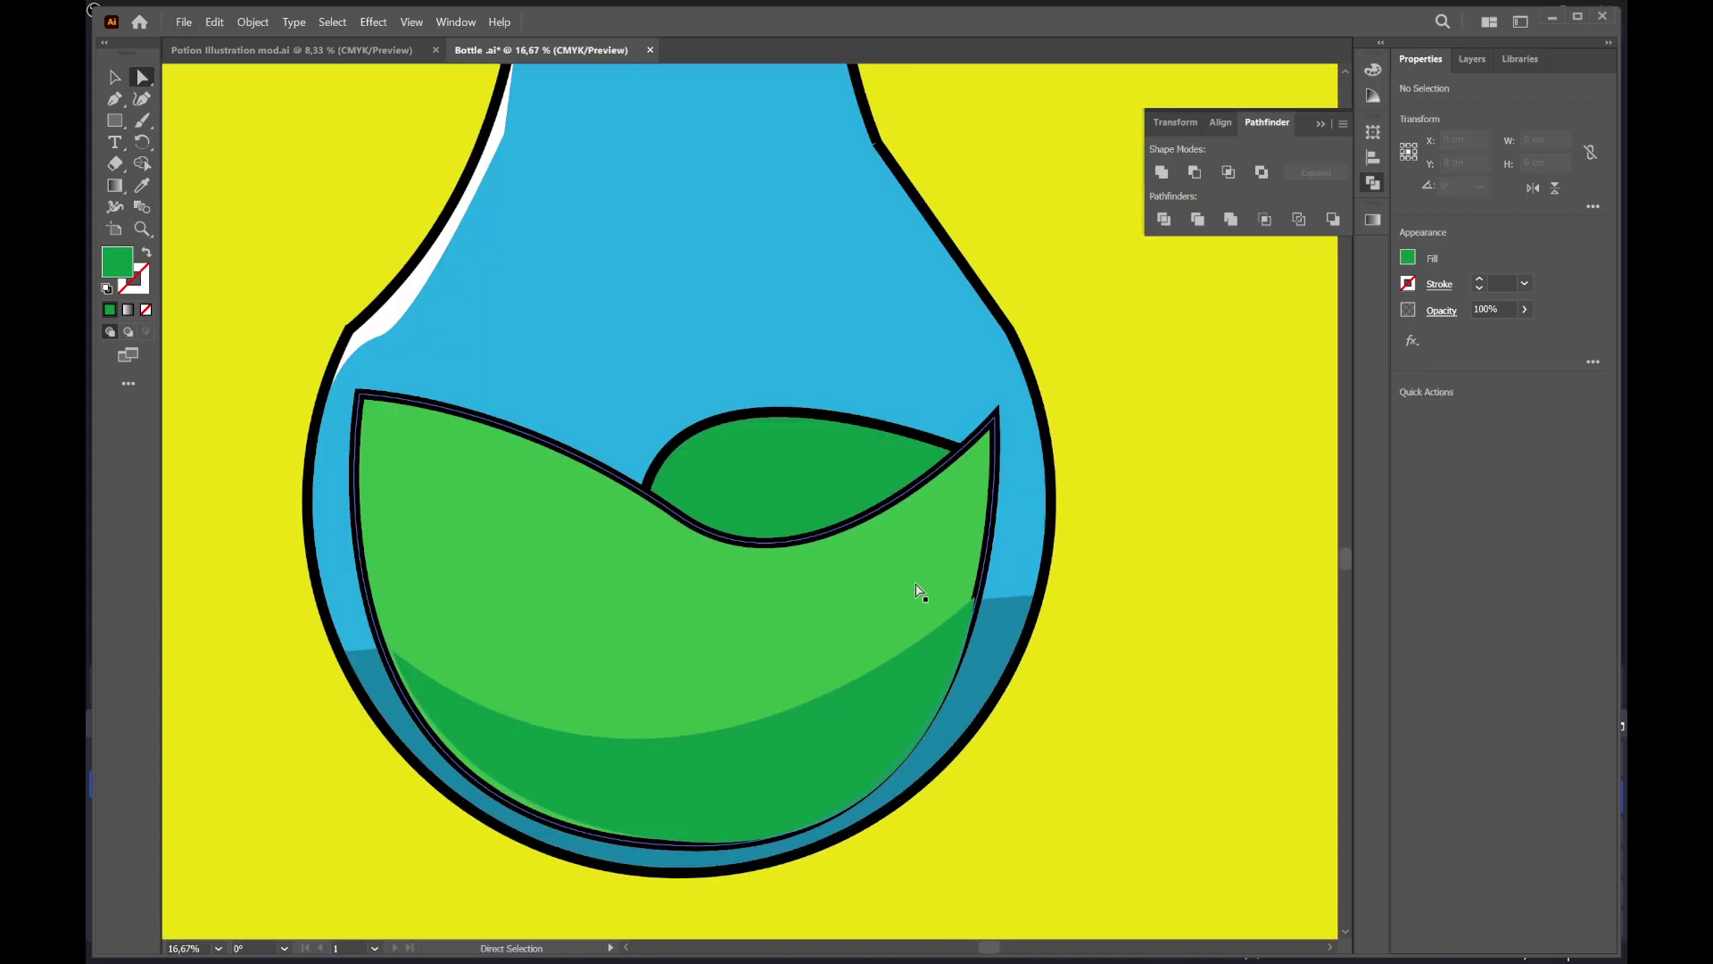
Expand the light green liquid shape's fill and stroke via Object > Expand
key(v)
click(848, 586)
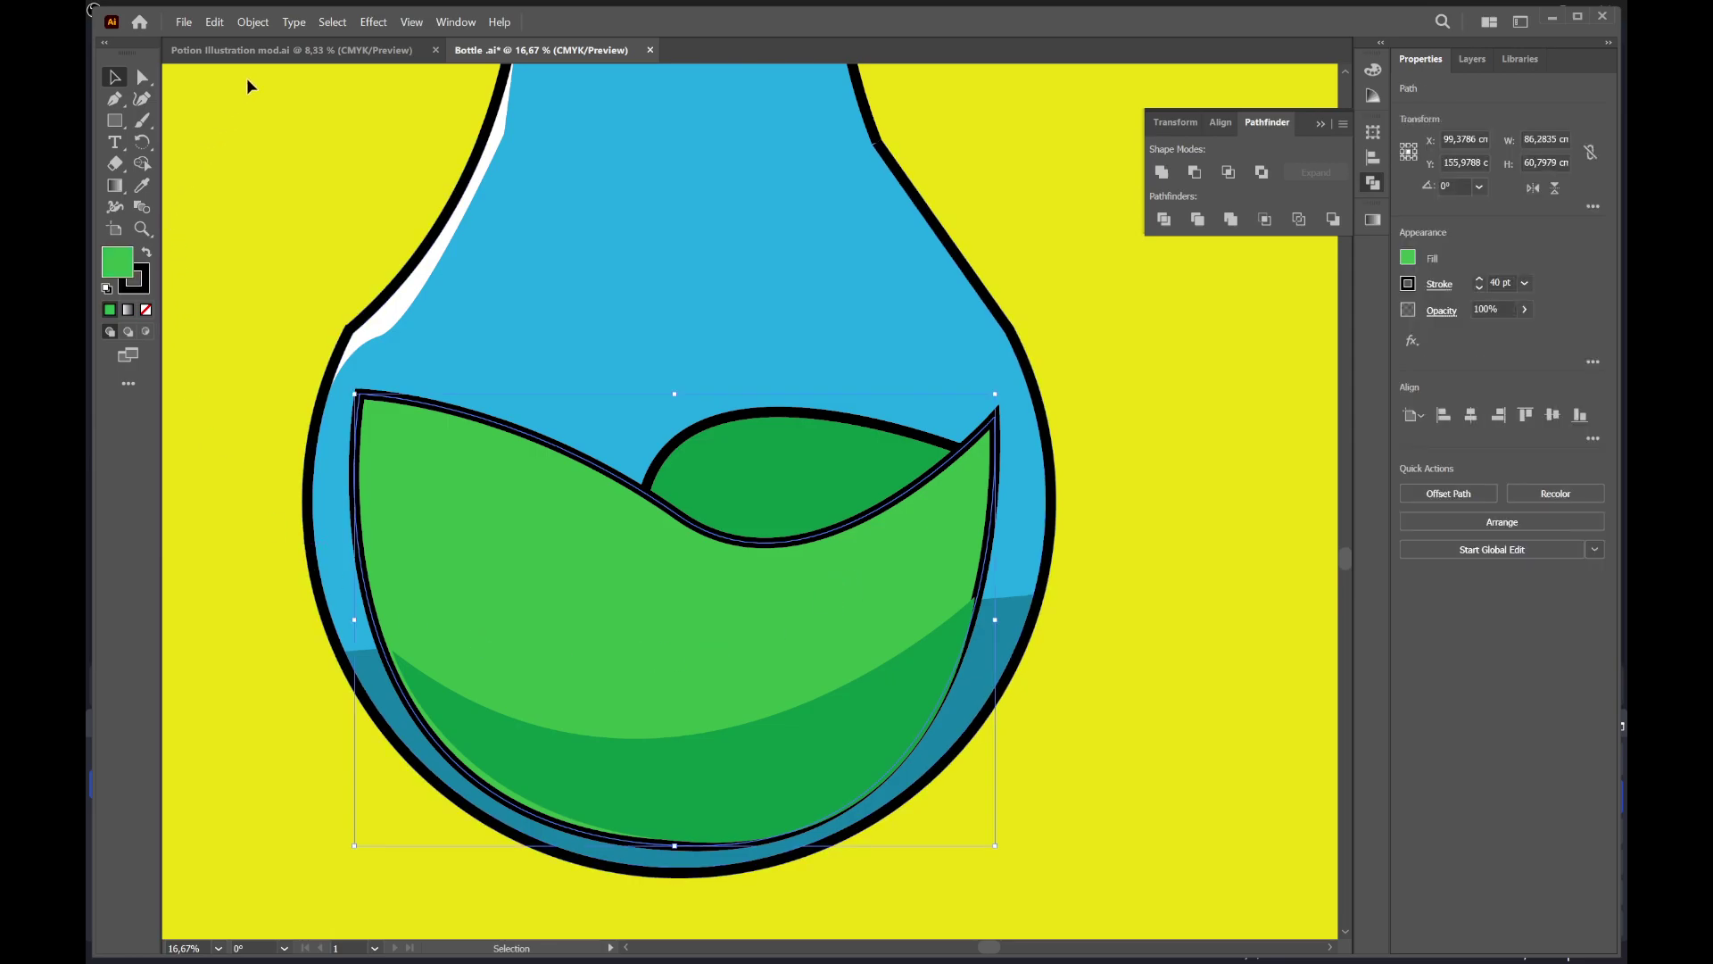
click(274, 25)
click(331, 268)
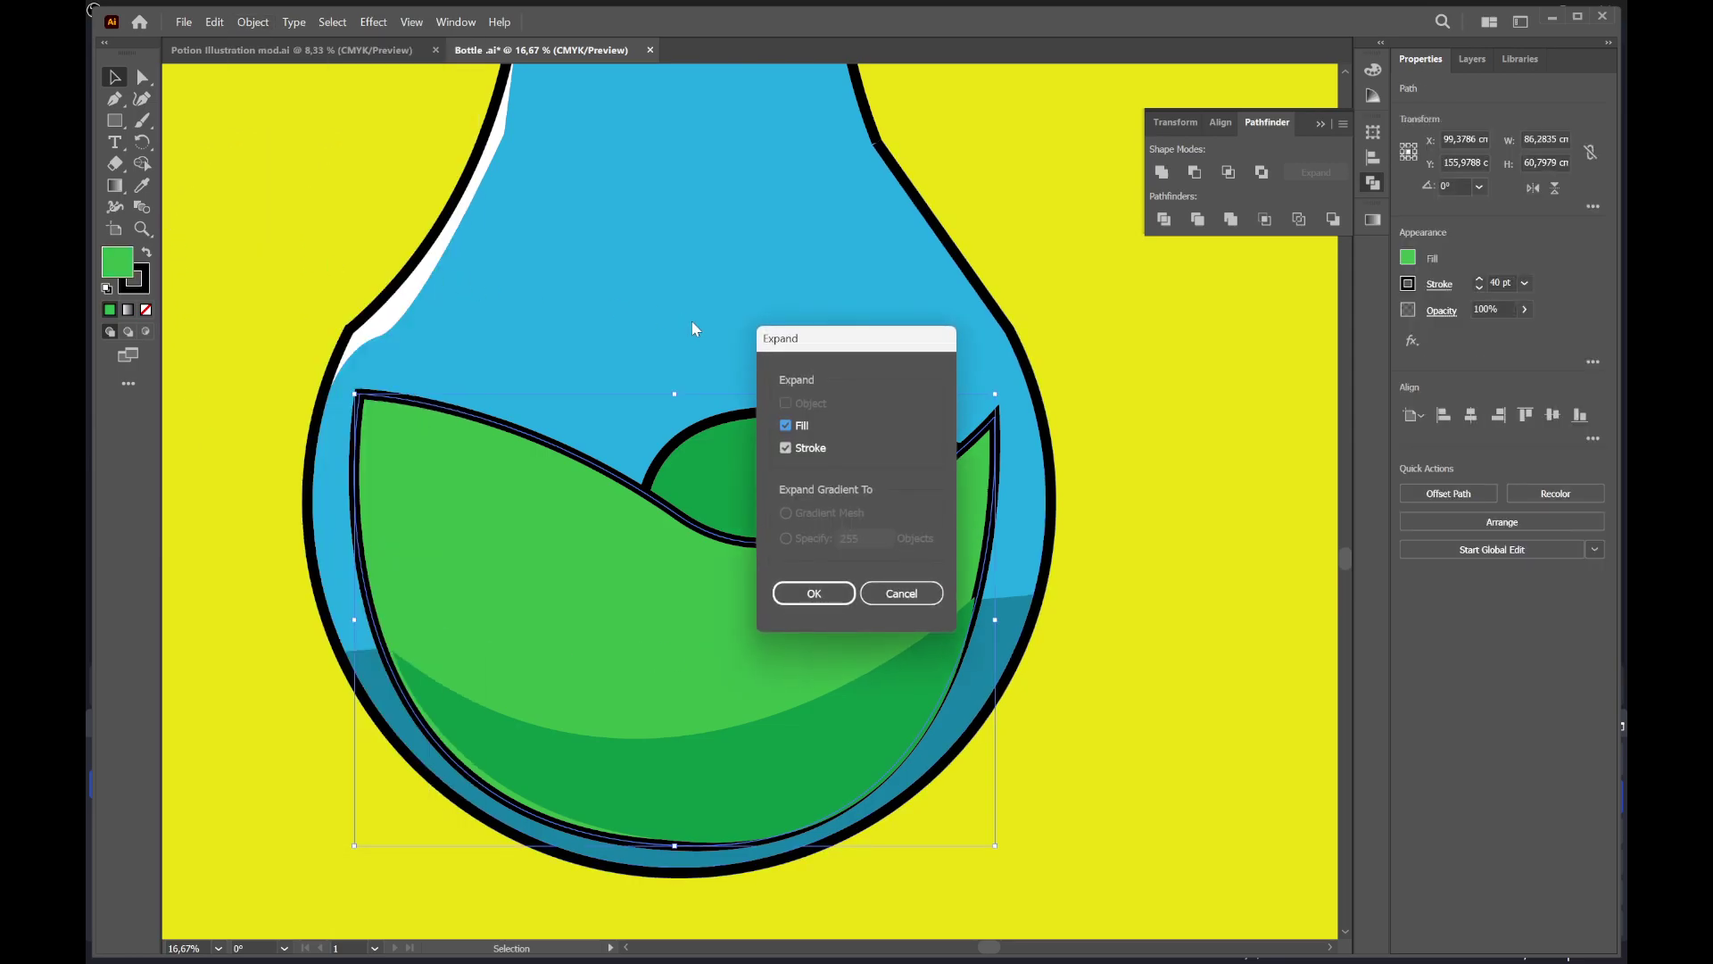
click(782, 592)
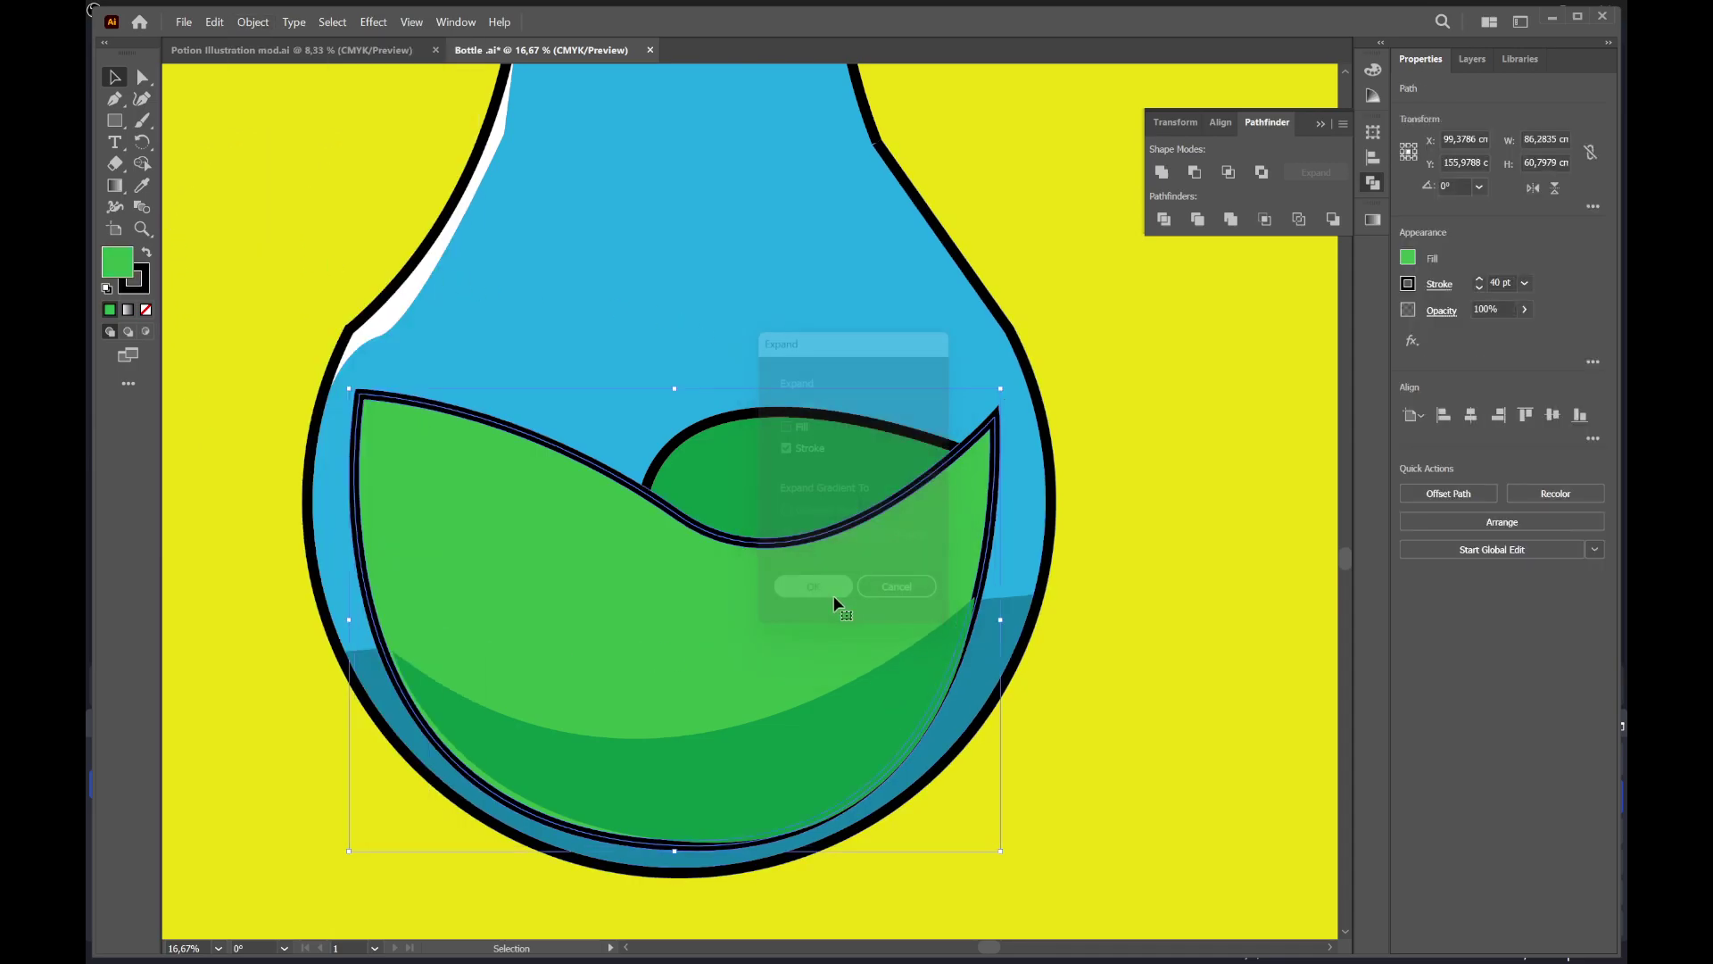
Bring the dark green band in front of the light green and nudge it down two steps
key(a)
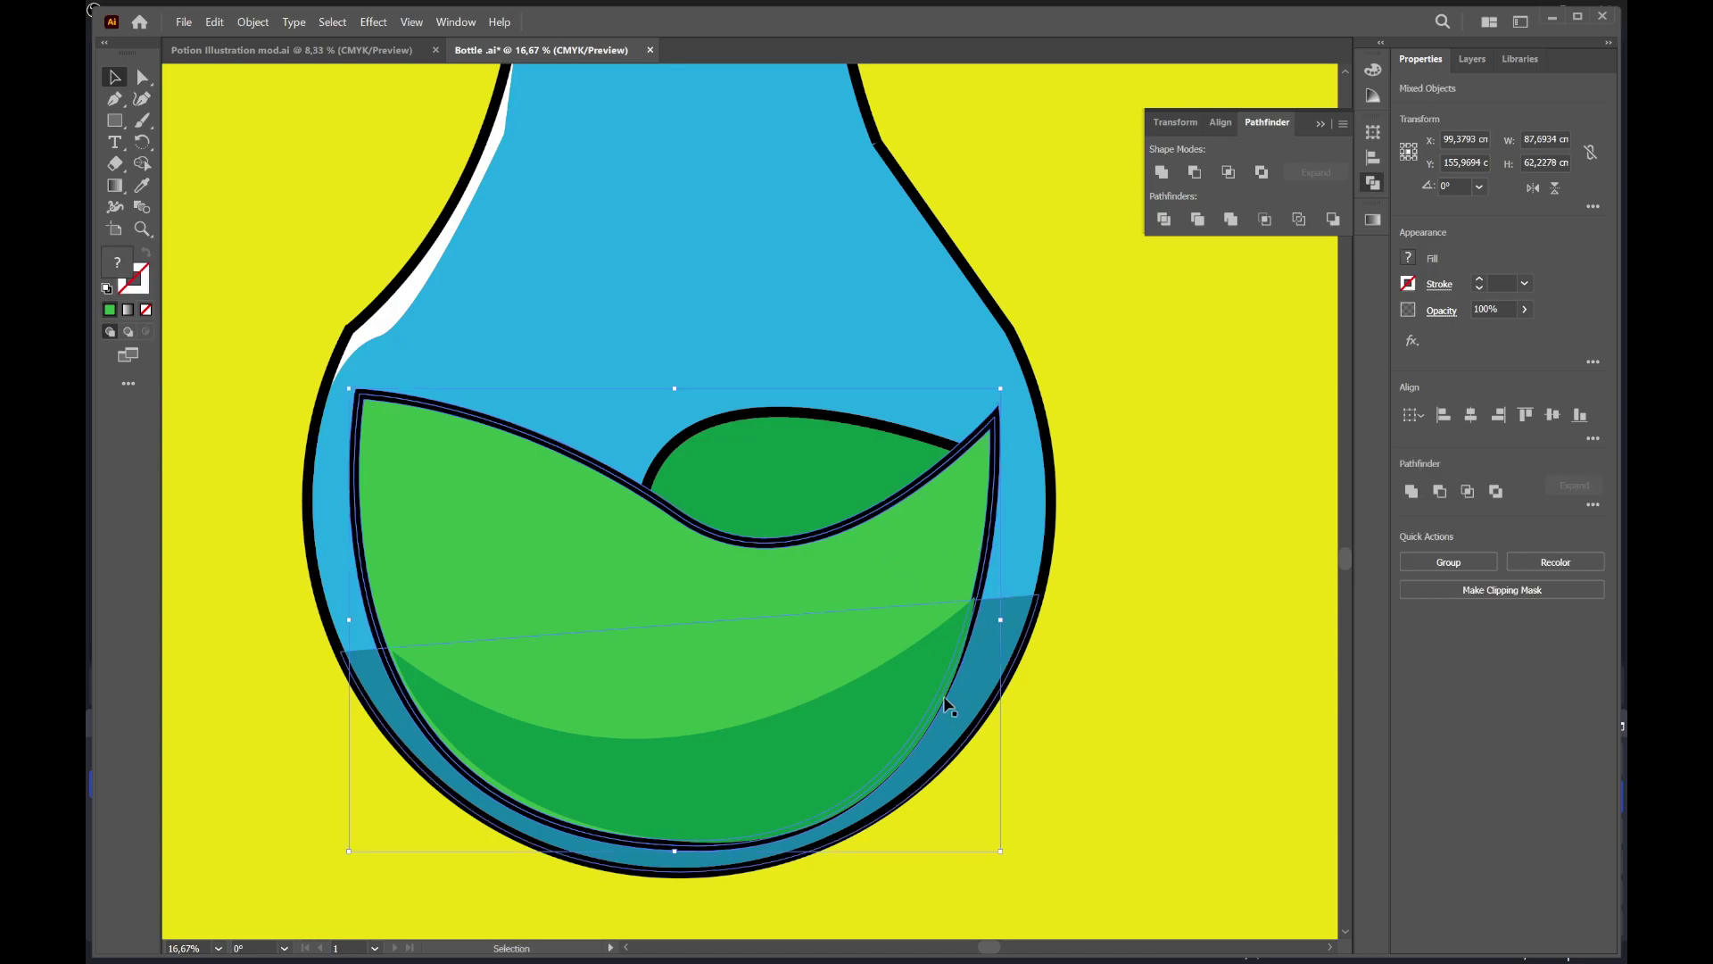
click(895, 719)
key(ctrl+shift+bracketleft)
key(ctrl+shift+bracketright)
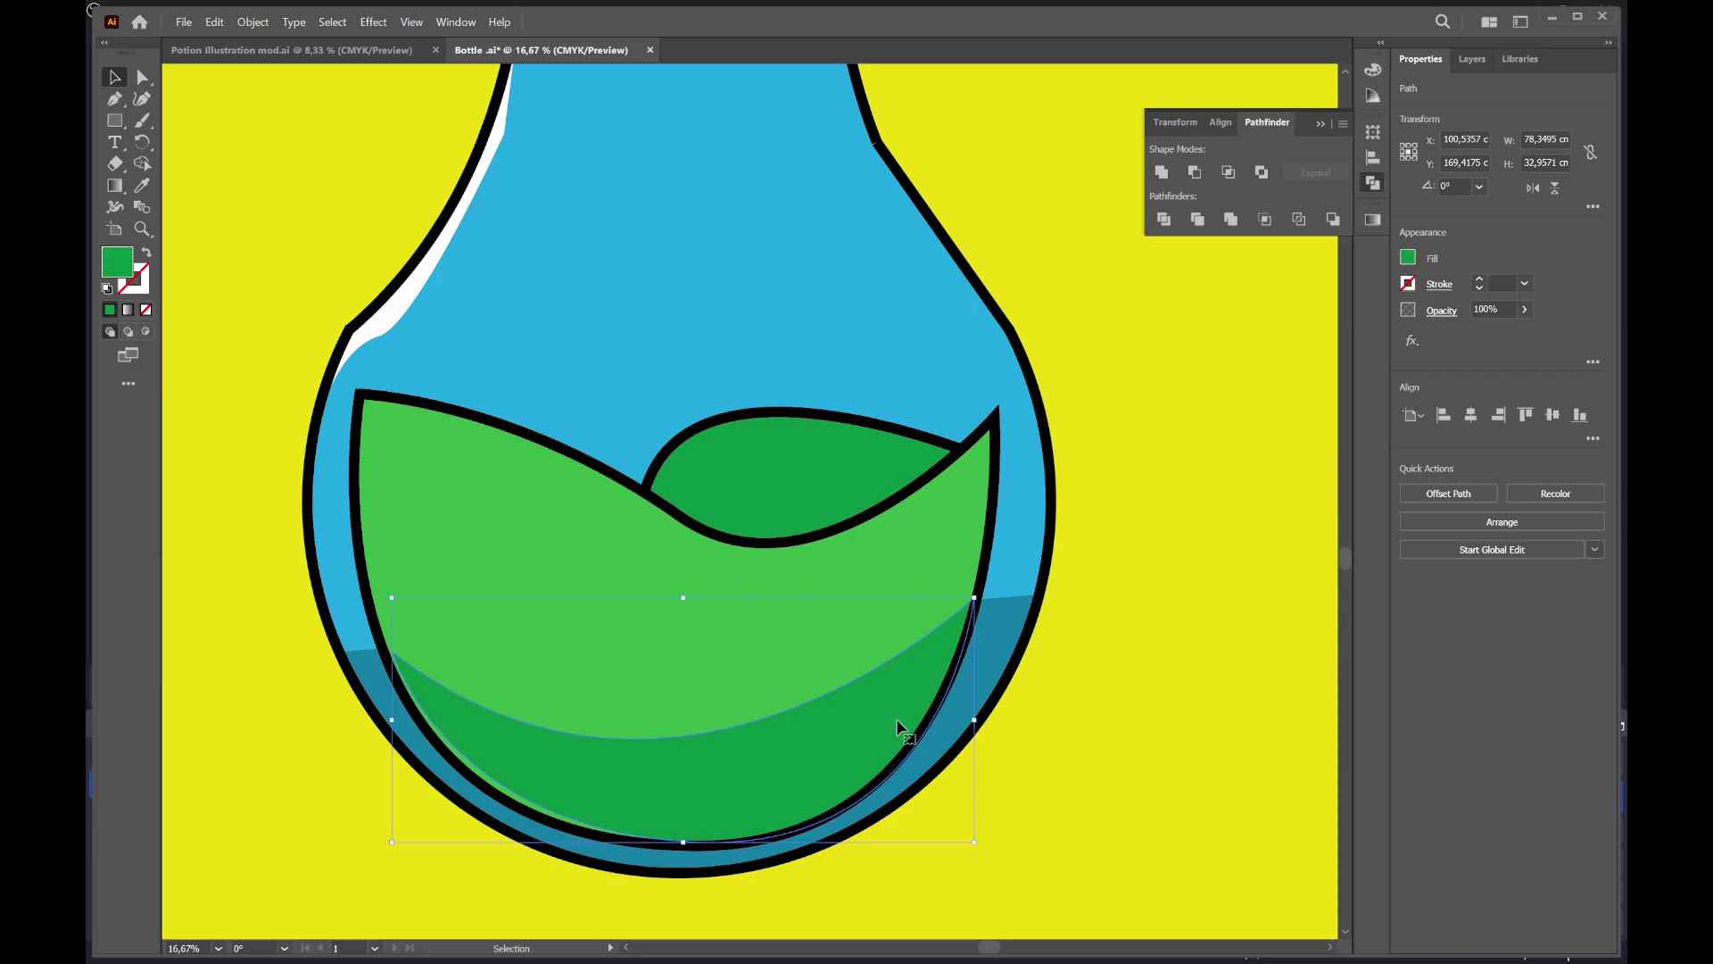
key(Down)
key(Down)
key(Down)
key(Down)
key(Down)
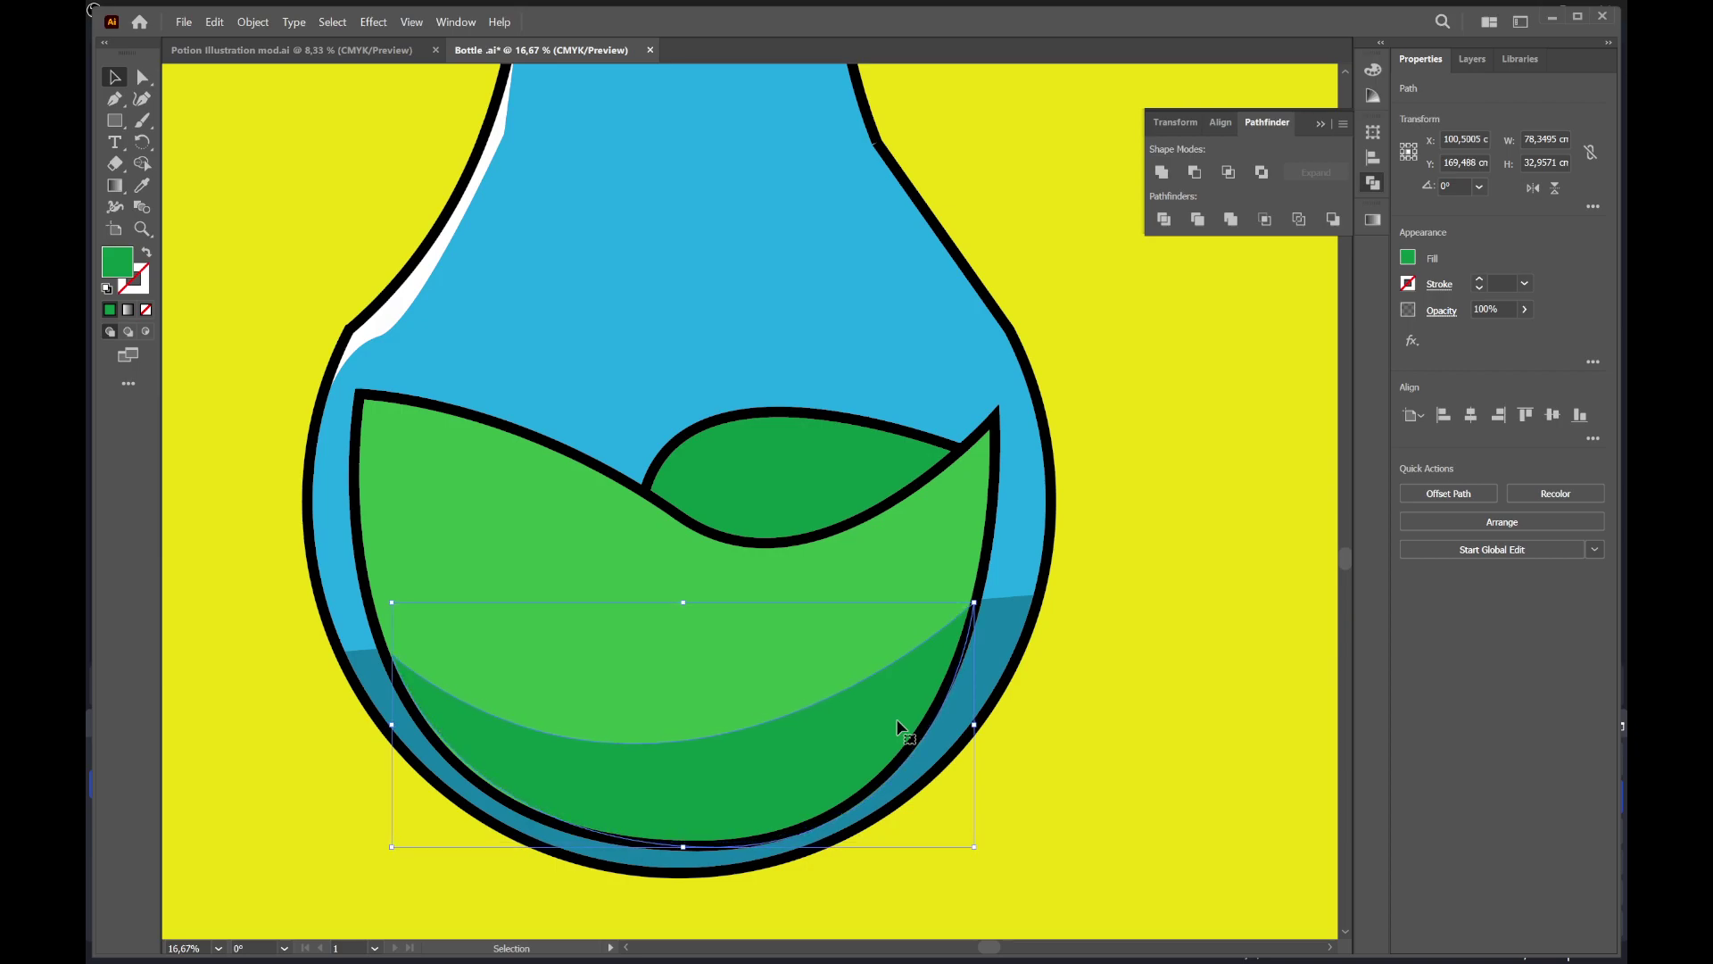
key(Down)
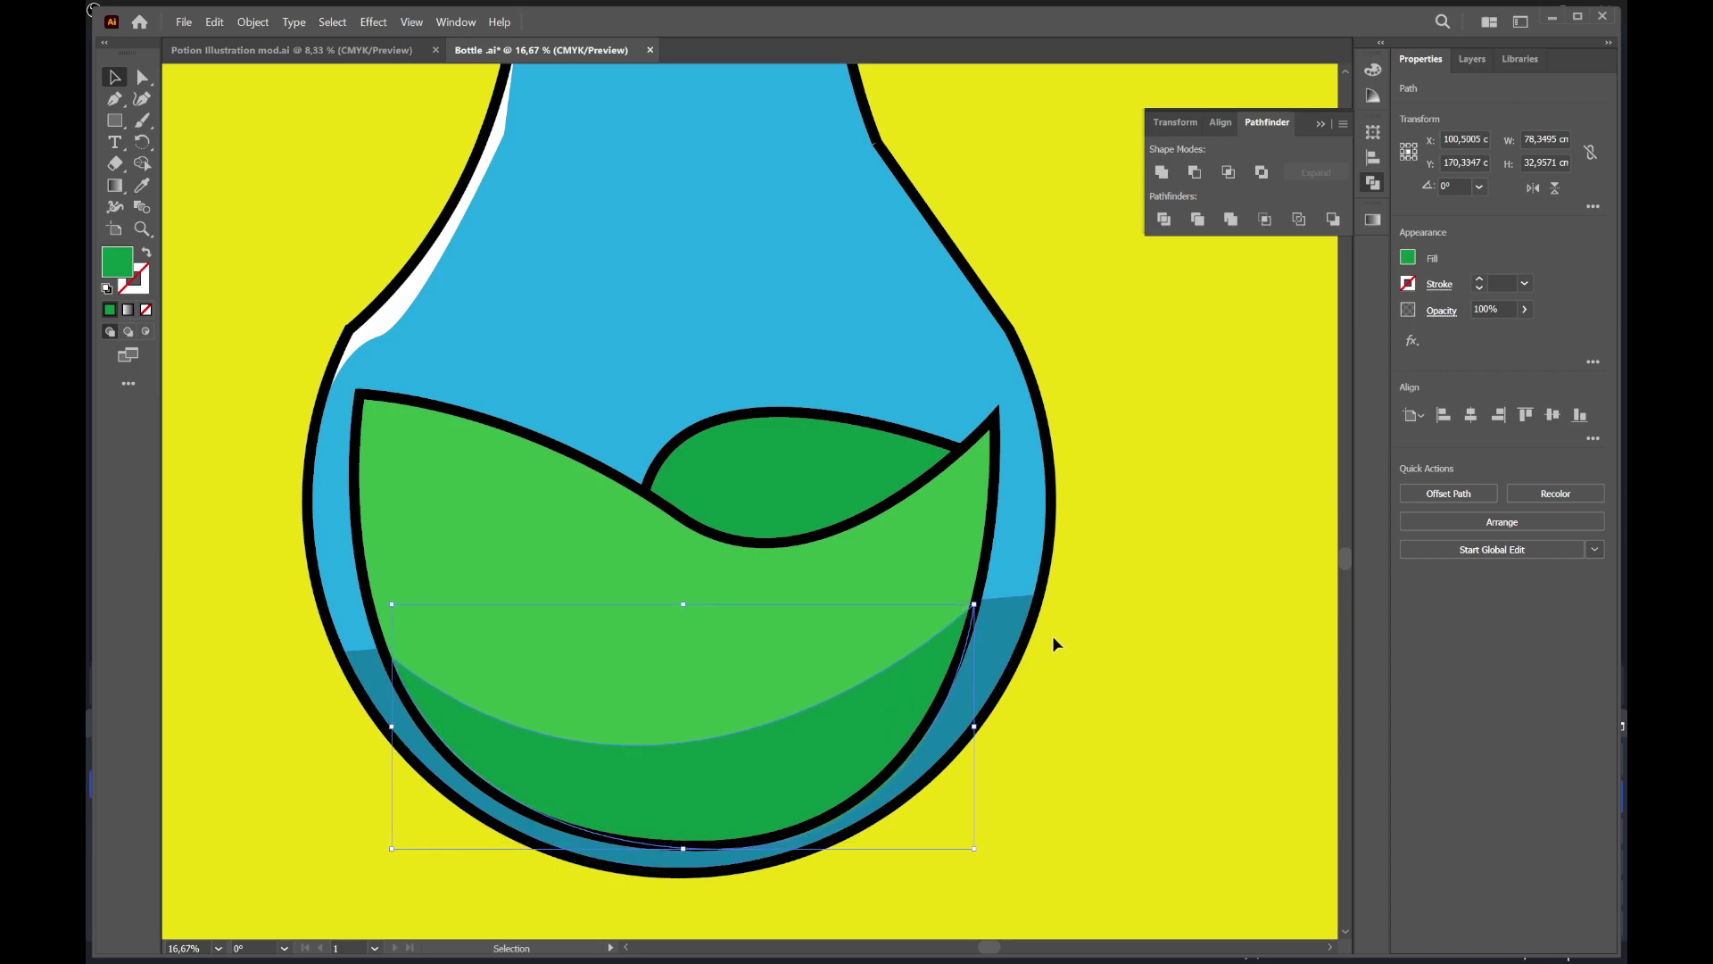
click(1062, 632)
key(ctrl+minus)
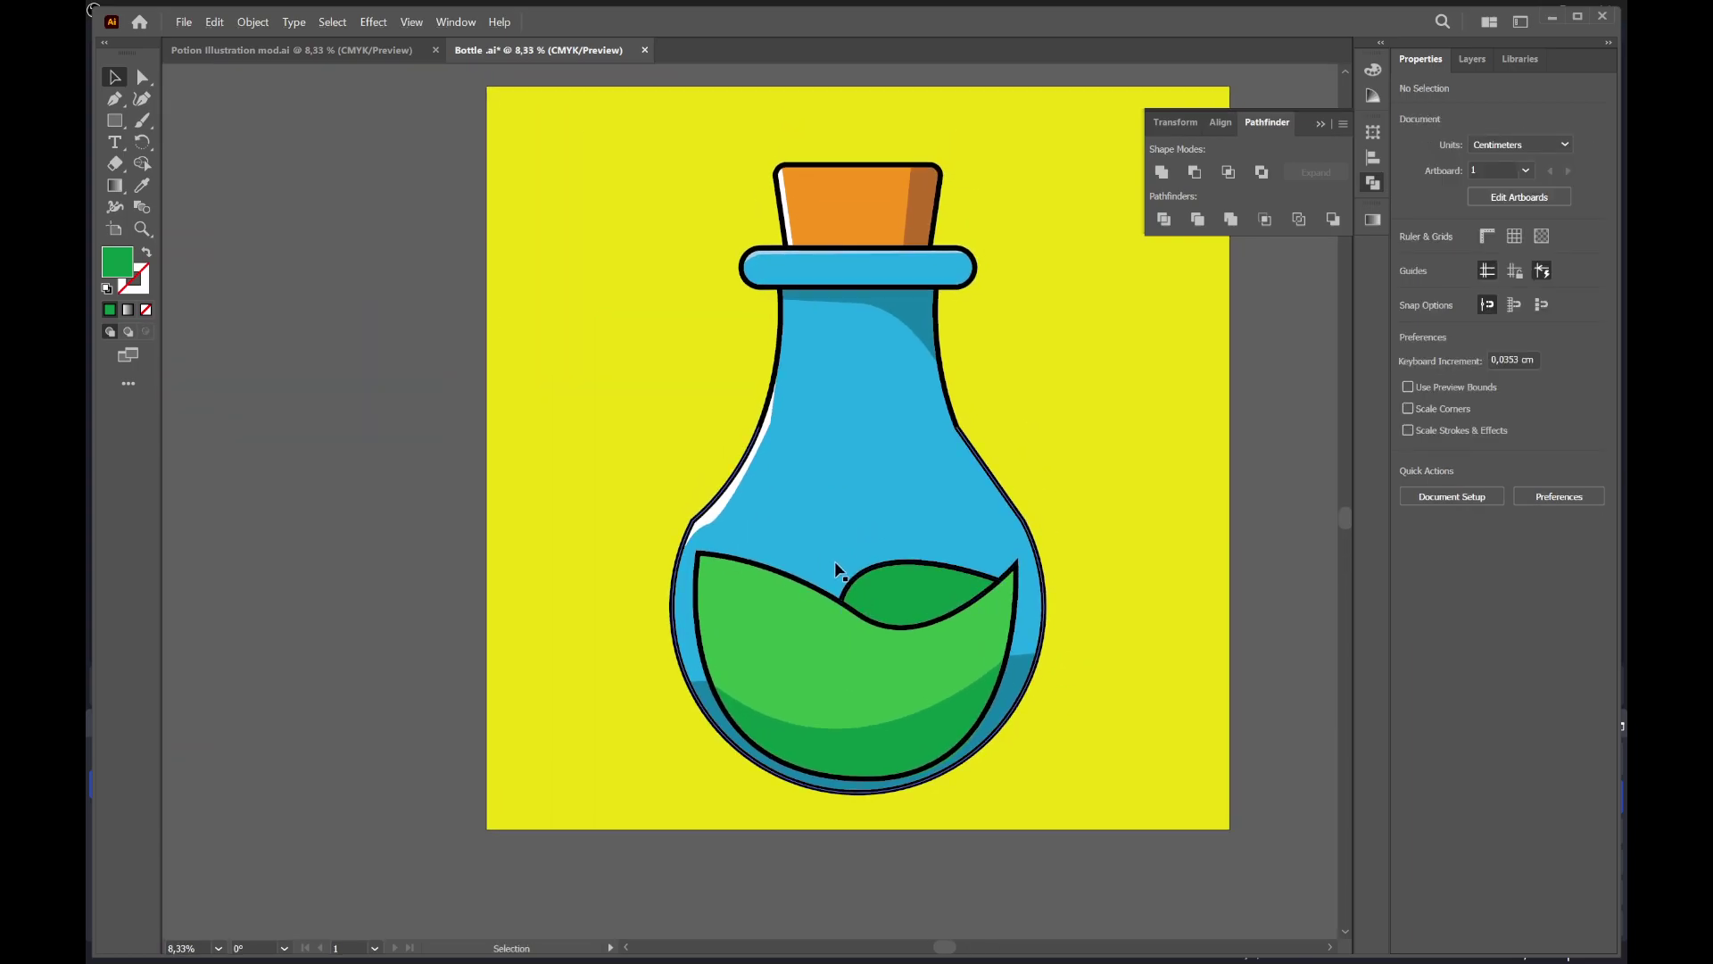
click(351, 51)
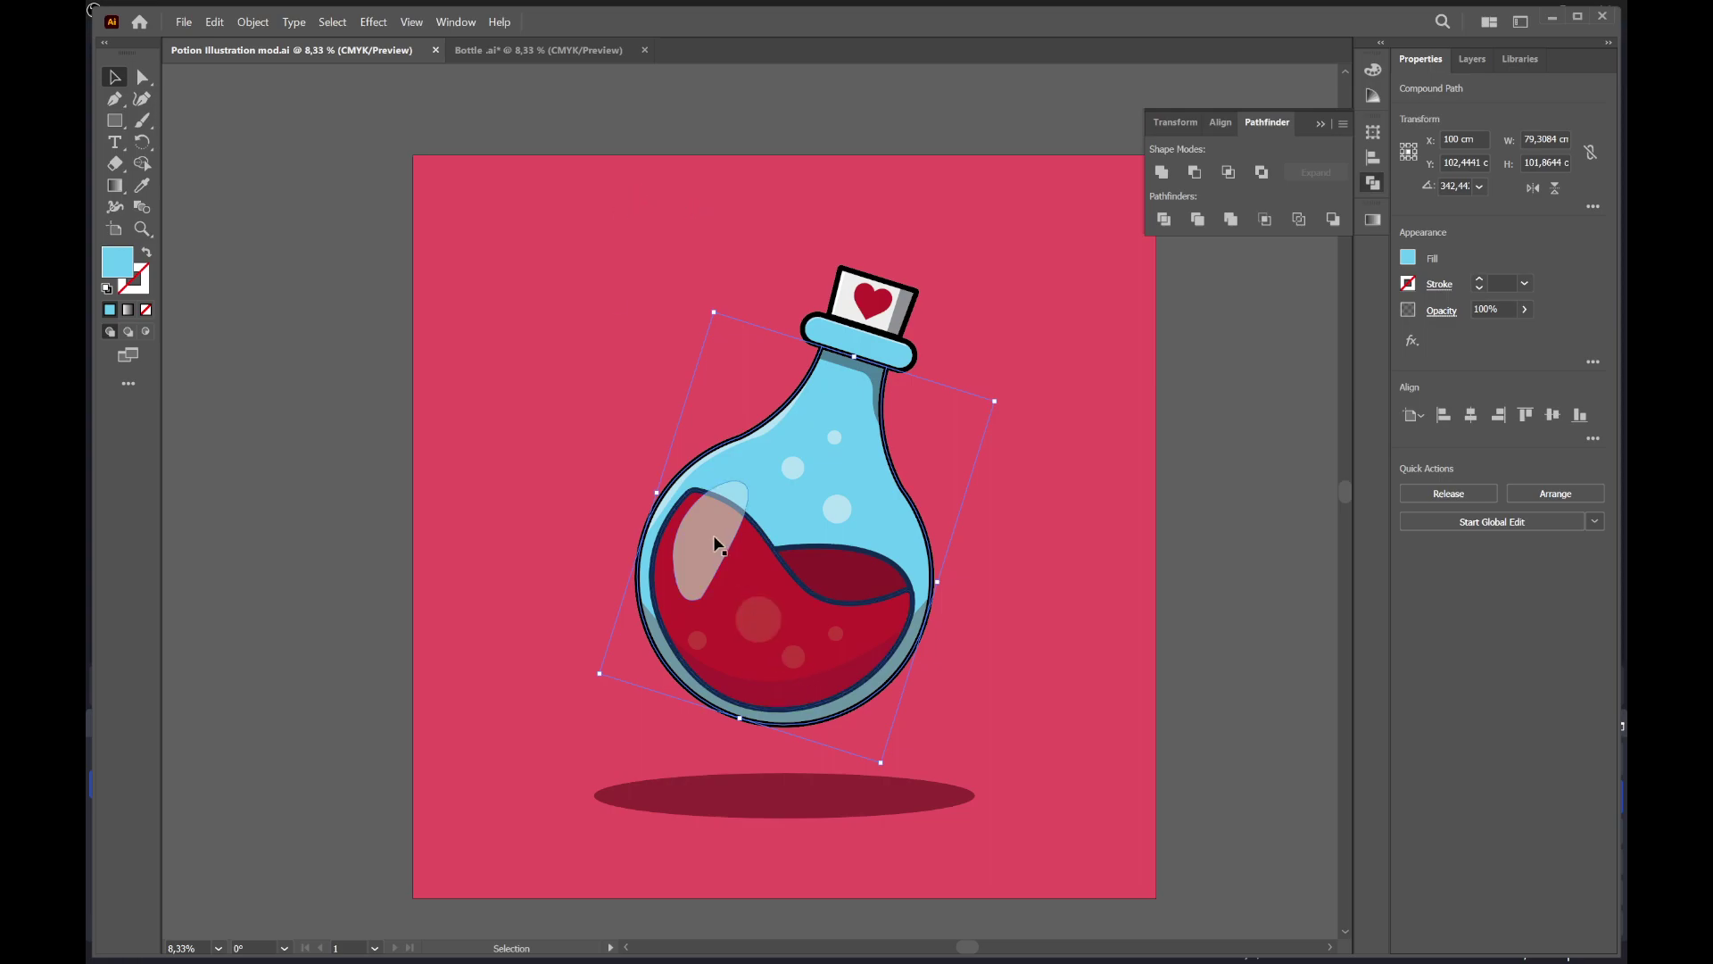
click(590, 53)
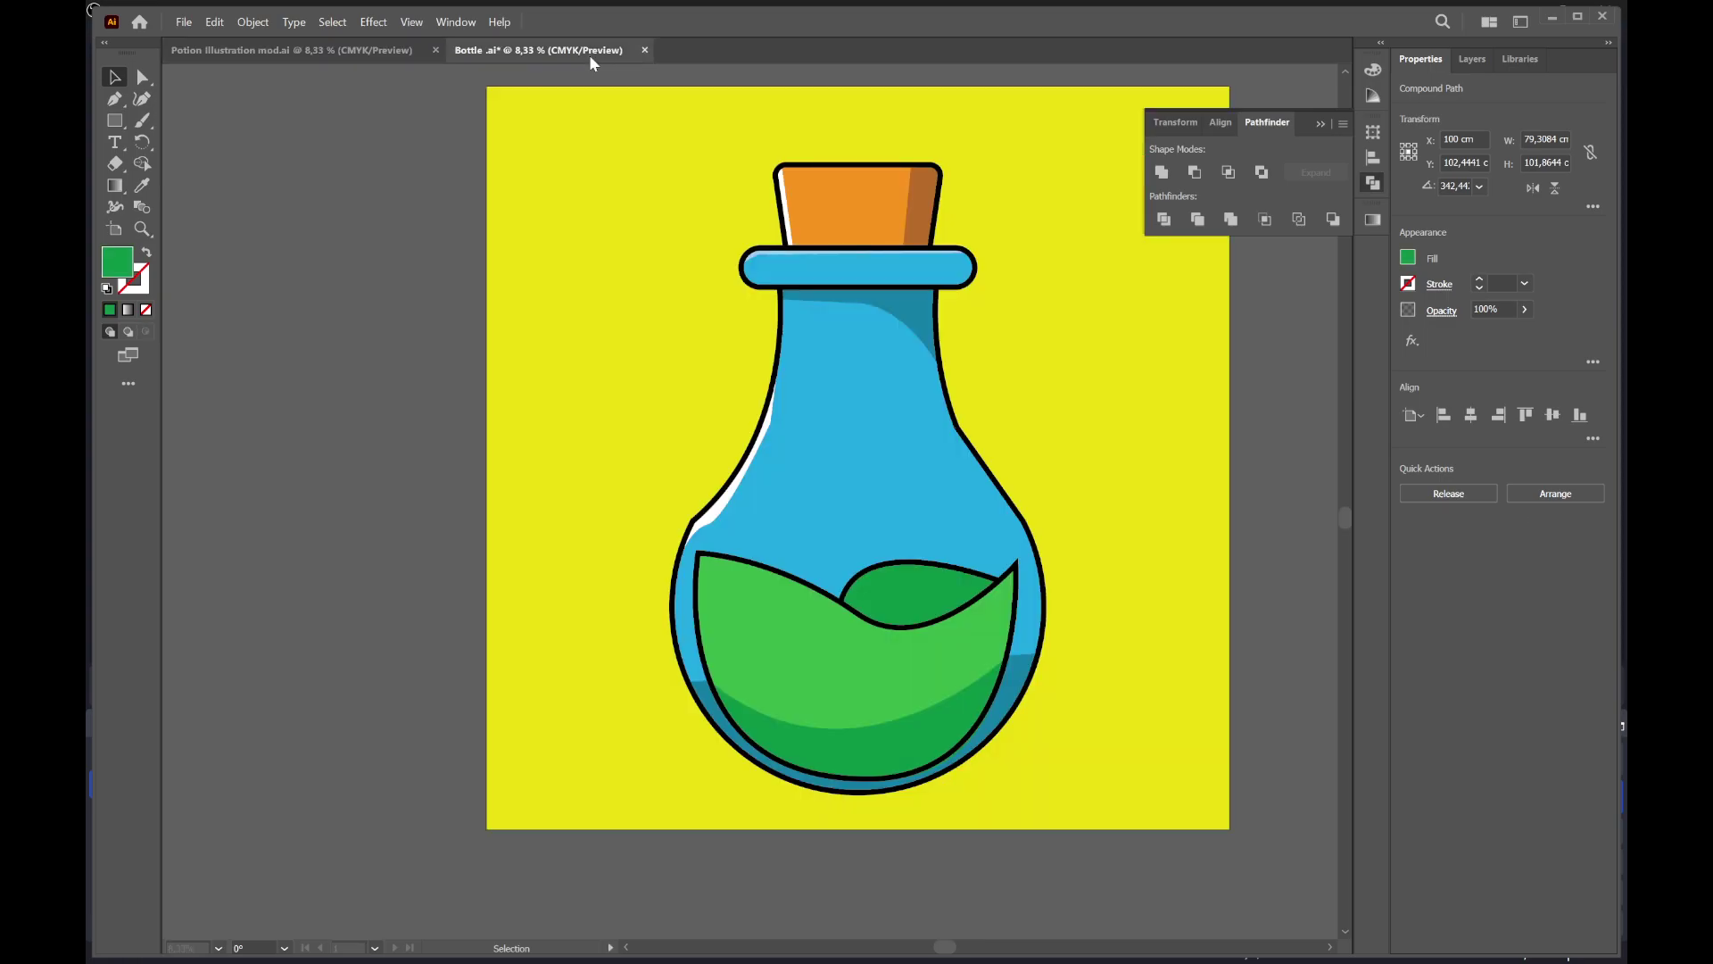
key(p)
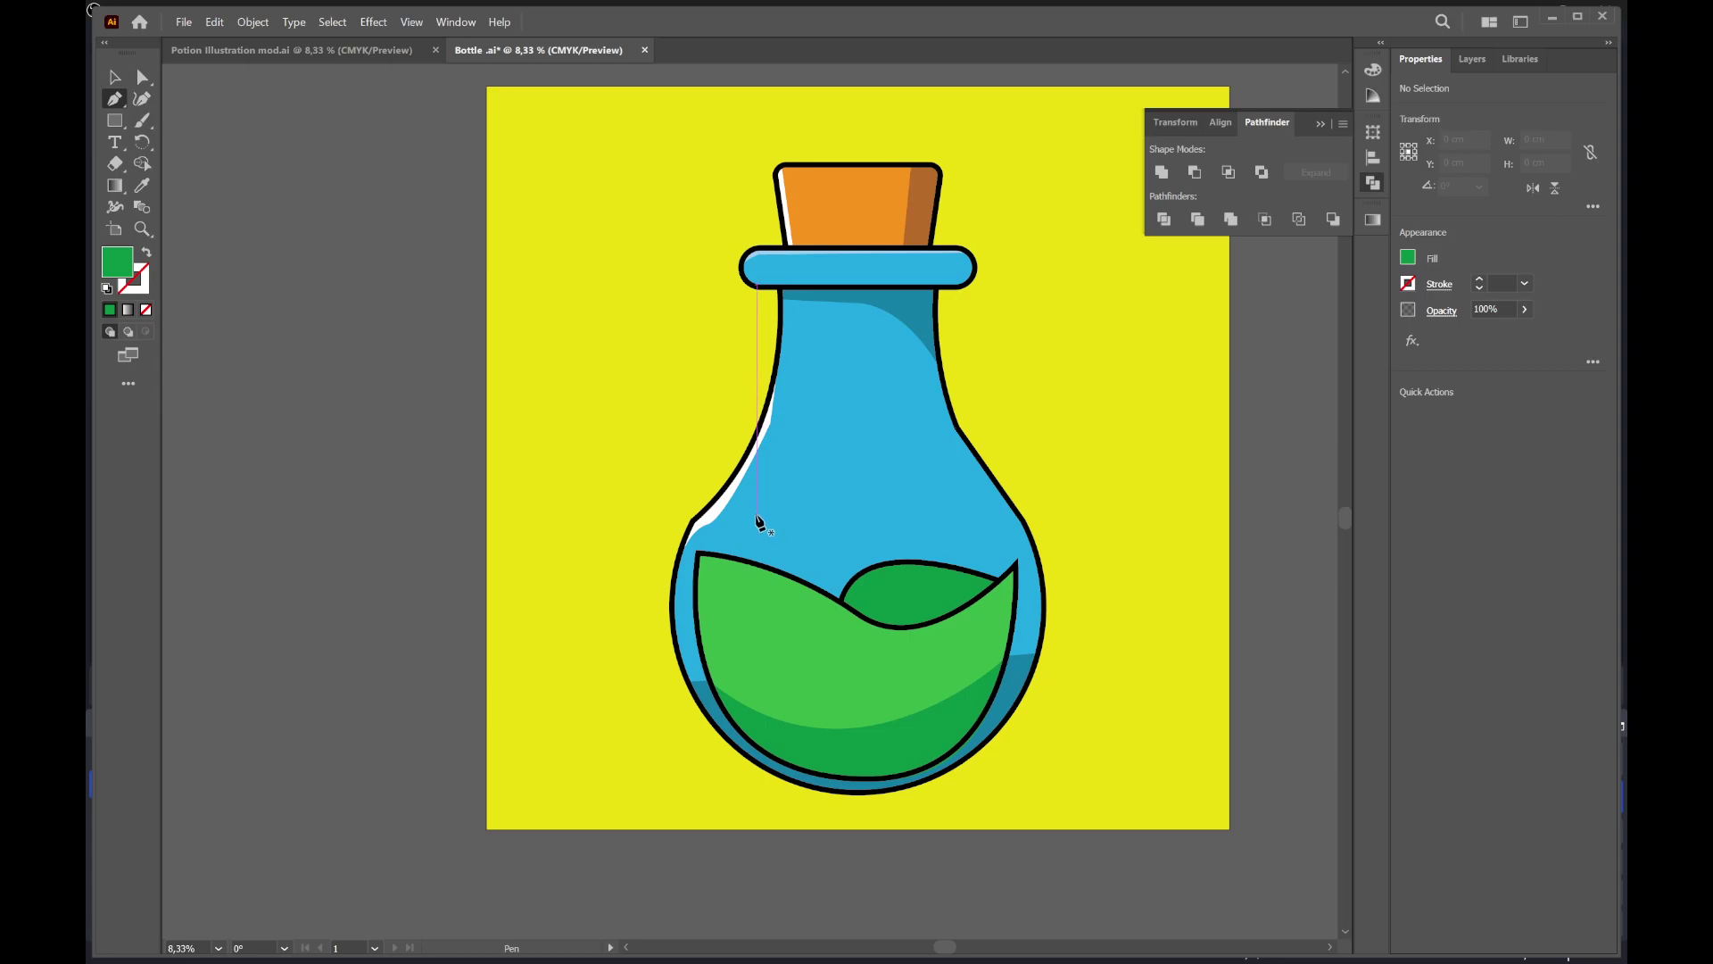
Remove a stray rectangle drawn on the glass and select the green liquid
key(m)
drag(732, 587, 793, 505)
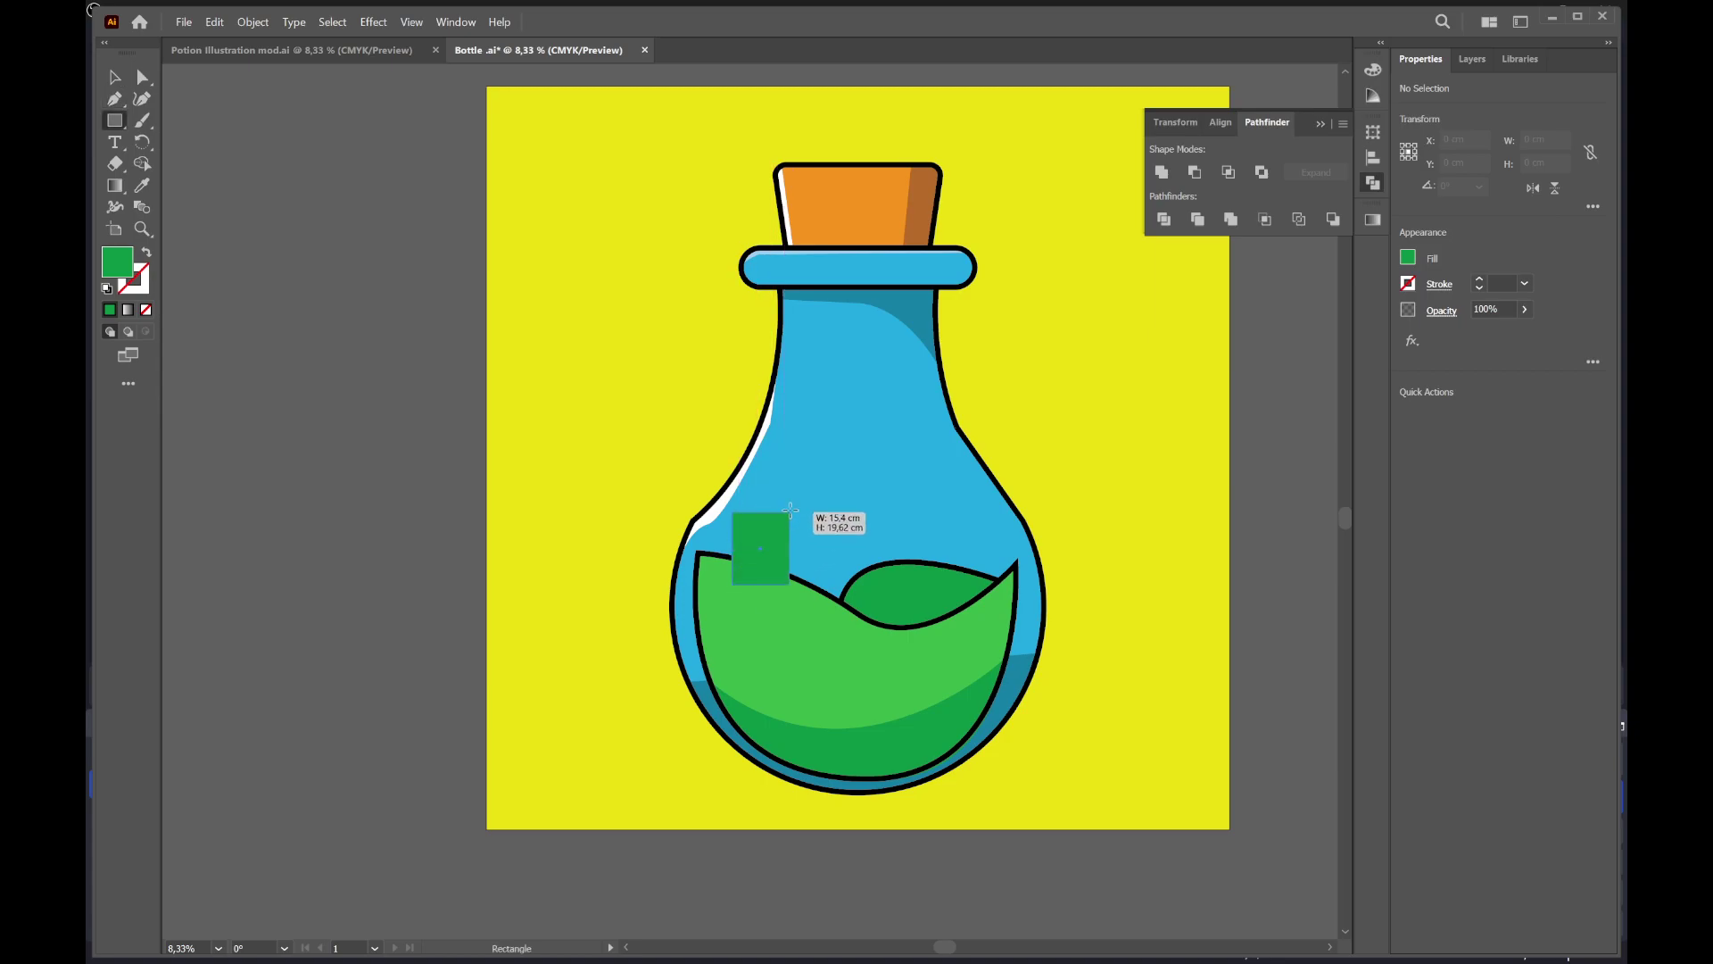
key(Delete)
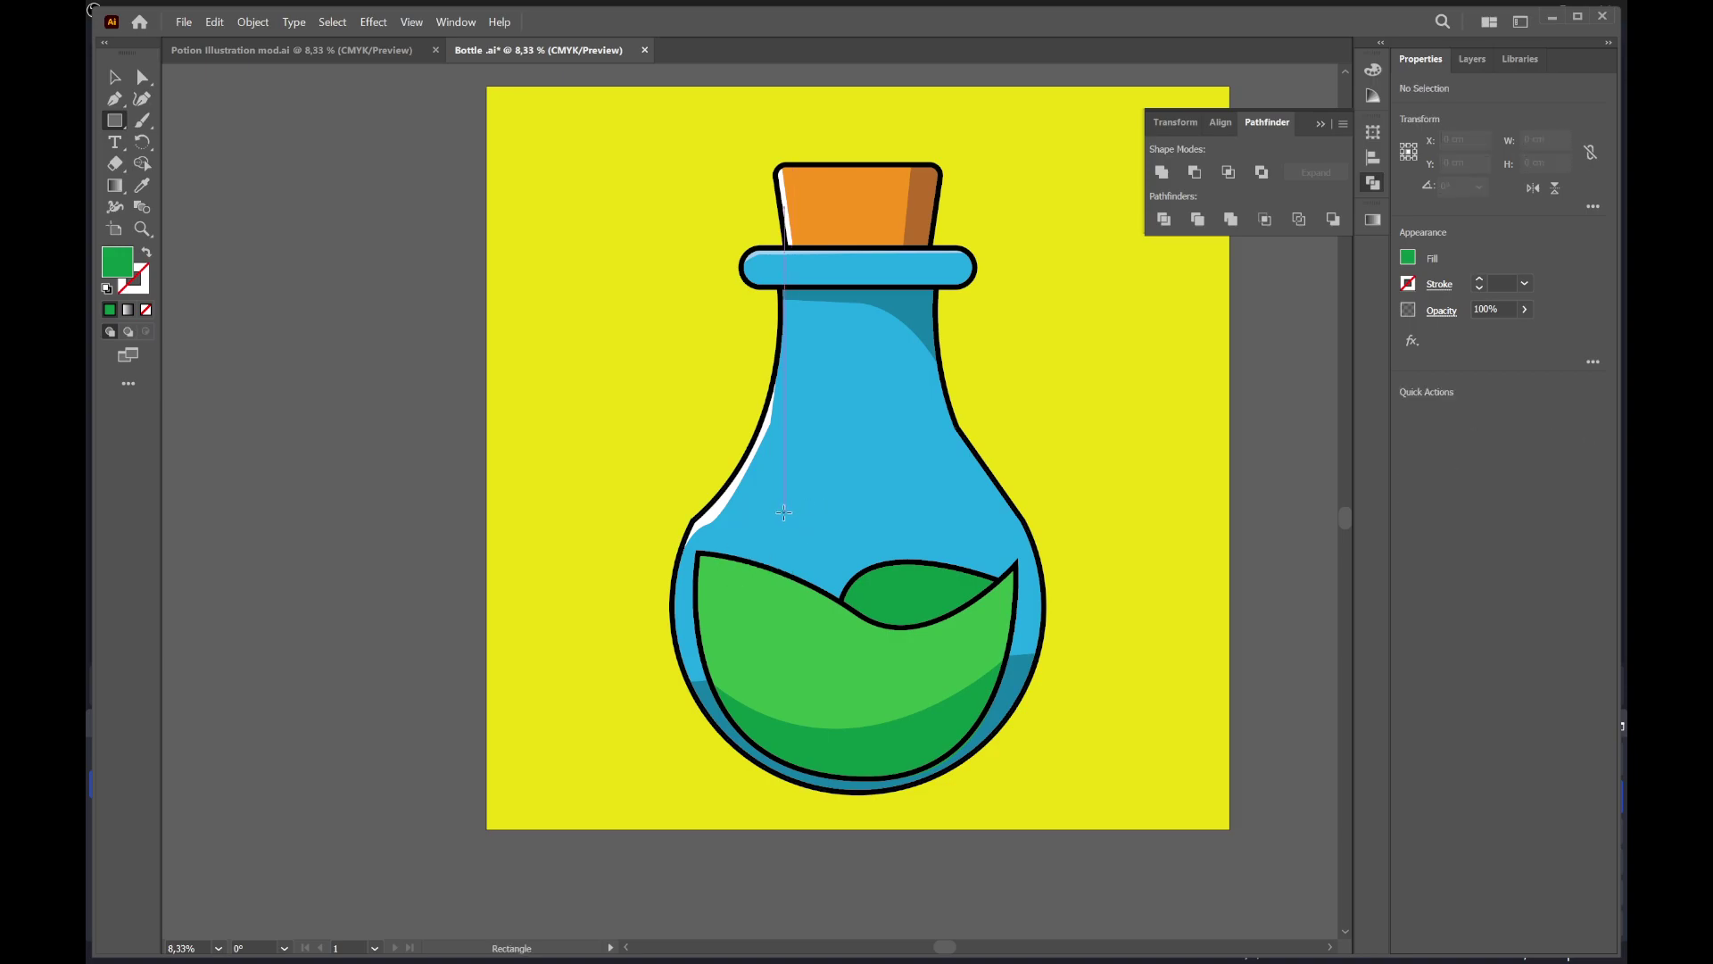
key(o)
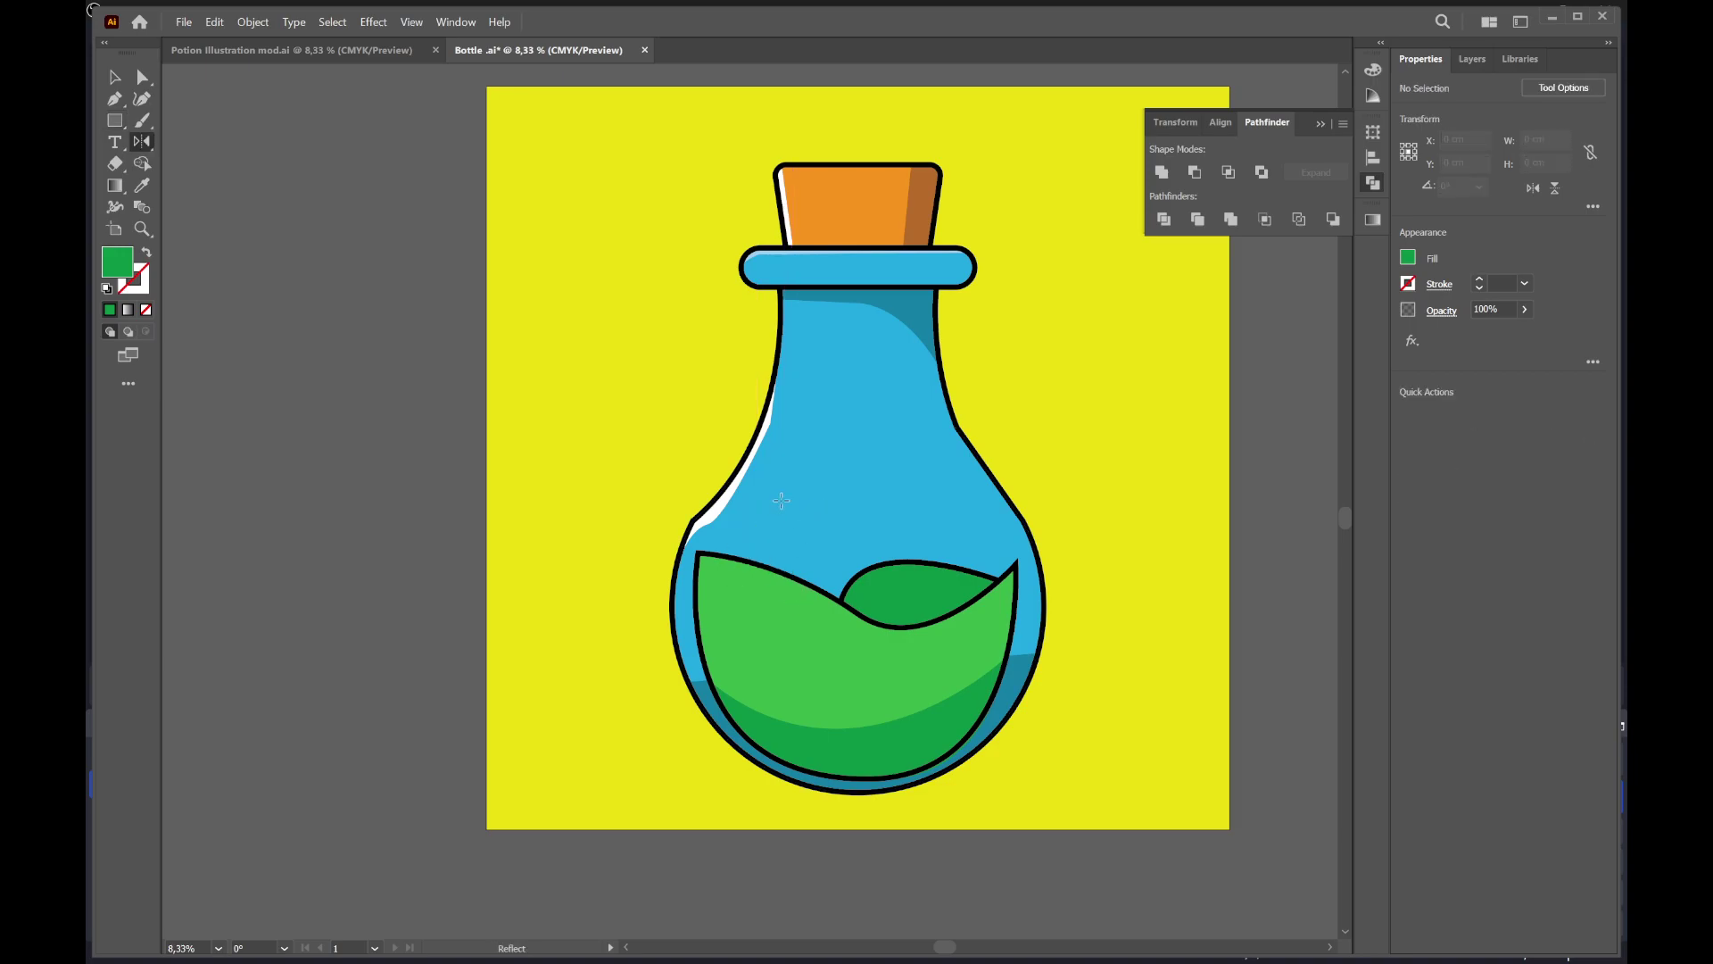
ctrl+click(754, 593)
Draw a curved leaf-shaped path on the glass's left side and move it up and right
key(p)
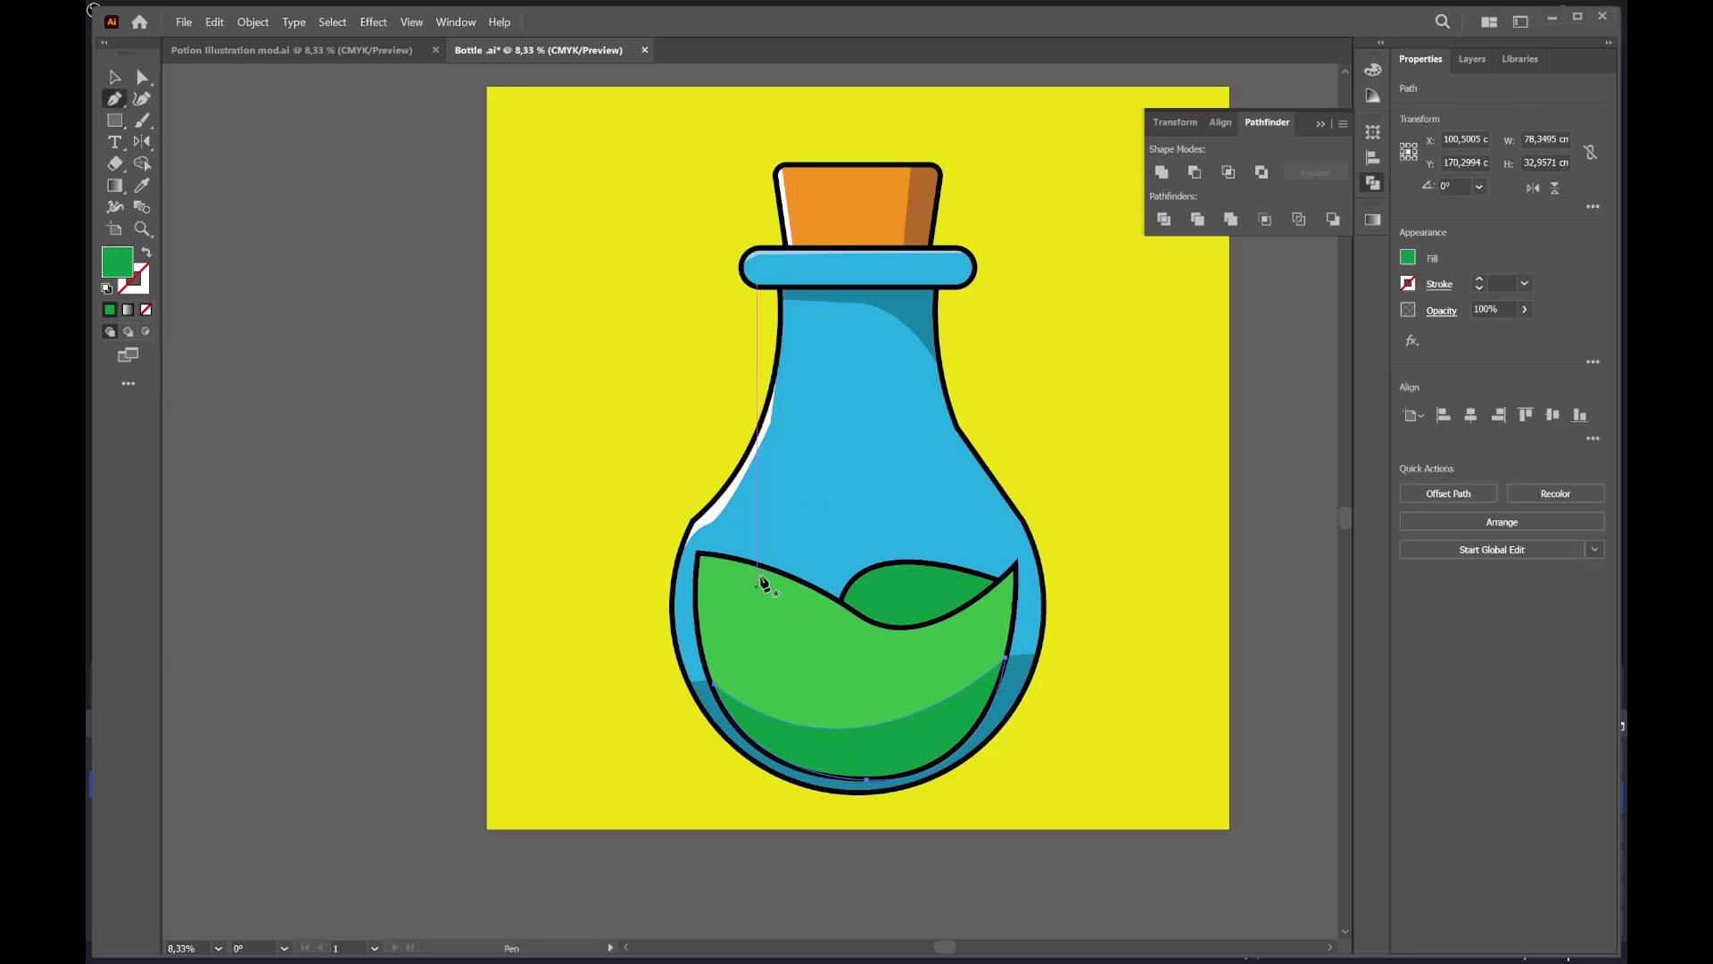
drag(745, 547, 741, 539)
click(814, 539)
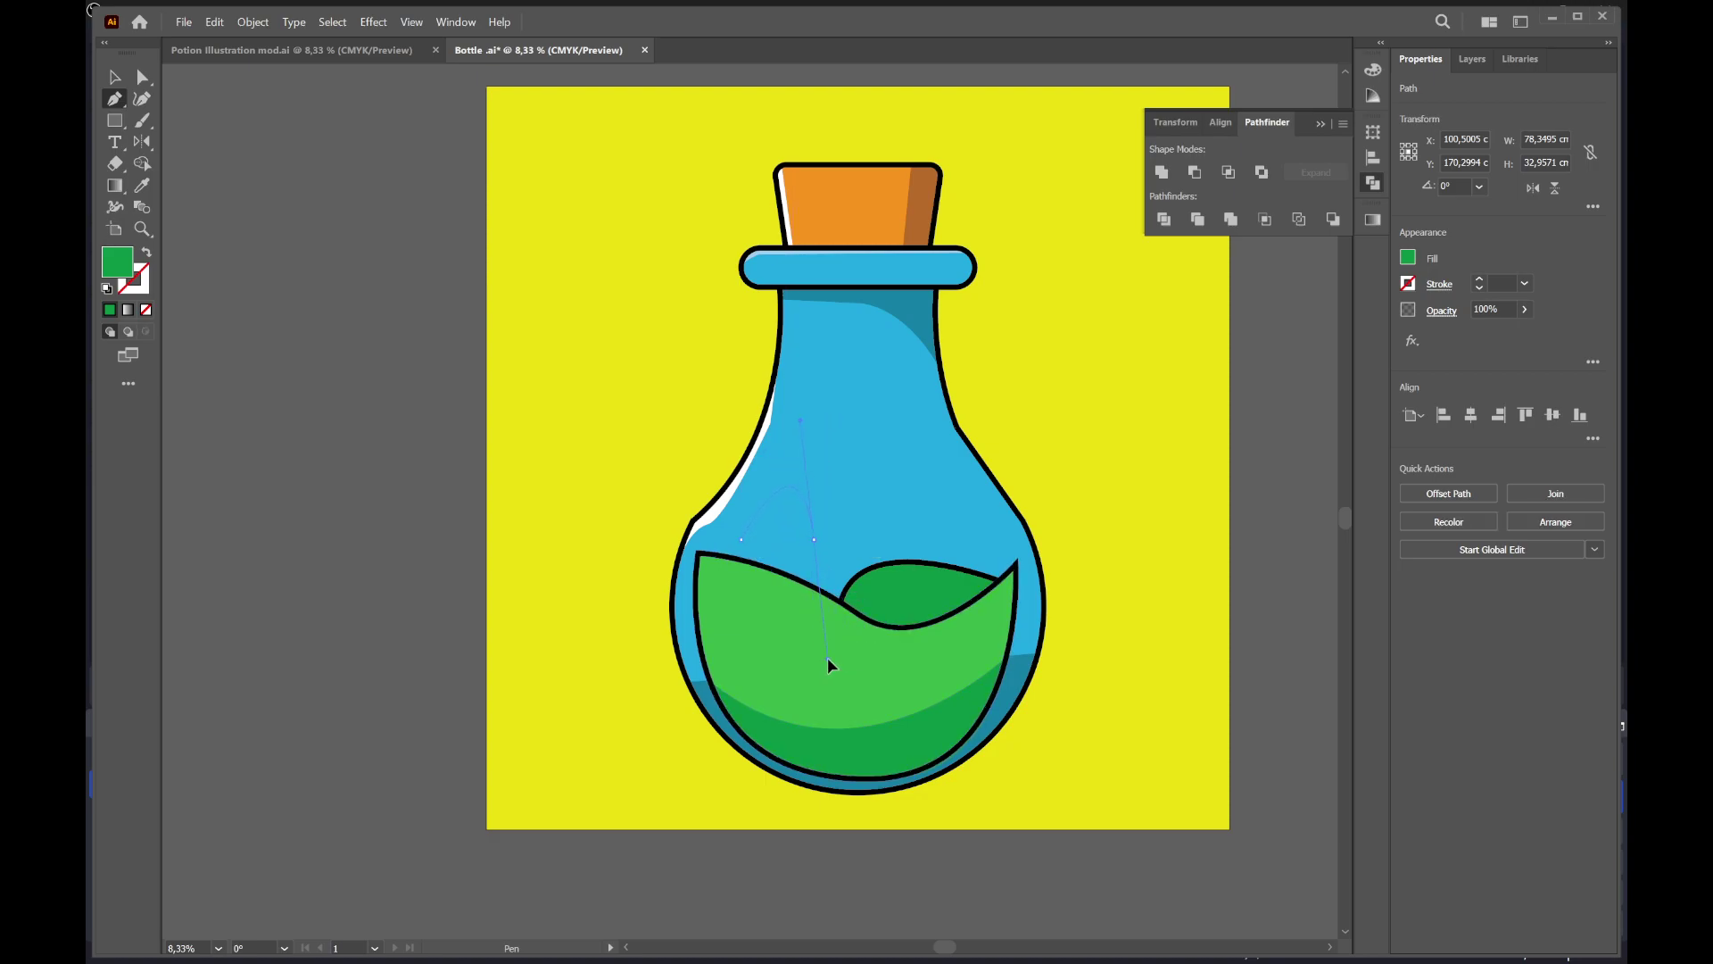
drag(830, 665, 828, 665)
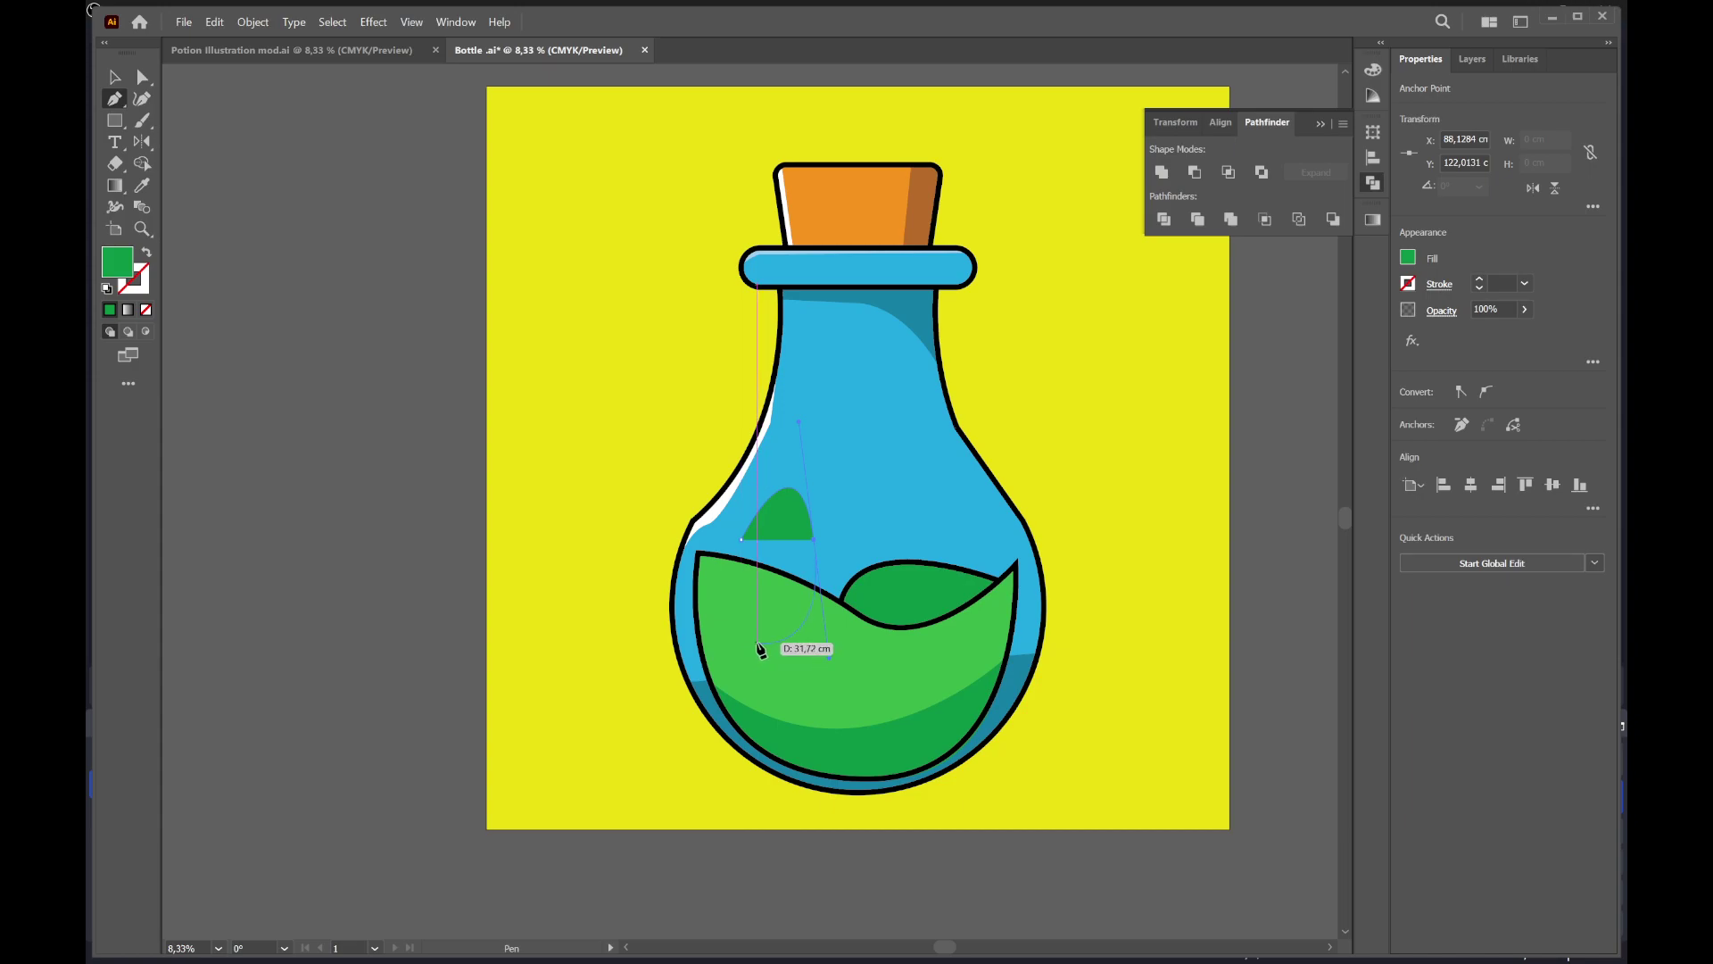
click(743, 667)
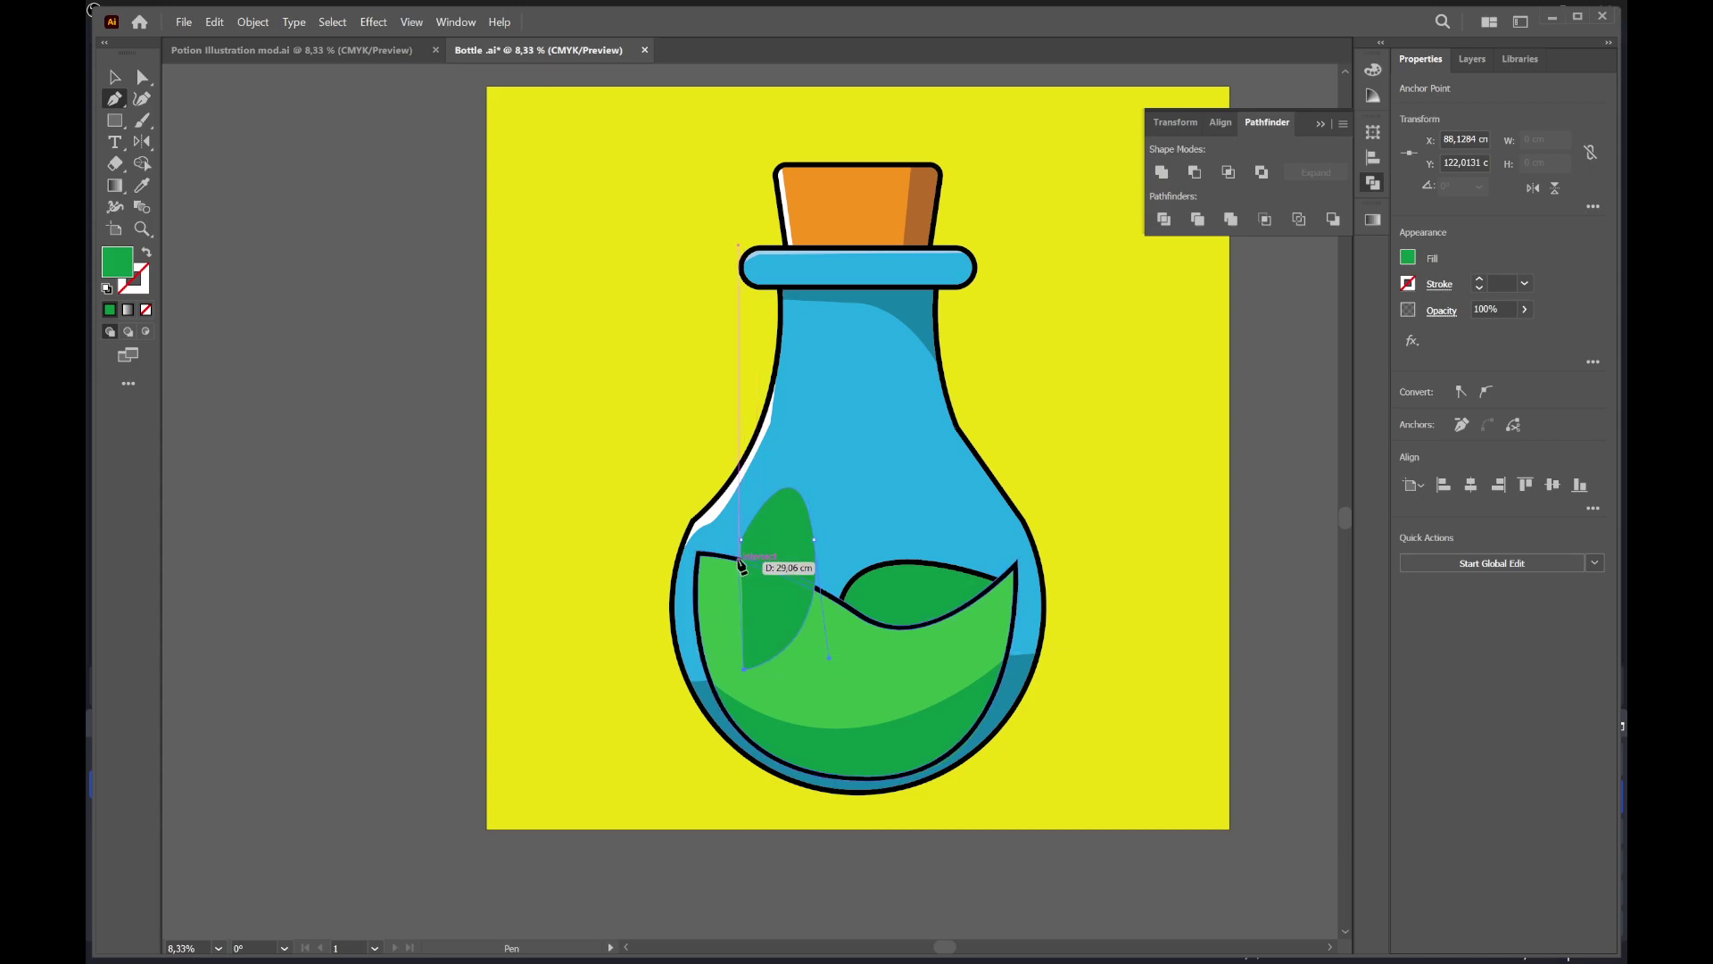
drag(742, 564, 745, 544)
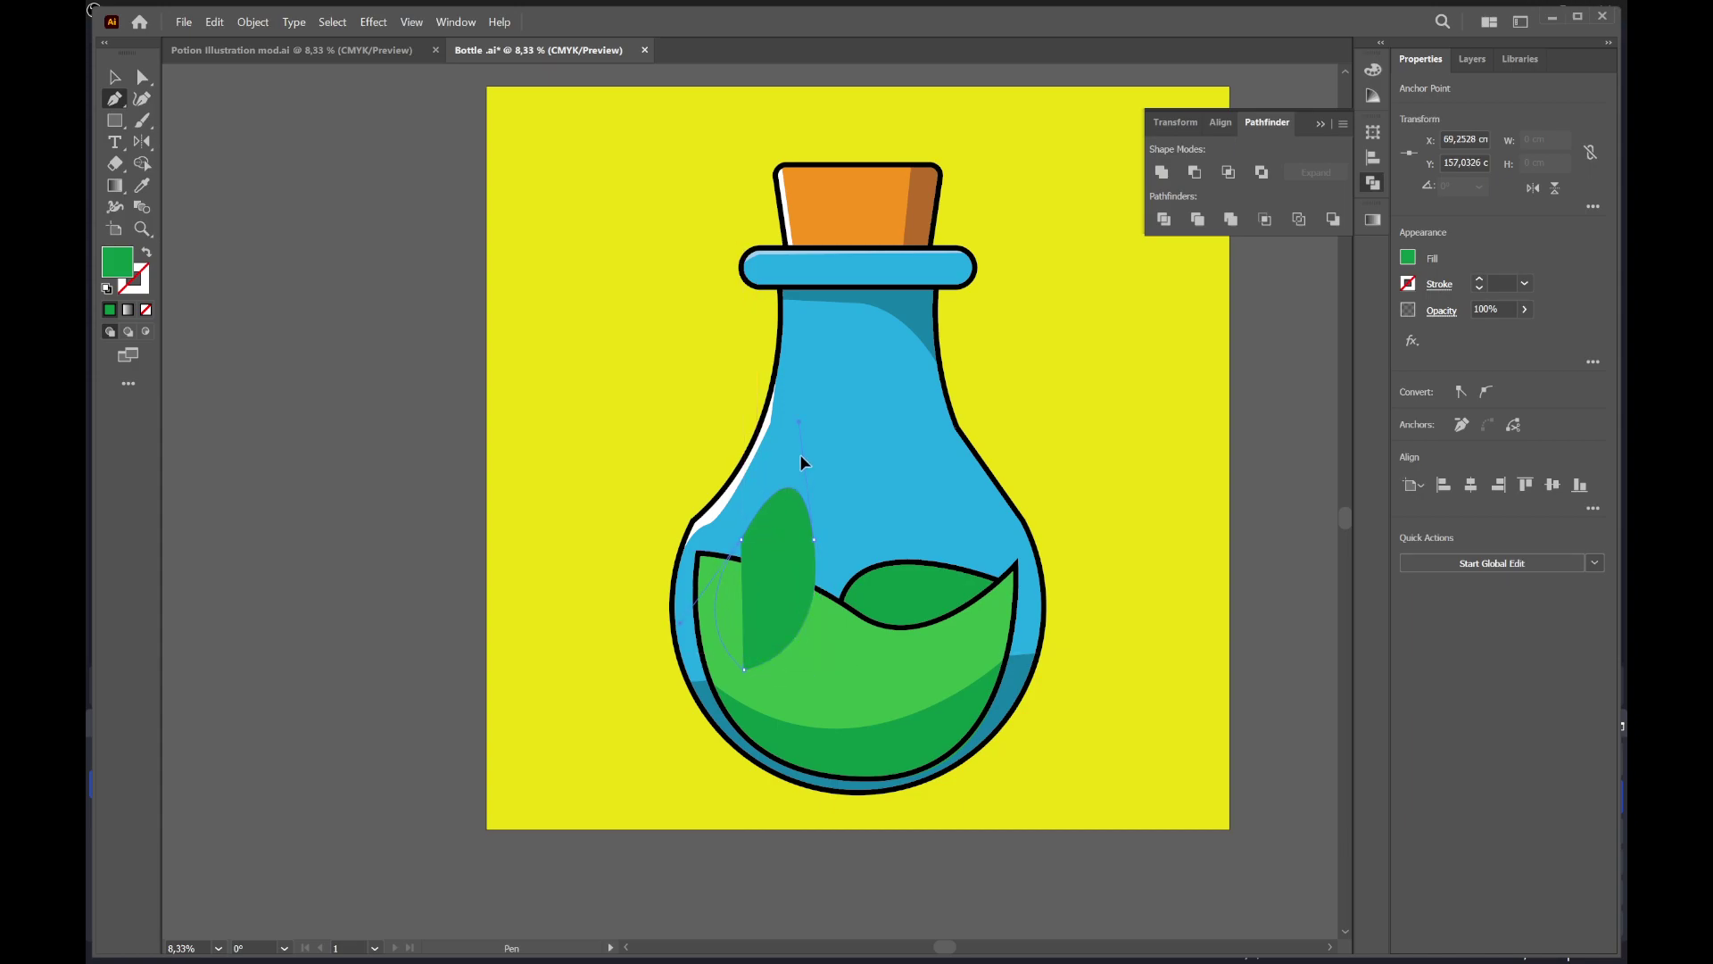
drag(801, 462, 773, 484)
drag(797, 451, 798, 454)
key(v)
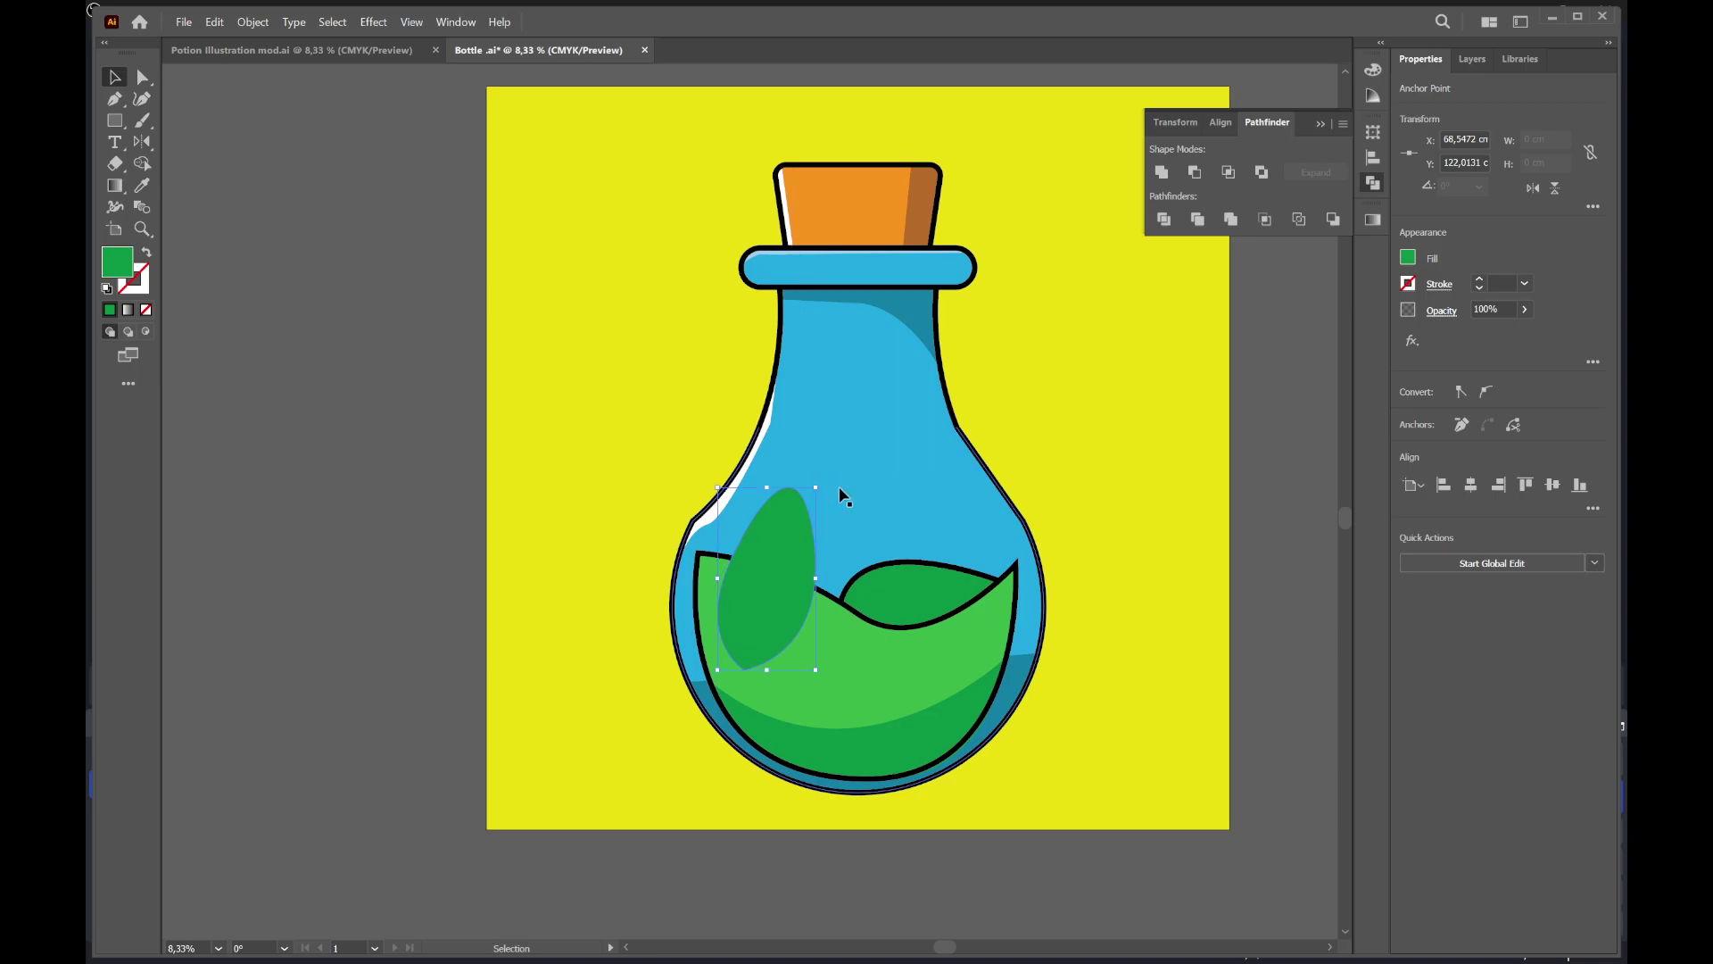
drag(759, 580, 776, 554)
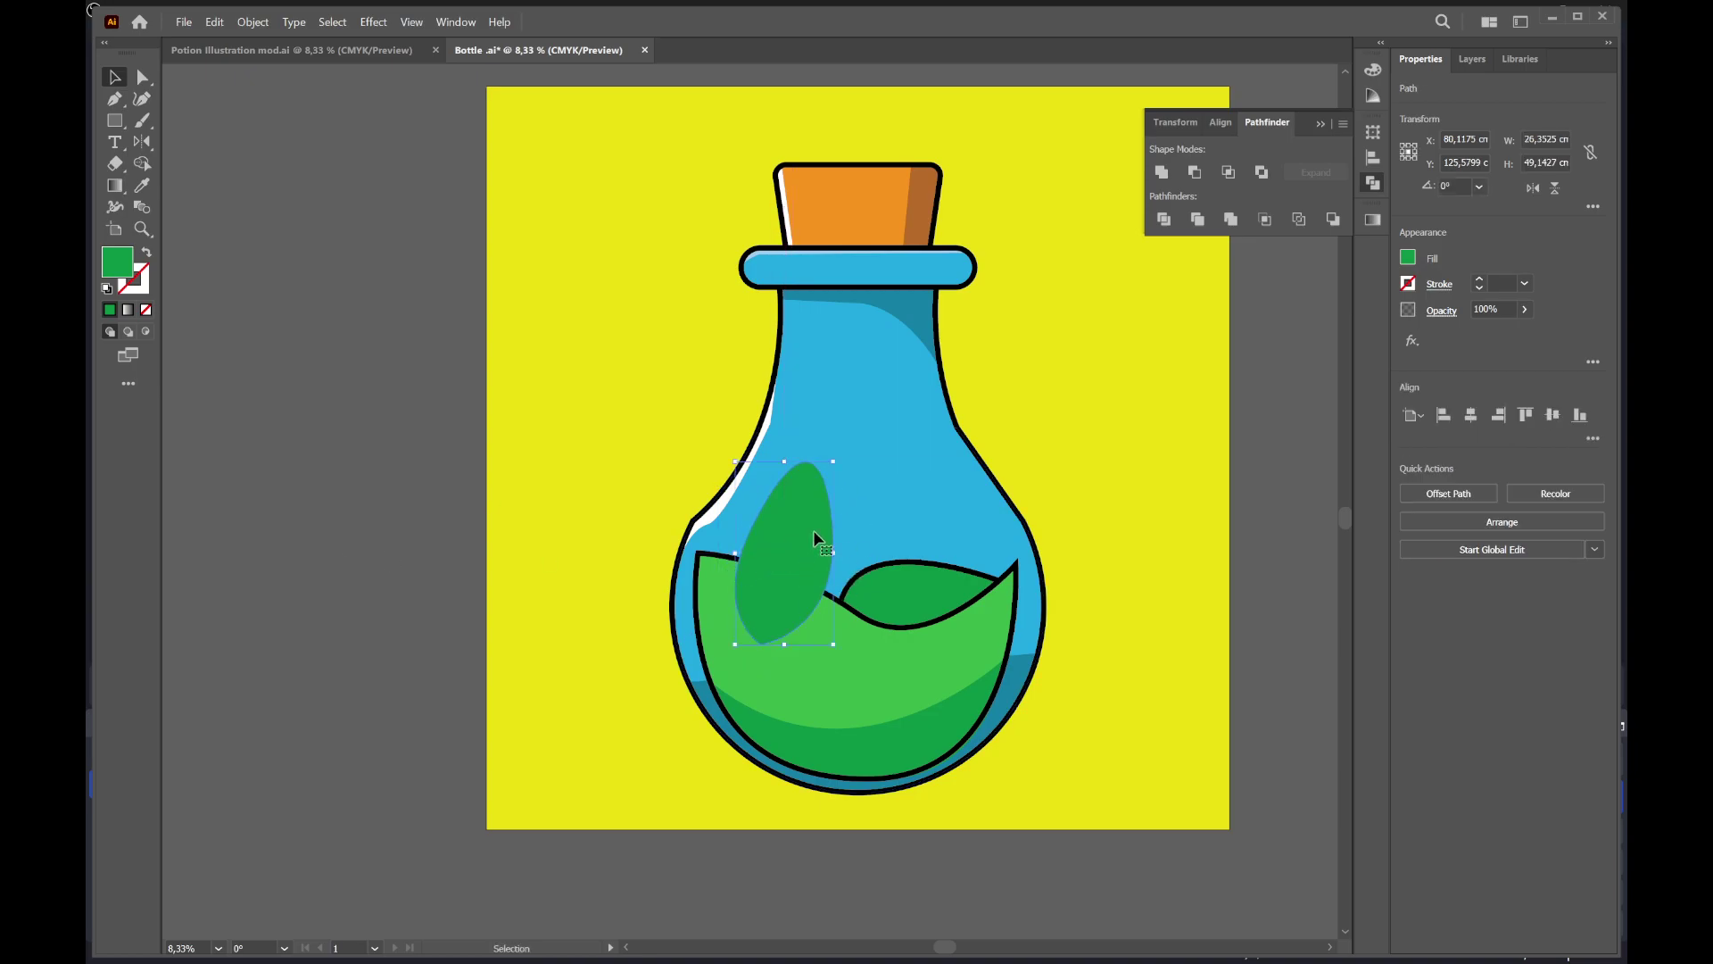
Give the leaf shape a light grey fill at 54% opacity
click(1408, 258)
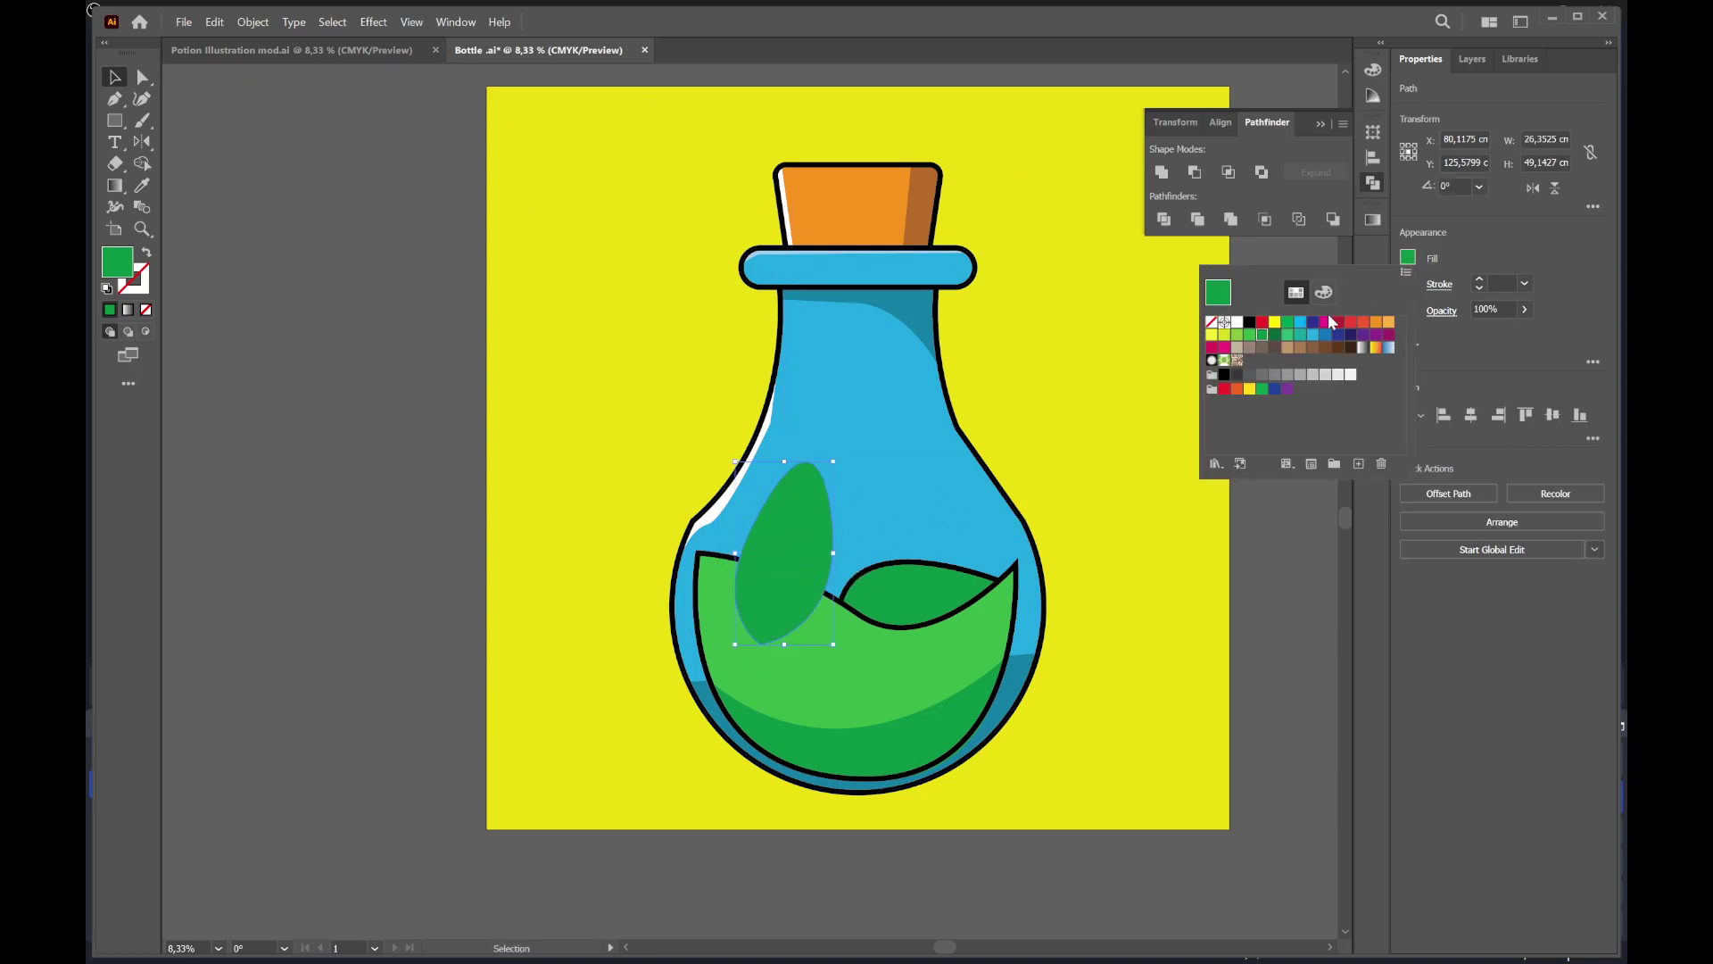
click(1300, 374)
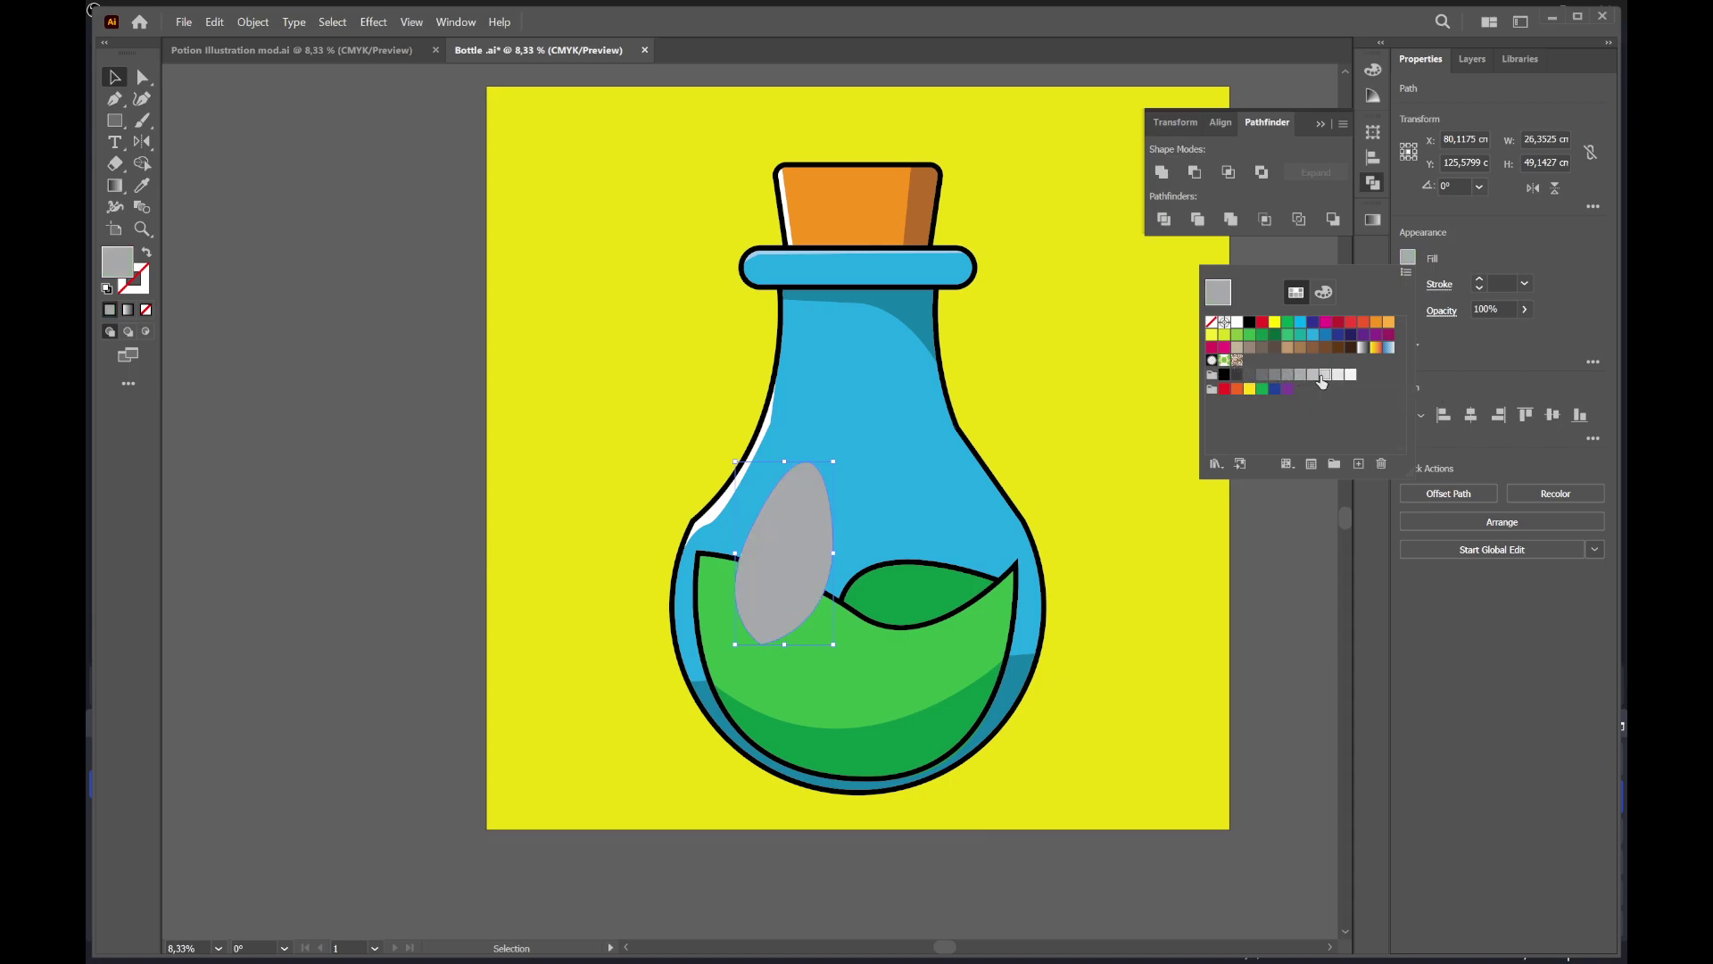
click(1324, 376)
click(1532, 328)
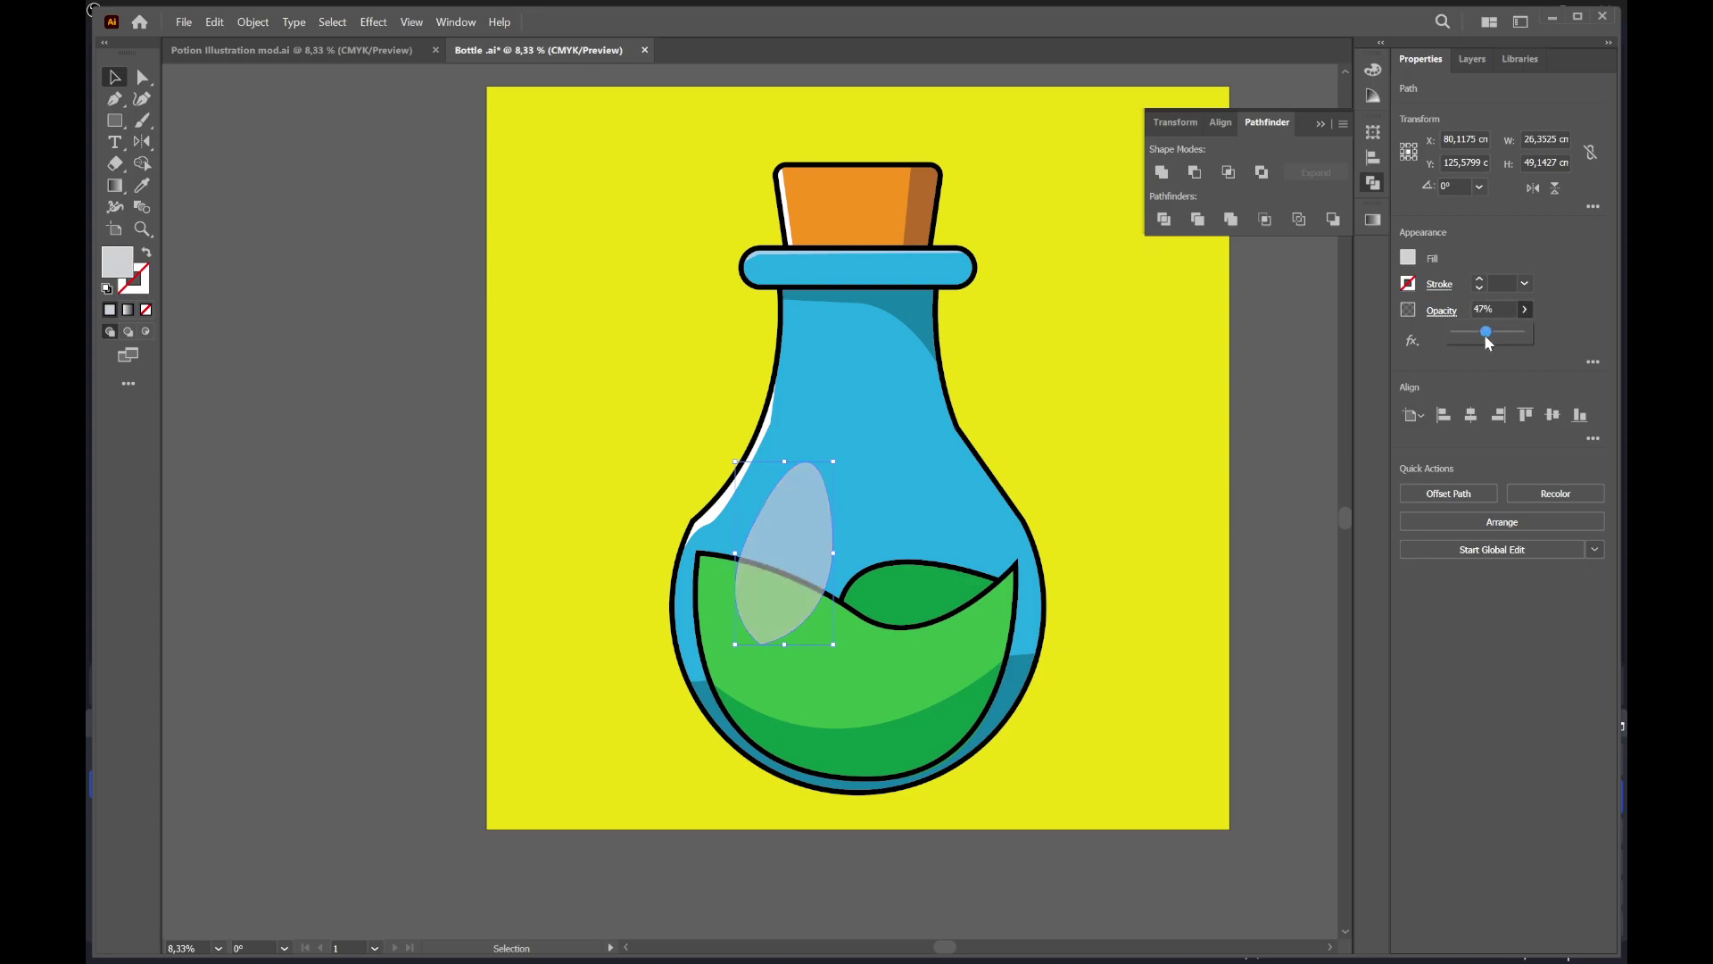
drag(1486, 332, 1491, 332)
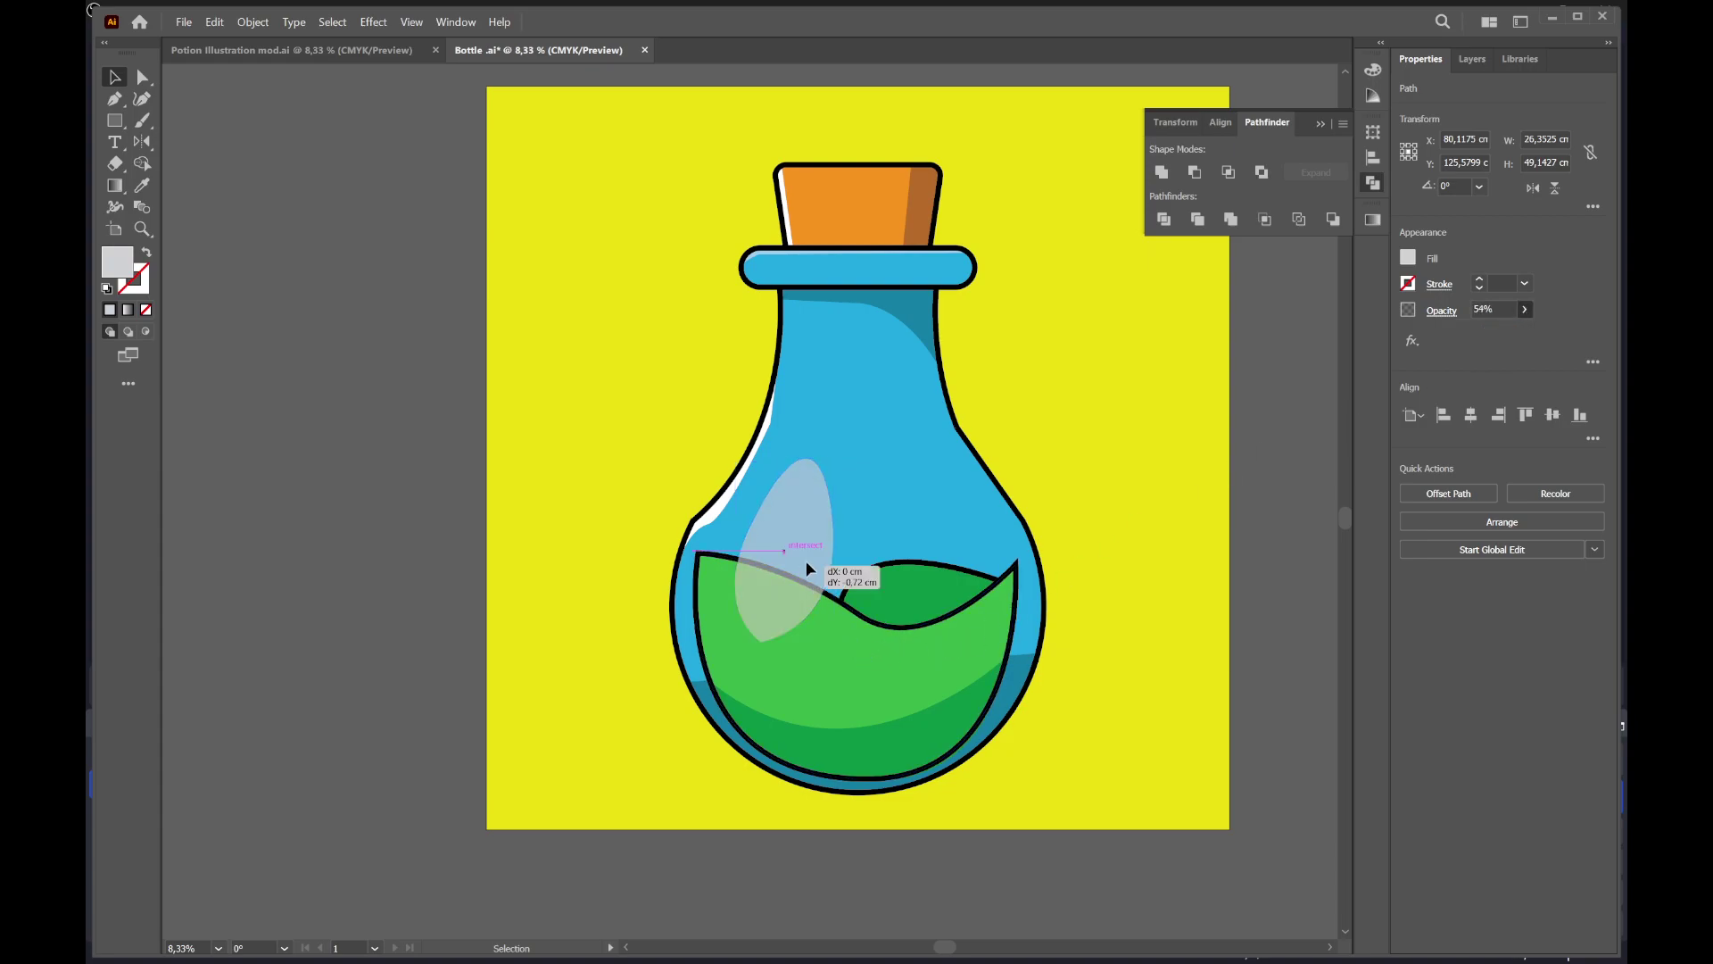
Move, shrink and stretch the translucent highlight into place on the glass's left side
drag(805, 560, 818, 550)
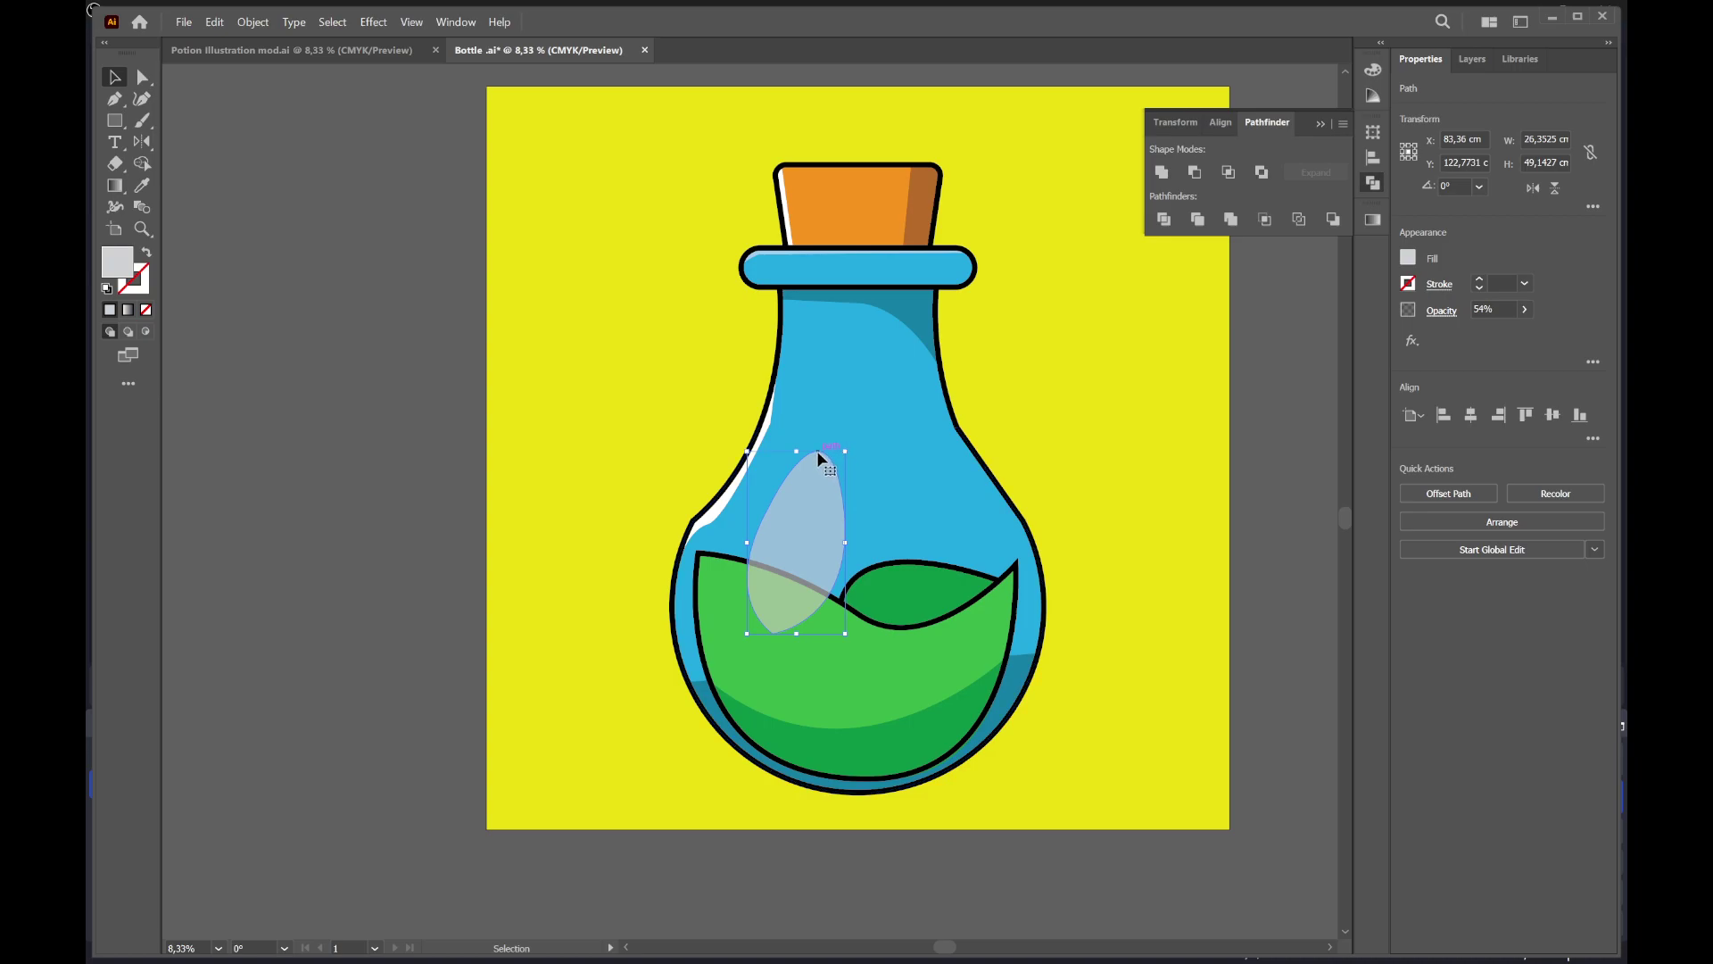
drag(849, 453, 843, 473)
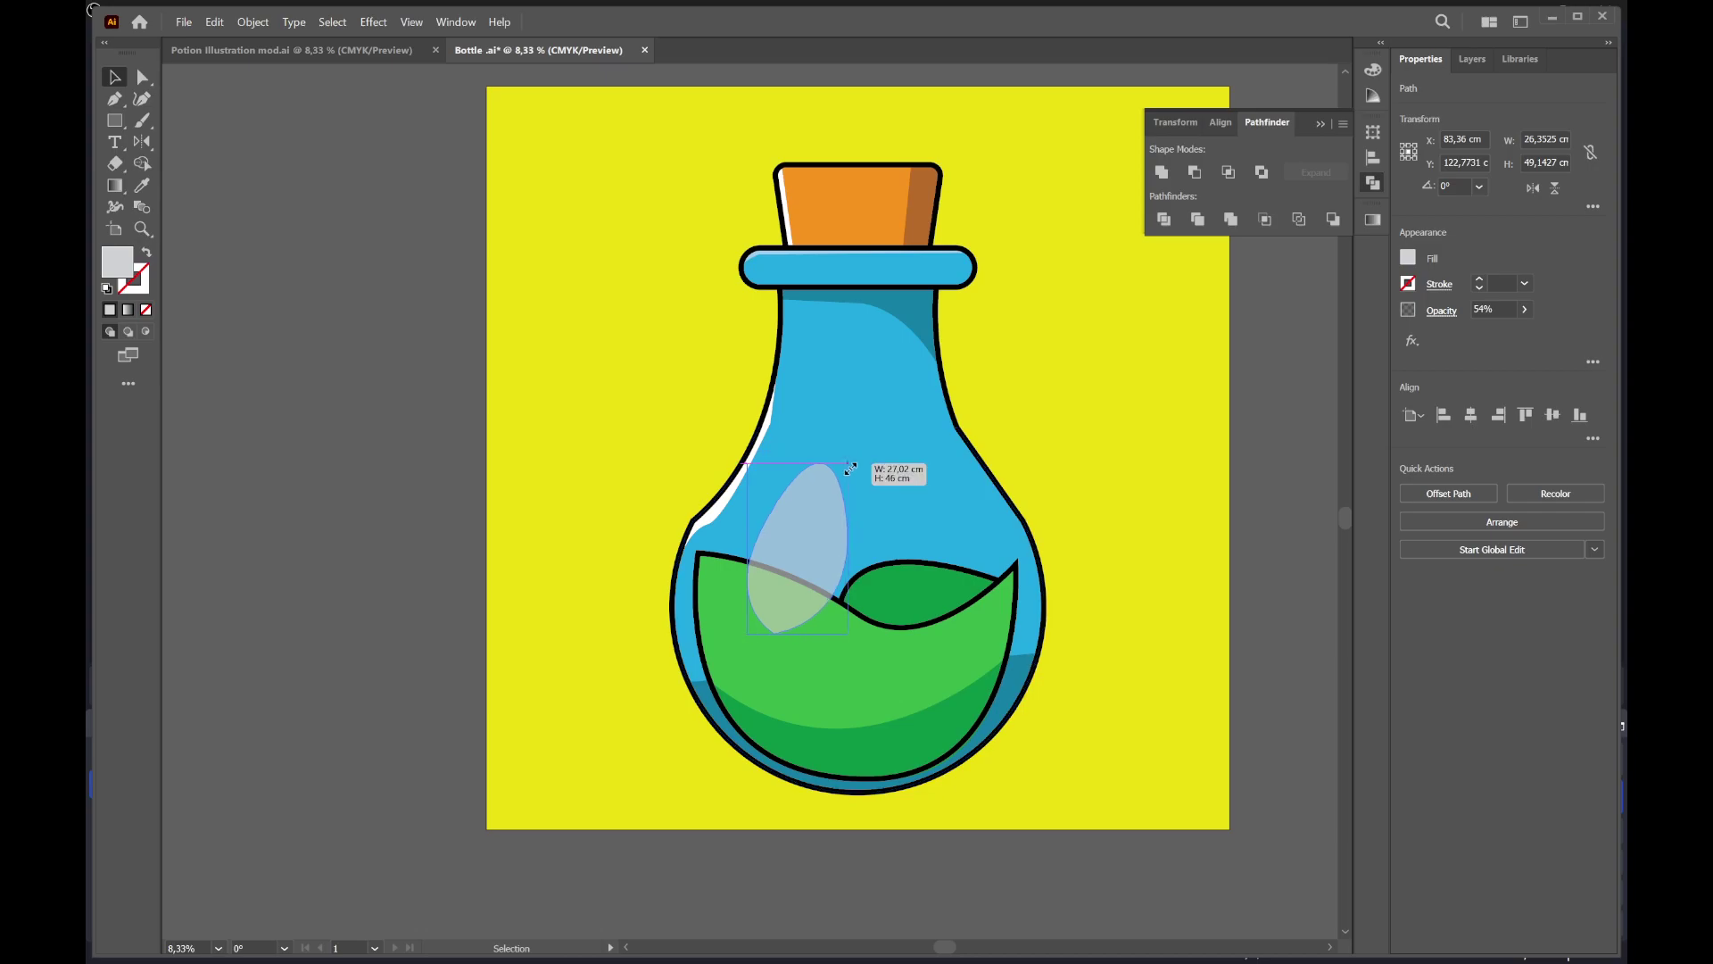
drag(797, 540, 784, 516)
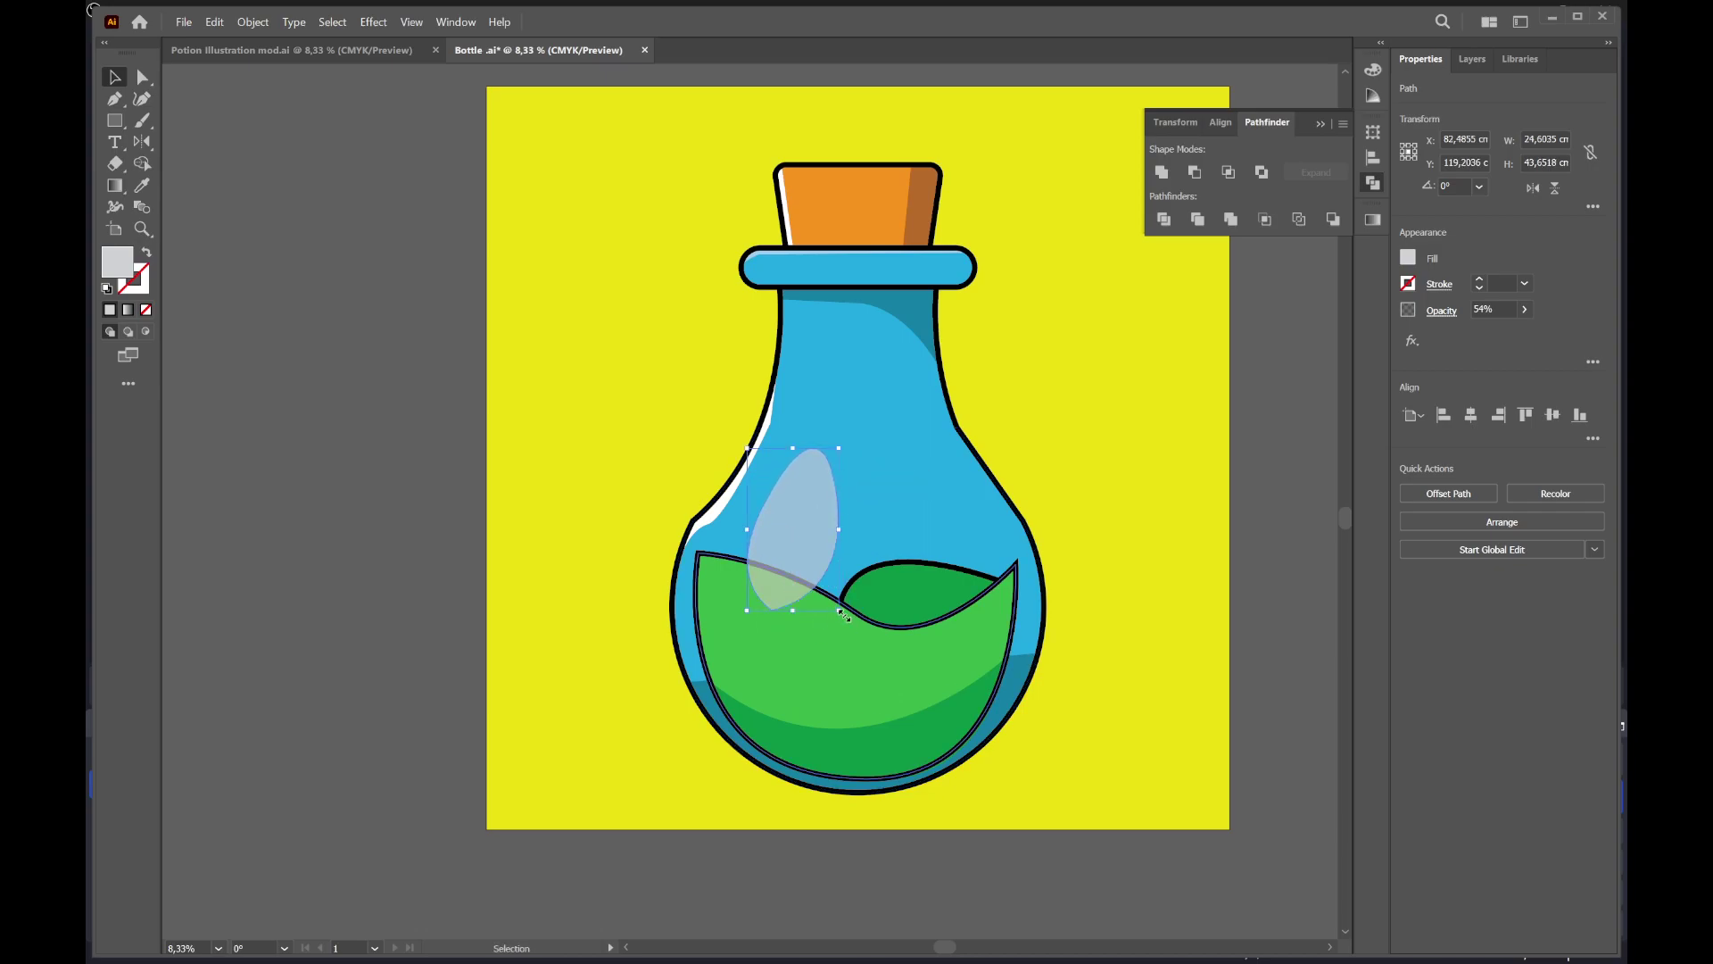
drag(841, 612, 842, 619)
click(842, 621)
drag(811, 530, 794, 533)
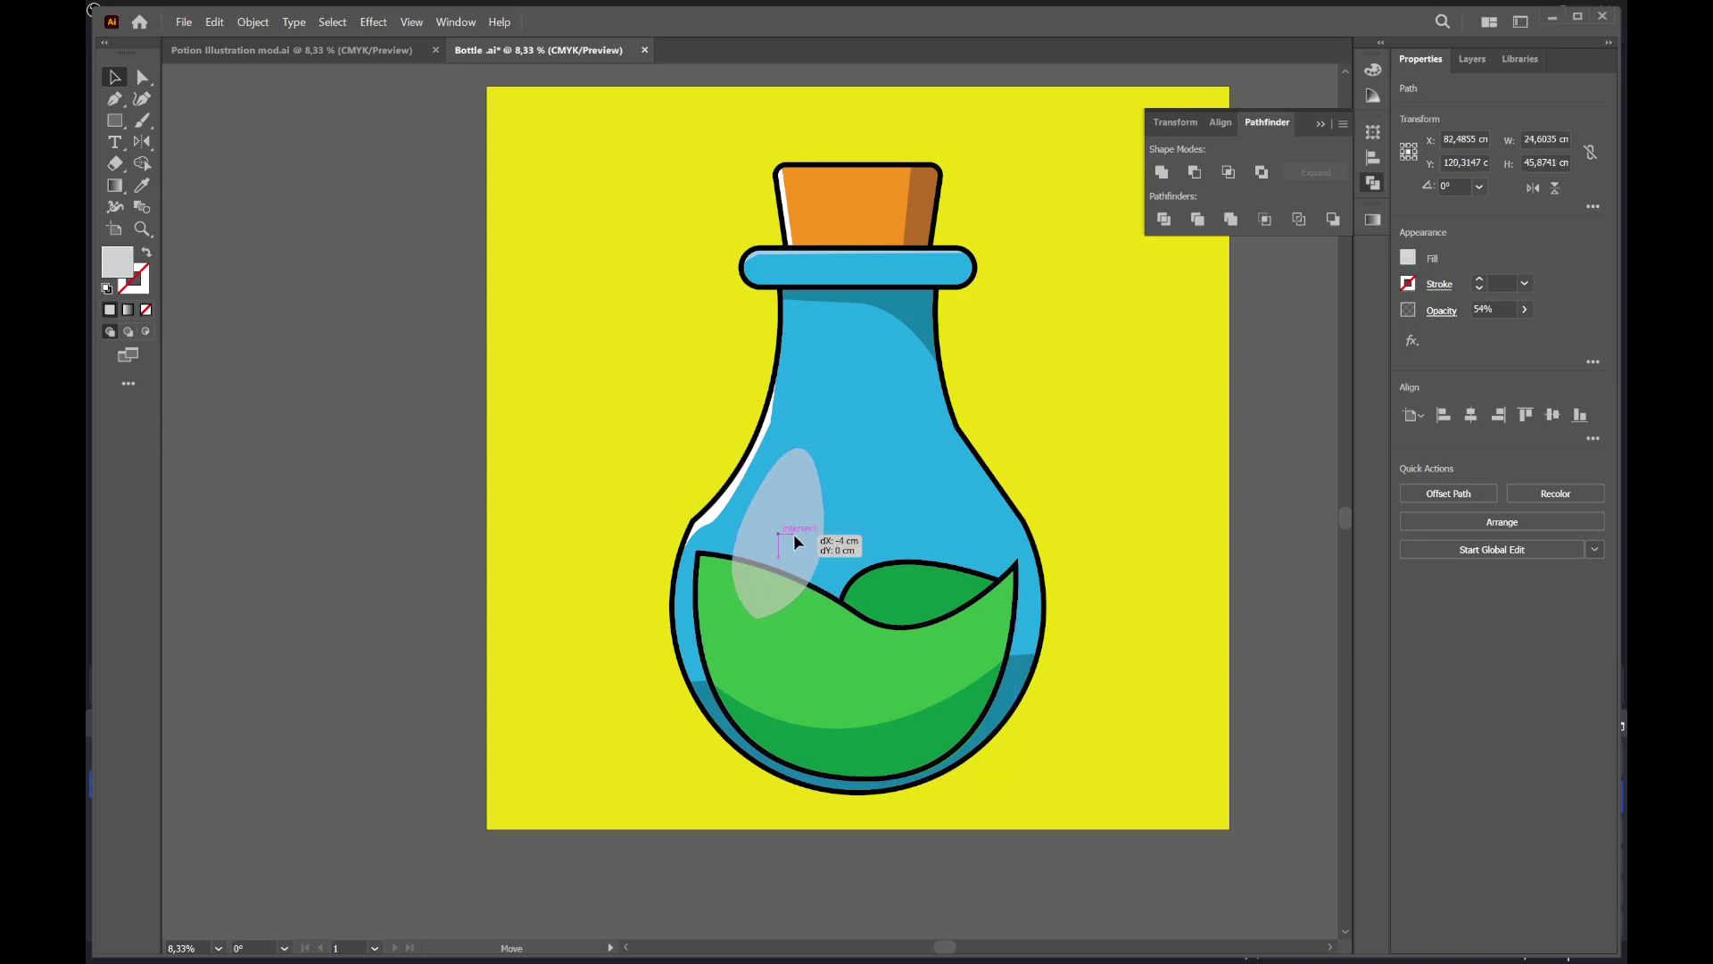
click(1037, 400)
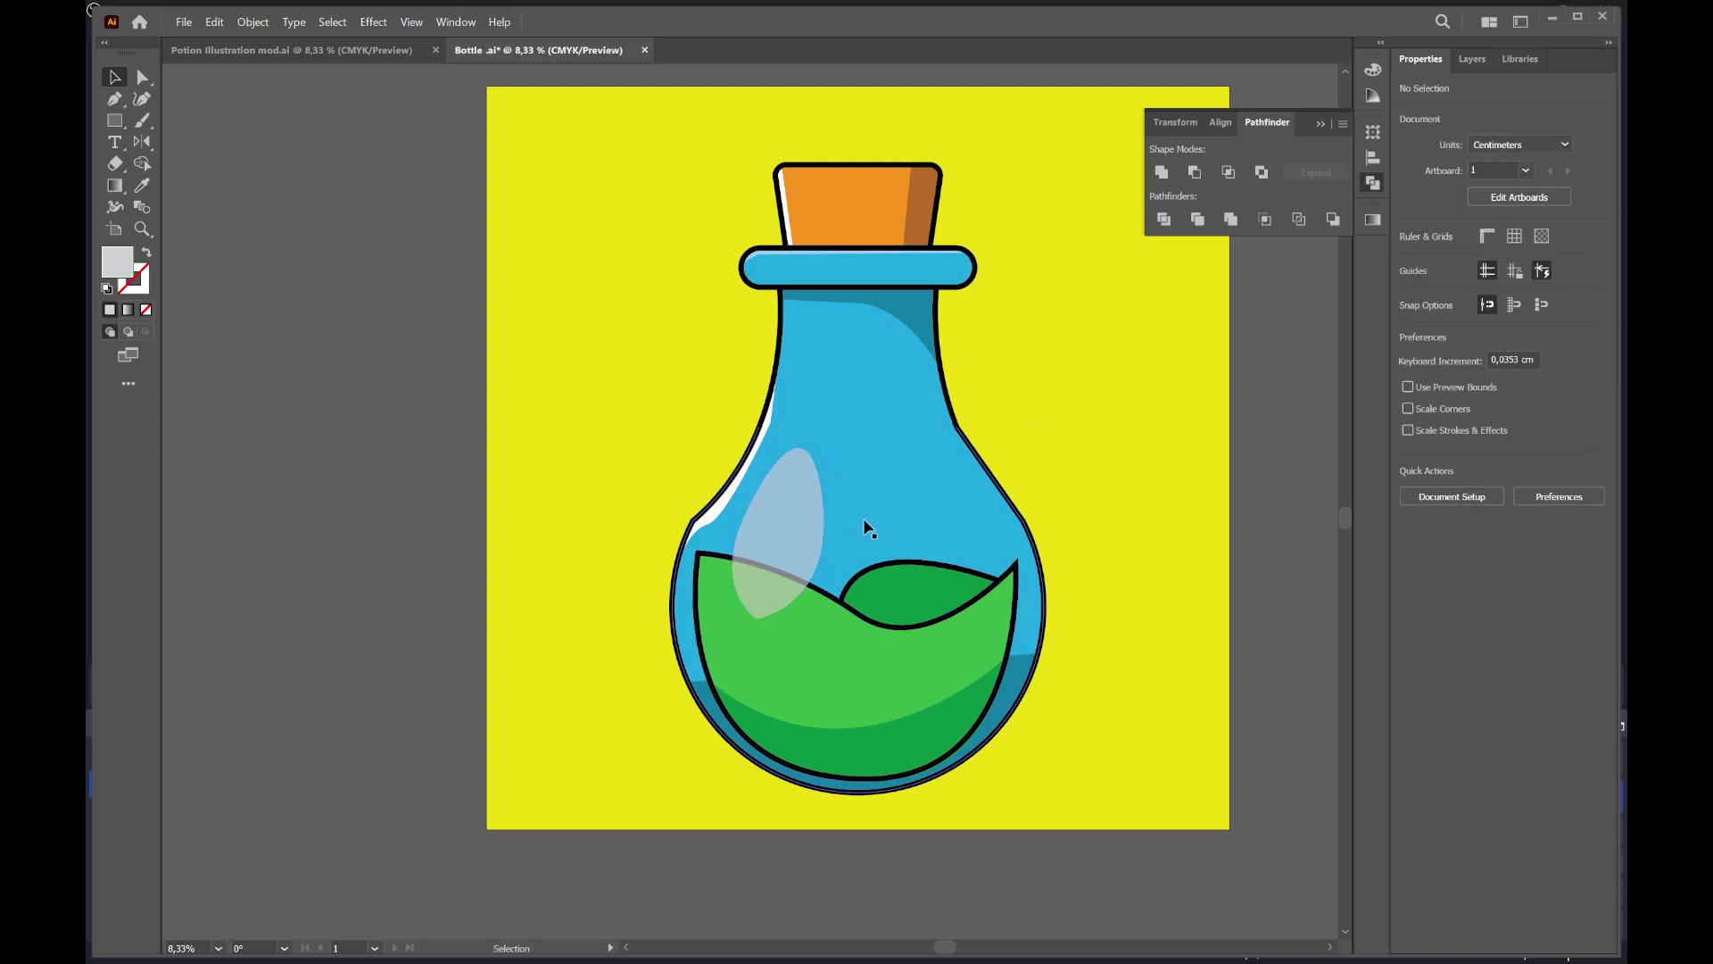
Tilt the highlight slightly counter-clockwise
click(790, 582)
double_click(759, 619)
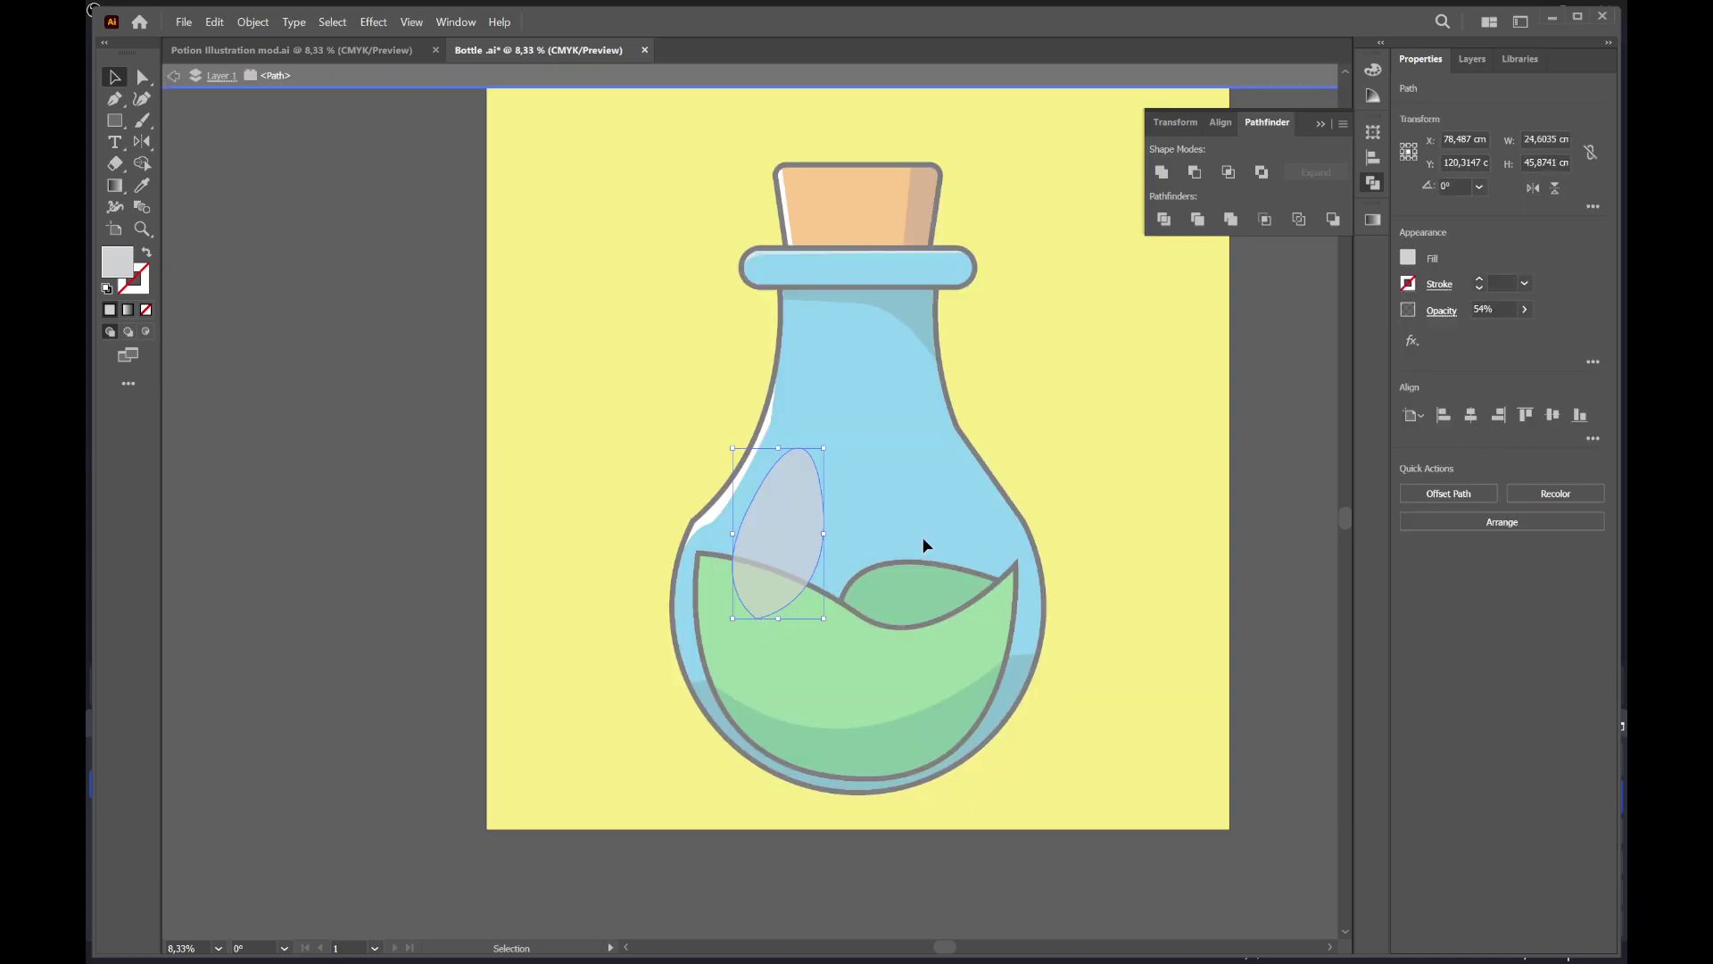
key(a)
key(Escape)
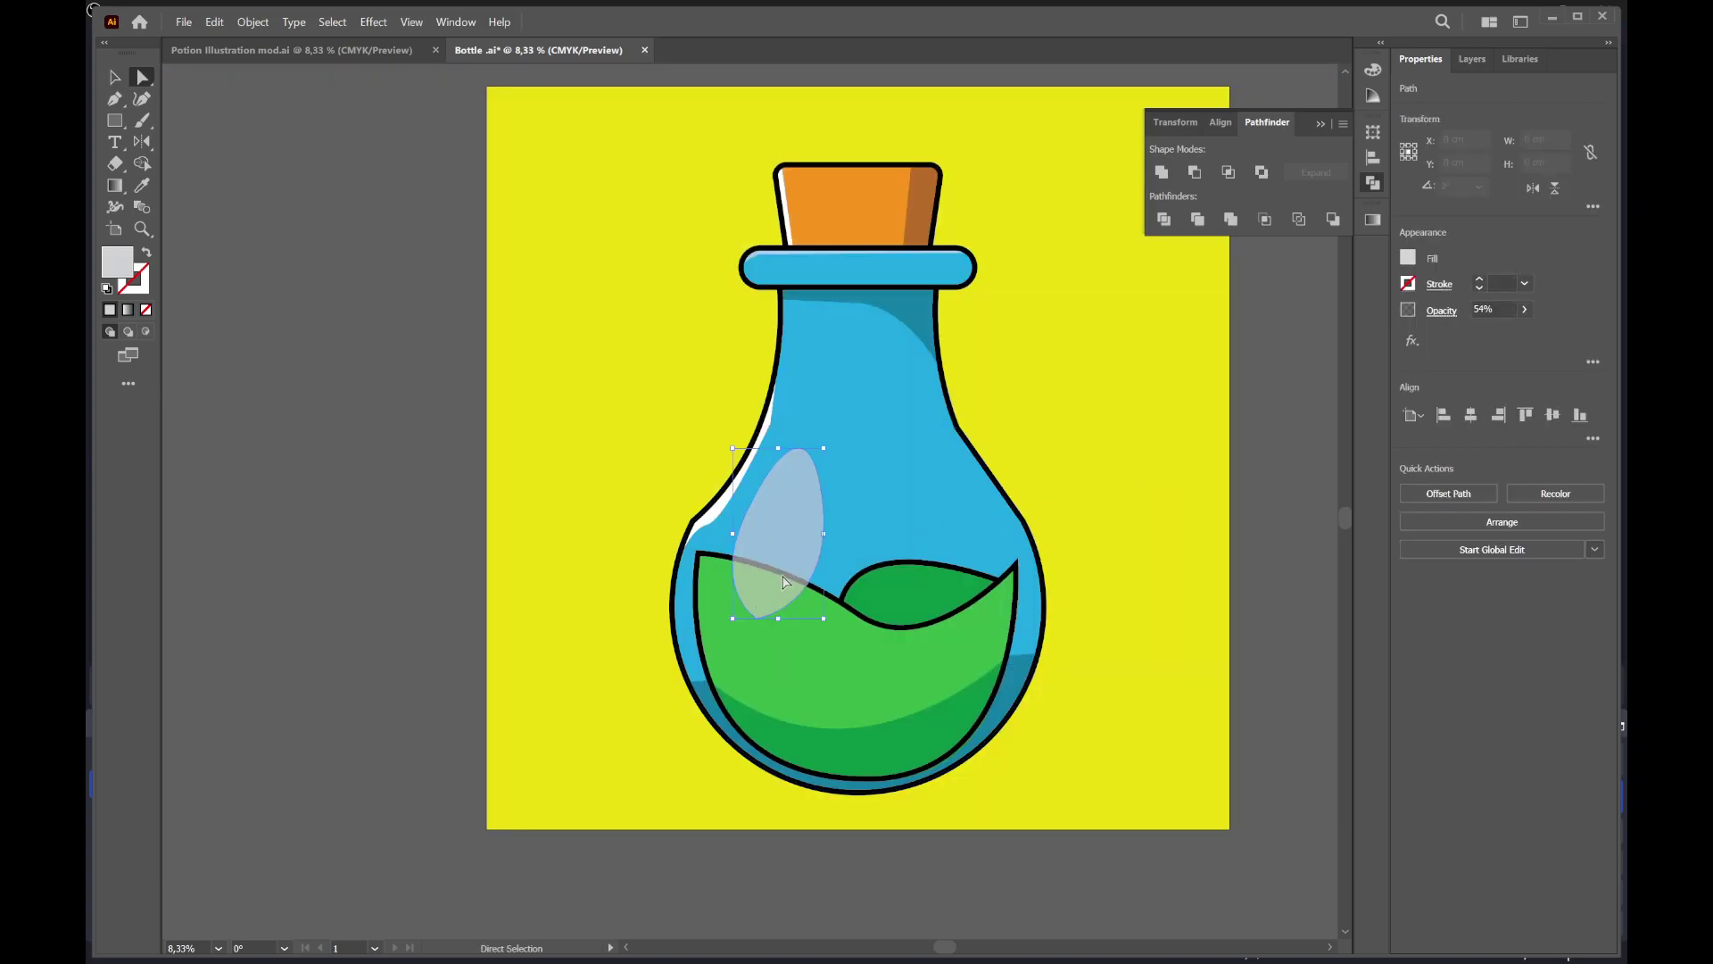
click(783, 581)
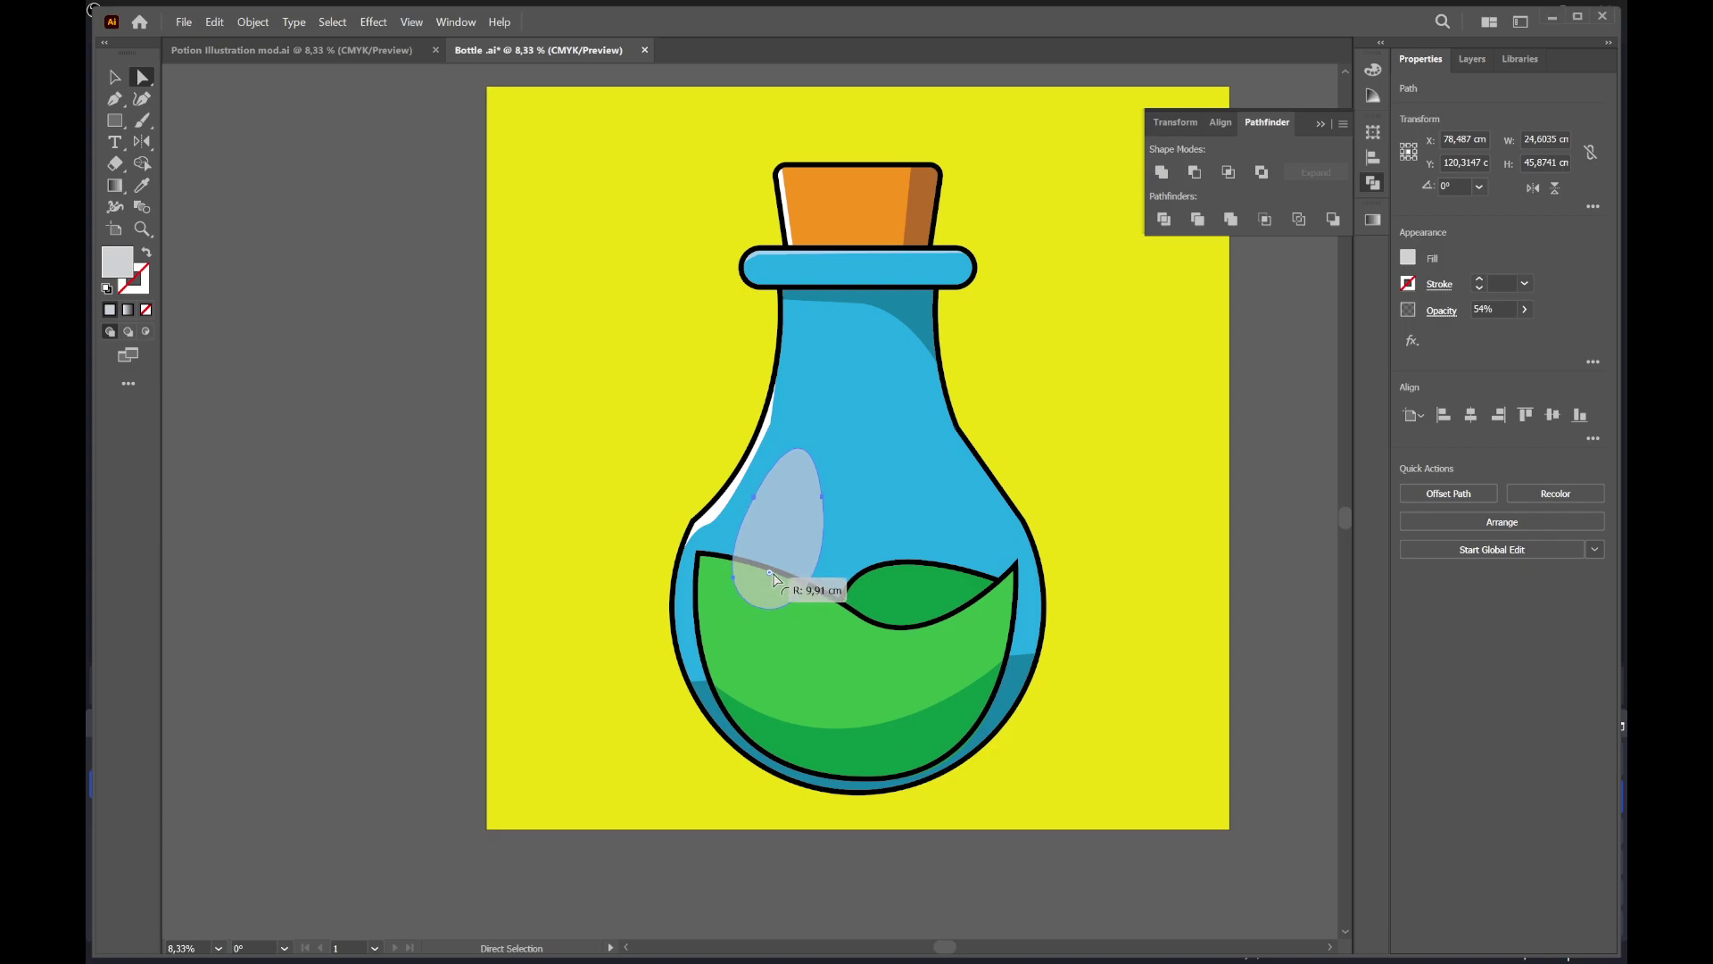
click(1039, 438)
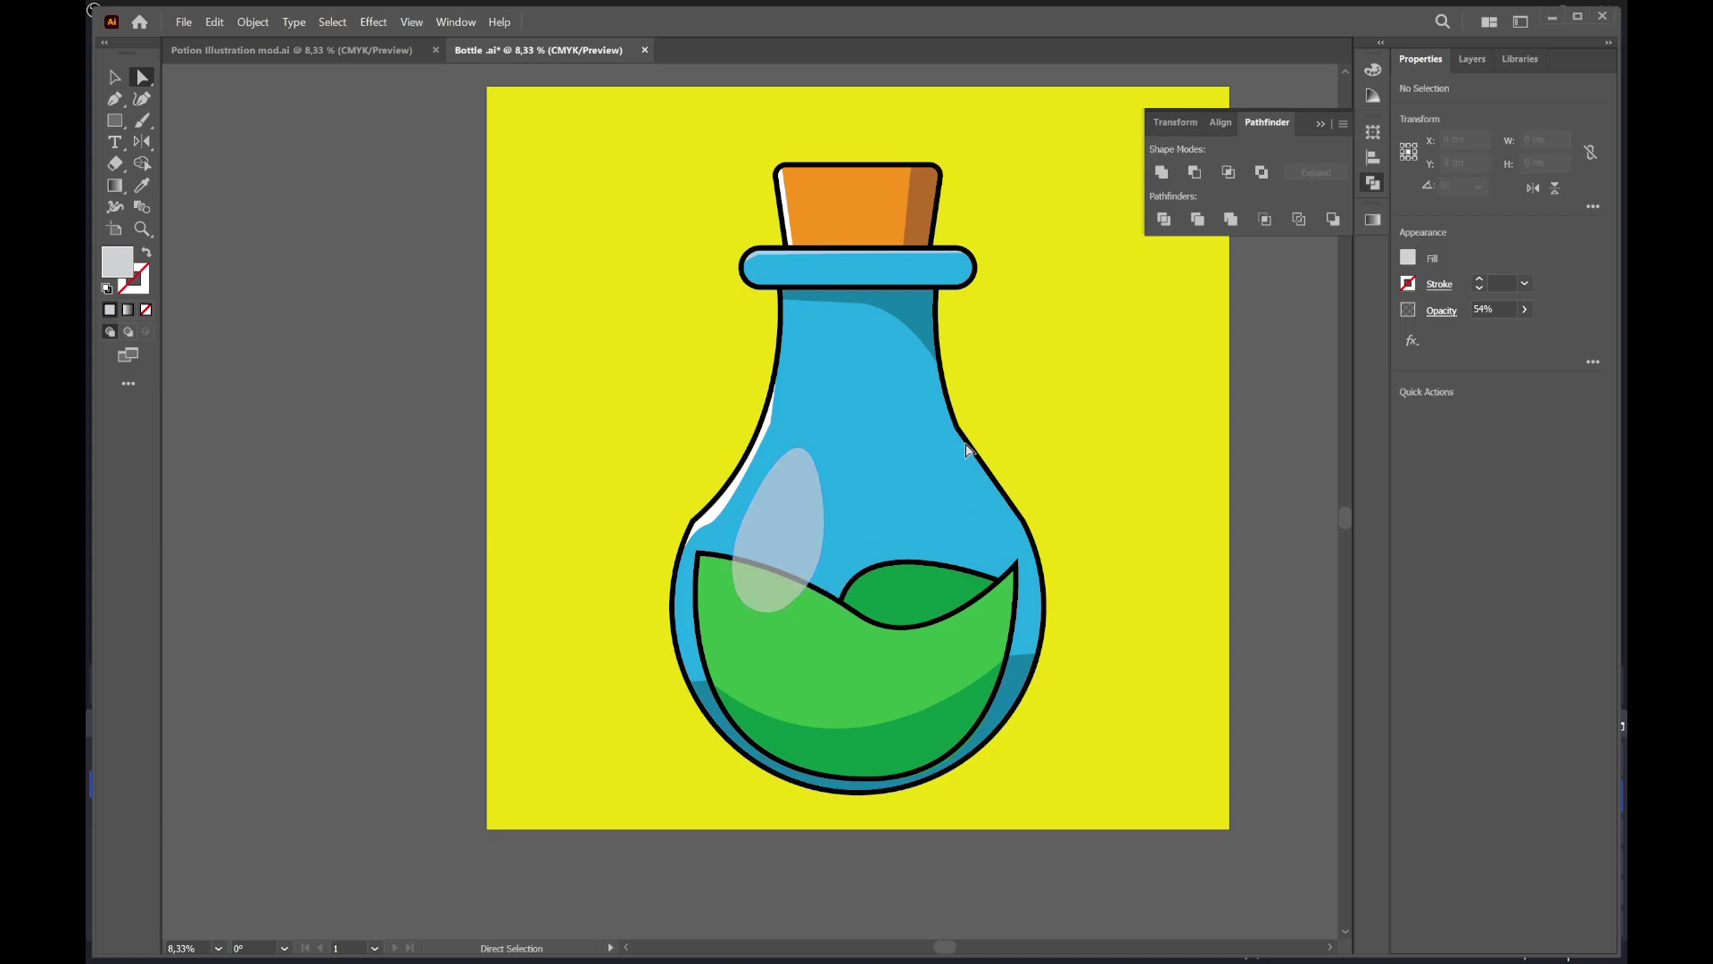
click(789, 535)
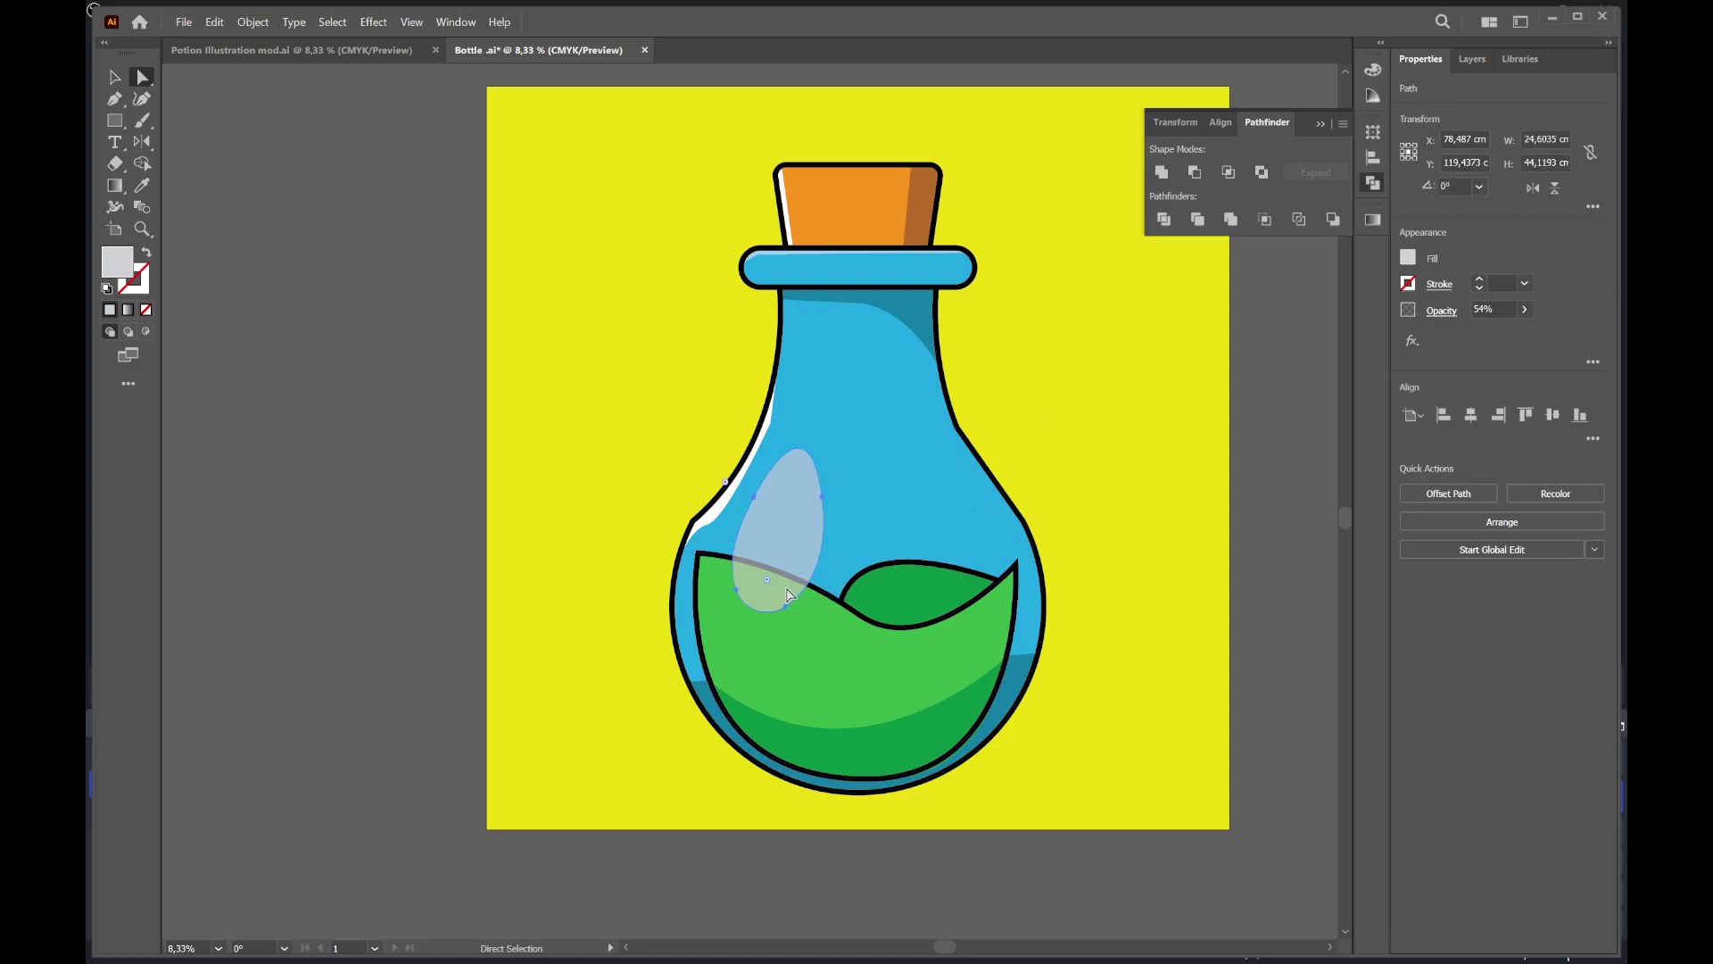
key(v)
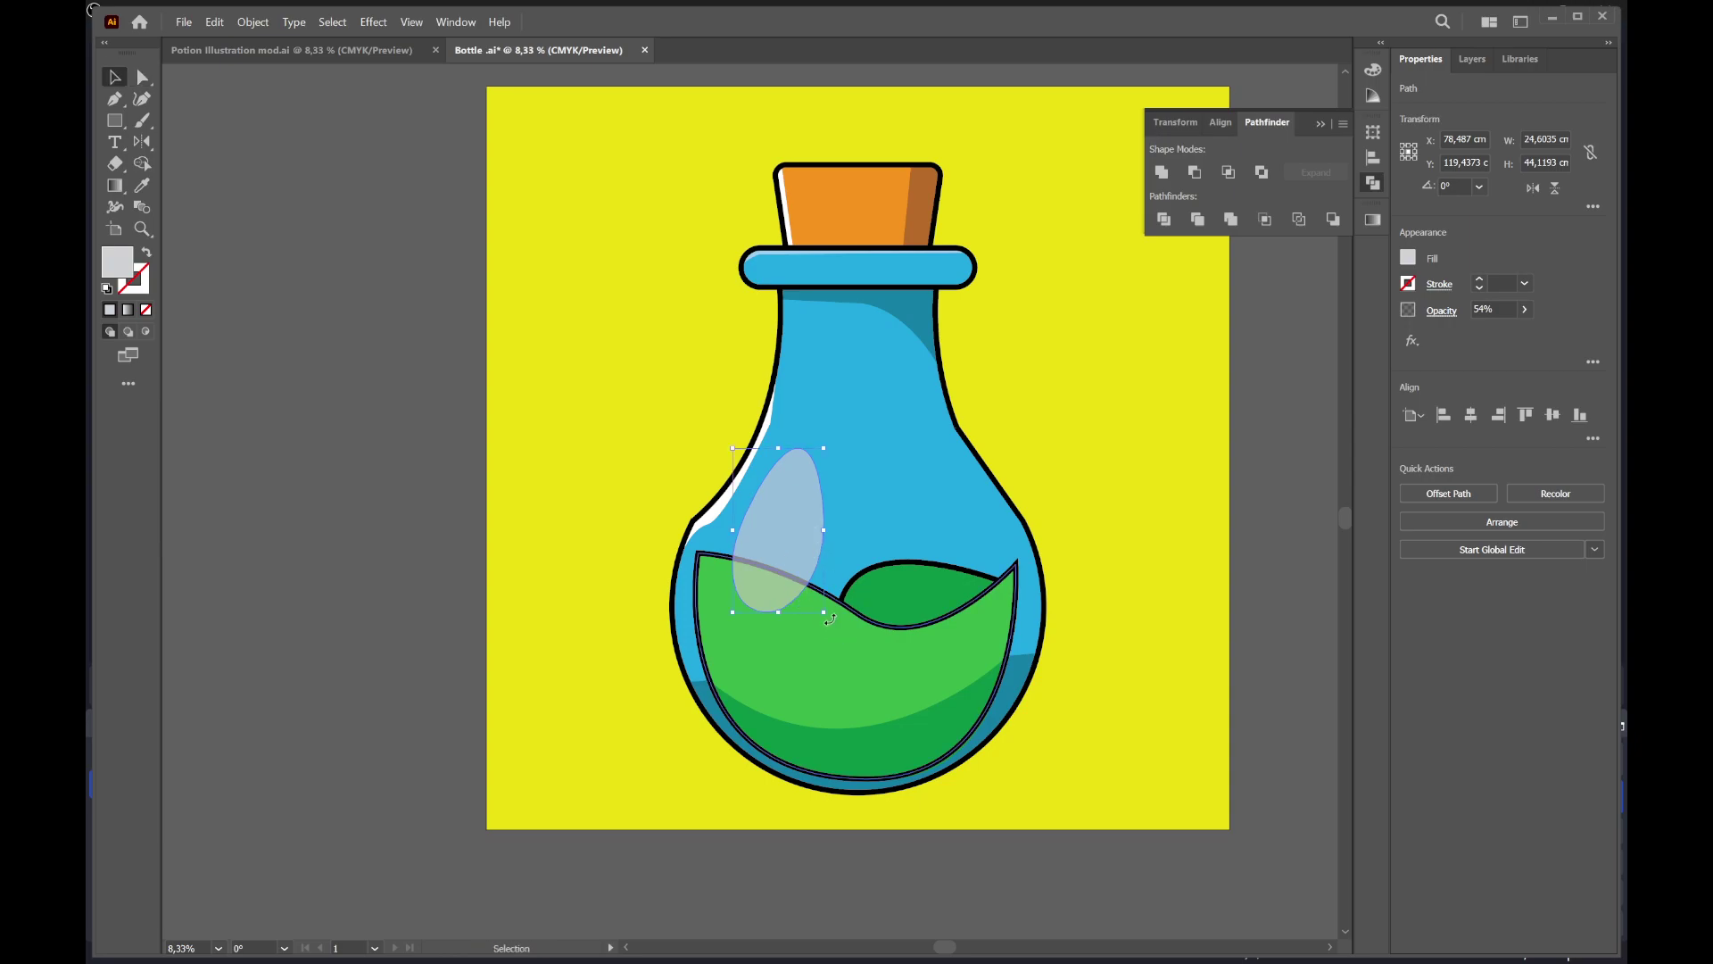
drag(830, 618, 816, 614)
Draw a small circle in the upper glass and give it the highlight's 54% translucency
key(l)
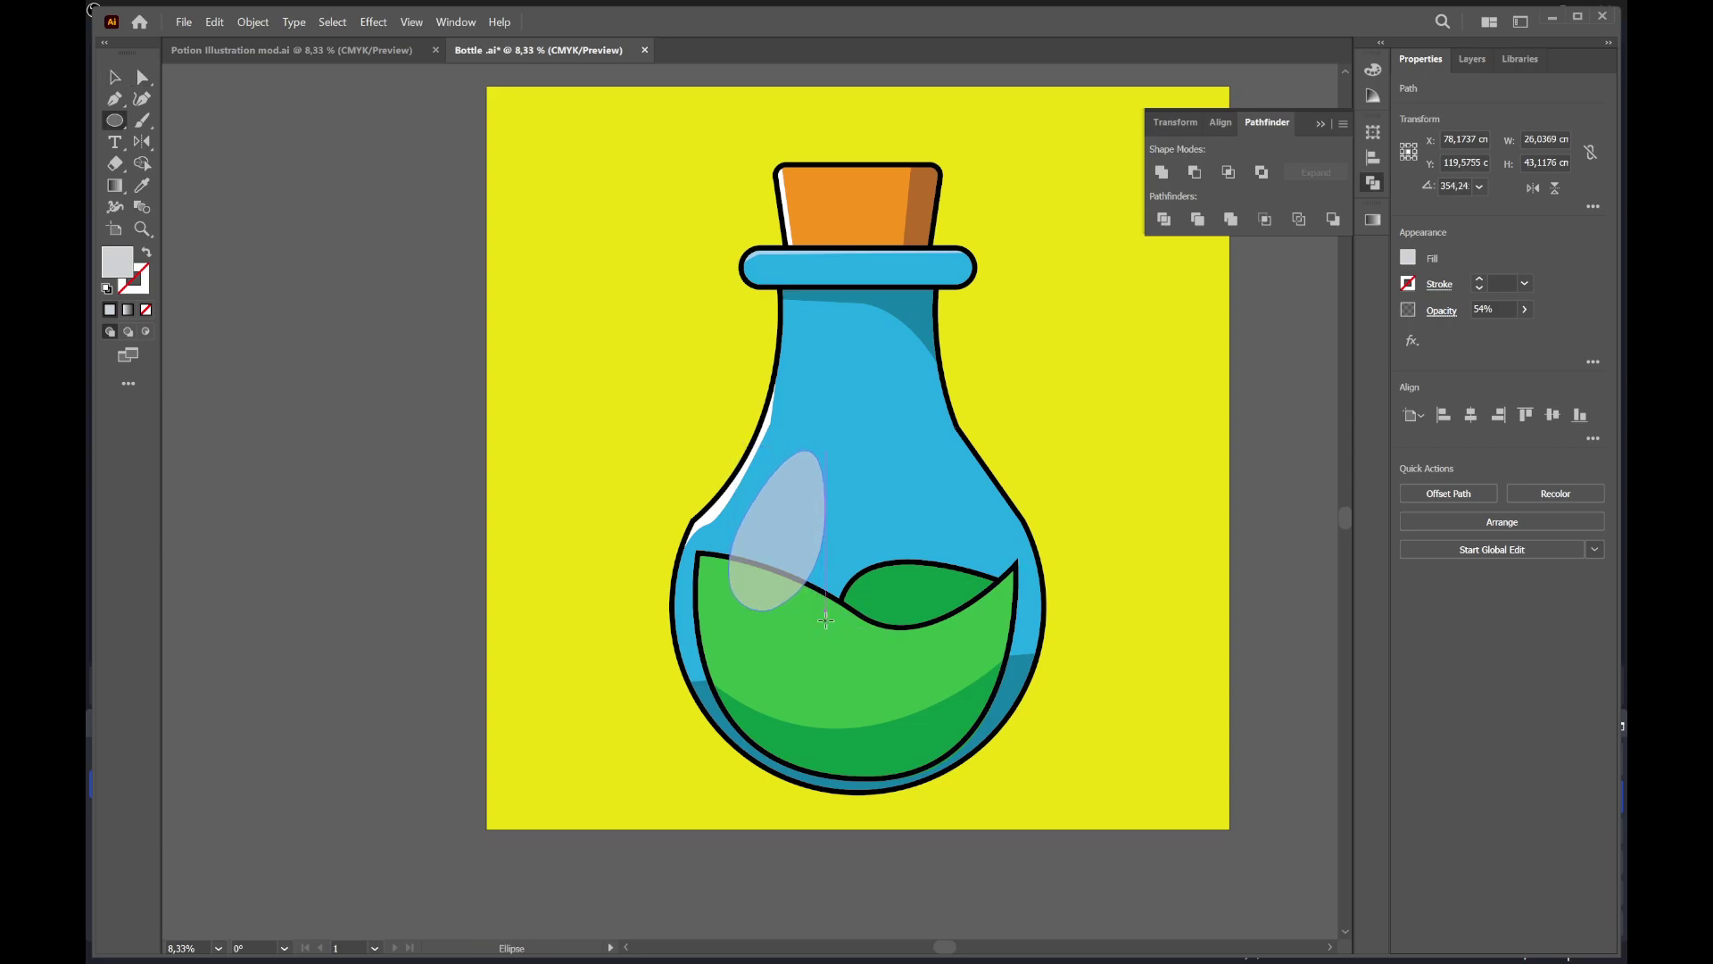
drag(819, 343, 832, 358)
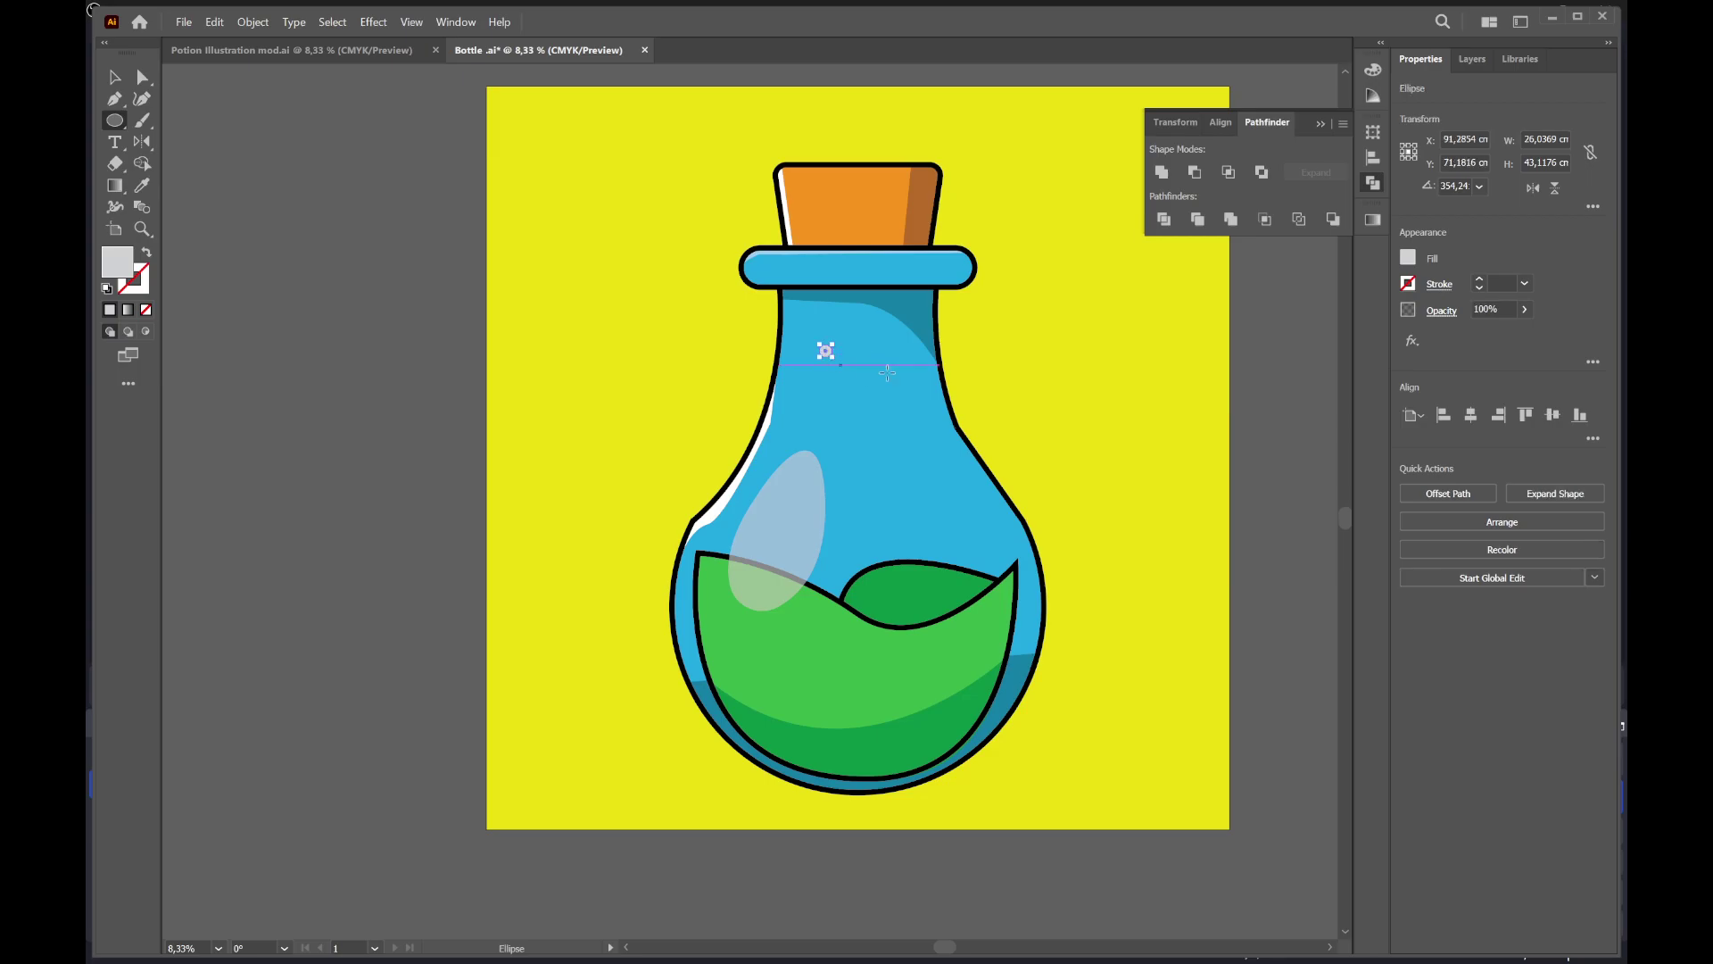
key(i)
click(808, 496)
scroll(890, 366, up, 1)
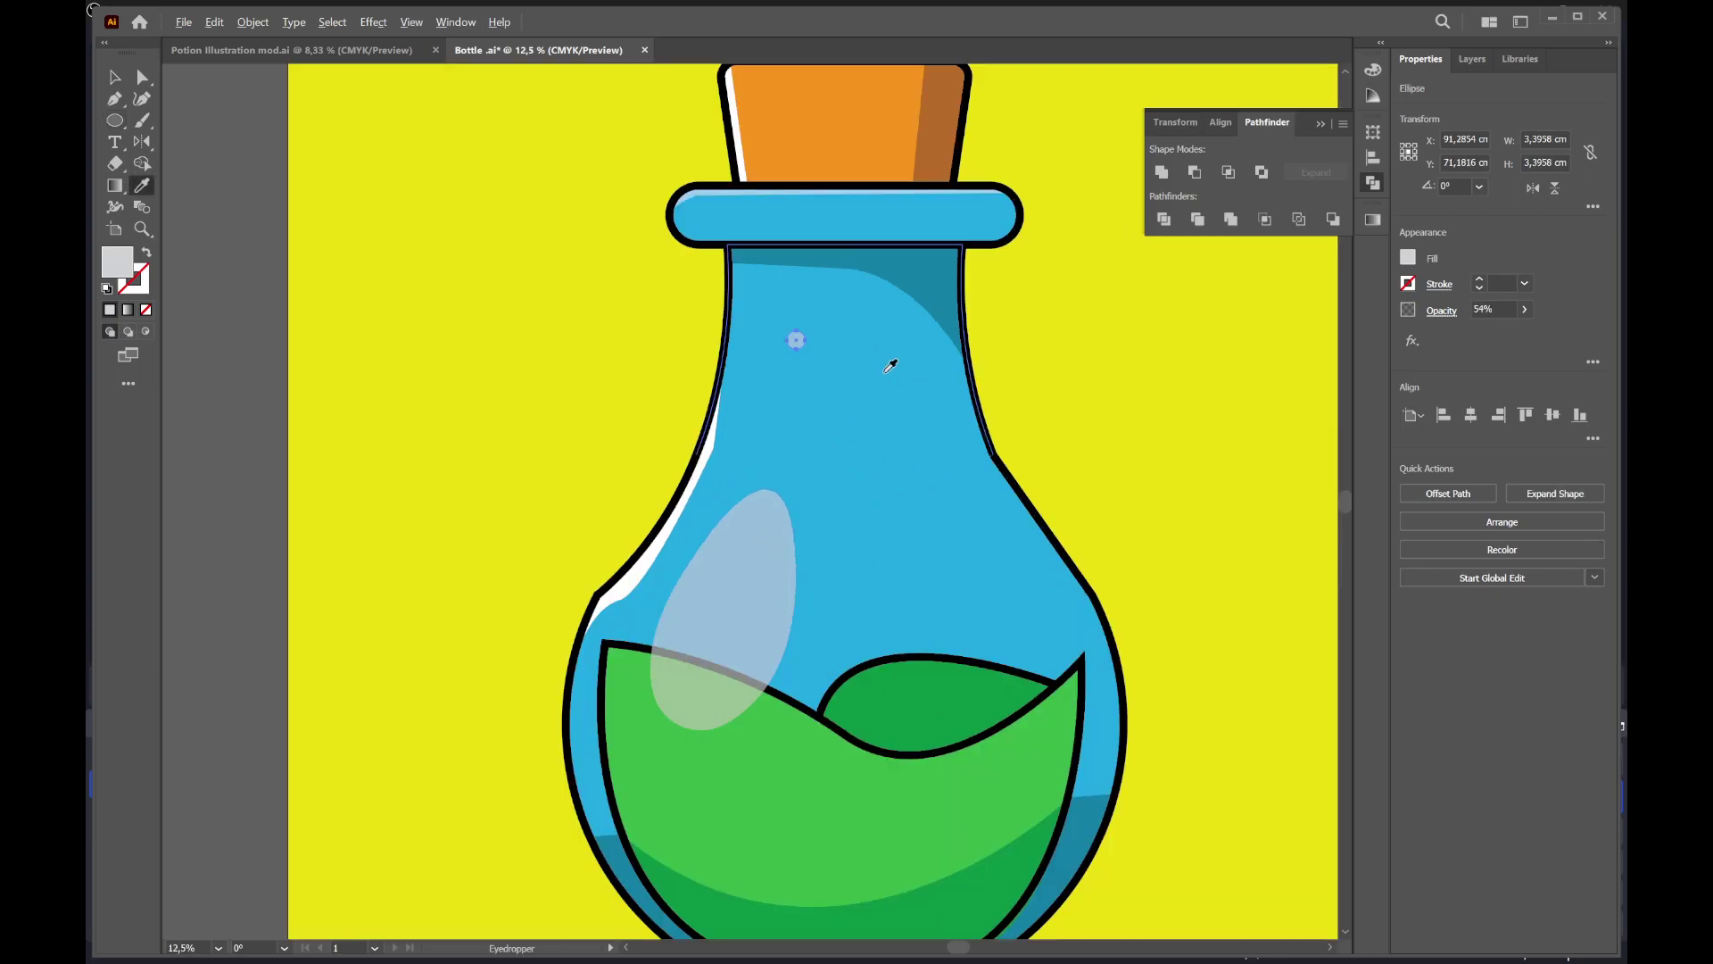
key(v)
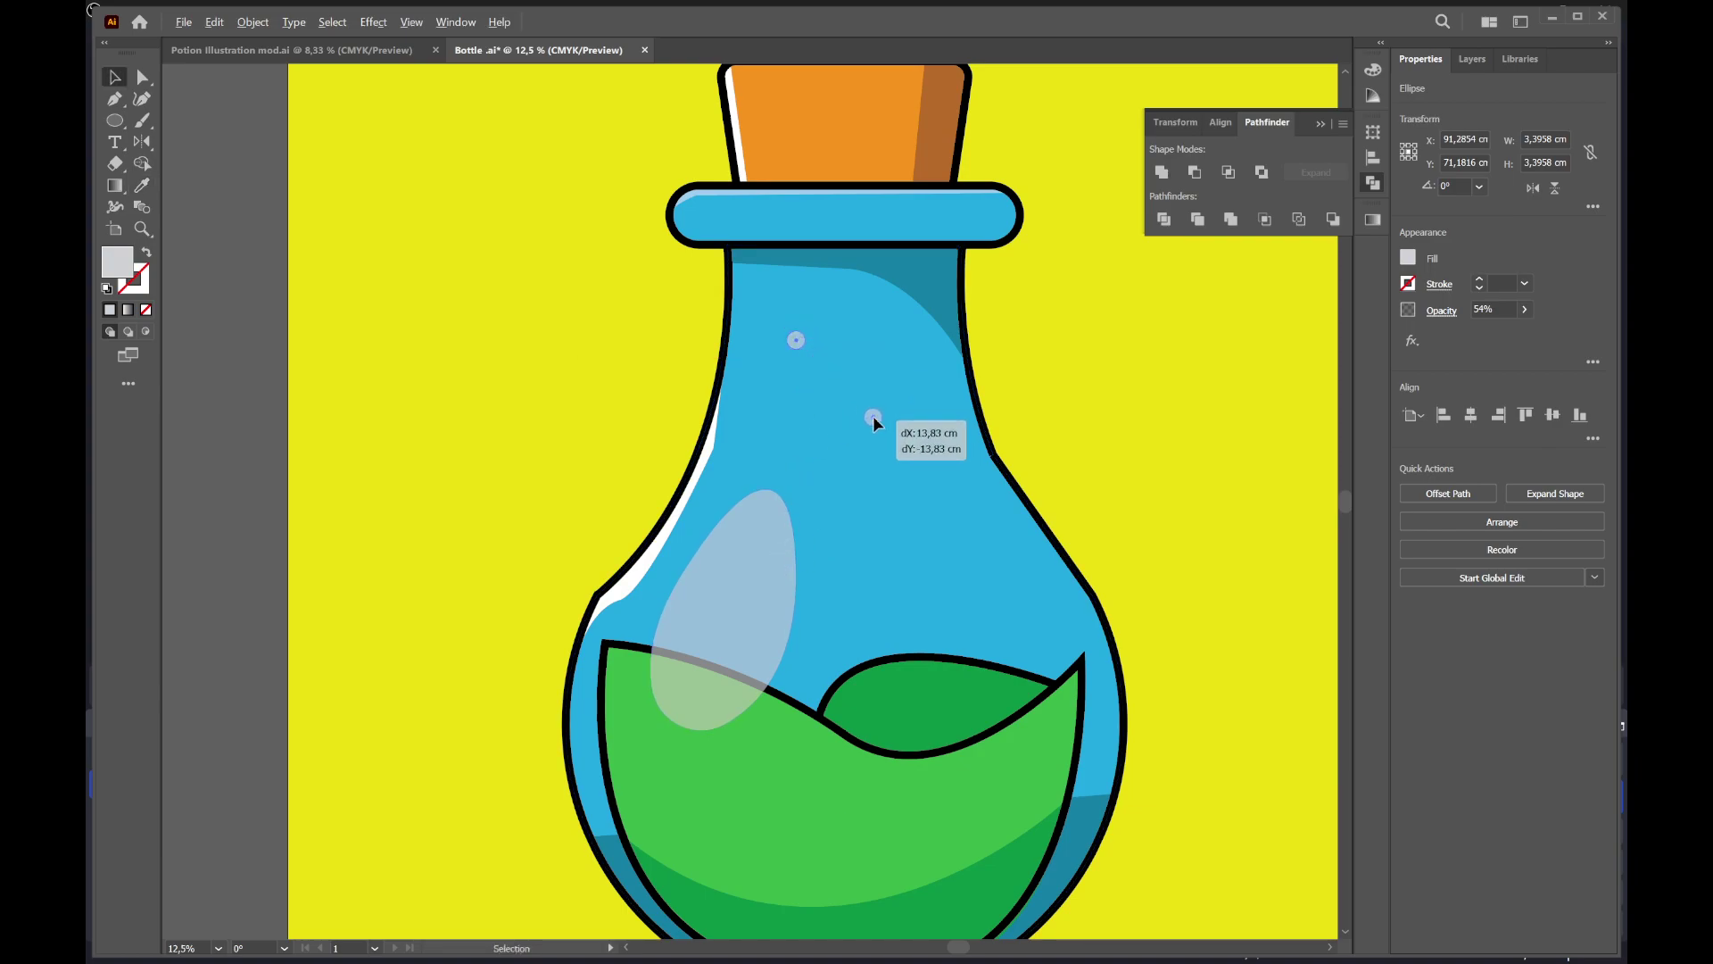
Duplicate the bubble lower in the glass, enlarge the copy, and move one into the liquid
mouse_move(799, 348)
mouse_down()
mouse_move(877, 424)
mouse_move(851, 397)
mouse_up()
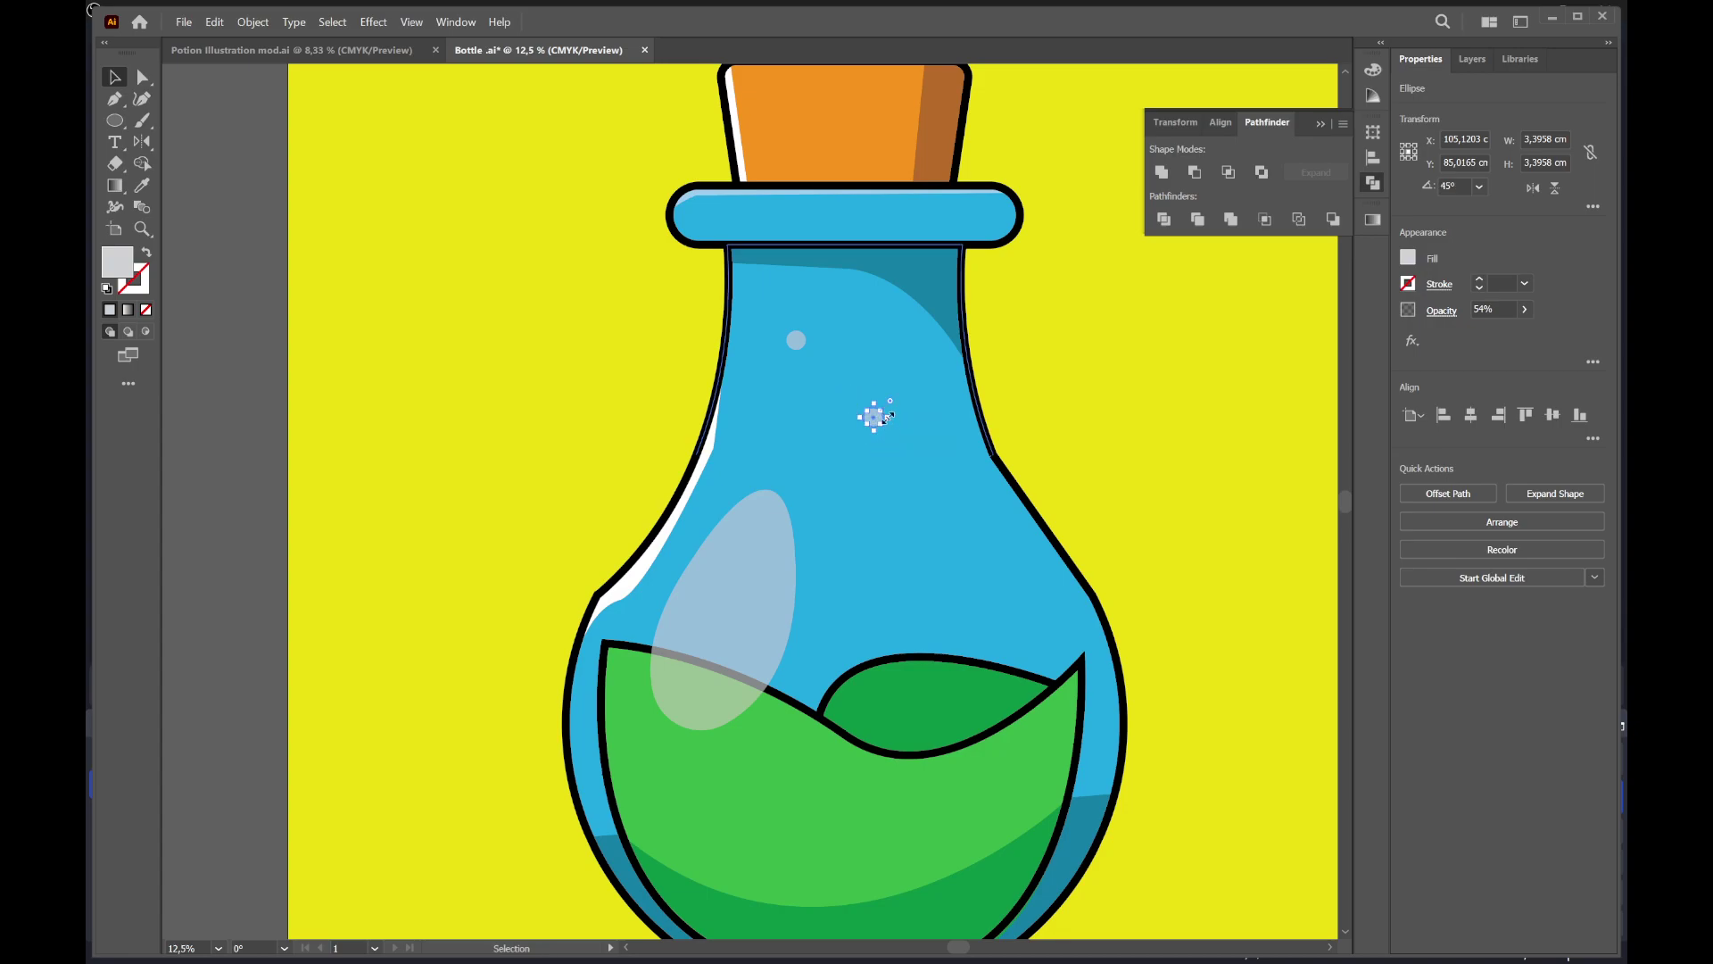
mouse_move(893, 413)
mouse_down()
mouse_move(905, 432)
mouse_move(857, 440)
mouse_move(822, 589)
mouse_move(852, 565)
mouse_move(832, 529)
mouse_up()
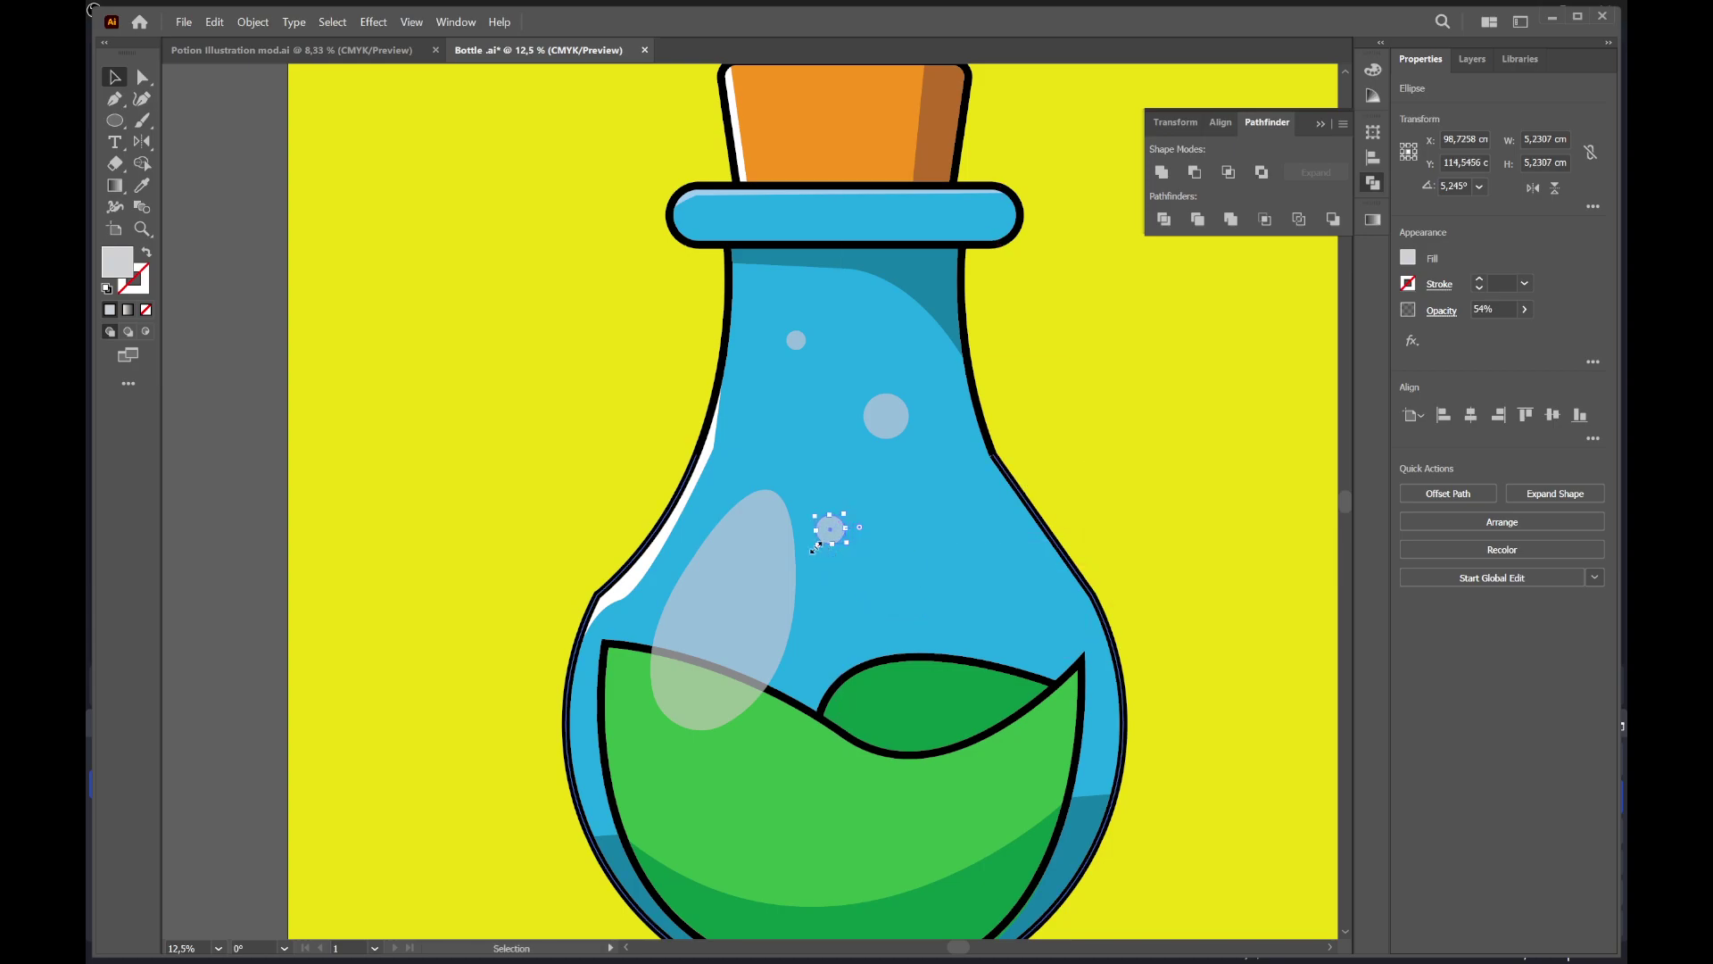
scroll(864, 544, down, 1)
scroll(848, 491, down, 2)
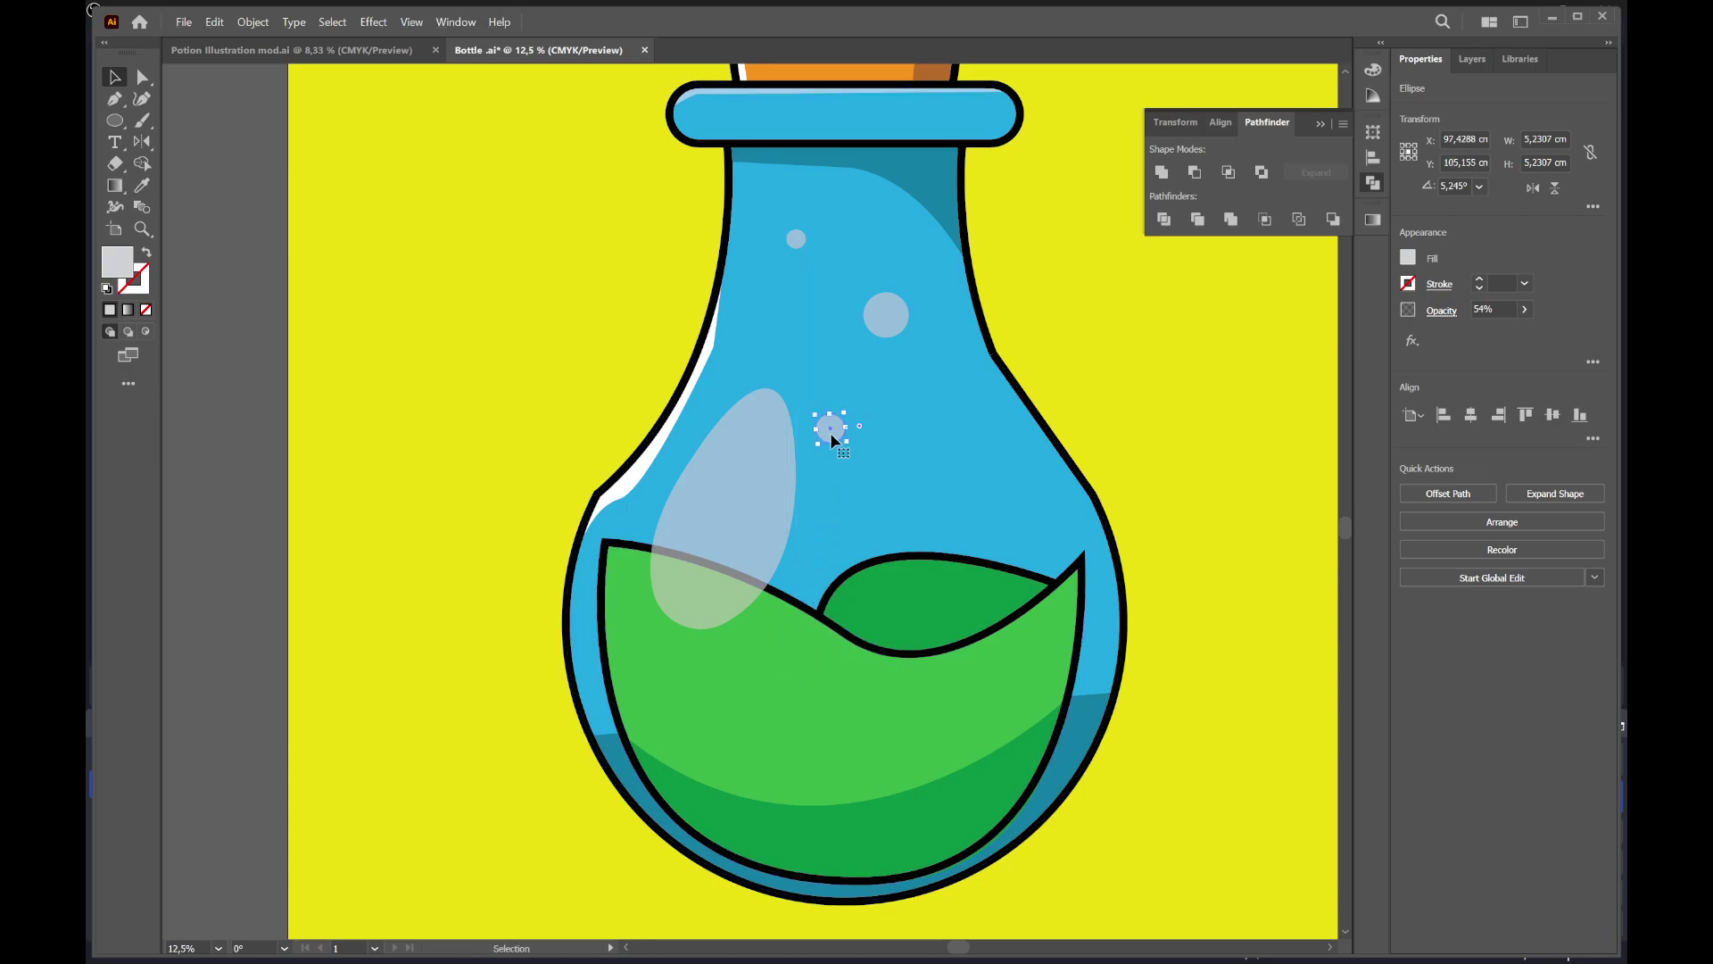
mouse_move(832, 439)
mouse_down()
mouse_move(803, 647)
mouse_move(761, 740)
mouse_move(855, 778)
mouse_move(800, 666)
mouse_up()
Shift a bubble left, check the upper bubble's opacity, and duplicate it lower in the liquid
drag(717, 766, 674, 742)
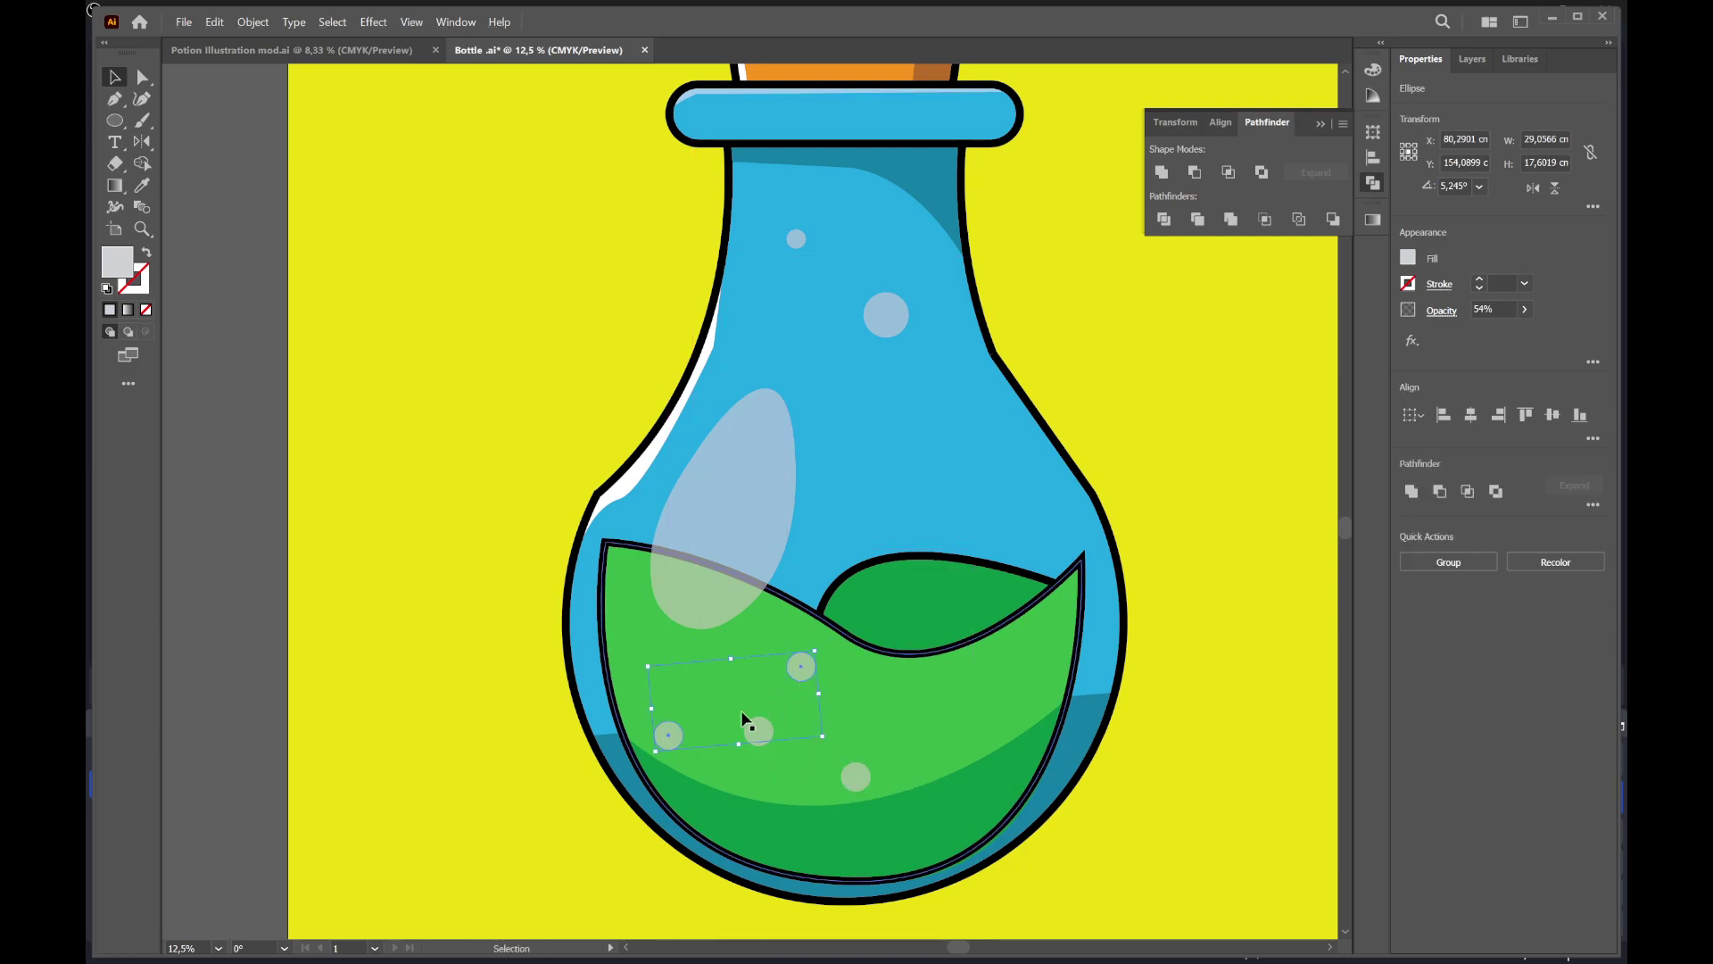
click(802, 671)
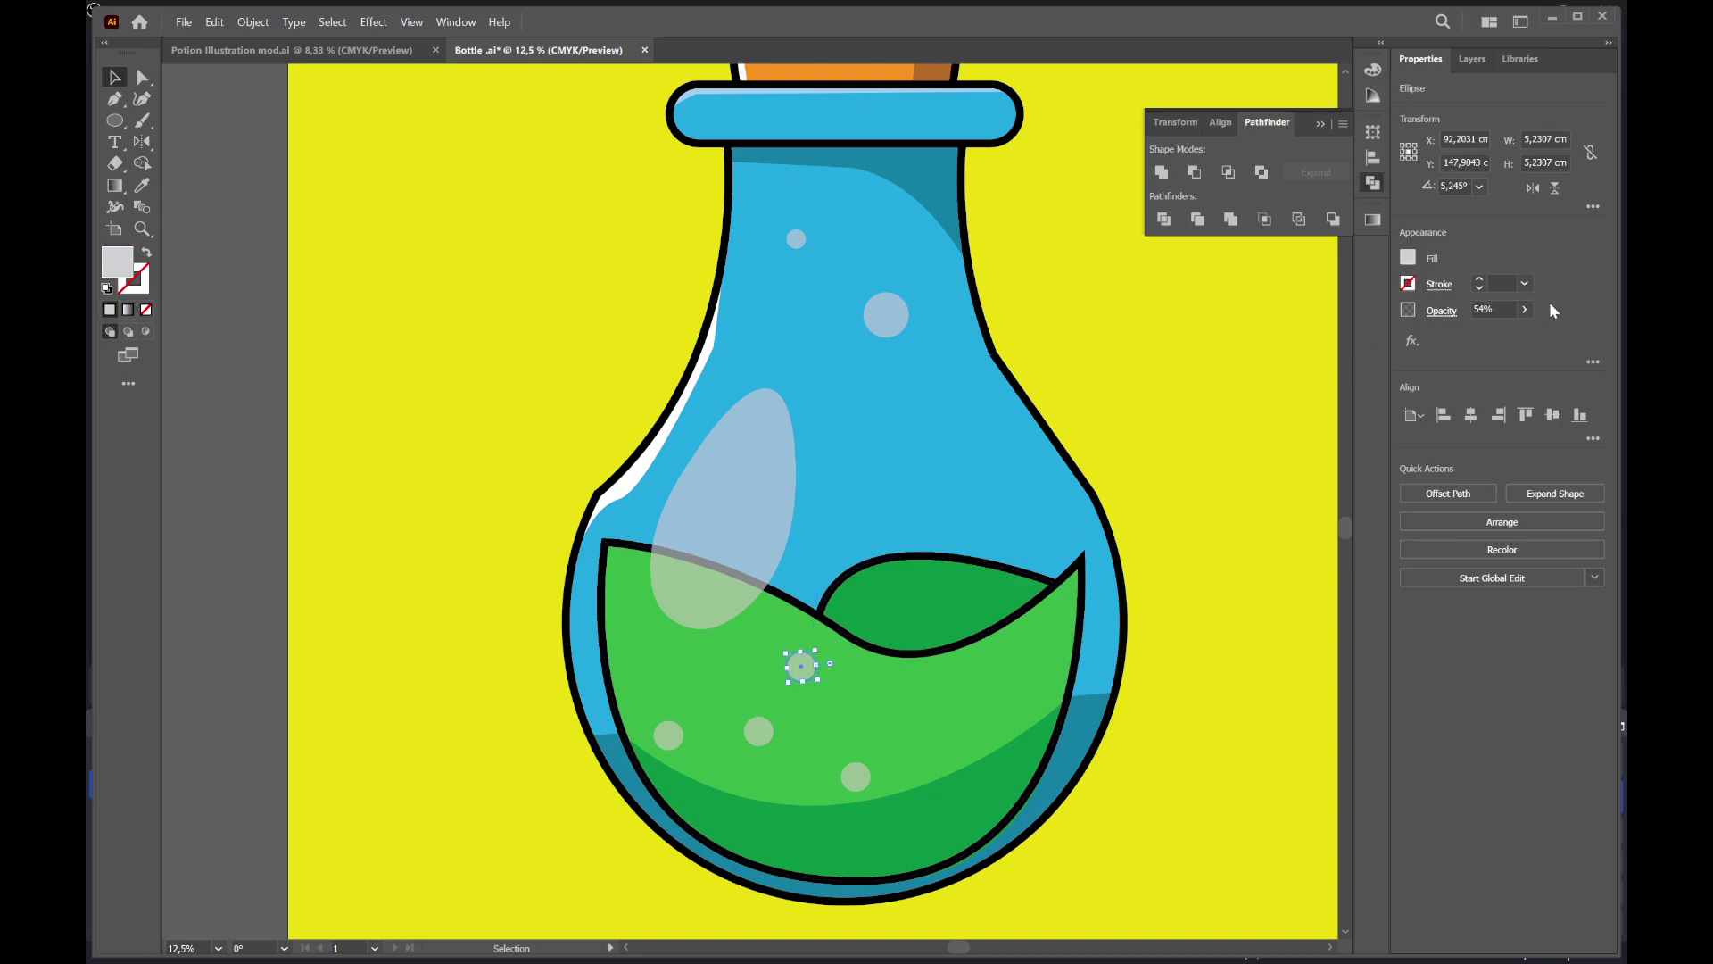
click(1524, 309)
click(1267, 446)
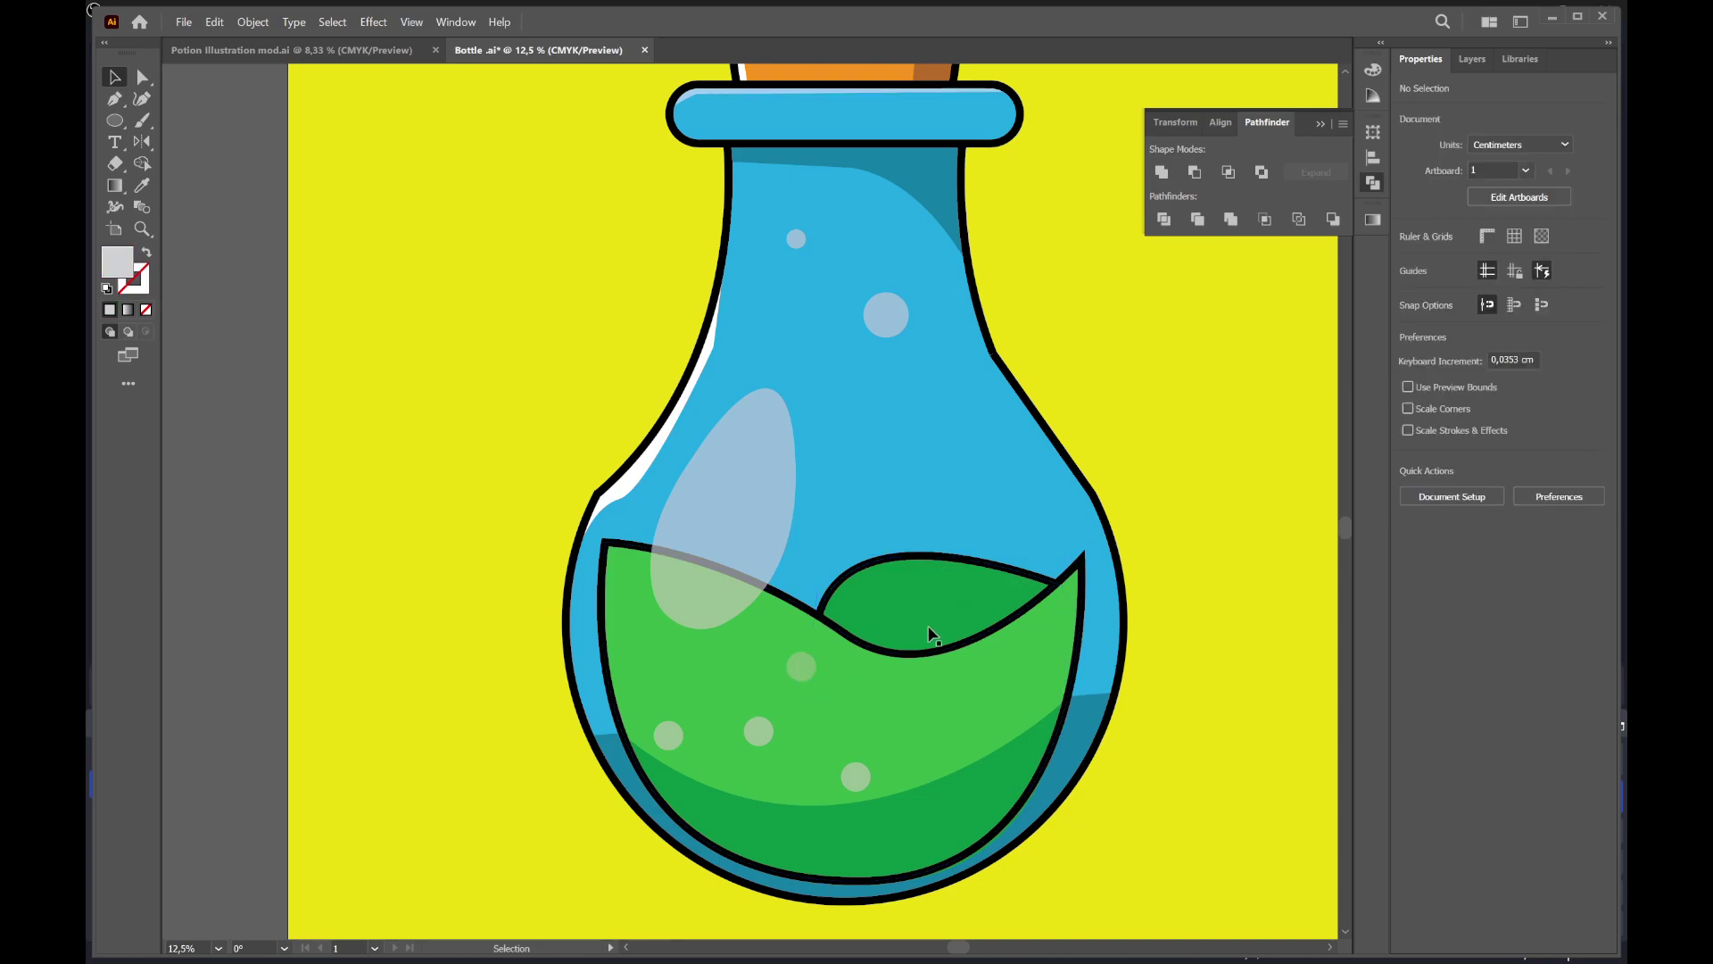
drag(809, 676, 811, 766)
Give the new and lower-right bubbles the fainter sampled look, moving and resizing the lower-right one
key(i)
click(800, 668)
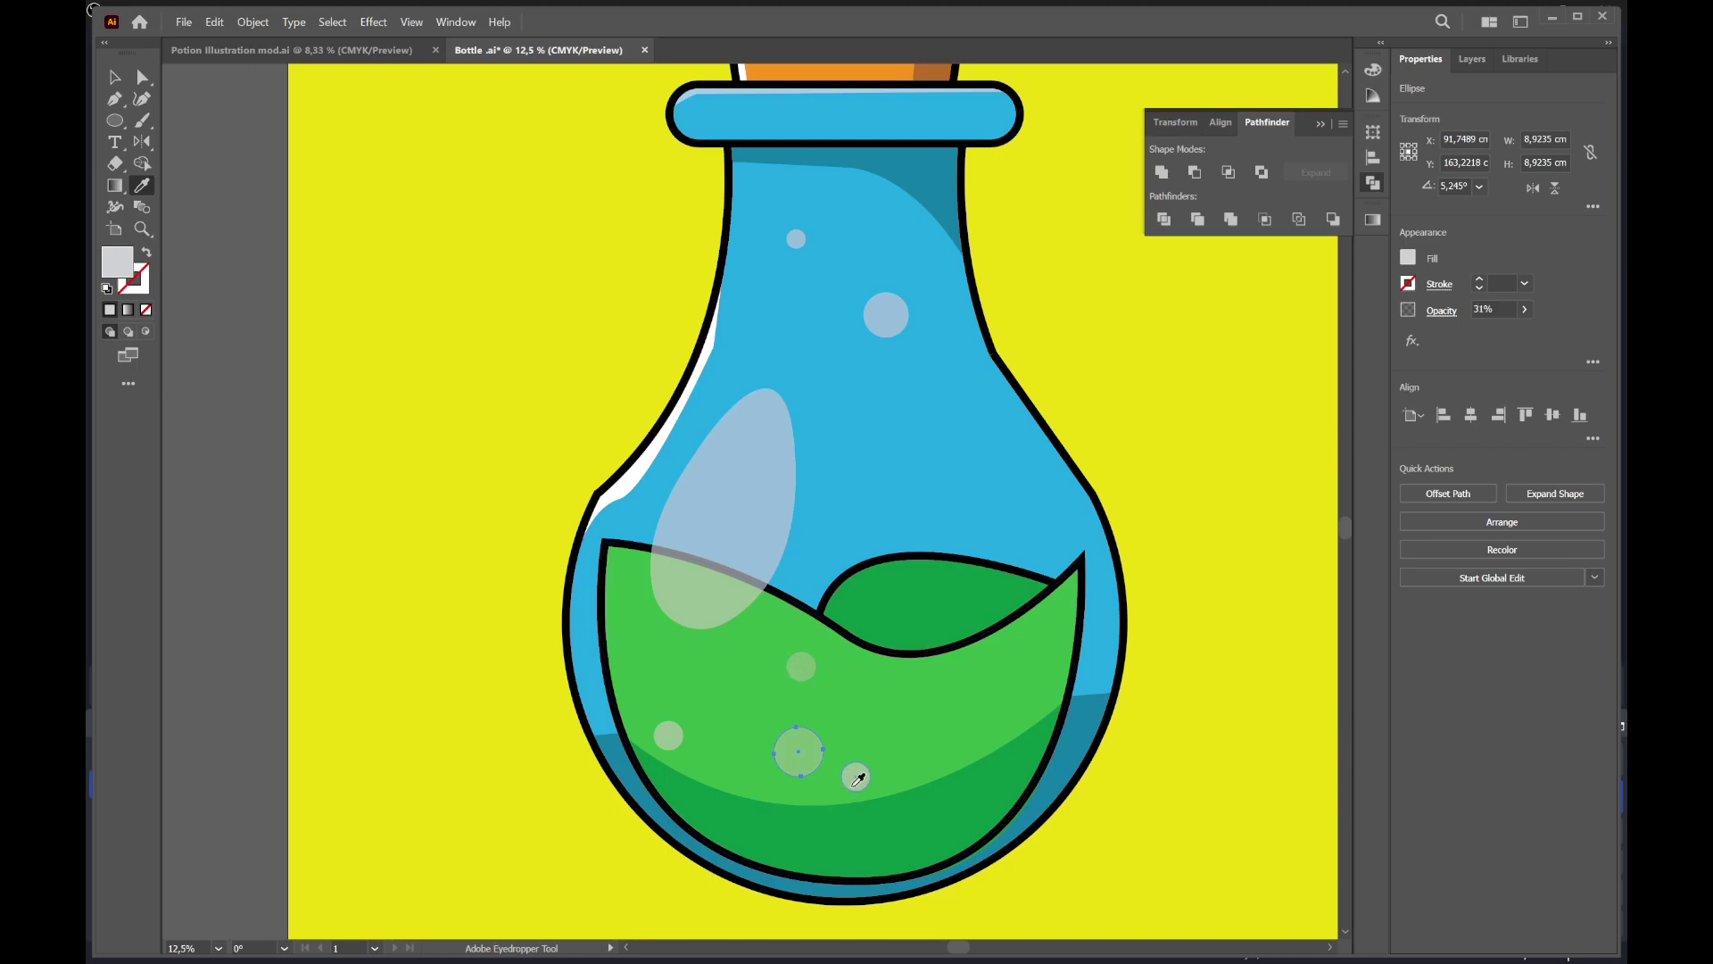
key(v)
click(858, 776)
mouse_move(861, 779)
mouse_down()
mouse_move(933, 707)
mouse_move(920, 719)
mouse_up()
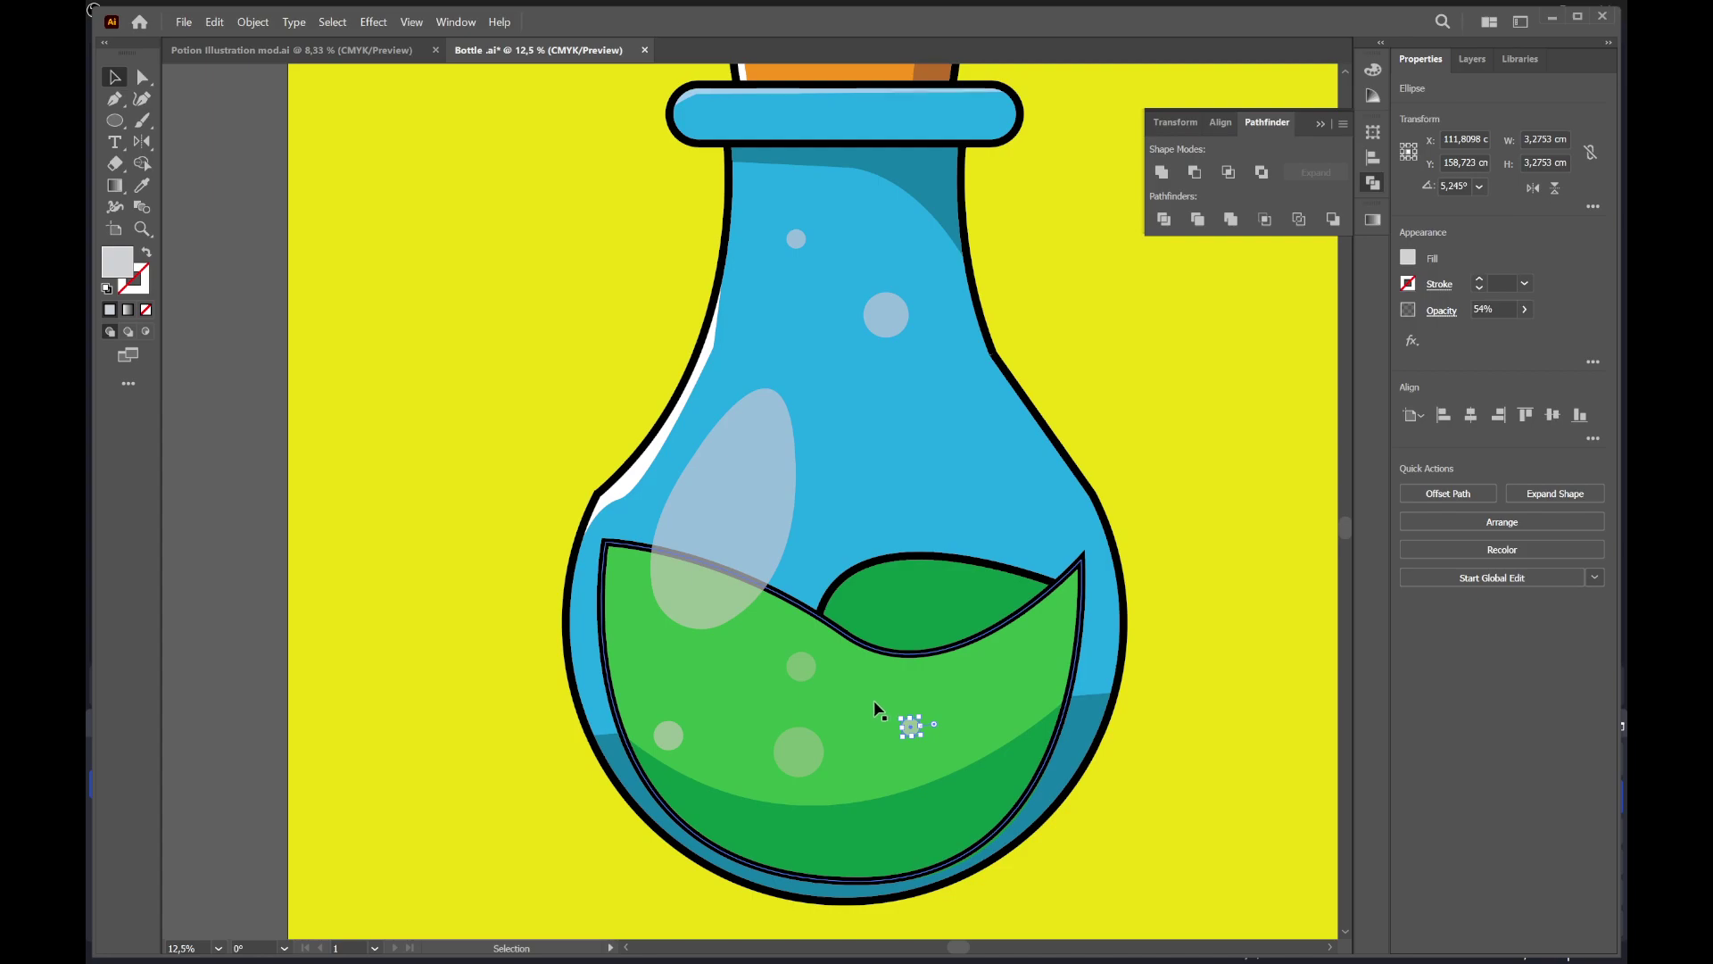
key(i)
click(813, 664)
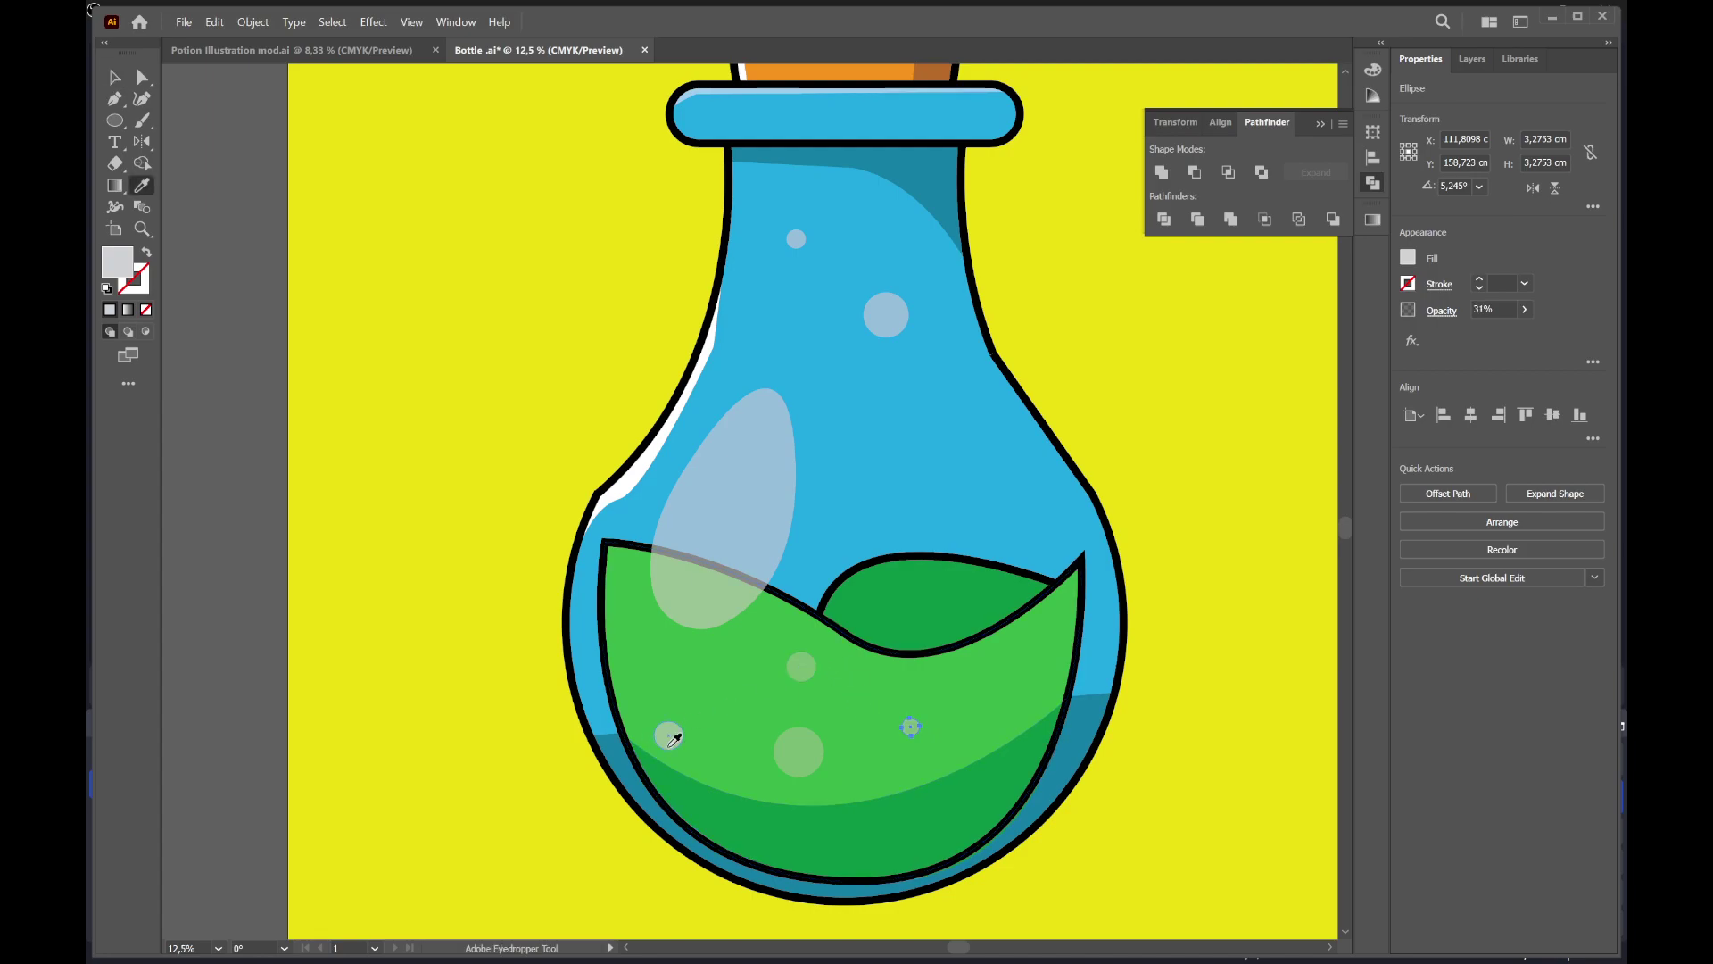
key(v)
Make the left bubble fainter at 31% opacity and shrink it slightly
click(669, 737)
key(i)
click(802, 667)
key(v)
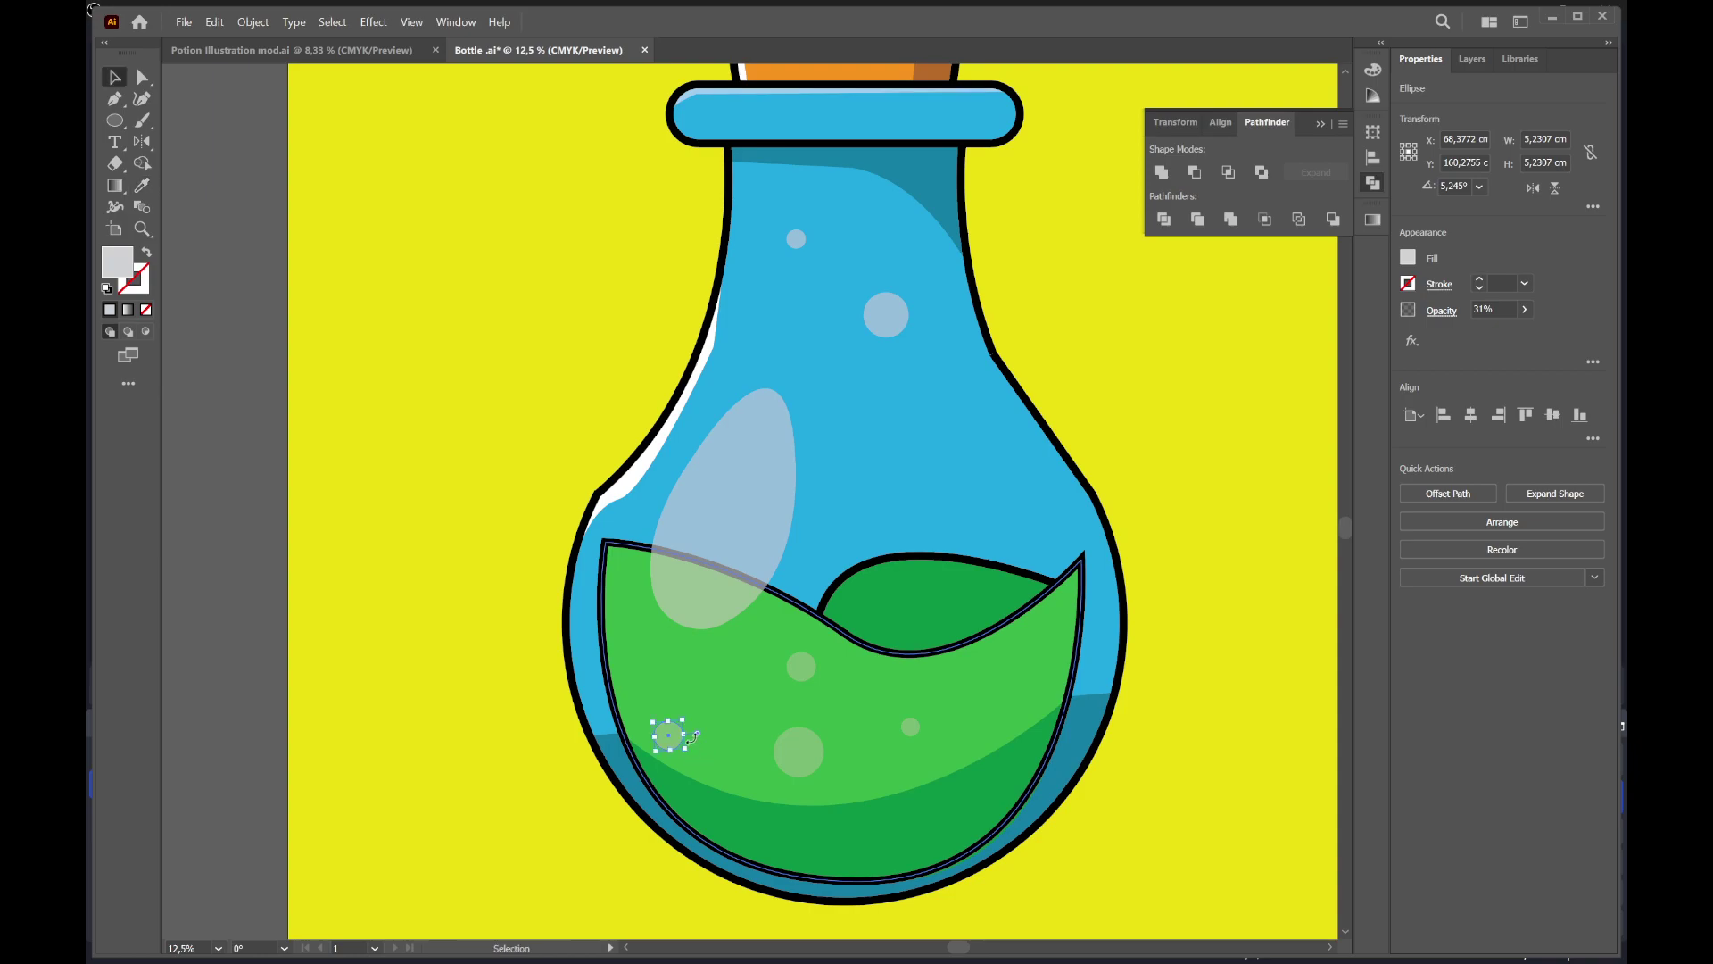
drag(683, 718, 709, 709)
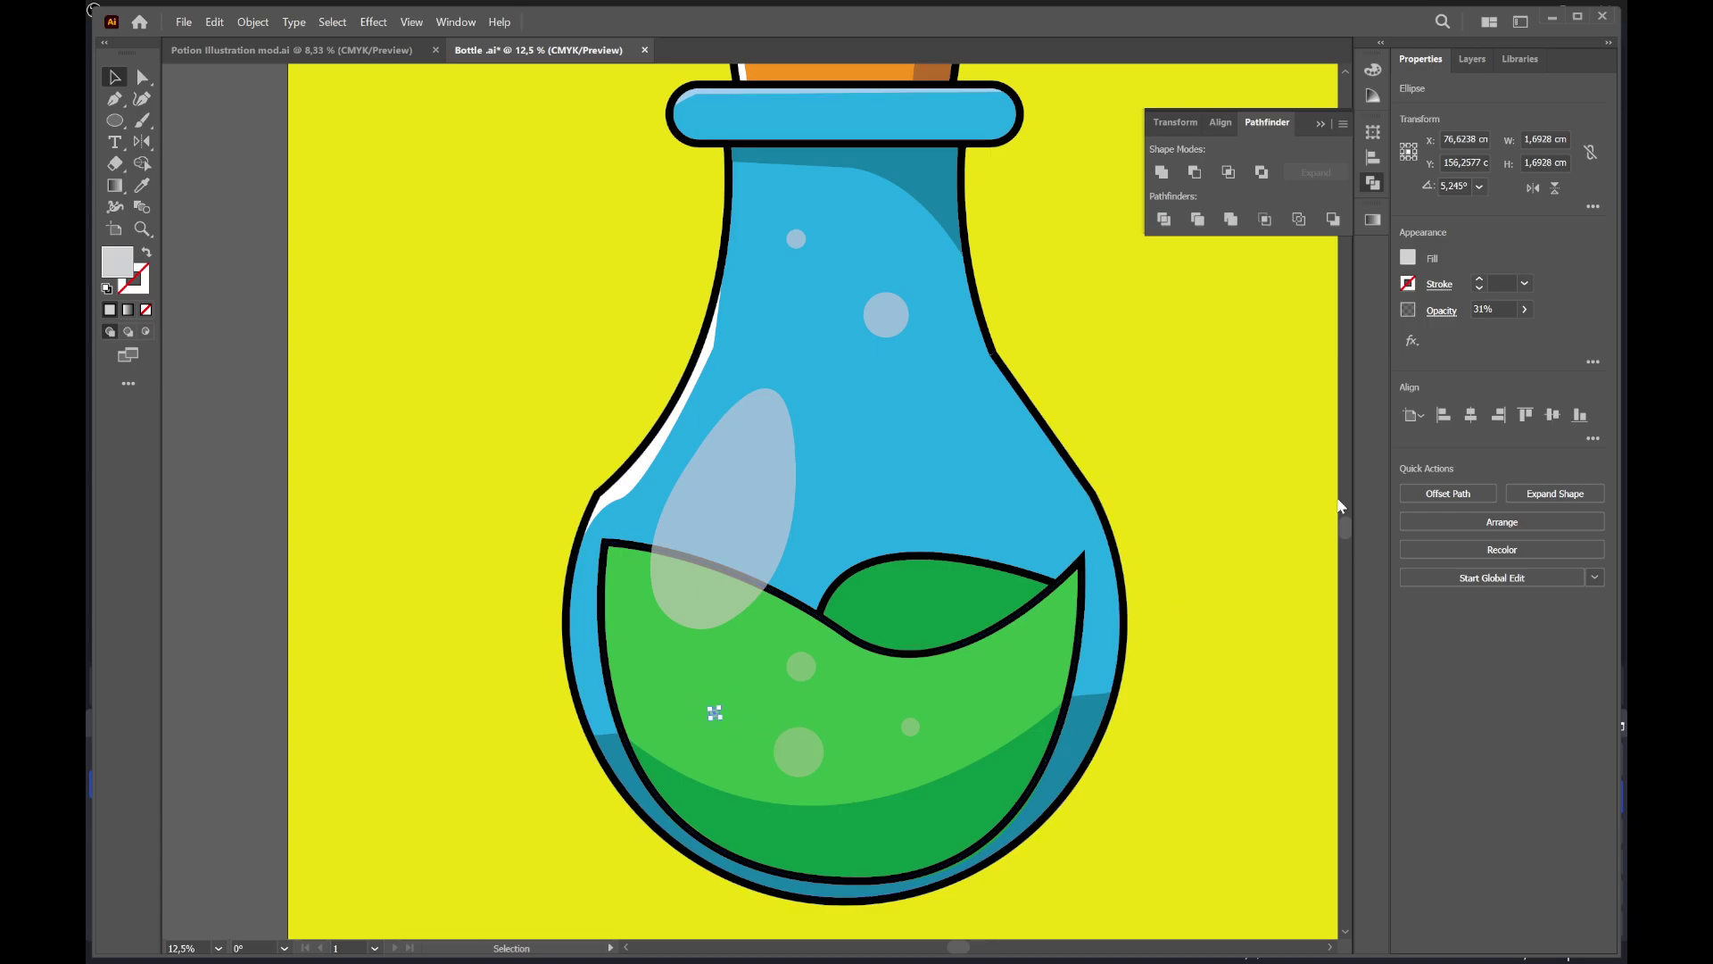
click(1285, 491)
Zoom out to the whole artboard and select all the bottle artwork to group it
scroll(1276, 481, down, 1)
scroll(1273, 477, down, 1)
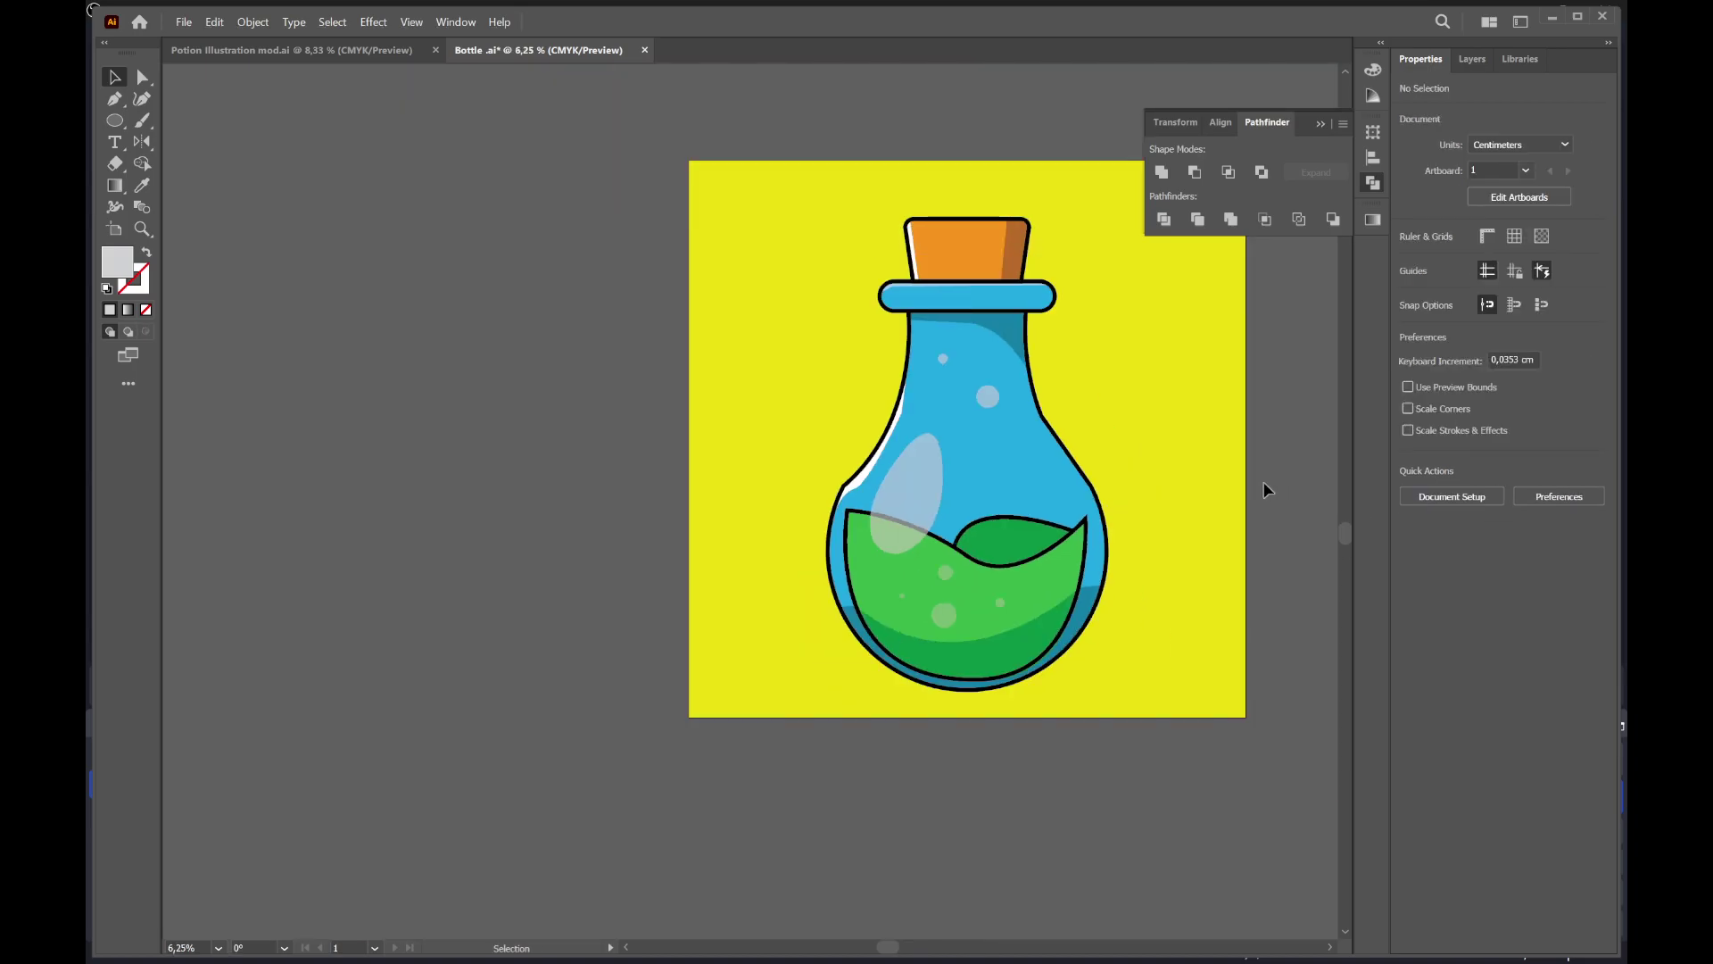
drag(1272, 477, 1166, 534)
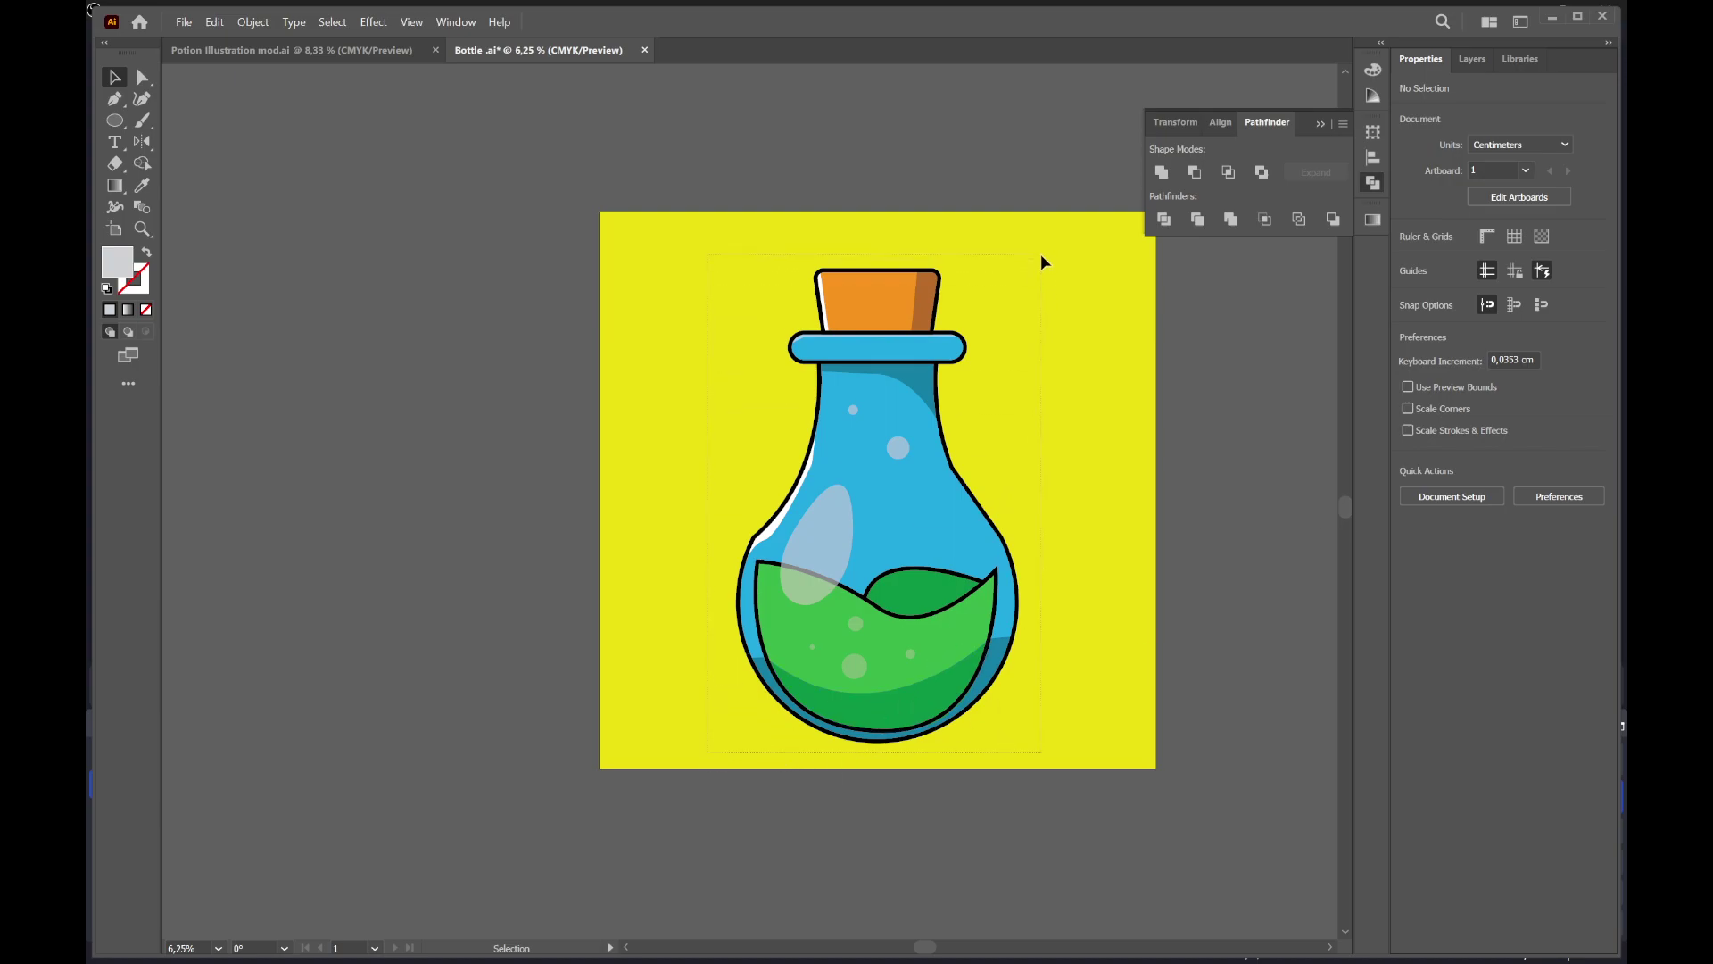
key(a)
key(ctrl+a)
key(v)
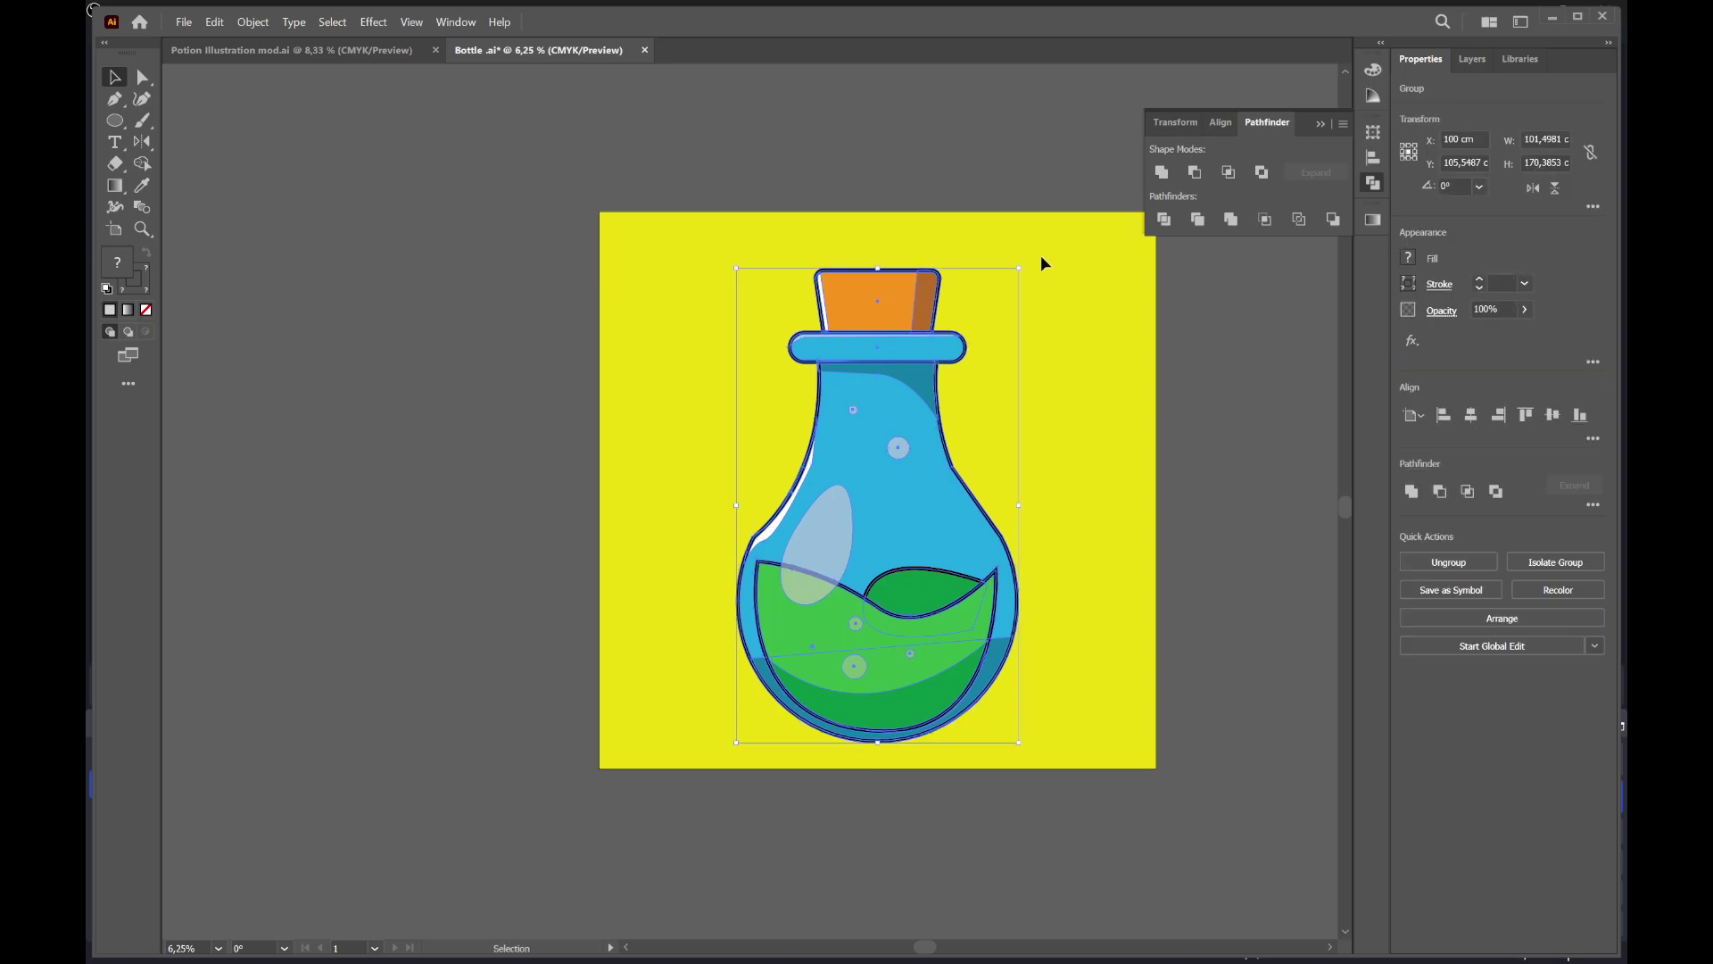
Scale the grouped bottle down, tilt it clockwise, and centre it horizontally on the artboard
mouse_move(727, 259)
mouse_down()
mouse_move(1030, 752)
mouse_move(948, 668)
mouse_move(930, 596)
mouse_up()
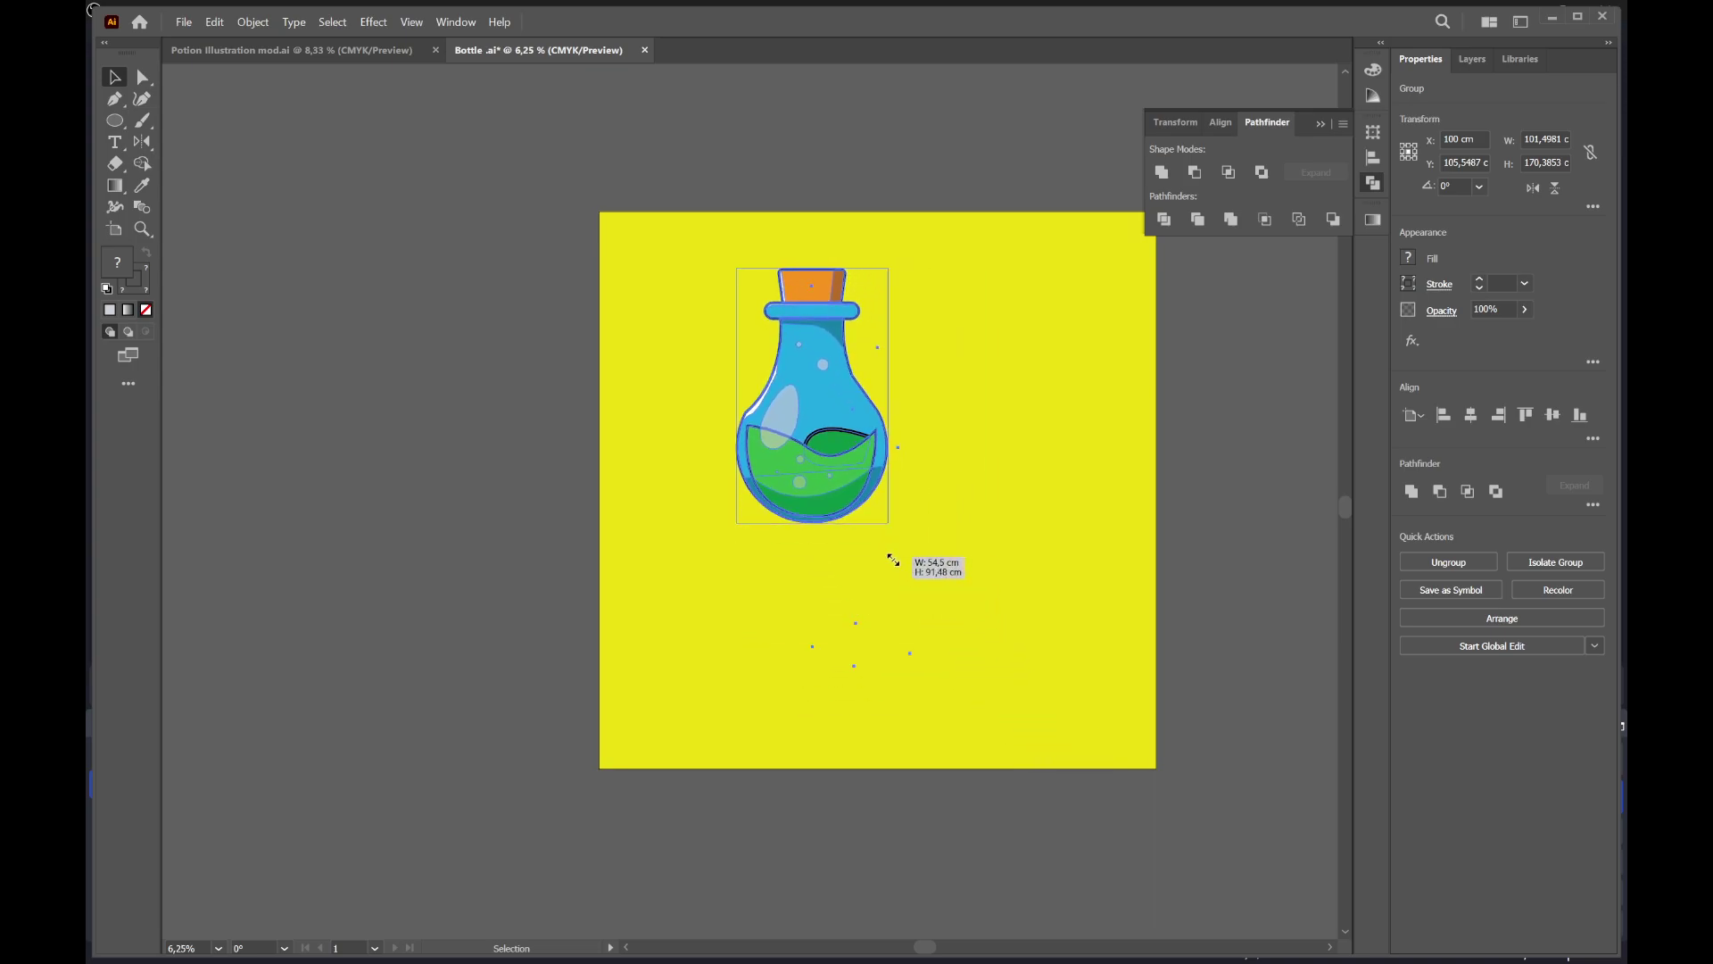
mouse_move(933, 596)
mouse_down()
mouse_move(890, 621)
mouse_move(883, 687)
mouse_up()
drag(817, 512, 864, 554)
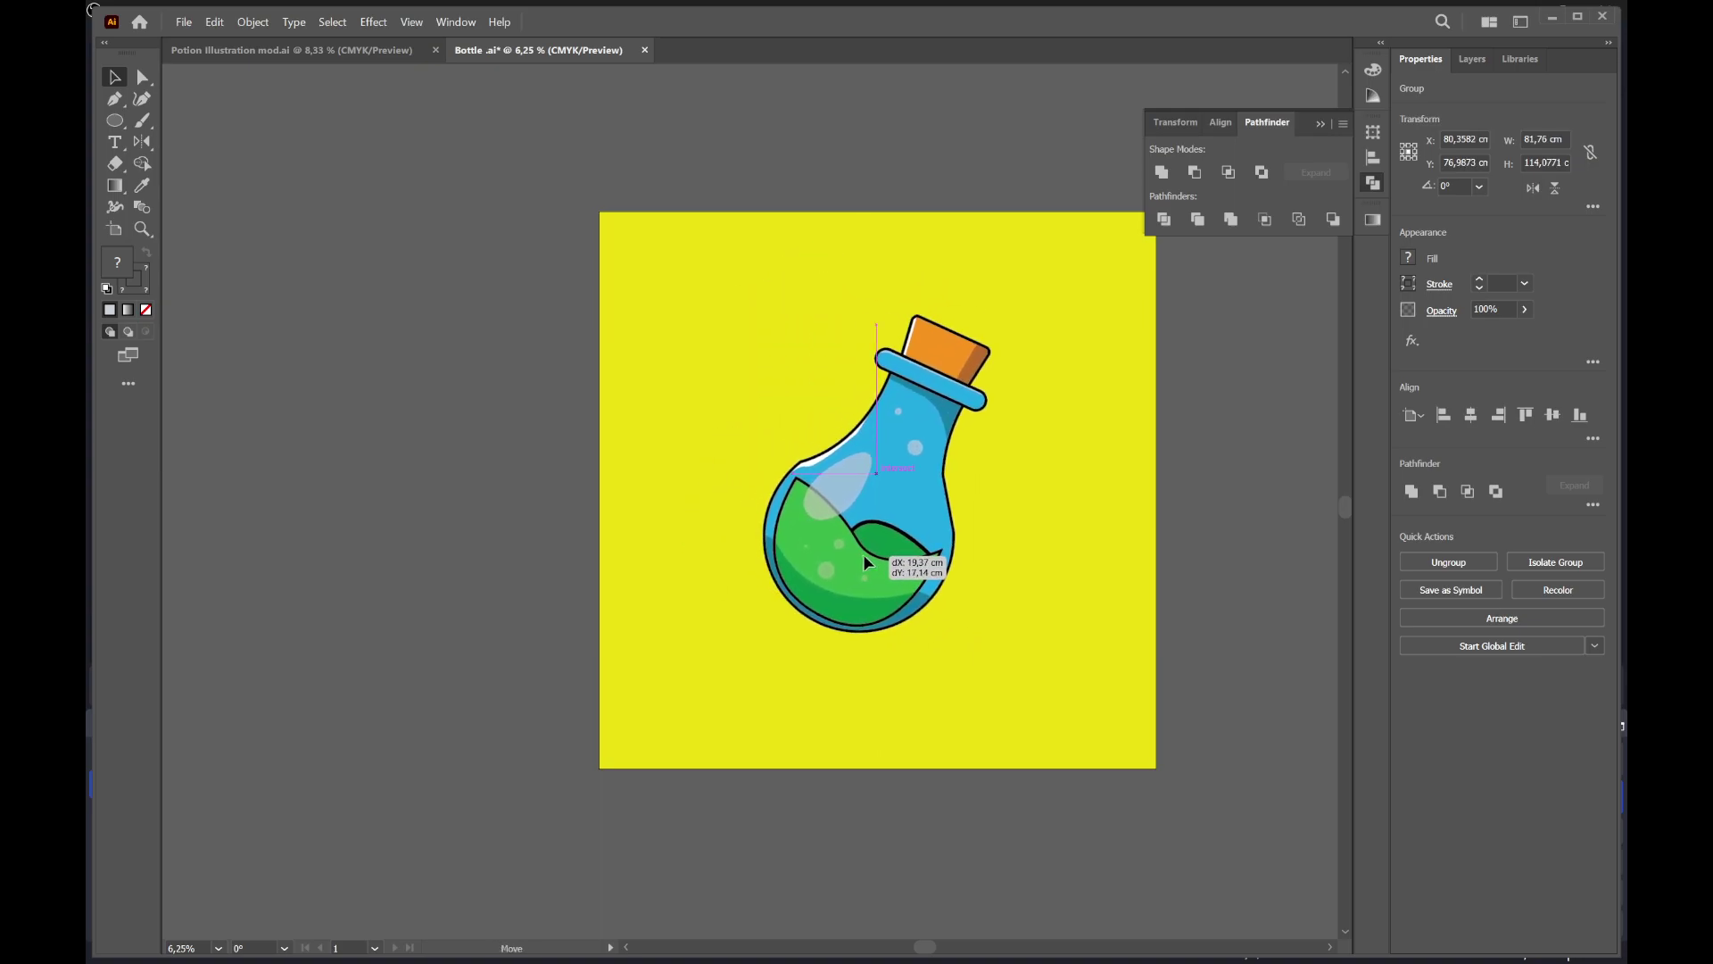
click(1468, 419)
click(1164, 528)
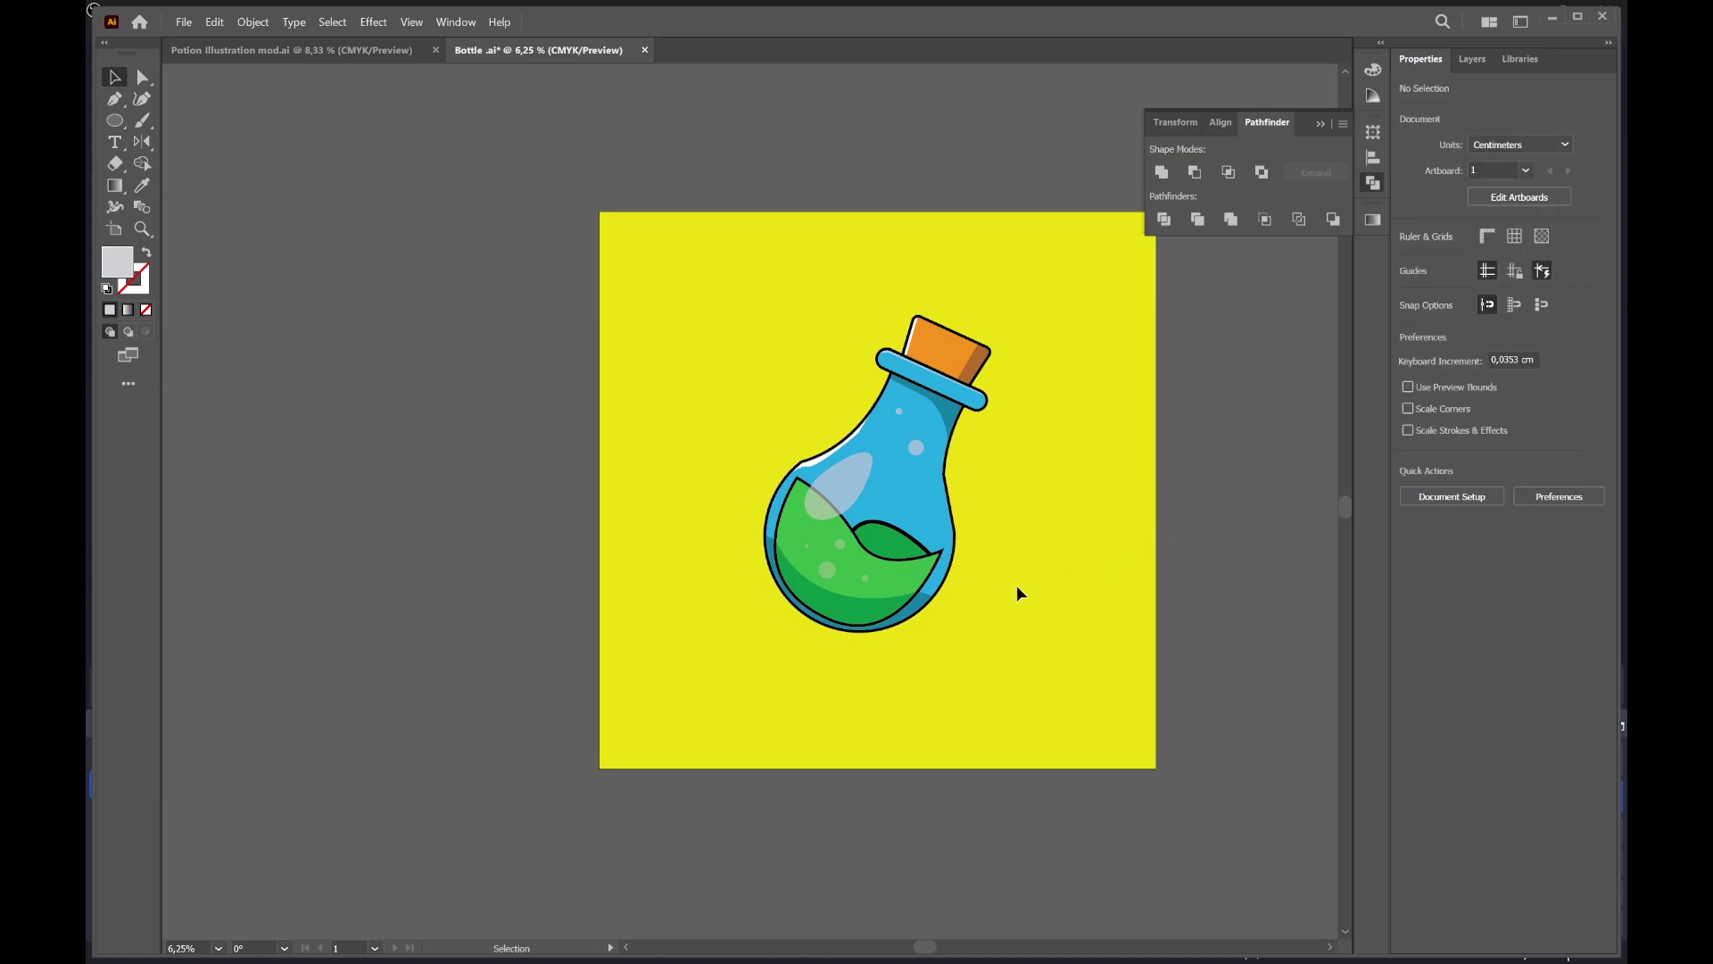
Draw a flat oval below the bottle and give it the yellow background colour
key(l)
drag(716, 654, 1005, 709)
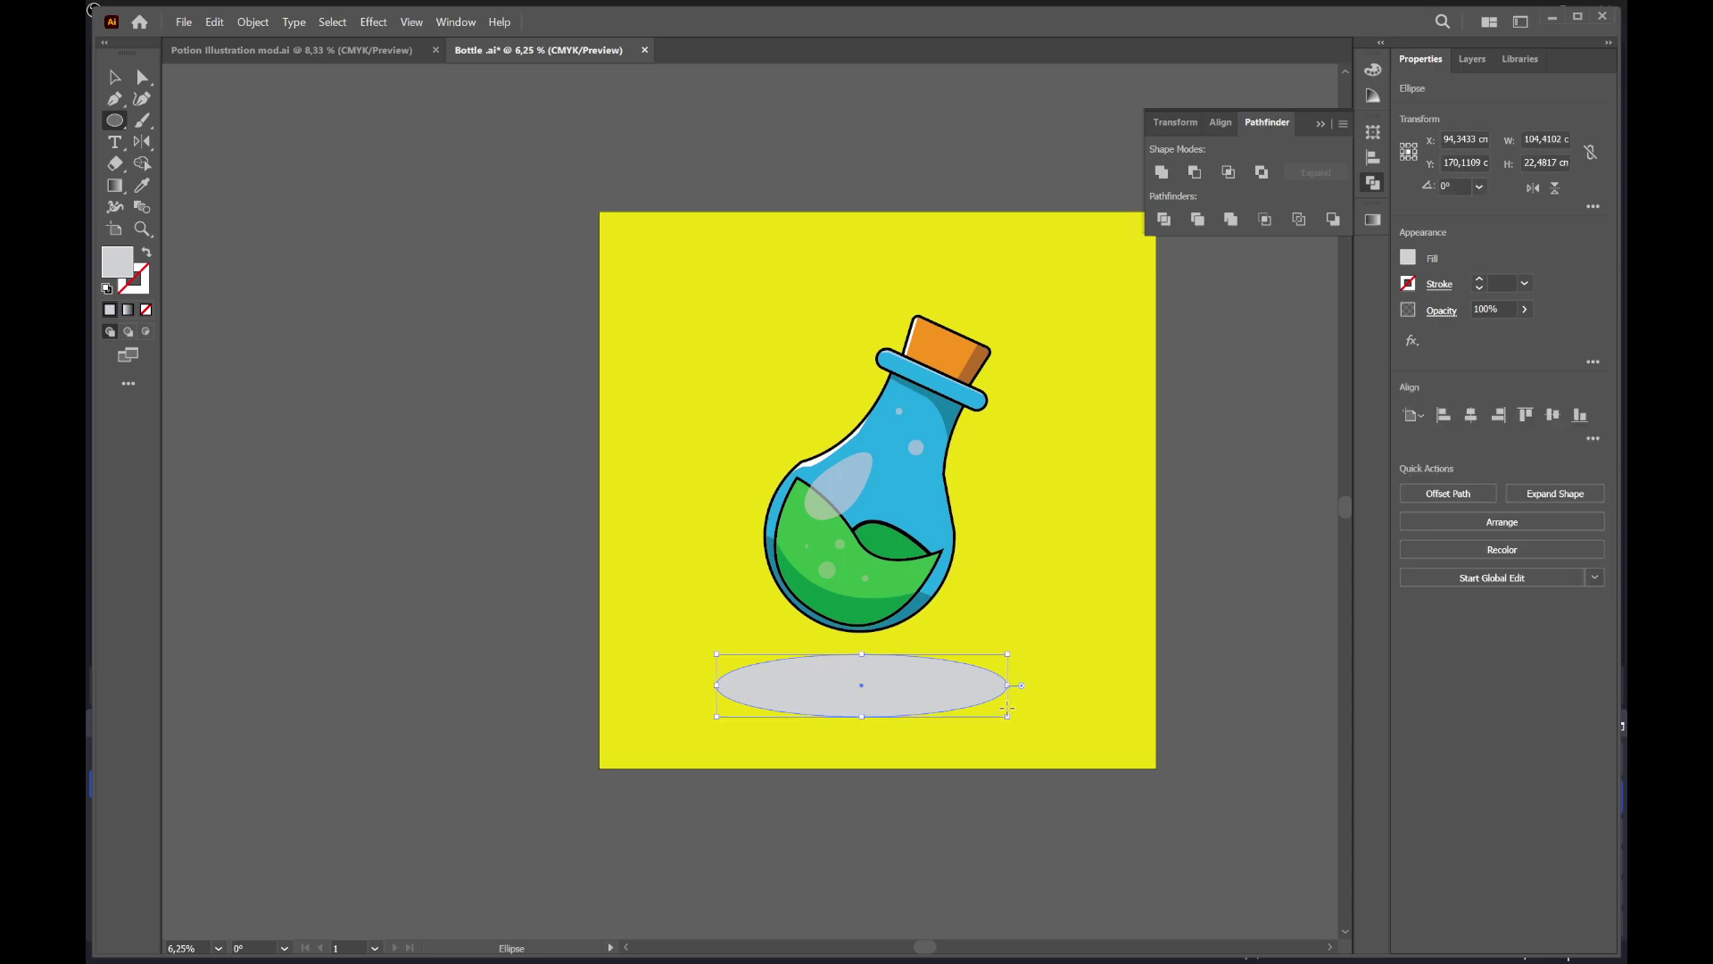
key(i)
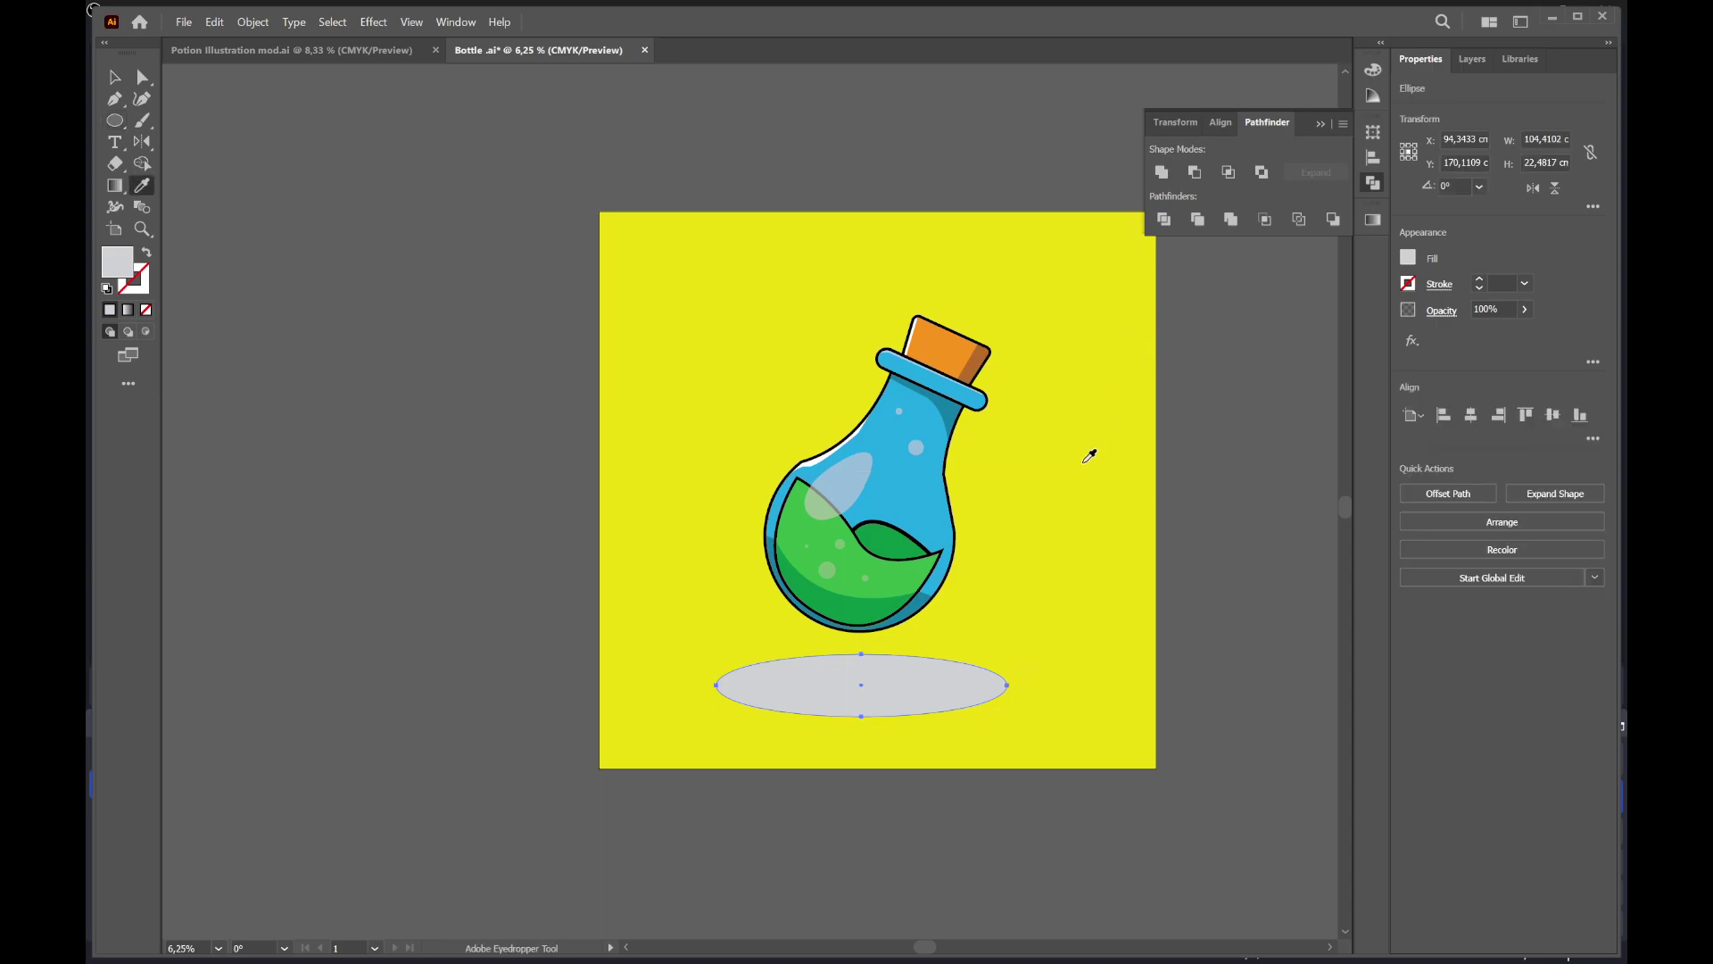
click(1085, 461)
Change the oval's fill to darker olive #91861A so it reads as a shadow
click(1408, 258)
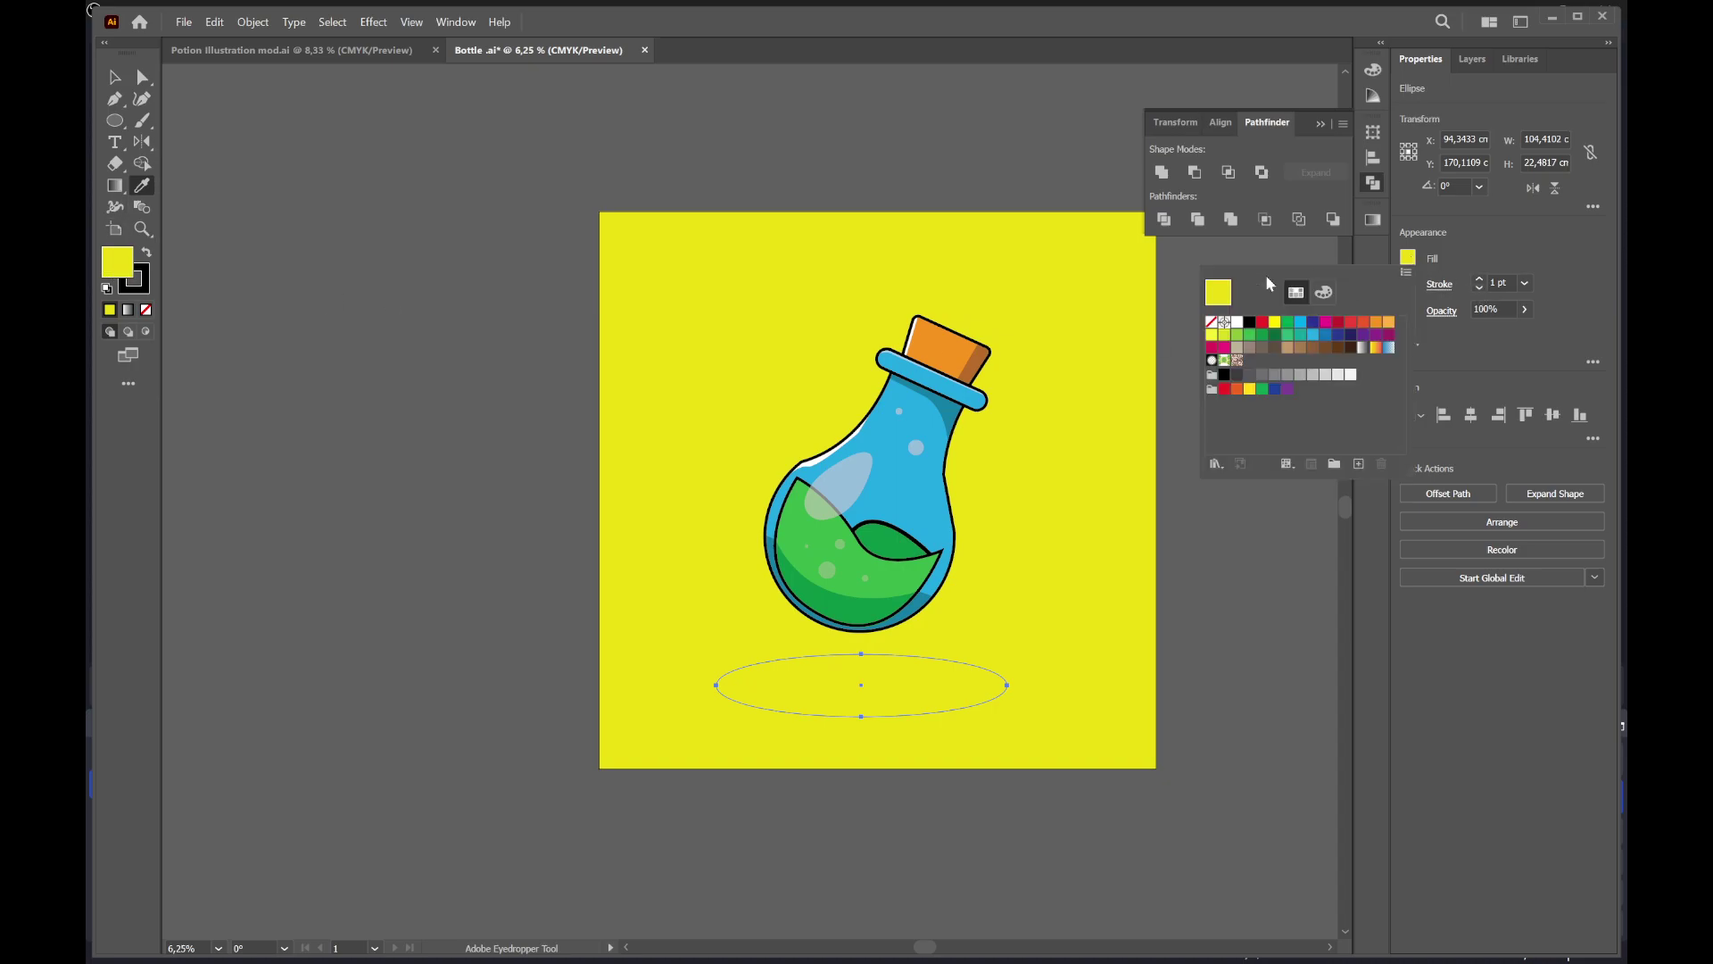
double_click(126, 265)
mouse_move(394, 420)
mouse_down()
mouse_move(382, 401)
mouse_move(381, 448)
mouse_up()
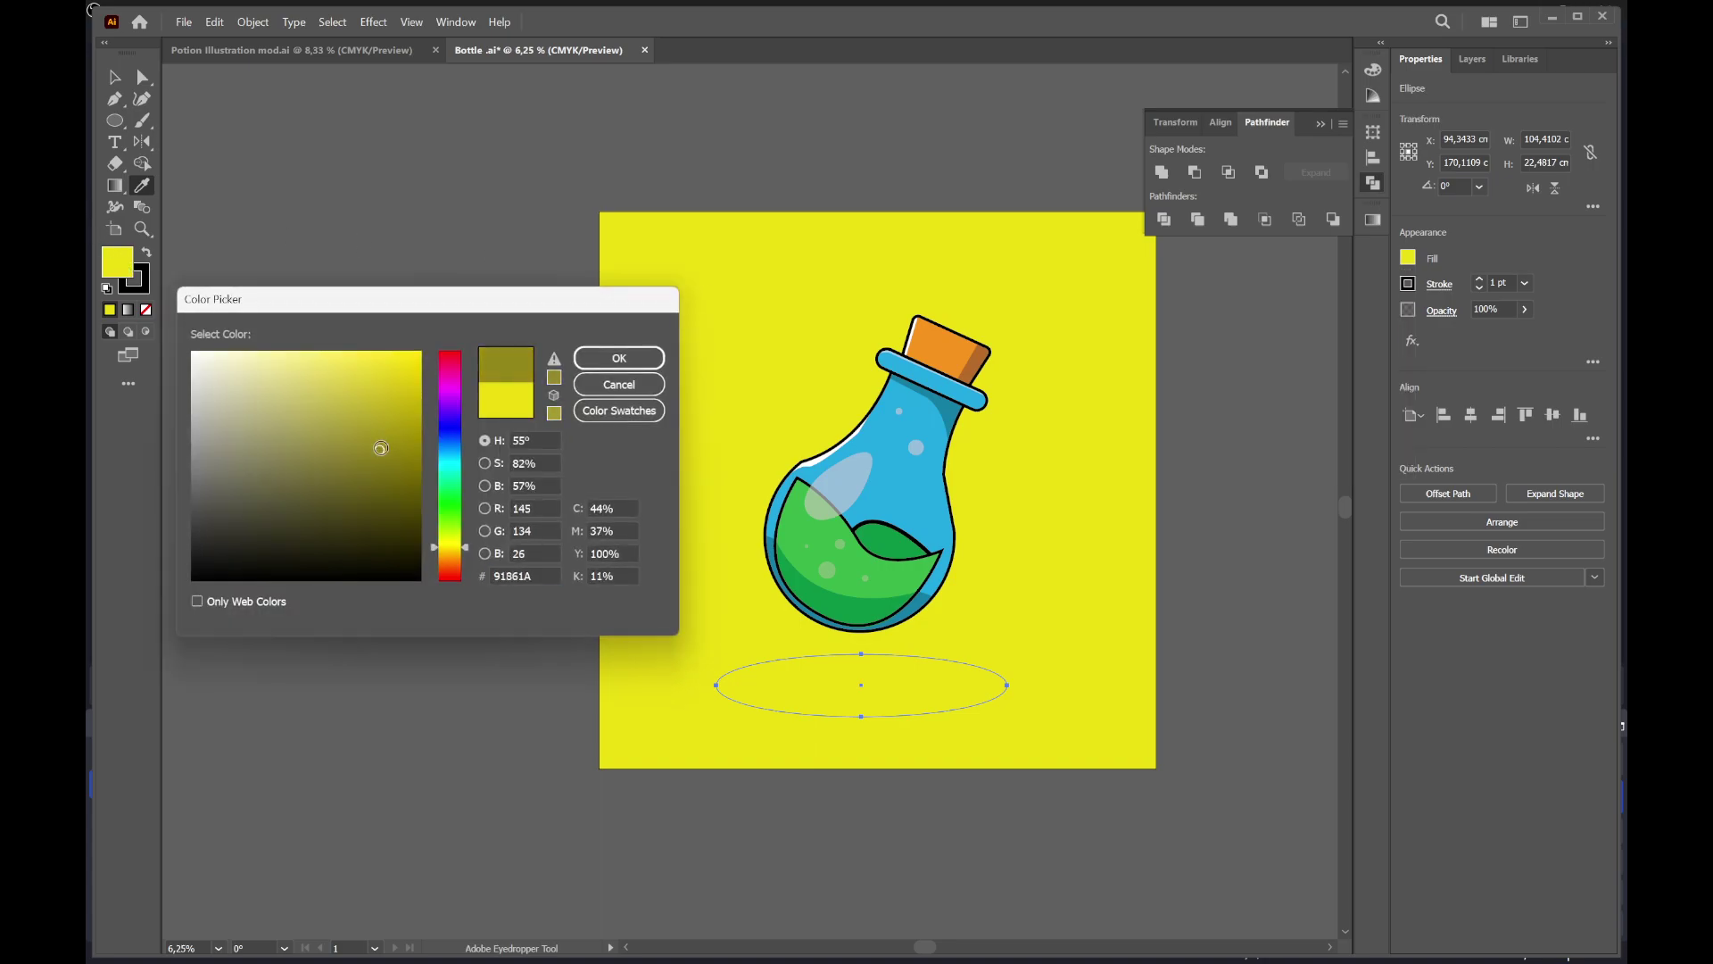
click(619, 358)
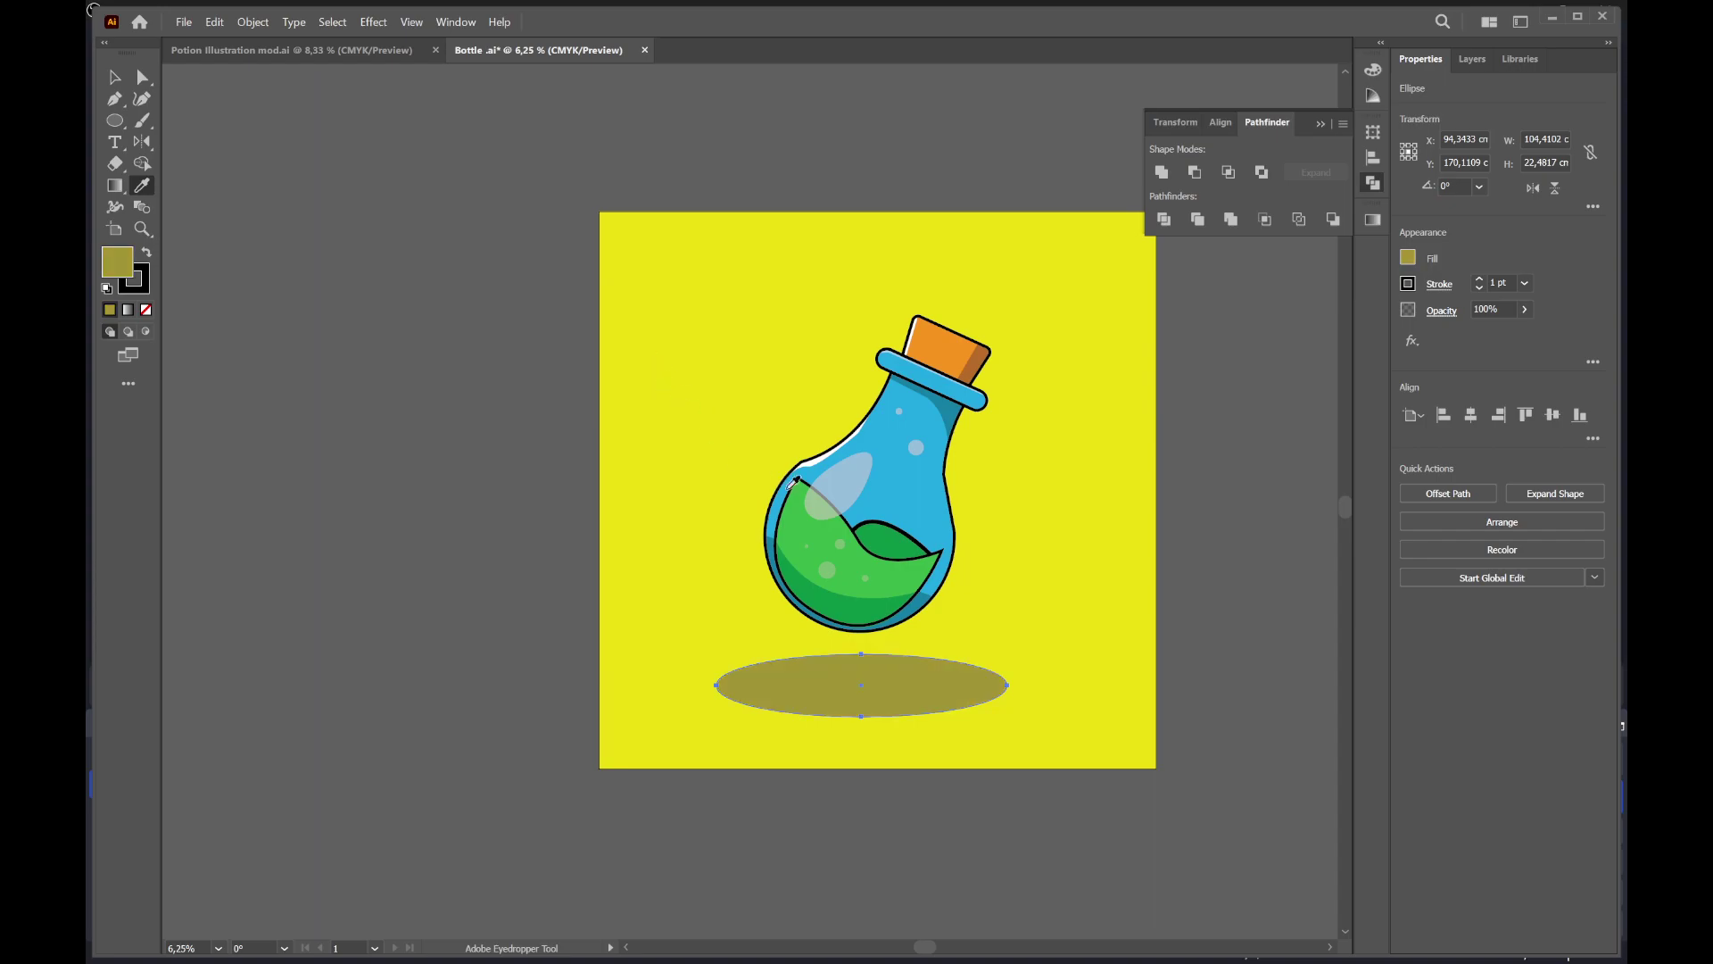
key(v)
click(784, 175)
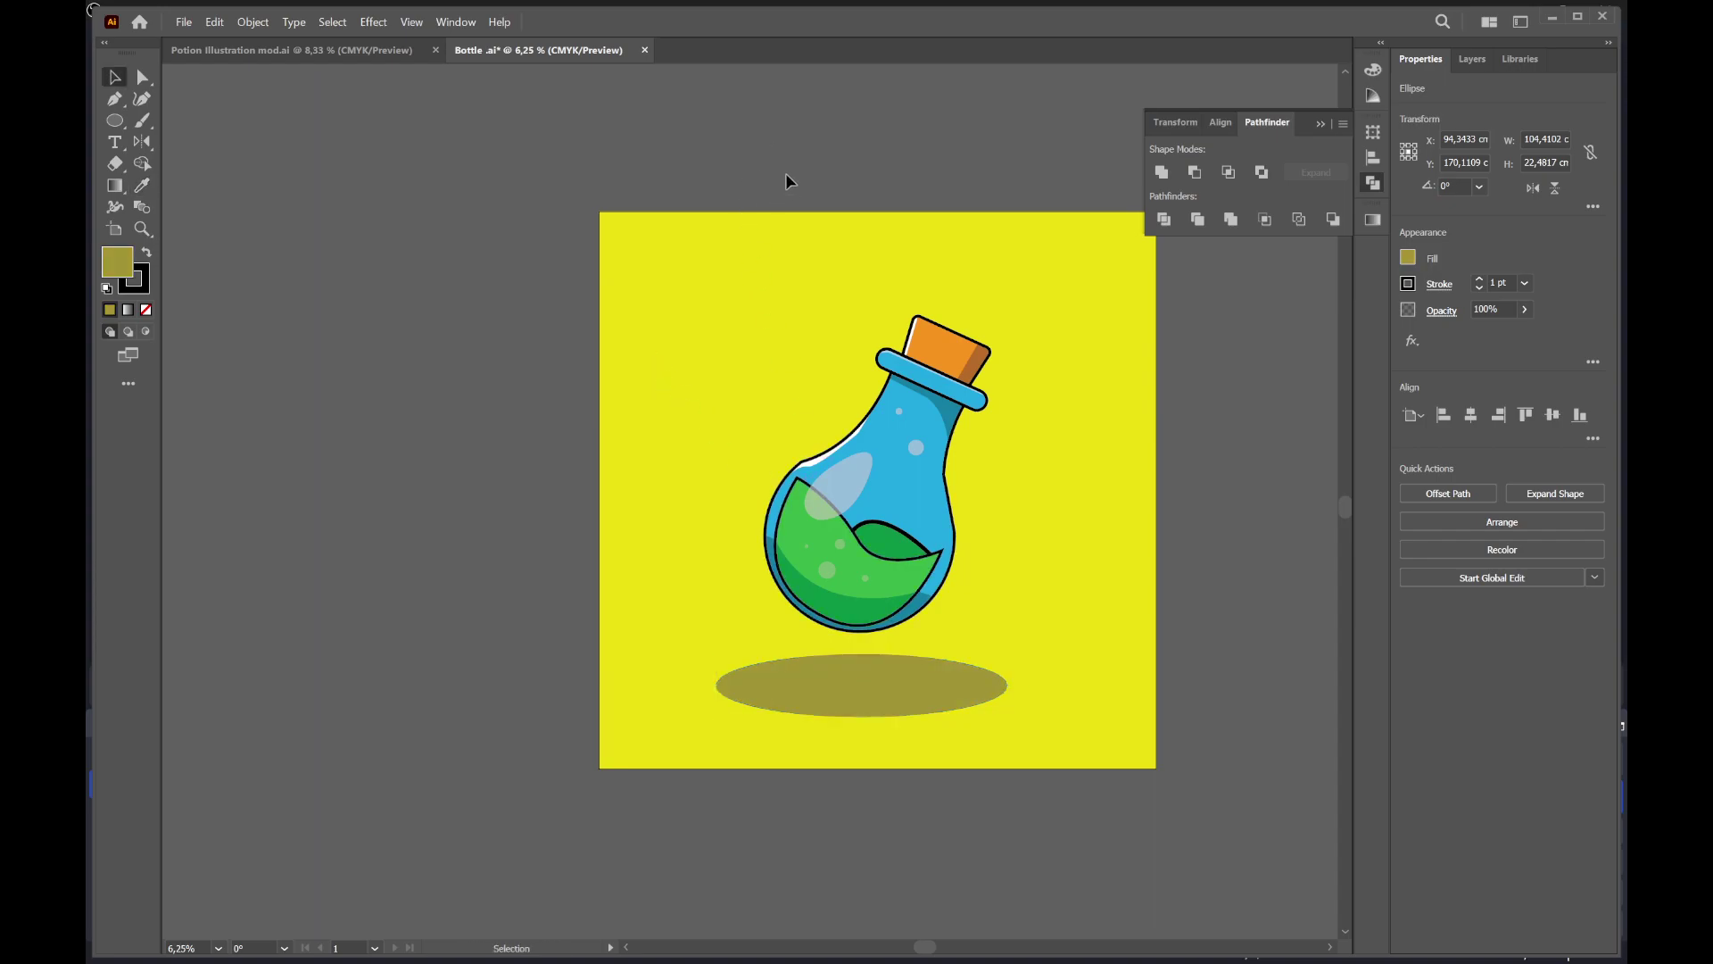
Collapse the Pathfinder panels, compare with Potion Illustration mod.ai, then save Bottle.ai
click(1327, 125)
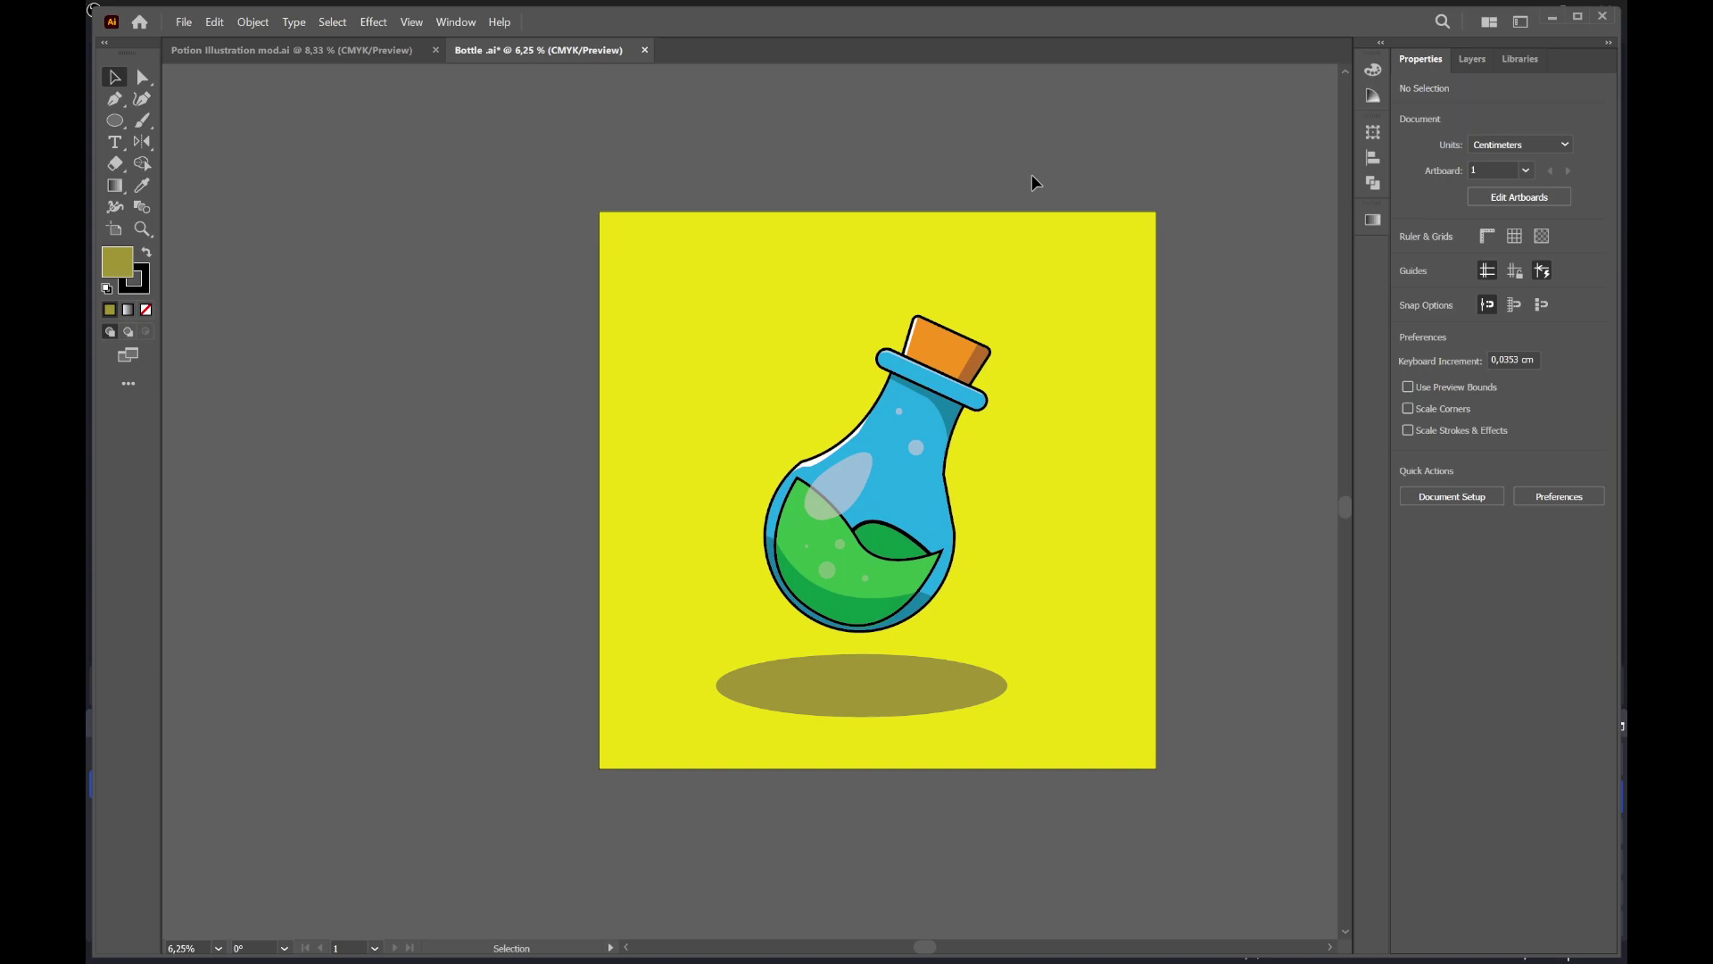
click(351, 51)
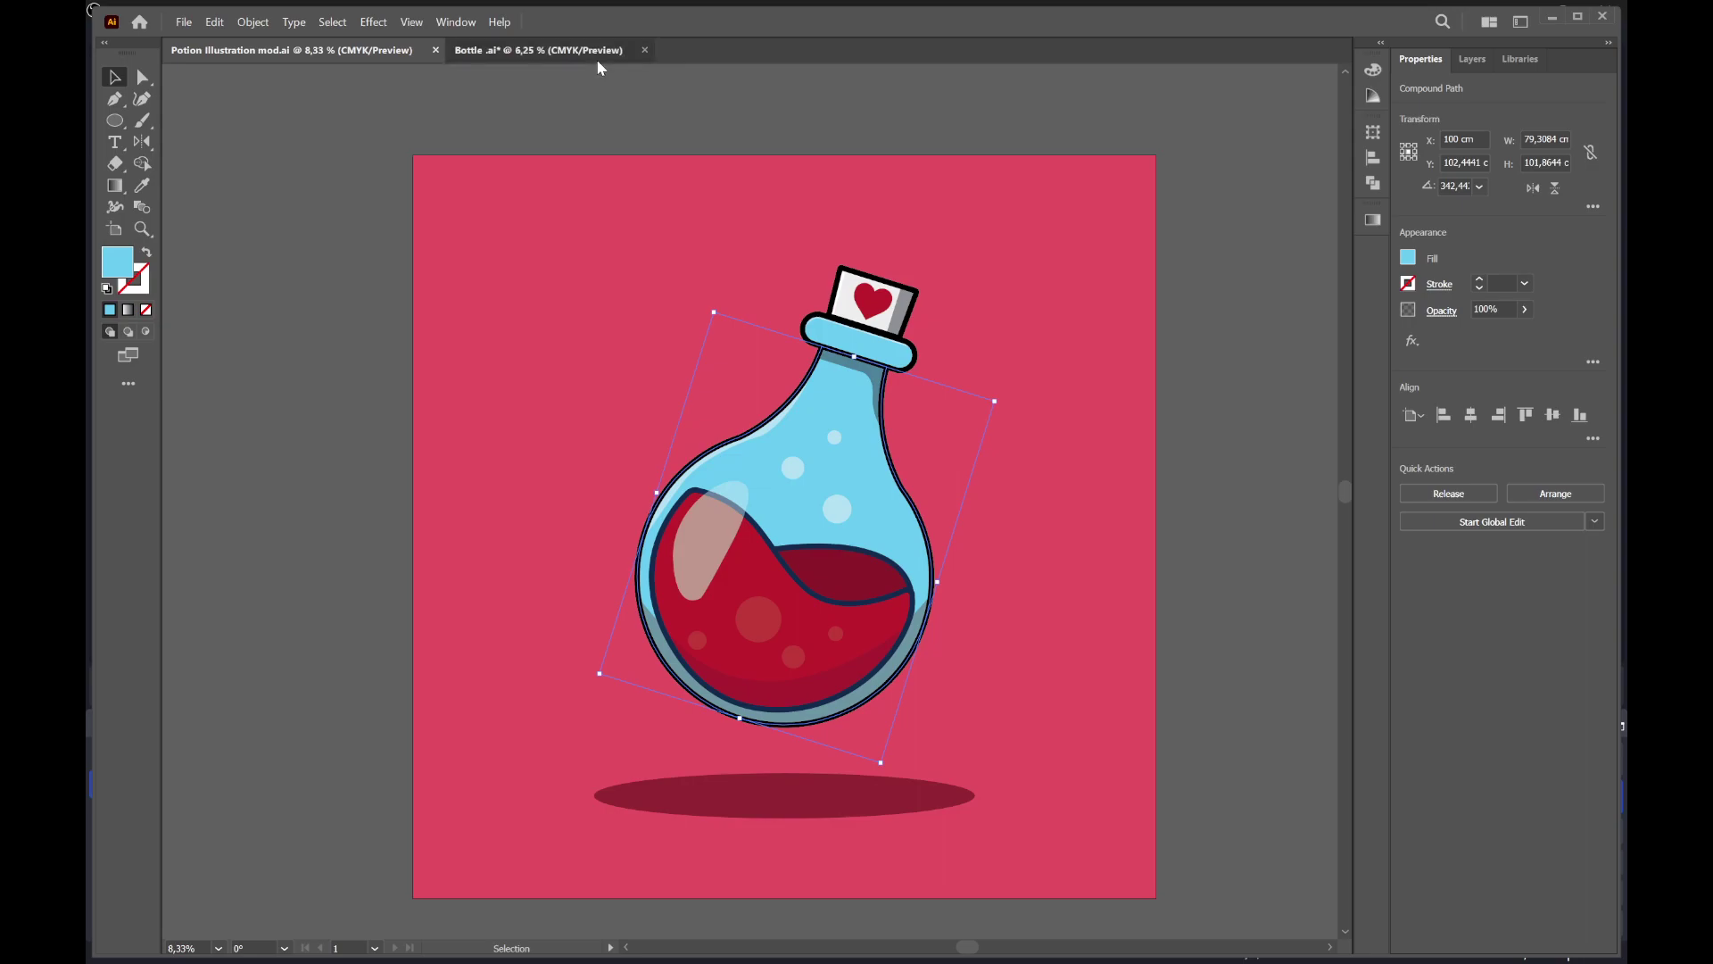
click(596, 59)
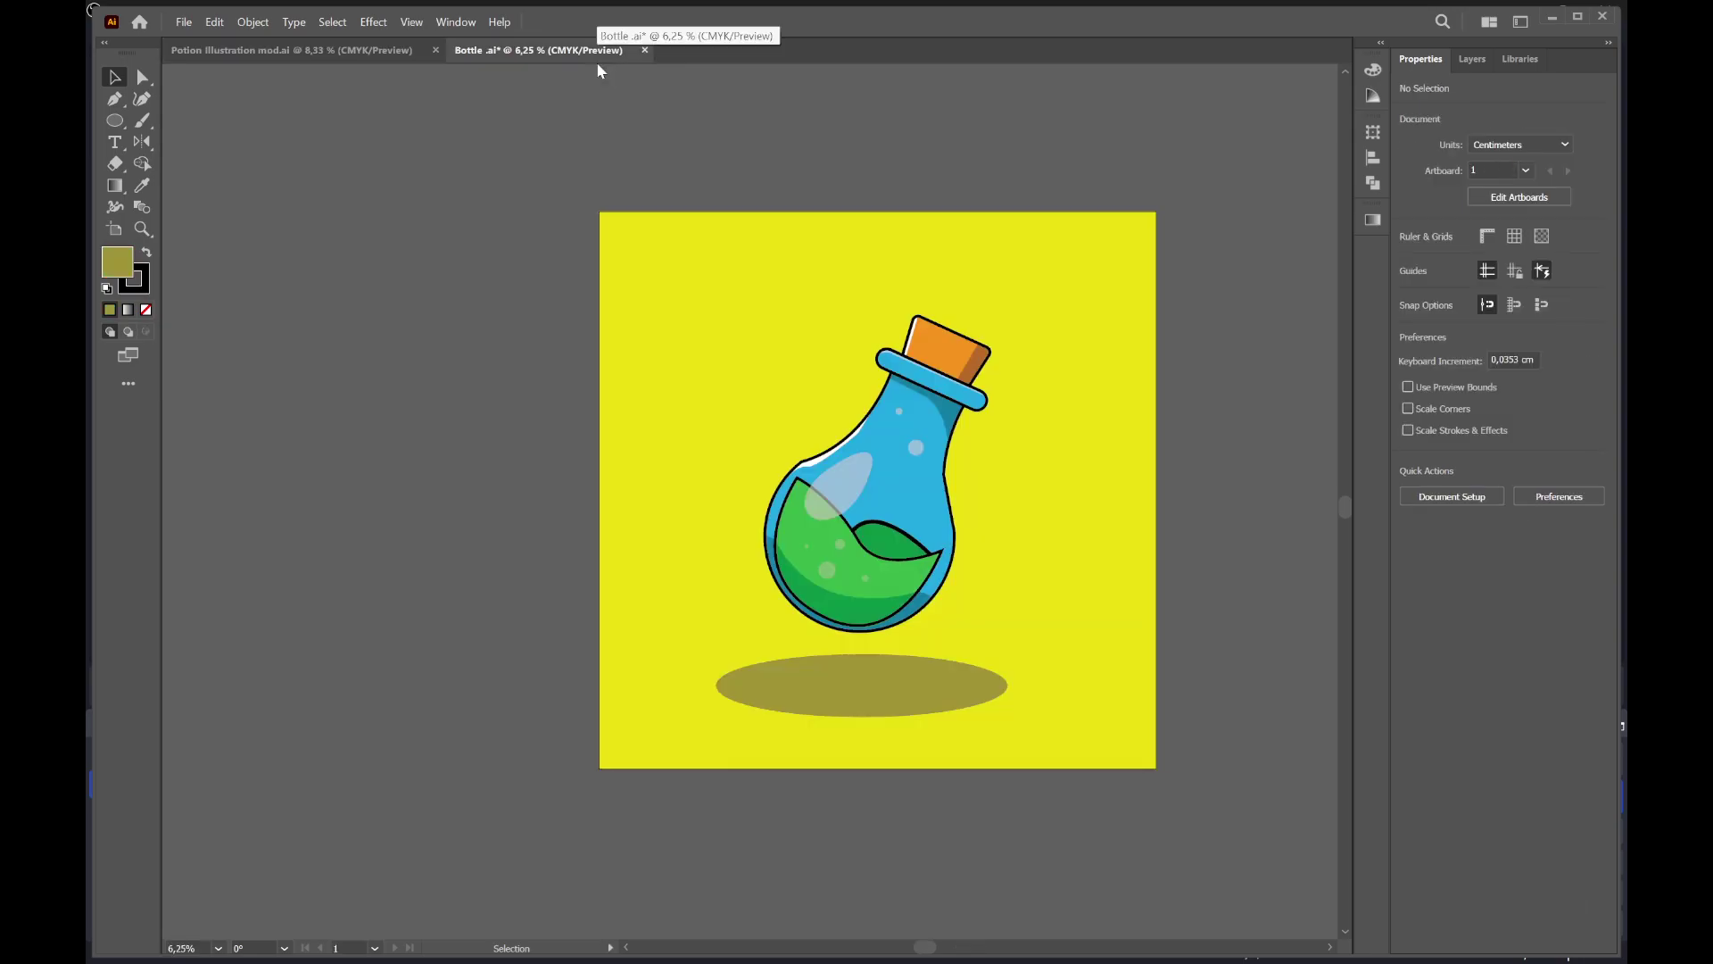
key(ctrl+s)
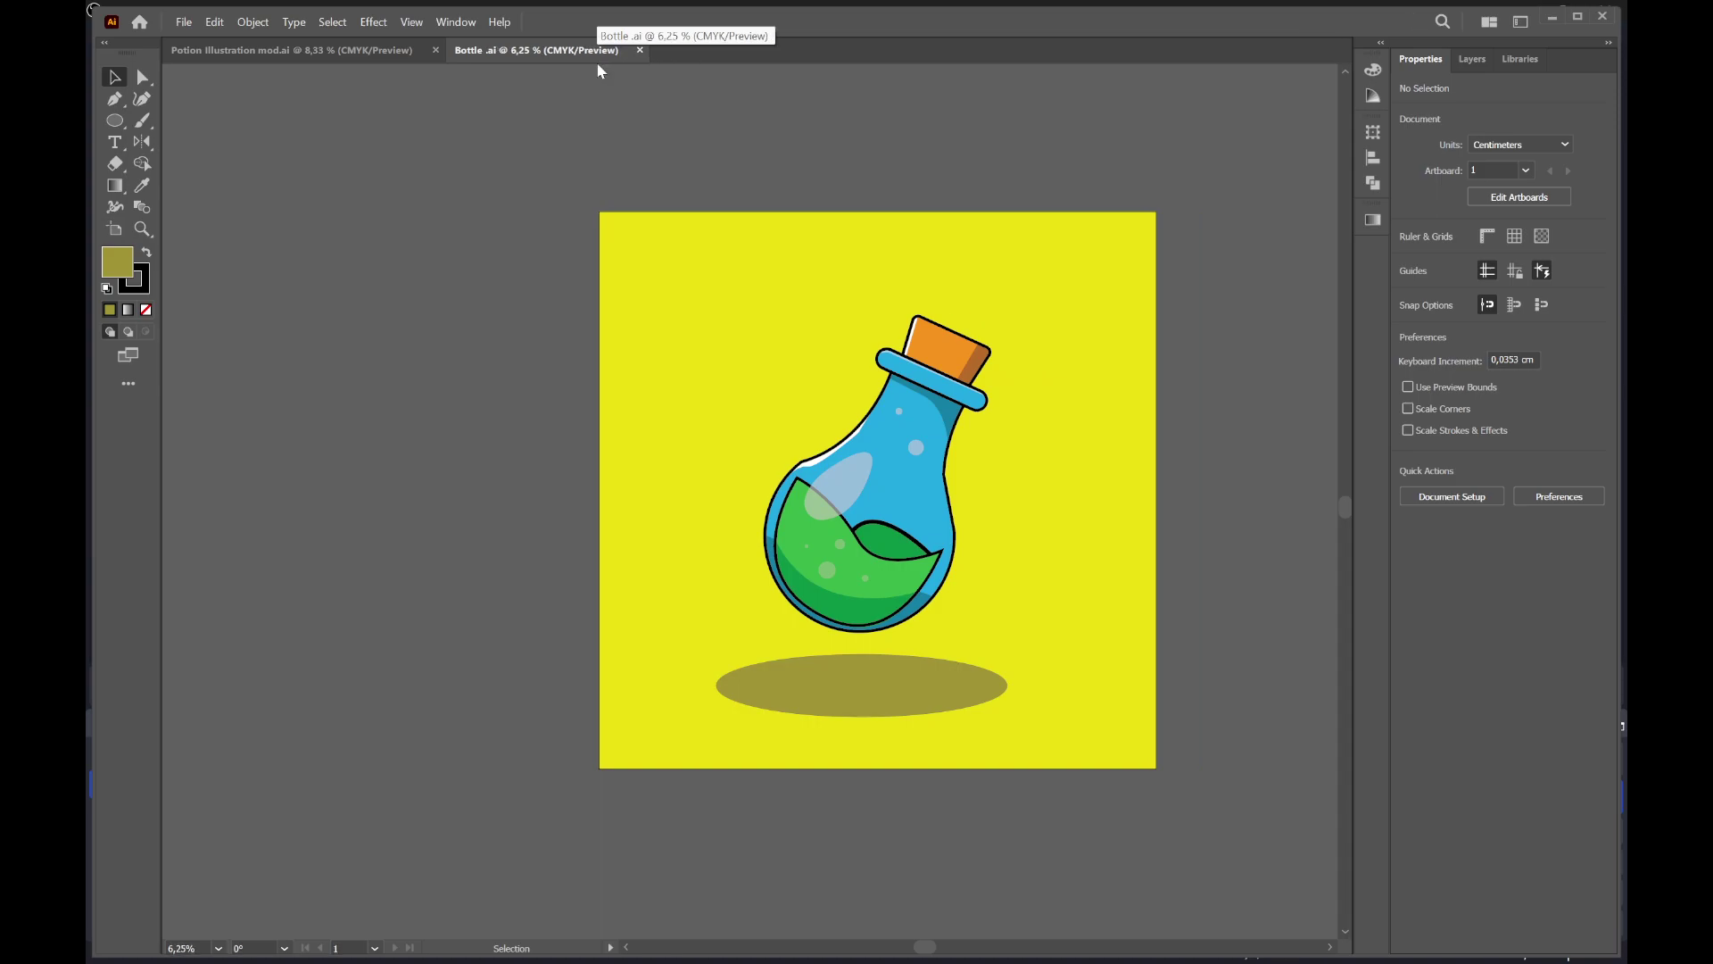